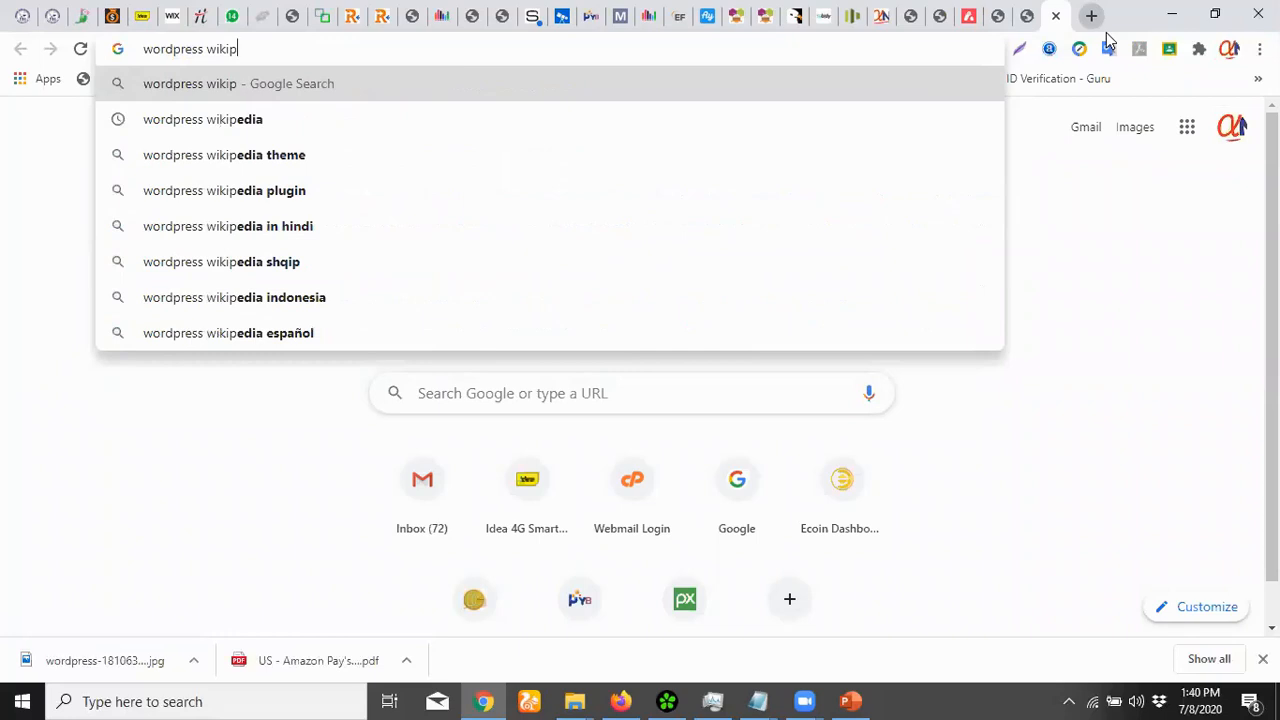
Search 'wordpress wikipedia' and open the WordPress article, scrolling to the 5.4.2 infobox
{"action": "key", "text": "Return"}
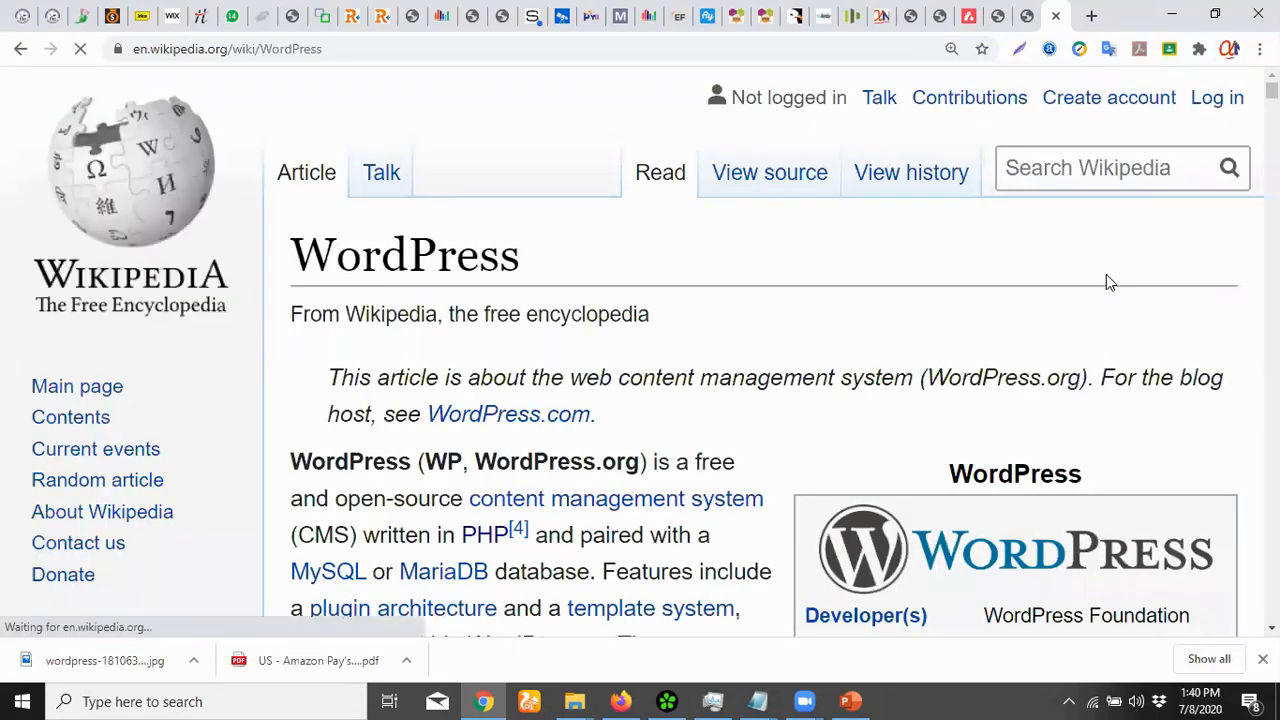
{"action": "scroll", "coordinate": [1148, 277], "scroll_direction": "down", "scroll_amount": 2}
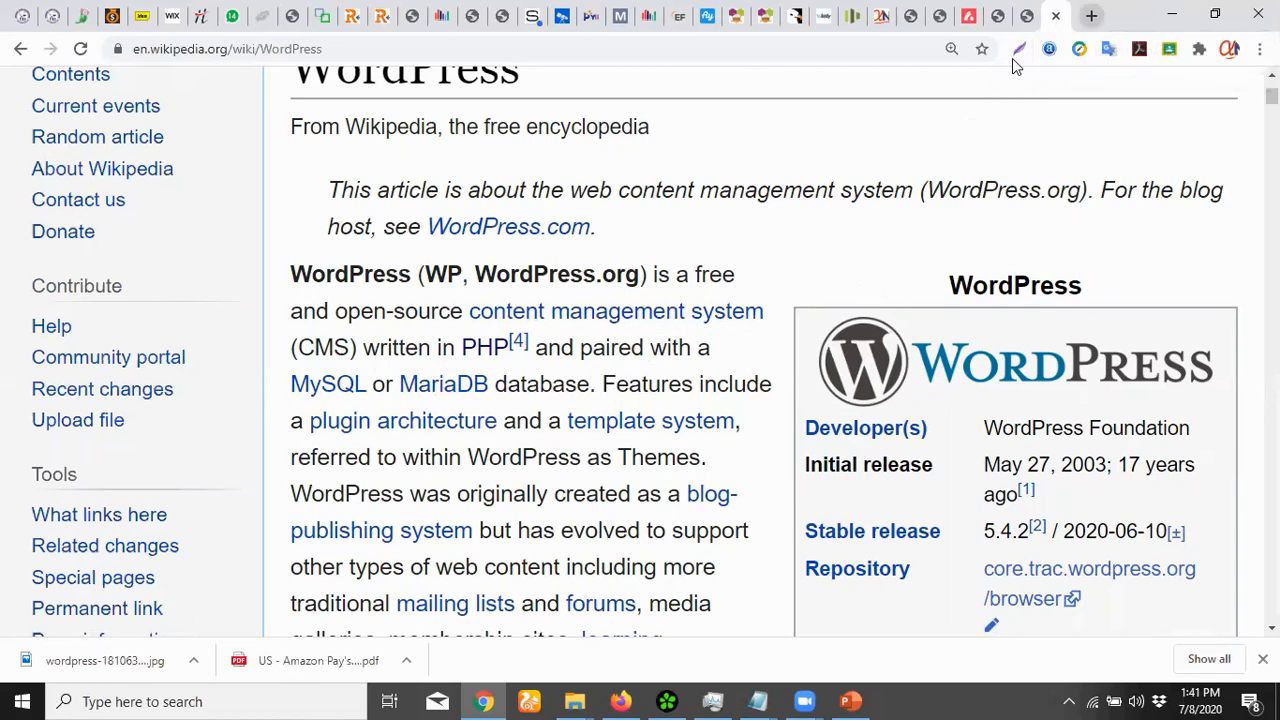
Open anstechclick.online in a new tab, then start another blank tab
{"action": "key", "text": "ctrl+t"}
{"action": "type", "text": "ans"}
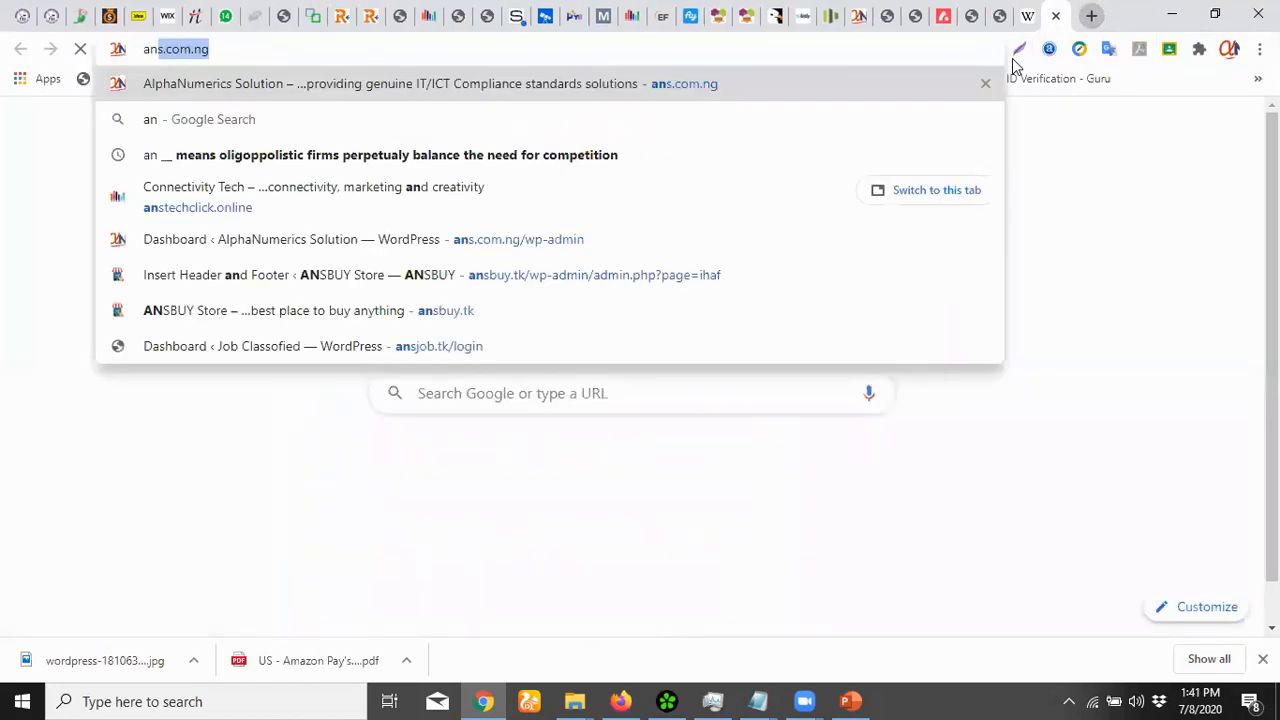
{"action": "type", "text": "te"}
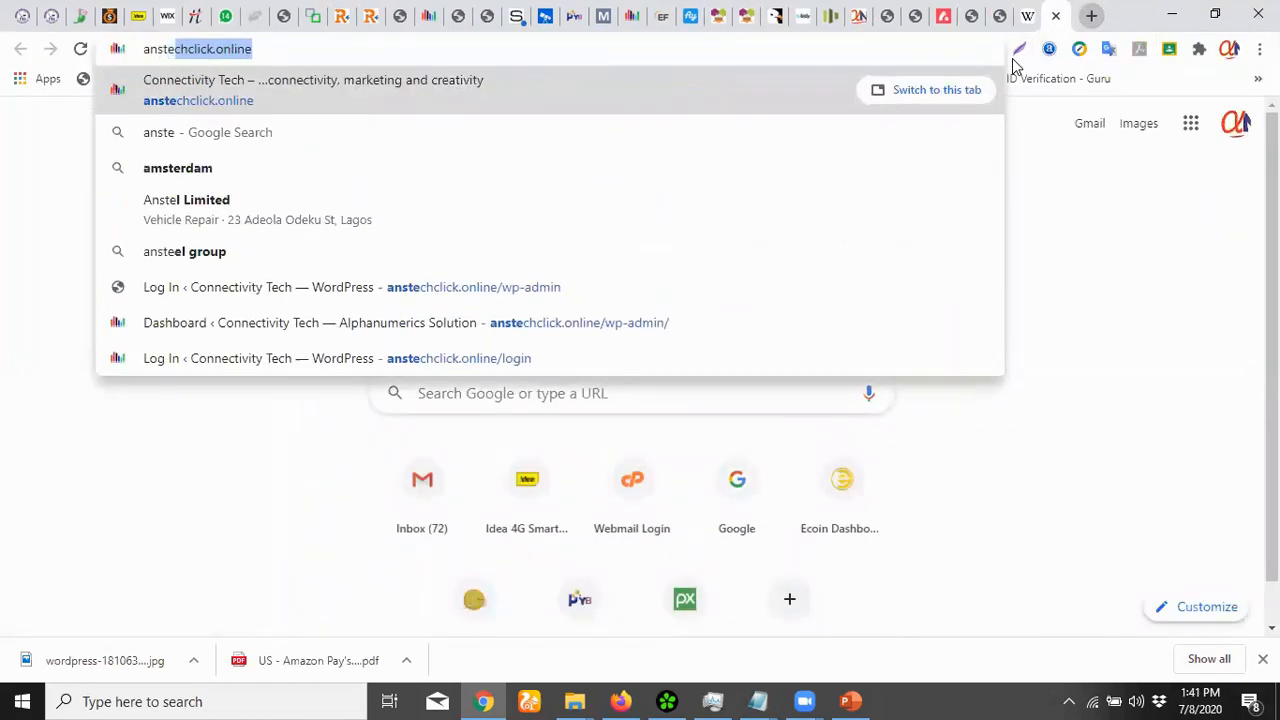
{"action": "key", "text": "Return"}
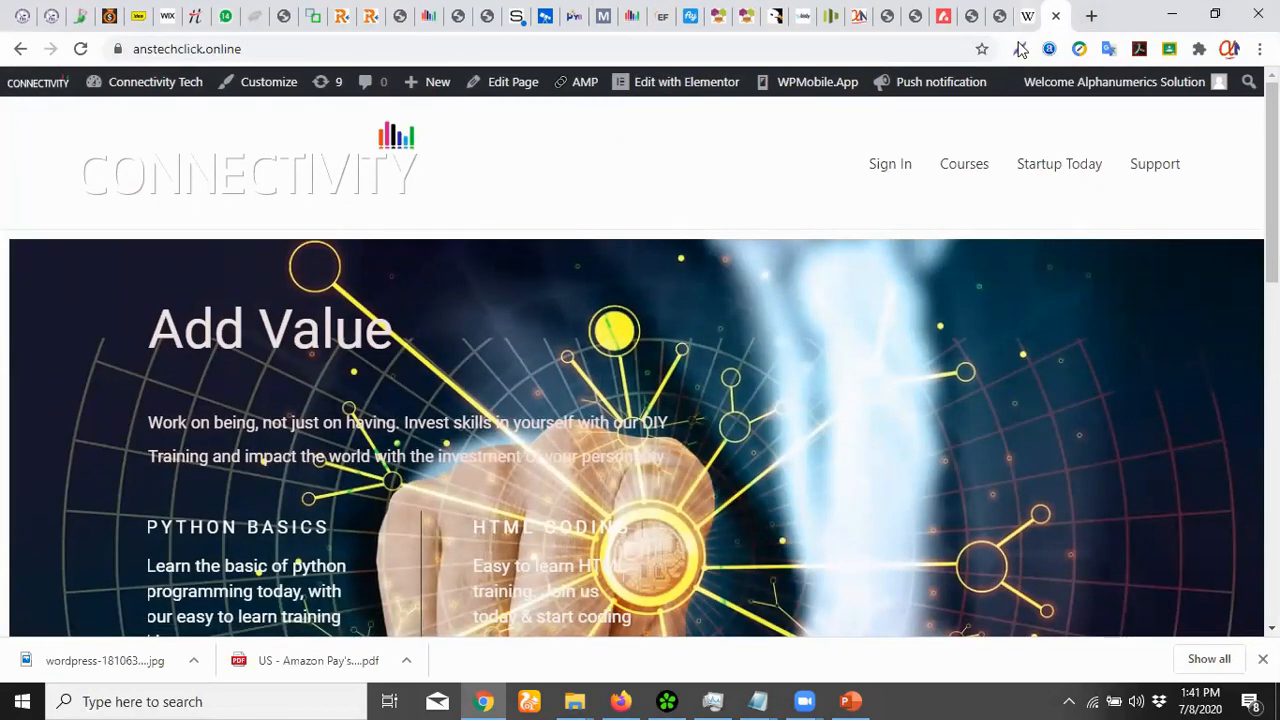
{"action": "key", "text": "ctrl+t"}
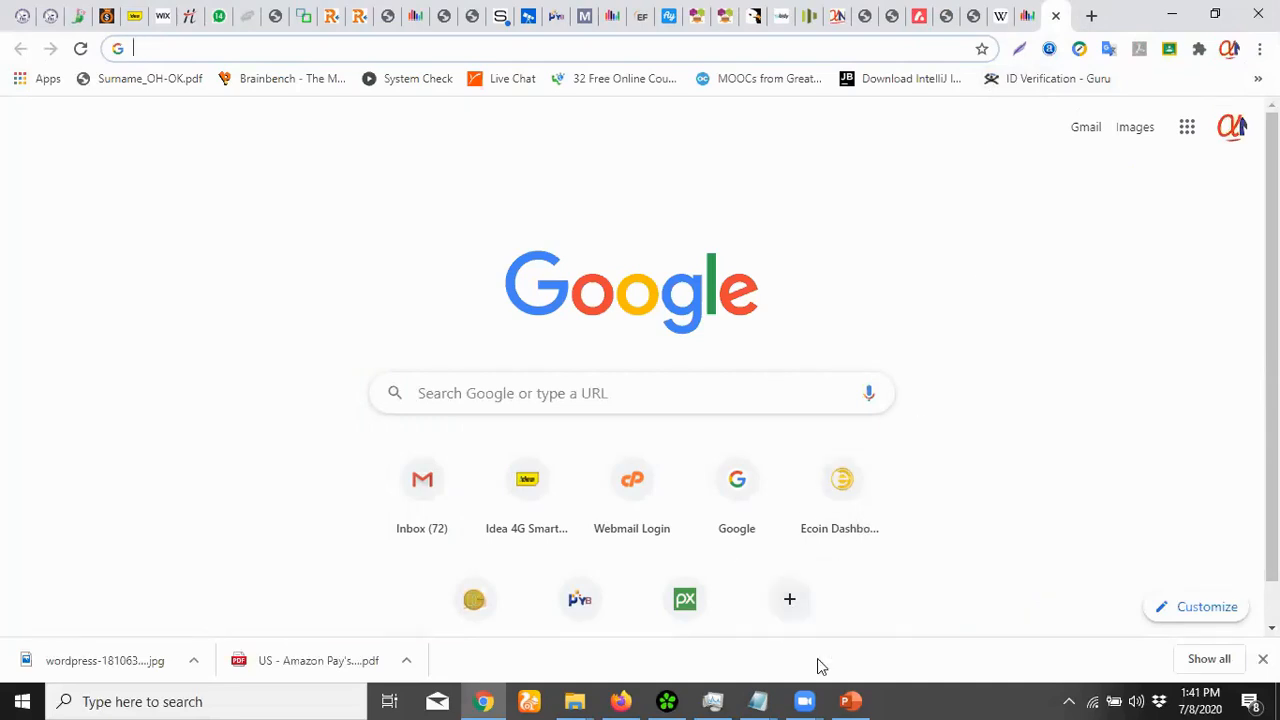
{"action": "left_click", "coordinate": [850, 701]}
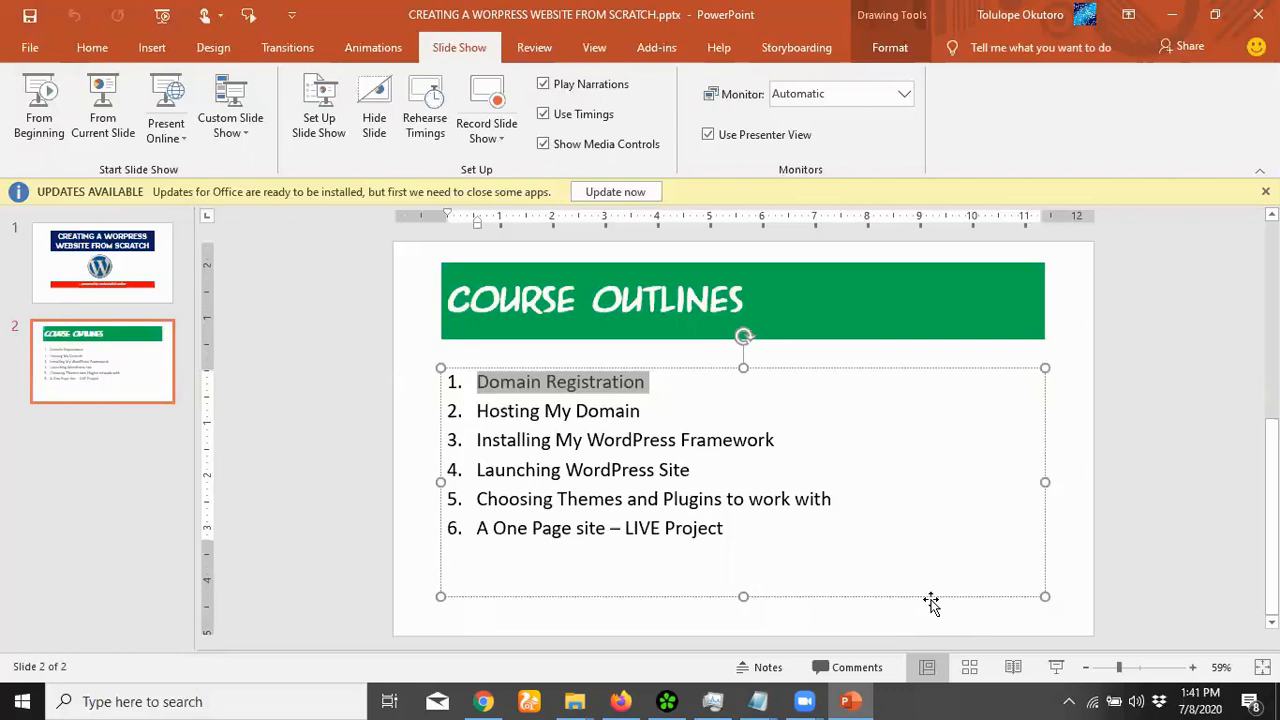
{"action": "left_click", "coordinate": [1173, 18]}
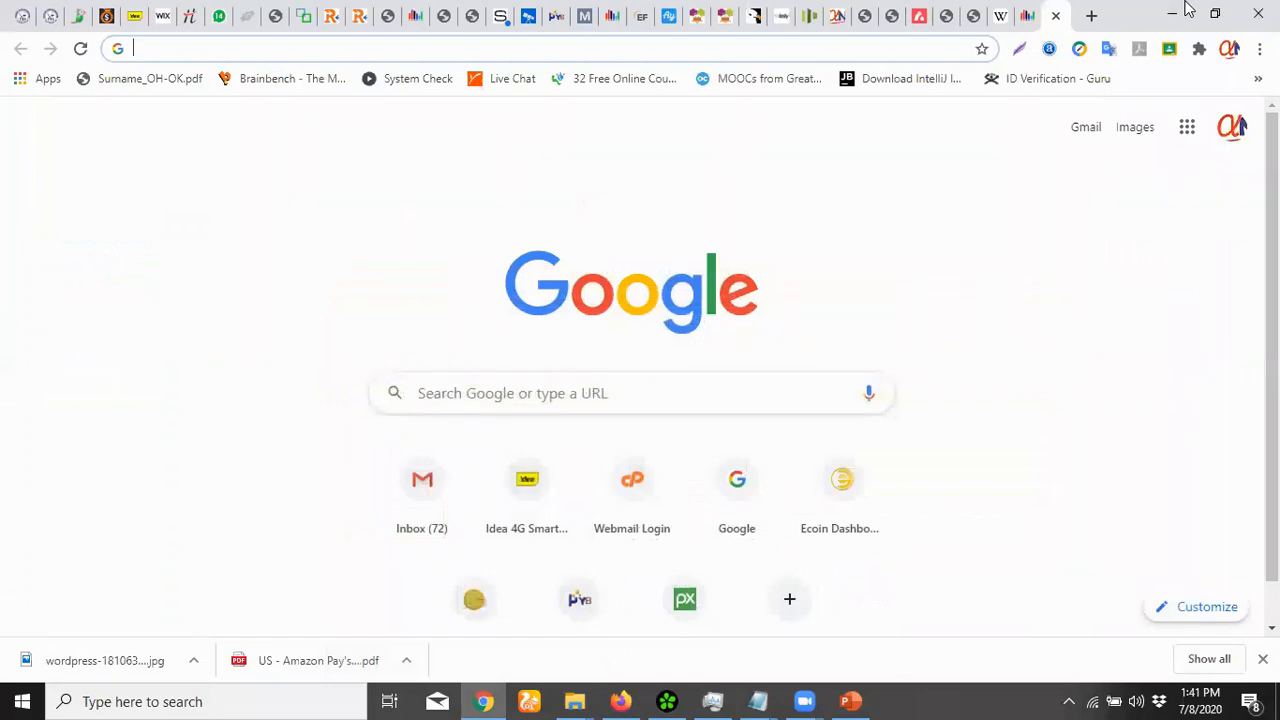
Search Google for 'domain registration' and open the Namecheap ad in a new tab
{"action": "type", "text": "domai"}
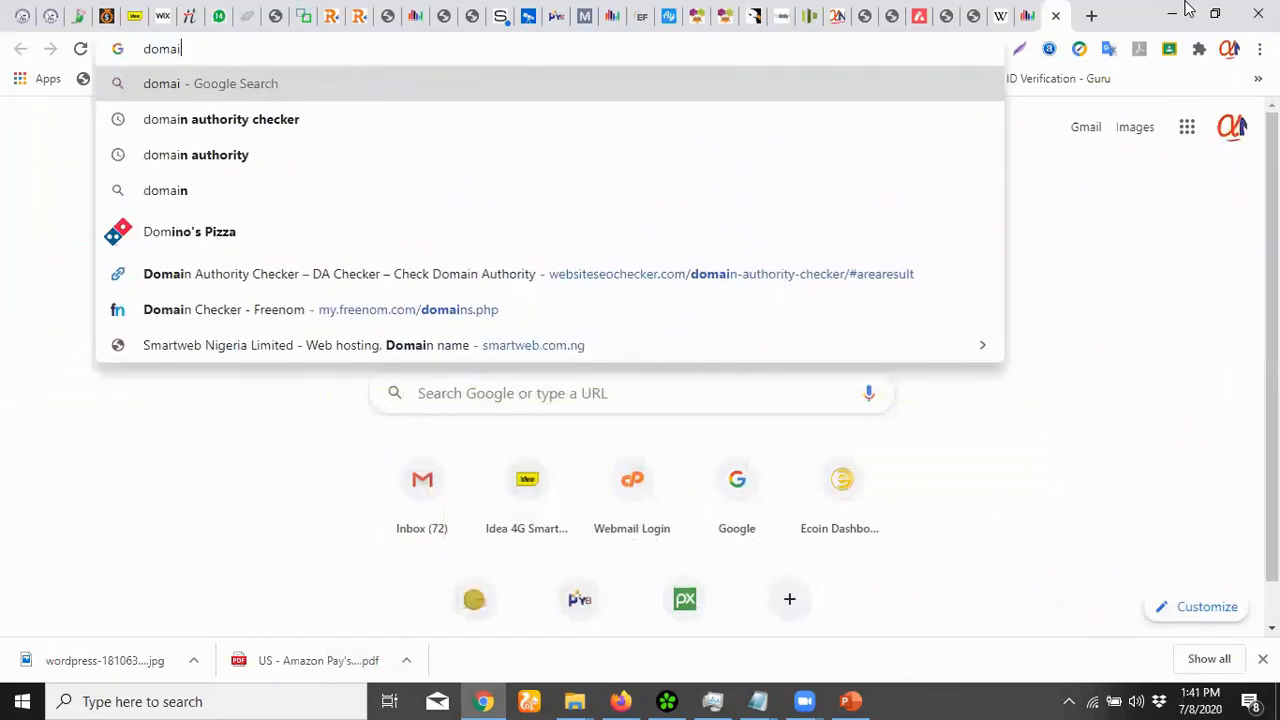
{"action": "type", "text": "n re"}
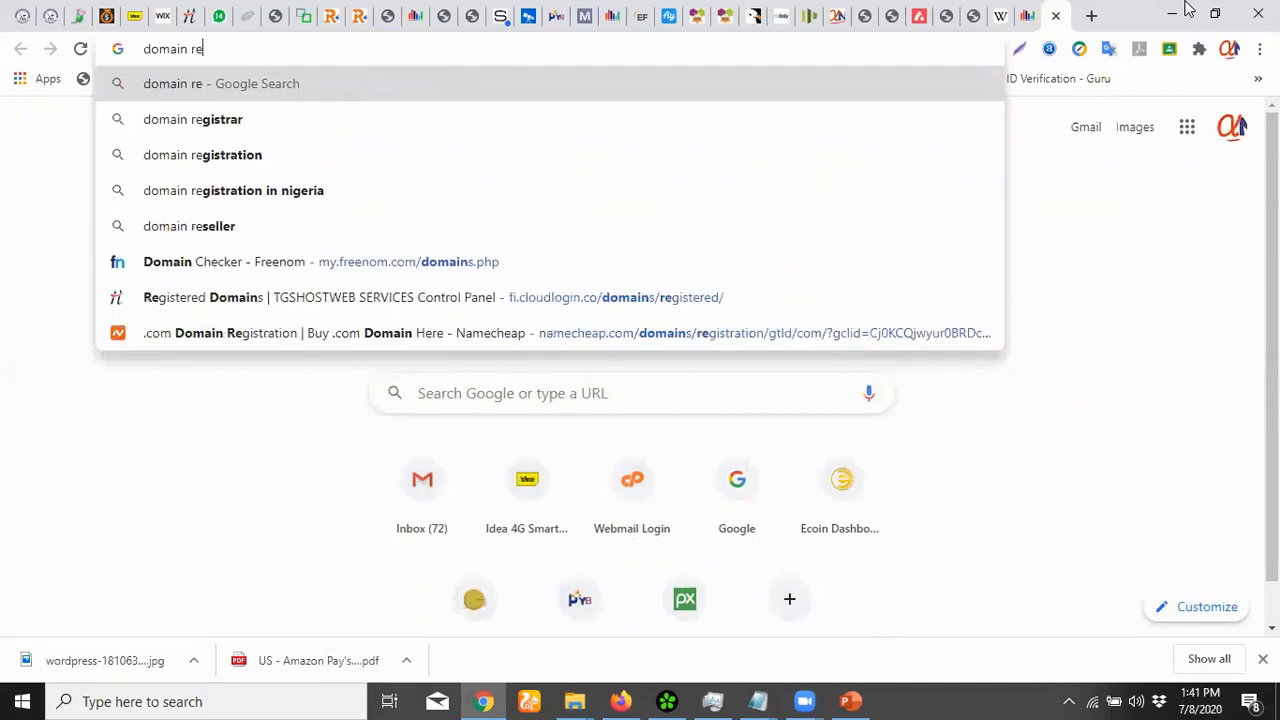
{"action": "type", "text": "gistration"}
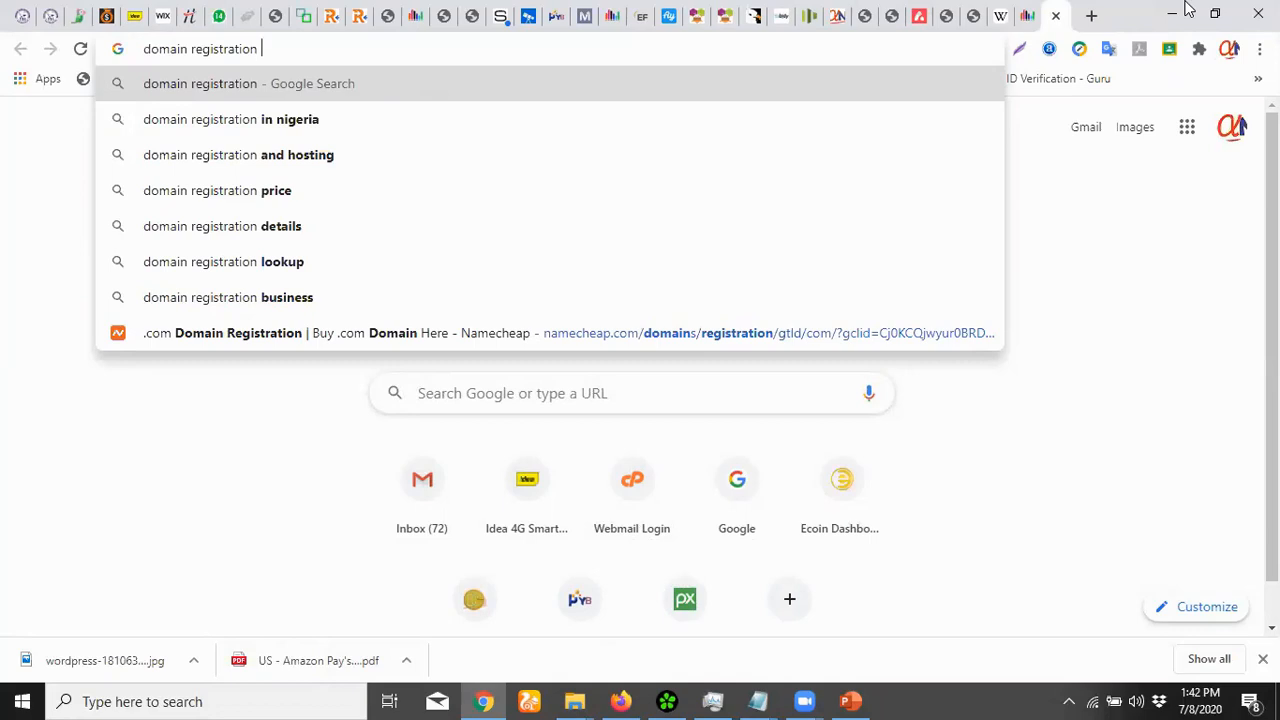
{"action": "key", "text": "Return"}
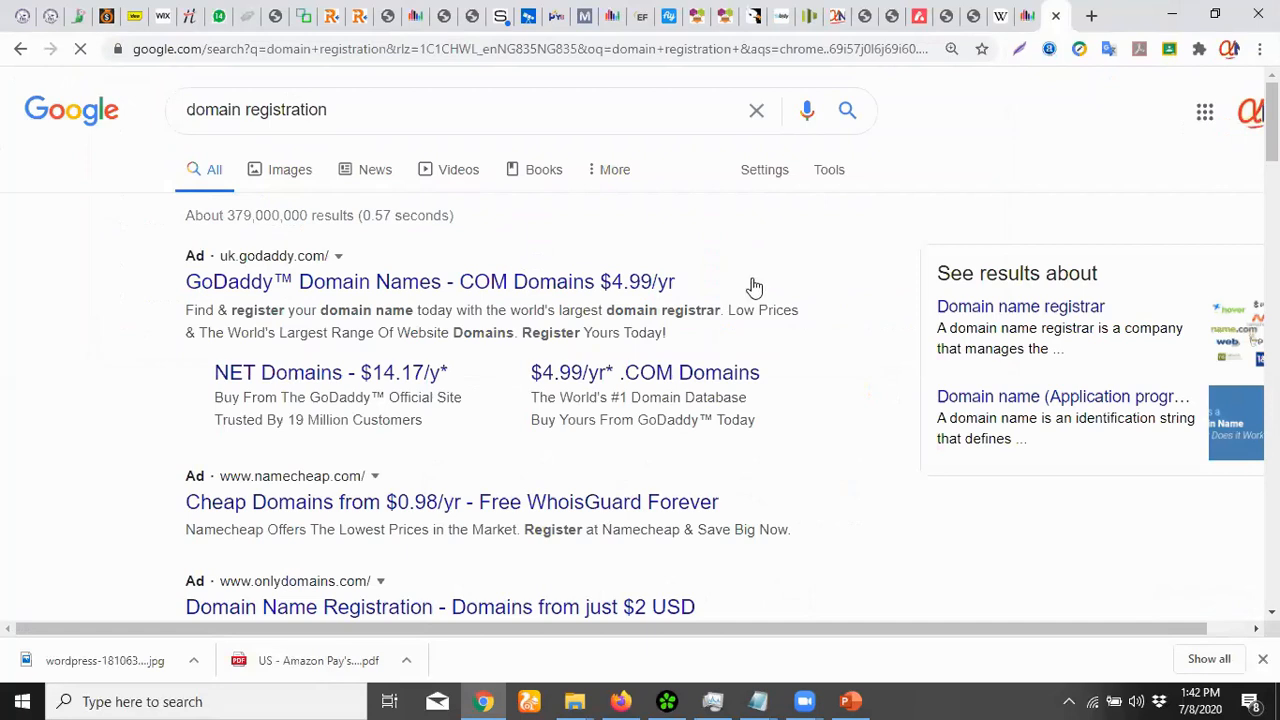
{"action": "scroll", "coordinate": [650, 315], "scroll_direction": "down", "scroll_amount": 1}
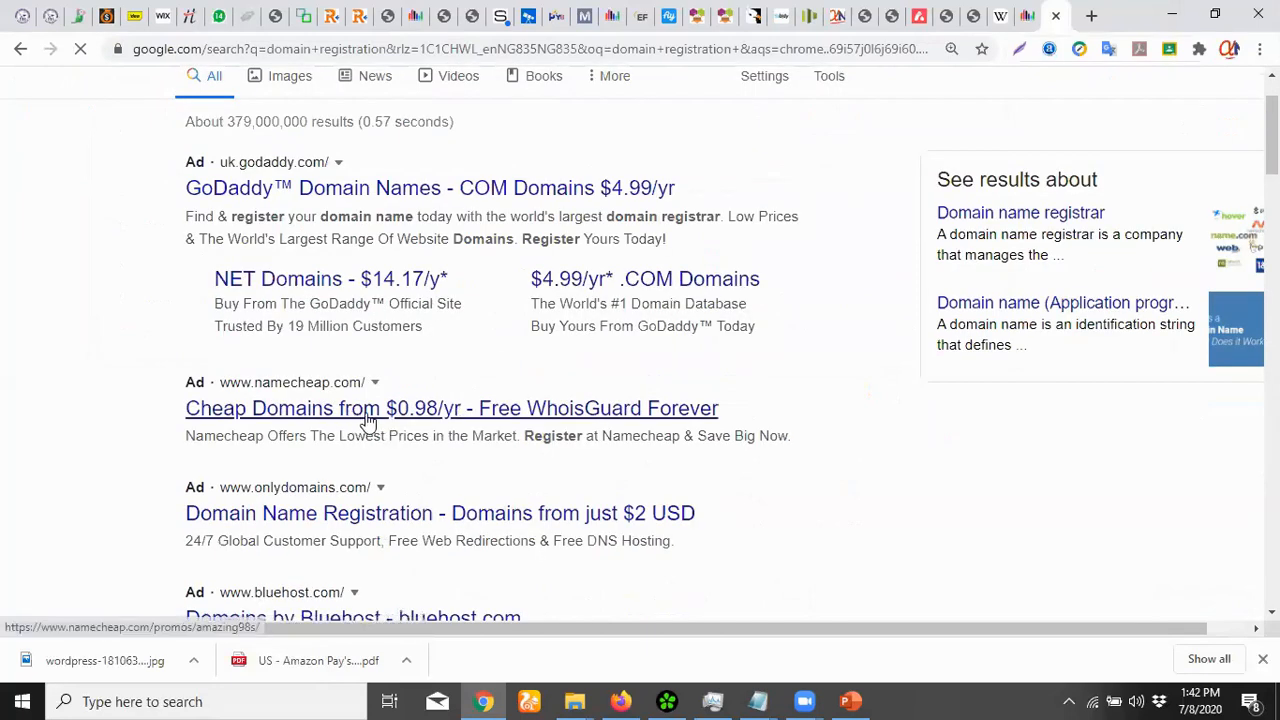
{"action": "scroll", "coordinate": [517, 450], "scroll_direction": "down", "scroll_amount": 1}
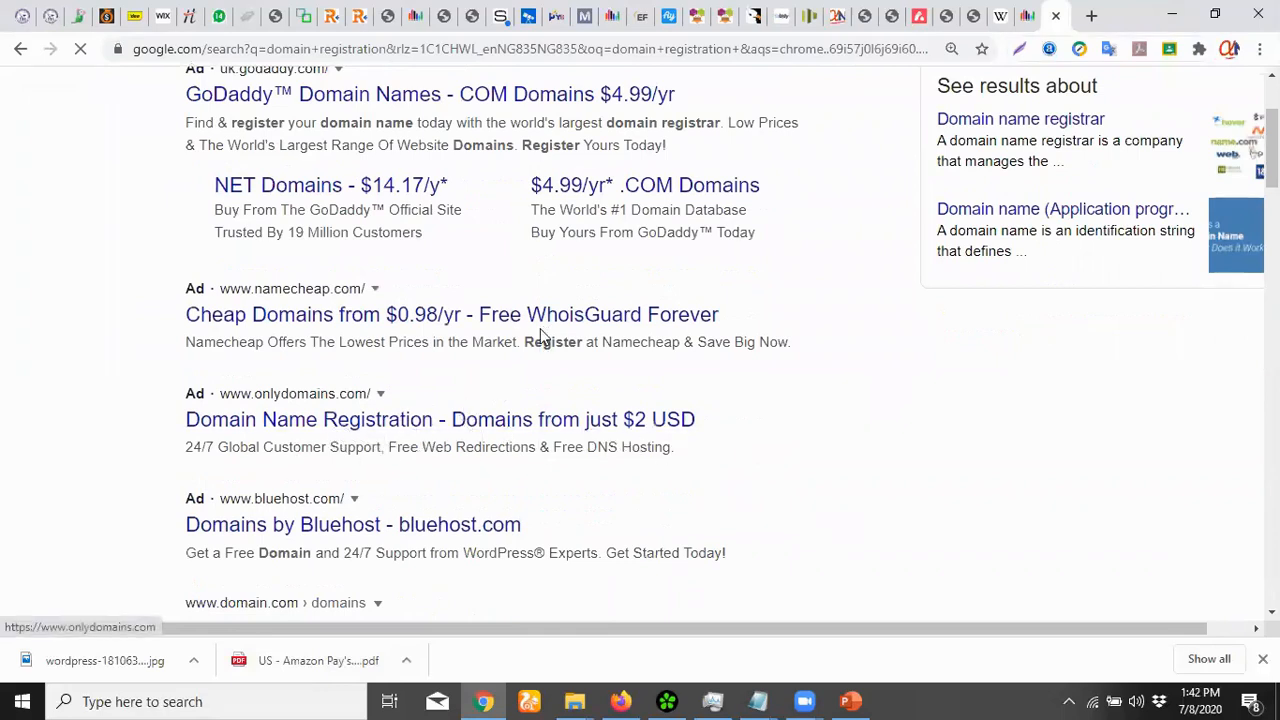
{"action": "scroll", "coordinate": [465, 362], "scroll_direction": "down", "scroll_amount": 1}
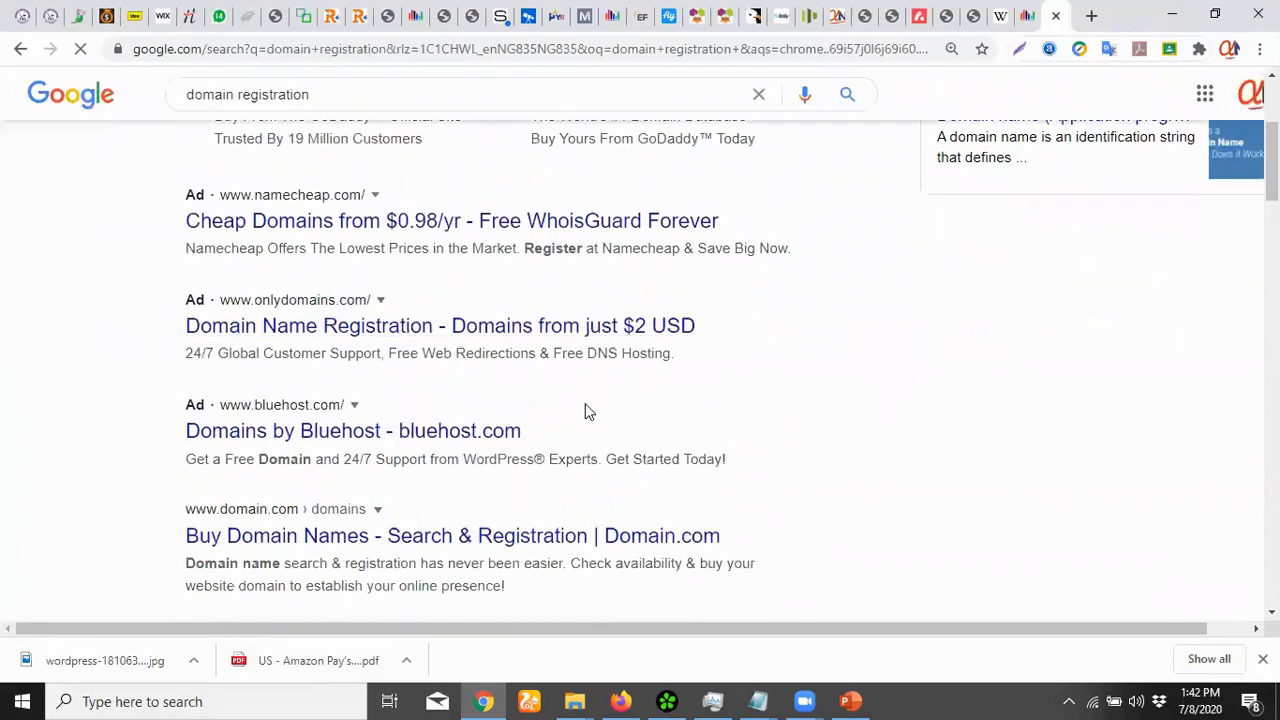
{"action": "scroll", "coordinate": [586, 480], "scroll_direction": "down", "scroll_amount": 4}
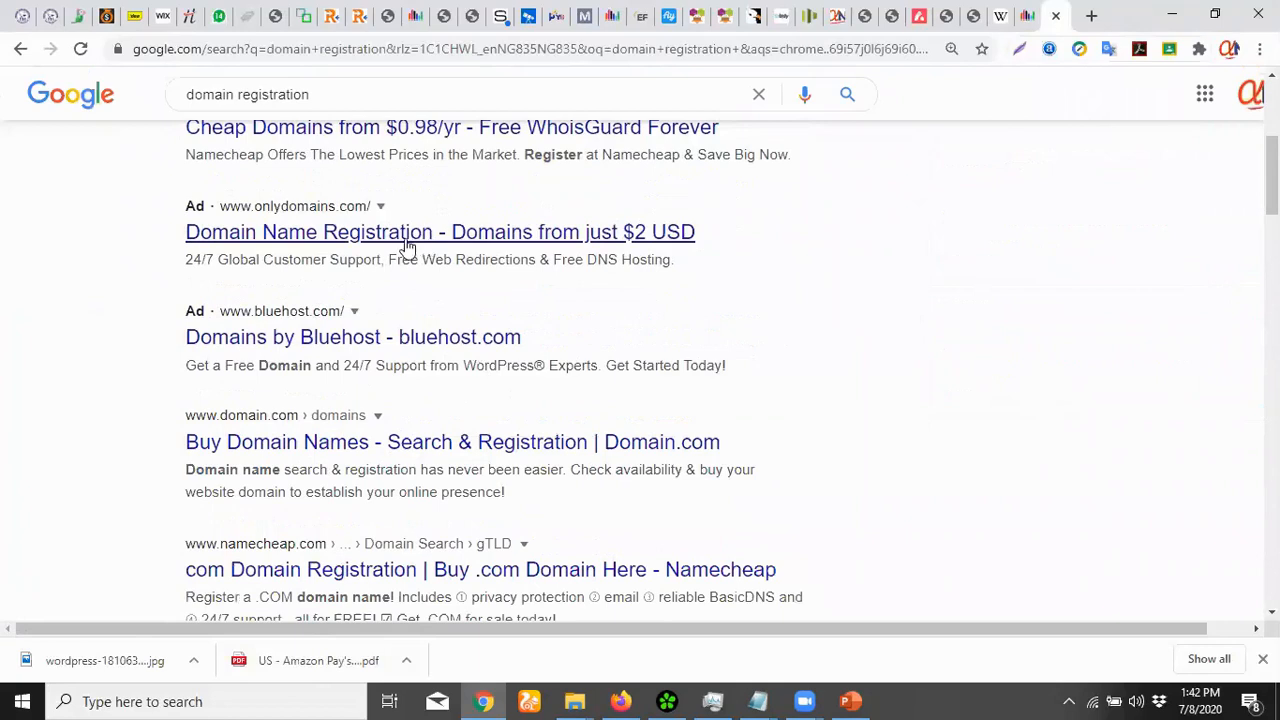
{"action": "right_click", "coordinate": [453, 137]}
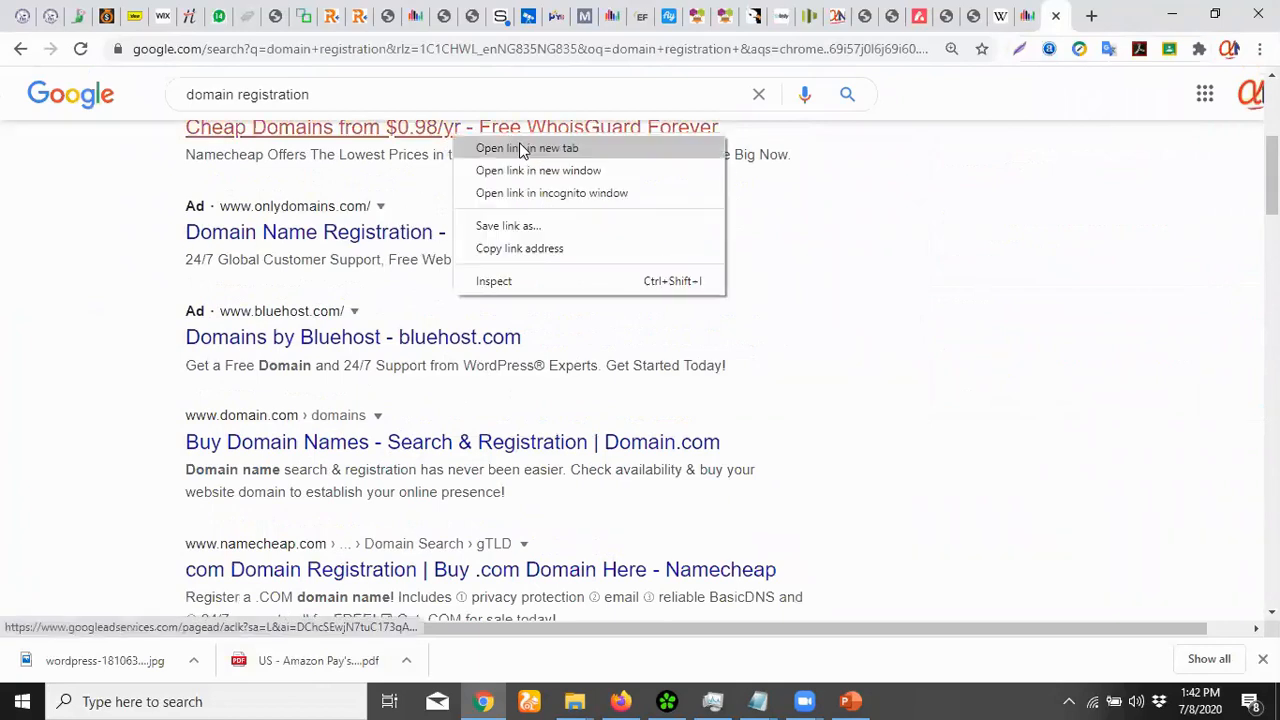
{"action": "left_click", "coordinate": [580, 152]}
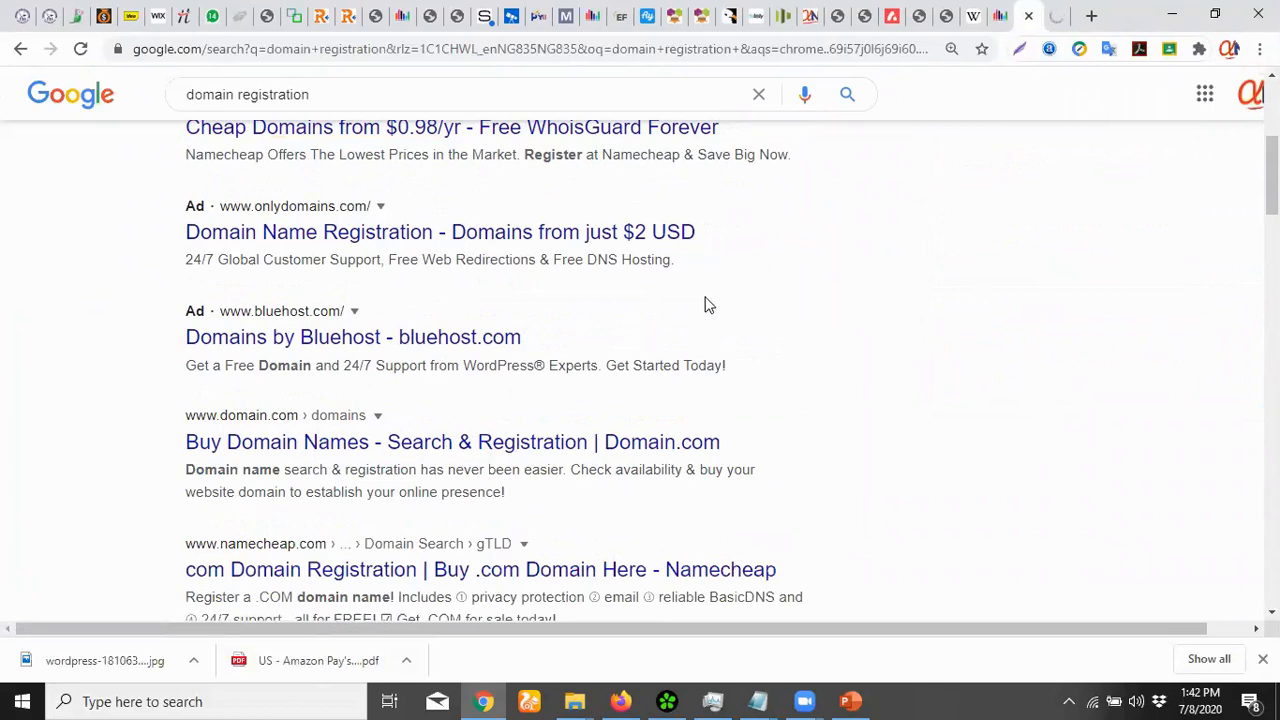
Open the OnlyDomains registration ad from the search results
{"action": "scroll", "coordinate": [660, 300], "scroll_direction": "up", "scroll_amount": 3}
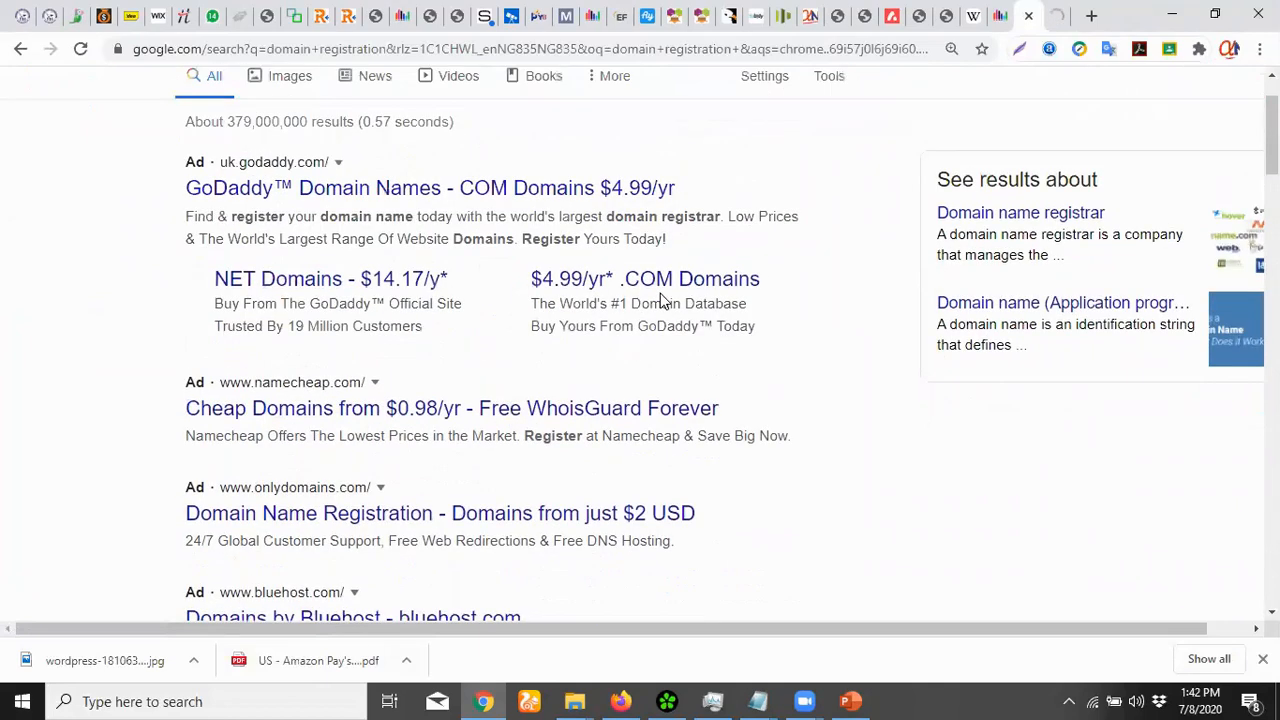
{"action": "scroll", "coordinate": [485, 285], "scroll_direction": "up", "scroll_amount": 1}
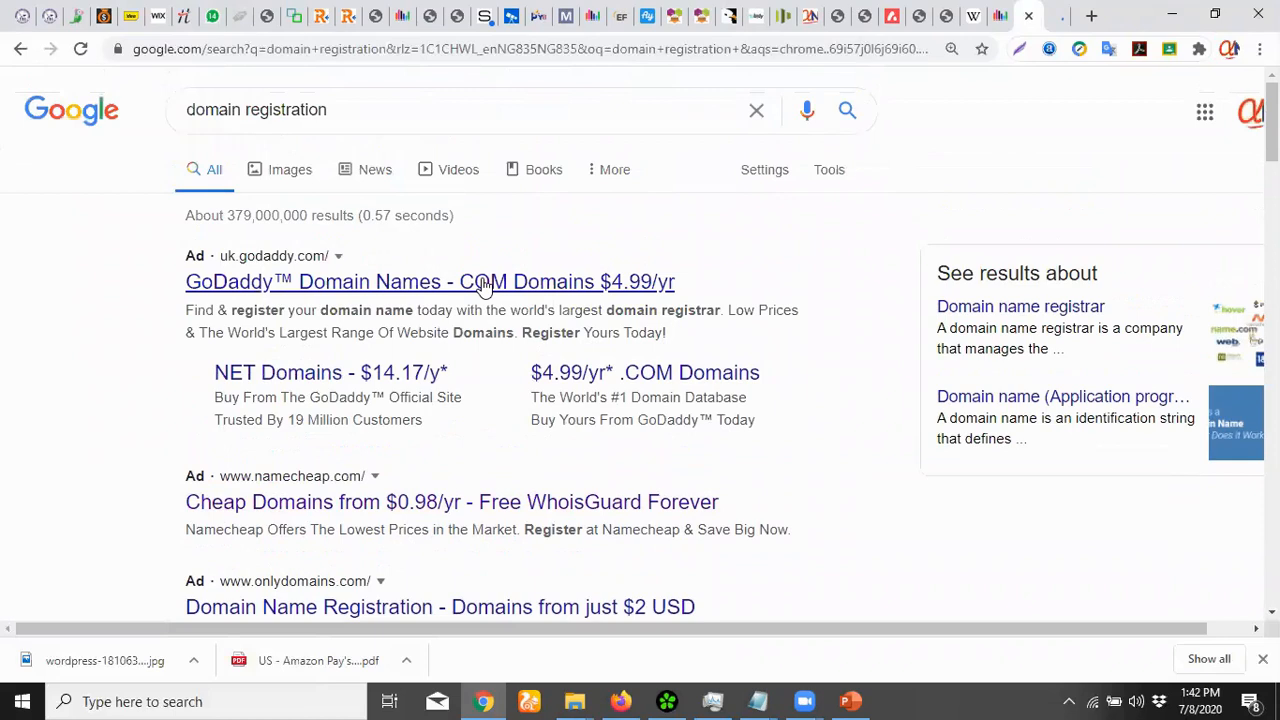
{"action": "scroll", "coordinate": [640, 345], "scroll_direction": "down", "scroll_amount": 1}
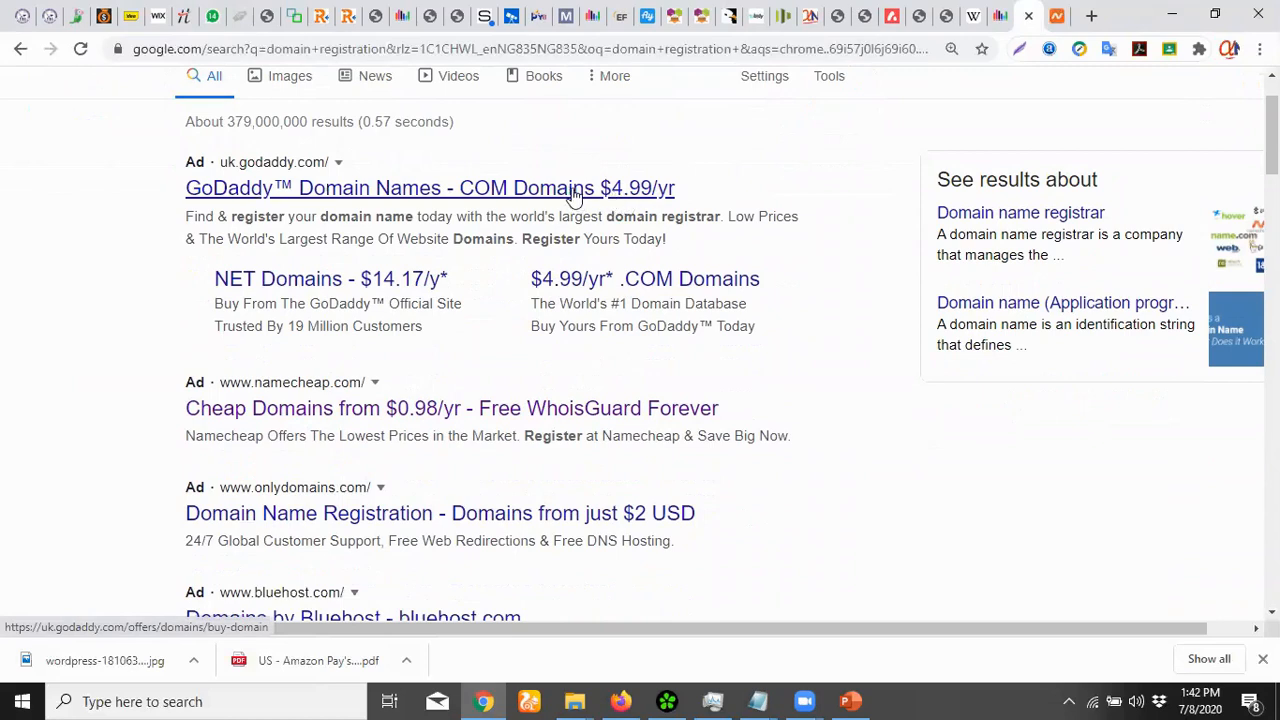
{"action": "scroll", "coordinate": [586, 206], "scroll_direction": "down", "scroll_amount": 2}
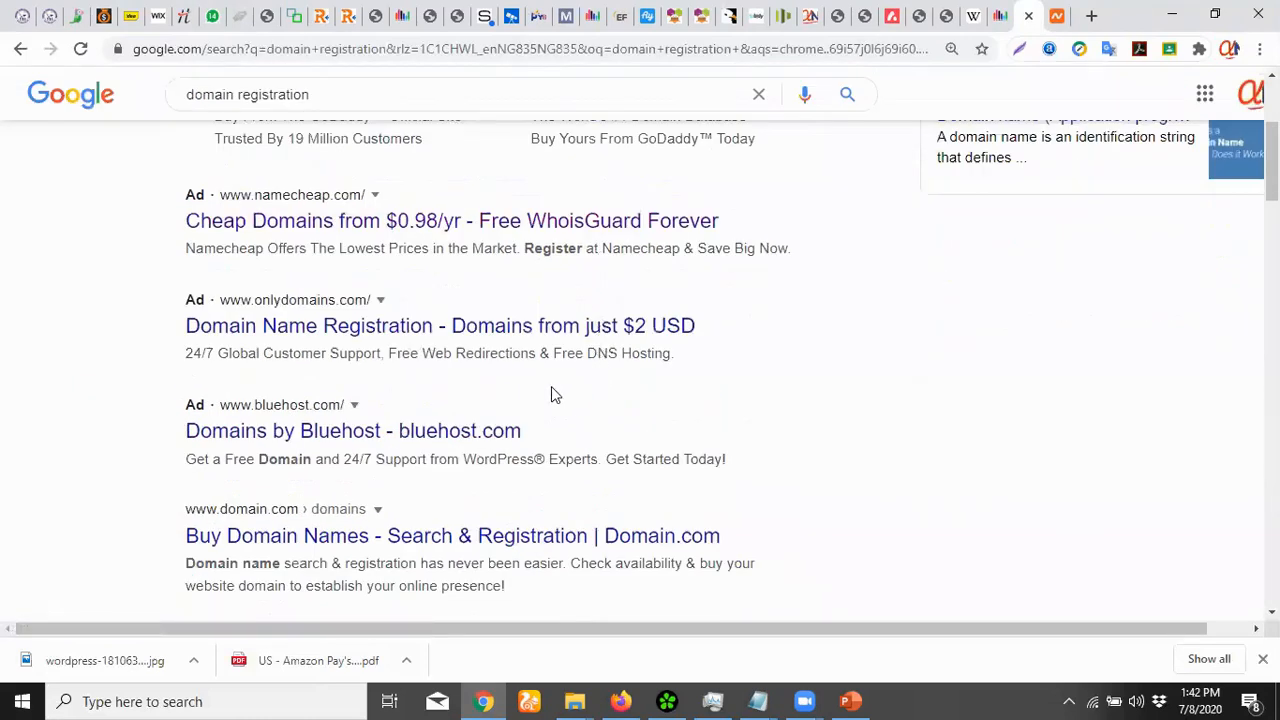
{"action": "left_click", "coordinate": [498, 333]}
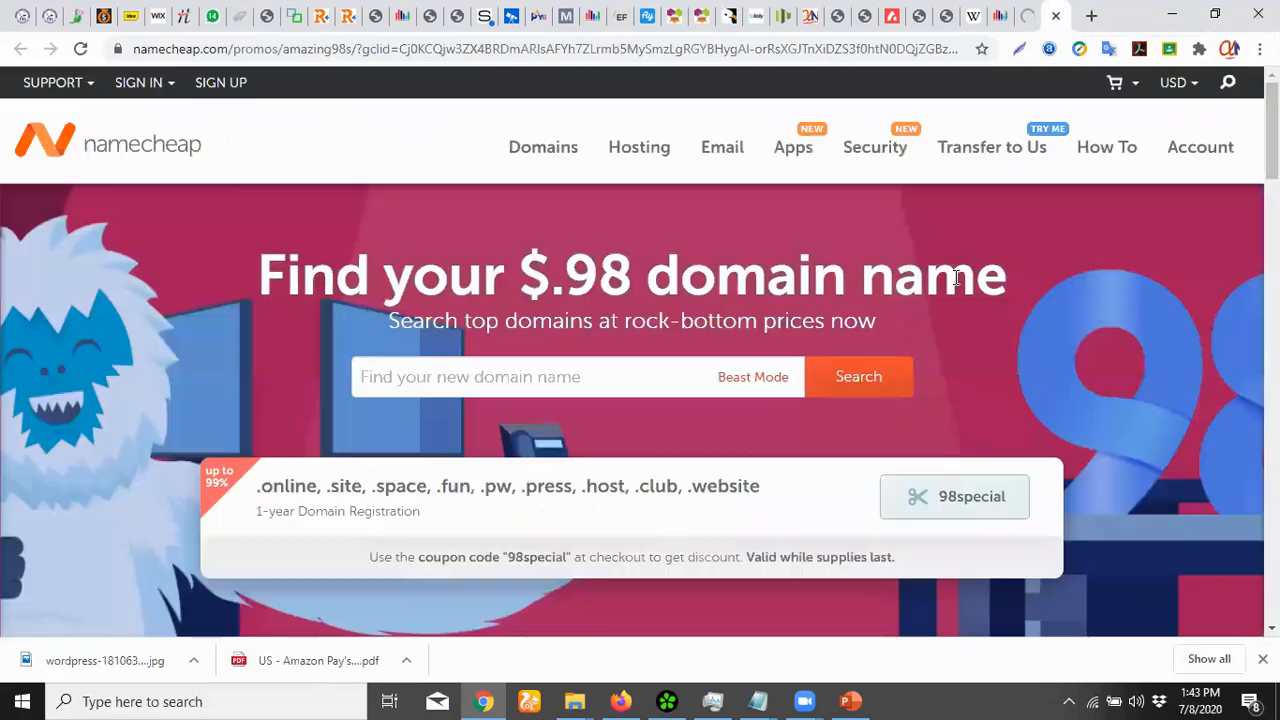
Check availability of appsdev.tk in Namecheap's domain search
{"action": "left_click", "coordinate": [420, 368]}
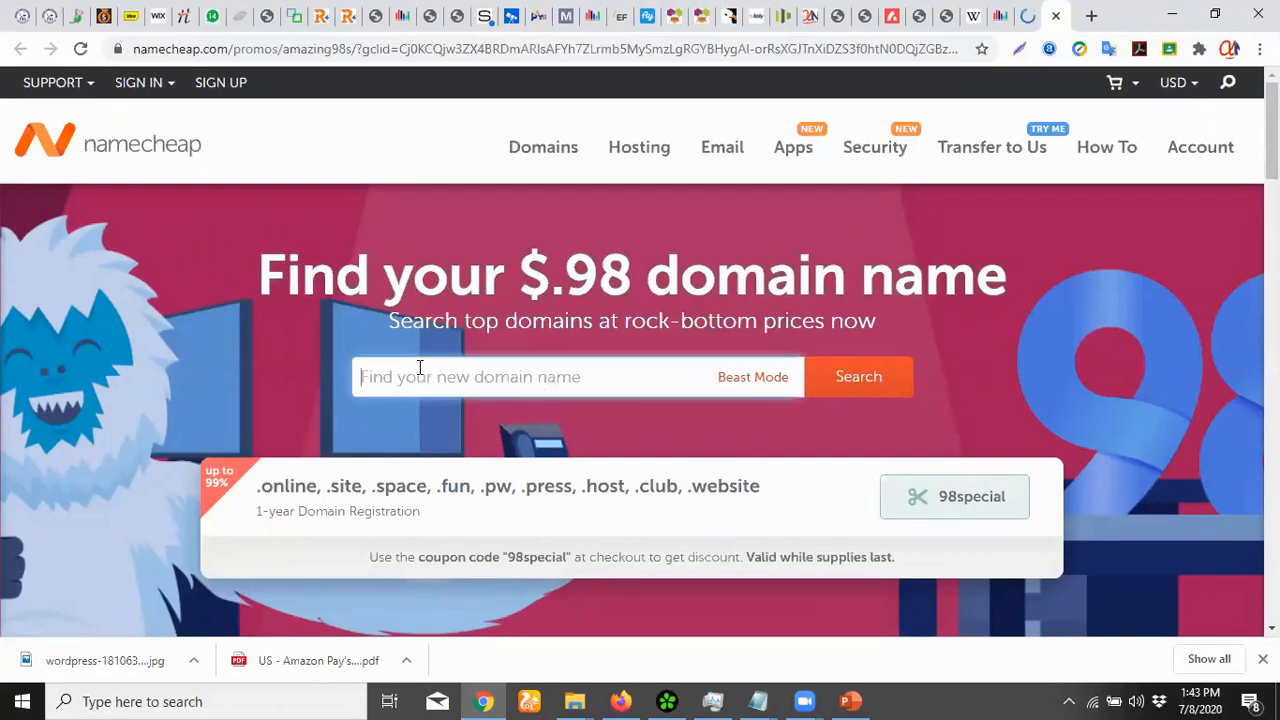
{"action": "type", "text": "apps"}
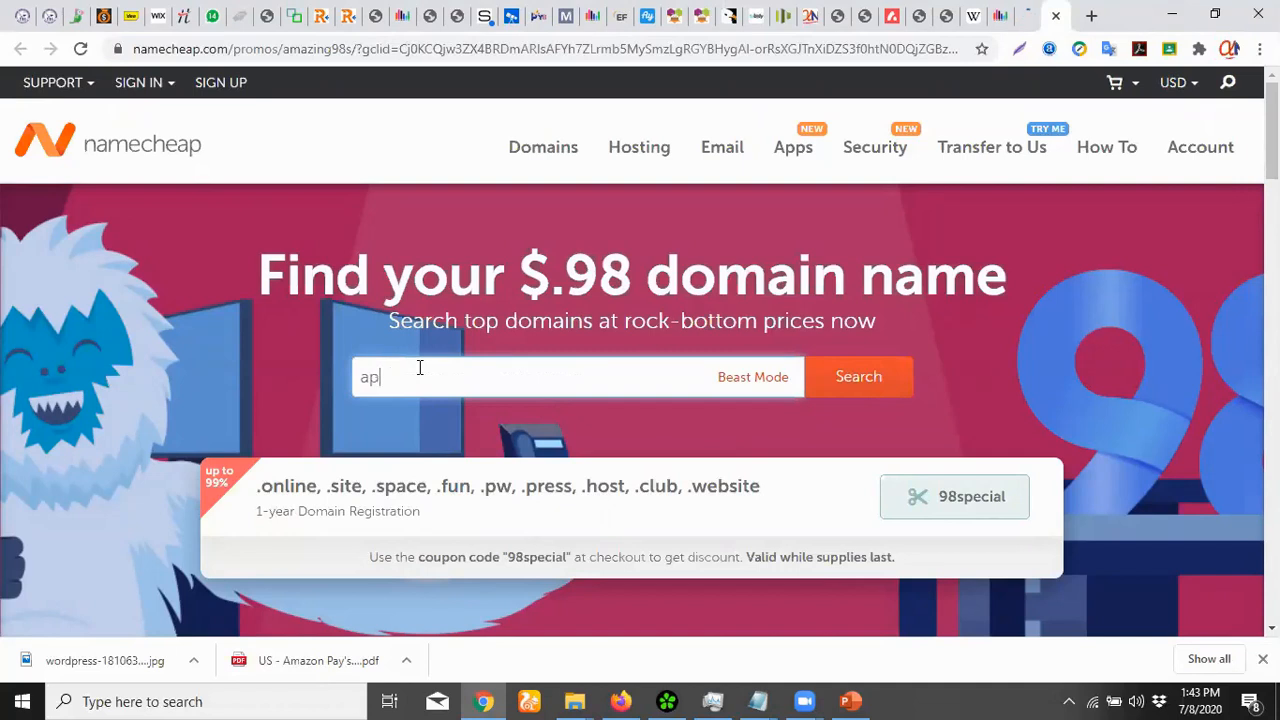
{"action": "type", "text": "dev.tk"}
{"action": "left_click", "coordinate": [884, 383]}
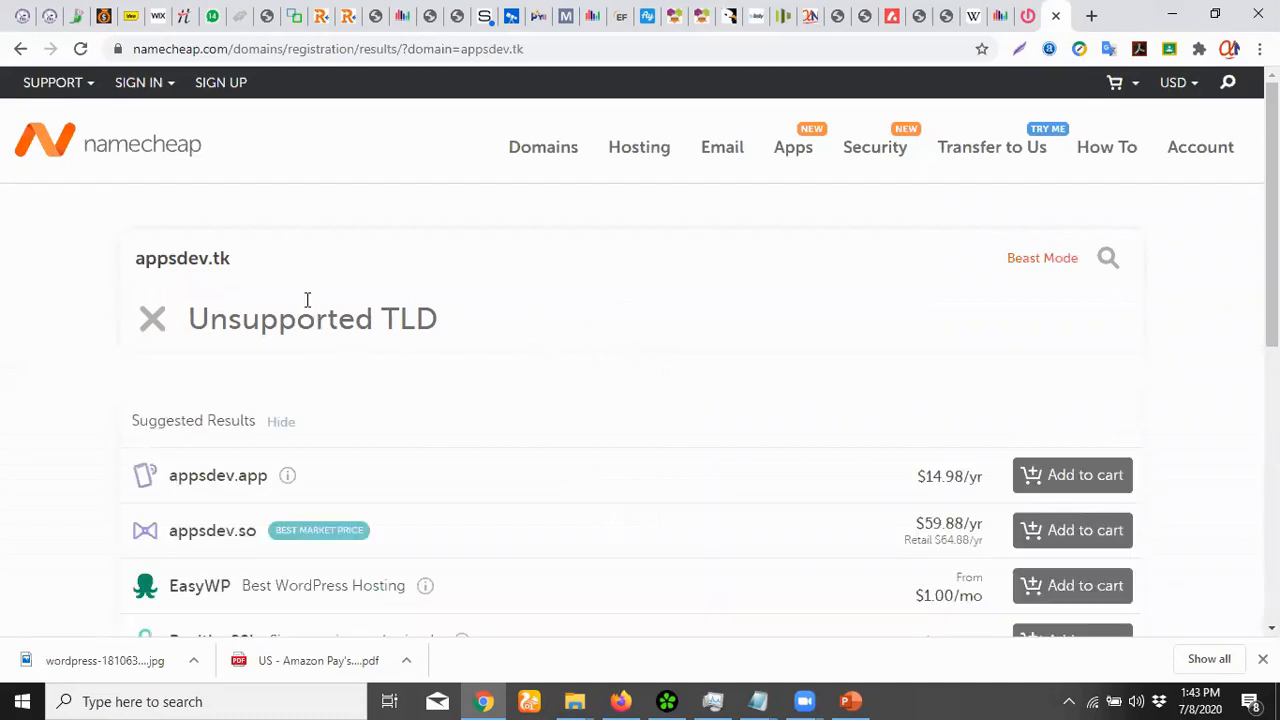
Change the query to appsdev.ga (Unsupported TLD), then enter appsdev.com
{"action": "double_click", "coordinate": [224, 258]}
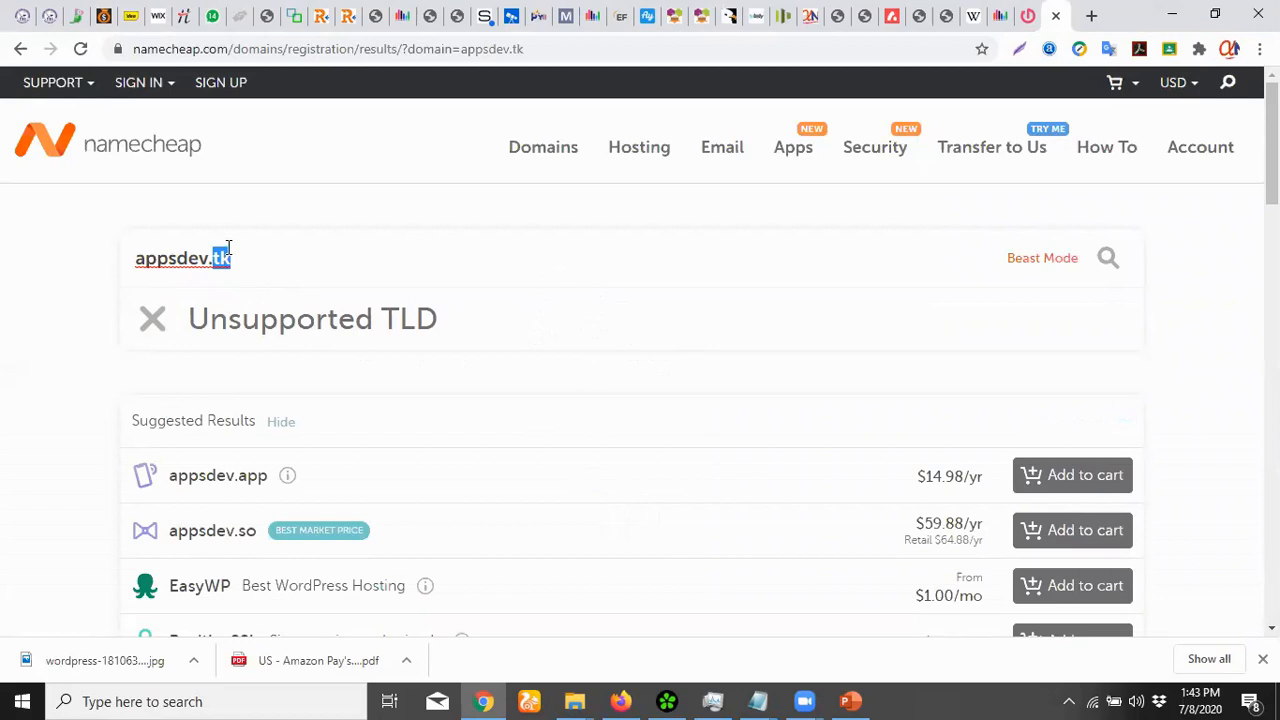
{"action": "type", "text": "ga"}
{"action": "scroll", "coordinate": [890, 477], "scroll_direction": "down", "scroll_amount": 1}
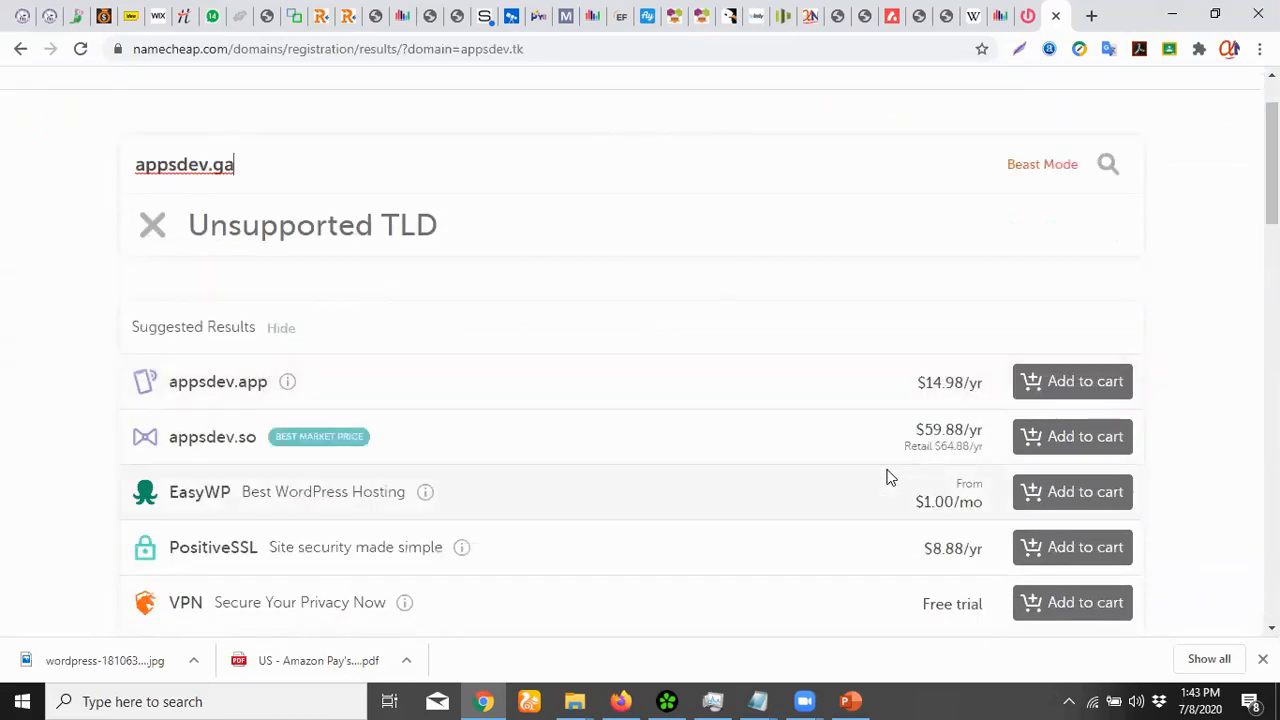
{"action": "scroll", "coordinate": [886, 477], "scroll_direction": "up", "scroll_amount": 1}
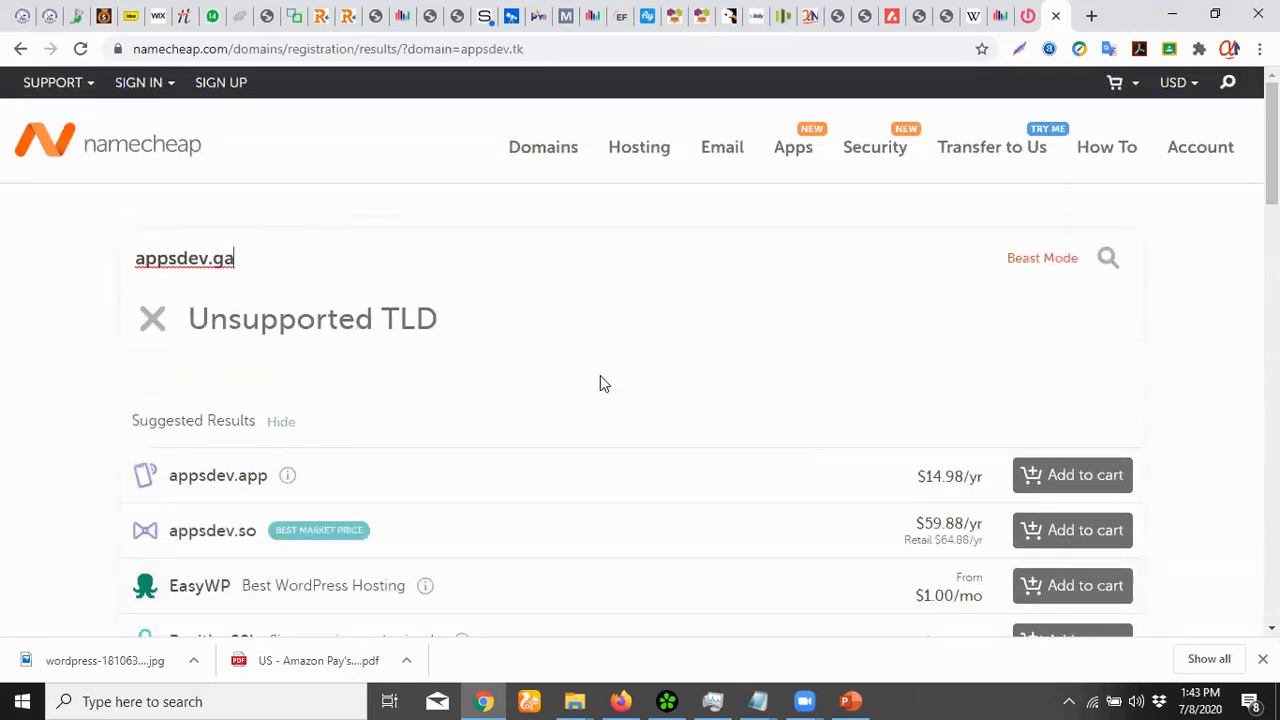
{"action": "double_click", "coordinate": [217, 259]}
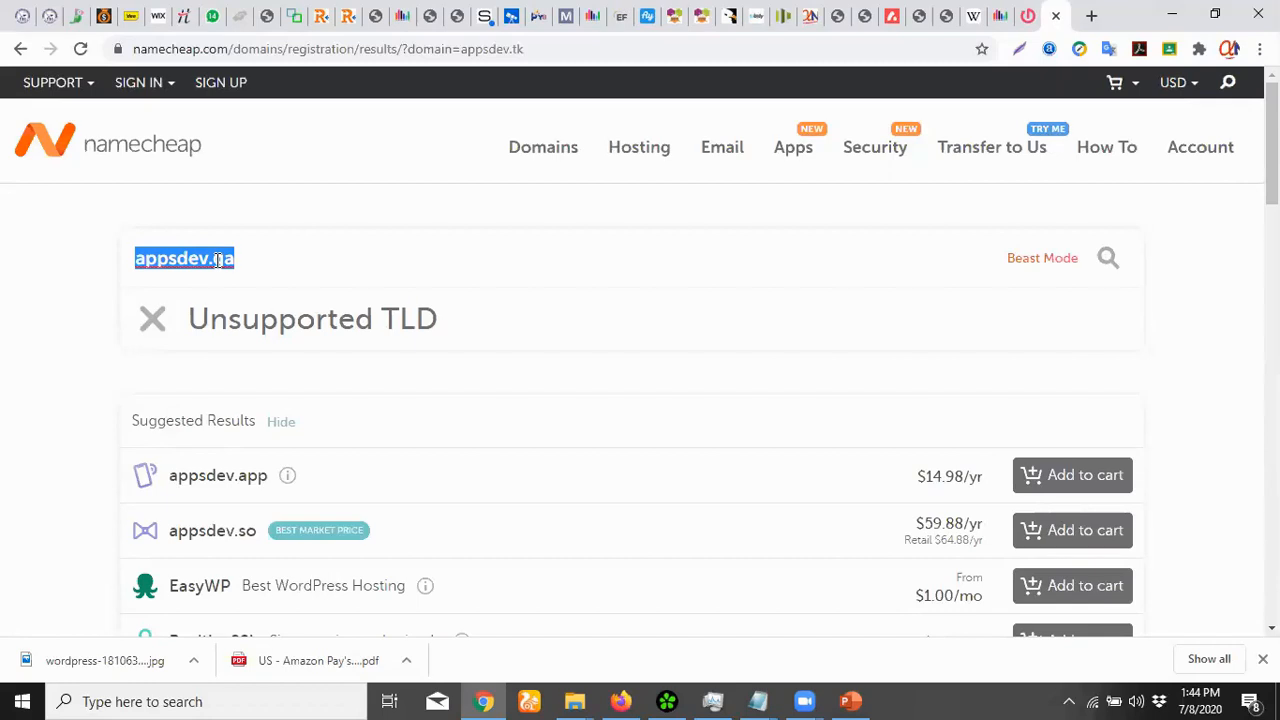
{"action": "type", "text": "appsdev.com"}
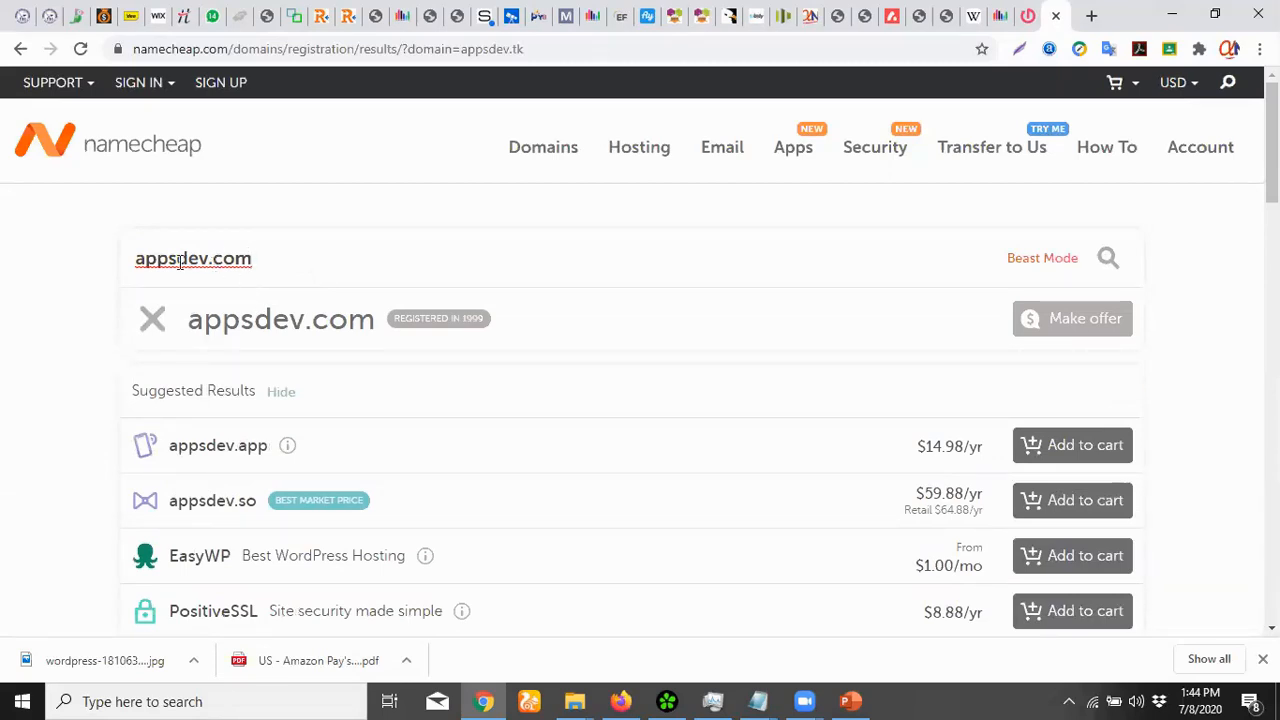
Confirm appsdevxyz.com is available at $8.88/yr, then close the Namecheap tab
{"action": "scroll", "coordinate": [549, 336], "scroll_direction": "down", "scroll_amount": 1}
{"action": "scroll", "coordinate": [549, 336], "scroll_direction": "down", "scroll_amount": 3}
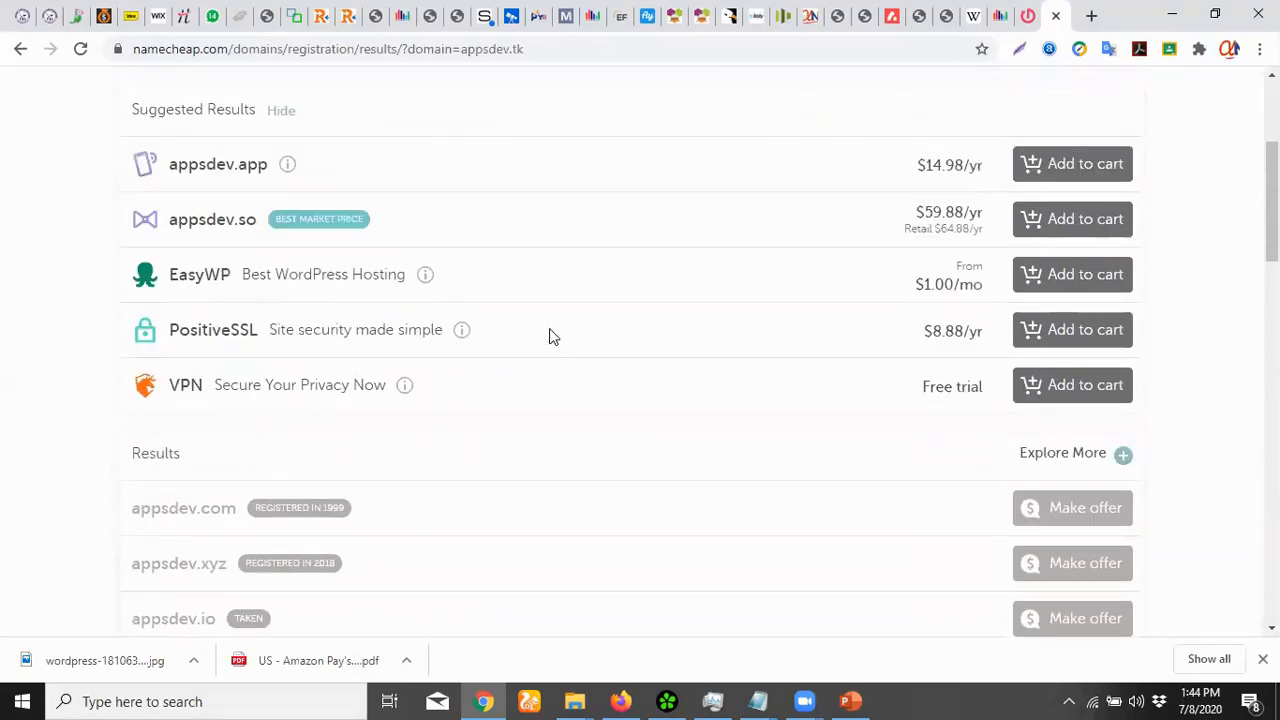
{"action": "scroll", "coordinate": [549, 336], "scroll_direction": "down", "scroll_amount": 2}
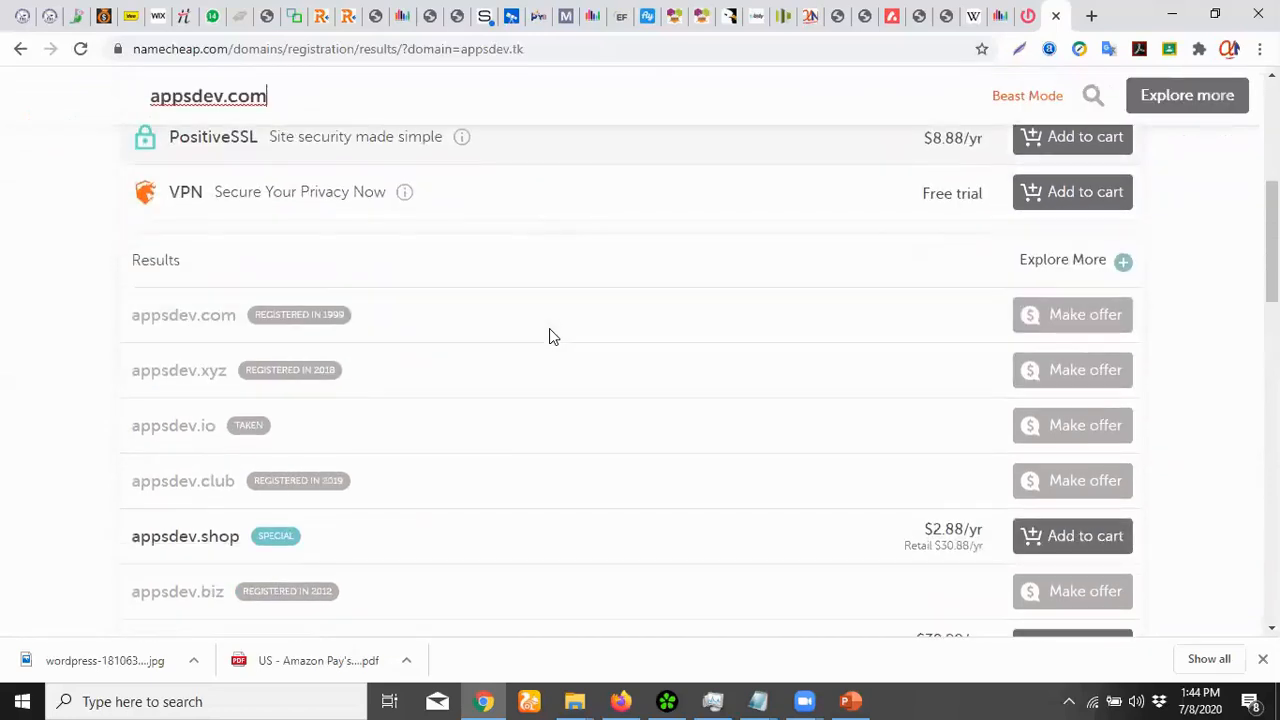
{"action": "scroll", "coordinate": [406, 343], "scroll_direction": "up", "scroll_amount": 5}
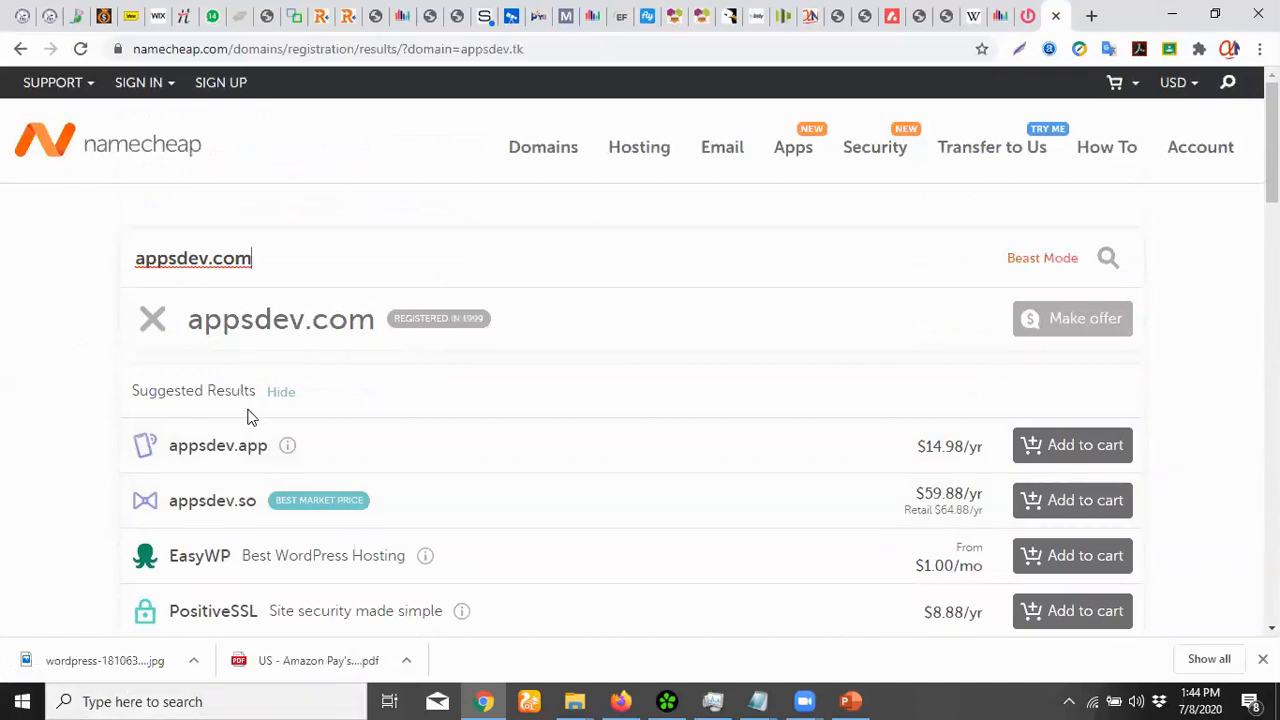
{"action": "left_click", "coordinate": [208, 258]}
{"action": "type", "text": "xyz"}
{"action": "key", "text": "Return"}
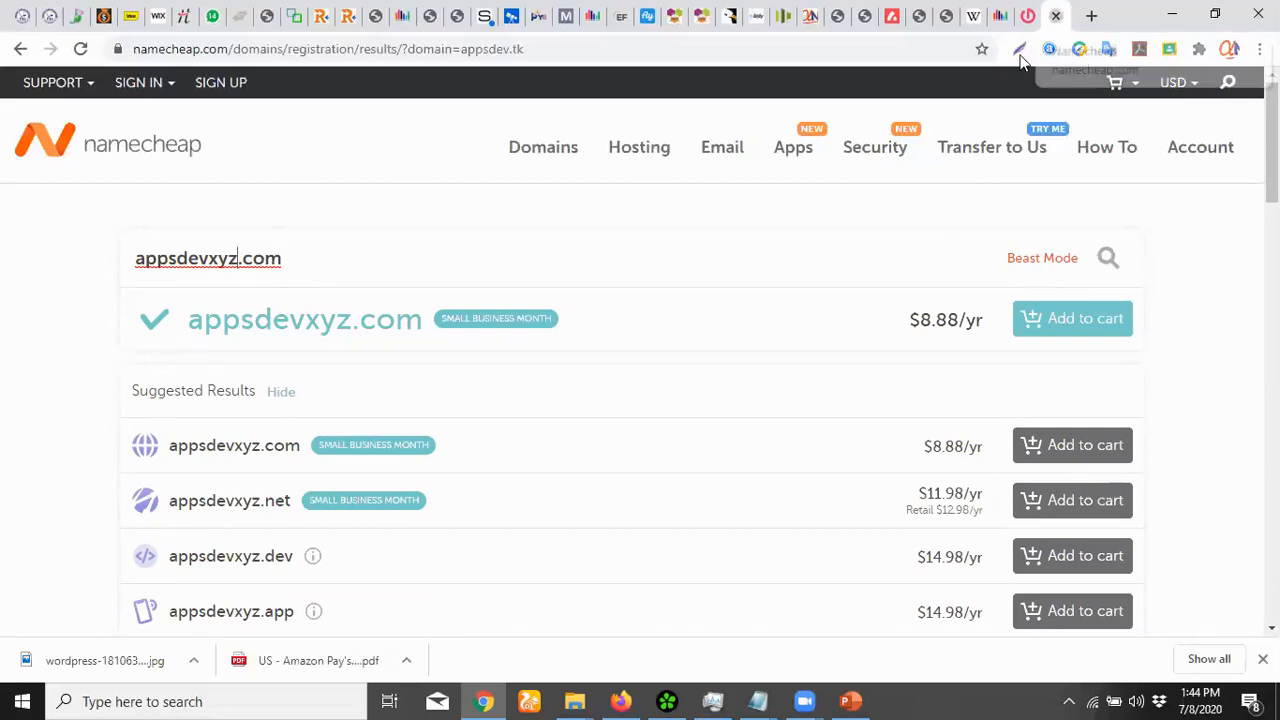
{"action": "key", "text": "ctrl+w"}
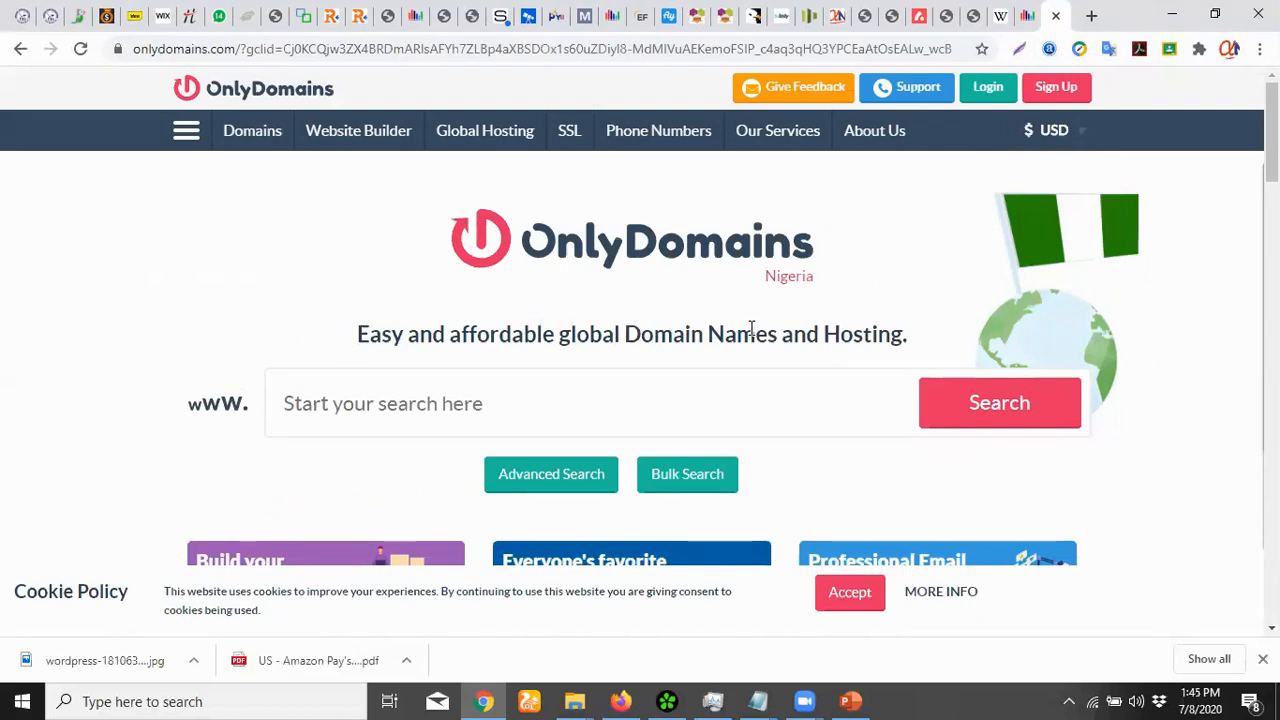
Search OnlyDomains for the domain appsdev.ga
{"action": "scroll", "coordinate": [563, 337], "scroll_direction": "down", "scroll_amount": 2}
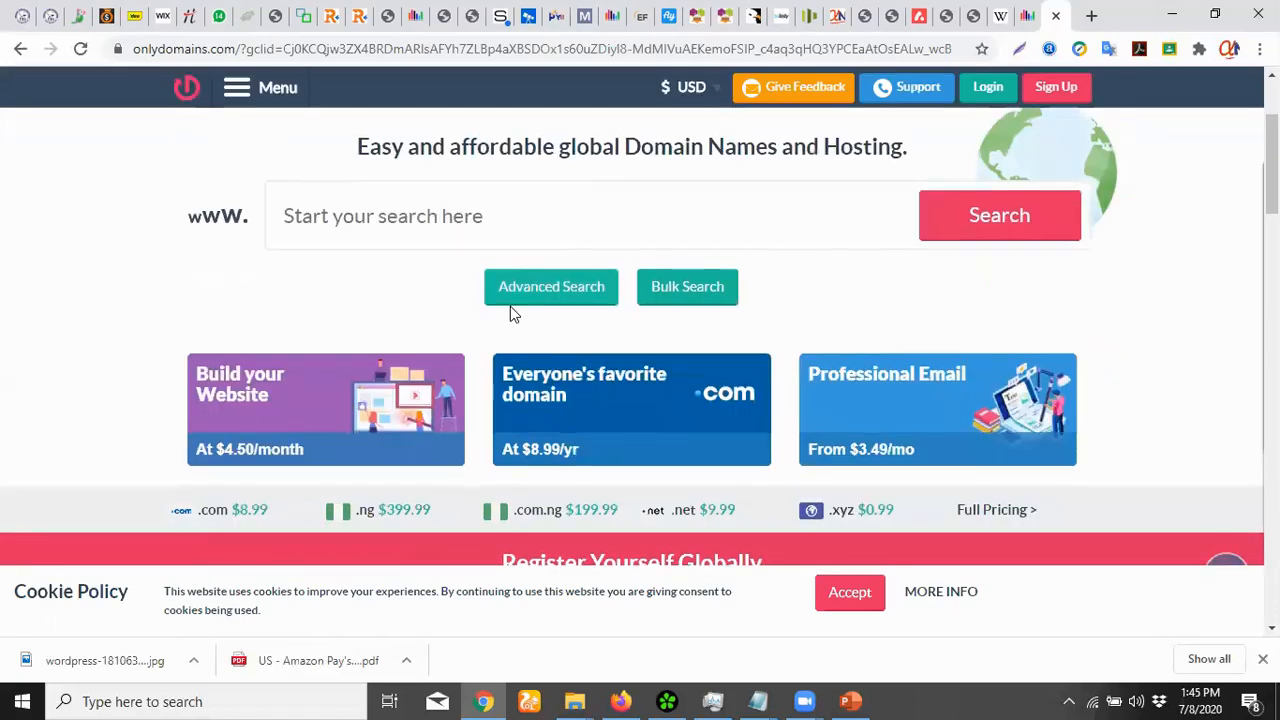
{"action": "scroll", "coordinate": [511, 309], "scroll_direction": "up", "scroll_amount": 1}
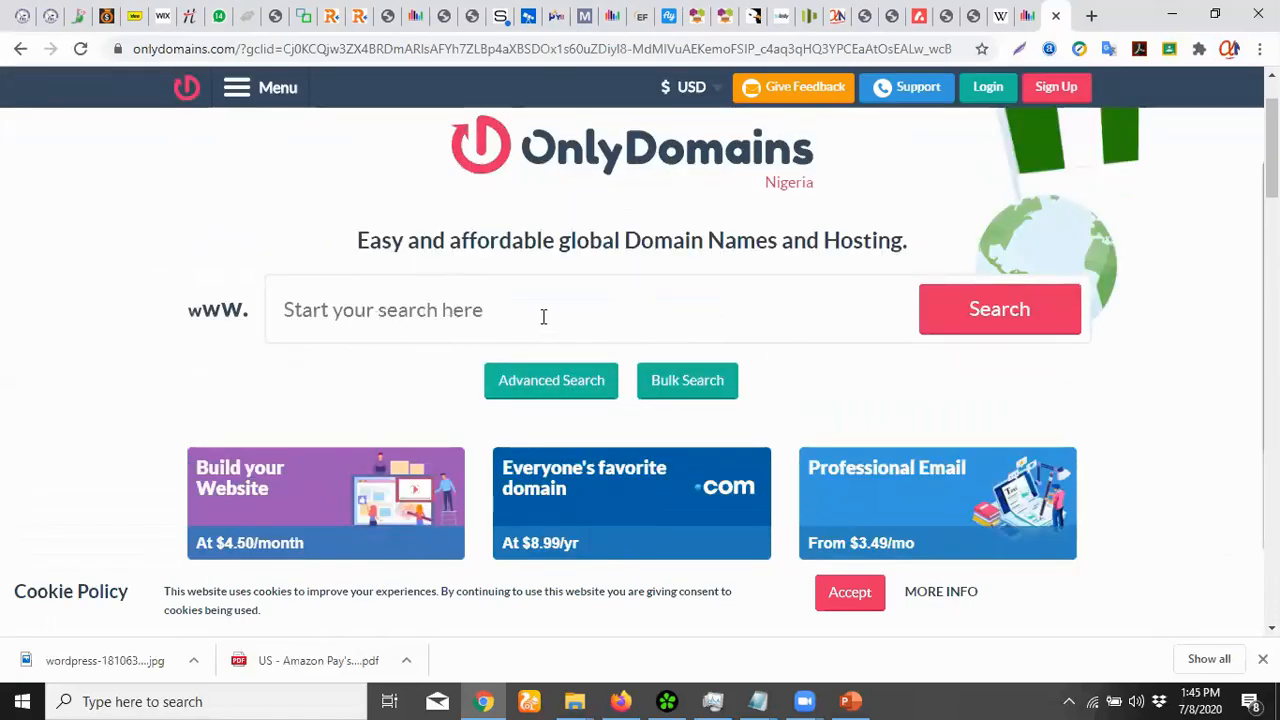
{"action": "left_click", "coordinate": [374, 303]}
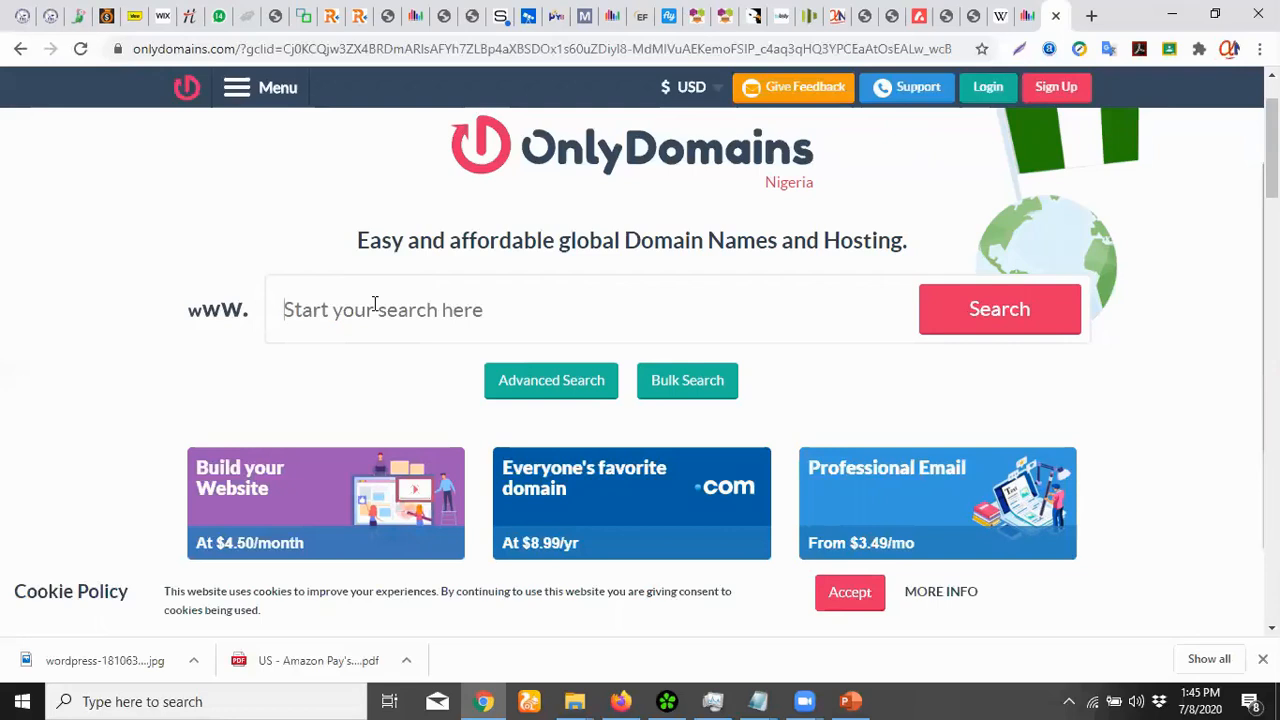
{"action": "type", "text": "apps"}
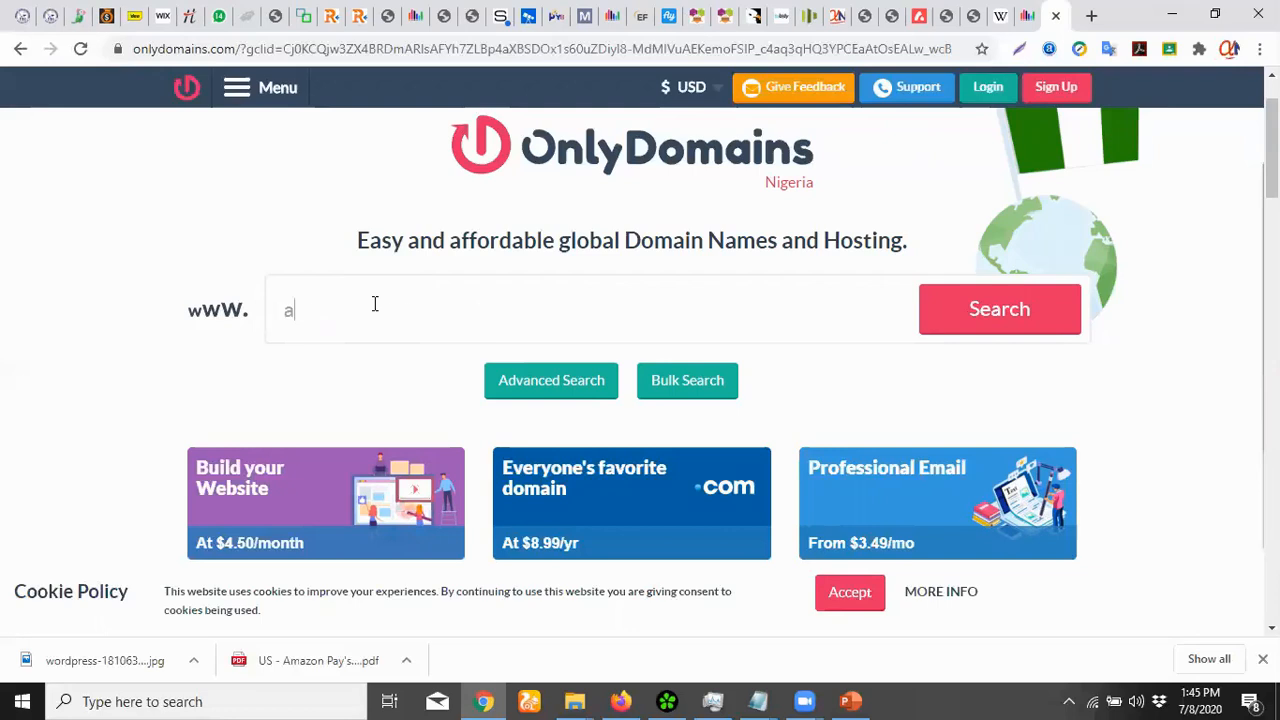
{"action": "type", "text": "dev.ga"}
{"action": "left_click", "coordinate": [1013, 308]}
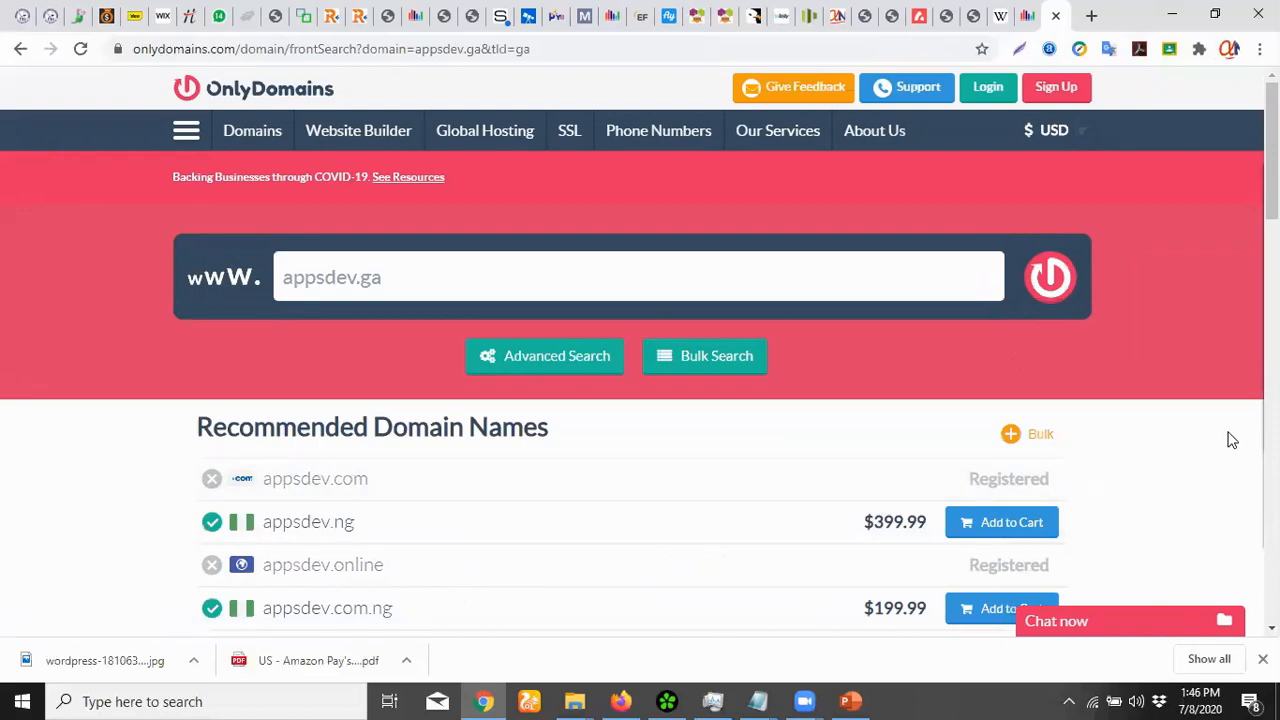
Review the Recommended Domain Names, e.g. appsdev.ng $399.99 and appsdev.com.ng $199.99
{"action": "scroll", "coordinate": [1176, 450], "scroll_direction": "down", "scroll_amount": 1}
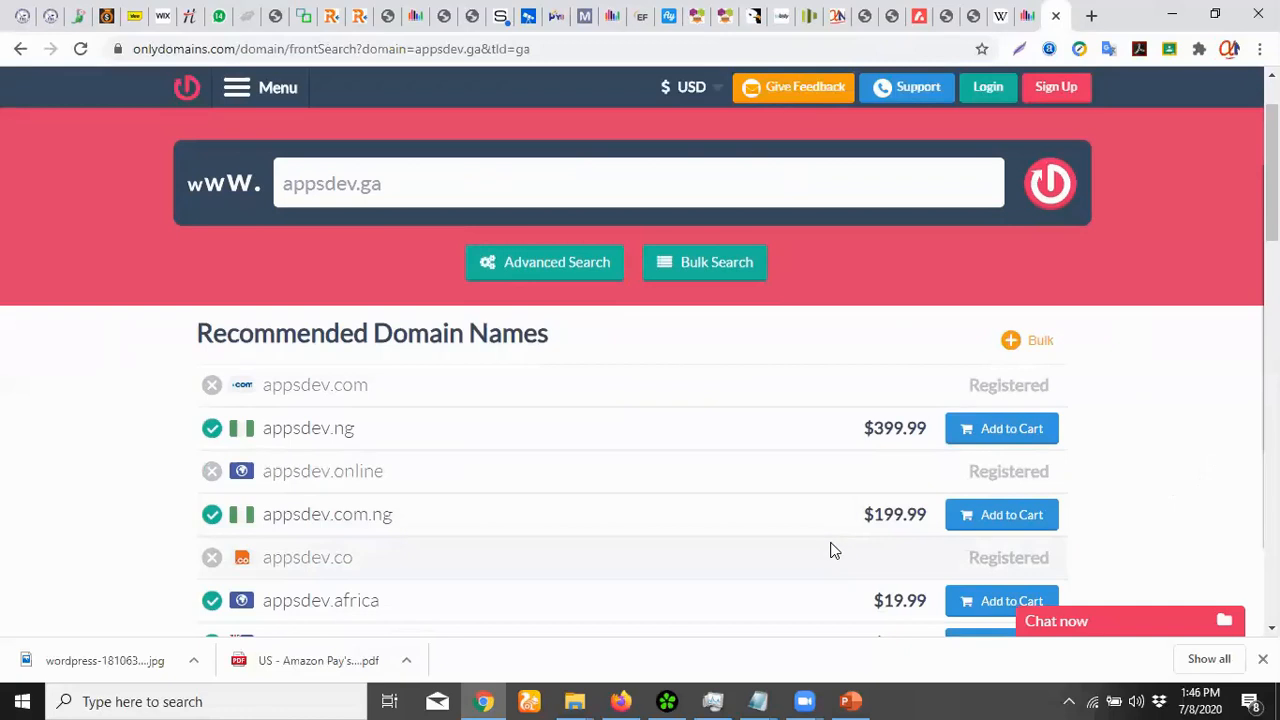
{"action": "scroll", "coordinate": [1059, 471], "scroll_direction": "down", "scroll_amount": 1}
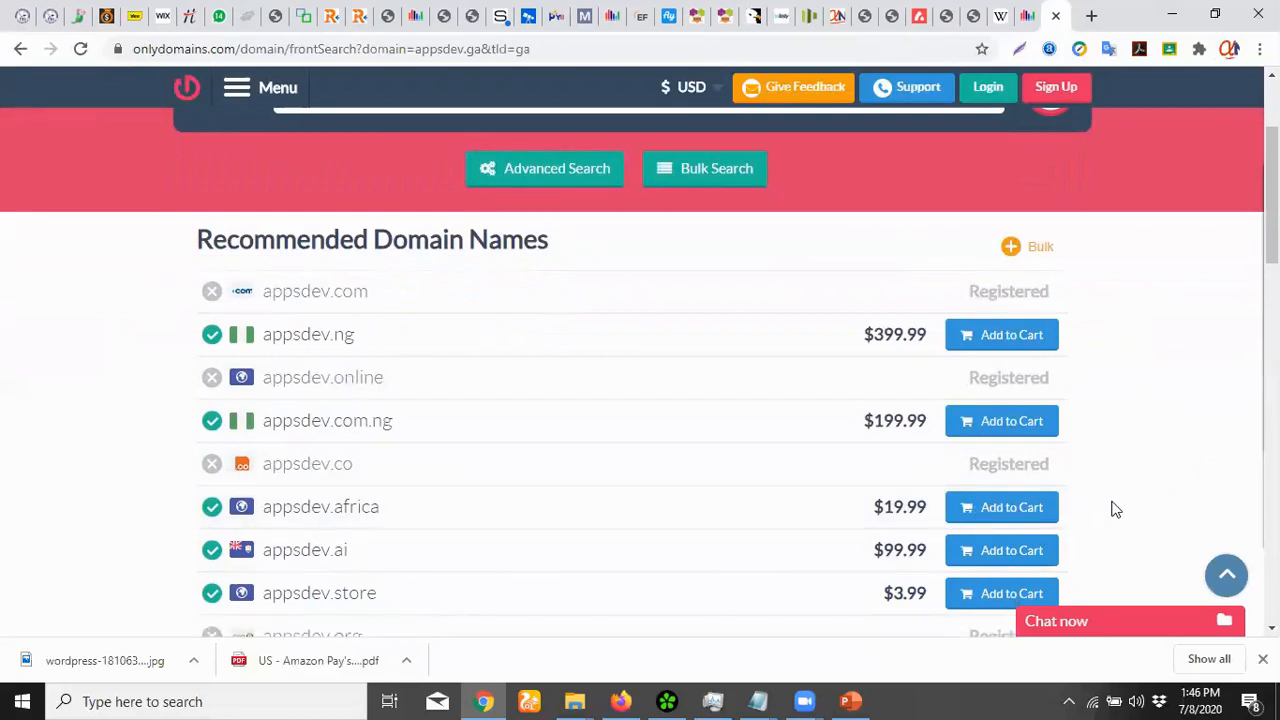
{"action": "scroll", "coordinate": [1117, 507], "scroll_direction": "down", "scroll_amount": 2}
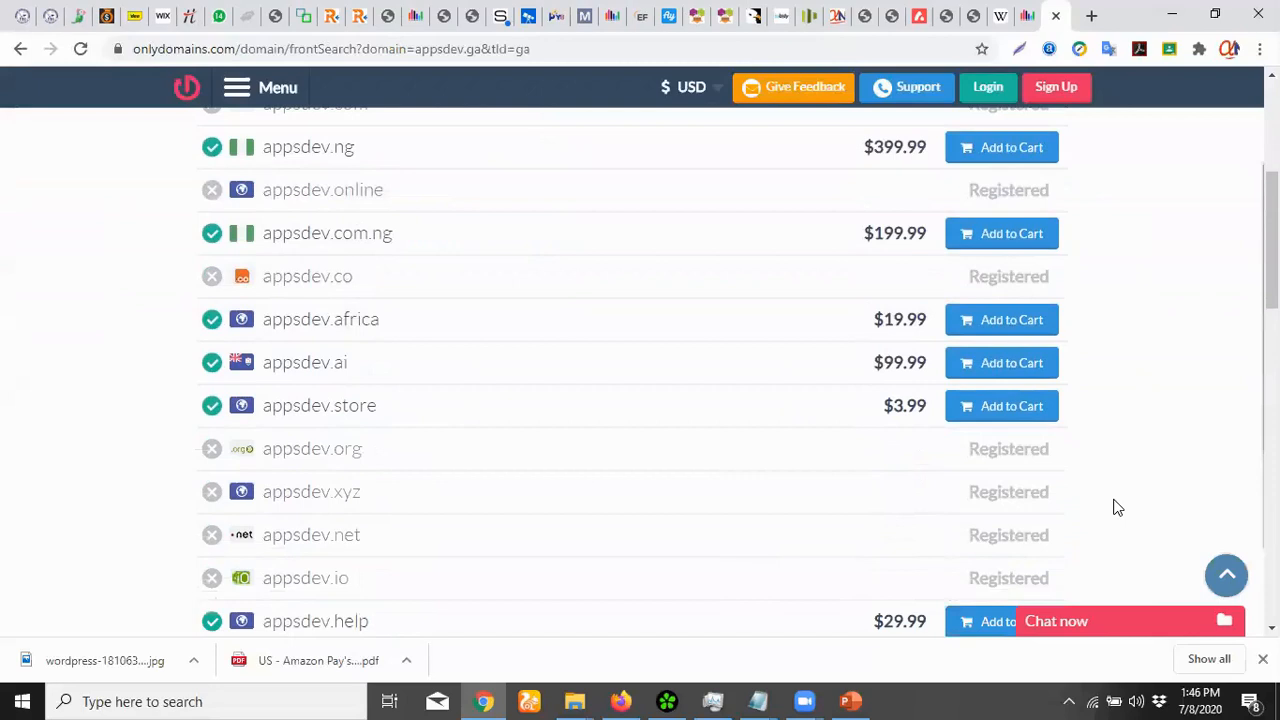
{"action": "scroll", "coordinate": [1117, 507], "scroll_direction": "down", "scroll_amount": 1}
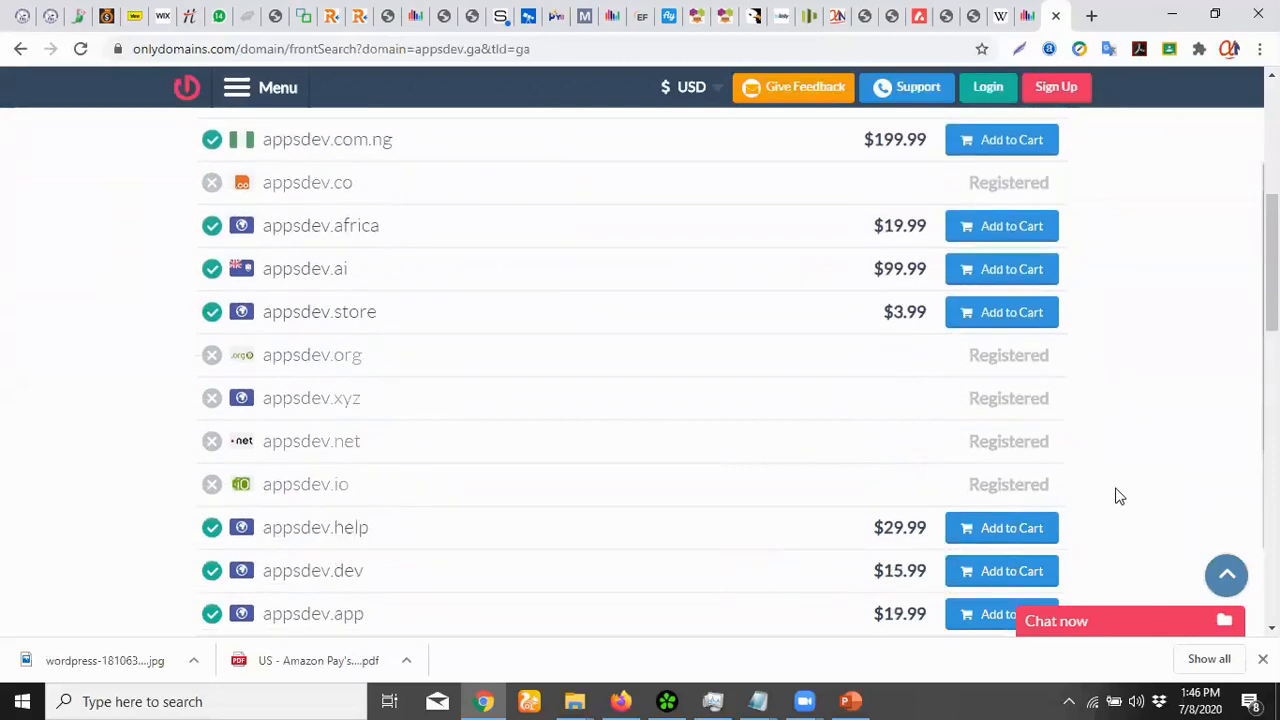
{"action": "scroll", "coordinate": [1117, 497], "scroll_direction": "down", "scroll_amount": 1}
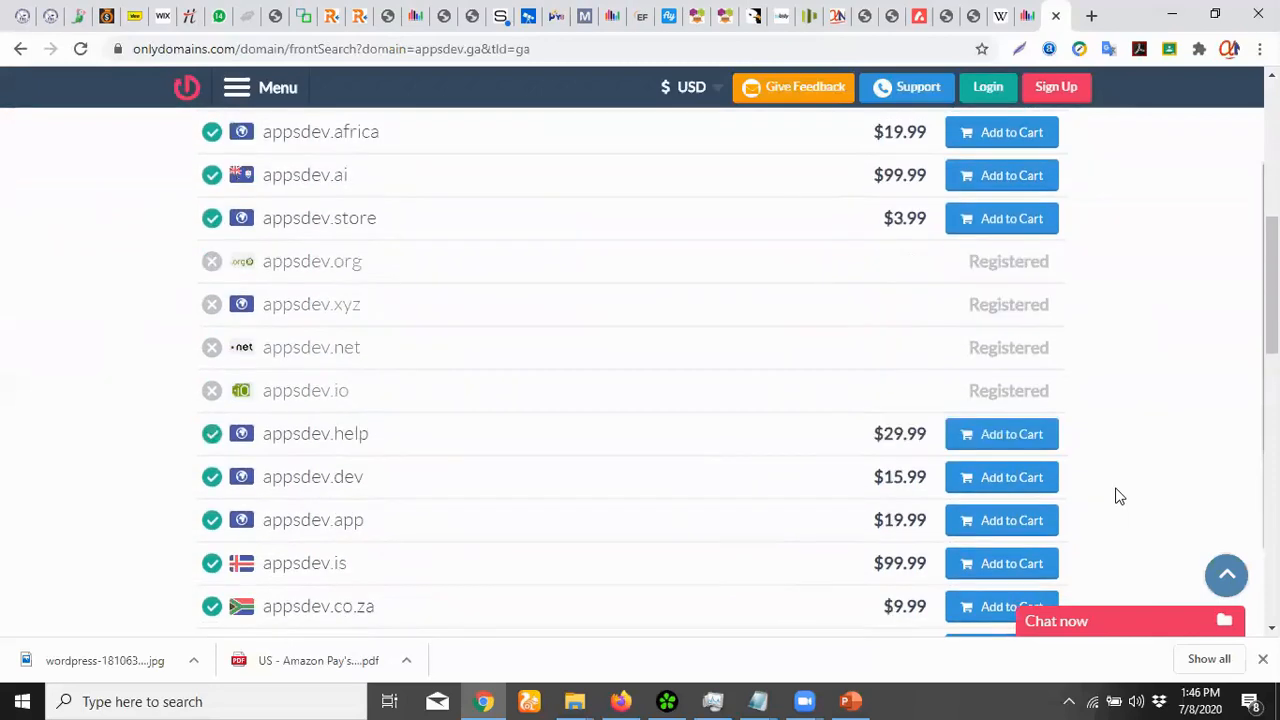
{"action": "scroll", "coordinate": [1119, 497], "scroll_direction": "down", "scroll_amount": 5}
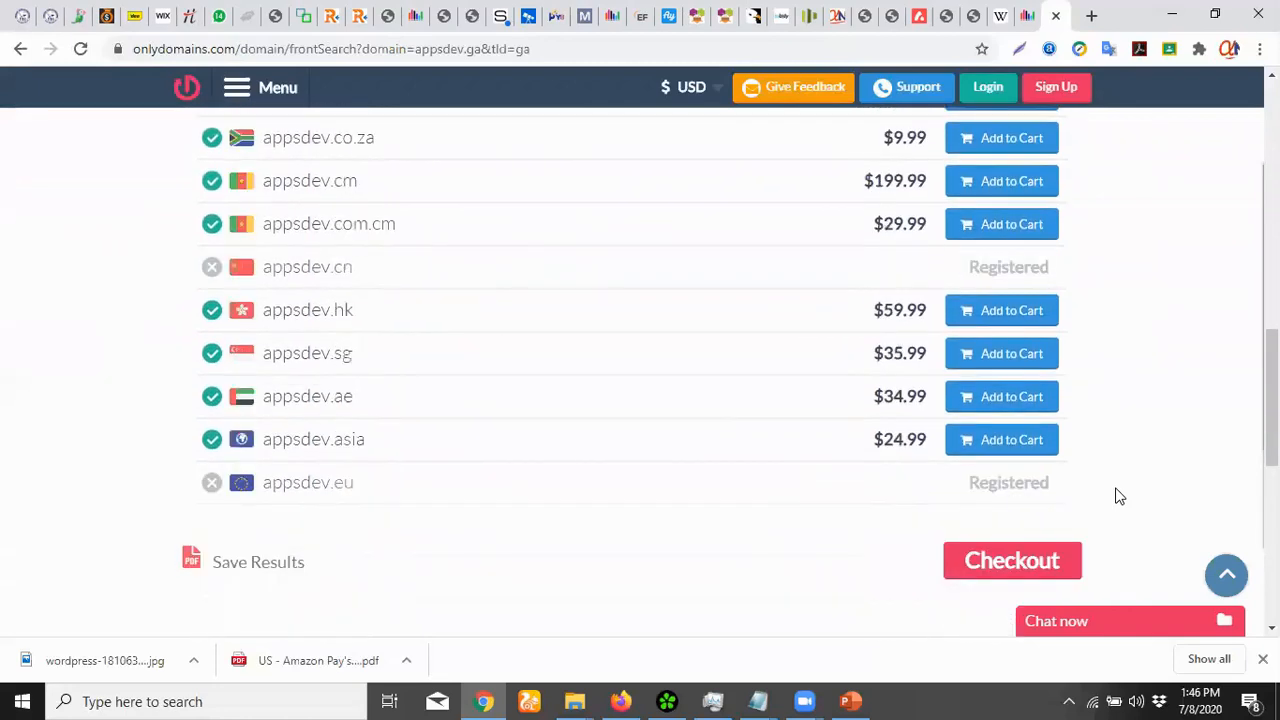
{"action": "scroll", "coordinate": [1119, 497], "scroll_direction": "up", "scroll_amount": 11}
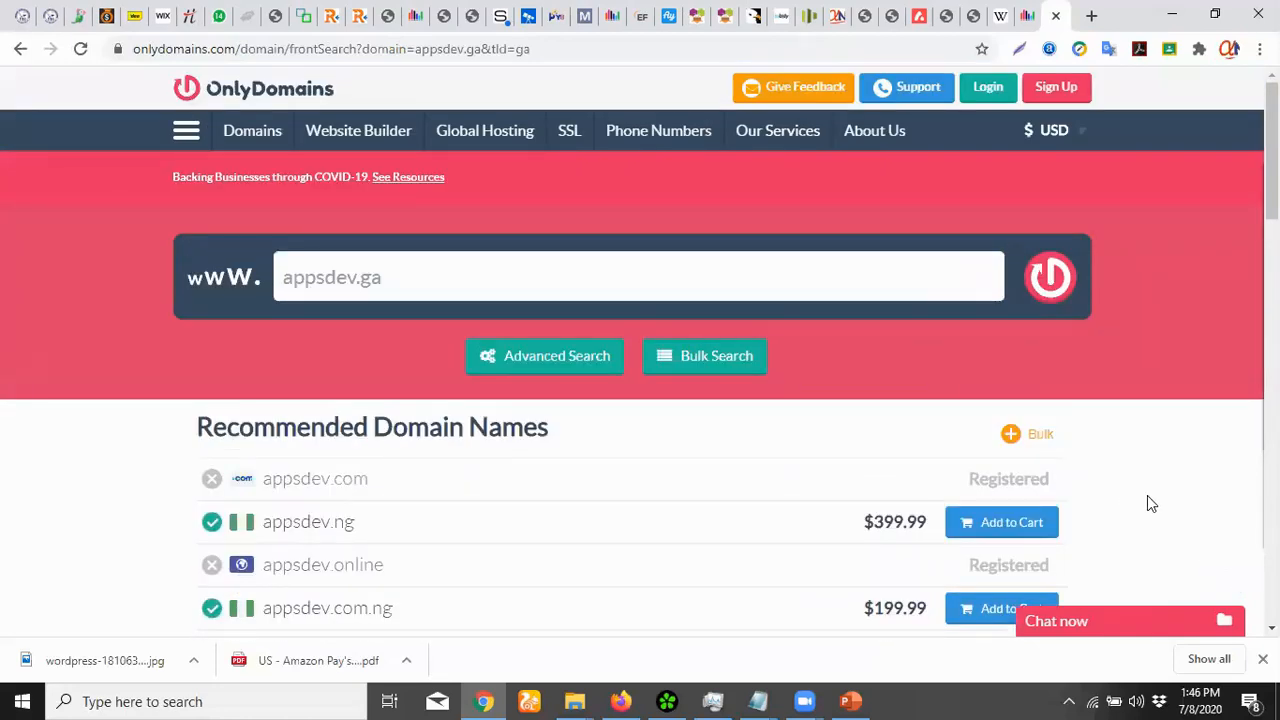
{"action": "scroll", "coordinate": [1148, 478], "scroll_direction": "down", "scroll_amount": 13}
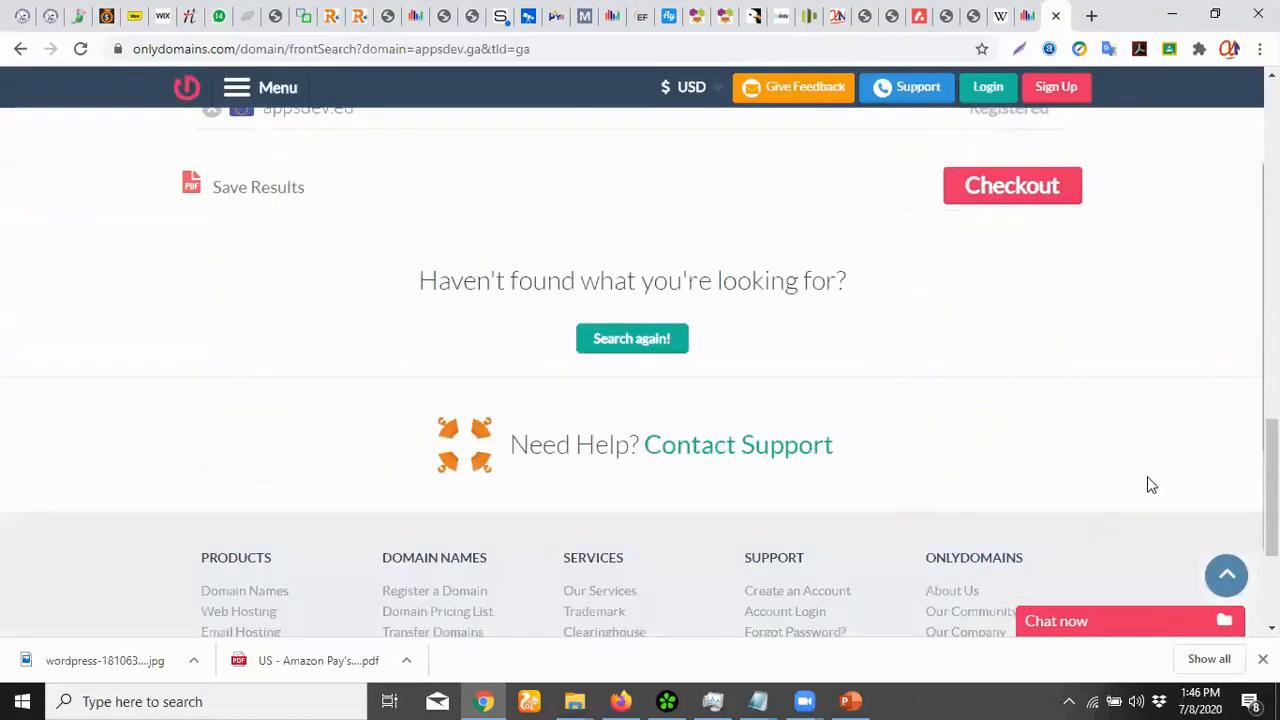
{"action": "scroll", "coordinate": [1149, 484], "scroll_direction": "up", "scroll_amount": 2}
{"action": "scroll", "coordinate": [1149, 480], "scroll_direction": "up", "scroll_amount": 1}
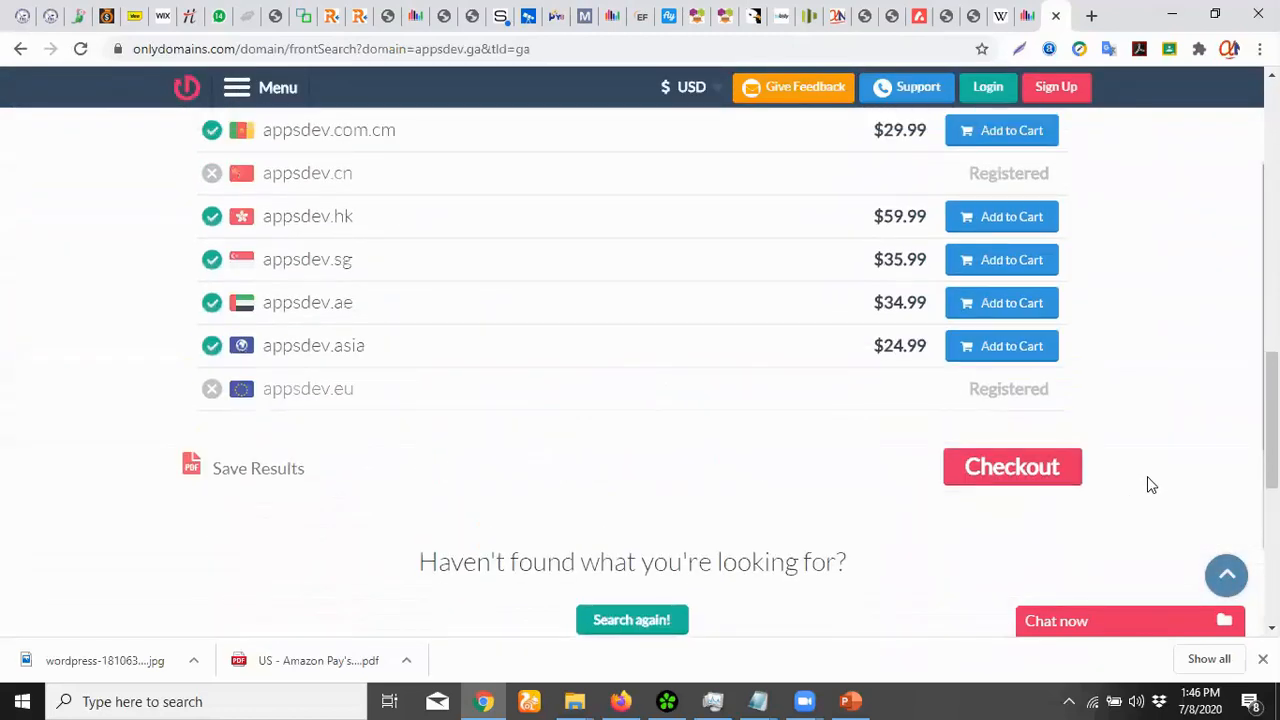
{"action": "scroll", "coordinate": [1149, 480], "scroll_direction": "up", "scroll_amount": 3}
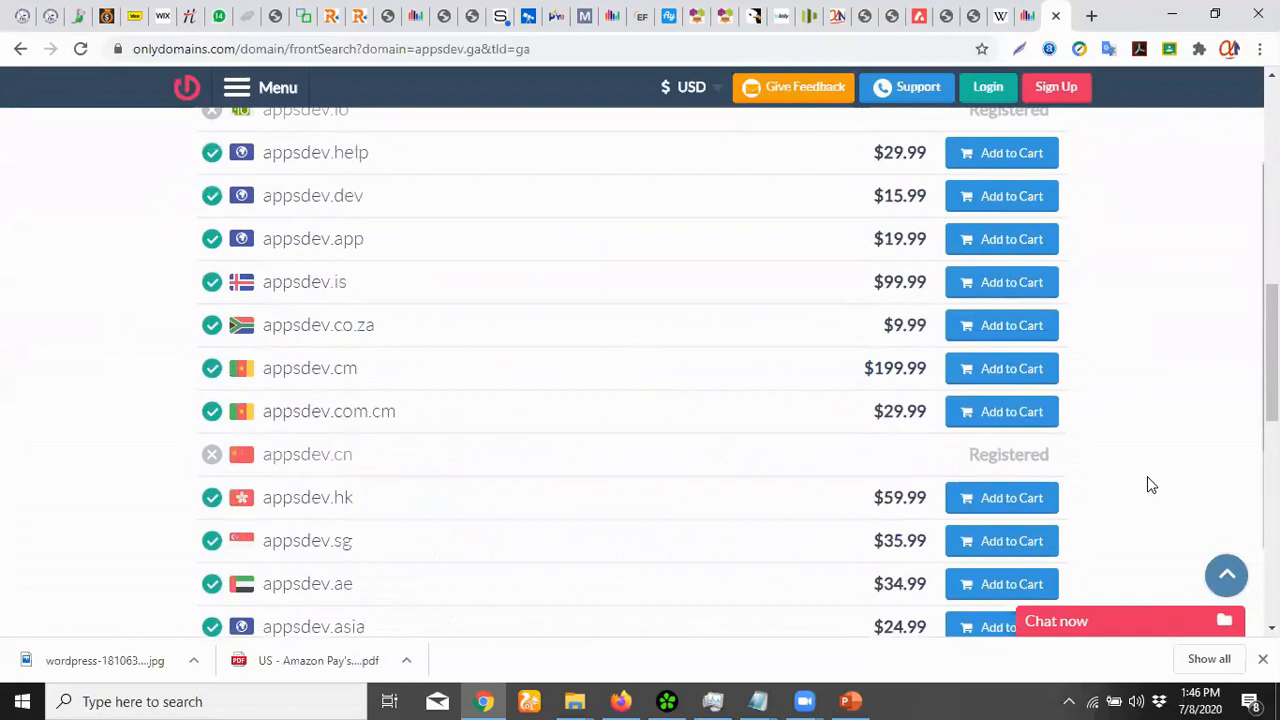
{"action": "scroll", "coordinate": [1149, 482], "scroll_direction": "up", "scroll_amount": 3}
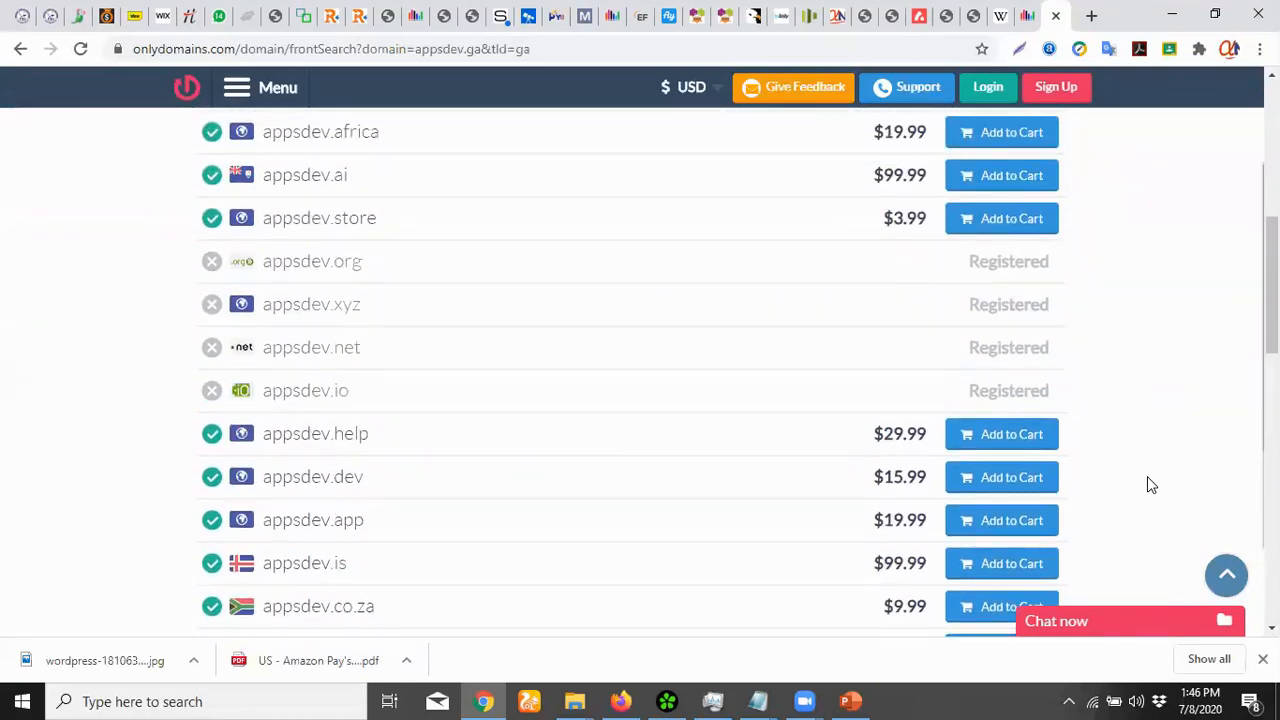
{"action": "scroll", "coordinate": [1147, 484], "scroll_direction": "up", "scroll_amount": 3}
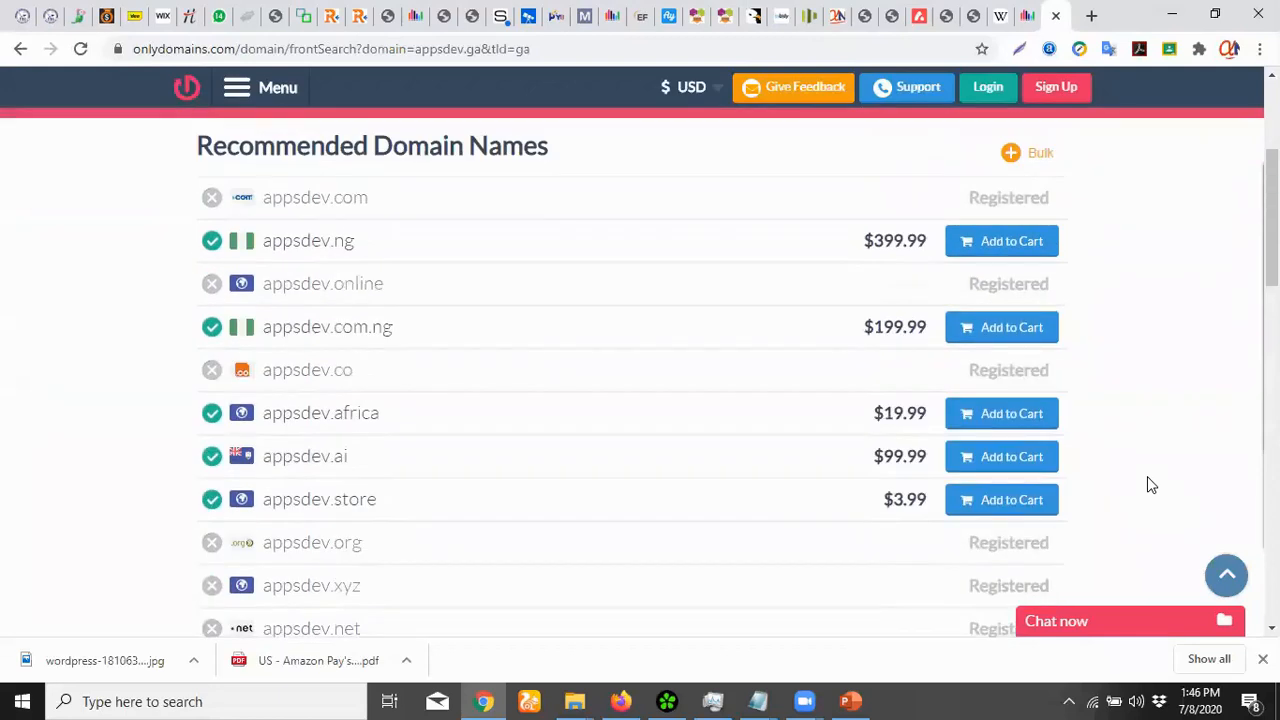
{"action": "scroll", "coordinate": [1149, 484], "scroll_direction": "up", "scroll_amount": 3}
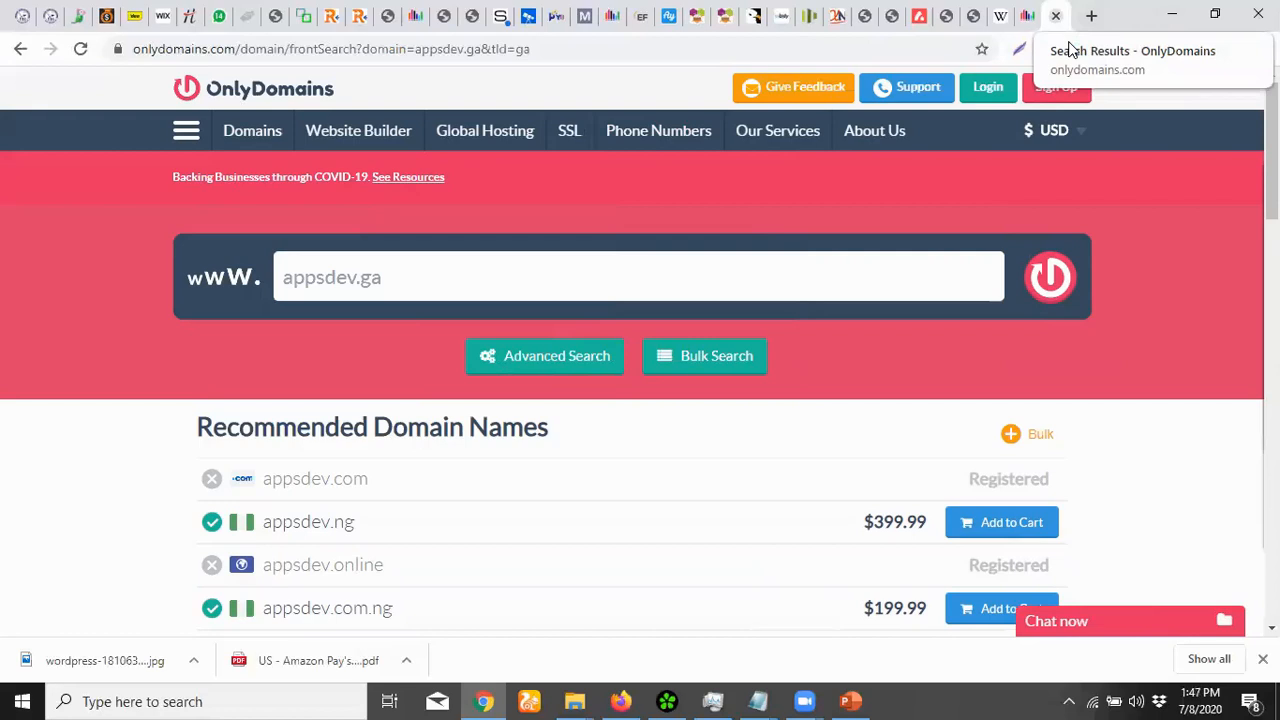
Open the alphaserver.ga site in a new tab
{"action": "left_click", "coordinate": [1090, 16]}
{"action": "type", "text": "a"}
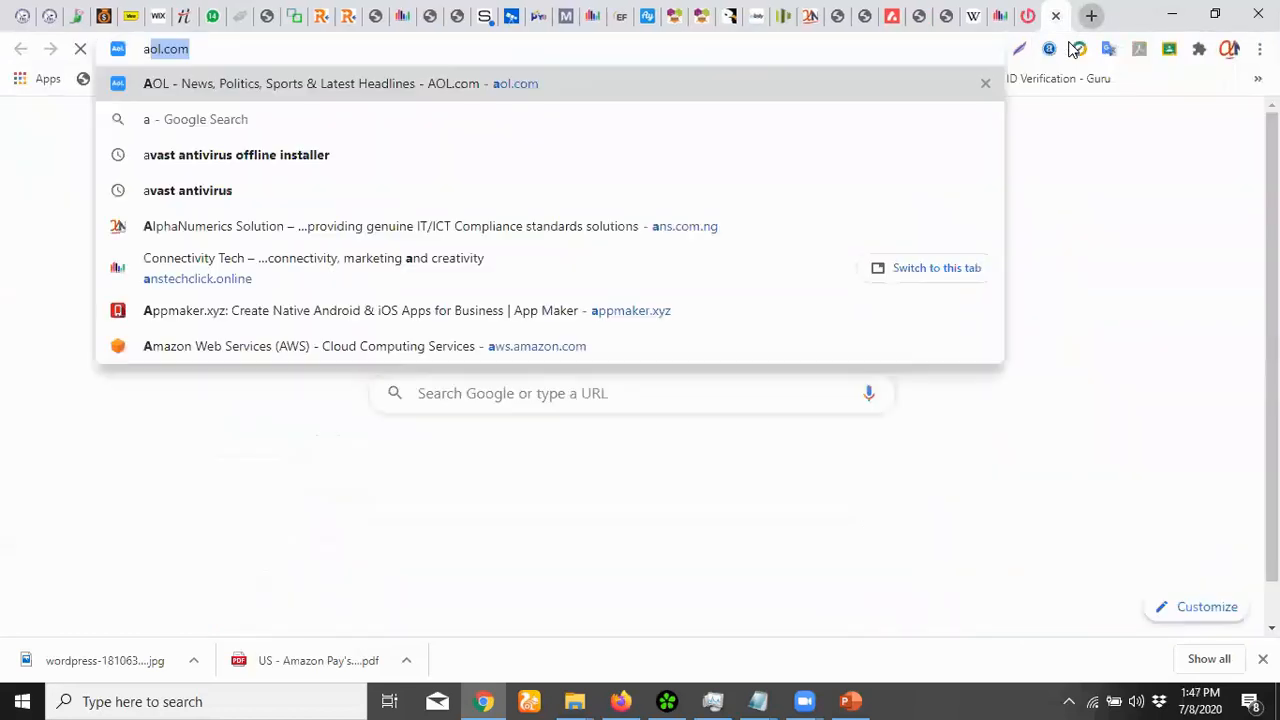
{"action": "type", "text": "lpha"}
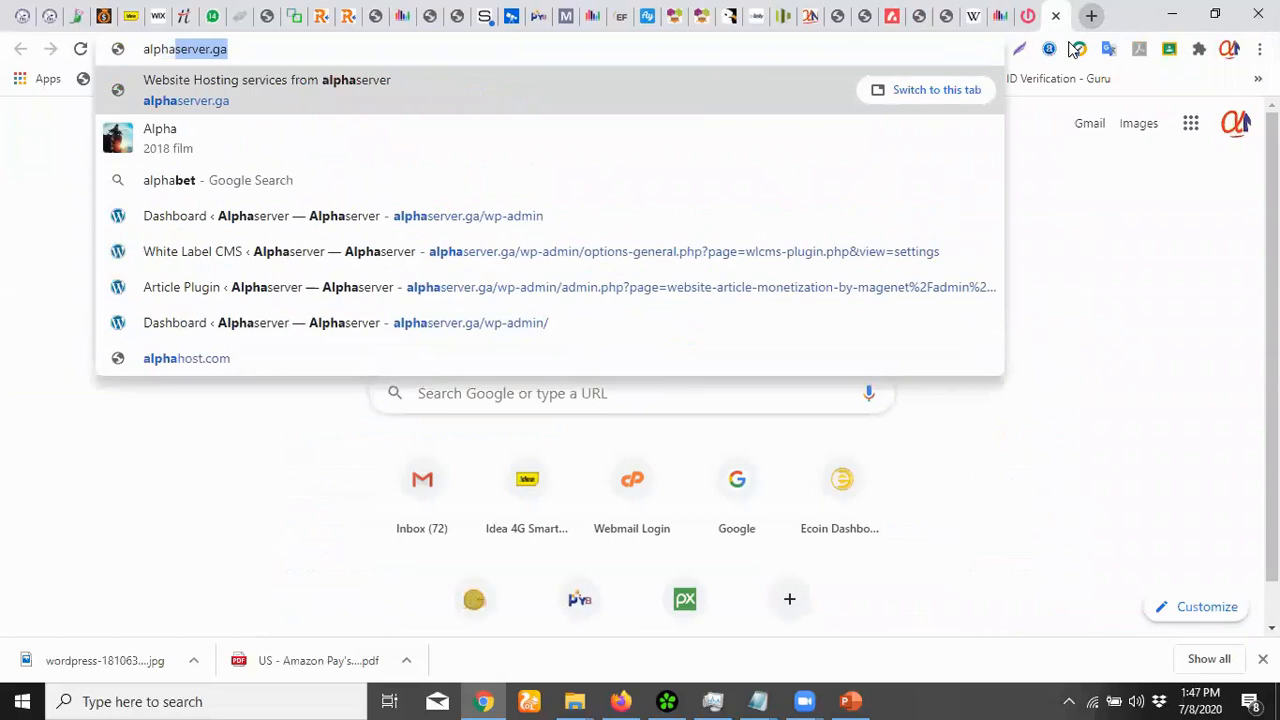
{"action": "key", "text": "Return"}
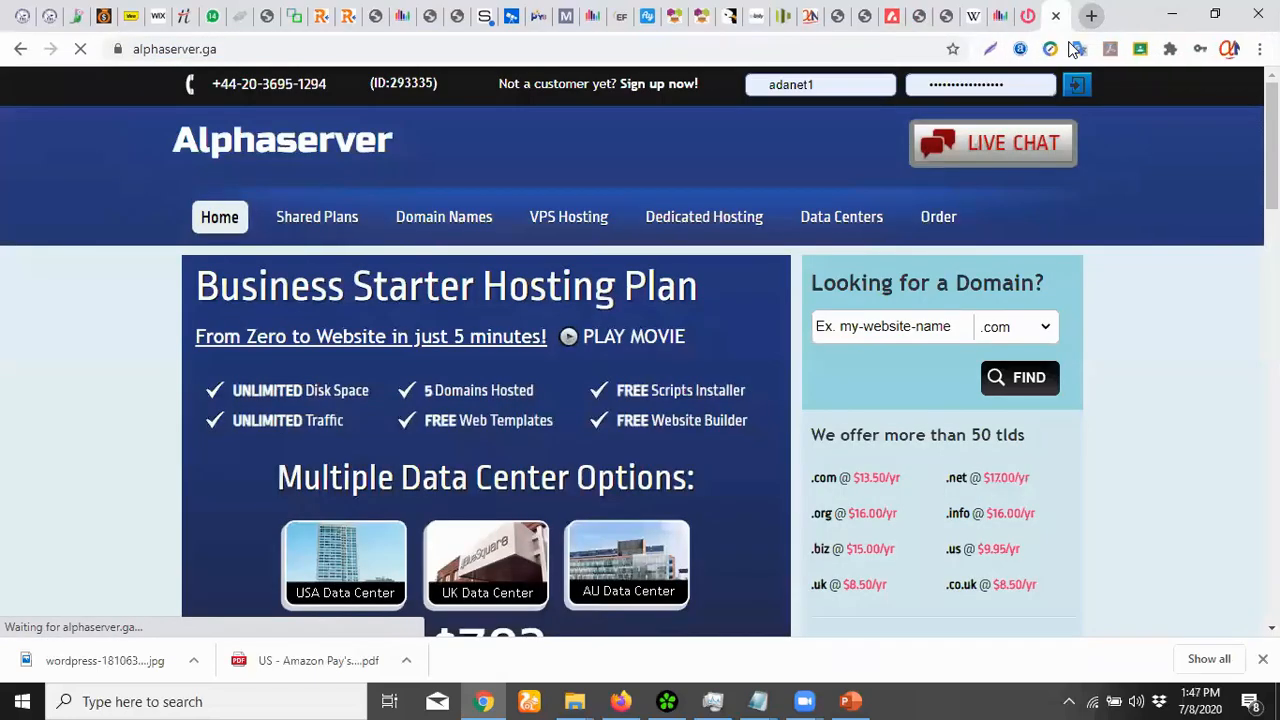
Go to Alphaserver's Inexpensive Domain Names page via the Domain Names menu
{"action": "mouse_move", "coordinate": [457, 220]}
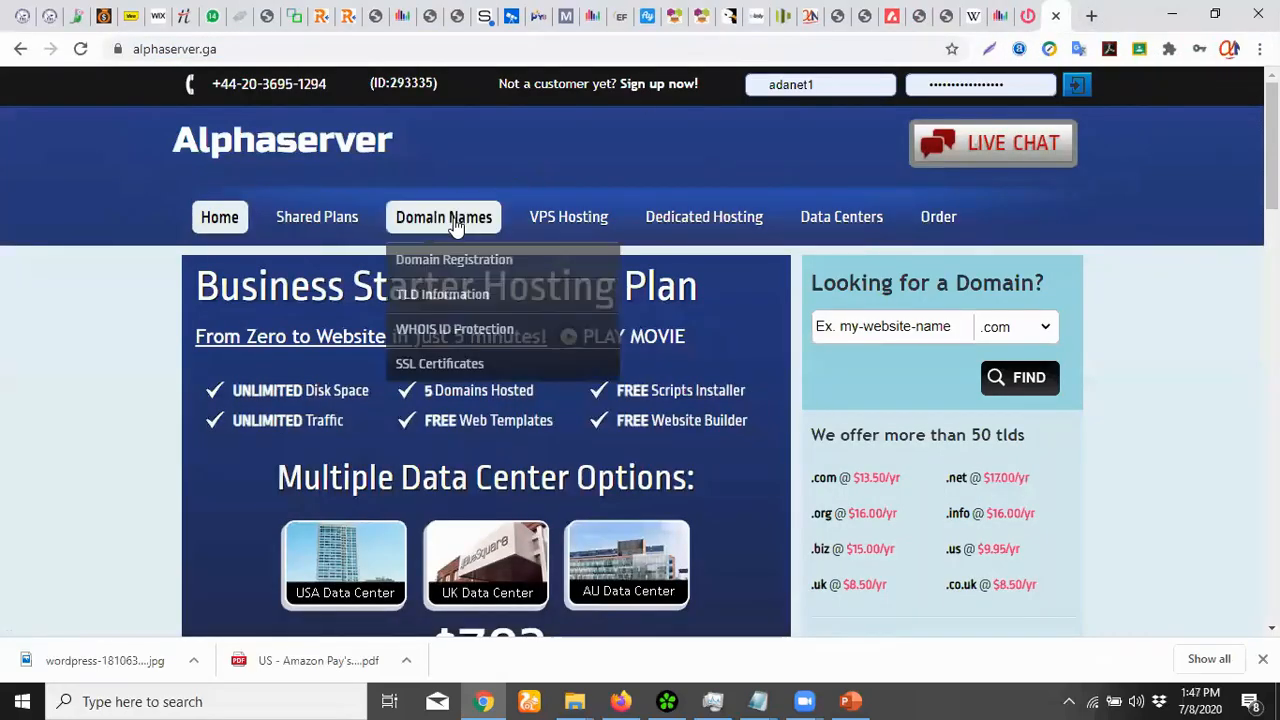
{"action": "left_click", "coordinate": [457, 252]}
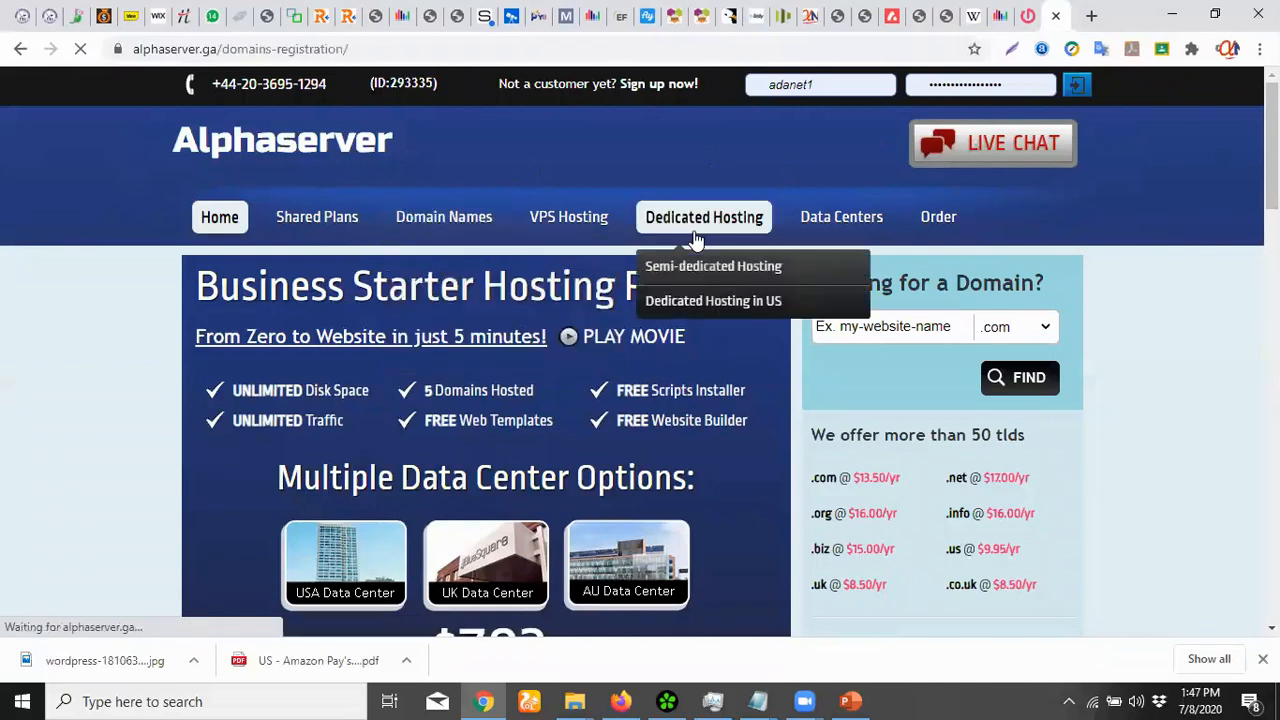
{"action": "mouse_move", "coordinate": [727, 246]}
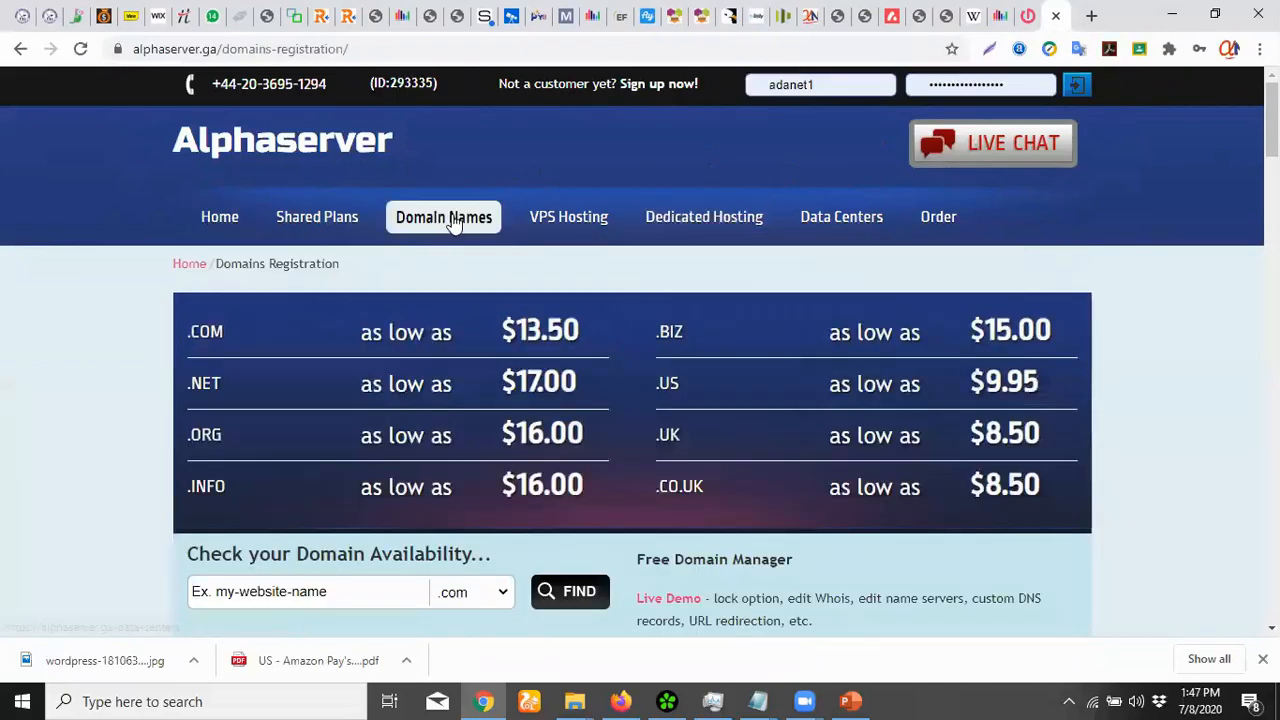
{"action": "mouse_move", "coordinate": [460, 220]}
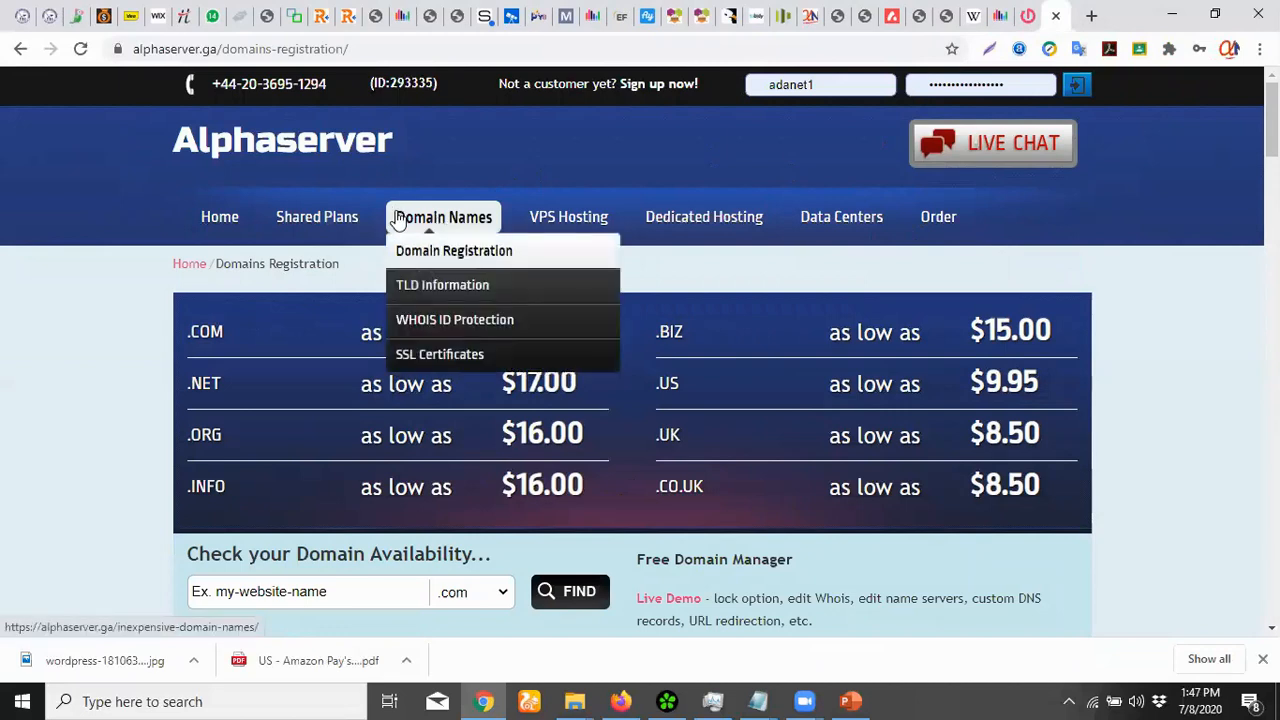
{"action": "left_click", "coordinate": [426, 226]}
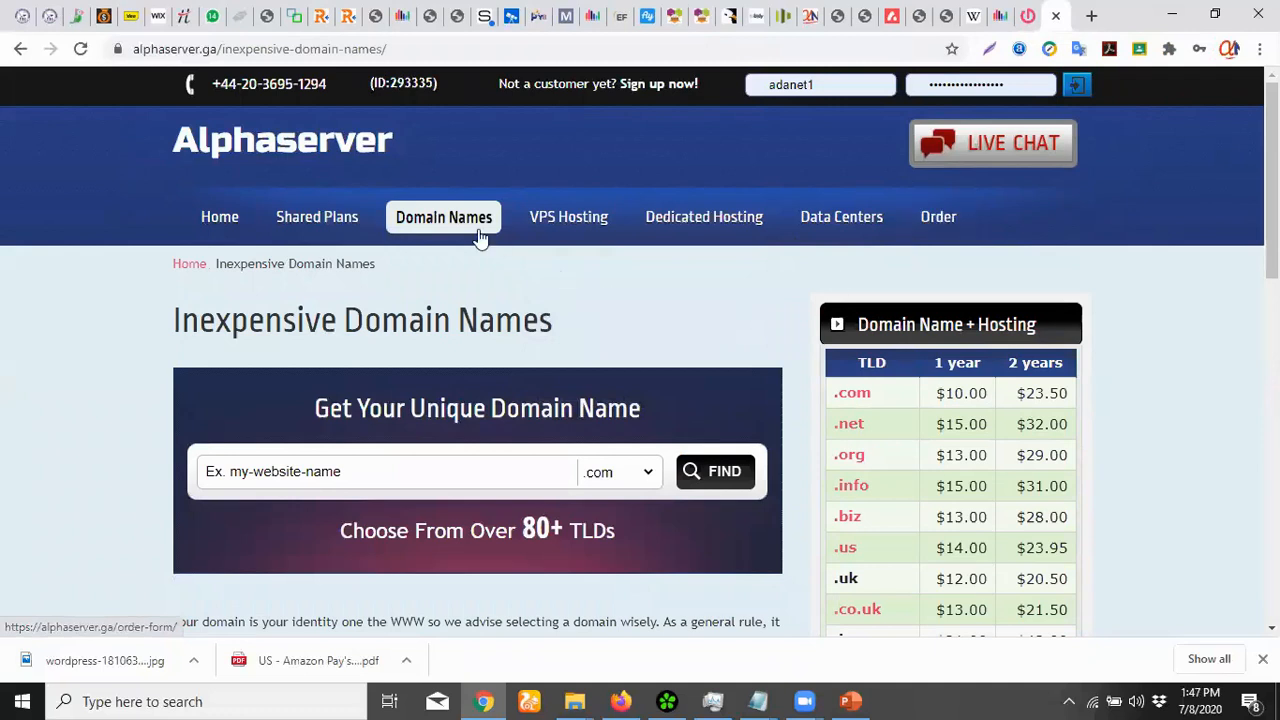
{"action": "mouse_move", "coordinate": [443, 222]}
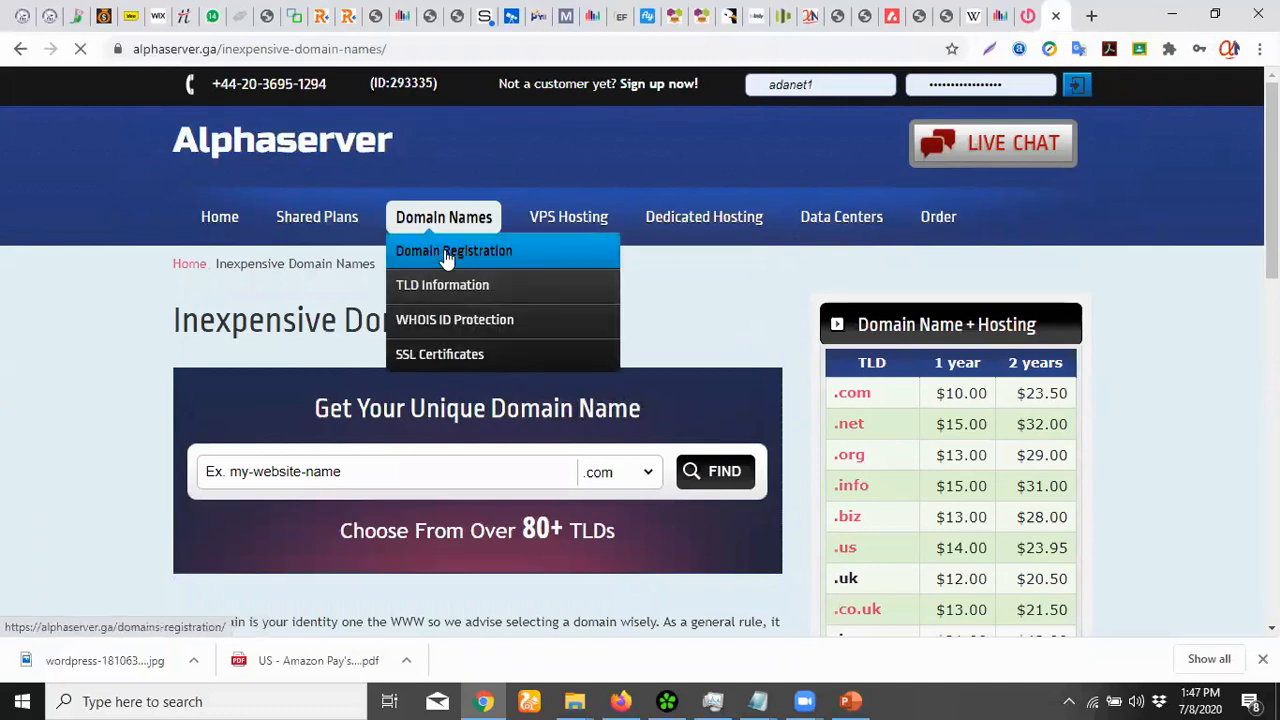
{"action": "left_click", "coordinate": [445, 255]}
{"action": "mouse_move", "coordinate": [834, 244]}
{"action": "scroll", "coordinate": [834, 241], "scroll_direction": "down", "scroll_amount": 3}
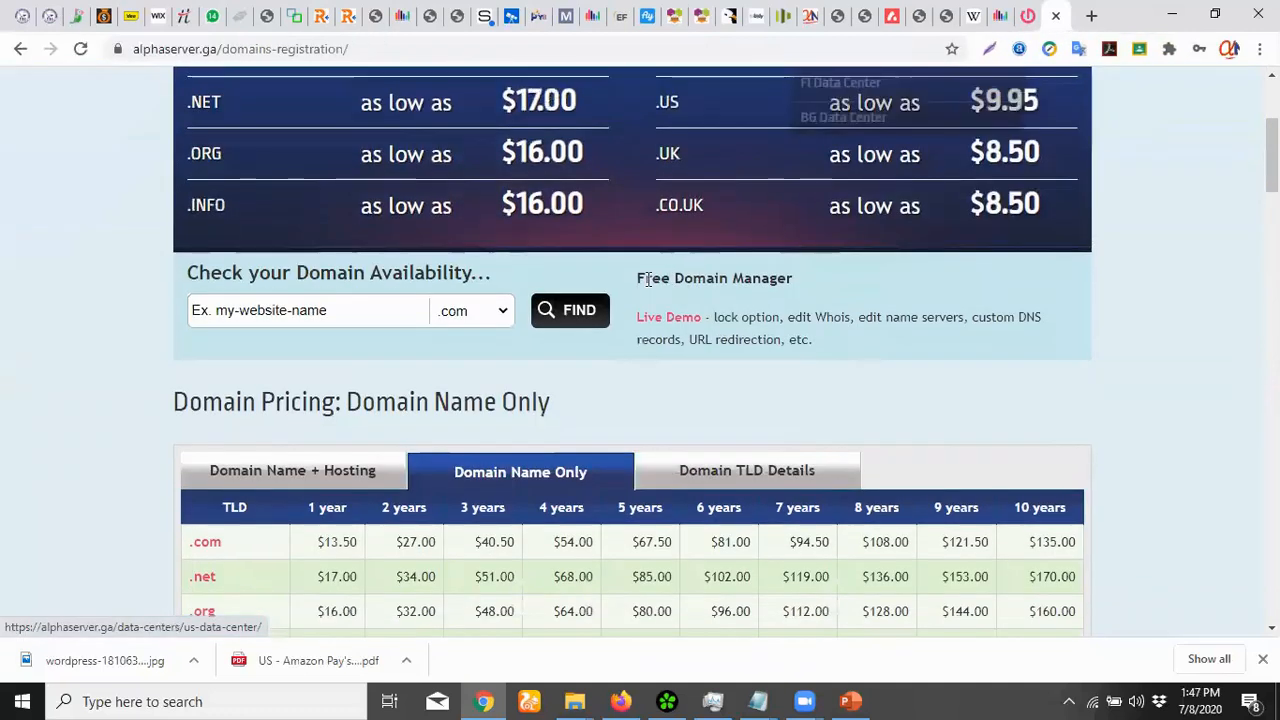
{"action": "scroll", "coordinate": [648, 280], "scroll_direction": "up", "scroll_amount": 3}
{"action": "left_click", "coordinate": [424, 229]}
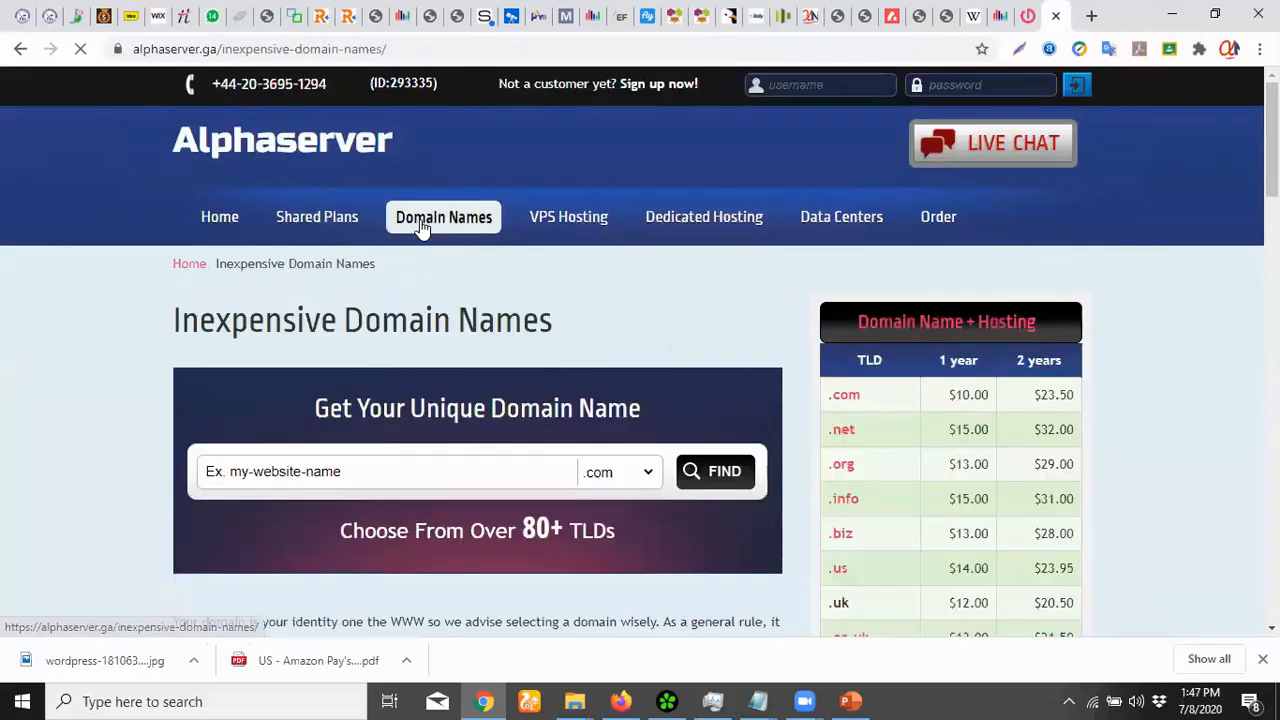
{"action": "scroll", "coordinate": [838, 257], "scroll_direction": "down", "scroll_amount": 4}
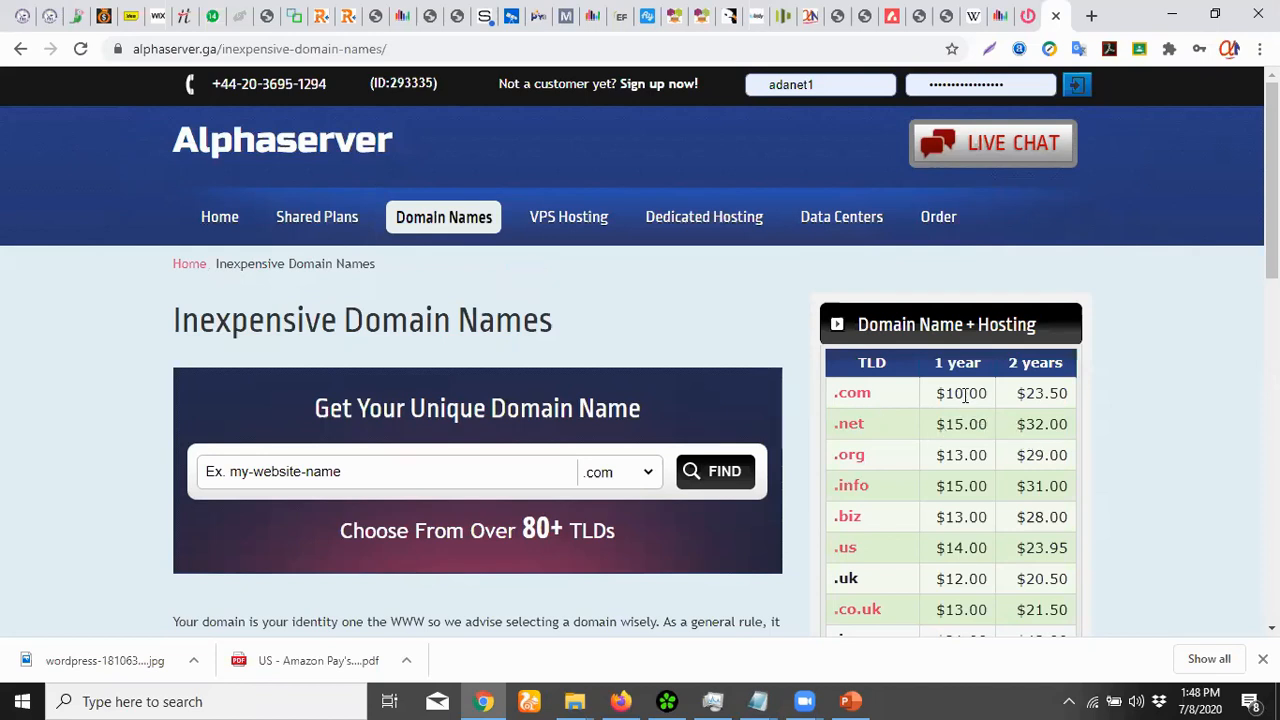
{"action": "scroll", "coordinate": [1096, 378], "scroll_direction": "down", "scroll_amount": 1}
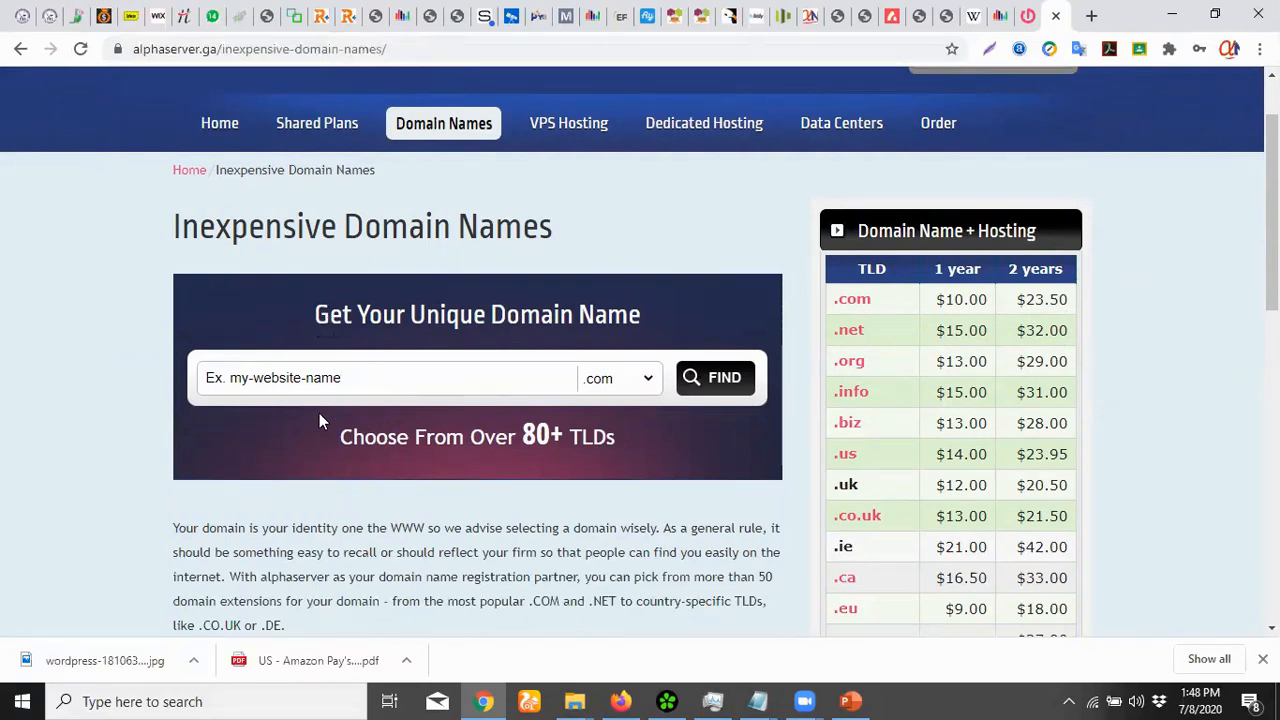
Search Alphaserver for 'appsdev', showing appsdev.com transferable at $13.50
{"action": "left_click", "coordinate": [318, 374]}
{"action": "type", "text": "apps"}
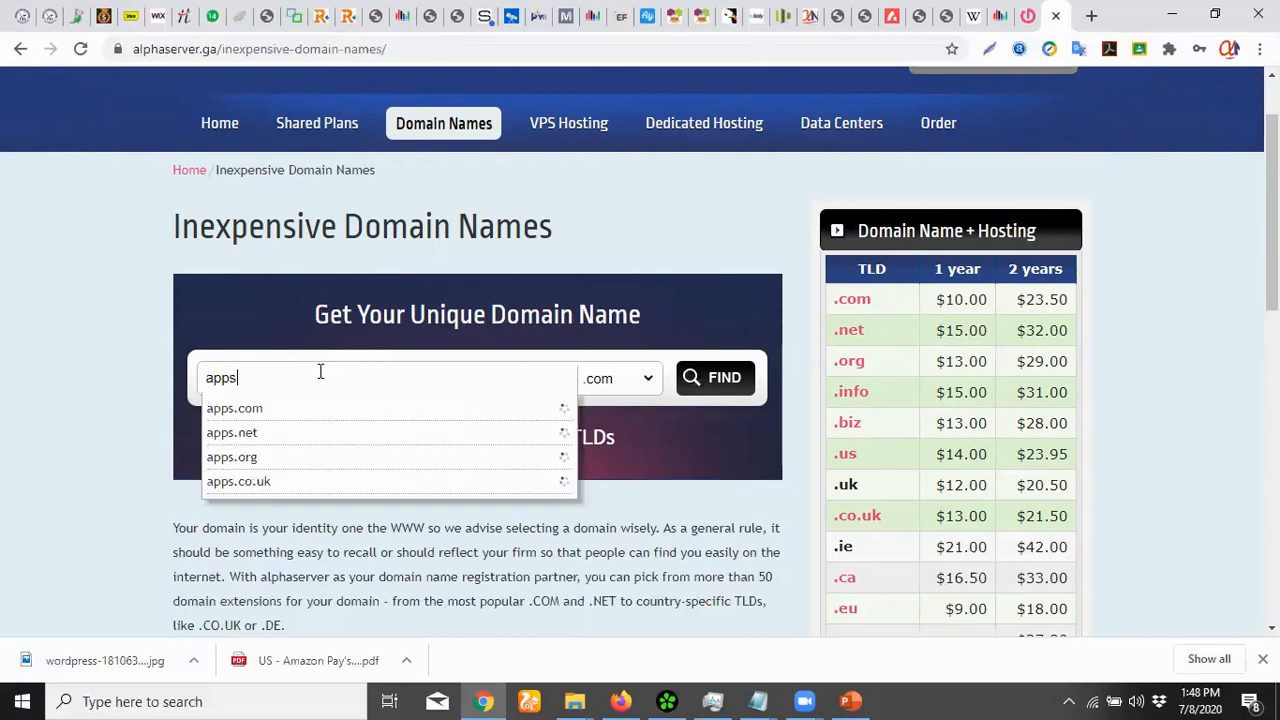
{"action": "type", "text": "dev.tk"}
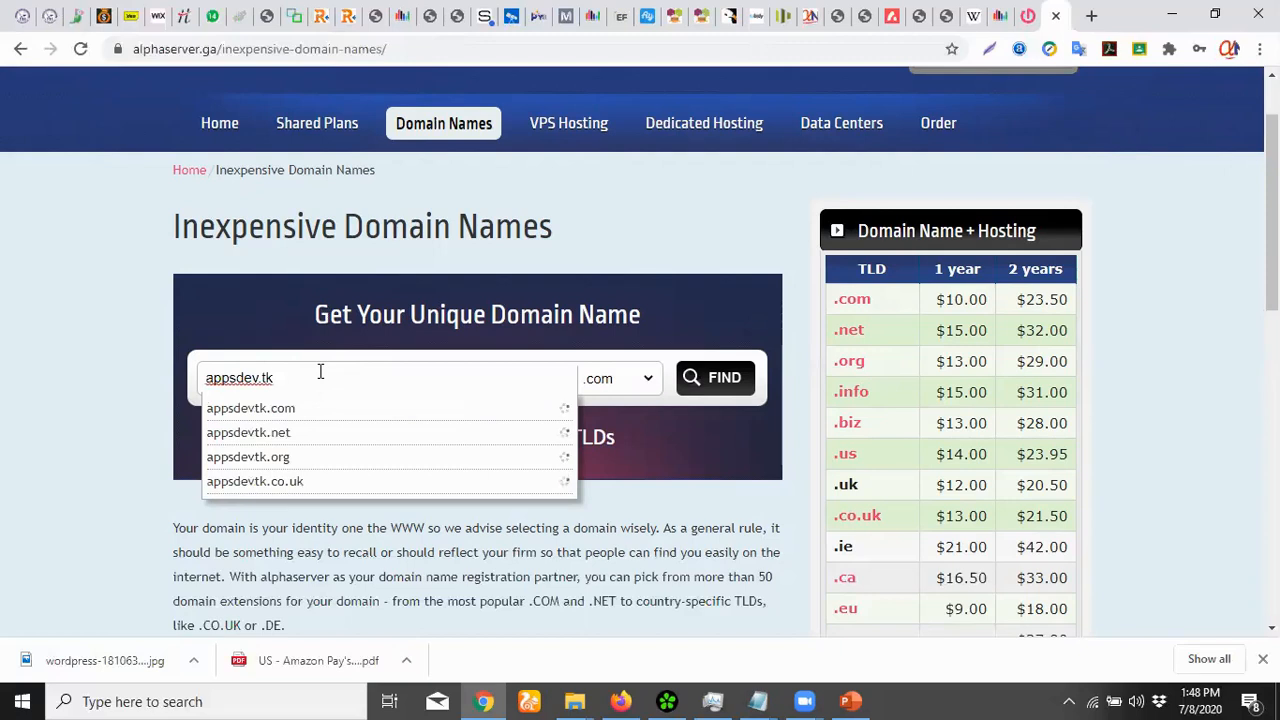
{"action": "key", "text": "BackSpace"}
{"action": "key", "text": "BackSpace"}
{"action": "key", "text": "BackSpace"}
{"action": "key", "text": "BackSpace"}
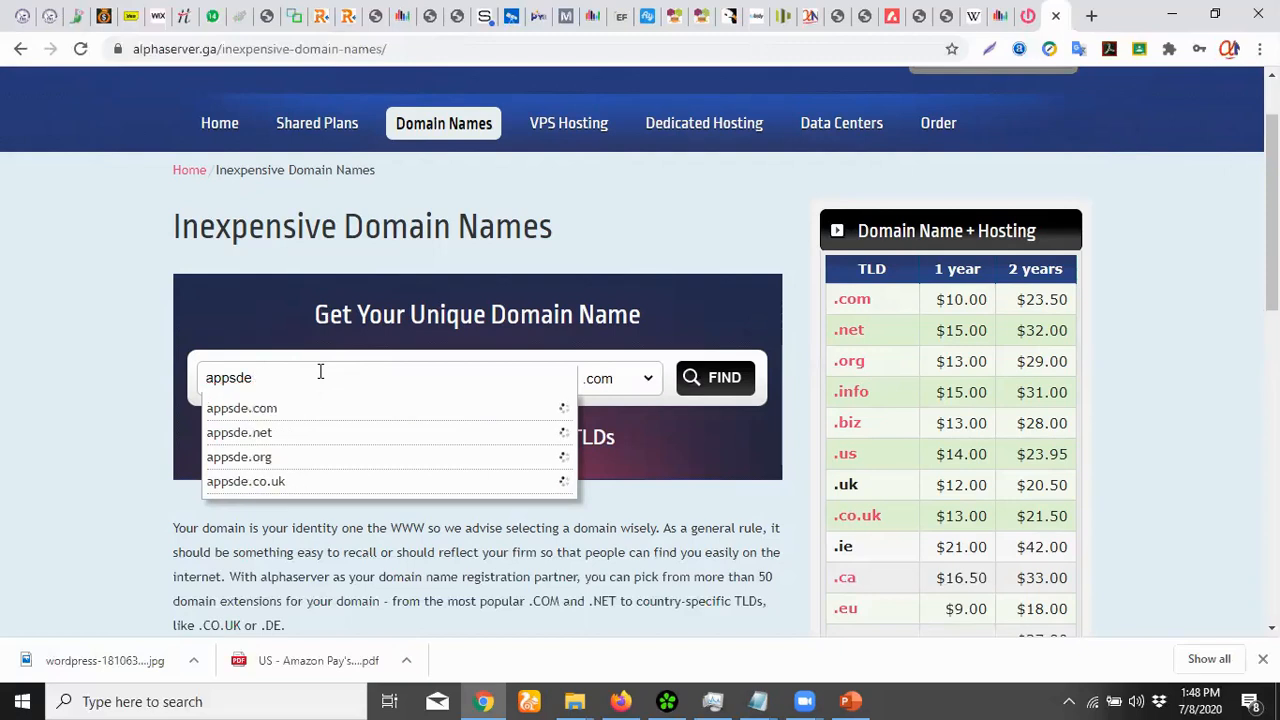
{"action": "type", "text": "v"}
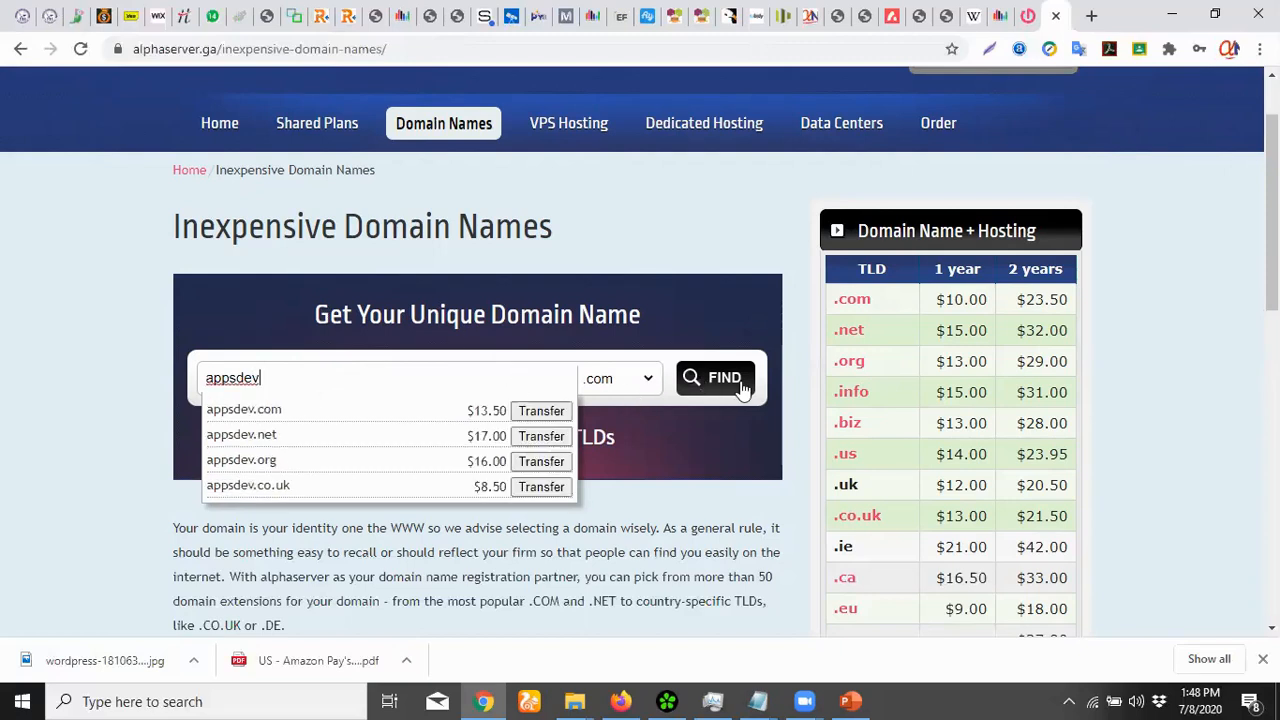
{"action": "left_click", "coordinate": [738, 388]}
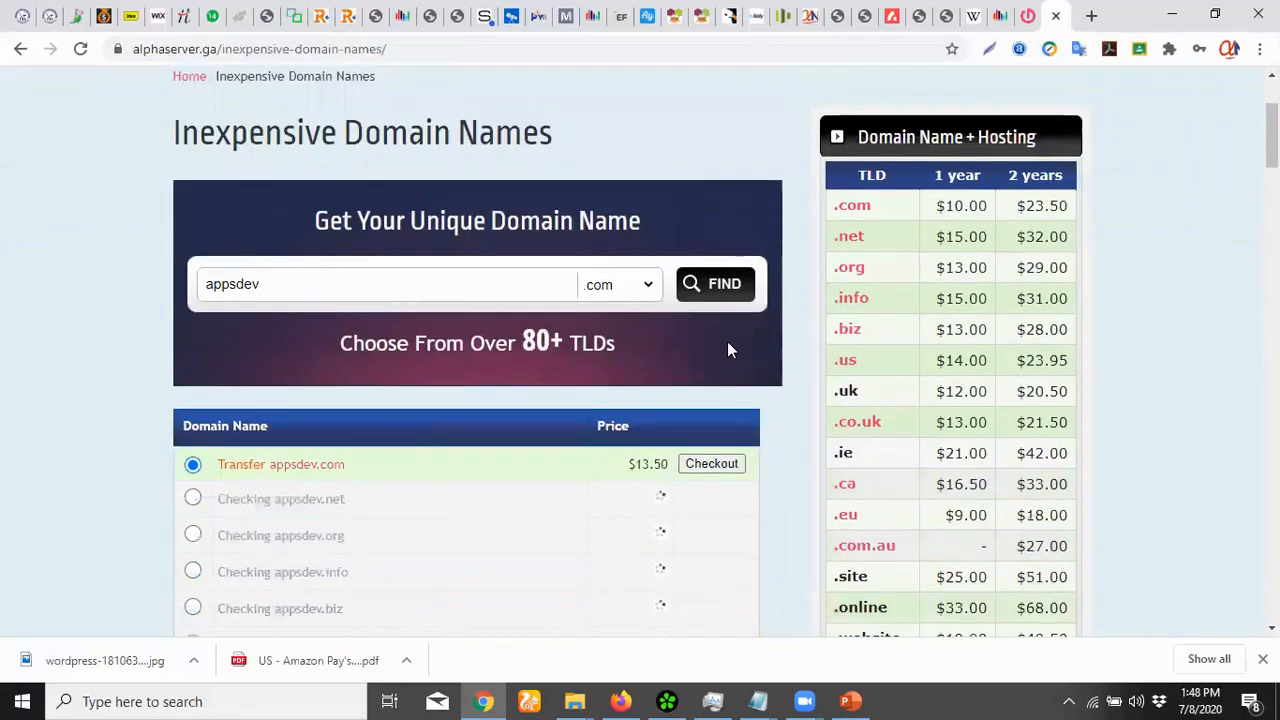
Scroll through the appsdev results, e.g. appsdev.us $9.95 and appsdev.uk $8.50
{"action": "scroll", "coordinate": [727, 335], "scroll_direction": "down", "scroll_amount": 1}
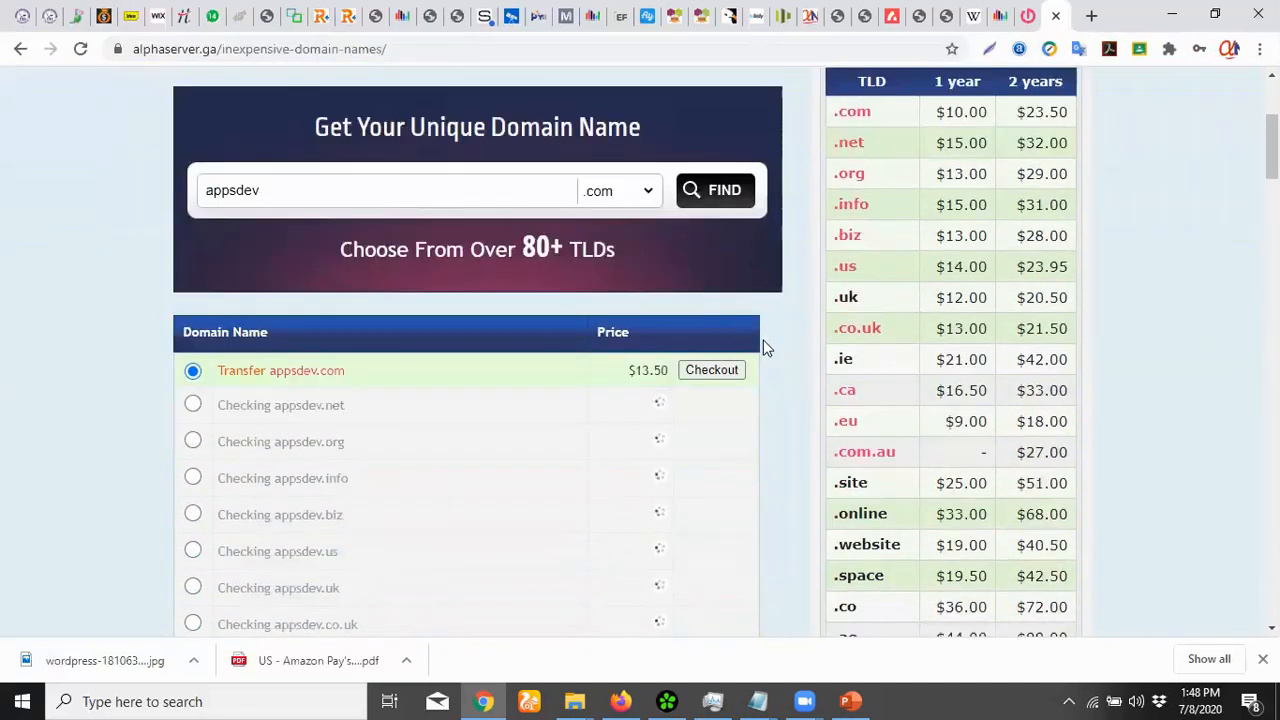
{"action": "scroll", "coordinate": [765, 349], "scroll_direction": "down", "scroll_amount": 1}
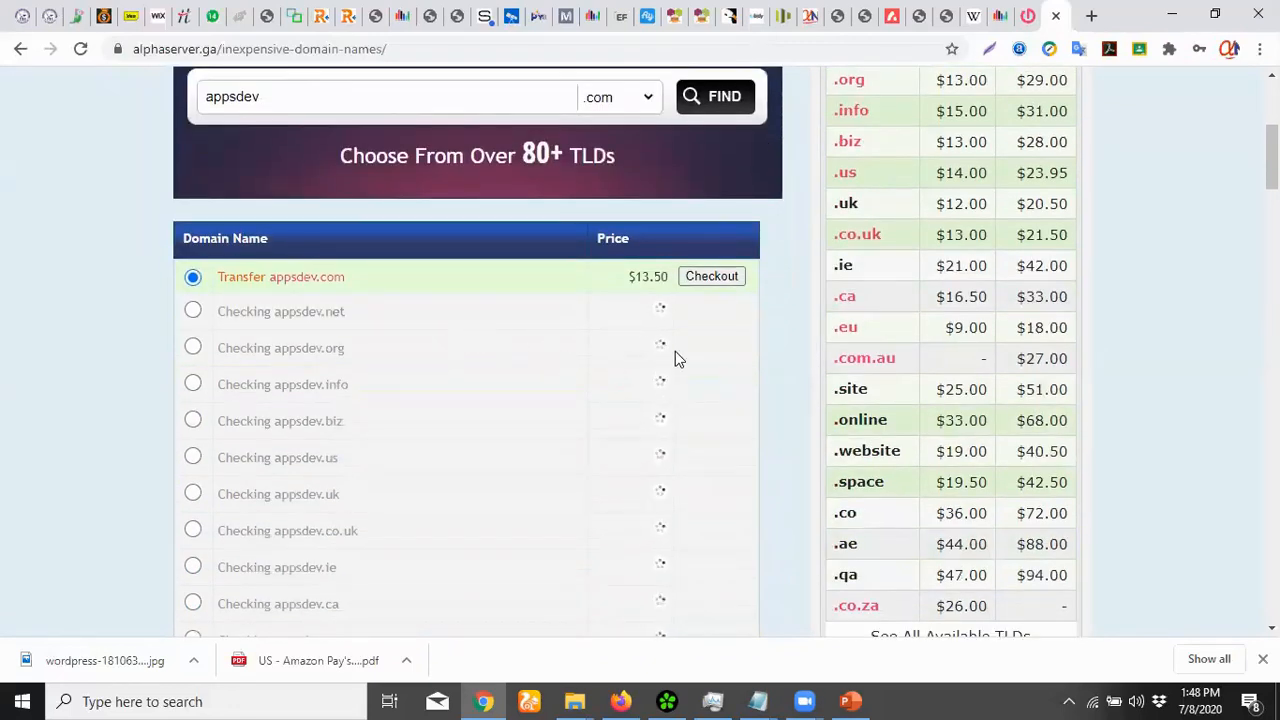
{"action": "scroll", "coordinate": [675, 358], "scroll_direction": "down", "scroll_amount": 2}
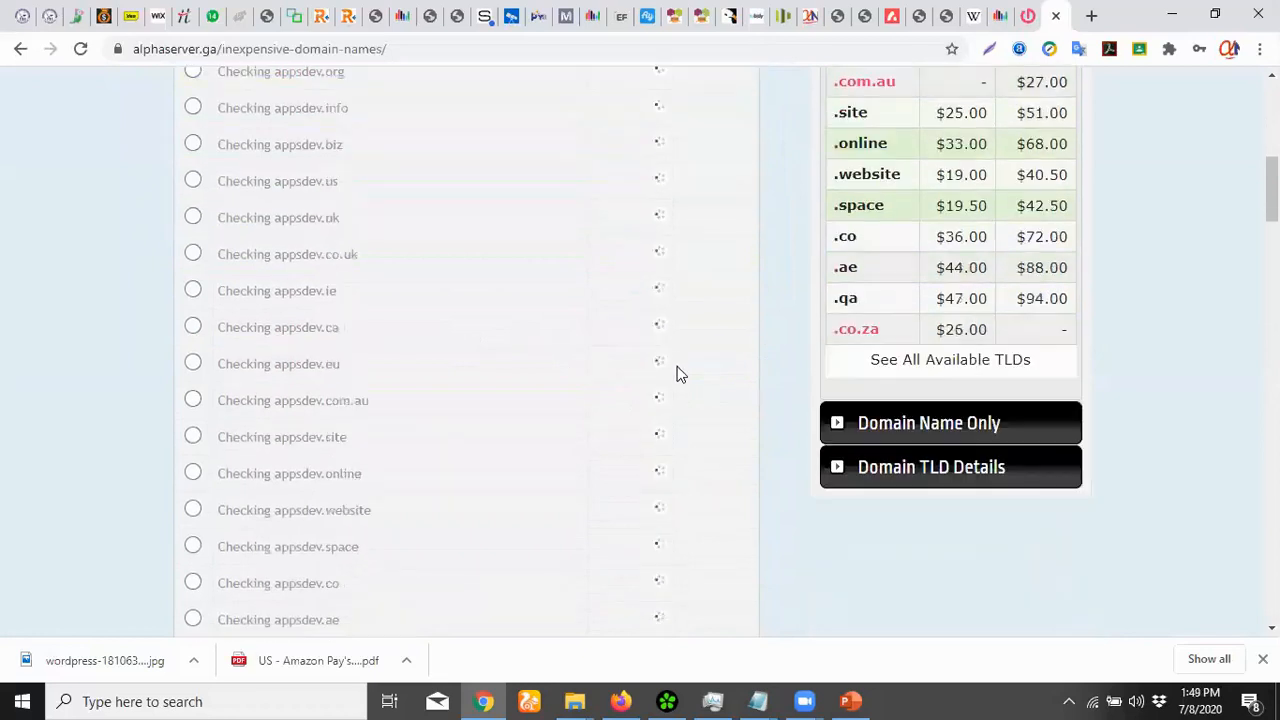
{"action": "scroll", "coordinate": [676, 377], "scroll_direction": "up", "scroll_amount": 2}
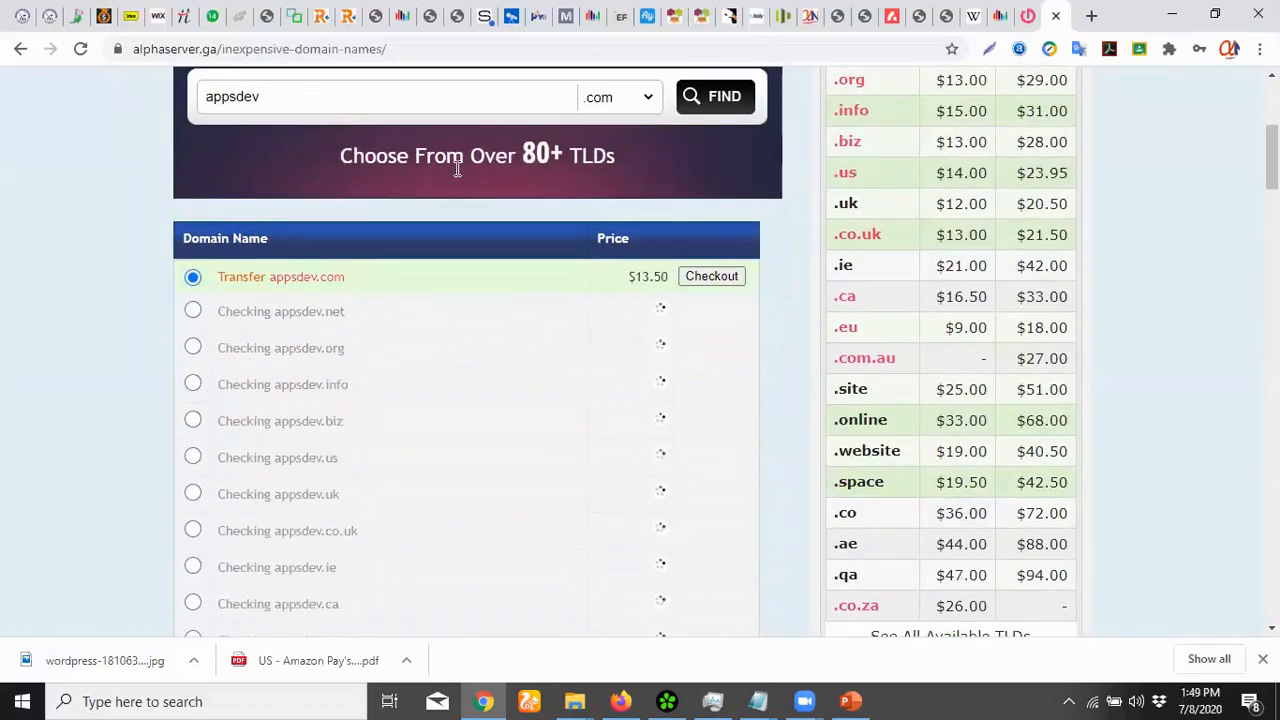
{"action": "scroll", "coordinate": [466, 180], "scroll_direction": "down", "scroll_amount": 5}
{"action": "scroll", "coordinate": [468, 183], "scroll_direction": "up", "scroll_amount": 5}
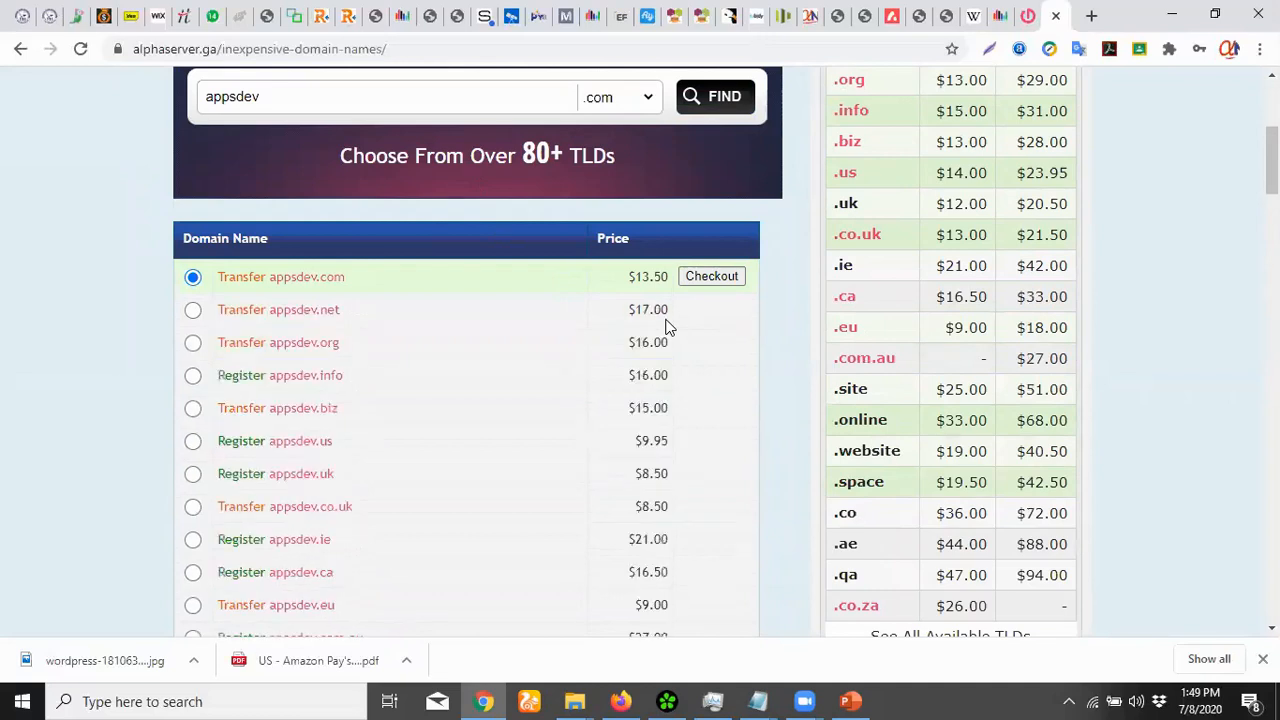
{"action": "scroll", "coordinate": [668, 325], "scroll_direction": "up", "scroll_amount": 2}
{"action": "scroll", "coordinate": [605, 340], "scroll_direction": "up", "scroll_amount": 1}
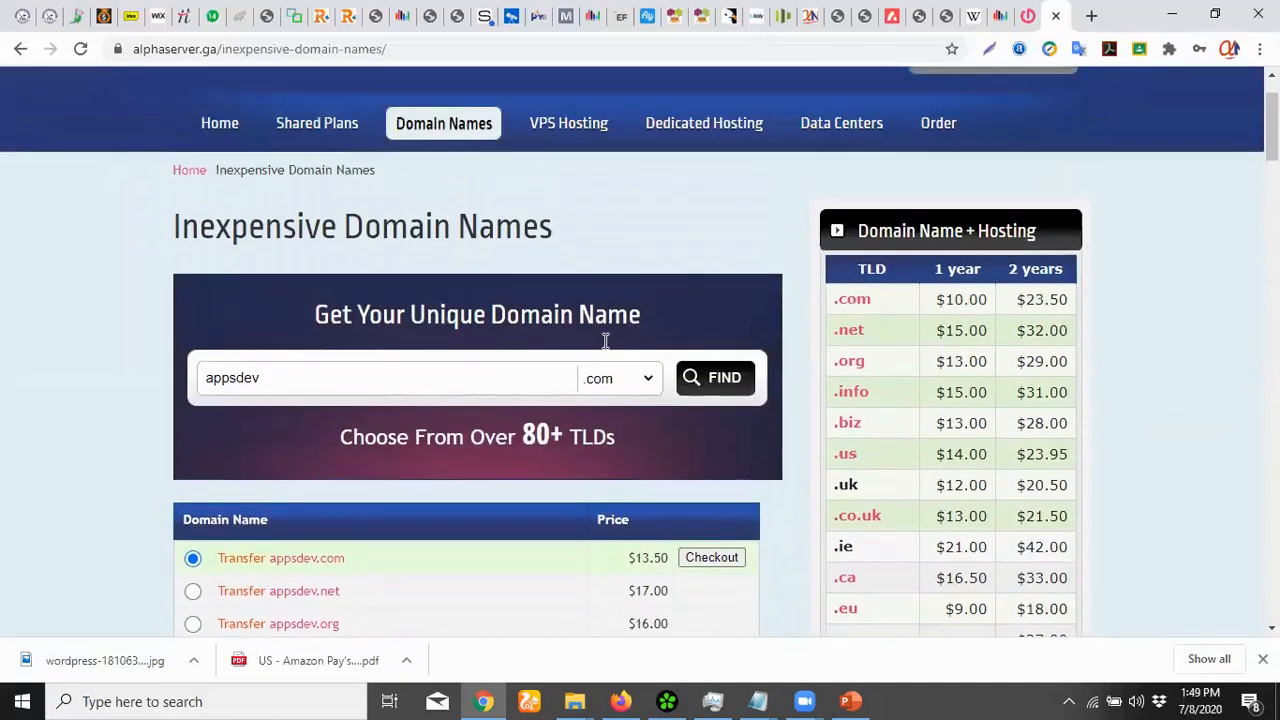
{"action": "scroll", "coordinate": [604, 347], "scroll_direction": "down", "scroll_amount": 2}
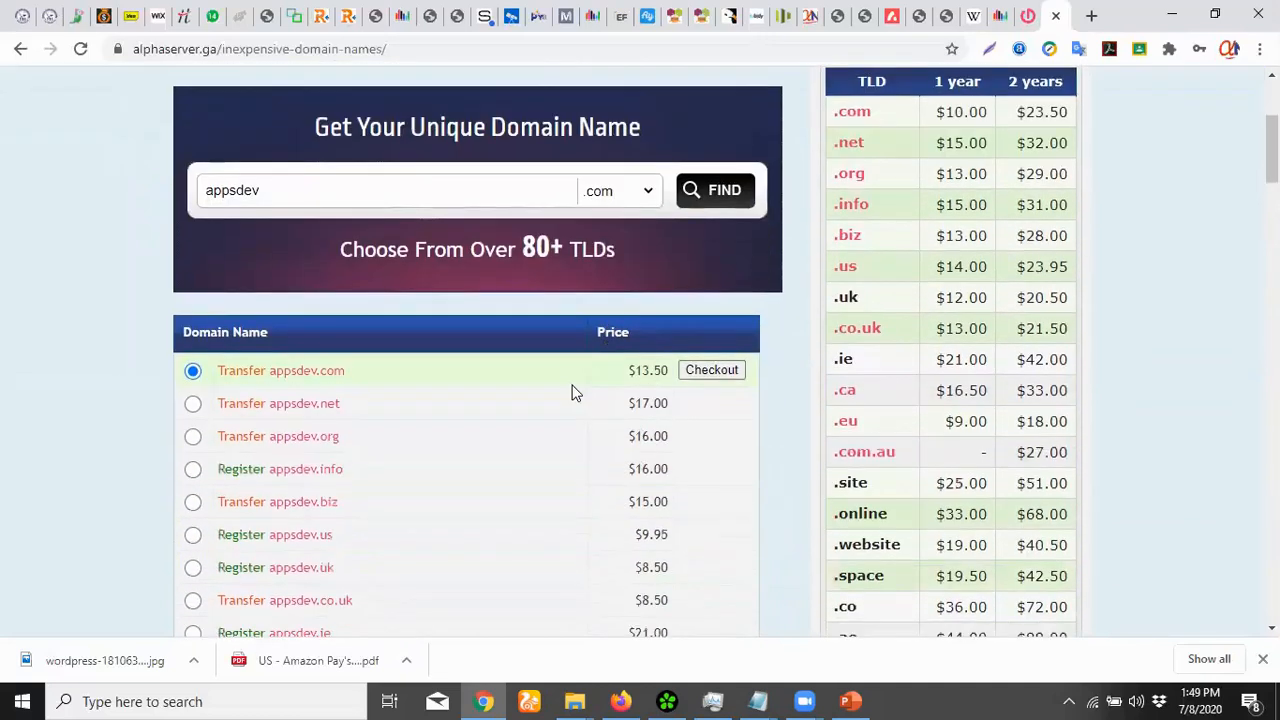
{"action": "scroll", "coordinate": [579, 403], "scroll_direction": "down", "scroll_amount": 1}
{"action": "scroll", "coordinate": [579, 411], "scroll_direction": "down", "scroll_amount": 1}
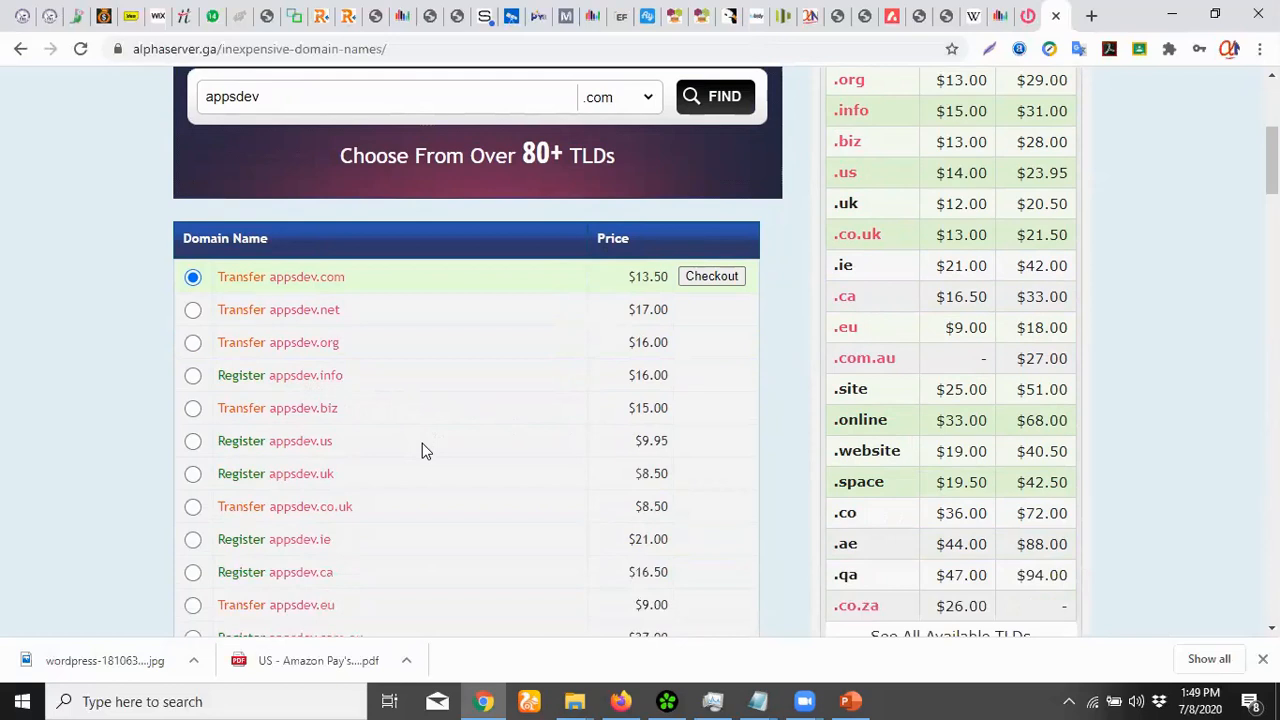
{"action": "scroll", "coordinate": [422, 443], "scroll_direction": "down", "scroll_amount": 1}
{"action": "scroll", "coordinate": [422, 448], "scroll_direction": "down", "scroll_amount": 2}
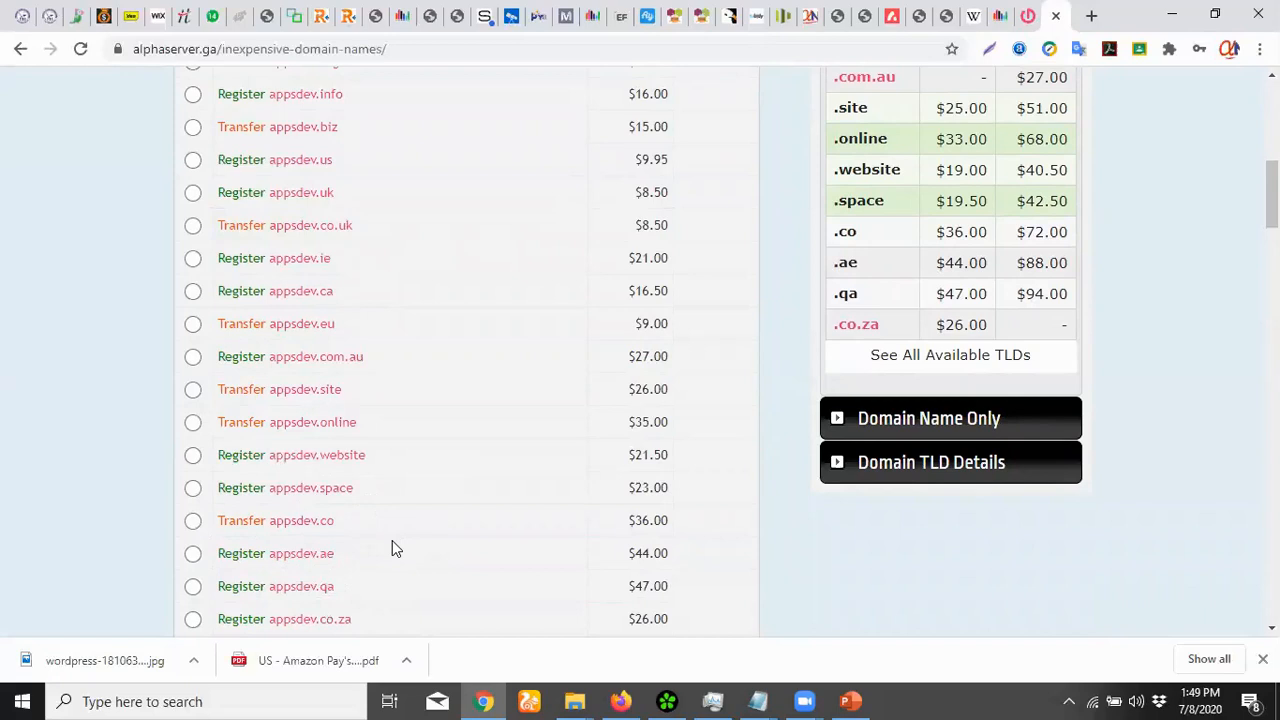
{"action": "scroll", "coordinate": [392, 541], "scroll_direction": "down", "scroll_amount": 2}
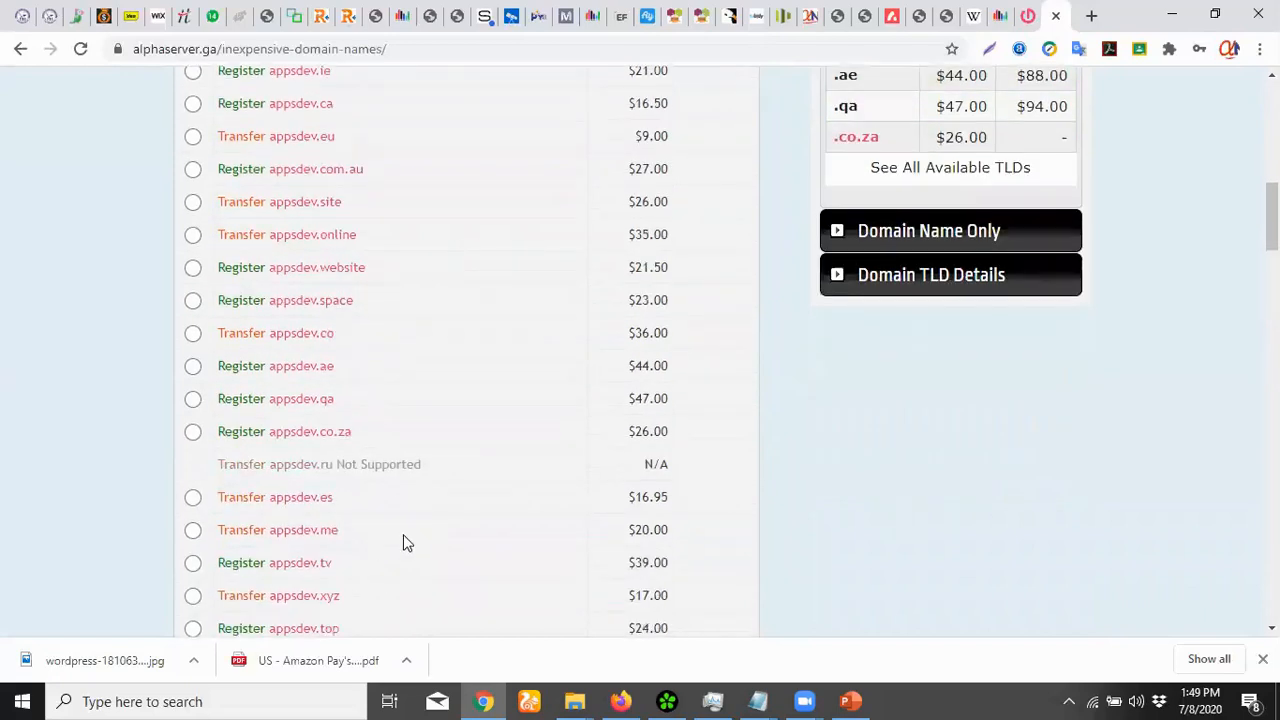
{"action": "scroll", "coordinate": [377, 471], "scroll_direction": "up", "scroll_amount": 3}
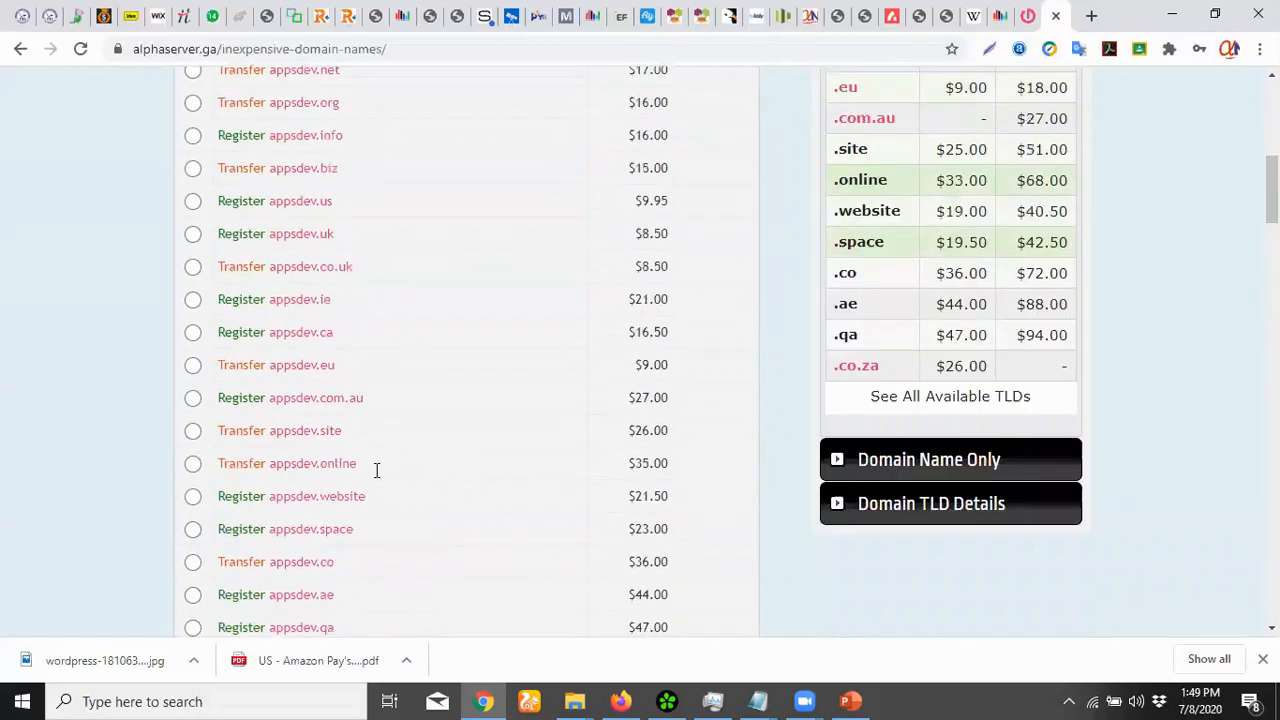
{"action": "scroll", "coordinate": [369, 481], "scroll_direction": "up", "scroll_amount": 1}
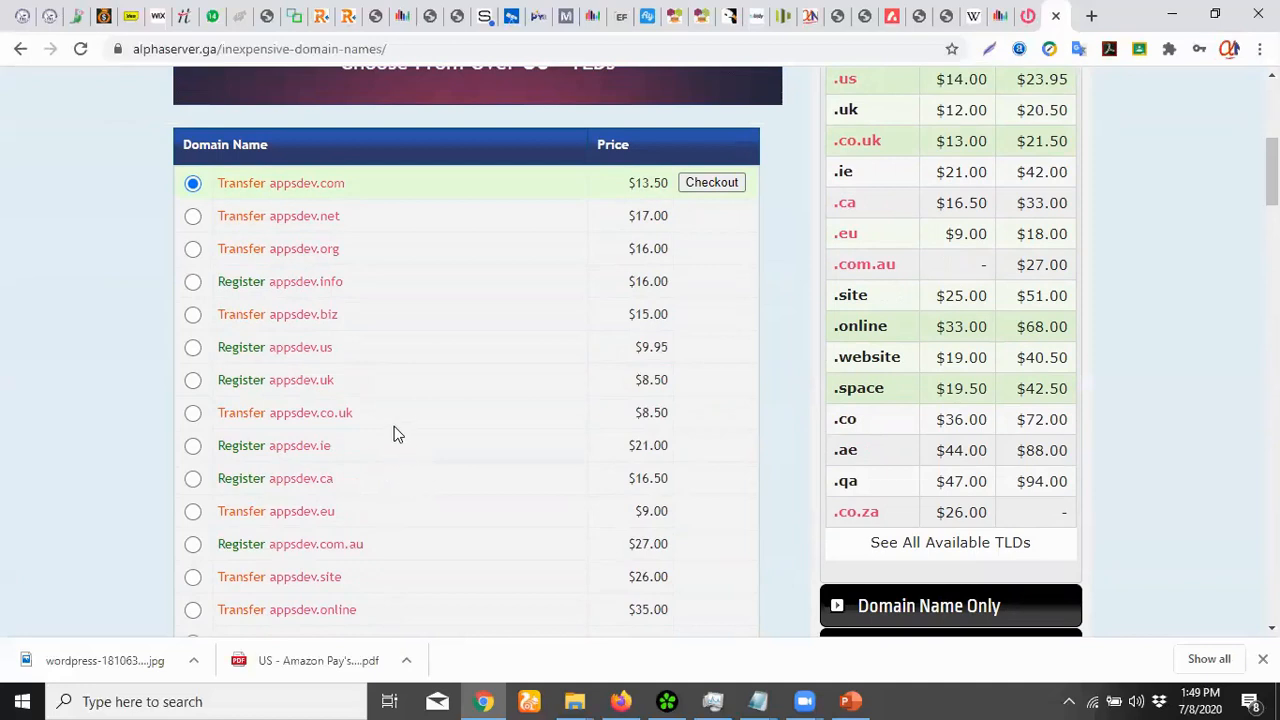
{"action": "scroll", "coordinate": [364, 457], "scroll_direction": "up", "scroll_amount": 2}
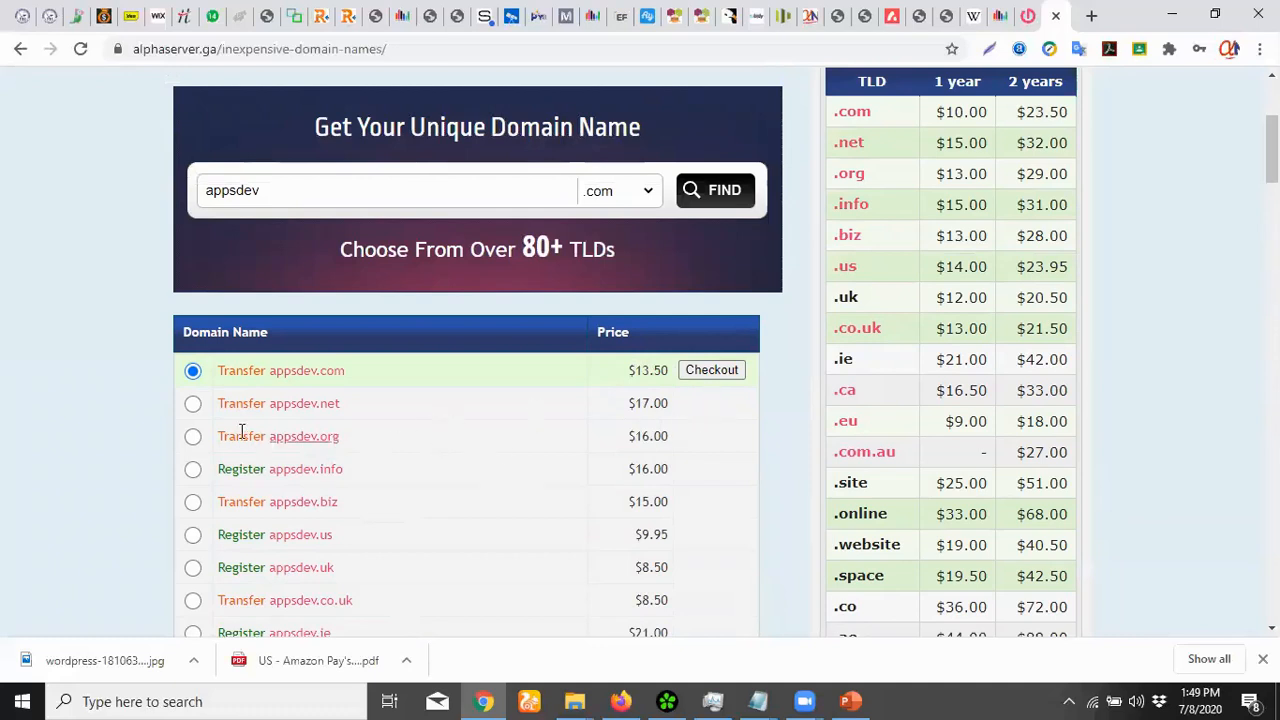
Select appsdev.info, then switch the checkout choice back to appsdev.com
{"action": "left_click", "coordinate": [193, 471]}
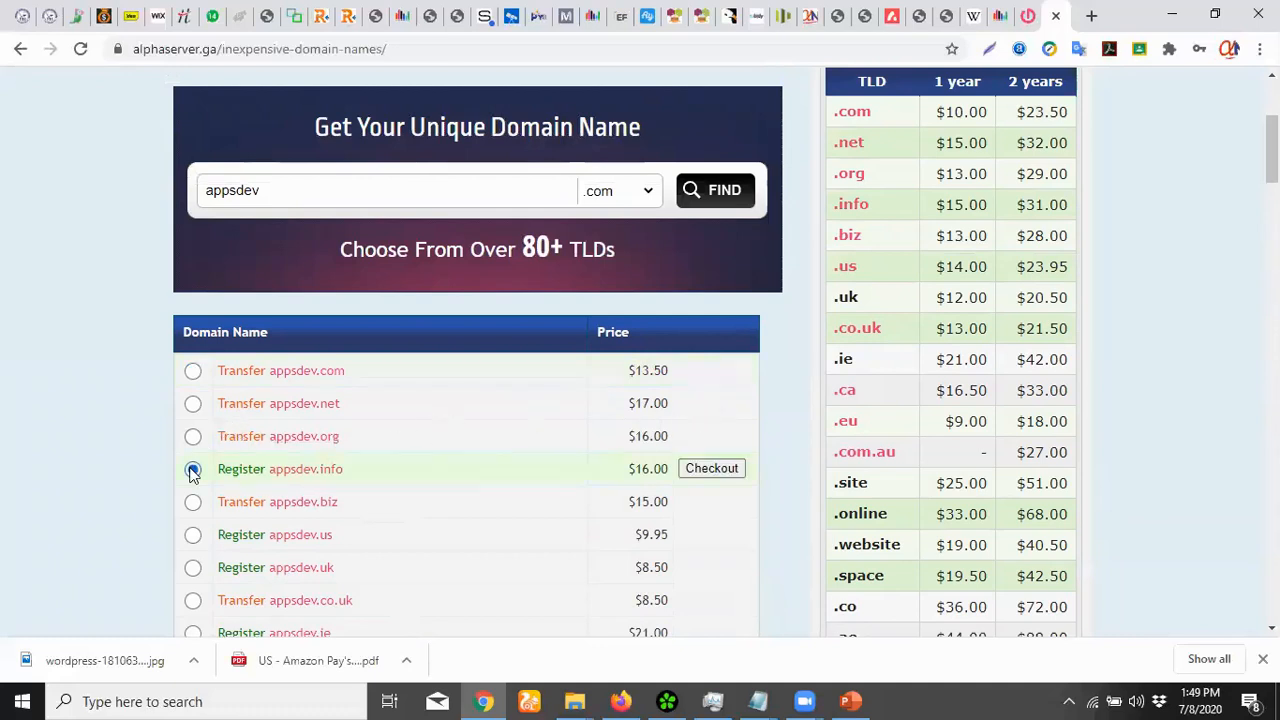
{"action": "left_click", "coordinate": [193, 371]}
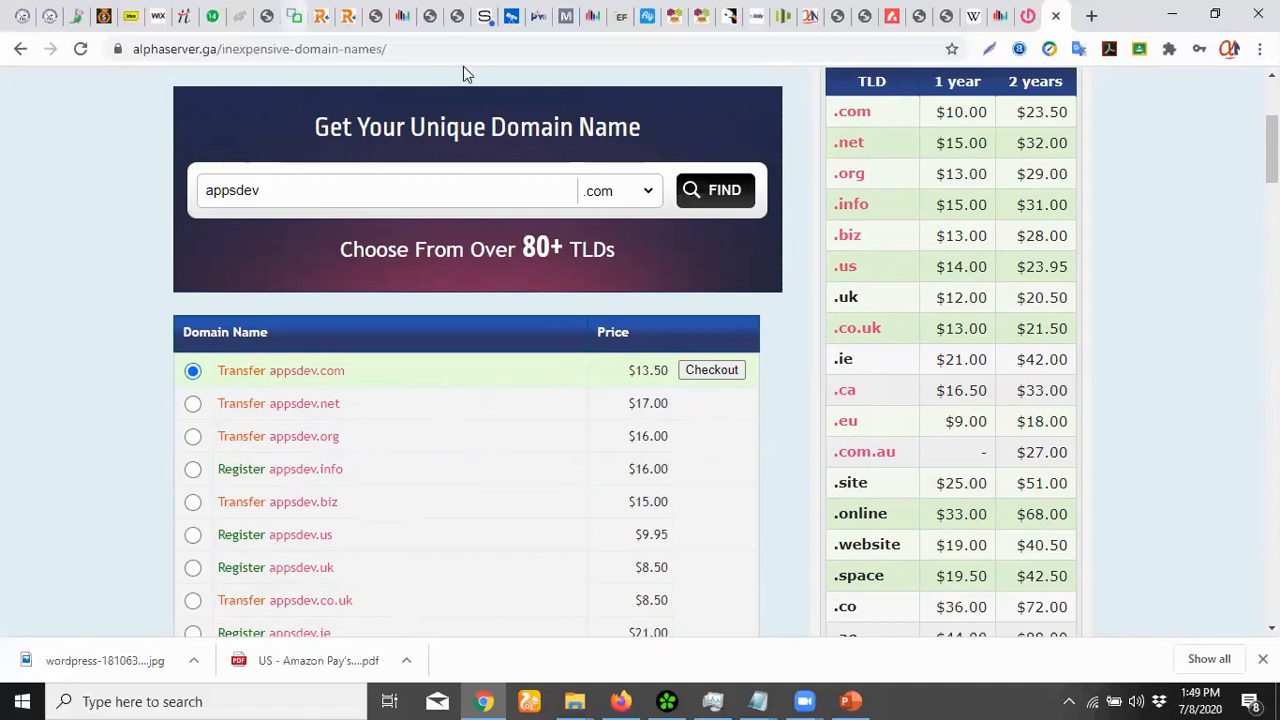
{"action": "scroll", "coordinate": [690, 370], "scroll_direction": "up", "scroll_amount": 2}
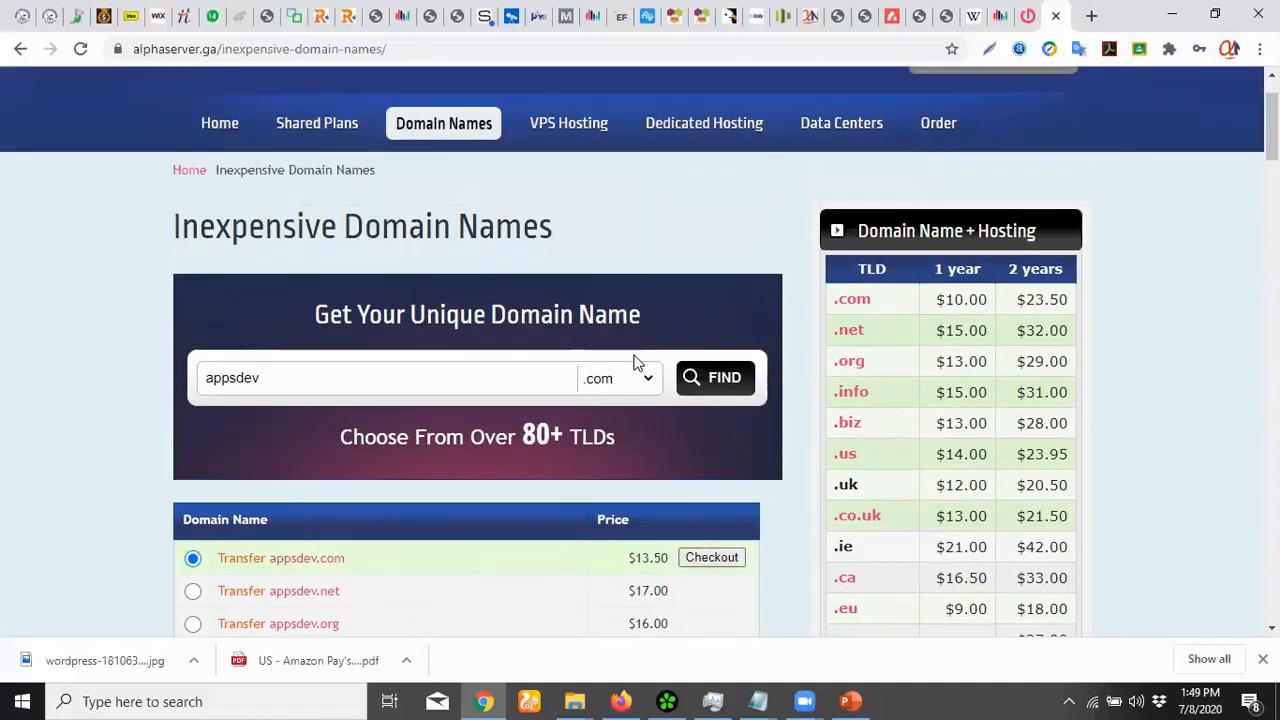
{"action": "mouse_move", "coordinate": [428, 120]}
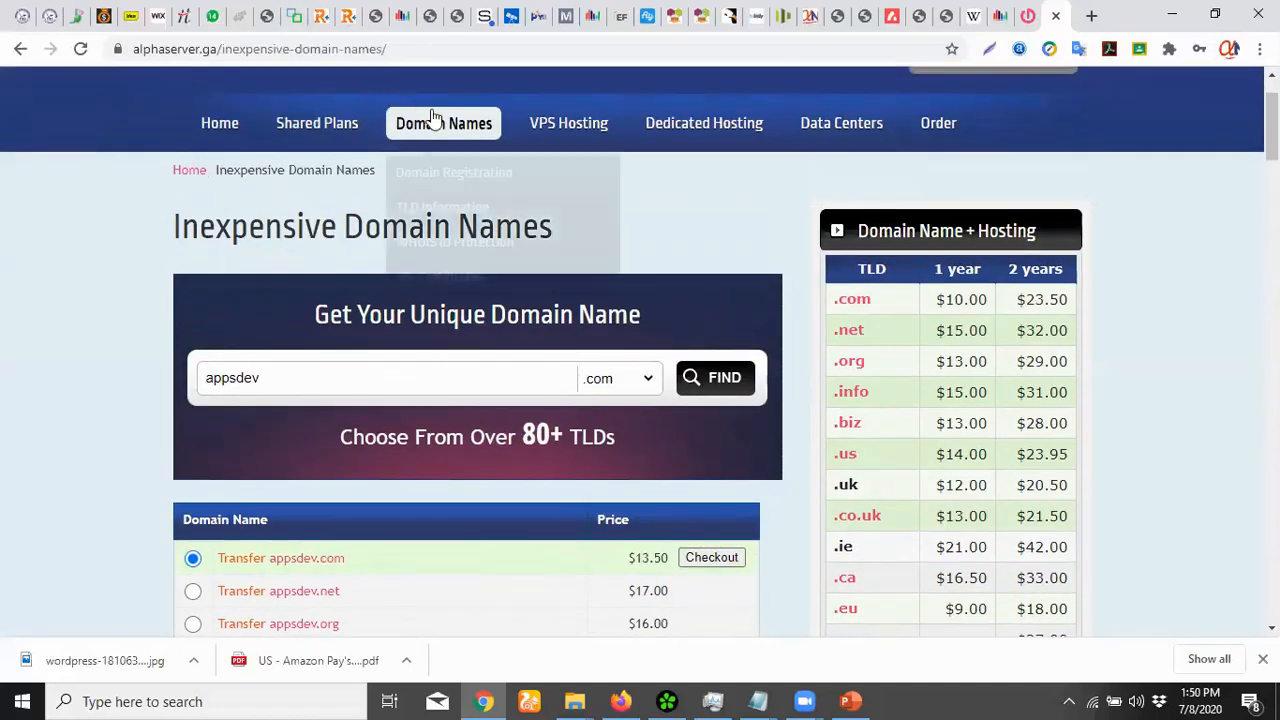
{"action": "left_click", "coordinate": [438, 133]}
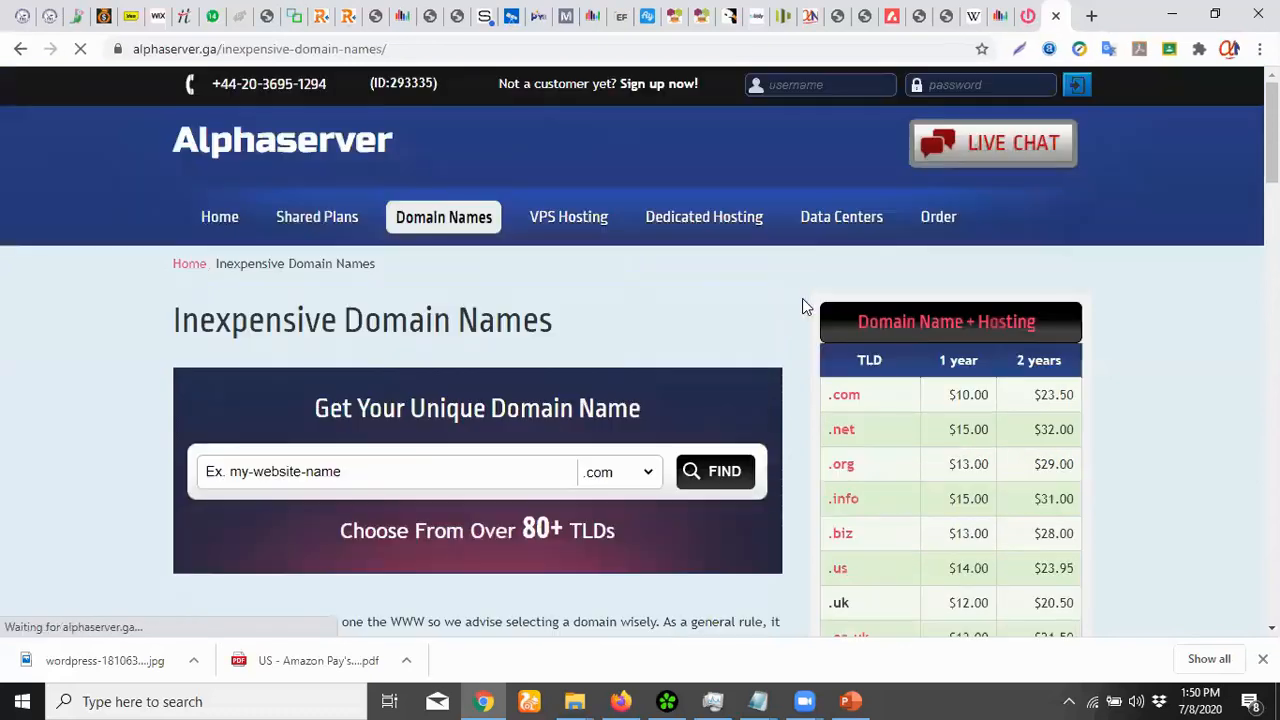
{"action": "scroll", "coordinate": [727, 393], "scroll_direction": "down", "scroll_amount": 4}
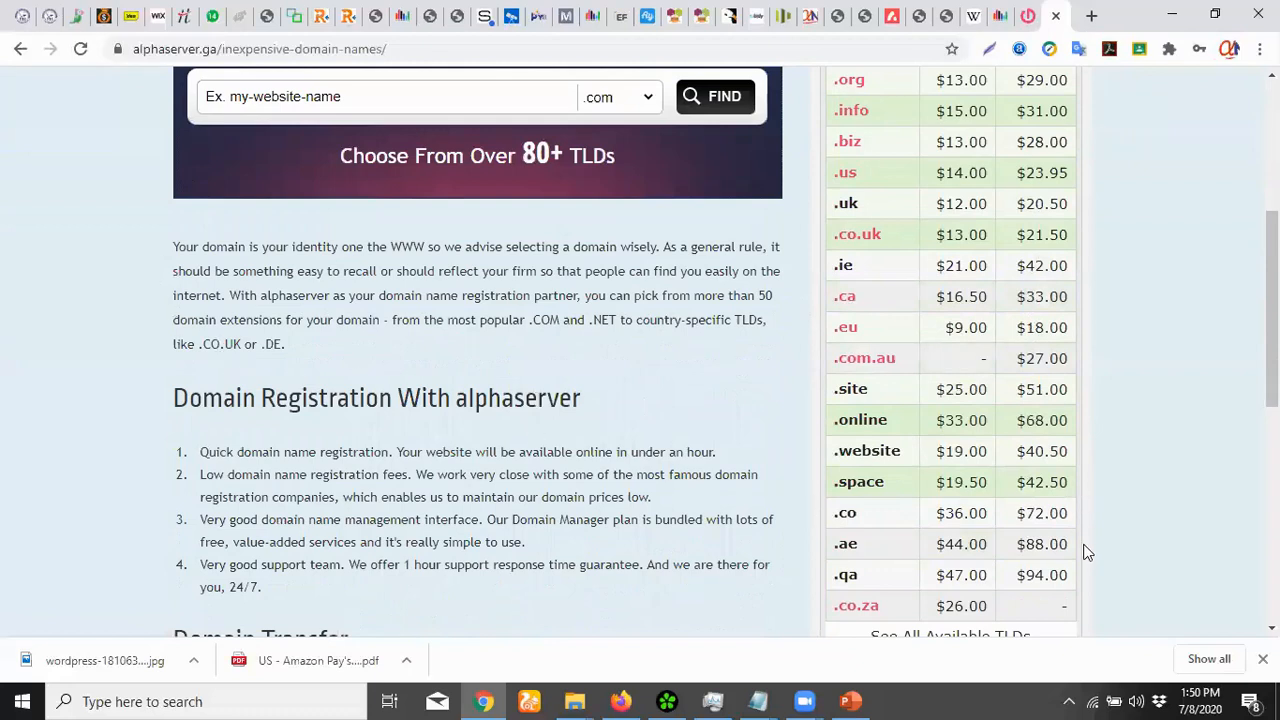
{"action": "left_click_drag", "start_coordinate": [1070, 632], "coordinate": [958, 389]}
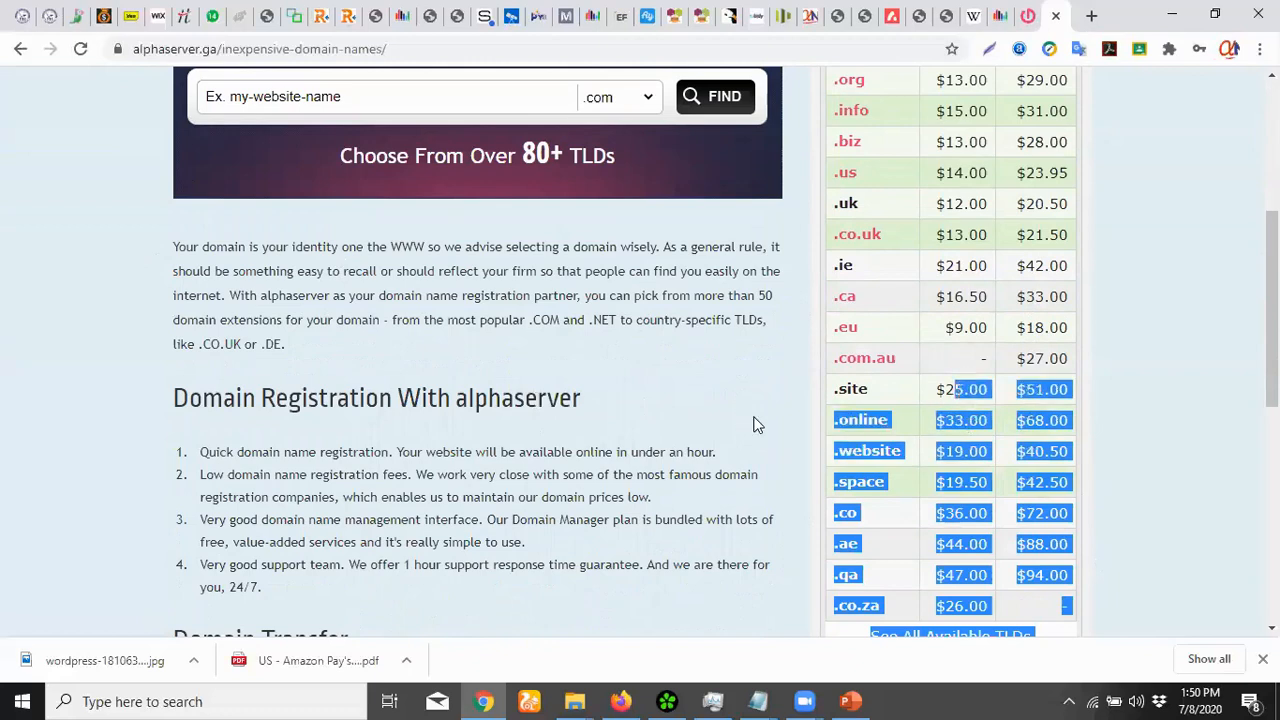
{"action": "left_click", "coordinate": [714, 356]}
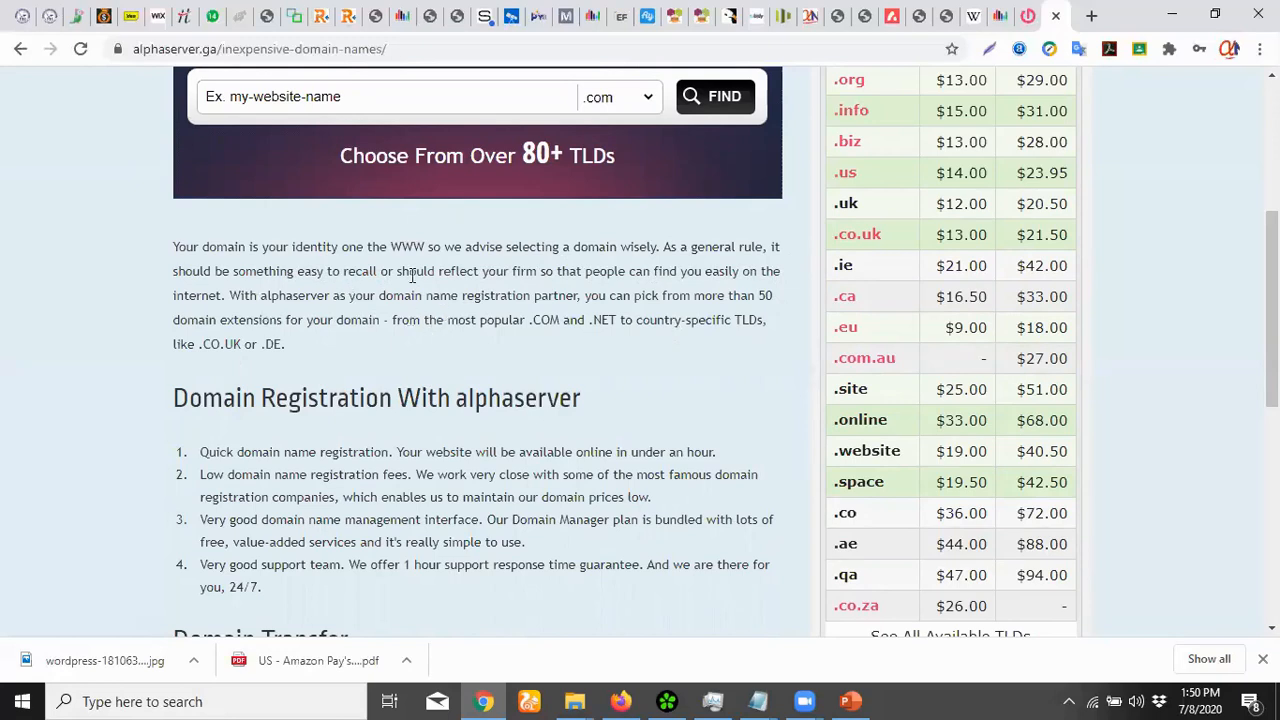
{"action": "scroll", "coordinate": [245, 357], "scroll_direction": "down", "scroll_amount": 1}
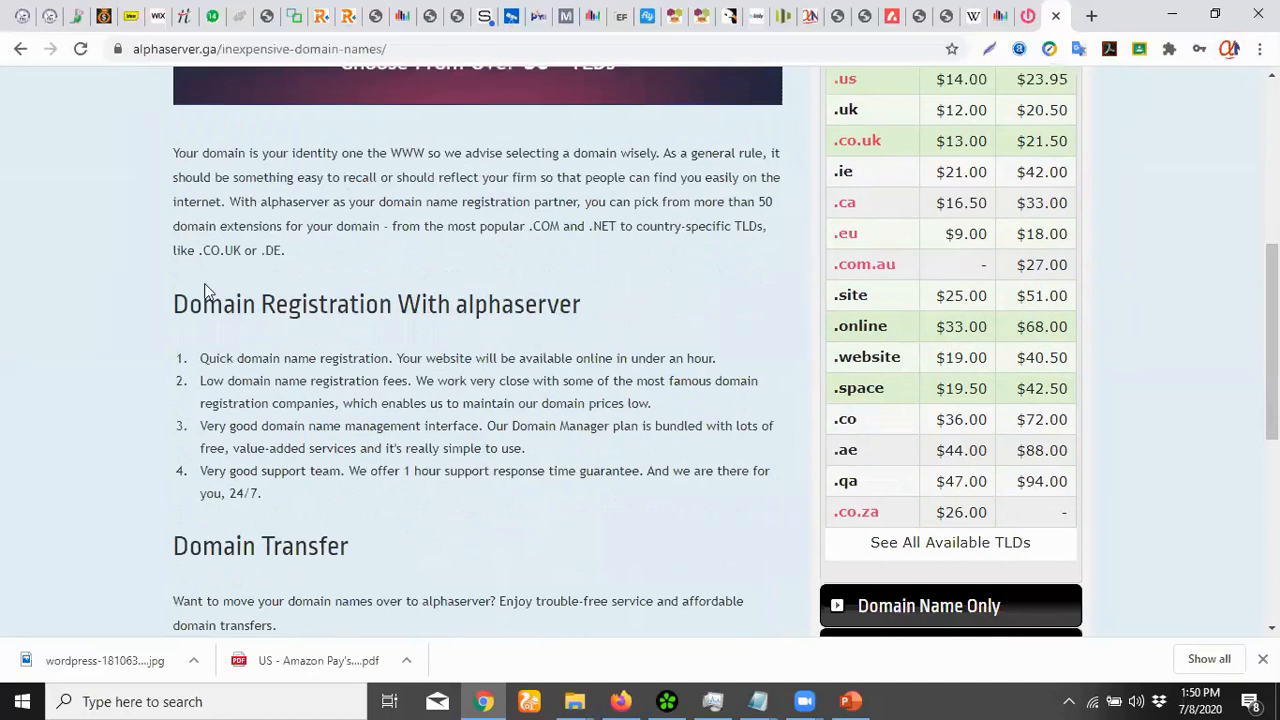
{"action": "left_click_drag", "start_coordinate": [508, 358], "coordinate": [174, 315]}
{"action": "left_click", "coordinate": [516, 350]}
{"action": "scroll", "coordinate": [380, 360], "scroll_direction": "down", "scroll_amount": 2}
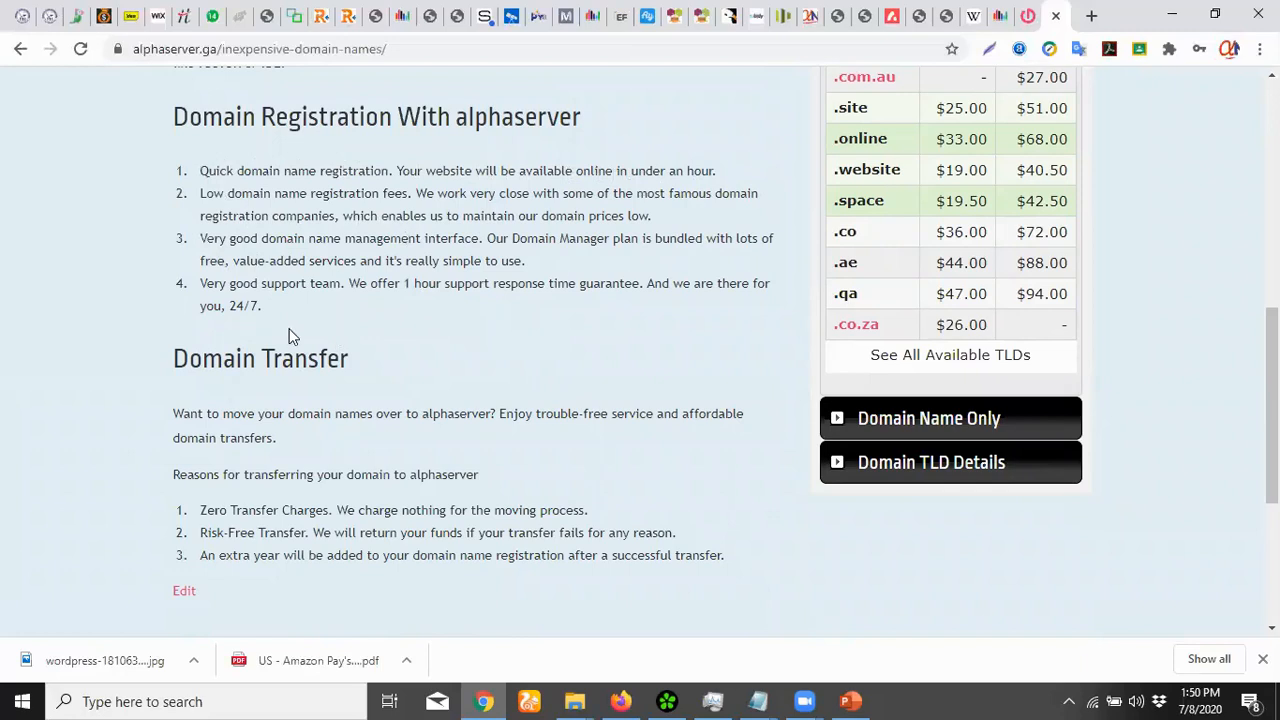
{"action": "scroll", "coordinate": [340, 312], "scroll_direction": "down", "scroll_amount": 1}
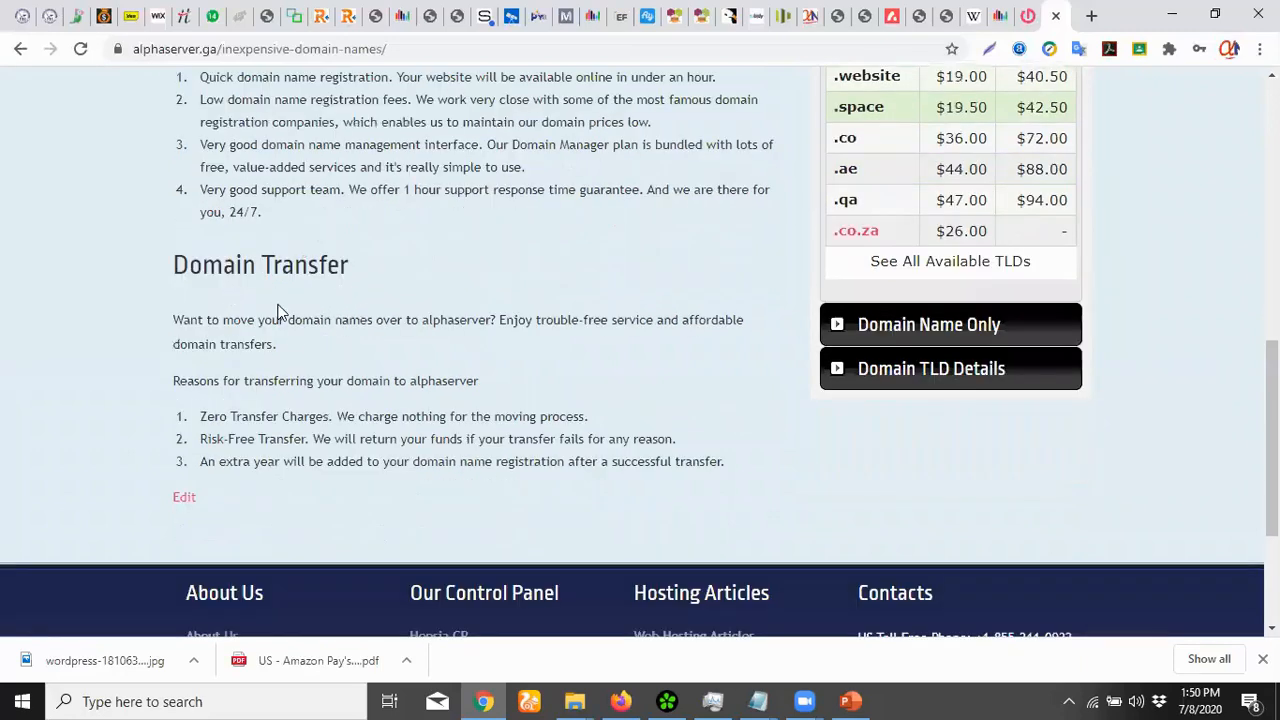
{"action": "scroll", "coordinate": [375, 380], "scroll_direction": "up", "scroll_amount": 3}
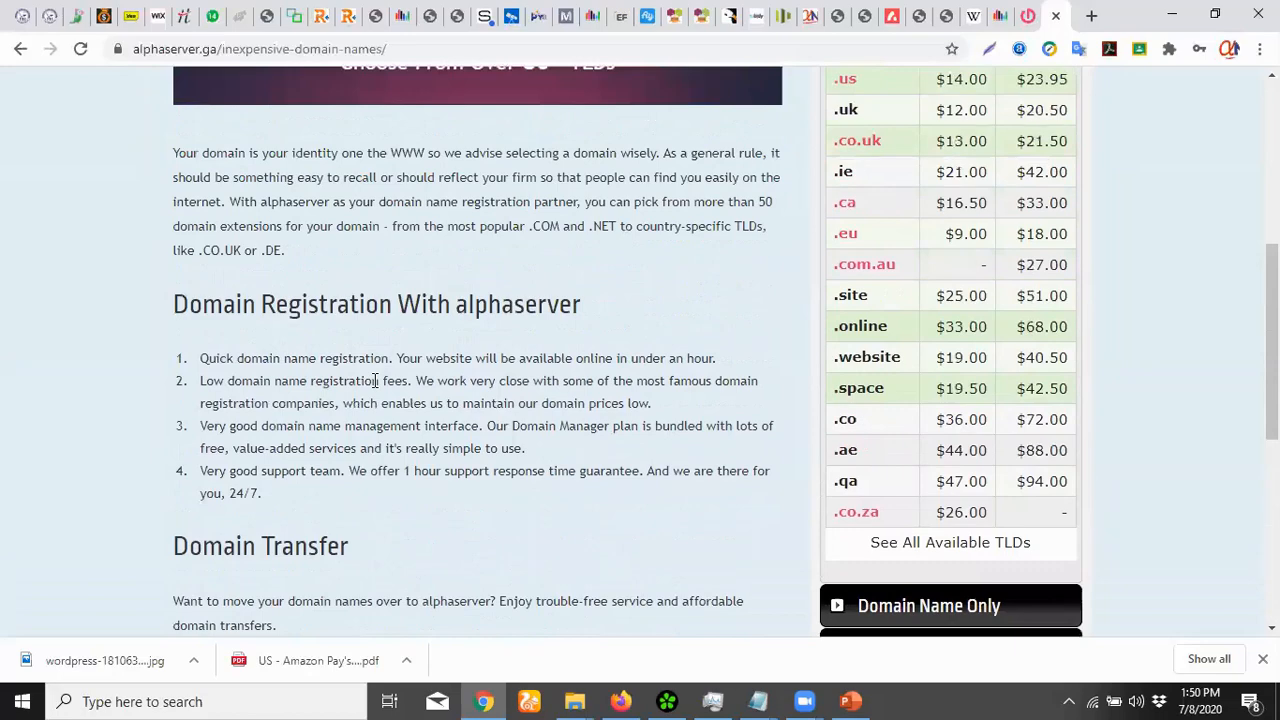
{"action": "scroll", "coordinate": [375, 380], "scroll_direction": "up", "scroll_amount": 4}
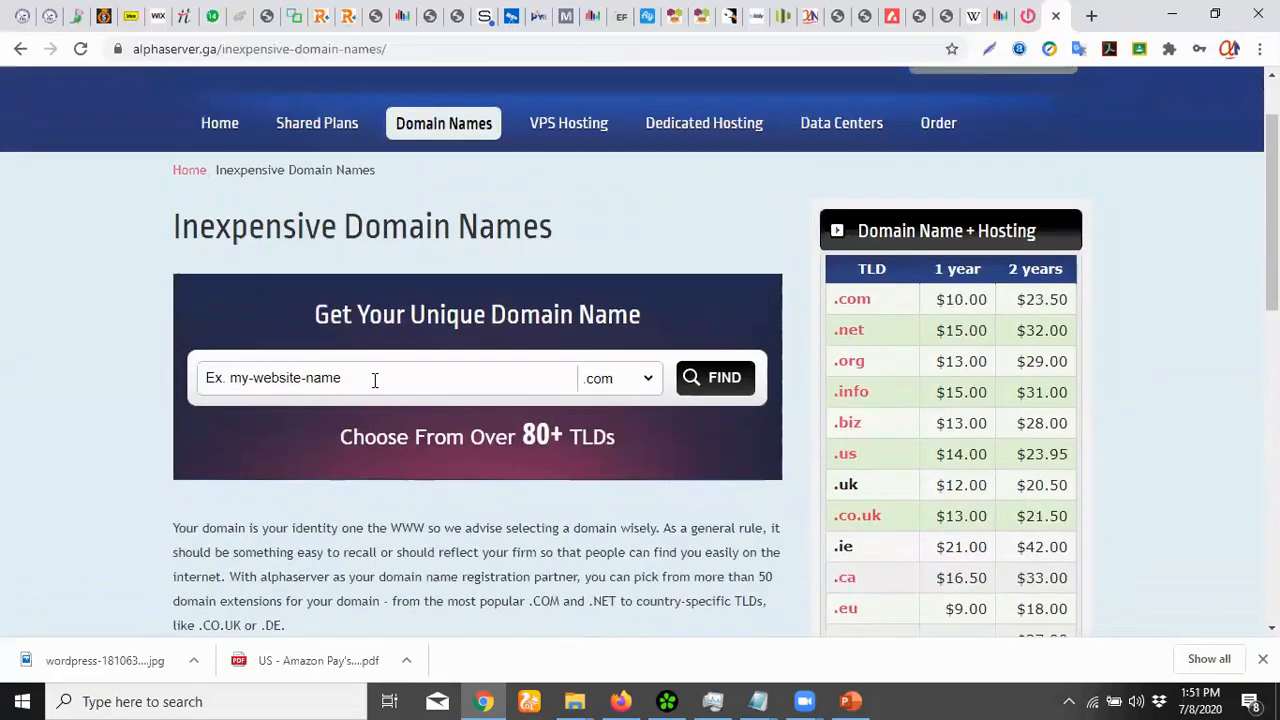
{"action": "scroll", "coordinate": [374, 380], "scroll_direction": "down", "scroll_amount": 6}
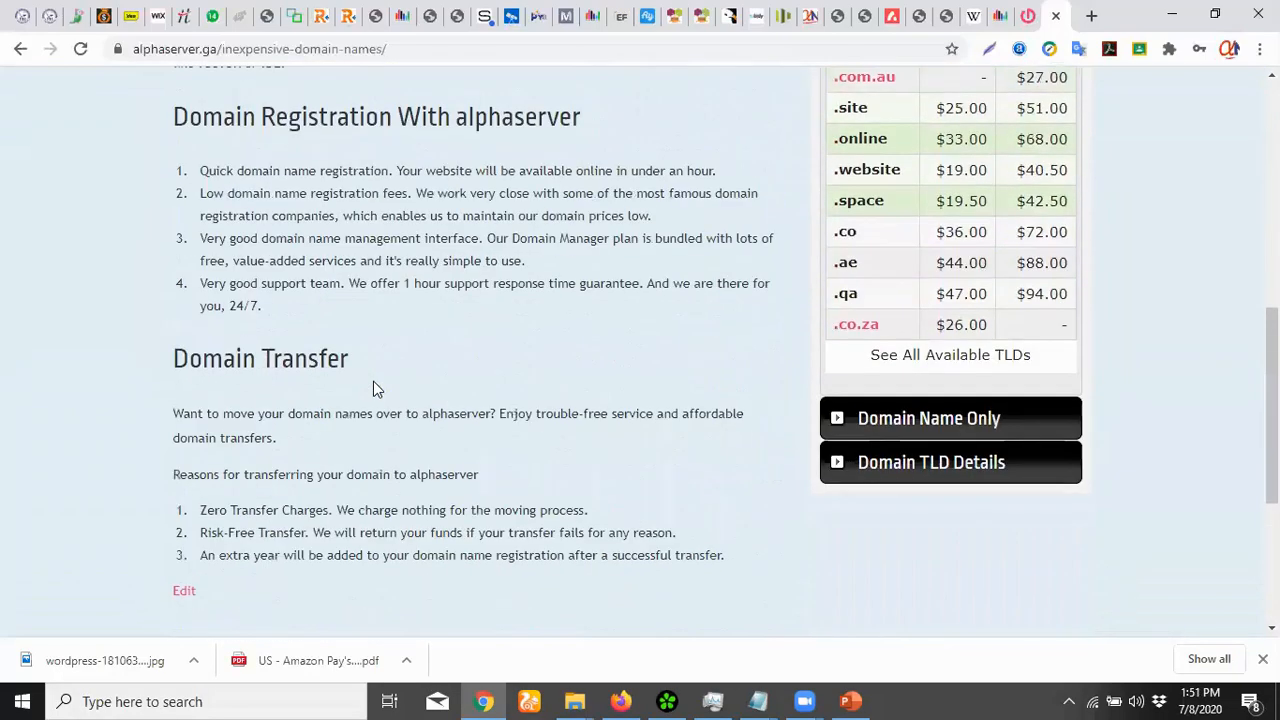
{"action": "scroll", "coordinate": [373, 381], "scroll_direction": "up", "scroll_amount": 3}
{"action": "scroll", "coordinate": [373, 381], "scroll_direction": "up", "scroll_amount": 3}
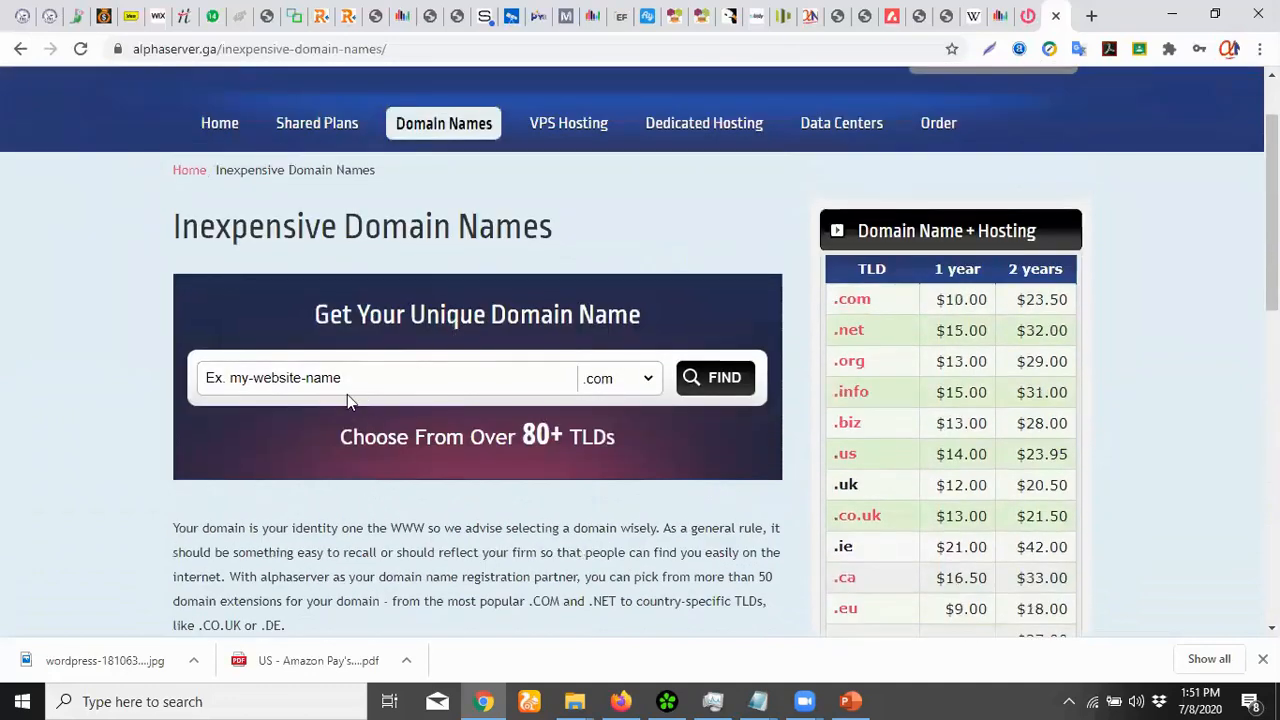
{"action": "left_click", "coordinate": [373, 377]}
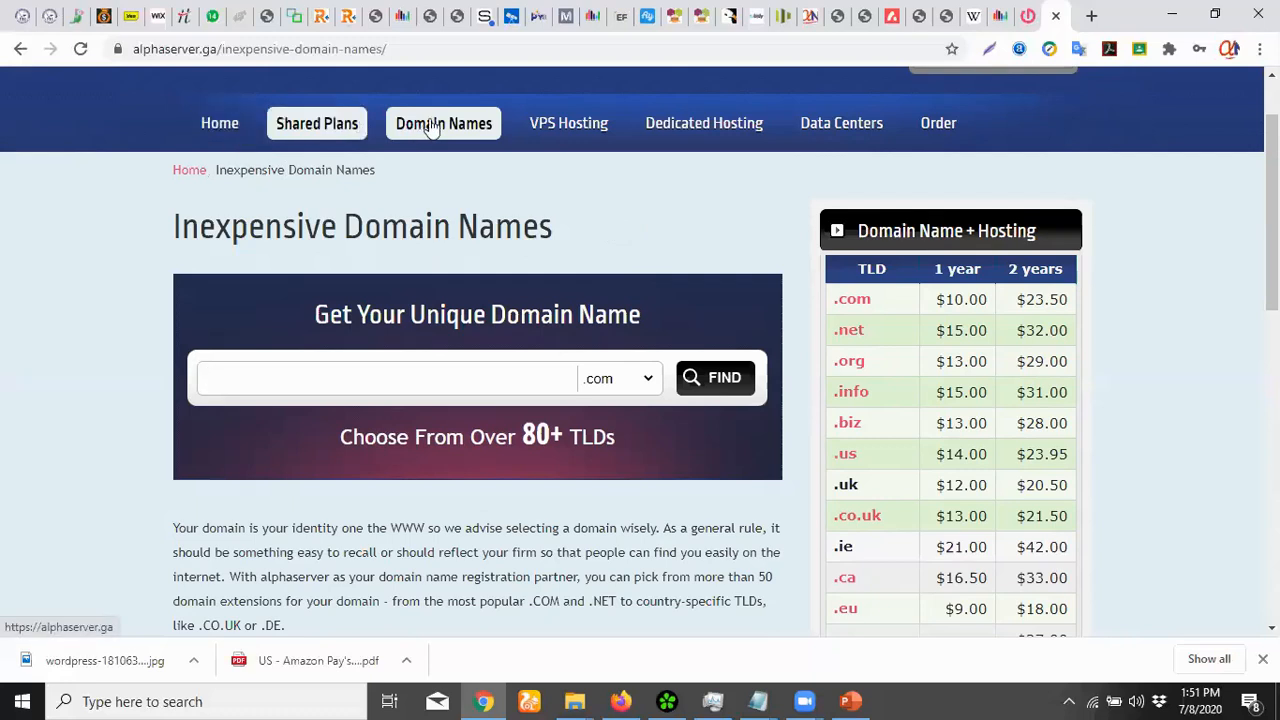
Return to the Alphaserver home page and browse the hosting plans
{"action": "left_click", "coordinate": [219, 127]}
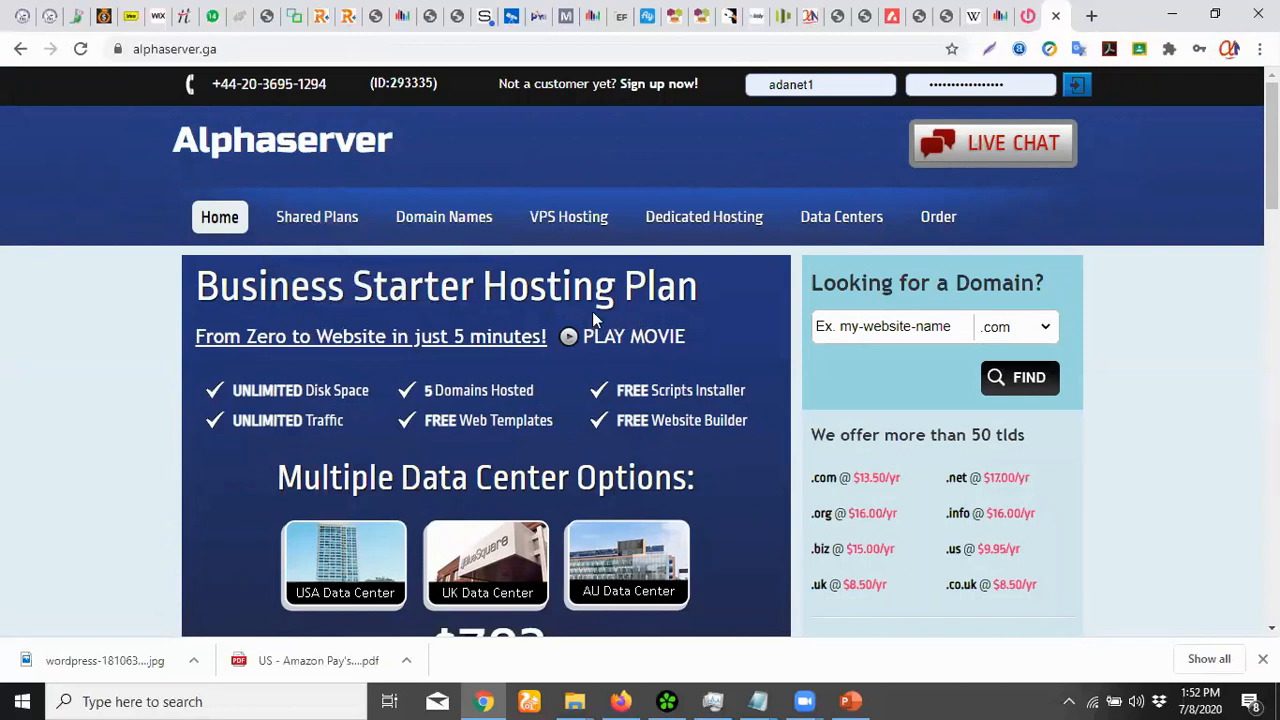
{"action": "scroll", "coordinate": [640, 300], "scroll_direction": "down", "scroll_amount": 5}
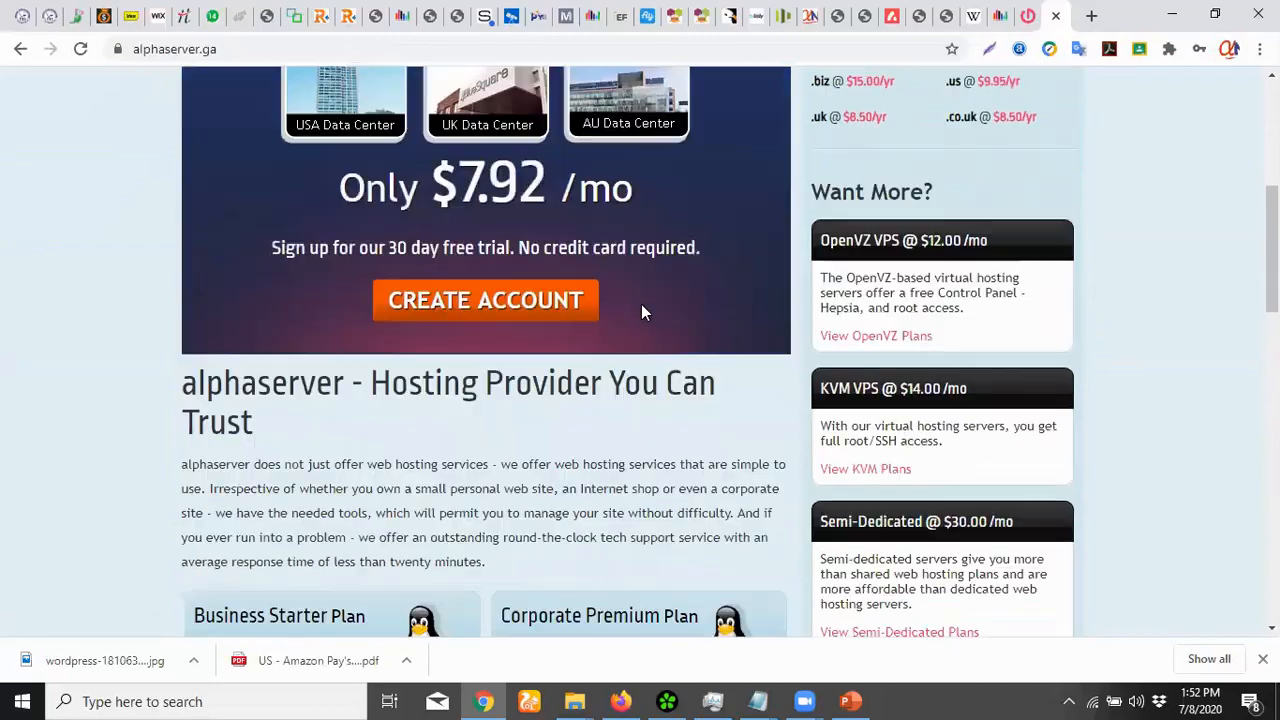
{"action": "scroll", "coordinate": [600, 370], "scroll_direction": "up", "scroll_amount": 1}
{"action": "scroll", "coordinate": [588, 383], "scroll_direction": "down", "scroll_amount": 7}
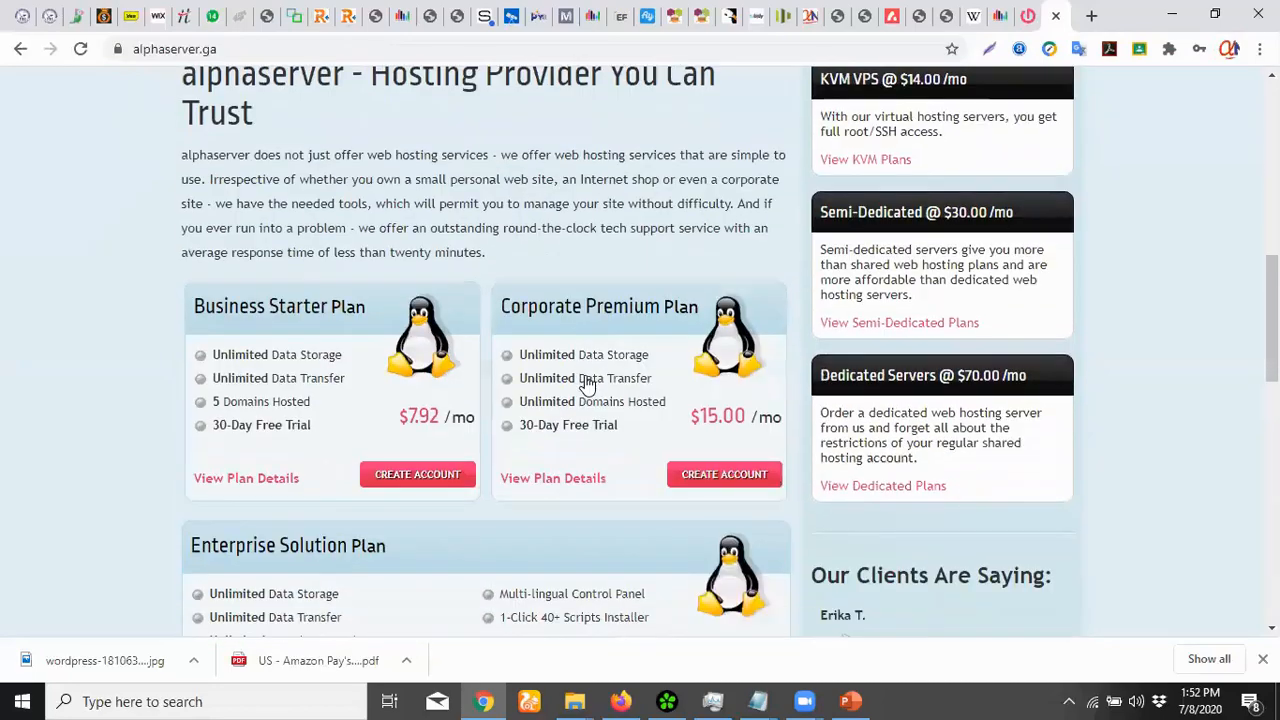
{"action": "scroll", "coordinate": [590, 395], "scroll_direction": "up", "scroll_amount": 2}
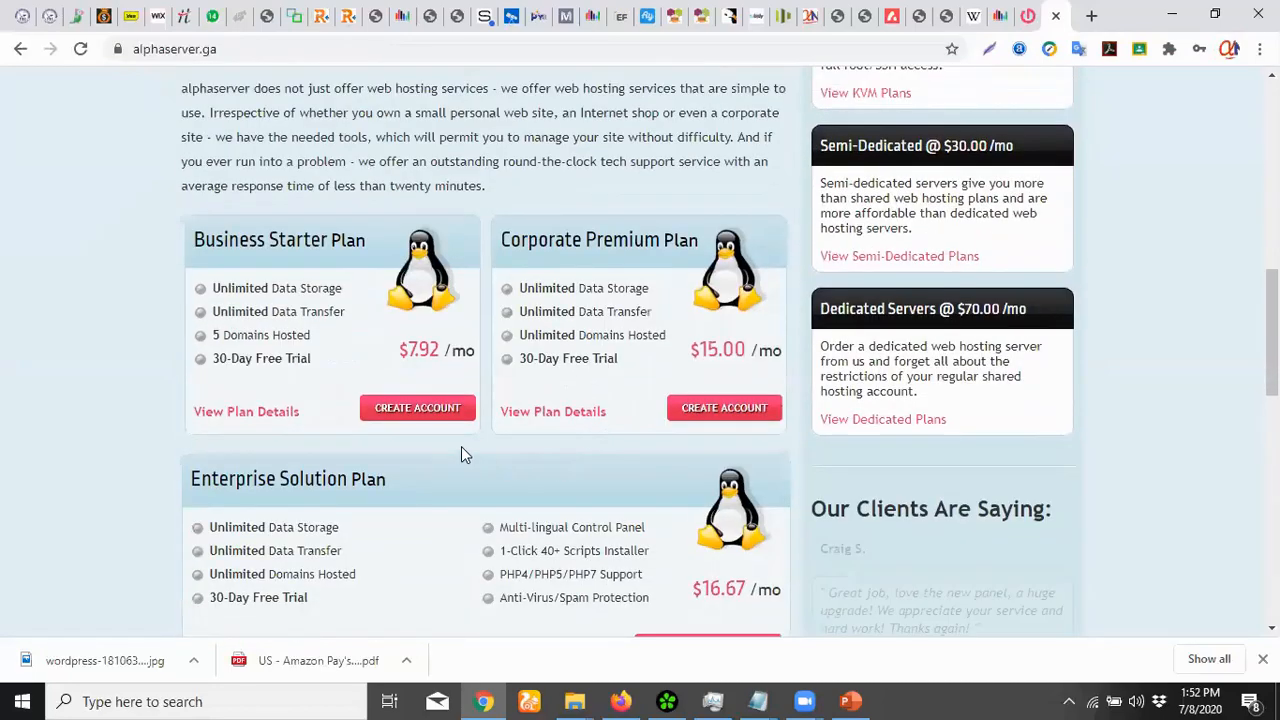
{"action": "scroll", "coordinate": [461, 446], "scroll_direction": "down", "scroll_amount": 1}
{"action": "scroll", "coordinate": [461, 446], "scroll_direction": "down", "scroll_amount": 2}
{"action": "scroll", "coordinate": [463, 443], "scroll_direction": "down", "scroll_amount": 4}
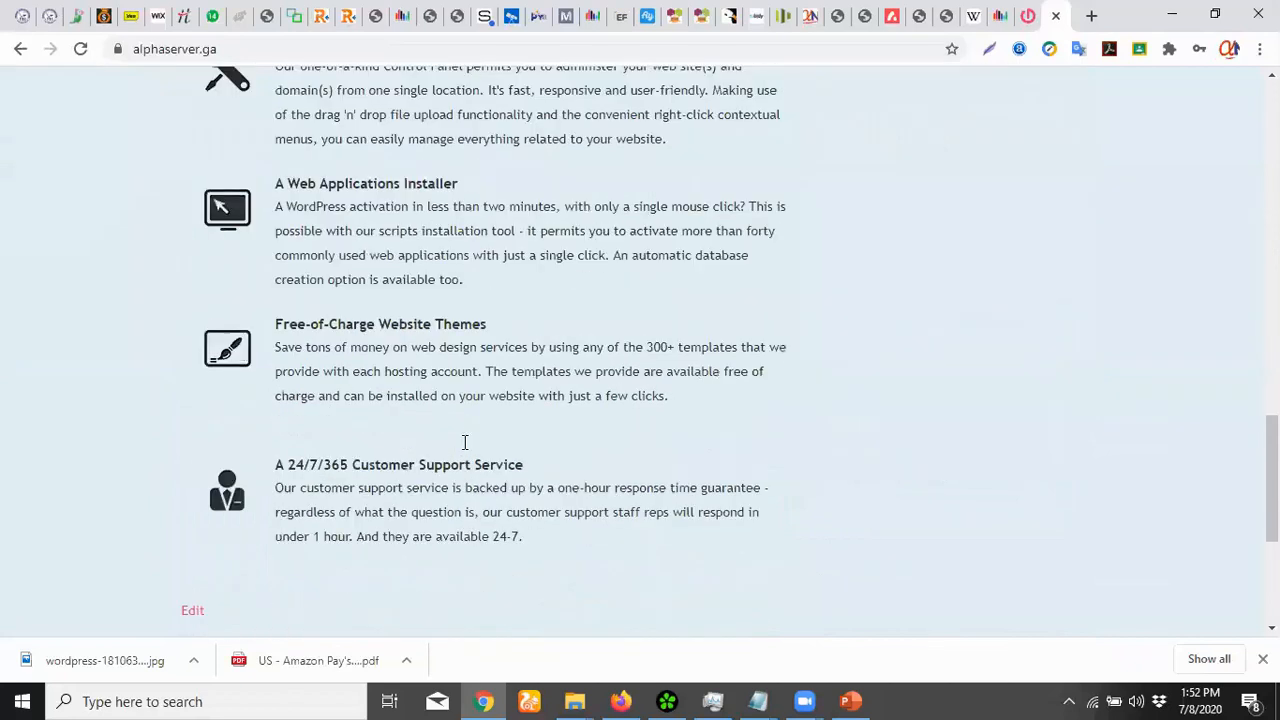
{"action": "scroll", "coordinate": [463, 451], "scroll_direction": "up", "scroll_amount": 5}
{"action": "scroll", "coordinate": [463, 451], "scroll_direction": "up", "scroll_amount": 1}
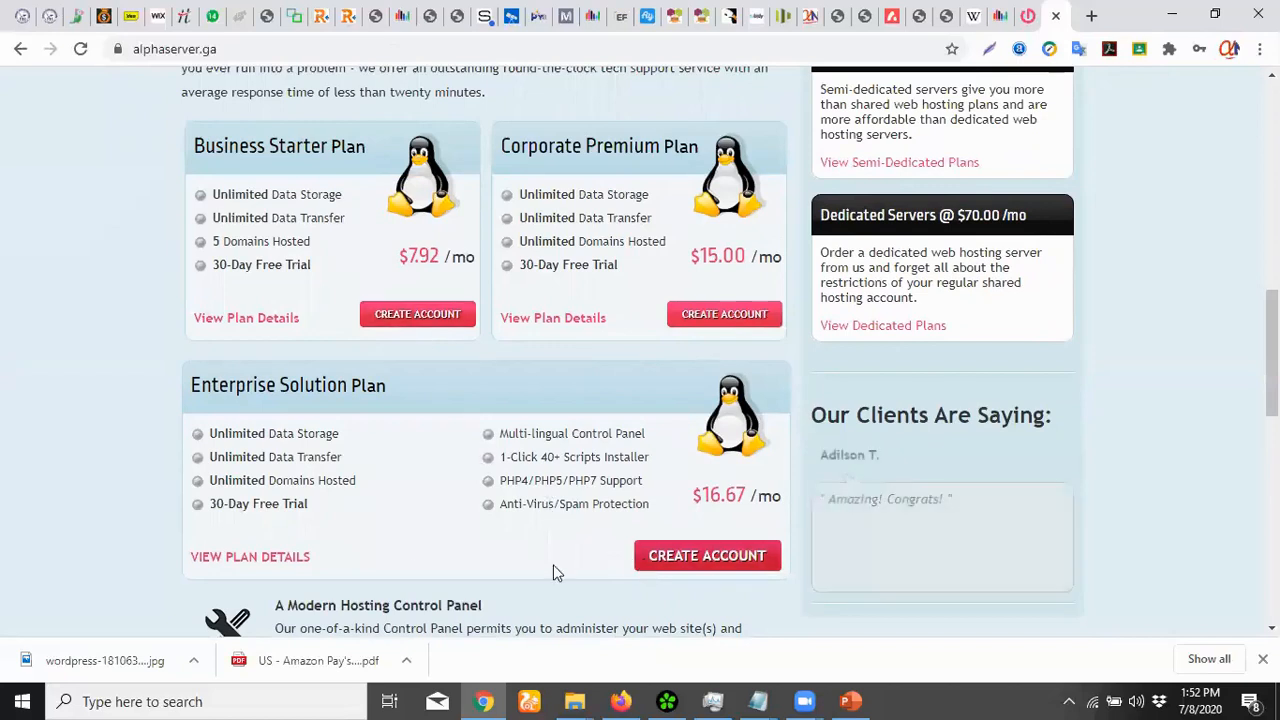
Start an account for the Business Starter plan ($95.00 USD for 12 months)
{"action": "left_click", "coordinate": [420, 316]}
{"action": "scroll", "coordinate": [743, 406], "scroll_direction": "down", "scroll_amount": 6}
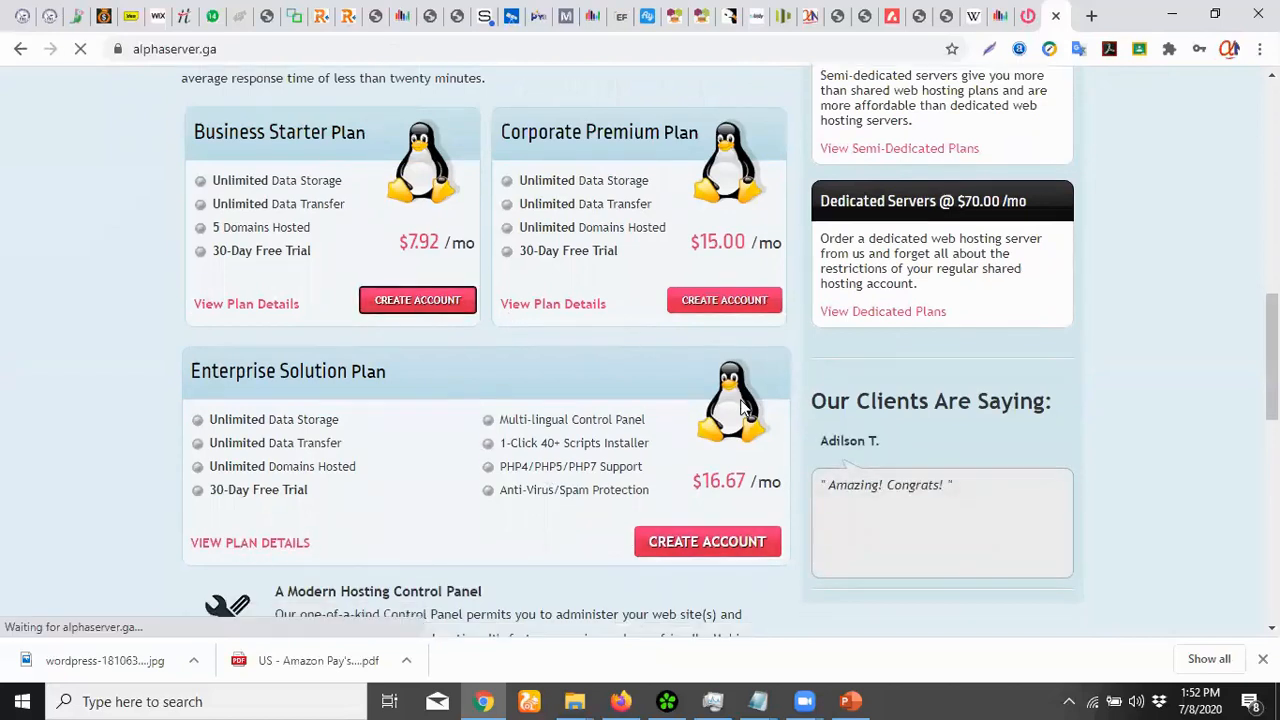
{"action": "scroll", "coordinate": [743, 406], "scroll_direction": "down", "scroll_amount": 3}
{"action": "scroll", "coordinate": [743, 406], "scroll_direction": "up", "scroll_amount": 15}
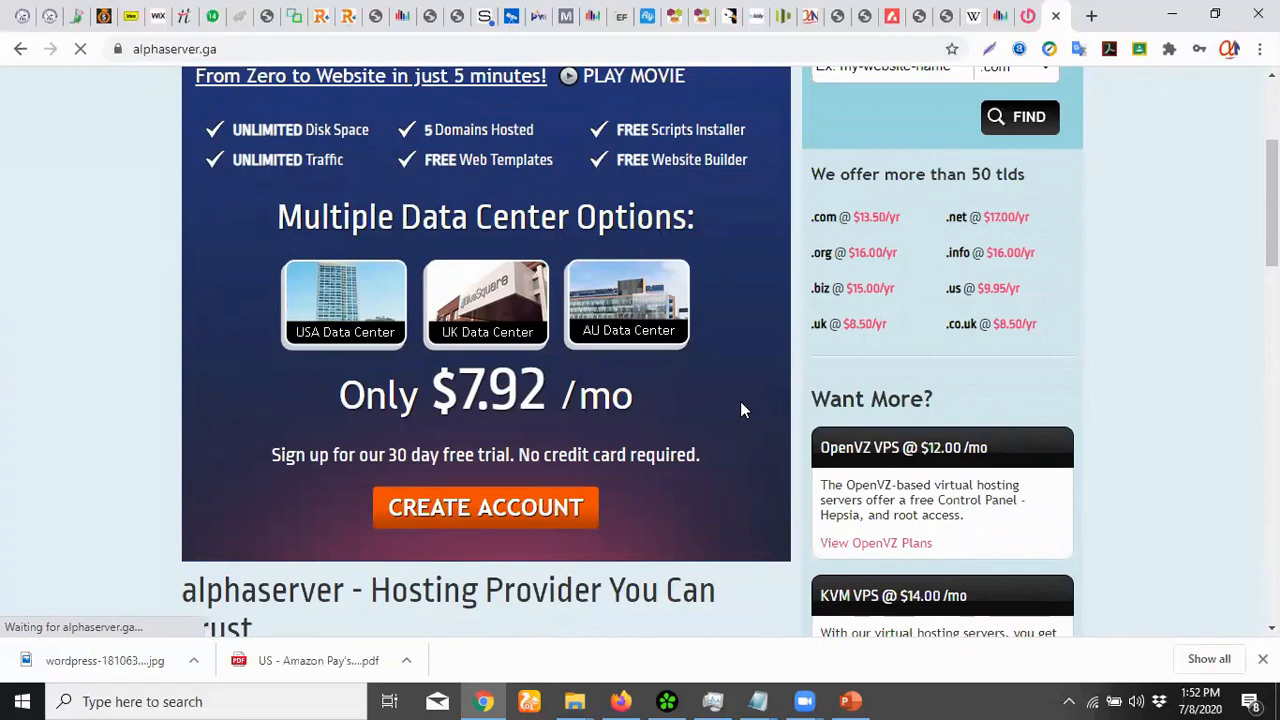
{"action": "scroll", "coordinate": [750, 405], "scroll_direction": "up", "scroll_amount": 3}
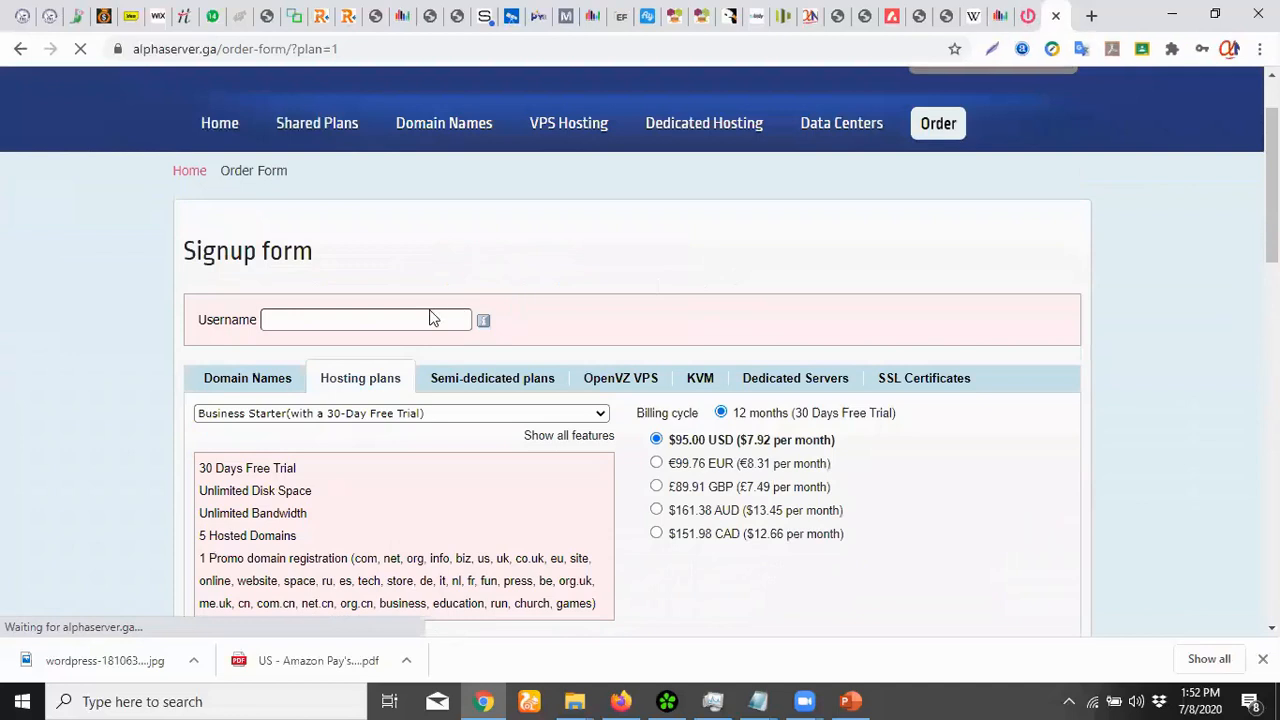
Enter 'appsdev' as the username on the signup form
{"action": "left_click", "coordinate": [386, 318]}
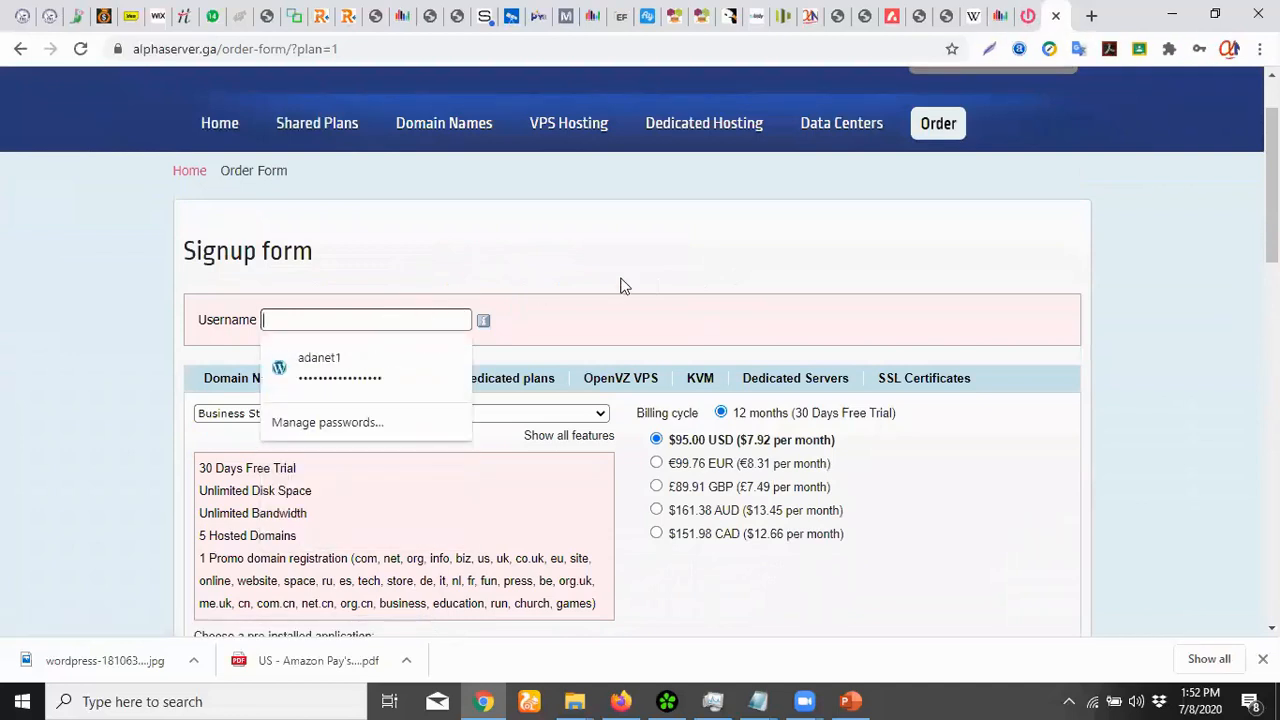
{"action": "left_click", "coordinate": [624, 278]}
{"action": "left_click", "coordinate": [372, 320]}
{"action": "type", "text": "appsdev"}
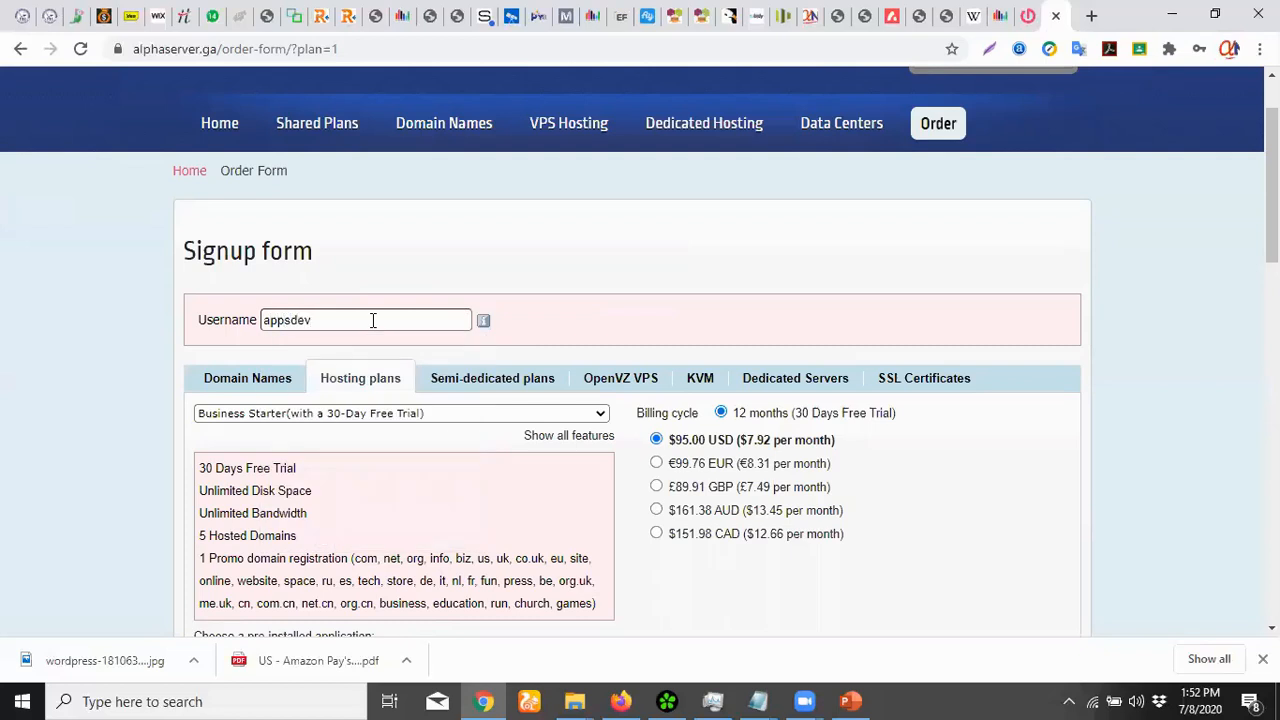
{"action": "key", "text": "Tab"}
{"action": "key", "text": "Tab"}
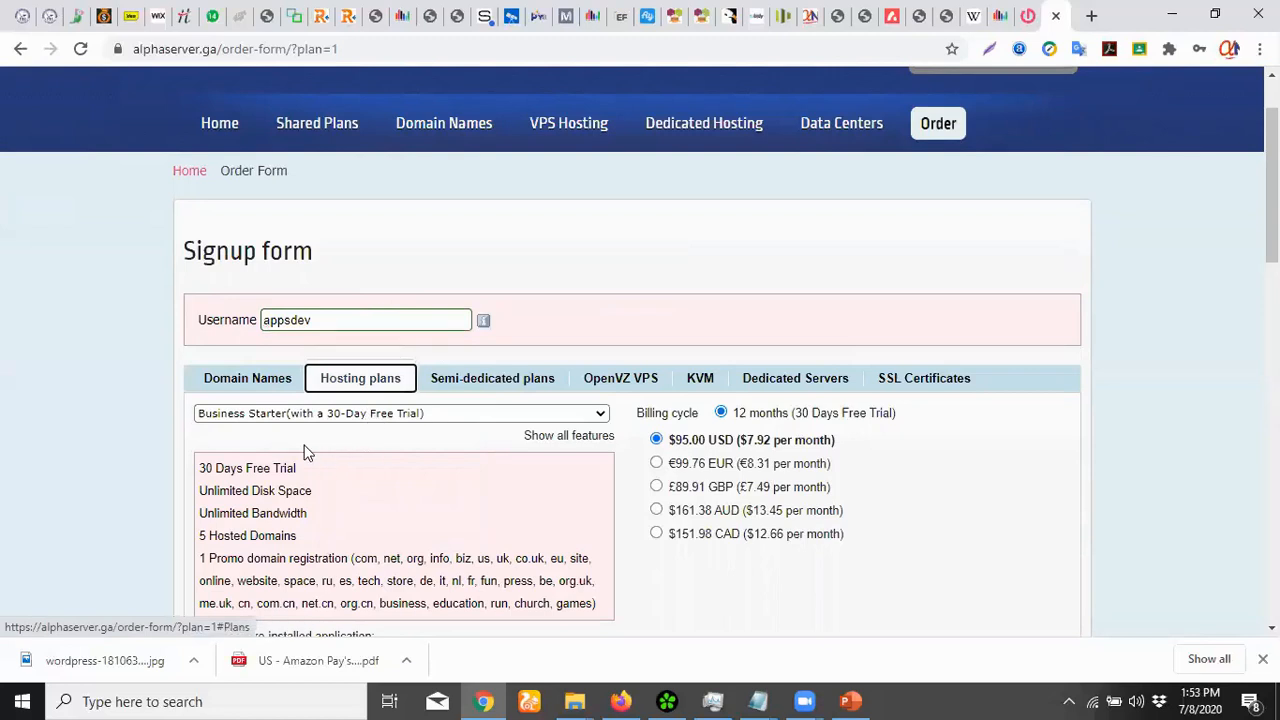
Keep Business Starter as the chosen hosting plan and scroll further down the form
{"action": "left_click", "coordinate": [388, 413]}
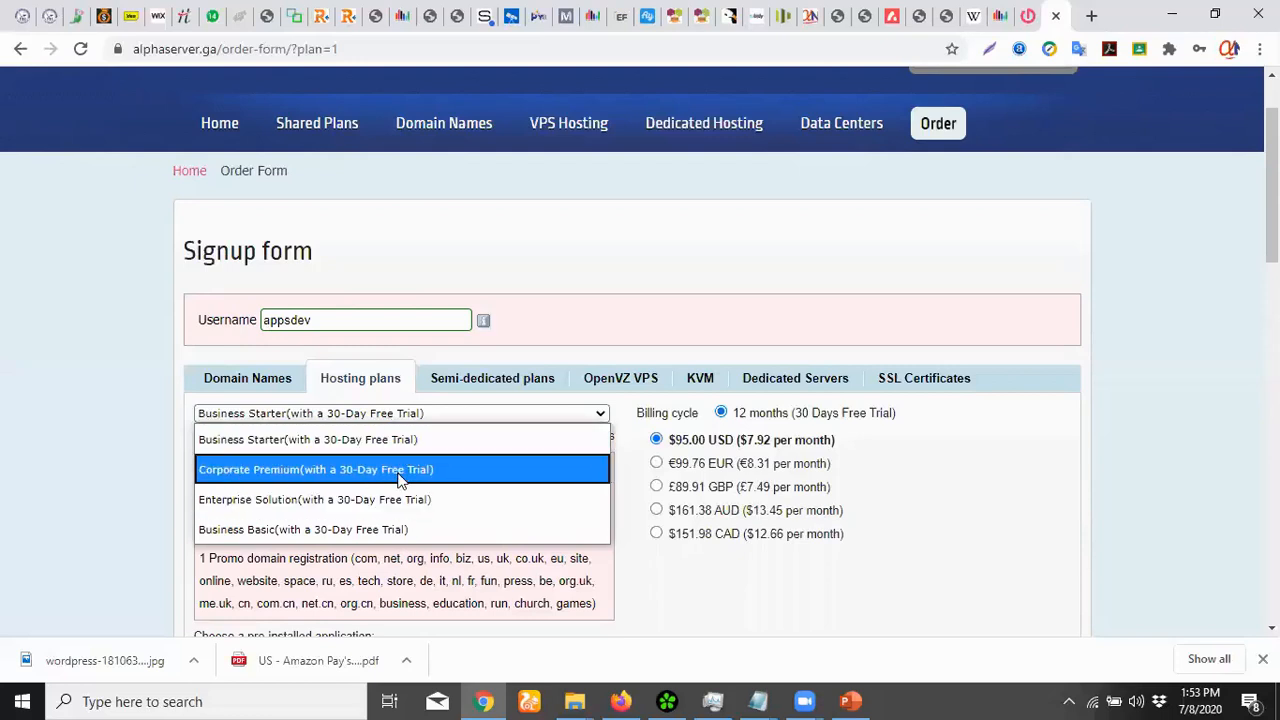
{"action": "left_click", "coordinate": [399, 433]}
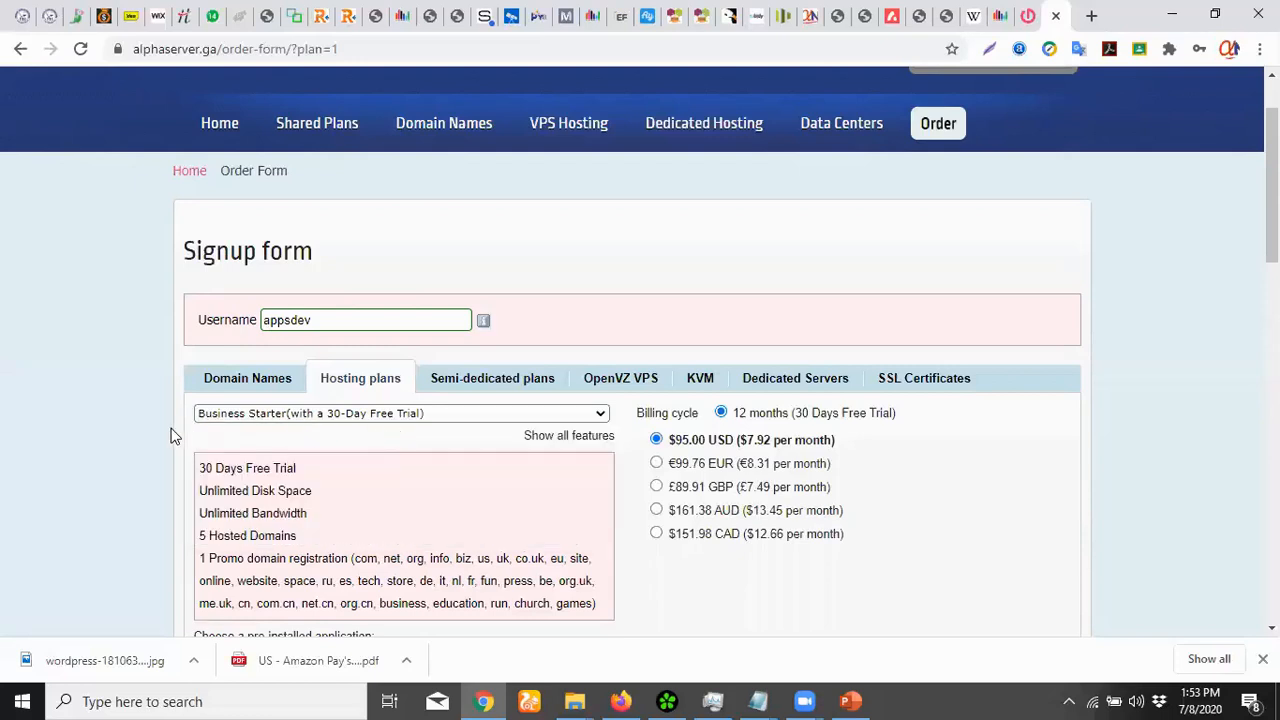
{"action": "scroll", "coordinate": [172, 436], "scroll_direction": "down", "scroll_amount": 1}
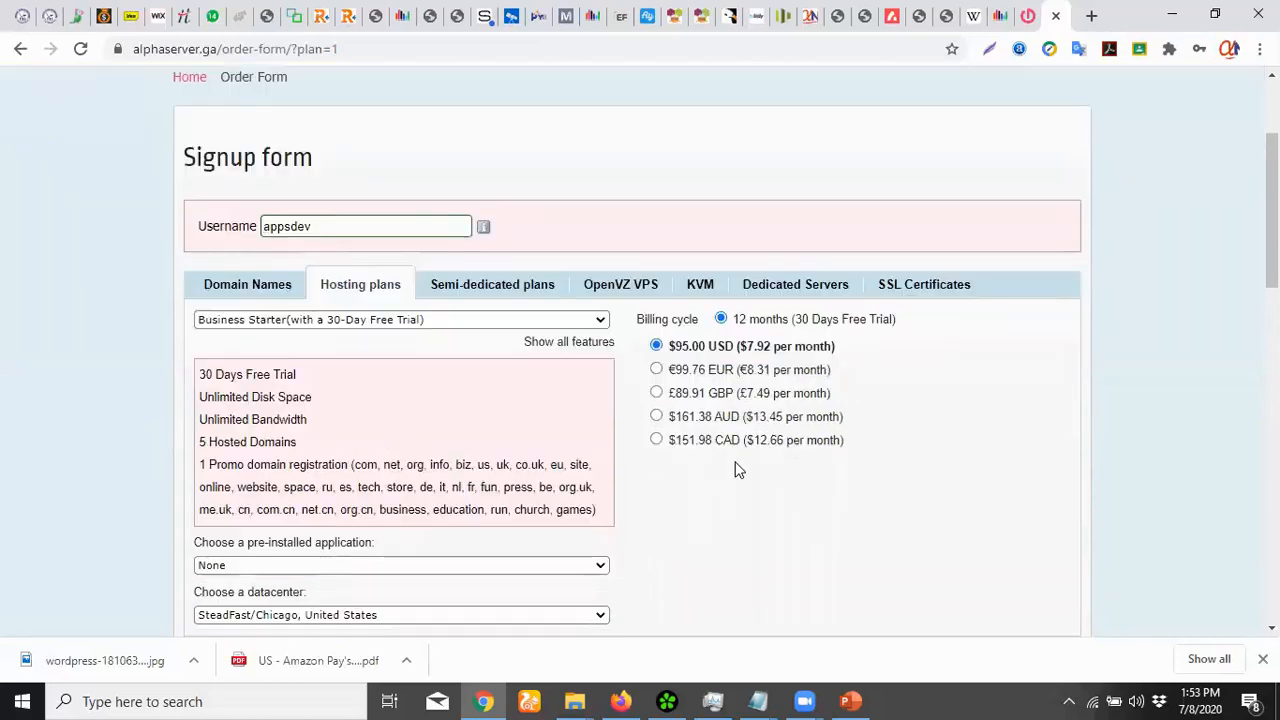
{"action": "scroll", "coordinate": [738, 470], "scroll_direction": "down", "scroll_amount": 1}
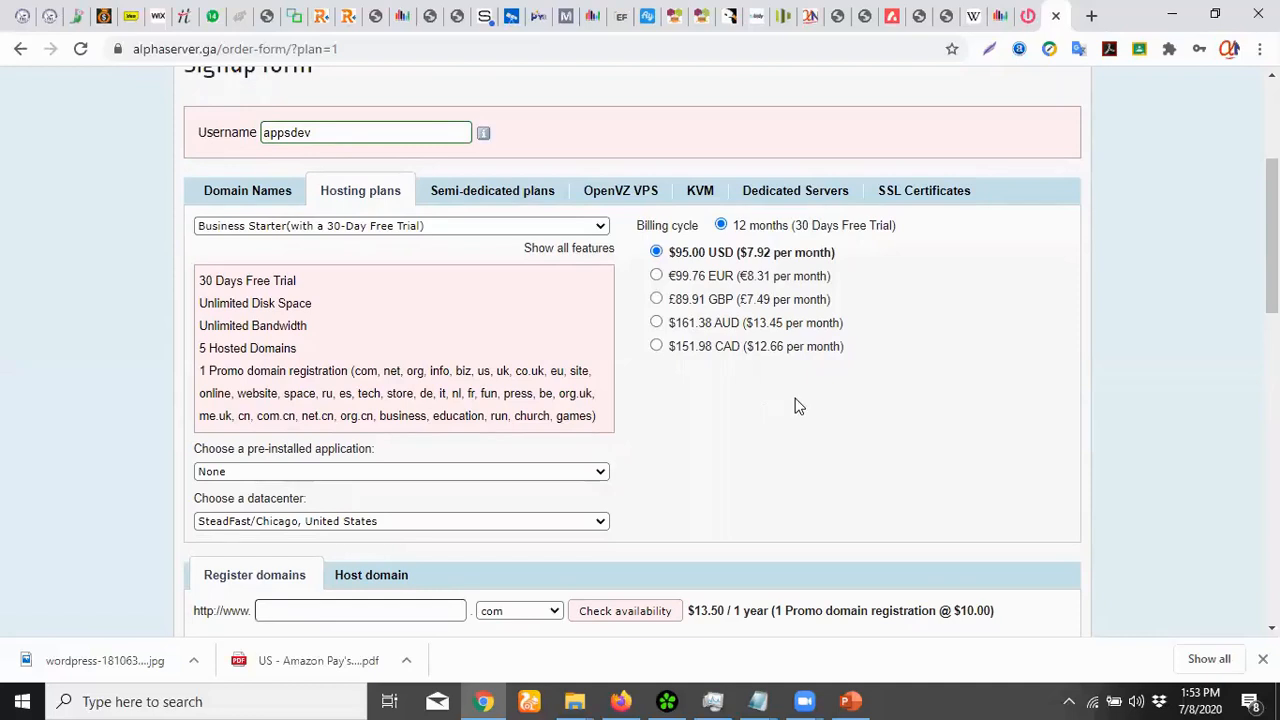
{"action": "scroll", "coordinate": [757, 437], "scroll_direction": "down", "scroll_amount": 1}
Choose WordPress 5.4.2 as the pre-installed application
{"action": "left_click", "coordinate": [474, 378]}
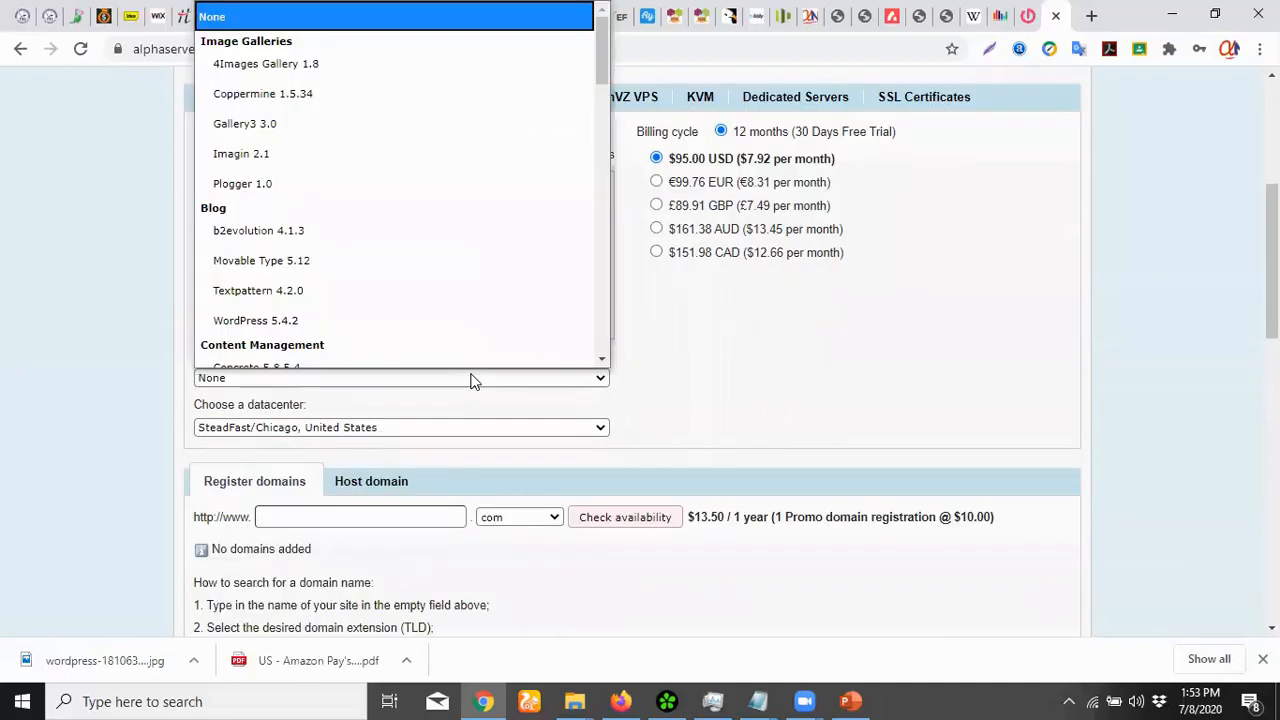
{"action": "left_click", "coordinate": [100, 330]}
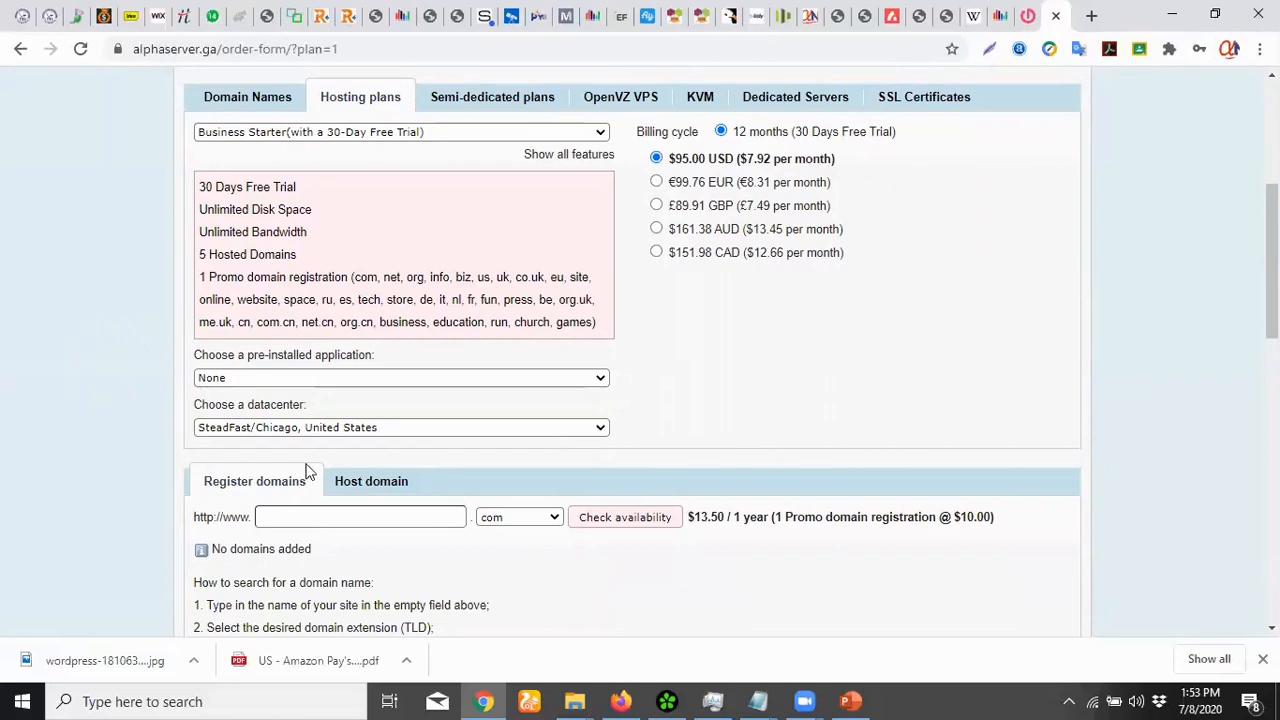
{"action": "left_click", "coordinate": [331, 380]}
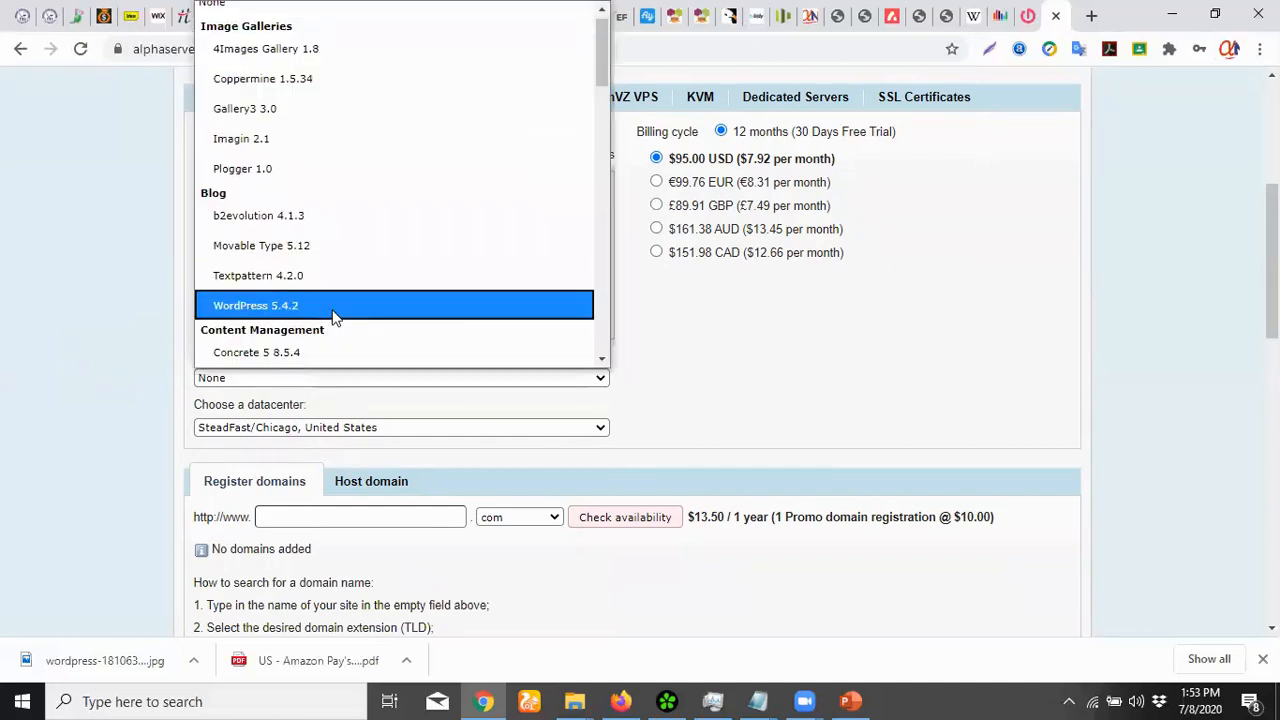
{"action": "left_click", "coordinate": [335, 308]}
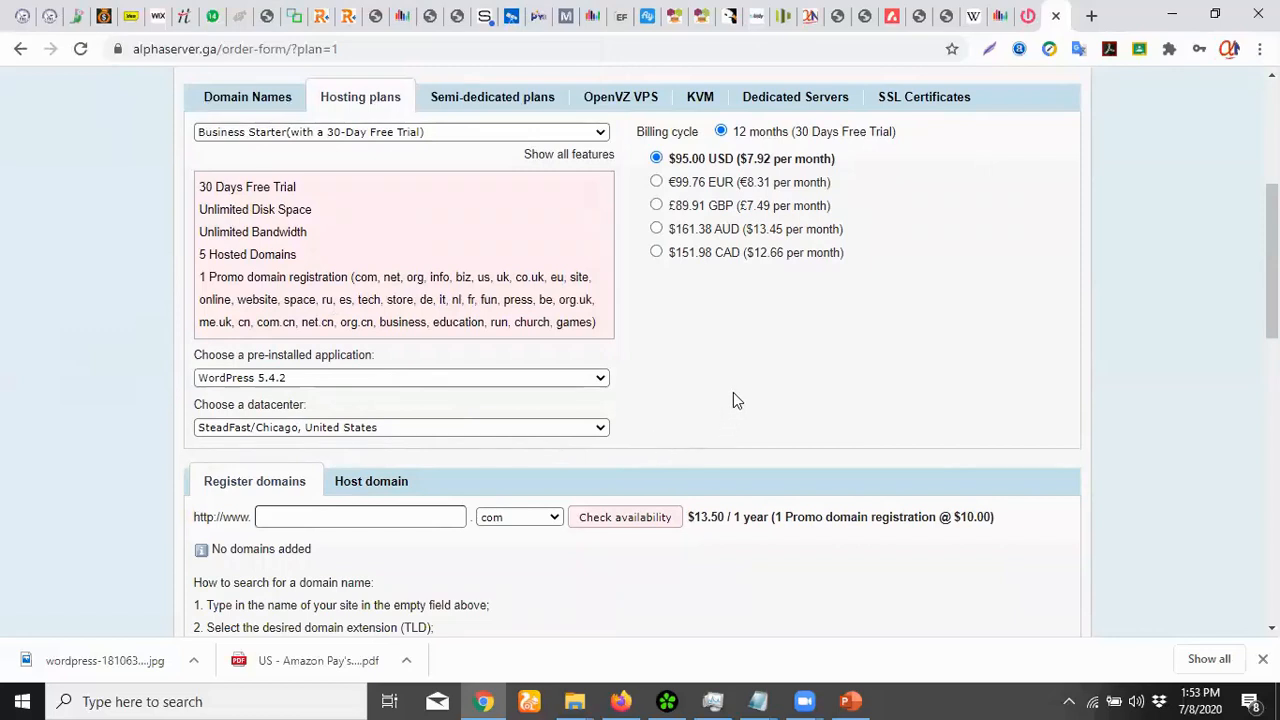
{"action": "scroll", "coordinate": [700, 420], "scroll_direction": "down", "scroll_amount": 1}
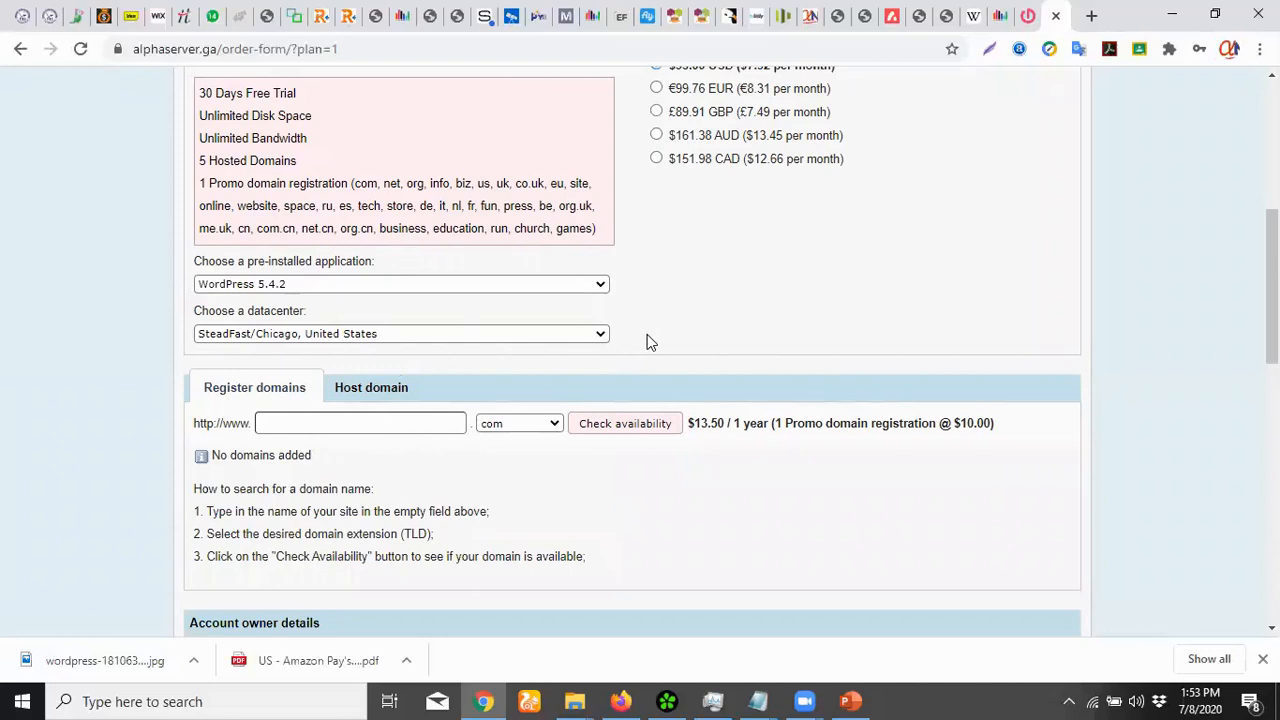
Keep the SteadFast/Chicago datacenter and the com domain extension selected
{"action": "left_click", "coordinate": [603, 336]}
{"action": "left_click", "coordinate": [602, 337]}
{"action": "left_click", "coordinate": [555, 424]}
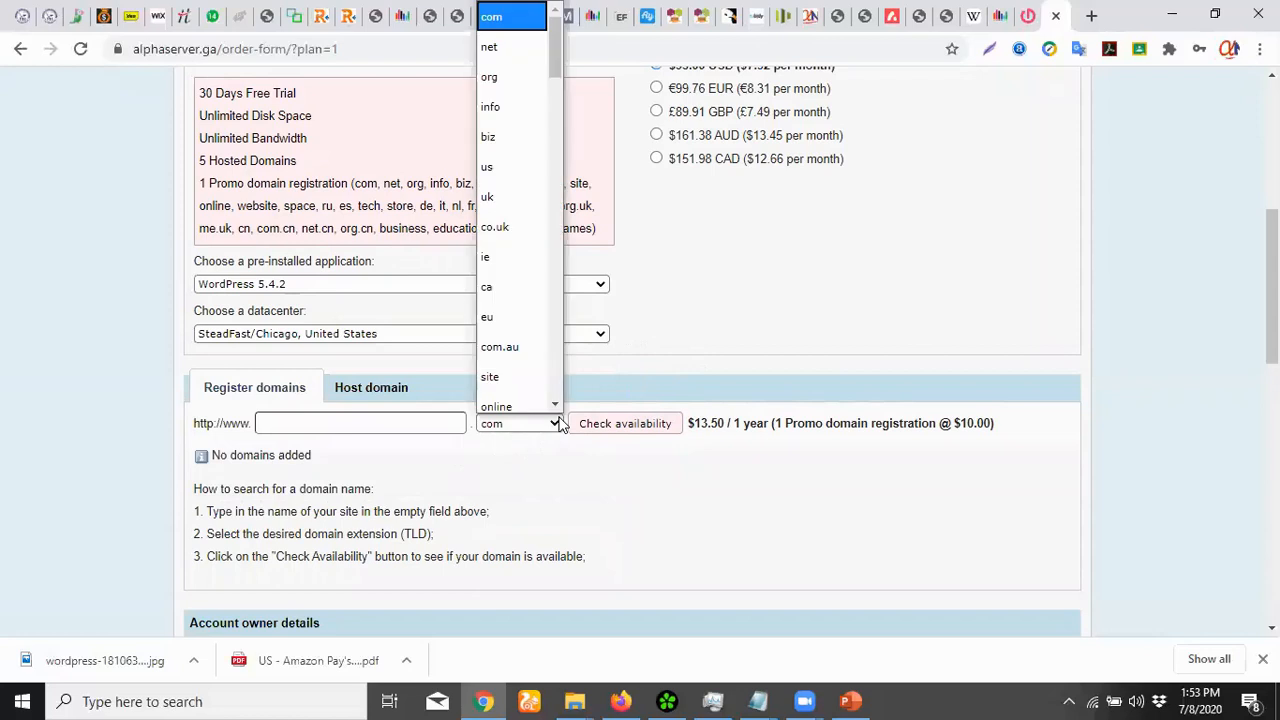
{"action": "left_click", "coordinate": [555, 364]}
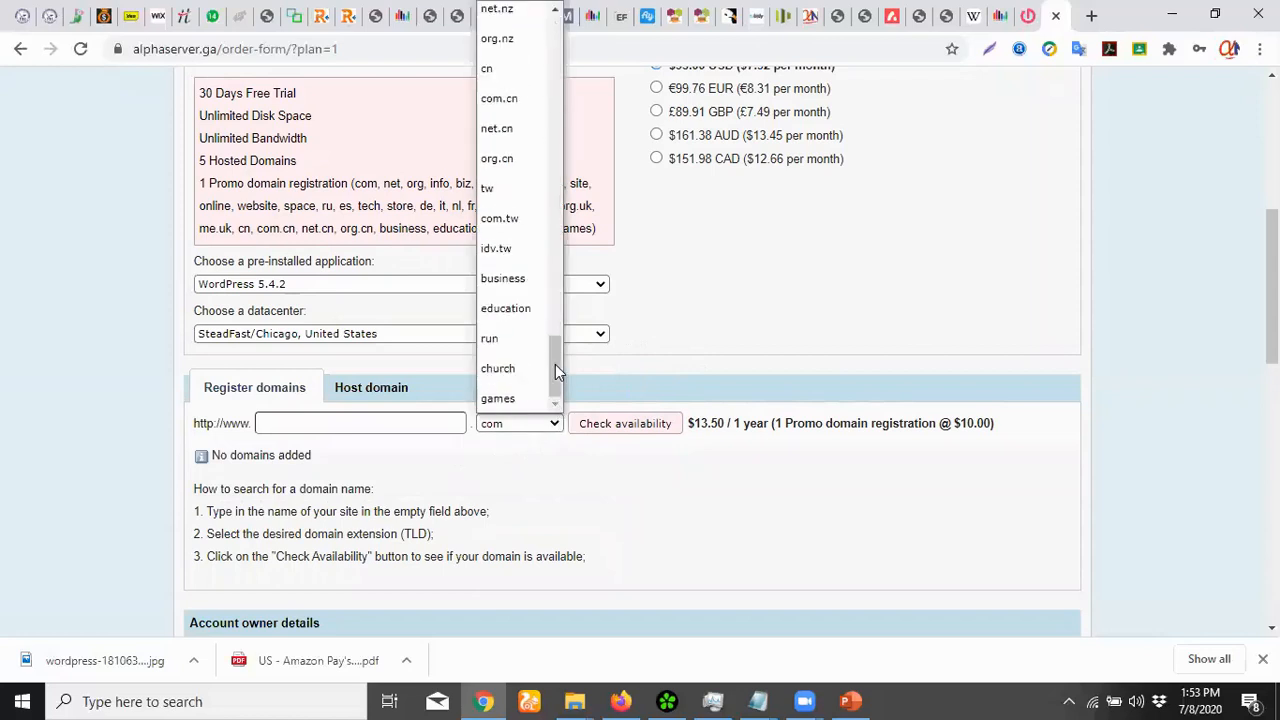
{"action": "scroll", "coordinate": [555, 364], "scroll_direction": "up", "scroll_amount": 10}
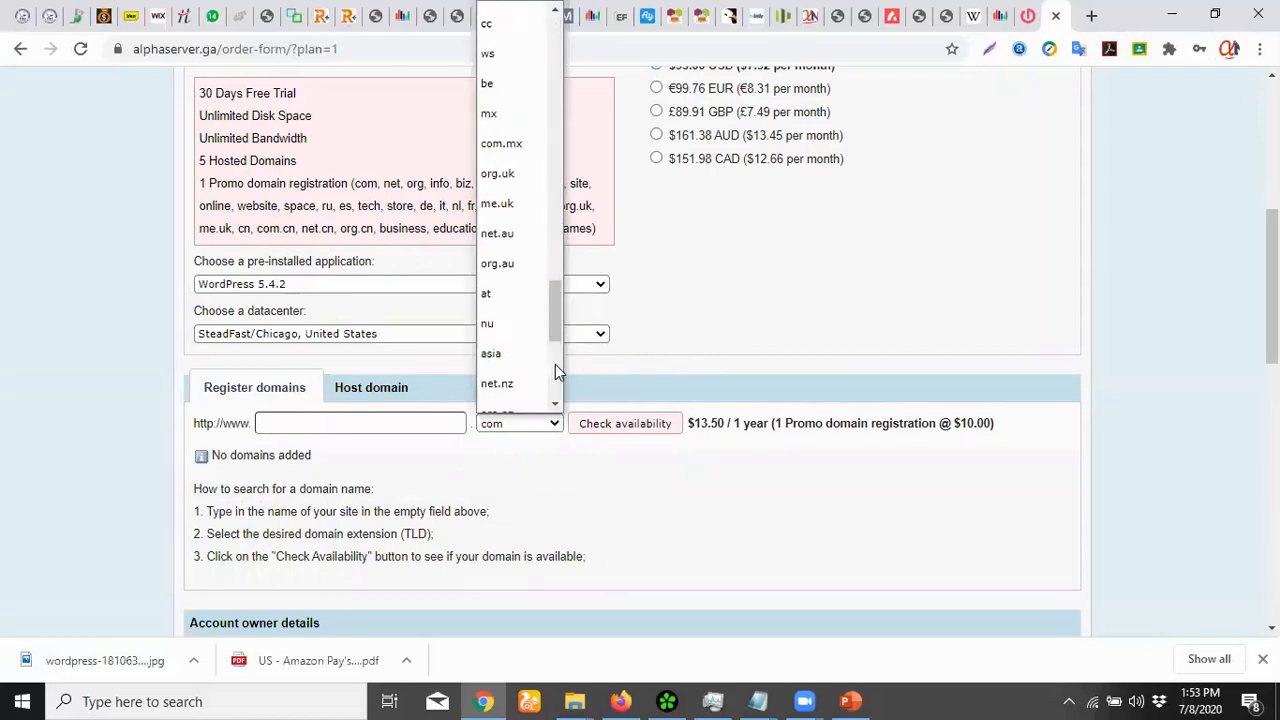
{"action": "scroll", "coordinate": [557, 372], "scroll_direction": "up", "scroll_amount": 5}
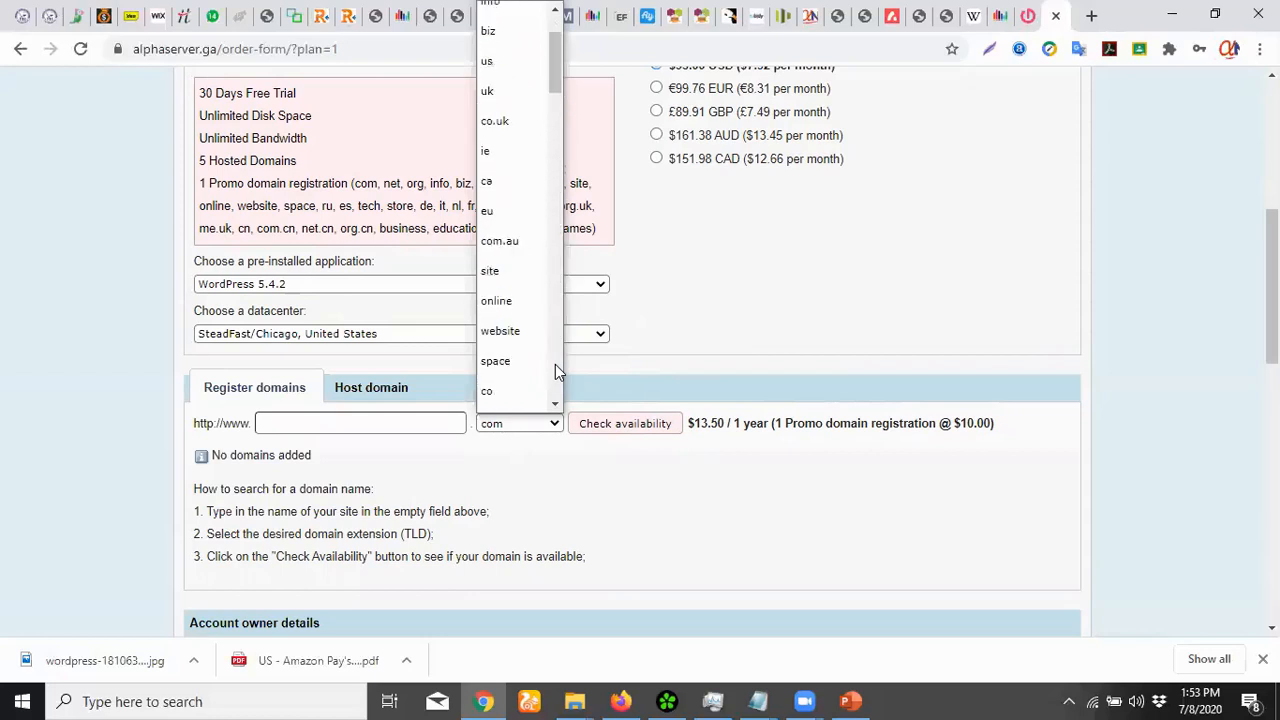
{"action": "scroll", "coordinate": [557, 372], "scroll_direction": "down", "scroll_amount": 10}
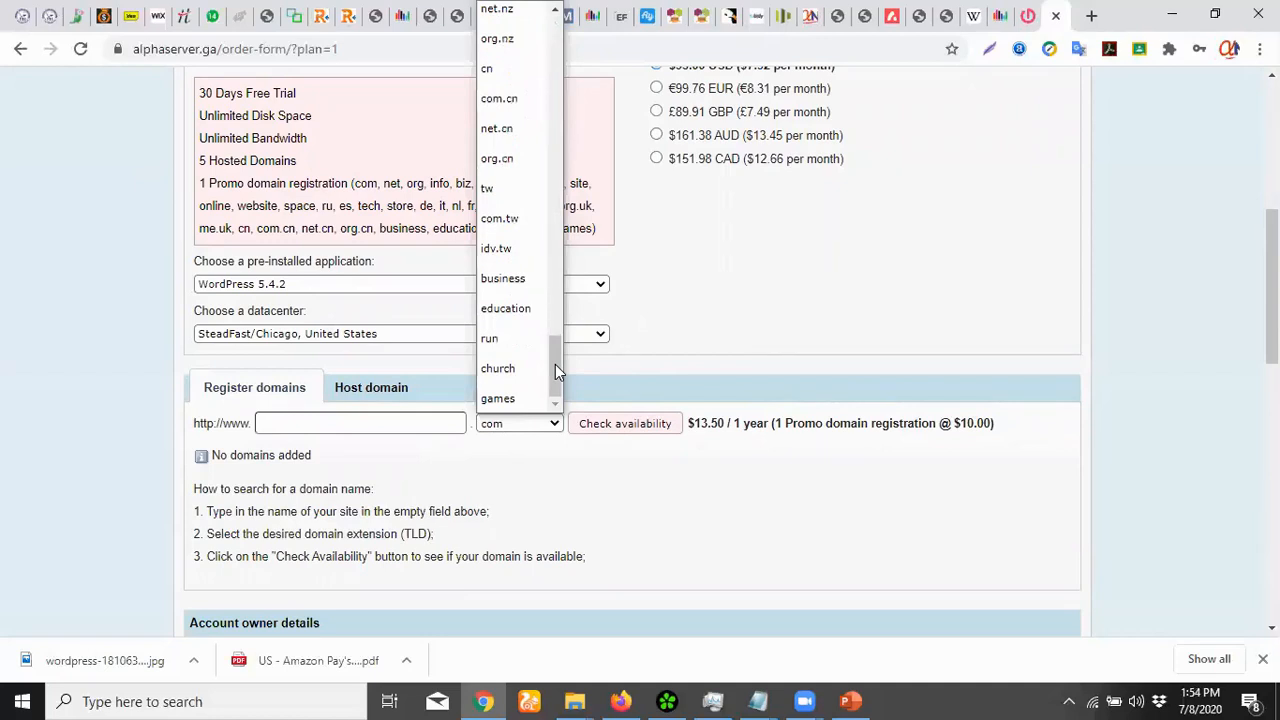
{"action": "left_click", "coordinate": [733, 316]}
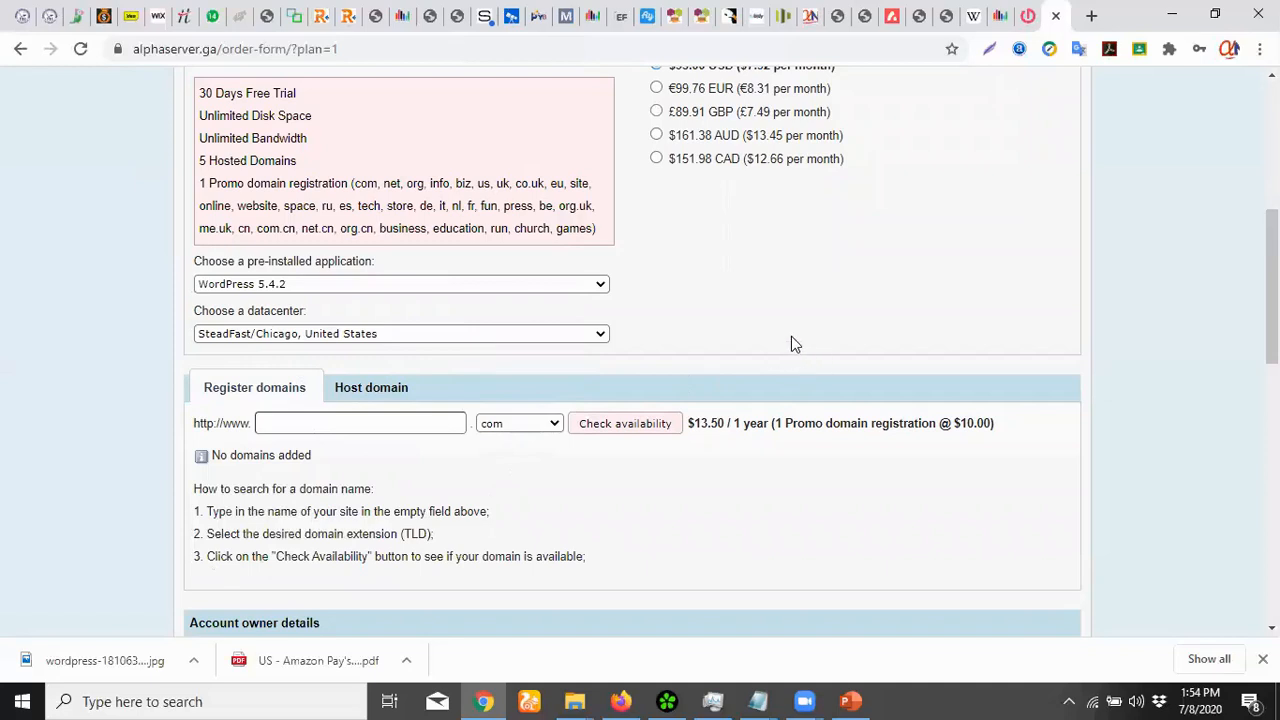
{"action": "scroll", "coordinate": [791, 343], "scroll_direction": "up", "scroll_amount": 2}
{"action": "scroll", "coordinate": [960, 374], "scroll_direction": "down", "scroll_amount": 6}
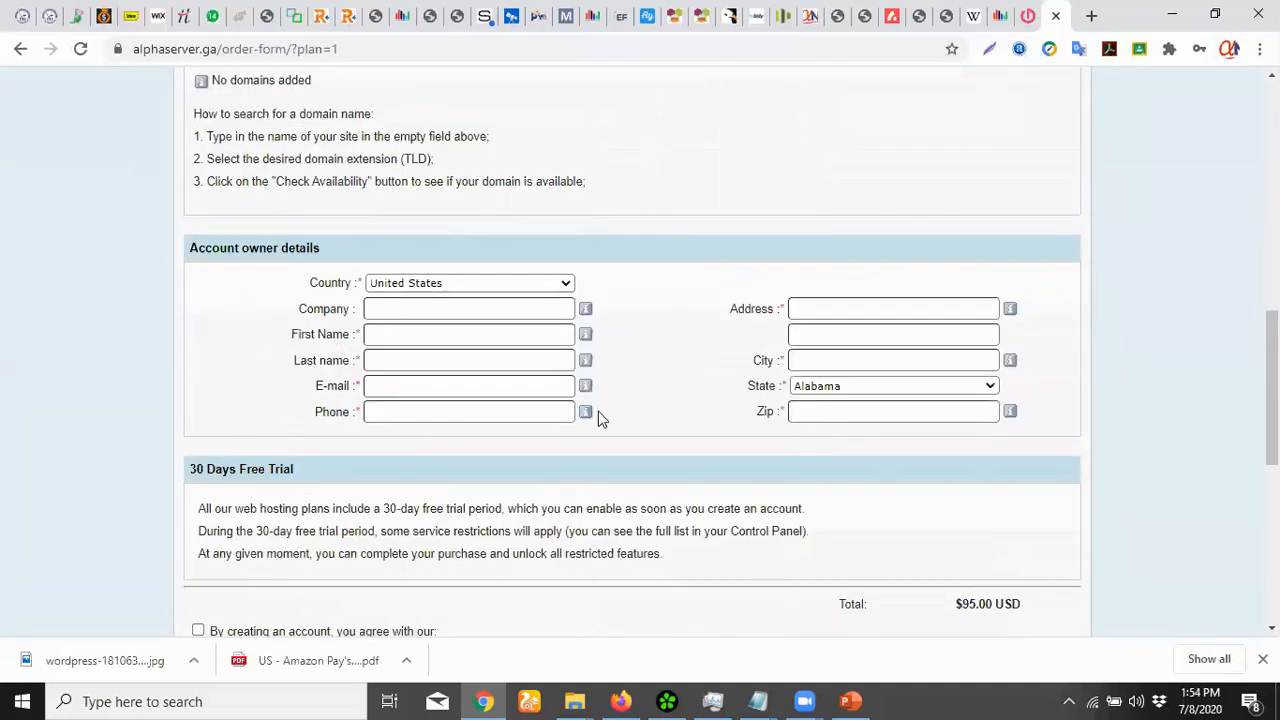
Set the country to Nigeria and the company name to 'Apps Dev'
{"action": "left_click", "coordinate": [540, 282]}
{"action": "type", "text": "nig"}
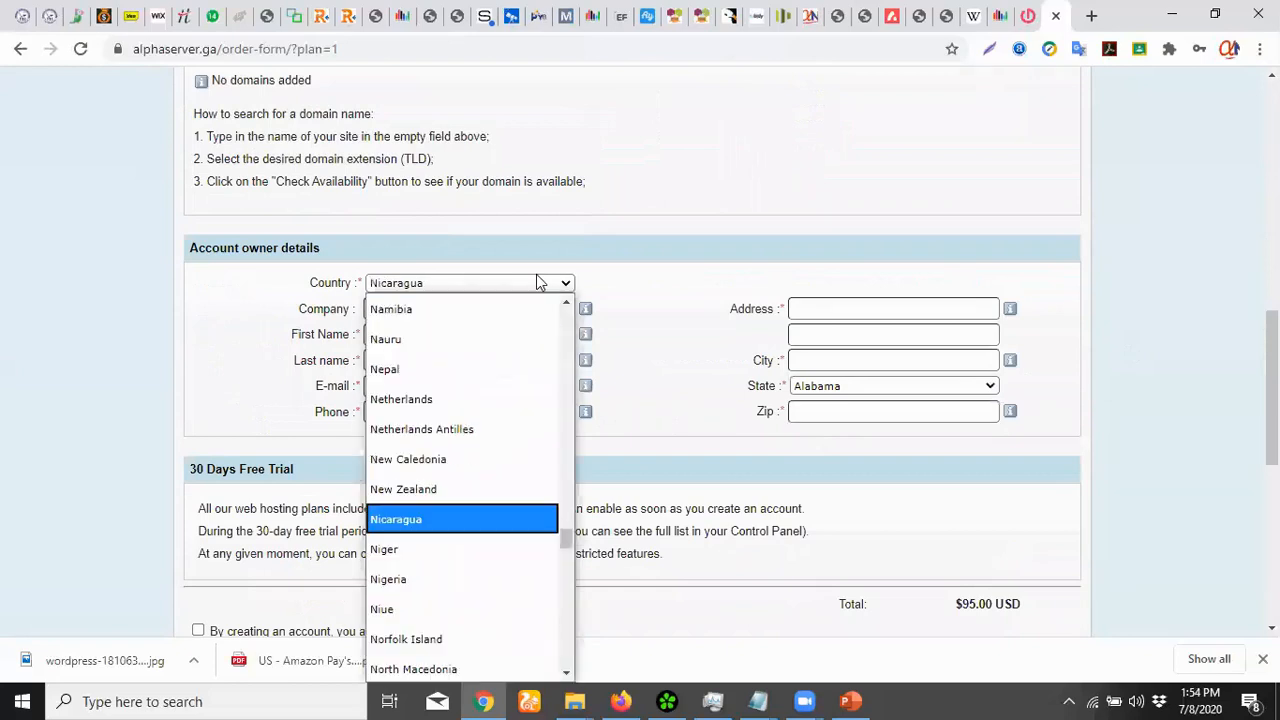
{"action": "key", "text": "Down"}
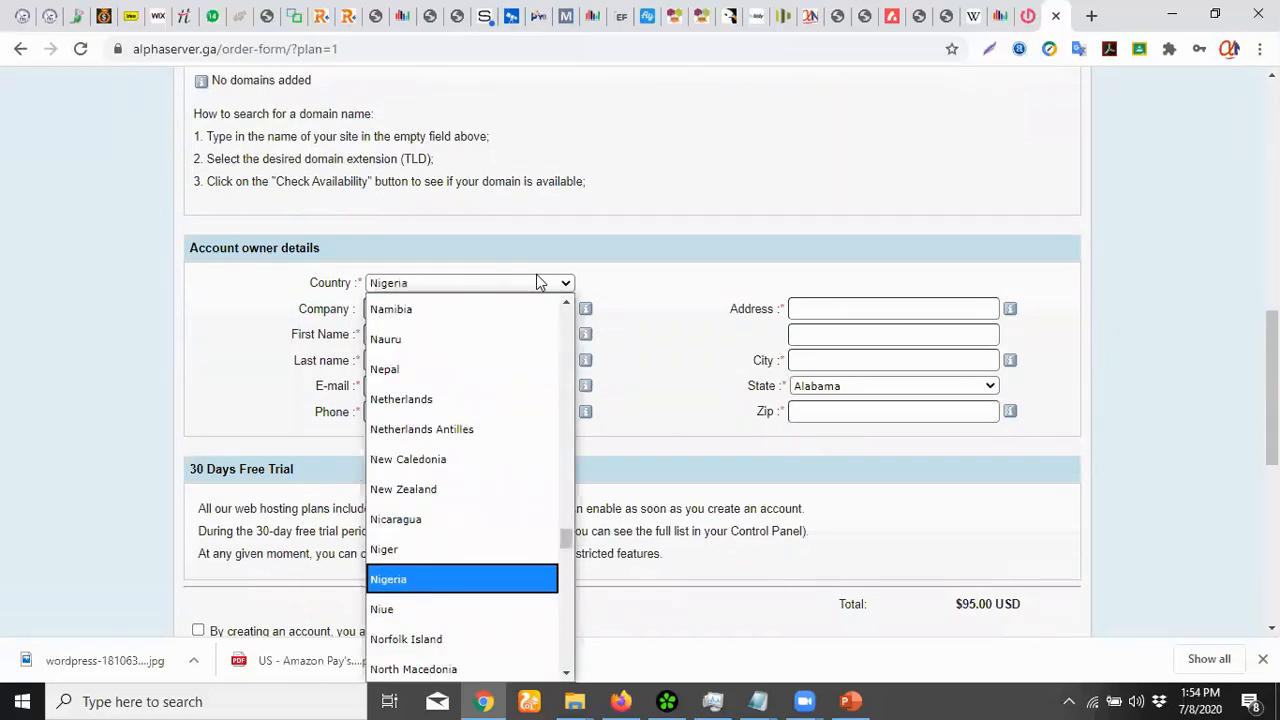
{"action": "key", "text": "Return"}
{"action": "left_click", "coordinate": [478, 331]}
{"action": "left_click", "coordinate": [478, 304]}
{"action": "left_click", "coordinate": [478, 305]}
{"action": "type", "text": "A"}
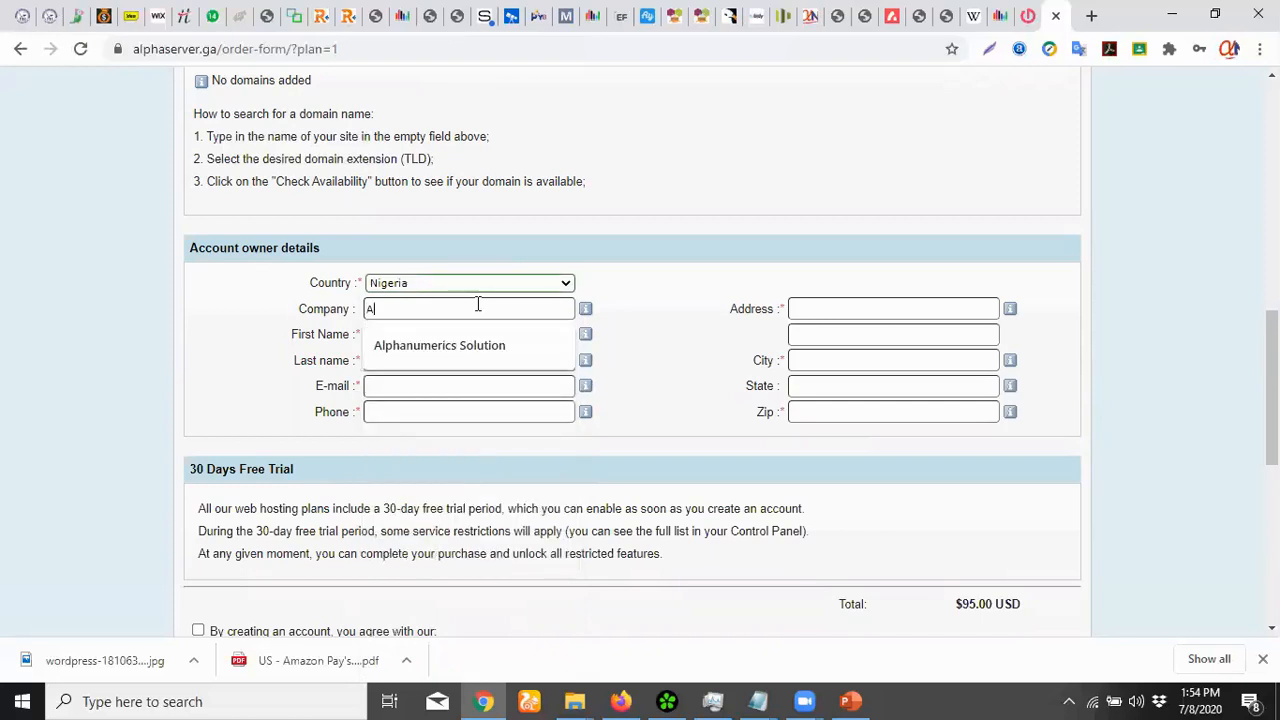
{"action": "type", "text": "pps Dev"}
{"action": "key", "text": "Tab"}
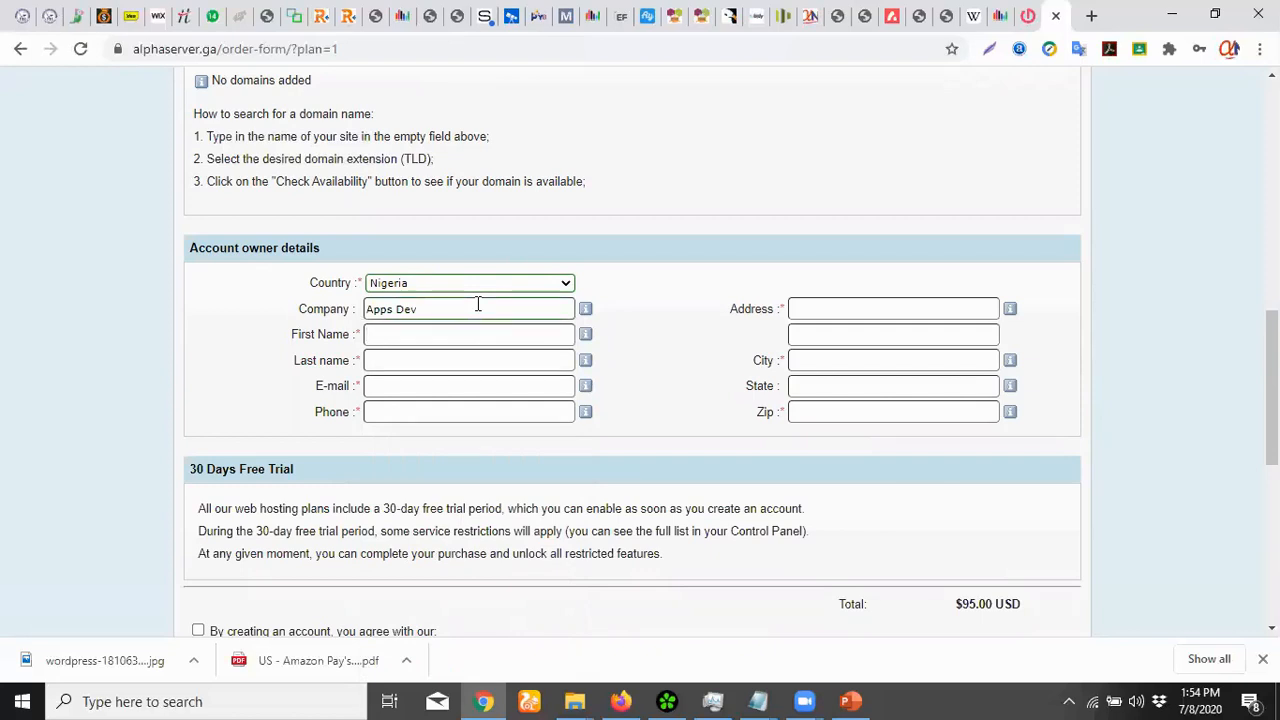
Fill in the account owner's first name, last name, e-mail address and phone number
{"action": "type", "text": "john"}
{"action": "key", "text": "Tab"}
{"action": "type", "text": "doe"}
{"action": "key", "text": "Tab"}
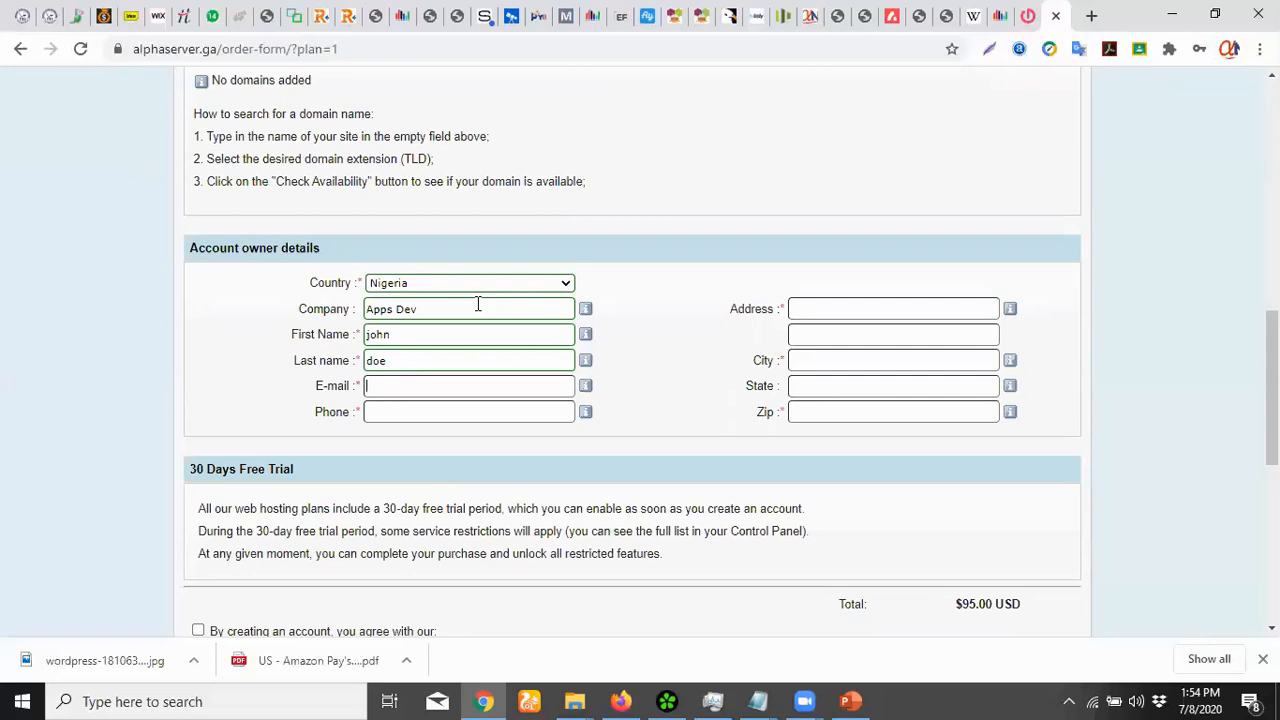
{"action": "type", "text": "t"}
{"action": "key", "text": "BackSpace"}
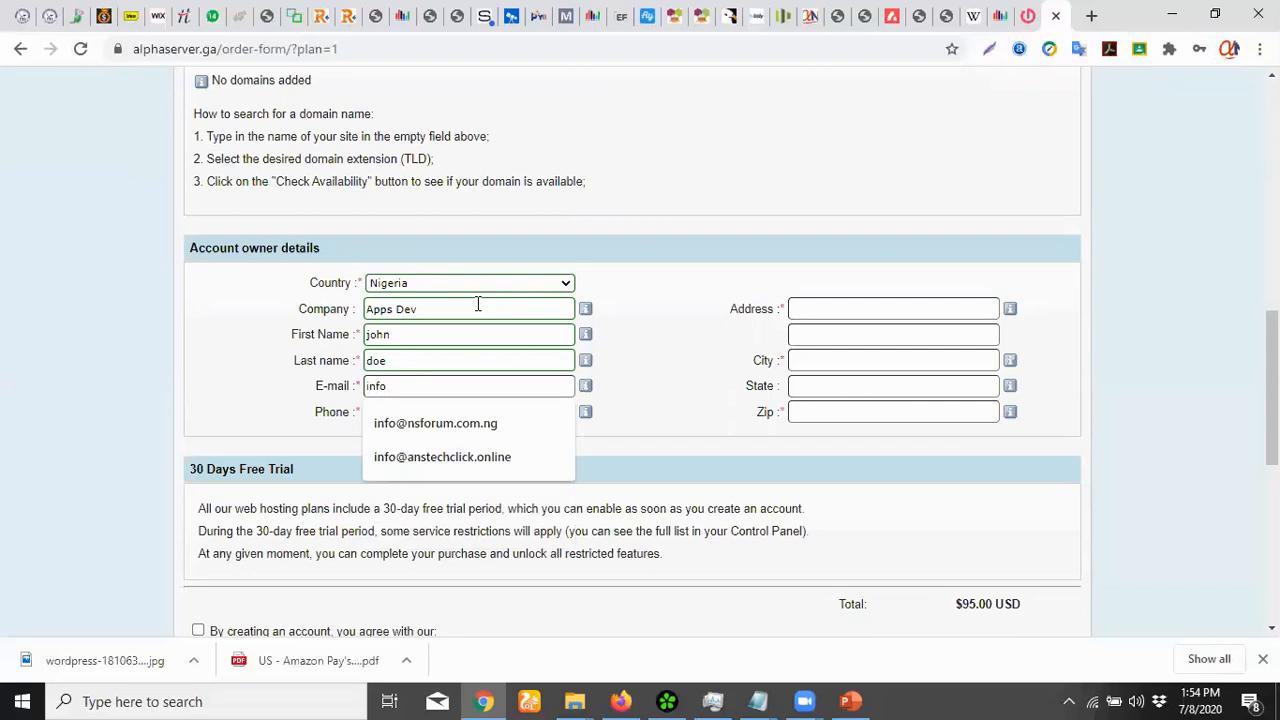
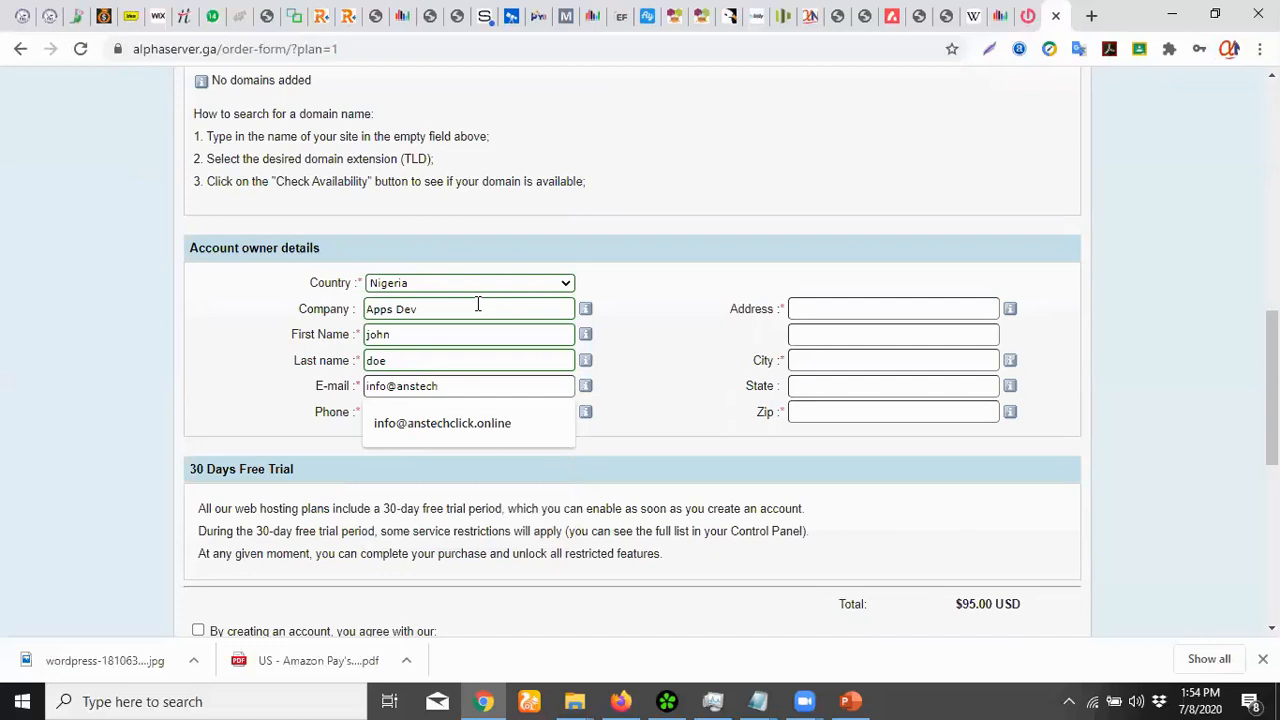
{"action": "key", "text": "Tab"}
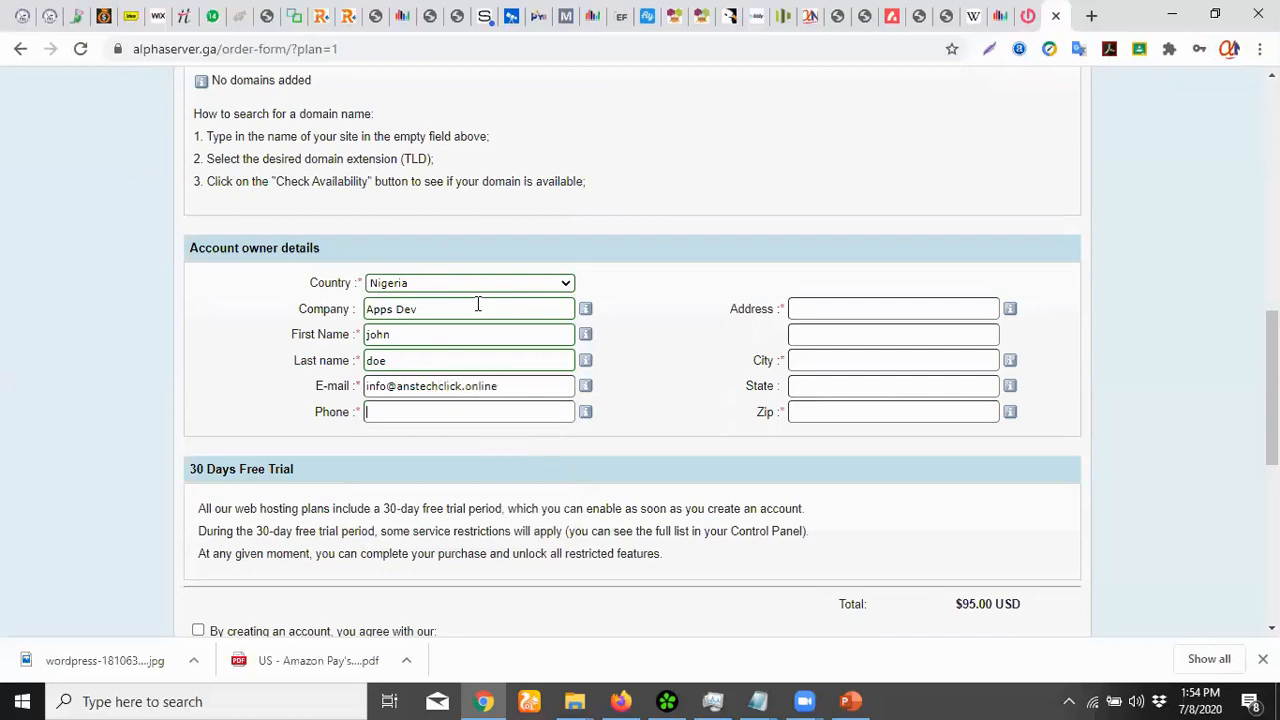
{"action": "type", "text": "89745521"}
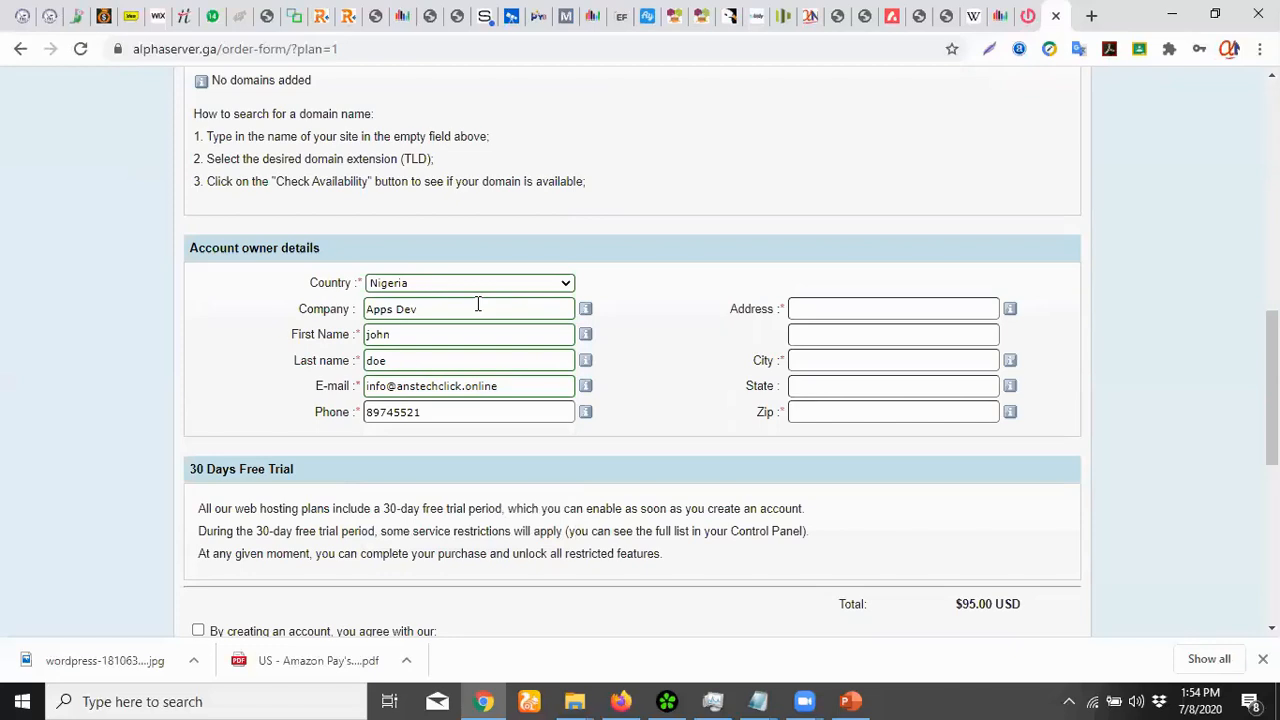
Enter the owner's street address, city and zip code
{"action": "left_click", "coordinate": [843, 309]}
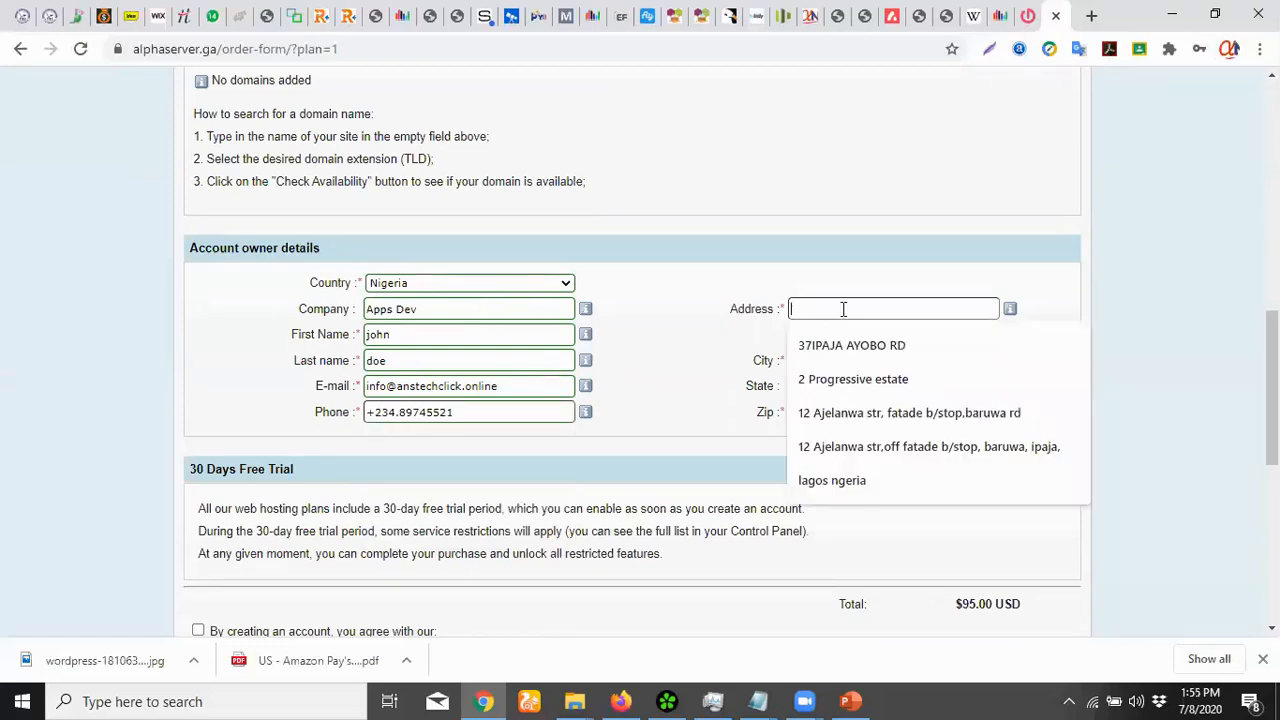
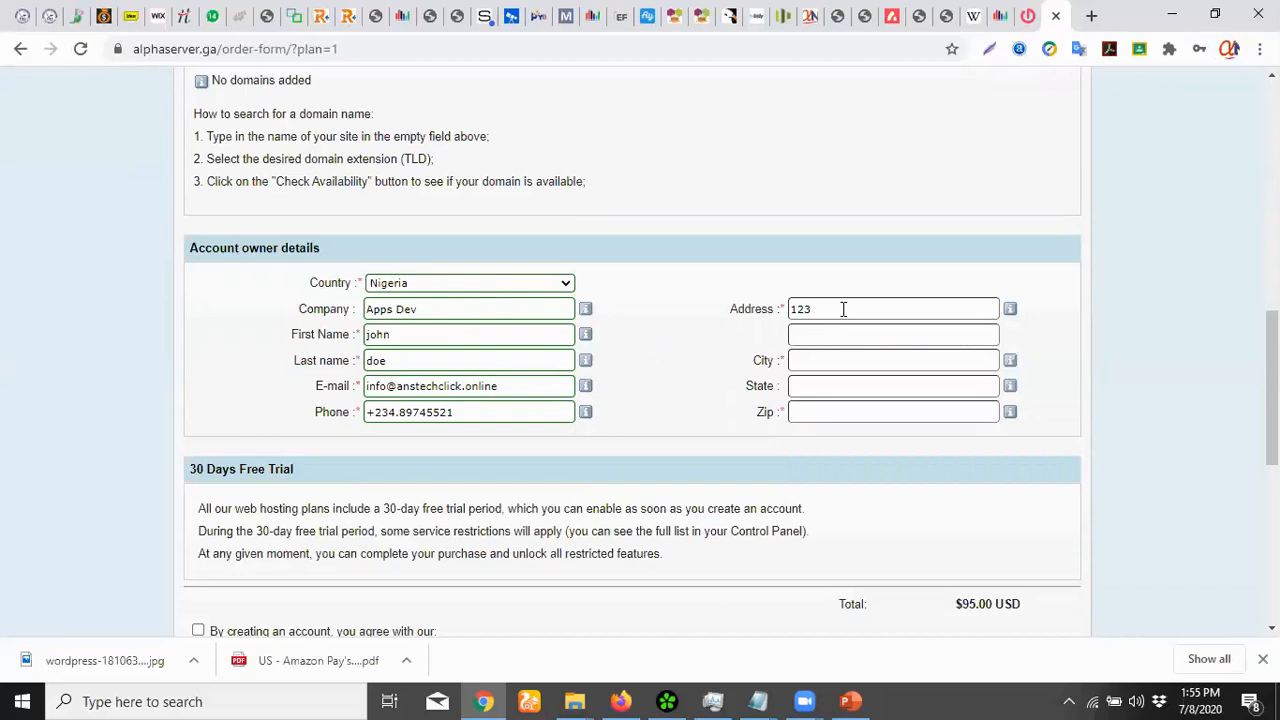
{"action": "key", "text": "Tab"}
{"action": "key", "text": "Tab"}
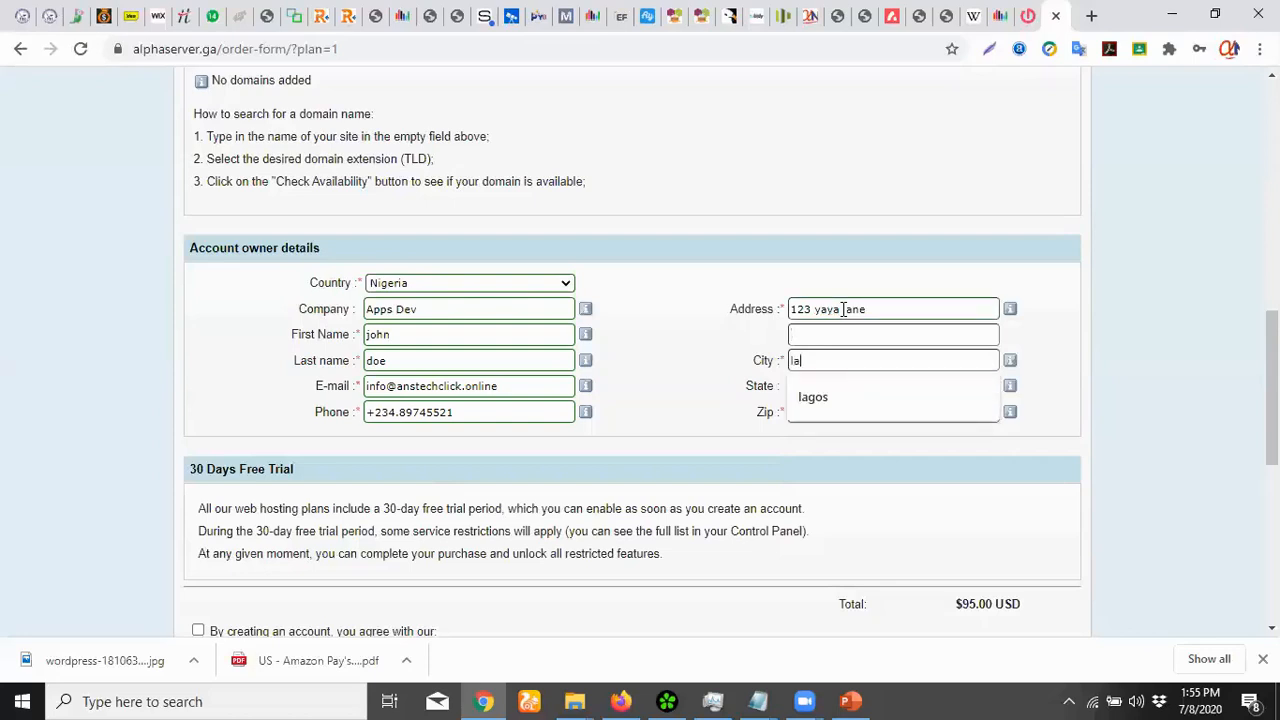
{"action": "key", "text": "Tab"}
{"action": "key", "text": "Tab"}
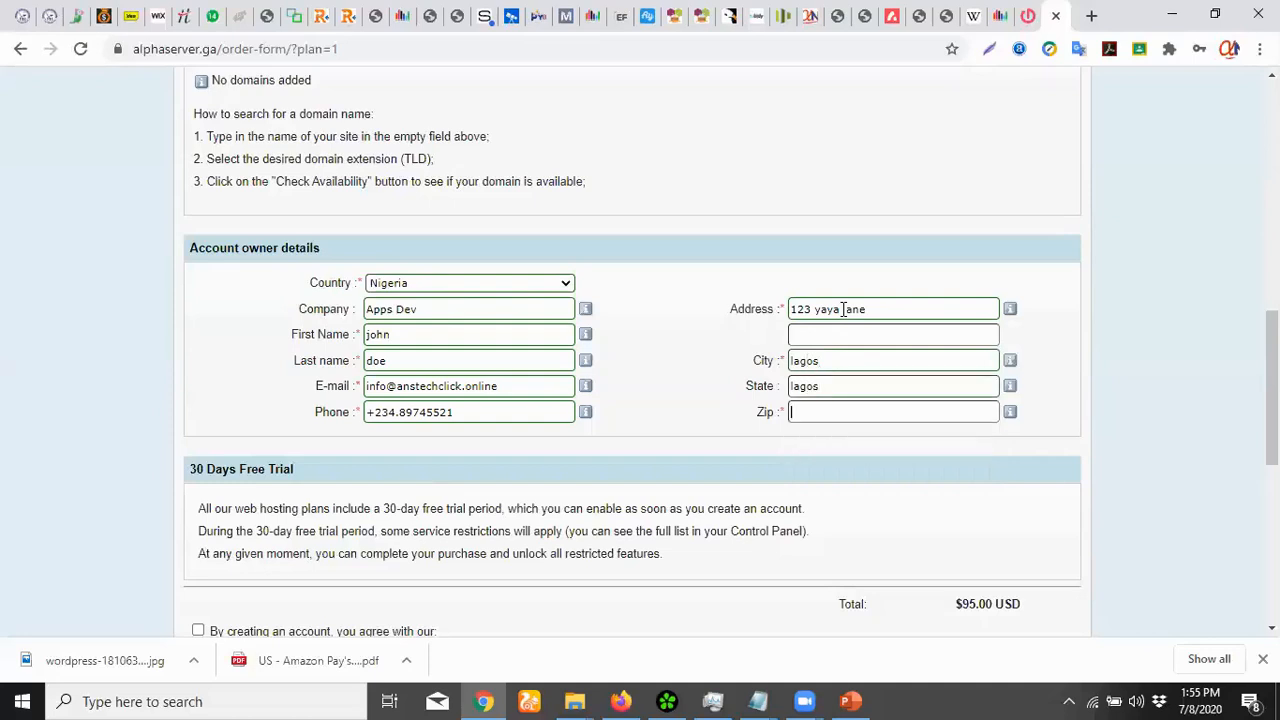
Accept the terms and conditions
{"action": "scroll", "coordinate": [605, 370], "scroll_direction": "down", "scroll_amount": 3}
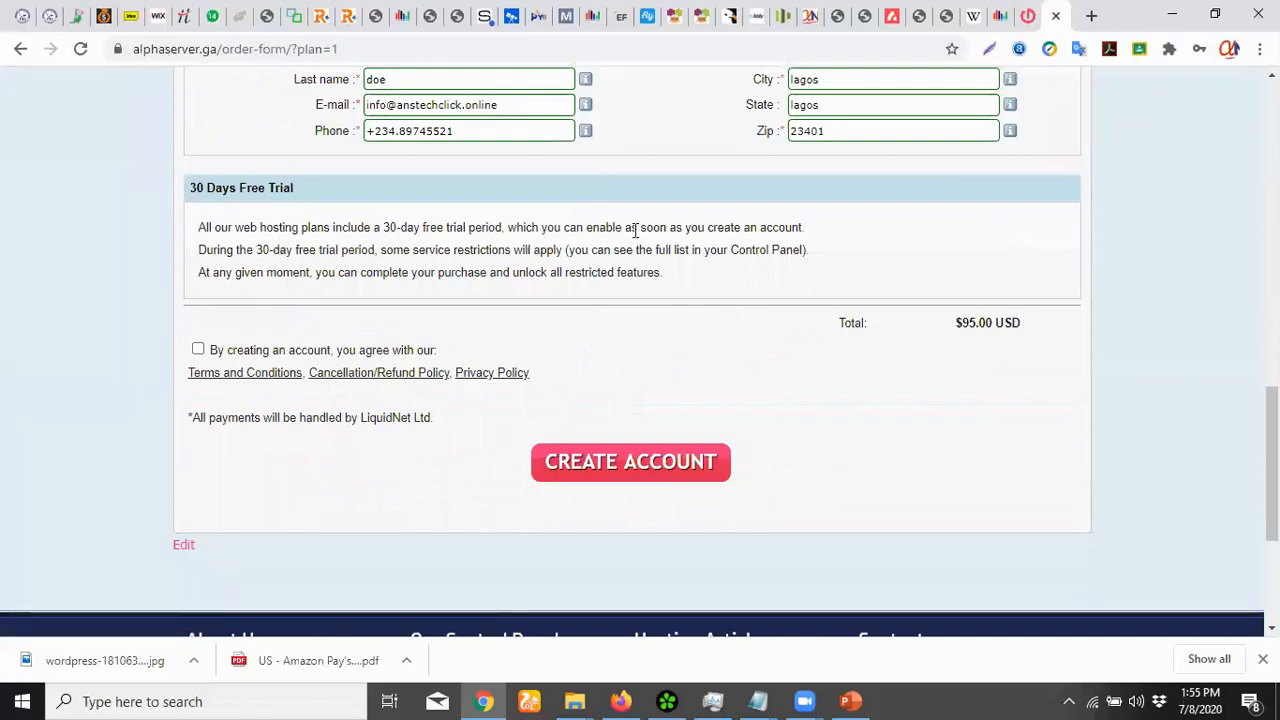
{"action": "left_click", "coordinate": [197, 350]}
{"action": "scroll", "coordinate": [527, 389], "scroll_direction": "up", "scroll_amount": 1}
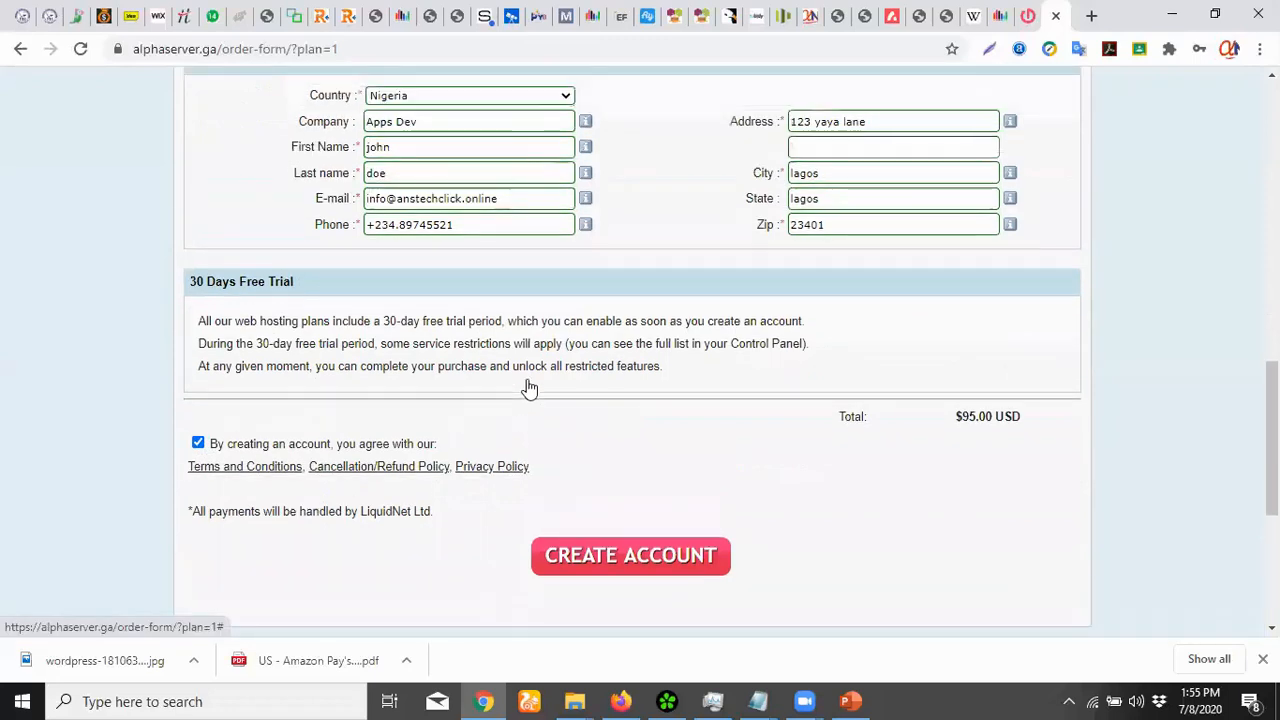
{"action": "scroll", "coordinate": [529, 388], "scroll_direction": "up", "scroll_amount": 3}
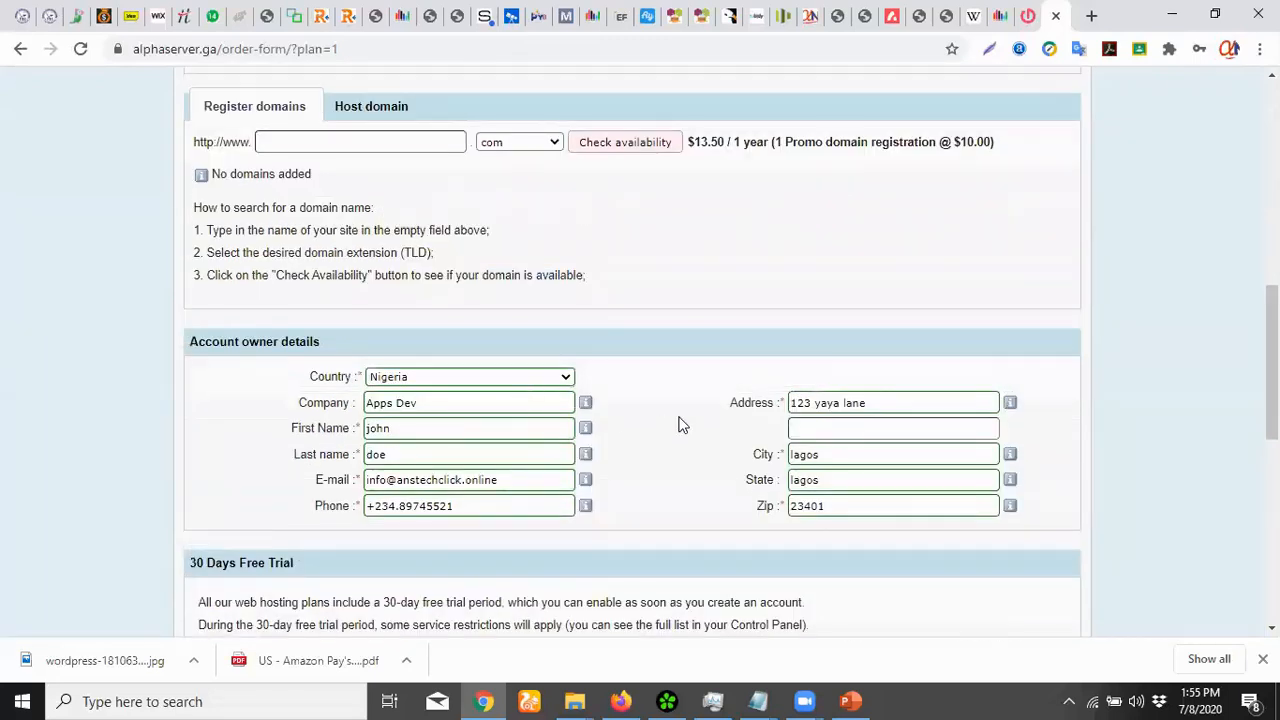
{"action": "scroll", "coordinate": [679, 424], "scroll_direction": "down", "scroll_amount": 5}
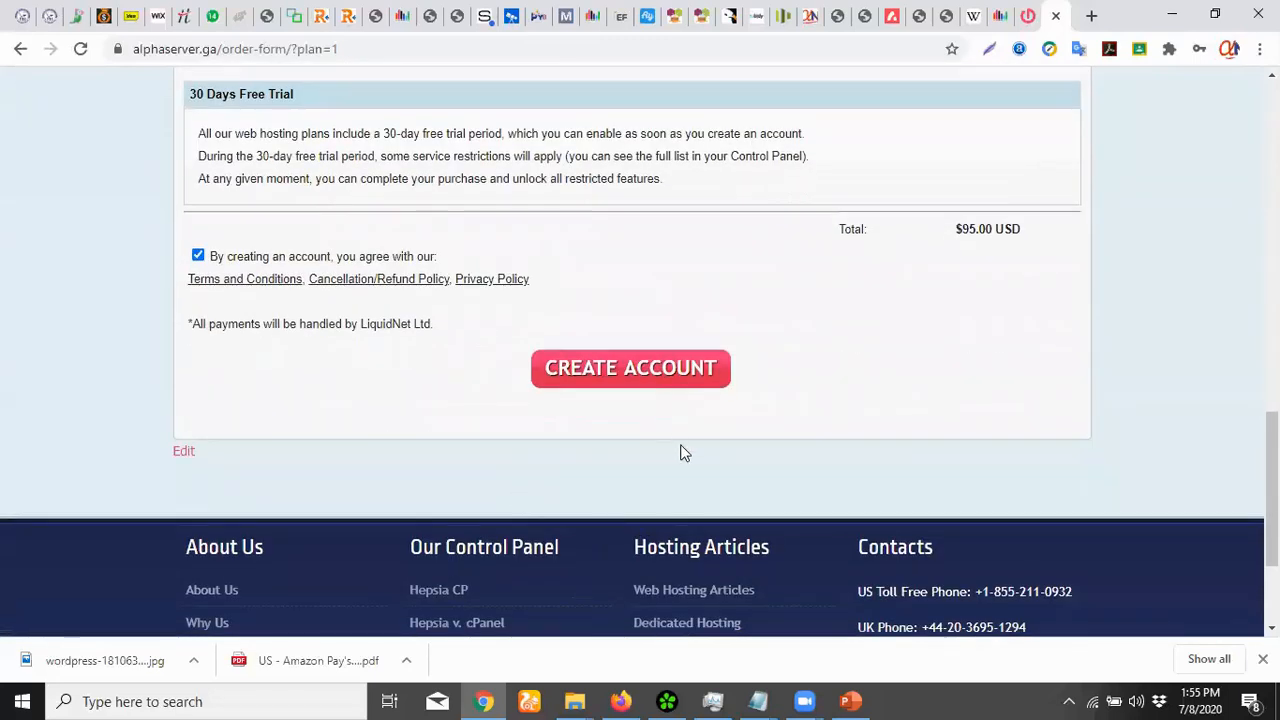
Submit the order, then replace the Control Panel password with a new strong one
{"action": "left_click", "coordinate": [624, 384]}
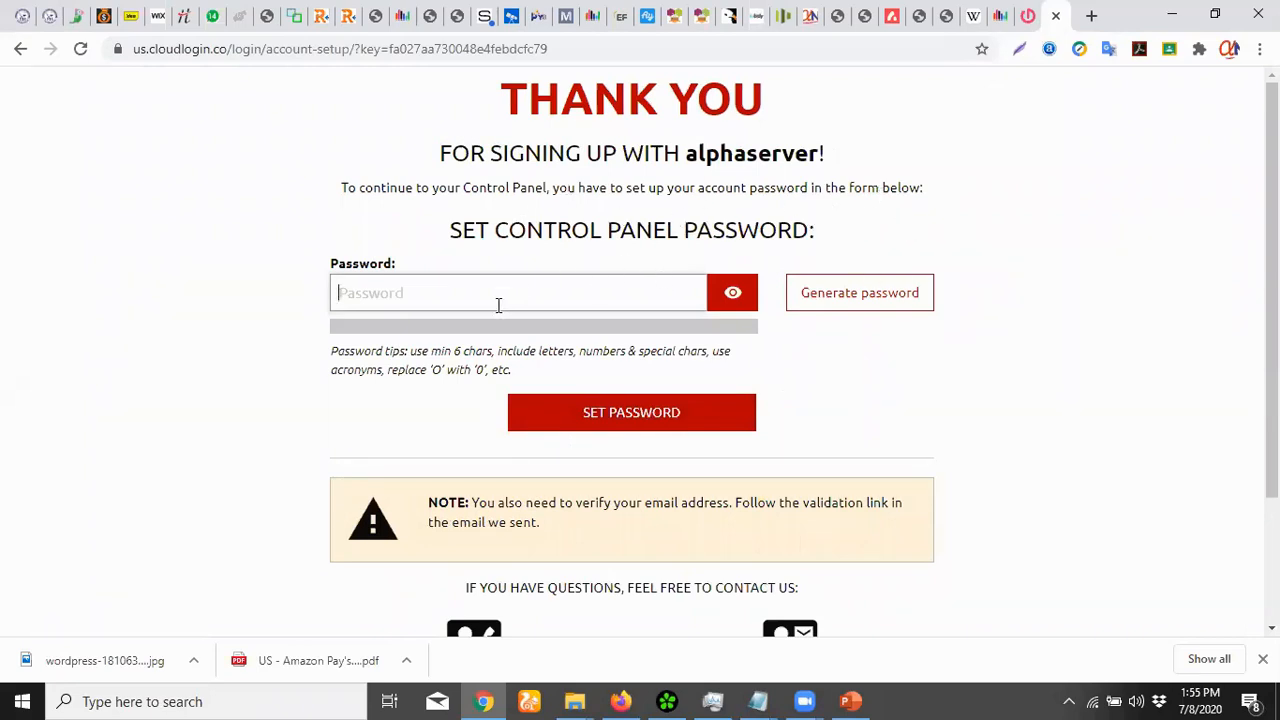
{"action": "type", "text": "•"}
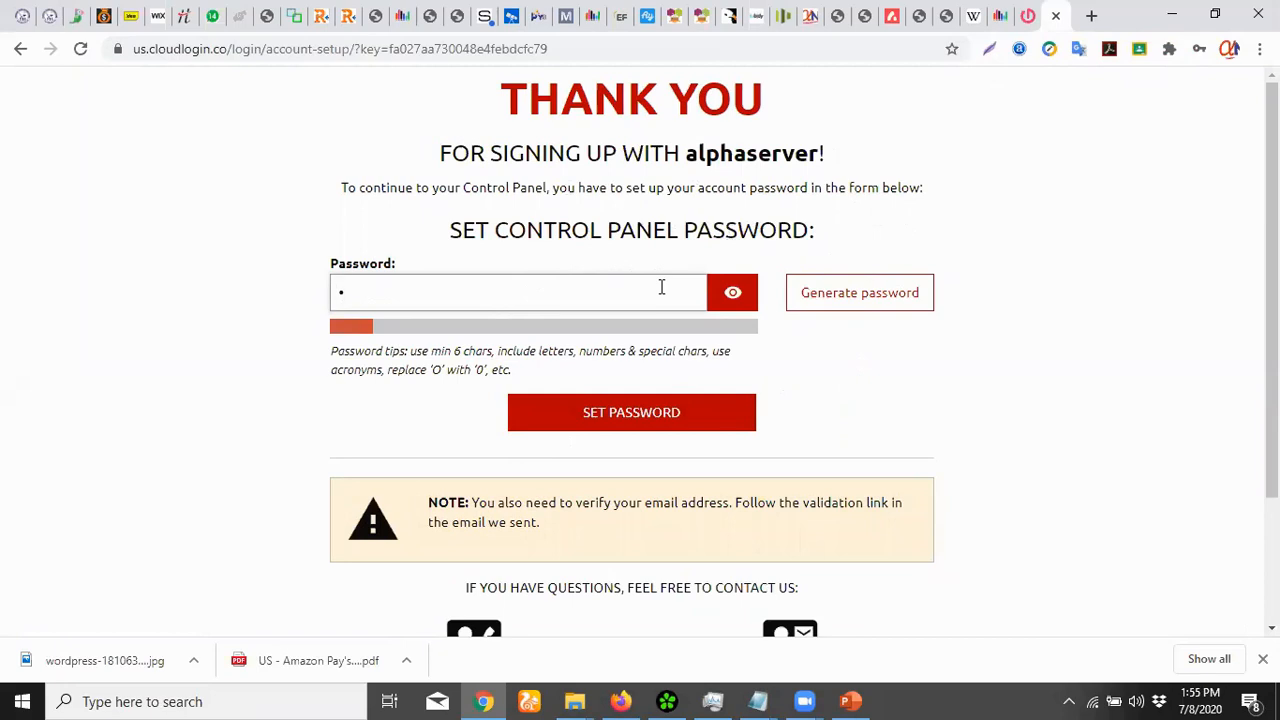
{"action": "key", "text": "BackSpace"}
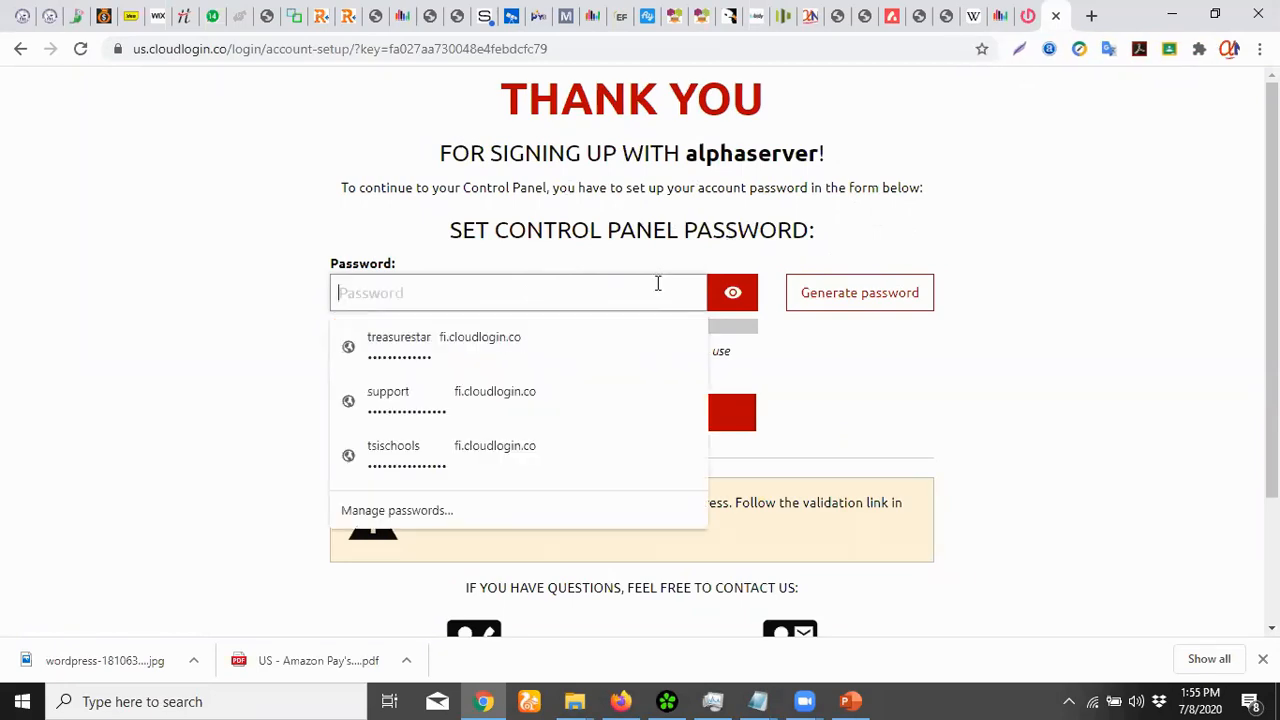
{"action": "type", "text": "••••••"}
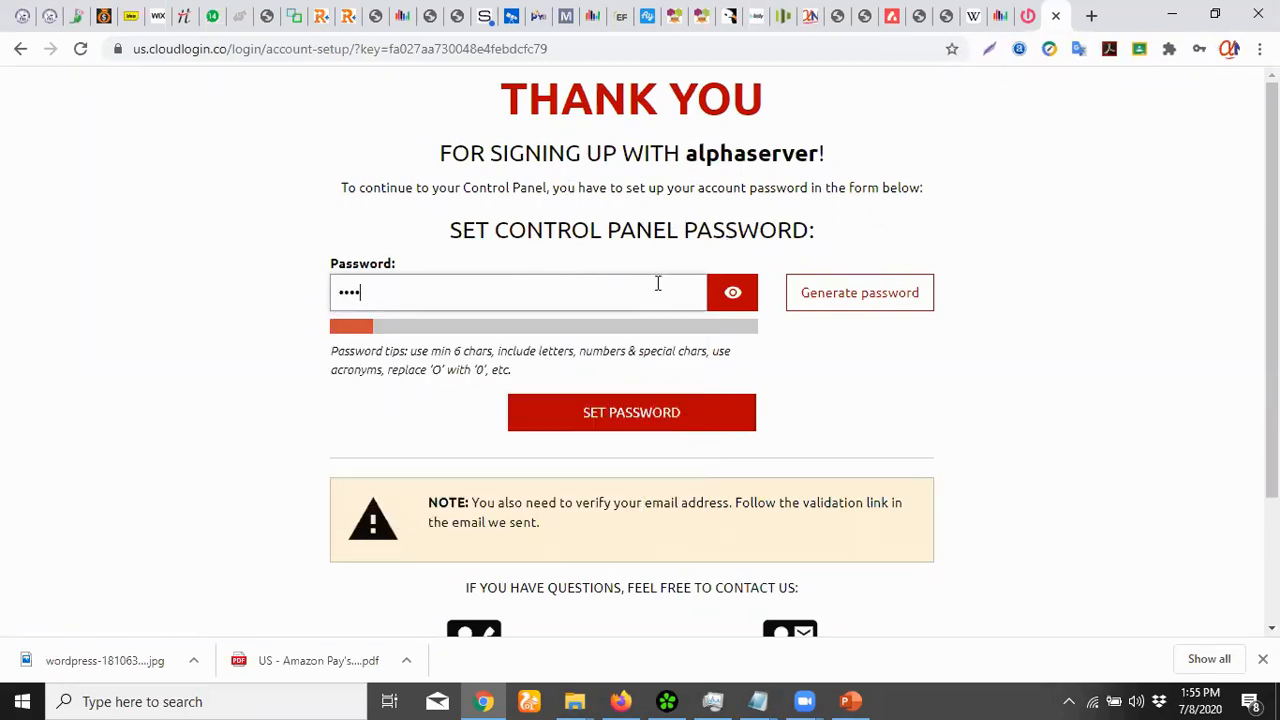
{"action": "type", "text": "••••"}
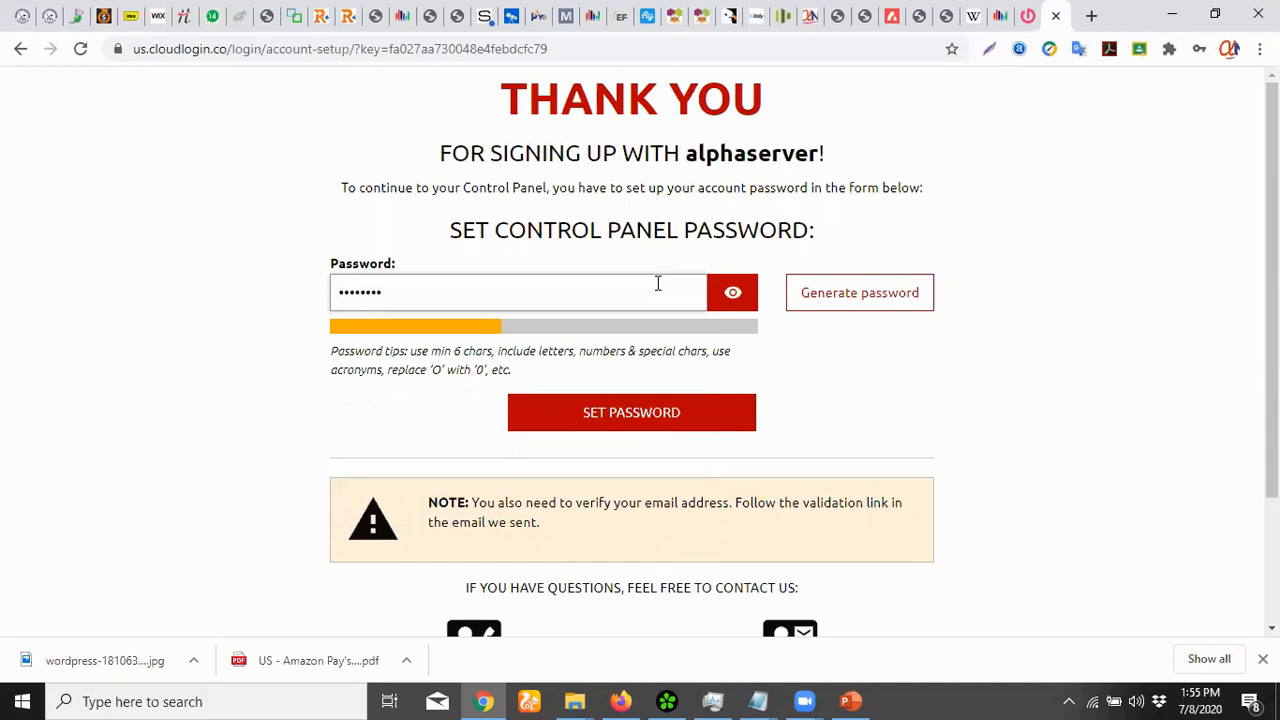
{"action": "type", "text": "••••"}
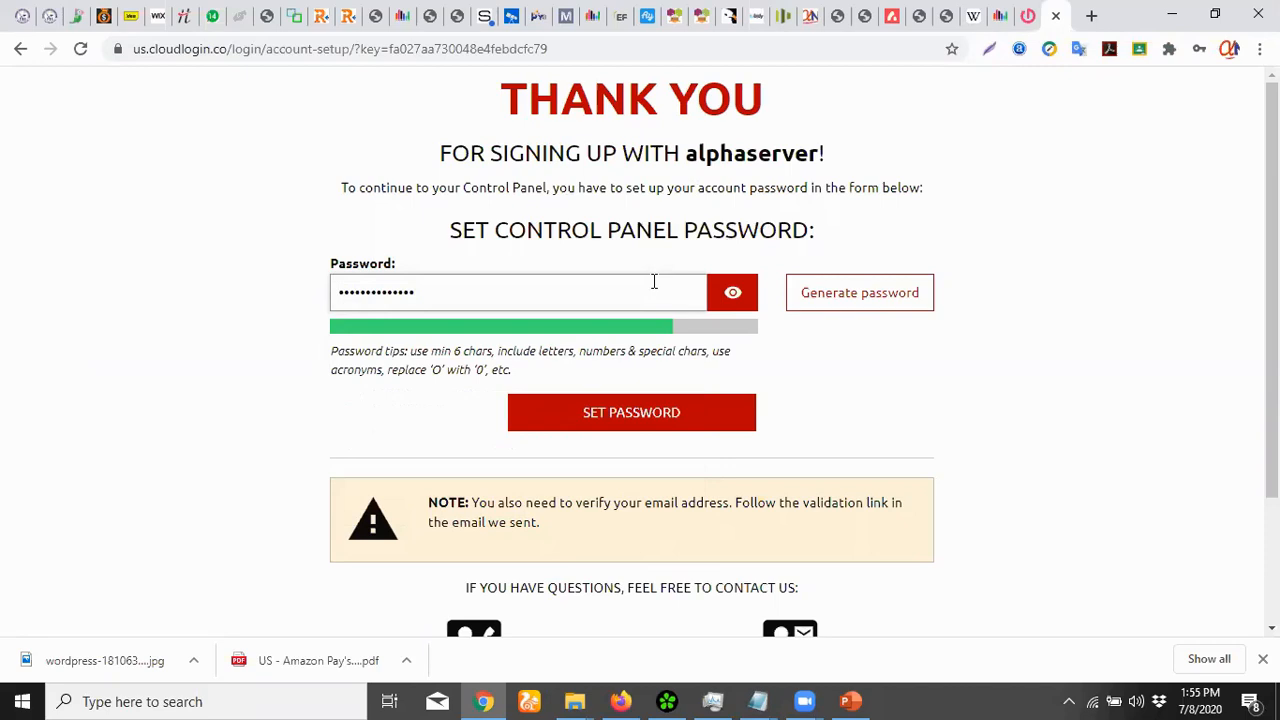
Save the control panel password, decline Chrome's password update, and start the 30-day trial
{"action": "left_click", "coordinate": [637, 425]}
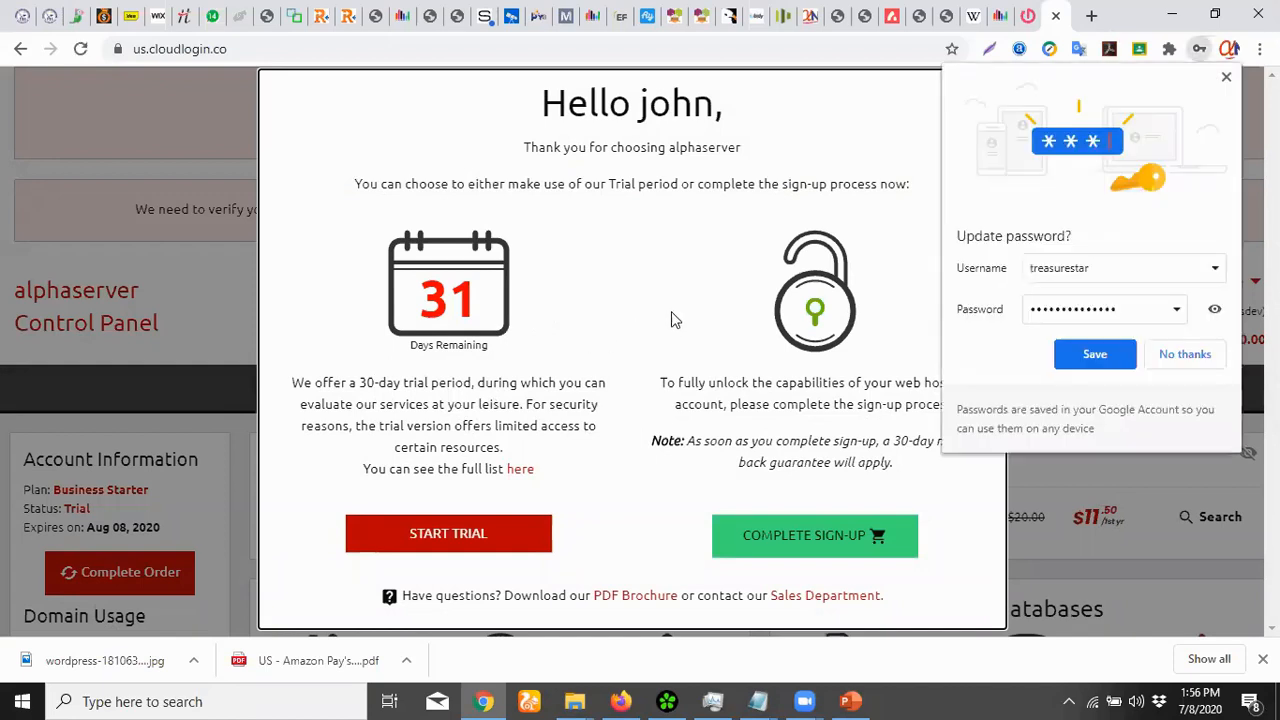
{"action": "left_click", "coordinate": [1178, 366]}
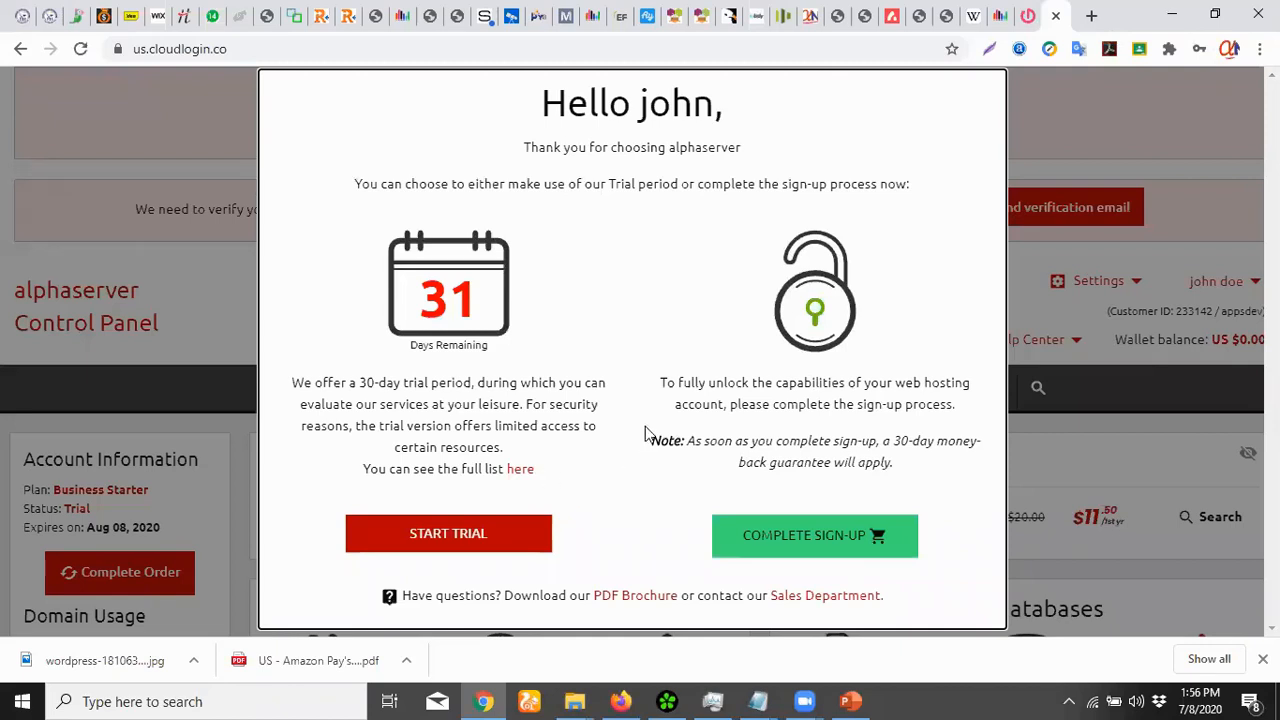
{"action": "left_click", "coordinate": [467, 533]}
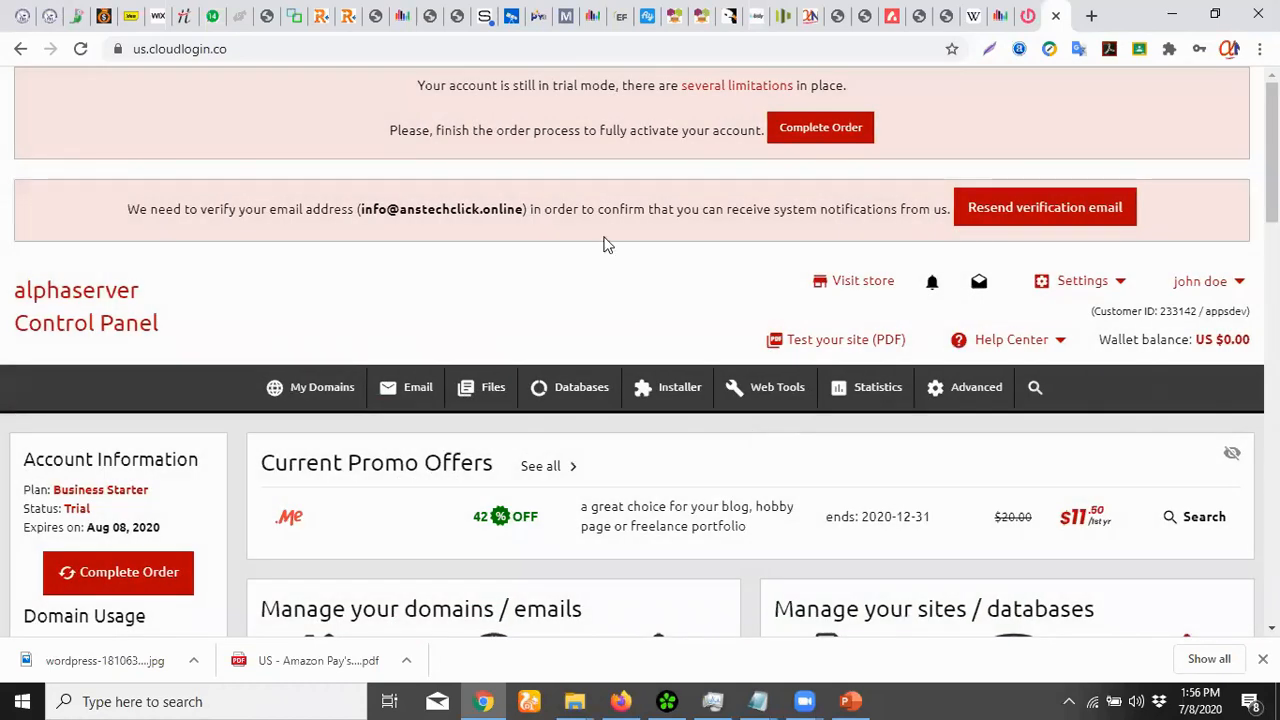
{"action": "left_click_drag", "start_coordinate": [416, 85], "coordinate": [849, 88]}
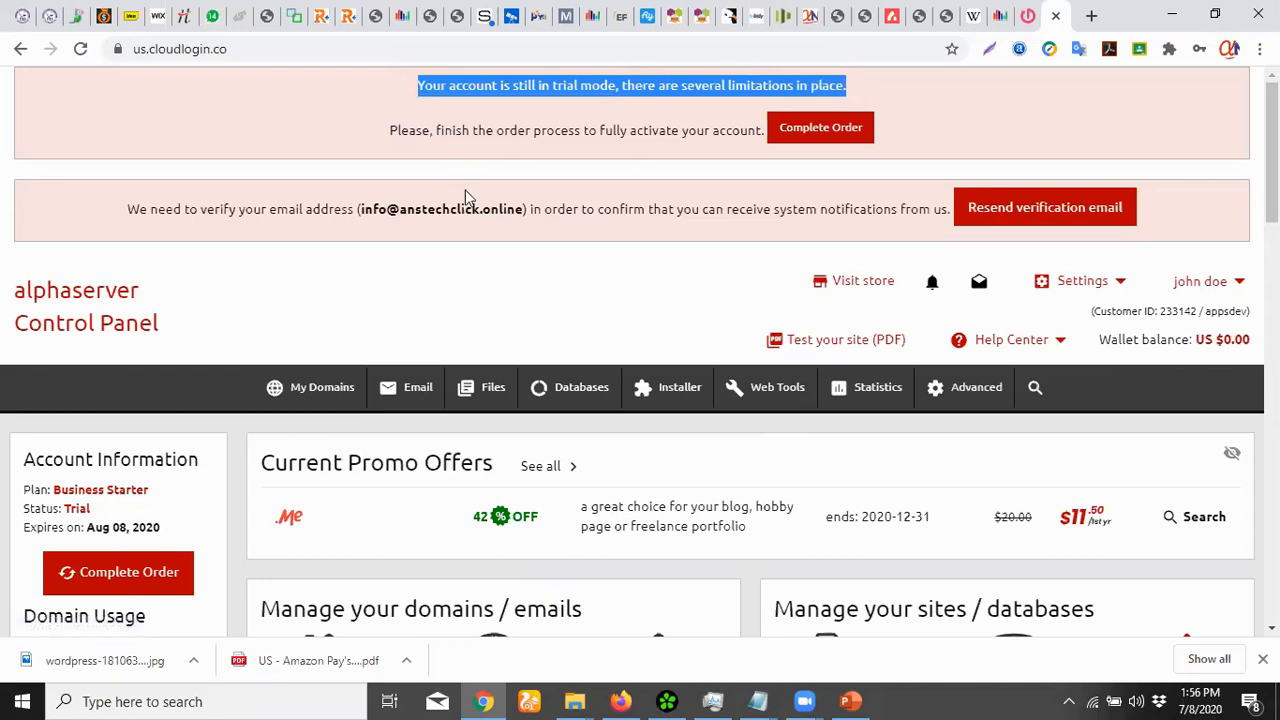
{"action": "scroll", "coordinate": [466, 200], "scroll_direction": "down", "scroll_amount": 8}
{"action": "scroll", "coordinate": [478, 255], "scroll_direction": "up", "scroll_amount": 1}
{"action": "scroll", "coordinate": [478, 260], "scroll_direction": "up", "scroll_amount": 10}
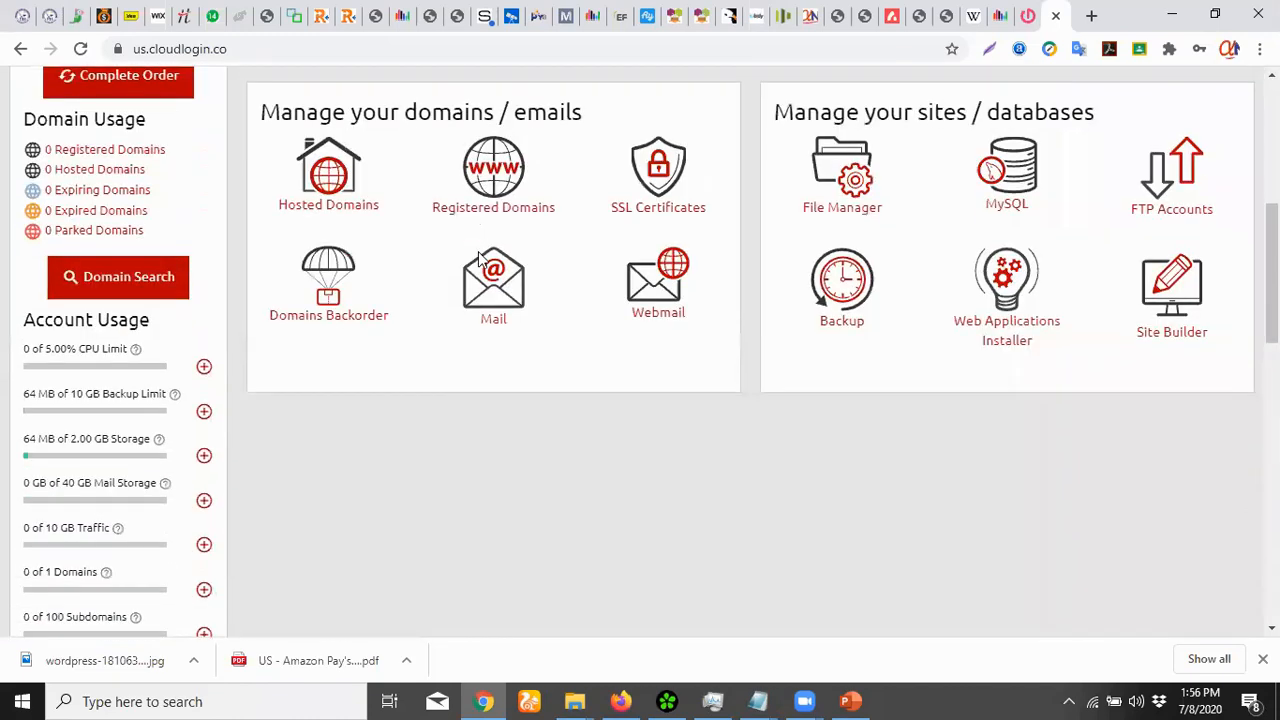
{"action": "scroll", "coordinate": [603, 297], "scroll_direction": "down", "scroll_amount": 10}
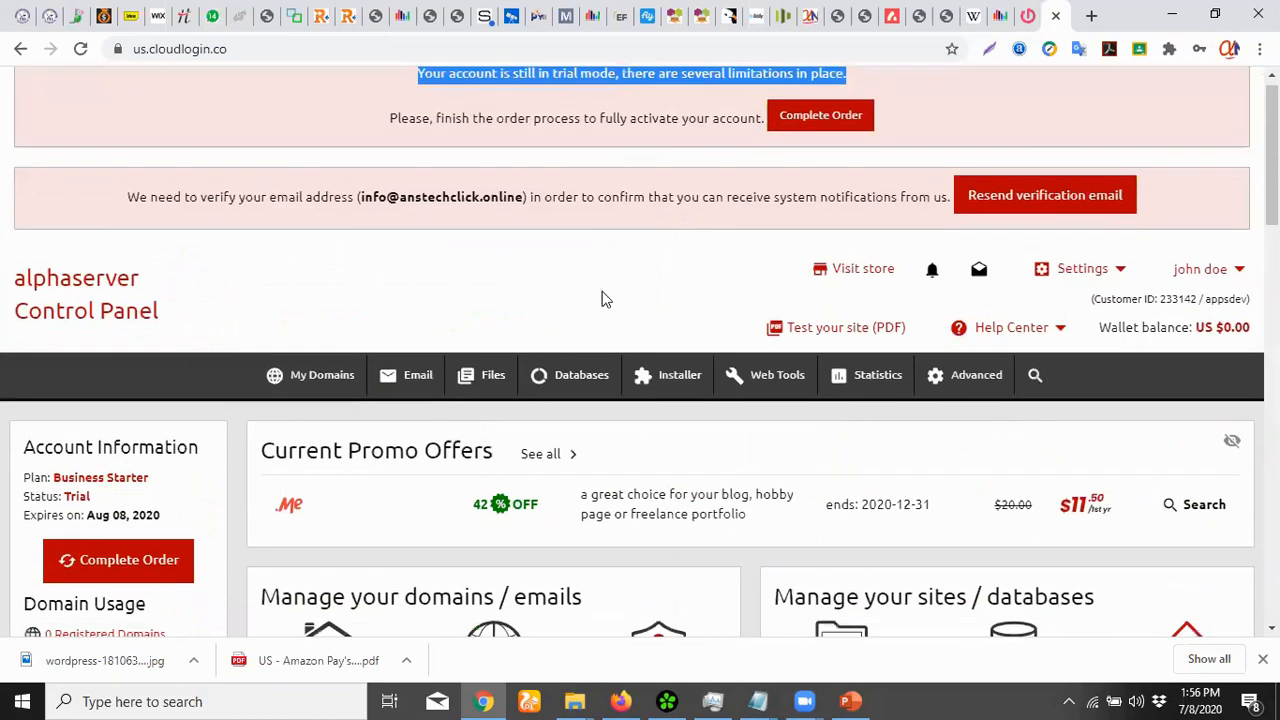
{"action": "scroll", "coordinate": [603, 297], "scroll_direction": "up", "scroll_amount": 10}
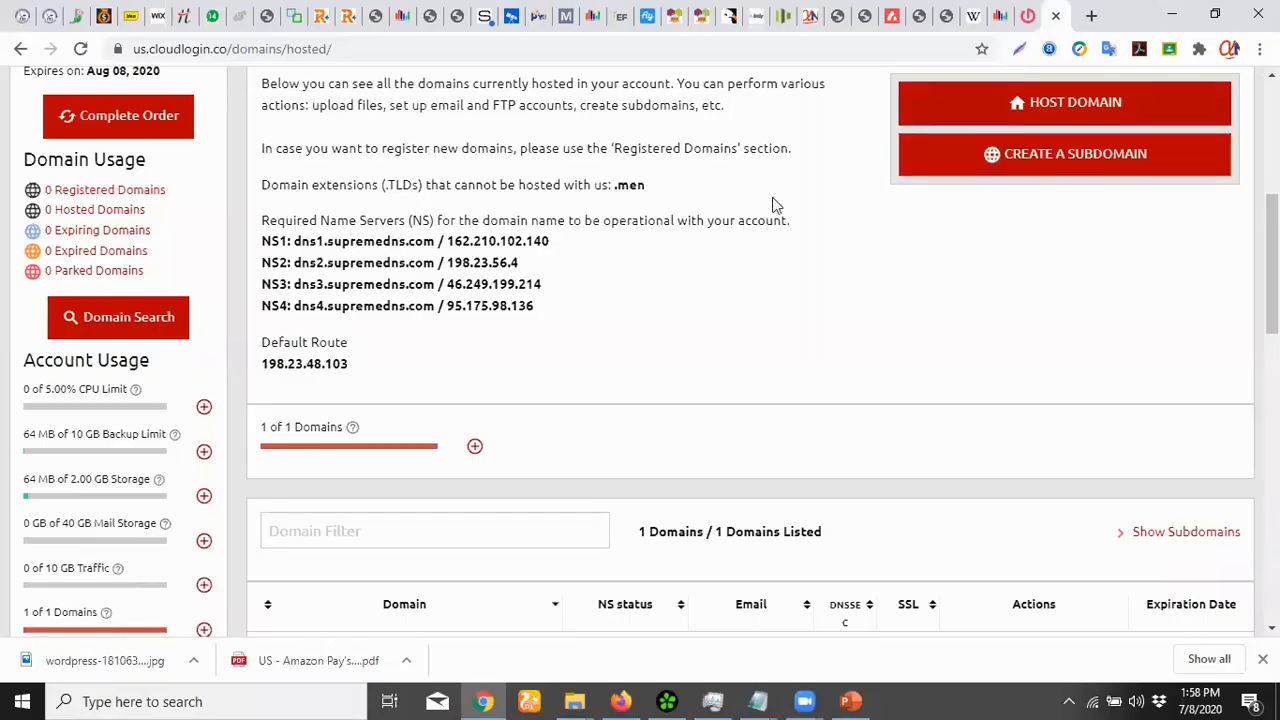
Review the four NS1–NS4 name server records on the Hosted Domains page
{"action": "scroll", "coordinate": [607, 295], "scroll_direction": "up", "scroll_amount": 3}
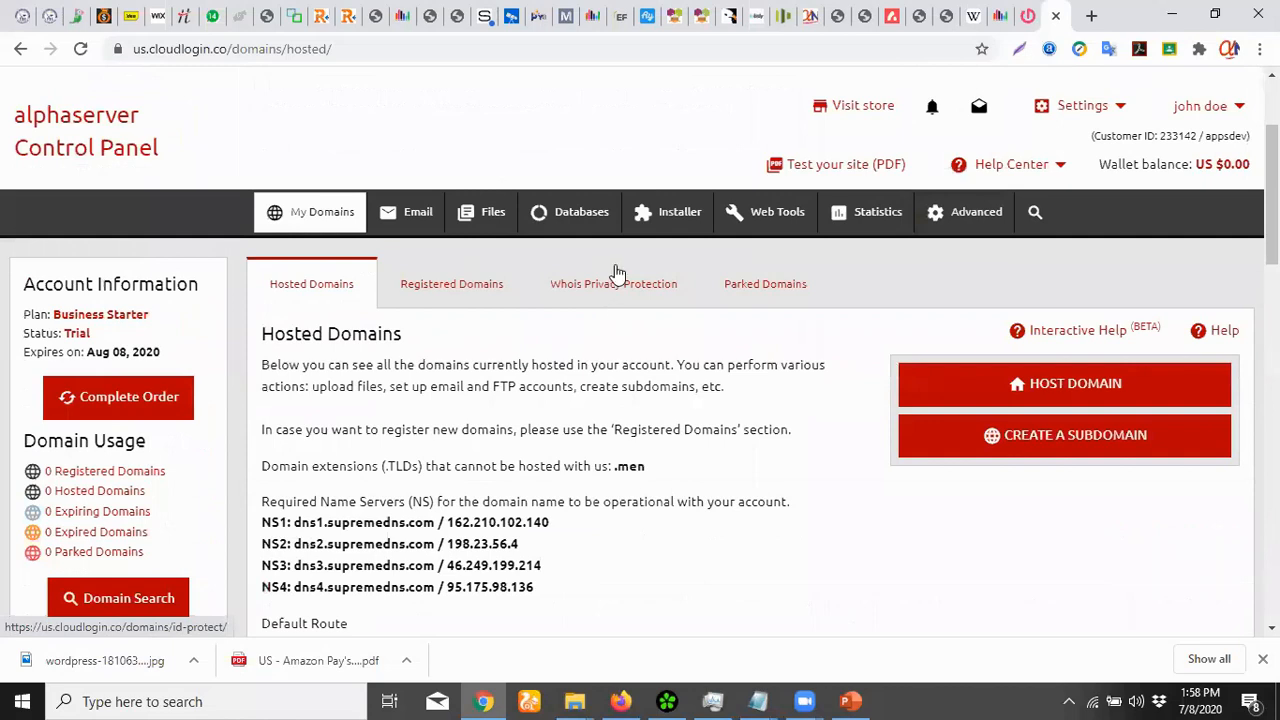
{"action": "scroll", "coordinate": [612, 275], "scroll_direction": "down", "scroll_amount": 1}
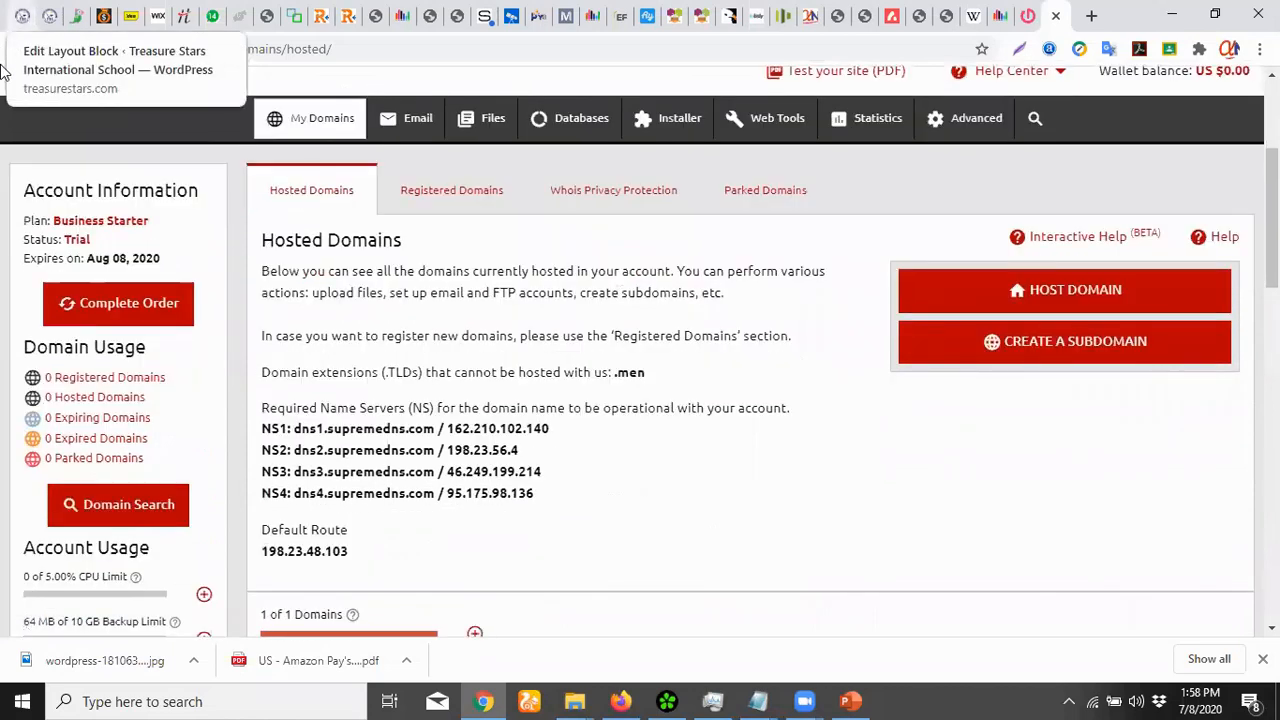
{"action": "scroll", "coordinate": [455, 290], "scroll_direction": "down", "scroll_amount": 3}
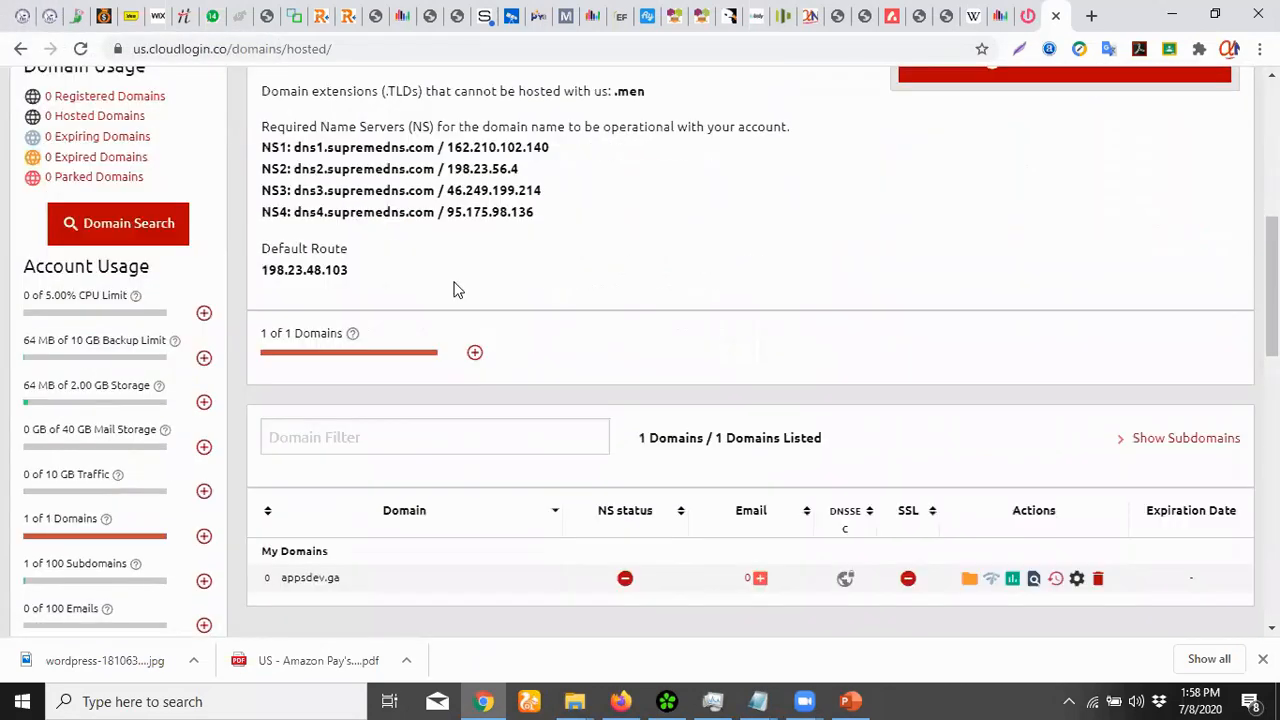
{"action": "scroll", "coordinate": [456, 288], "scroll_direction": "up", "scroll_amount": 3}
{"action": "scroll", "coordinate": [457, 288], "scroll_direction": "down", "scroll_amount": 3}
{"action": "scroll", "coordinate": [463, 471], "scroll_direction": "up", "scroll_amount": 3}
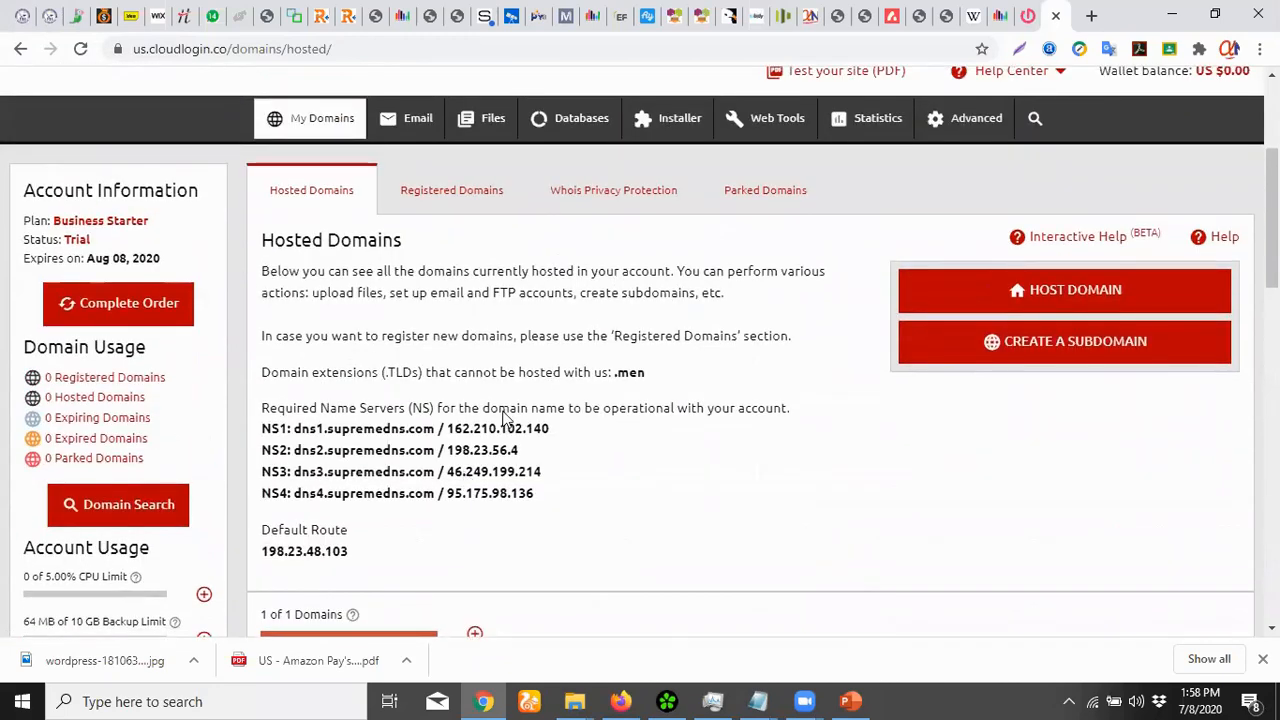
{"action": "scroll", "coordinate": [492, 426], "scroll_direction": "down", "scroll_amount": 1}
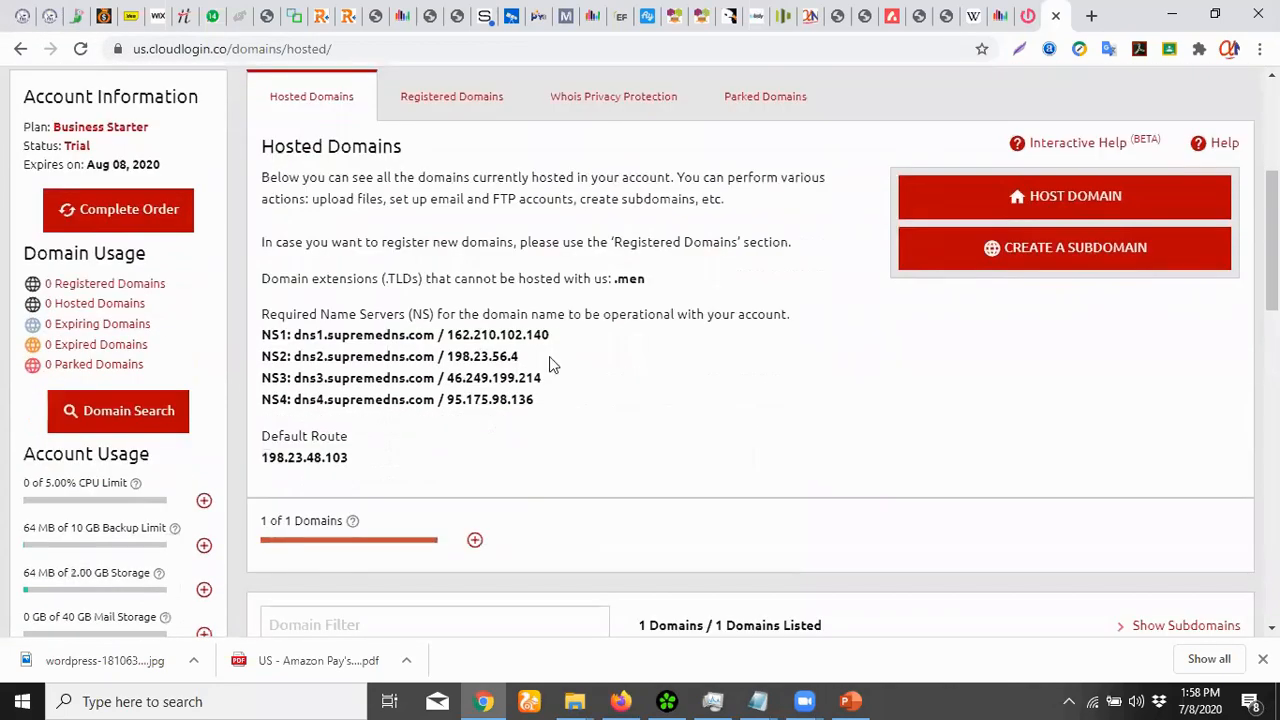
{"action": "left_click_drag", "start_coordinate": [558, 337], "coordinate": [261, 336]}
{"action": "left_click_drag", "start_coordinate": [538, 358], "coordinate": [260, 357]}
{"action": "left_click_drag", "start_coordinate": [545, 380], "coordinate": [262, 380]}
{"action": "left_click_drag", "start_coordinate": [558, 402], "coordinate": [260, 403]}
{"action": "left_click", "coordinate": [492, 372]}
Highlight the ns1.supremedns.com name server
{"action": "left_click_drag", "start_coordinate": [302, 335], "coordinate": [440, 336]}
{"action": "scroll", "coordinate": [612, 395], "scroll_direction": "up", "scroll_amount": 2}
{"action": "scroll", "coordinate": [612, 395], "scroll_direction": "down", "scroll_amount": 2}
{"action": "scroll", "coordinate": [519, 395], "scroll_direction": "down", "scroll_amount": 3}
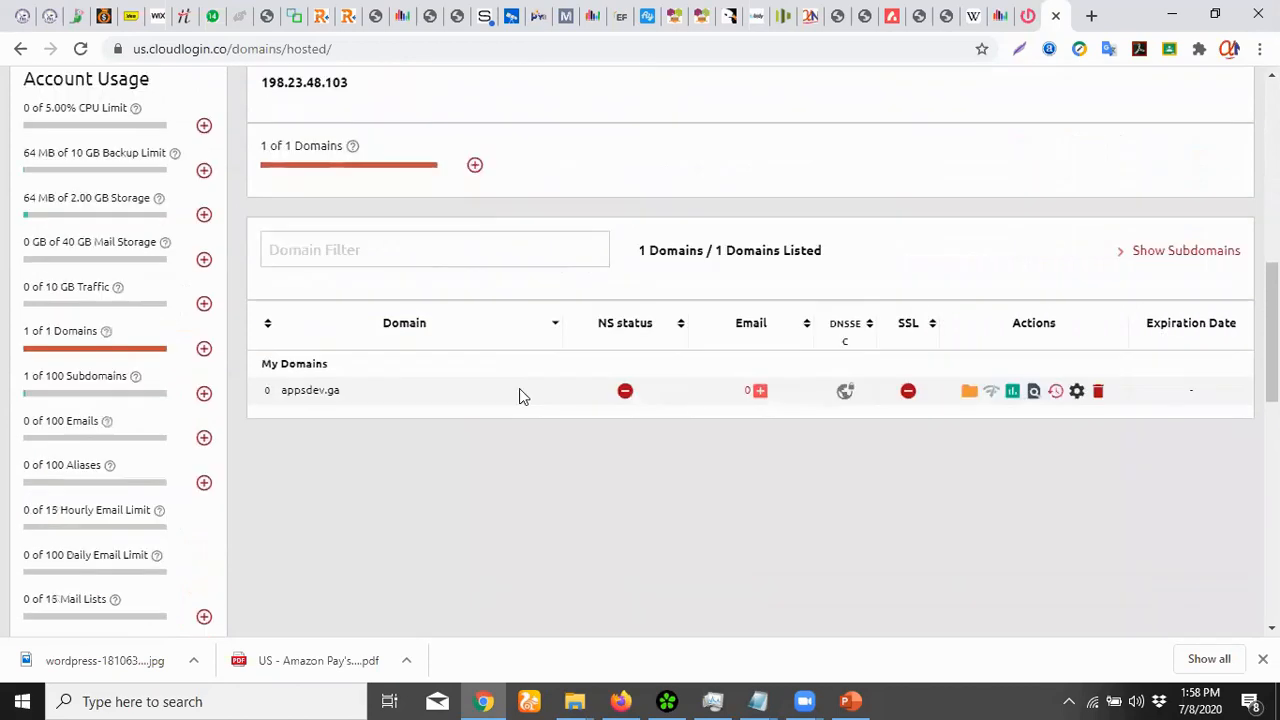
{"action": "mouse_move", "coordinate": [354, 406]}
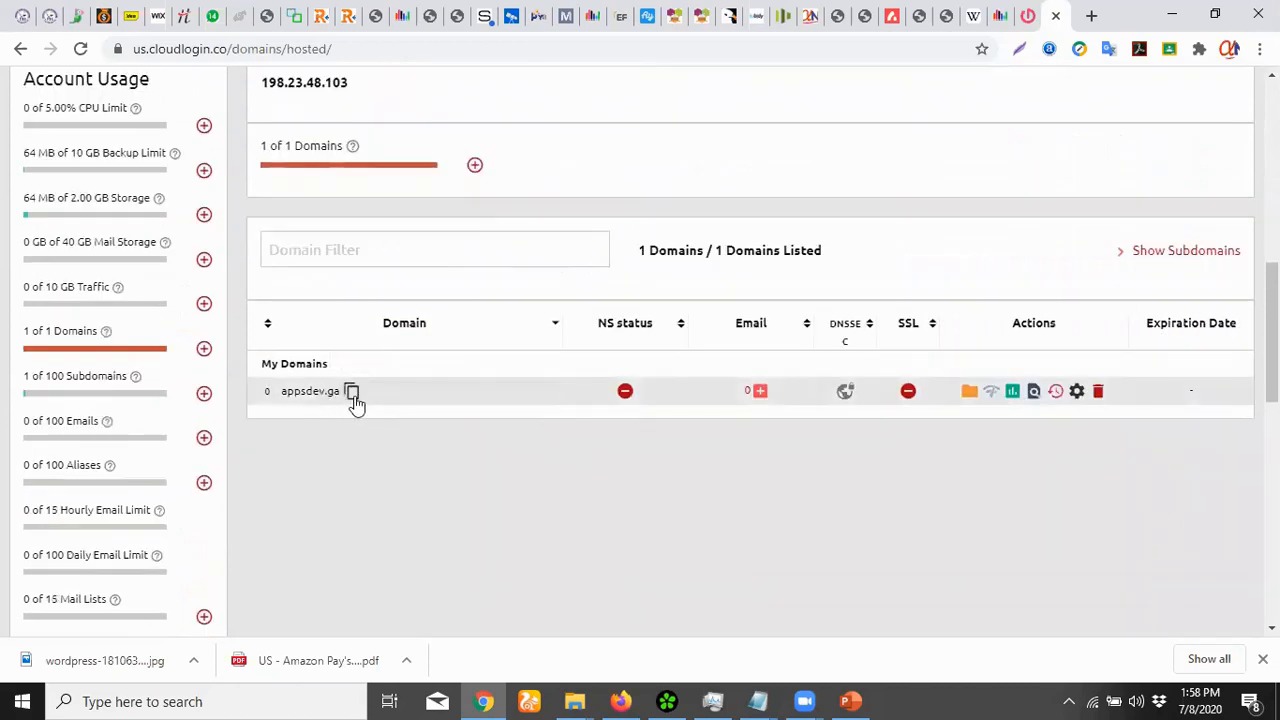
Copy appsdev.ga and load it in a new tab, then return to Hosted Domains
{"action": "left_click", "coordinate": [353, 397]}
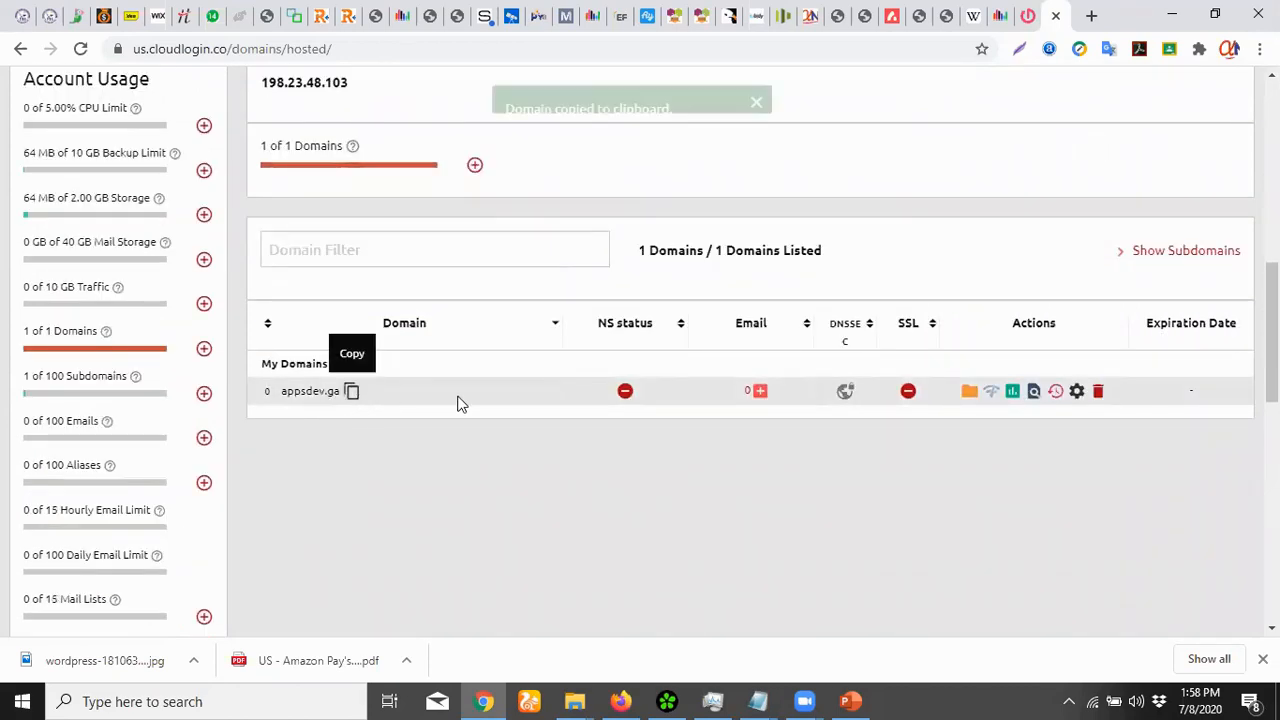
{"action": "left_click", "coordinate": [1090, 18]}
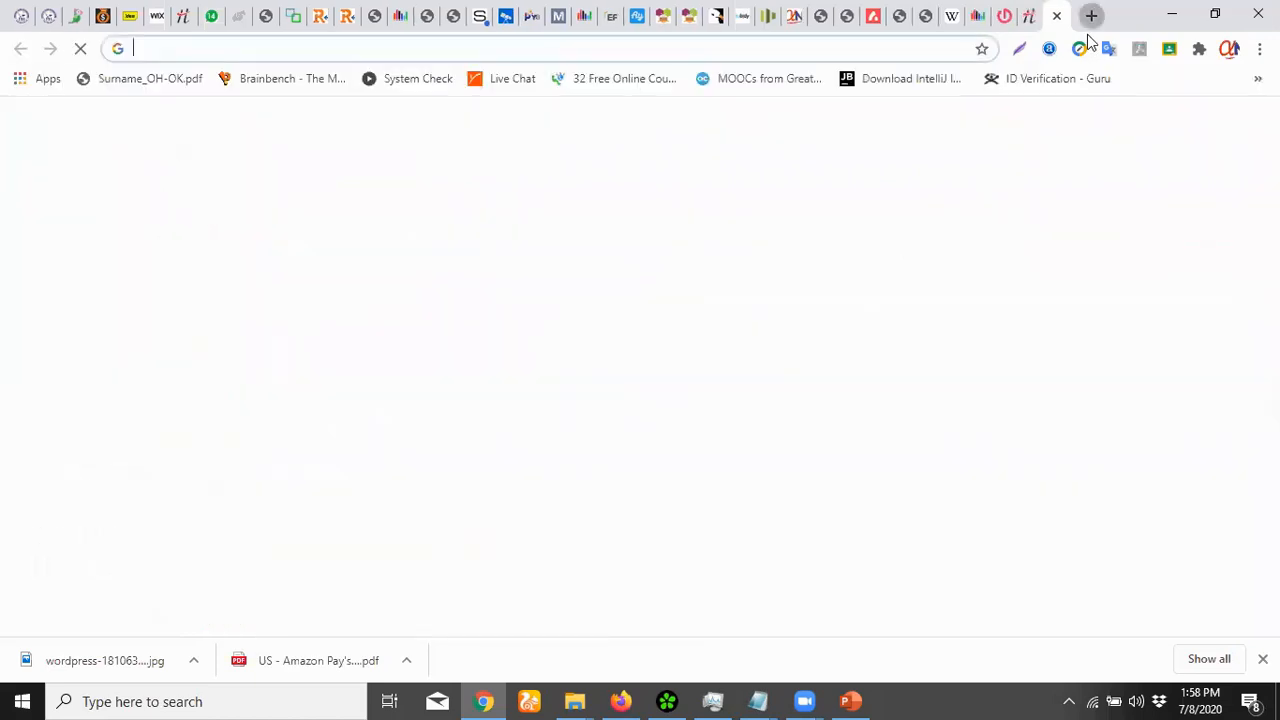
{"action": "key", "text": "ctrl+v"}
{"action": "key", "text": "Return"}
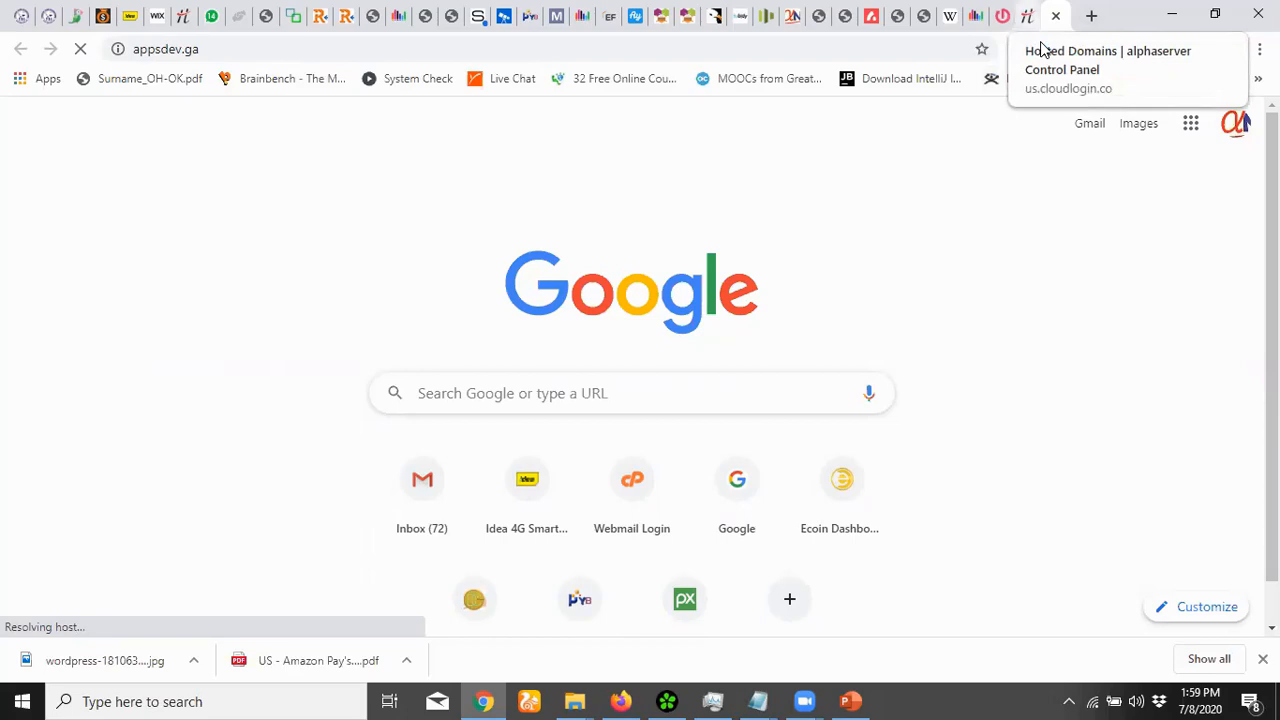
{"action": "left_click", "coordinate": [1034, 24]}
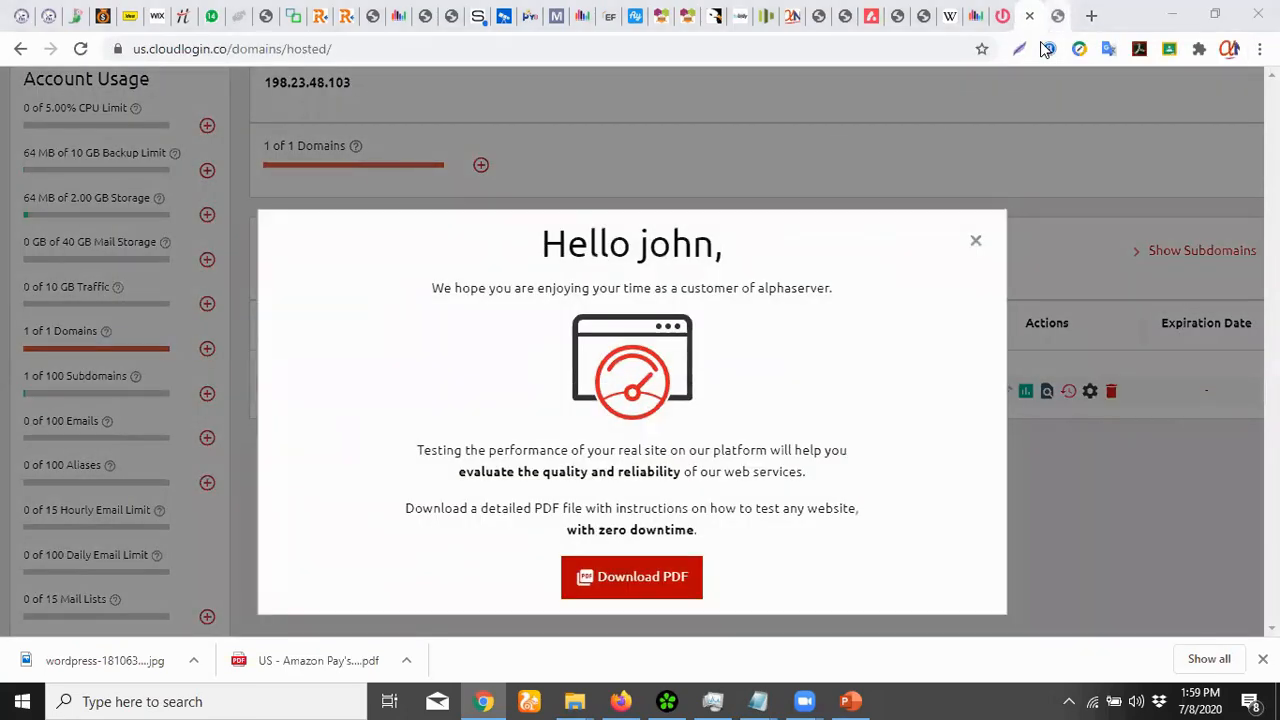
Check the appsdev.ga tab, then read and close the site-testing popup on Hosted Domains
{"action": "left_click", "coordinate": [1057, 17]}
{"action": "left_click", "coordinate": [1034, 19]}
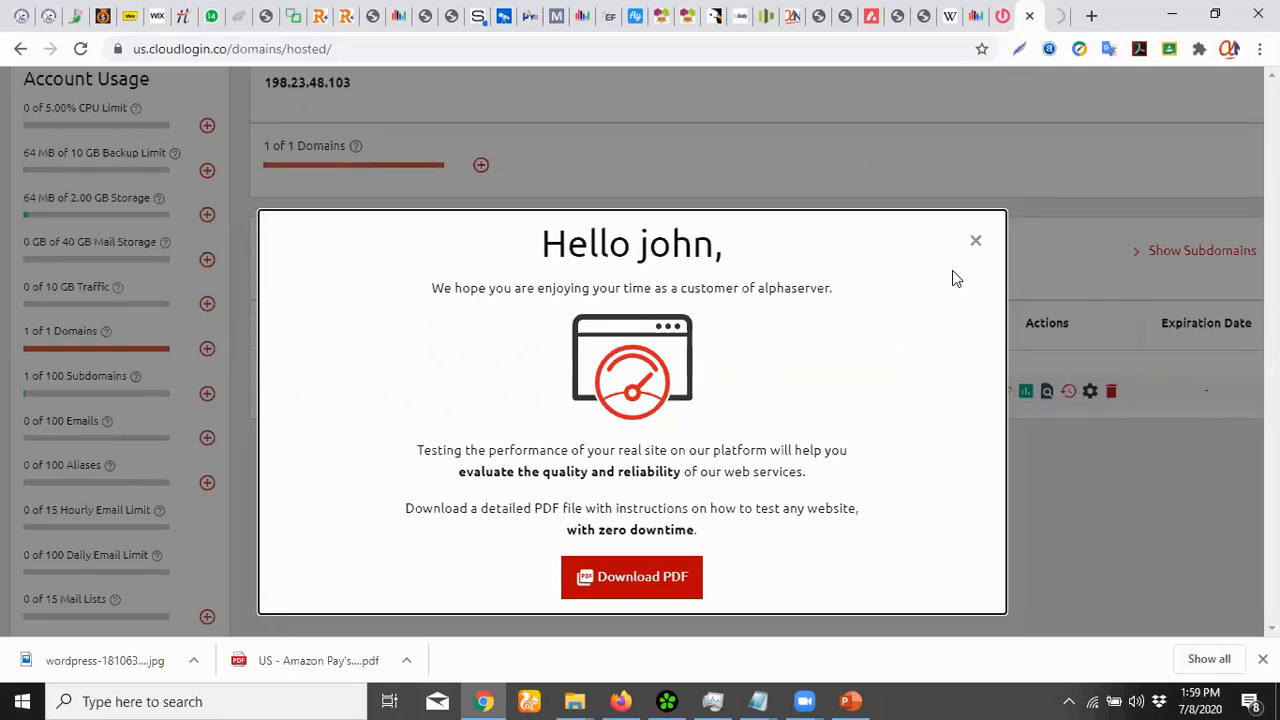
{"action": "left_click_drag", "start_coordinate": [862, 512], "coordinate": [406, 297]}
{"action": "left_click", "coordinate": [652, 435]}
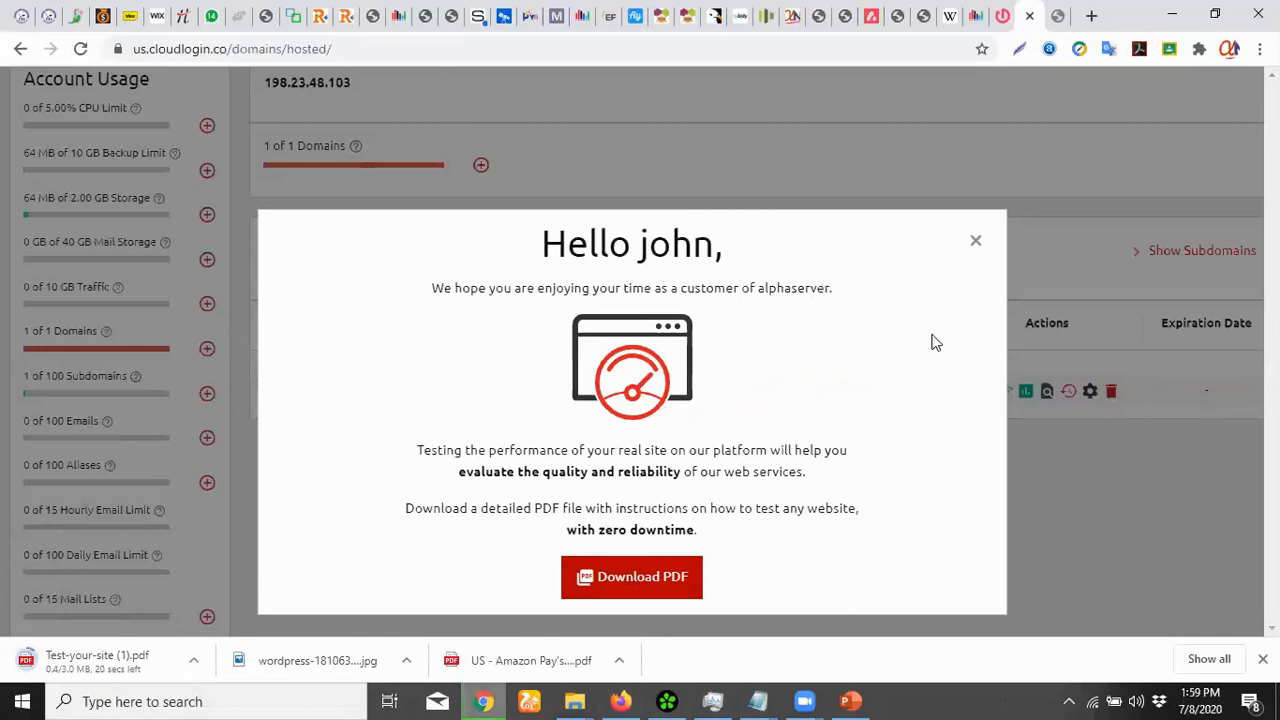
{"action": "left_click", "coordinate": [974, 244]}
Scroll through the Hosted Domains table to review the appsdev.ga entry
{"action": "scroll", "coordinate": [901, 366], "scroll_direction": "up", "scroll_amount": 1}
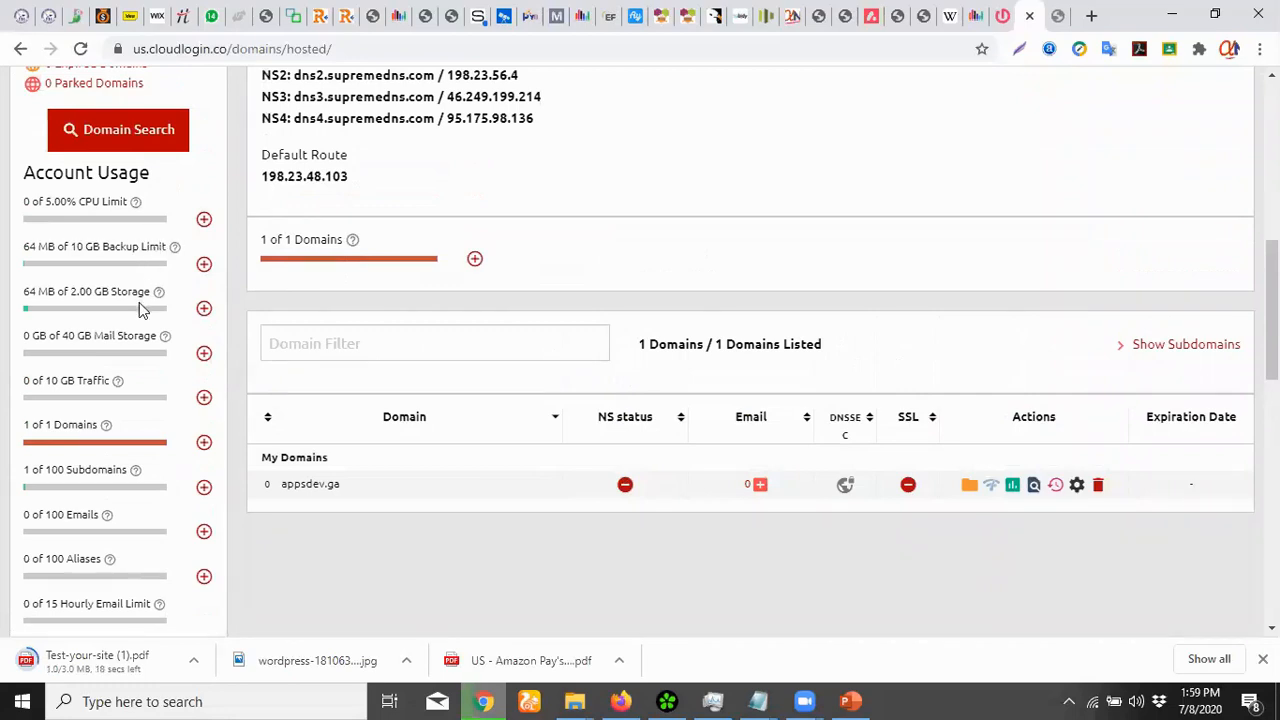
{"action": "scroll", "coordinate": [110, 272], "scroll_direction": "up", "scroll_amount": 1}
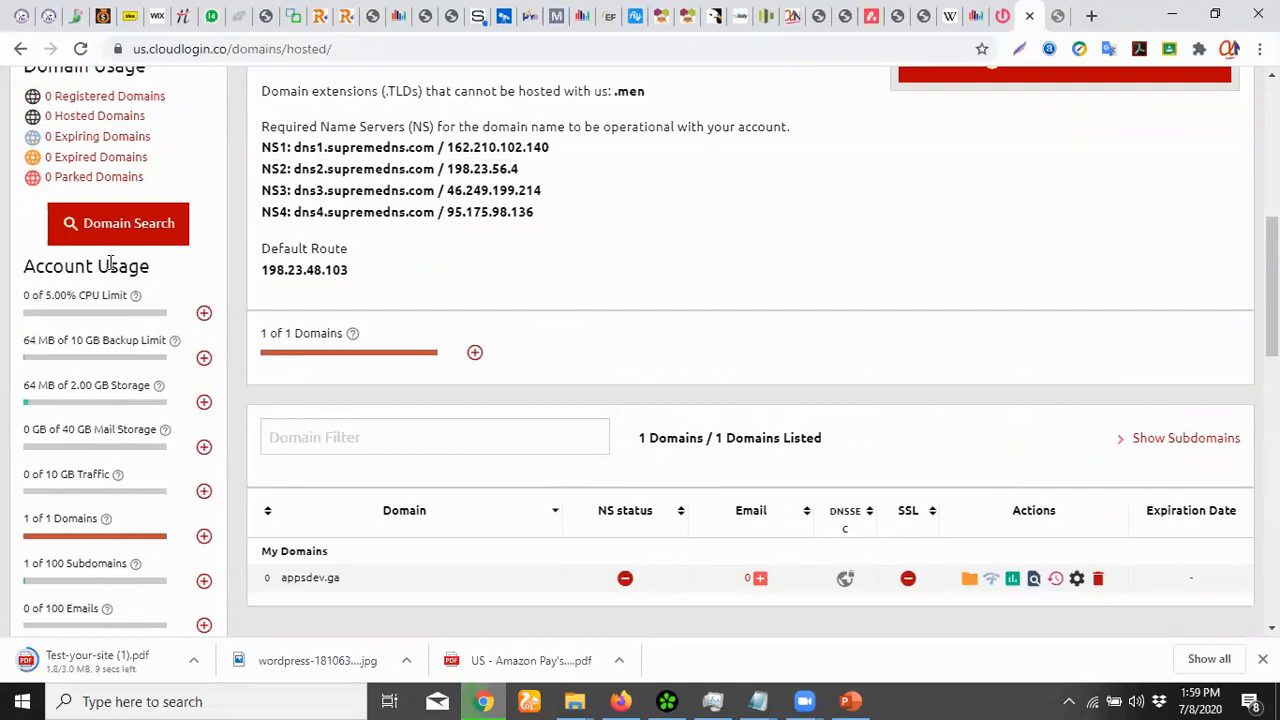
{"action": "scroll", "coordinate": [107, 248], "scroll_direction": "down", "scroll_amount": 2}
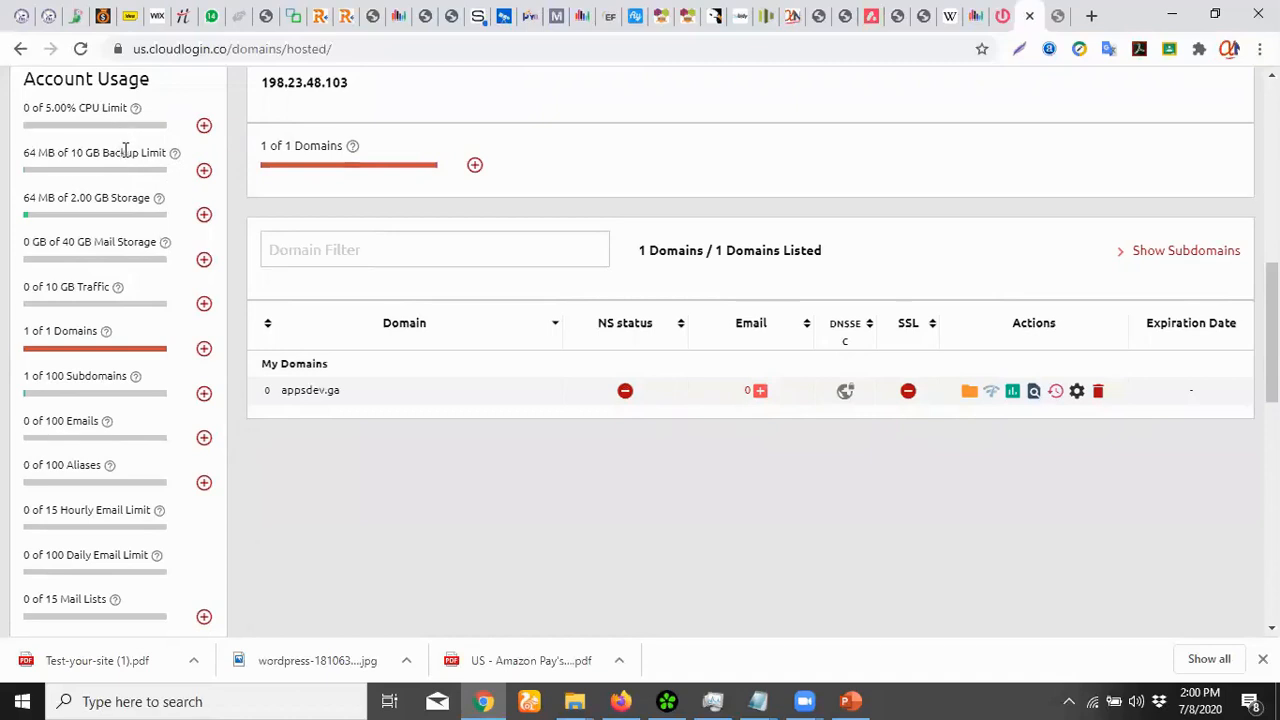
{"action": "scroll", "coordinate": [125, 155], "scroll_direction": "up", "scroll_amount": 3}
{"action": "scroll", "coordinate": [127, 157], "scroll_direction": "up", "scroll_amount": 3}
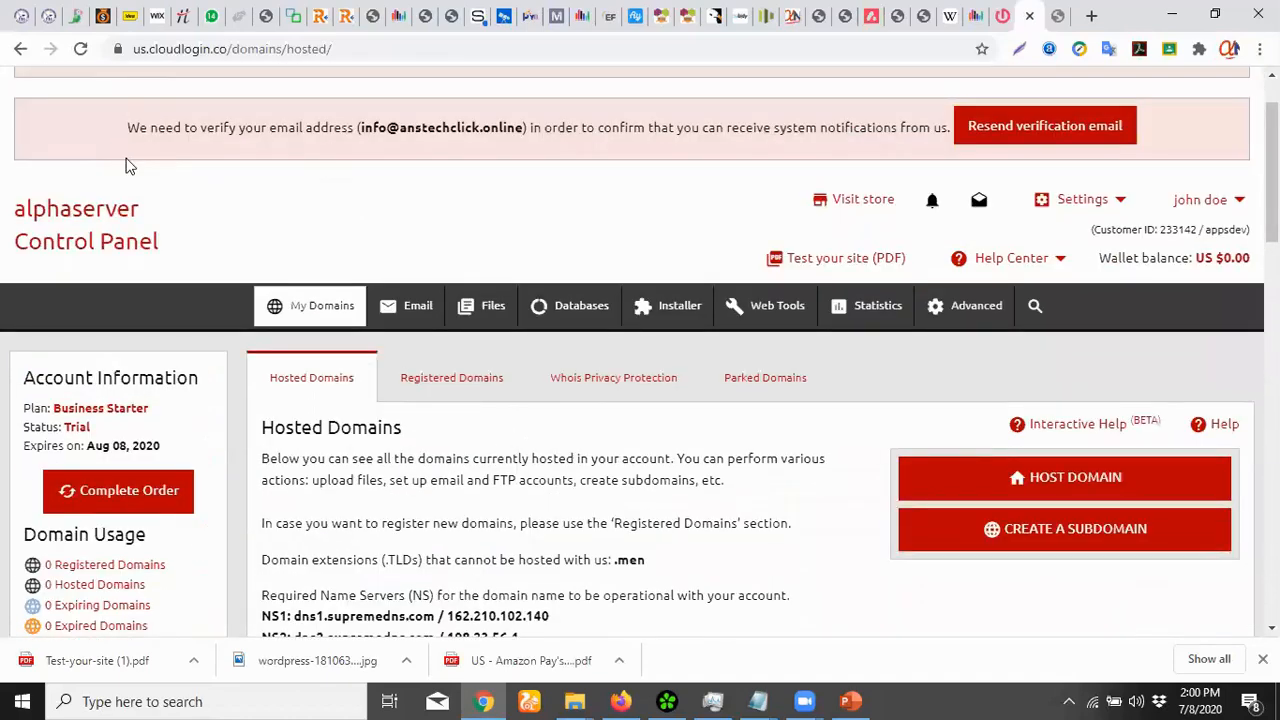
{"action": "scroll", "coordinate": [127, 157], "scroll_direction": "down", "scroll_amount": 3}
{"action": "scroll", "coordinate": [134, 220], "scroll_direction": "down", "scroll_amount": 2}
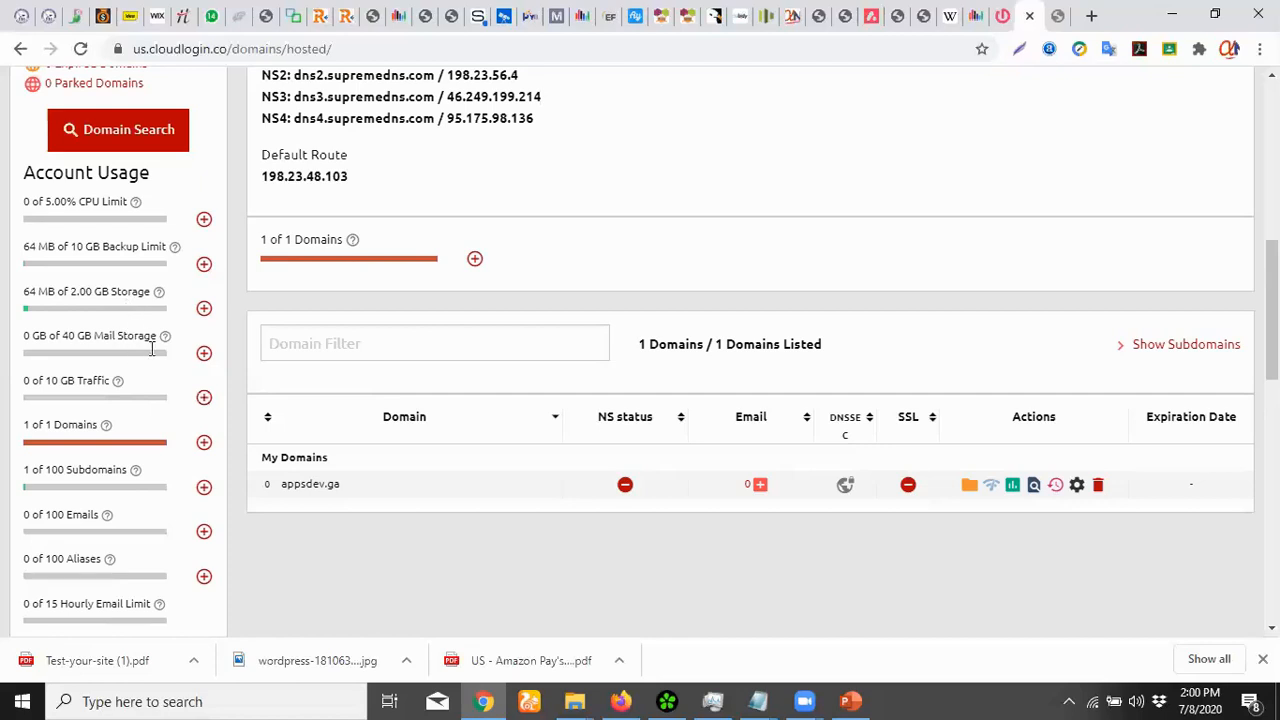
{"action": "scroll", "coordinate": [128, 385], "scroll_direction": "down", "scroll_amount": 3}
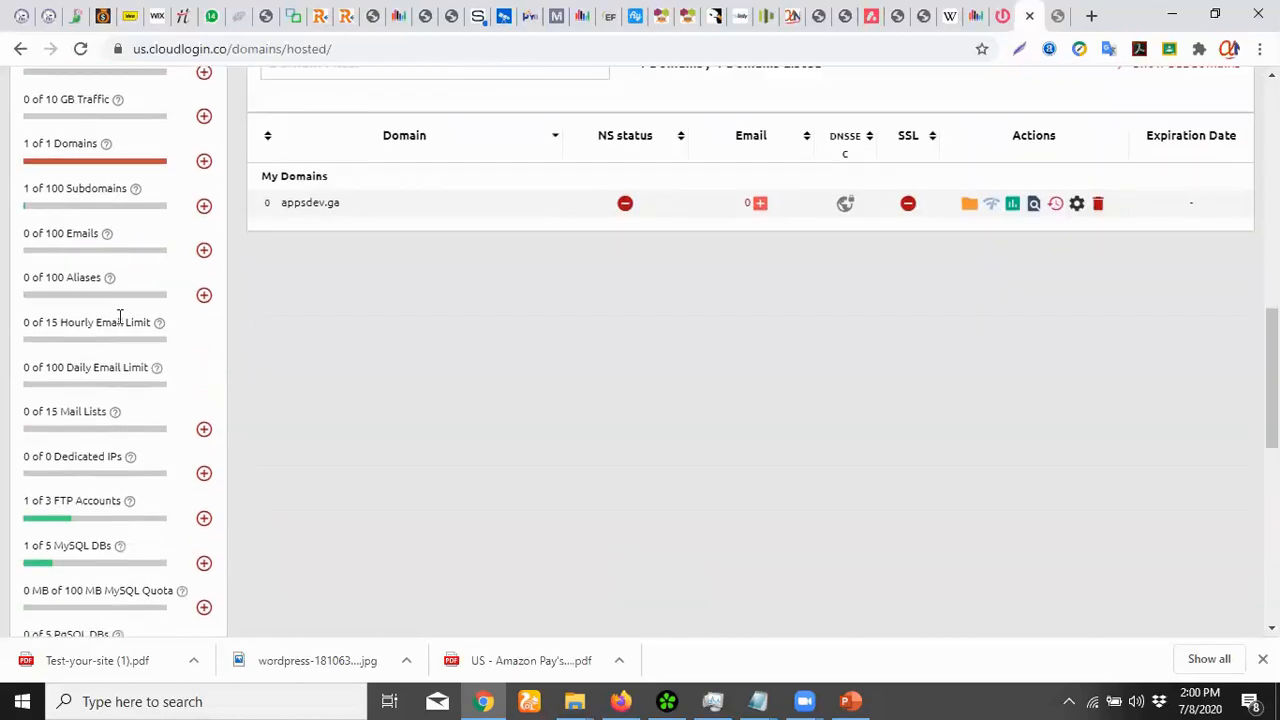
{"action": "scroll", "coordinate": [102, 436], "scroll_direction": "up", "scroll_amount": 5}
{"action": "scroll", "coordinate": [99, 440], "scroll_direction": "down", "scroll_amount": 5}
{"action": "scroll", "coordinate": [98, 446], "scroll_direction": "up", "scroll_amount": 5}
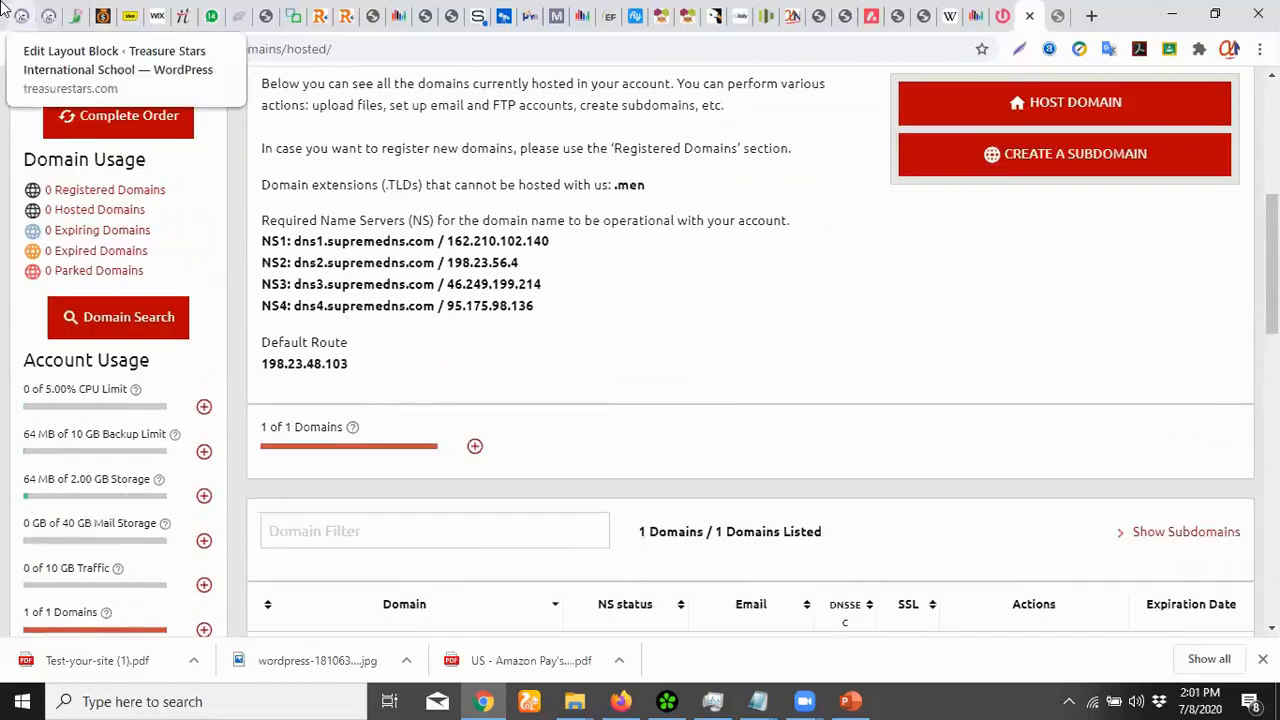
{"action": "scroll", "coordinate": [220, 200], "scroll_direction": "down", "scroll_amount": 3}
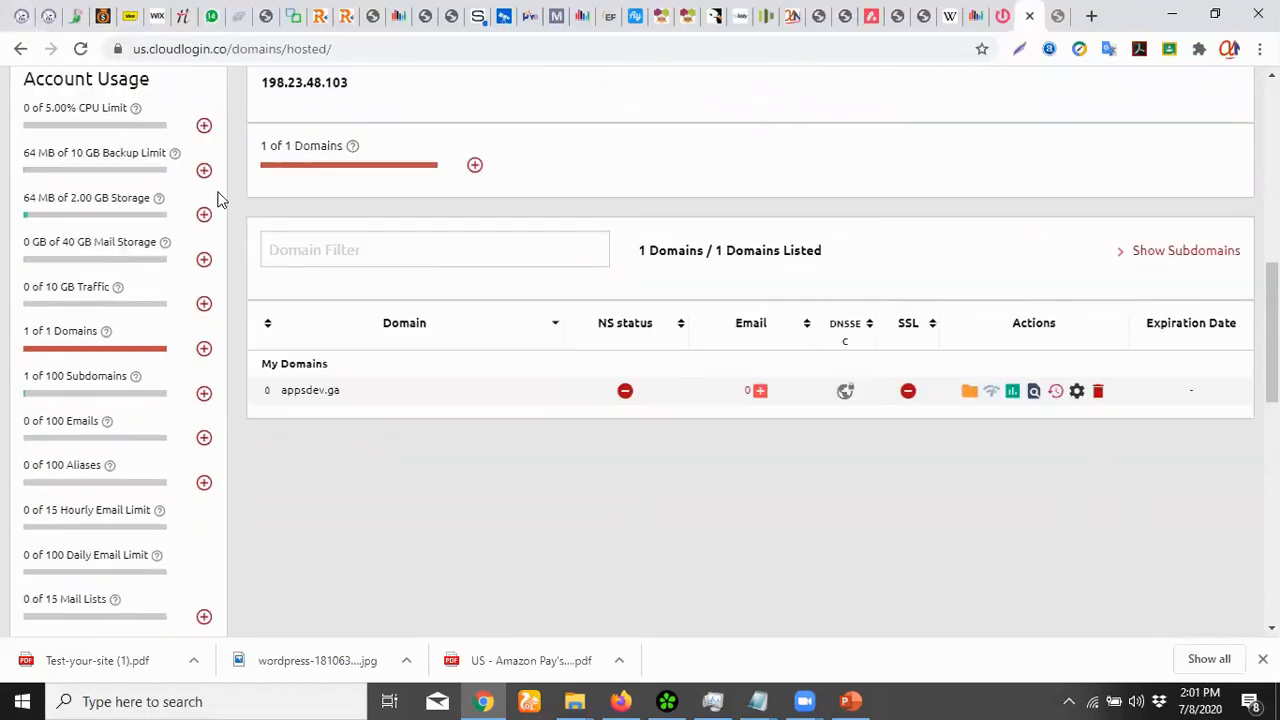
{"action": "scroll", "coordinate": [220, 200], "scroll_direction": "up", "scroll_amount": 4}
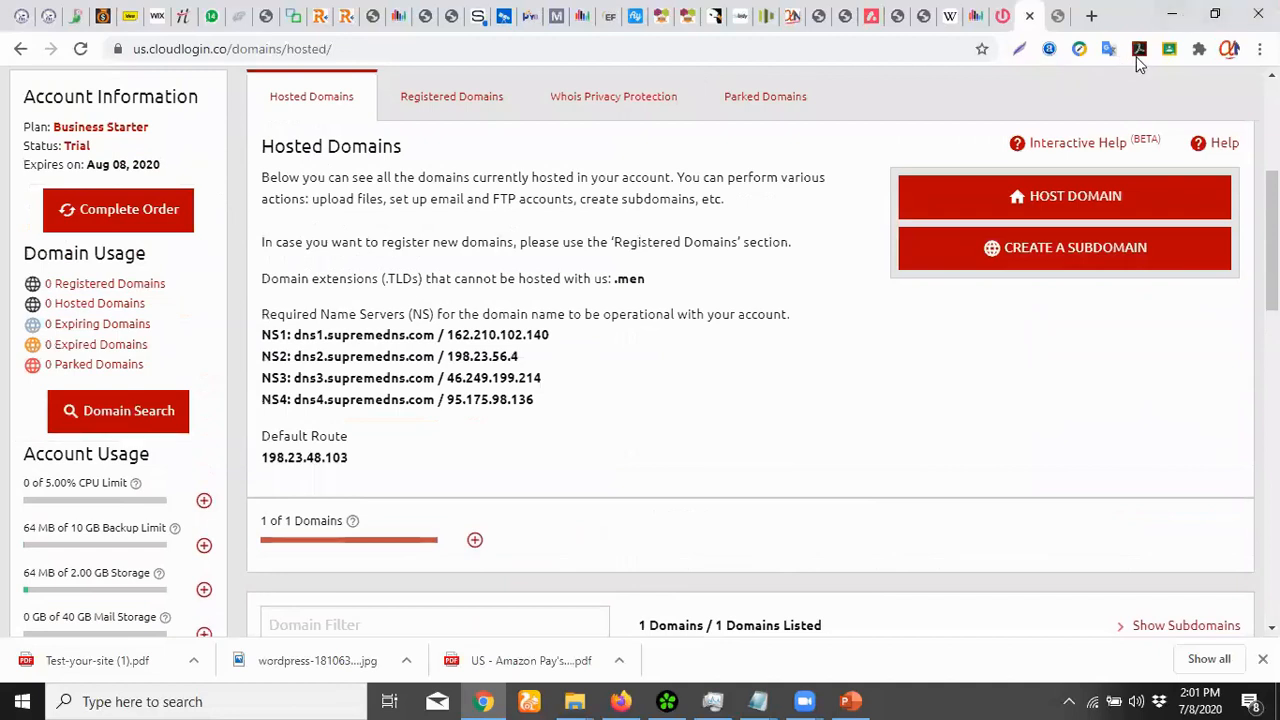
{"action": "scroll", "coordinate": [745, 326], "scroll_direction": "down", "scroll_amount": 1}
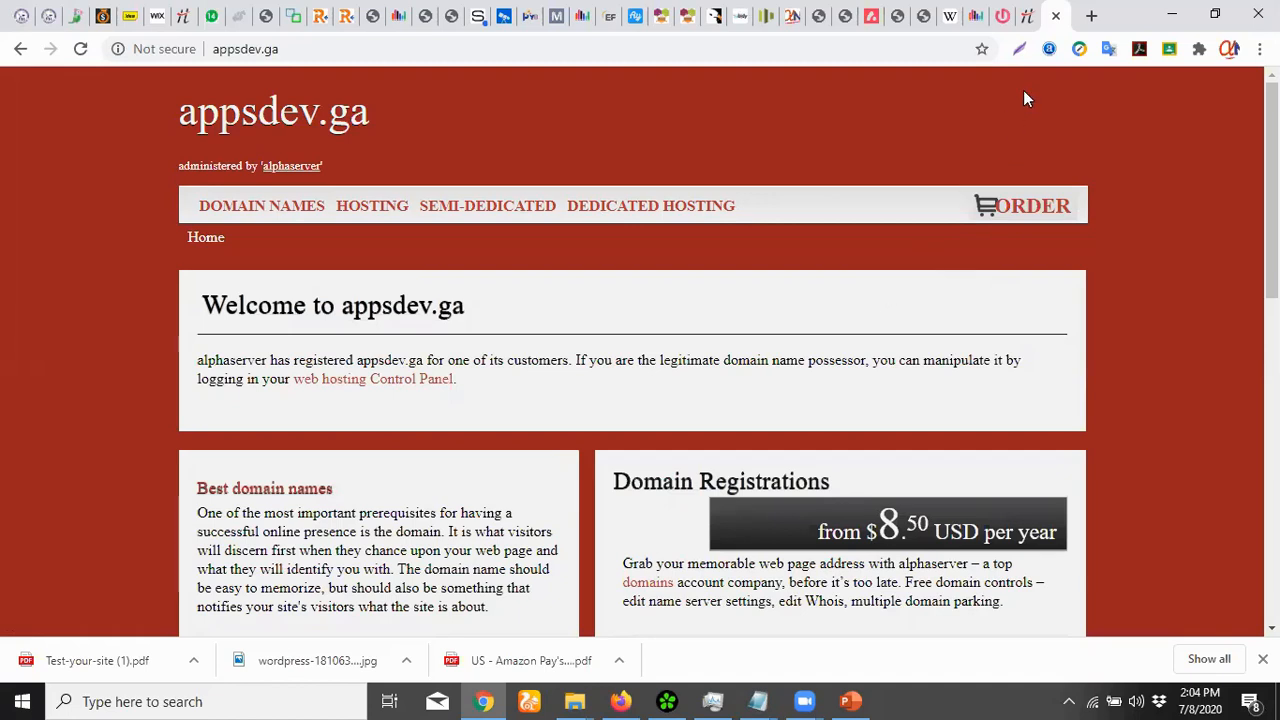
Review the Hosted Domains page and the appsdev.ga placeholder page, selecting its web address
{"action": "left_click", "coordinate": [1027, 16]}
{"action": "scroll", "coordinate": [683, 480], "scroll_direction": "down", "scroll_amount": 6}
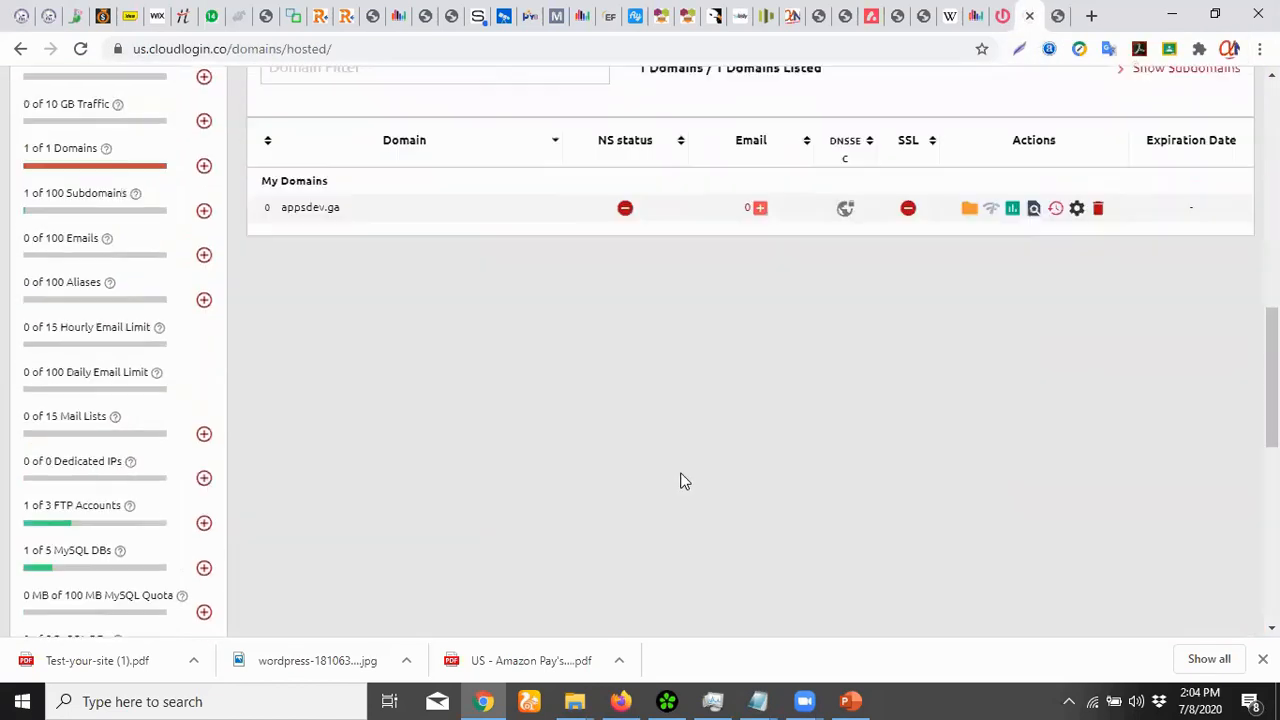
{"action": "scroll", "coordinate": [549, 420], "scroll_direction": "up", "scroll_amount": 1}
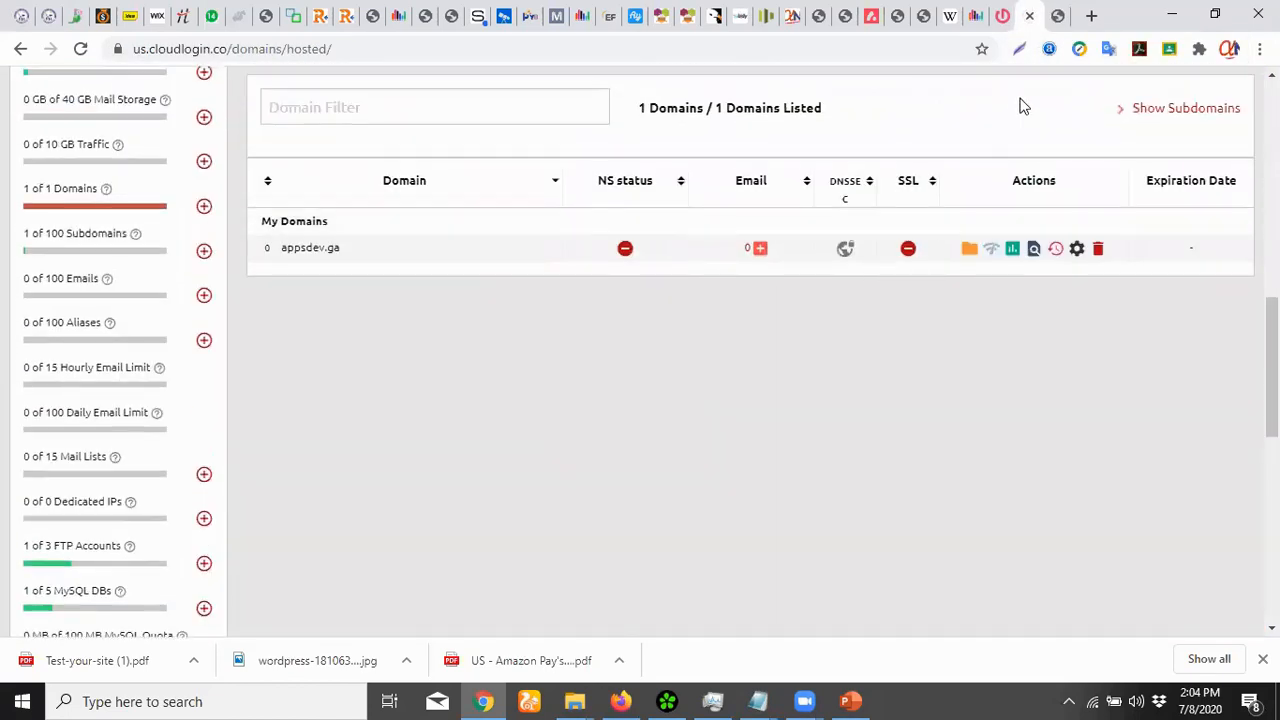
{"action": "left_click", "coordinate": [1063, 30]}
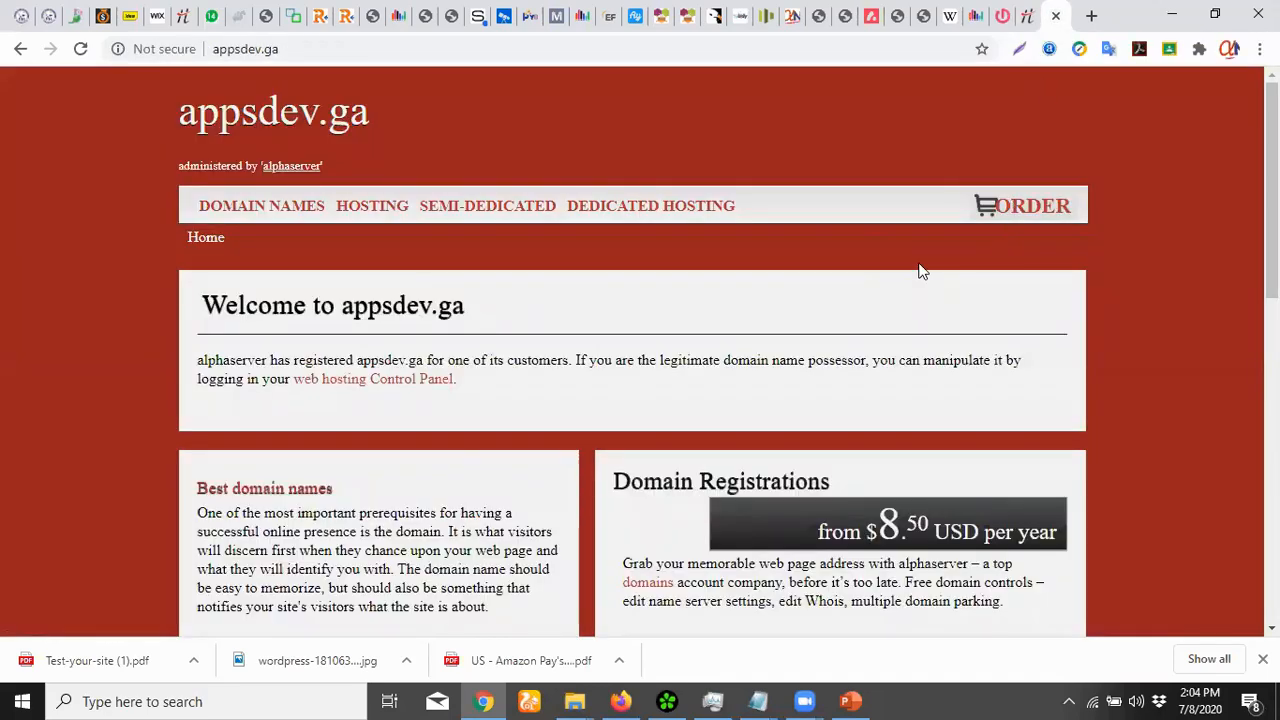
{"action": "scroll", "coordinate": [876, 331], "scroll_direction": "down", "scroll_amount": 2}
{"action": "scroll", "coordinate": [877, 331], "scroll_direction": "up", "scroll_amount": 2}
{"action": "scroll", "coordinate": [877, 334], "scroll_direction": "down", "scroll_amount": 3}
{"action": "scroll", "coordinate": [877, 324], "scroll_direction": "up", "scroll_amount": 2}
{"action": "scroll", "coordinate": [876, 324], "scroll_direction": "up", "scroll_amount": 1}
{"action": "scroll", "coordinate": [877, 331], "scroll_direction": "up", "scroll_amount": 2}
{"action": "scroll", "coordinate": [623, 322], "scroll_direction": "down", "scroll_amount": 3}
{"action": "scroll", "coordinate": [645, 334], "scroll_direction": "up", "scroll_amount": 2}
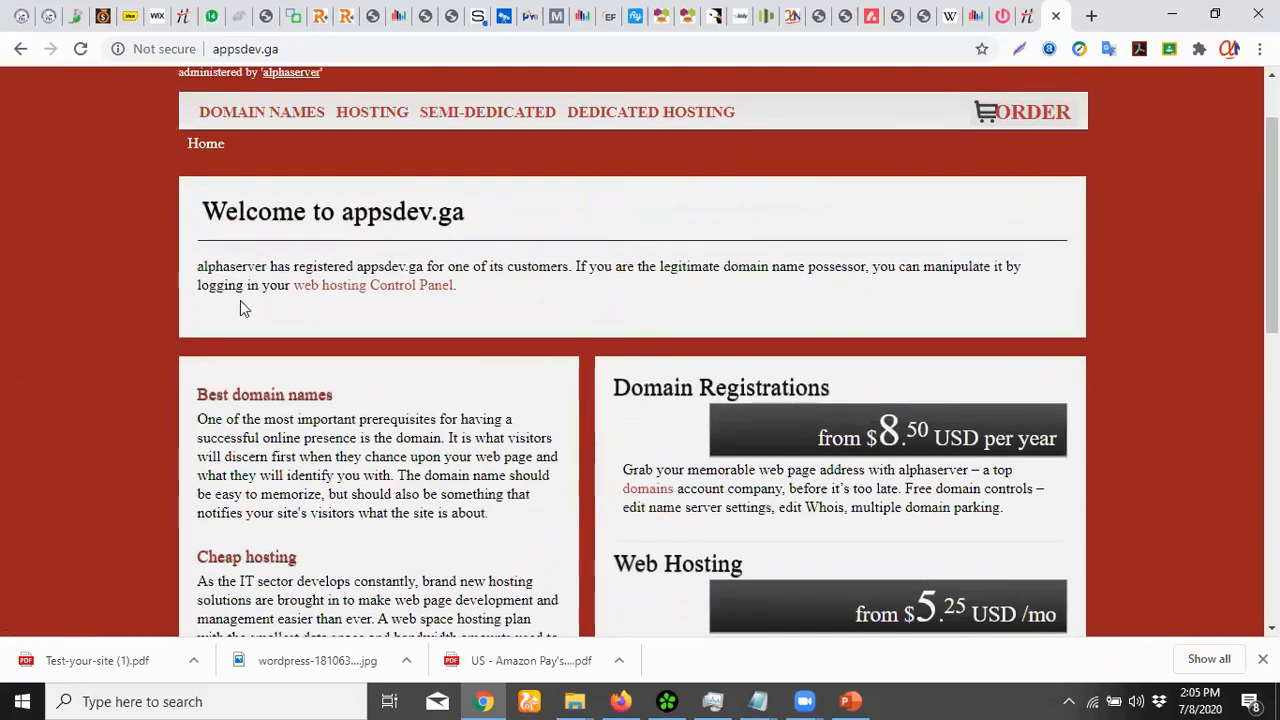
{"action": "scroll", "coordinate": [300, 296], "scroll_direction": "up", "scroll_amount": 1}
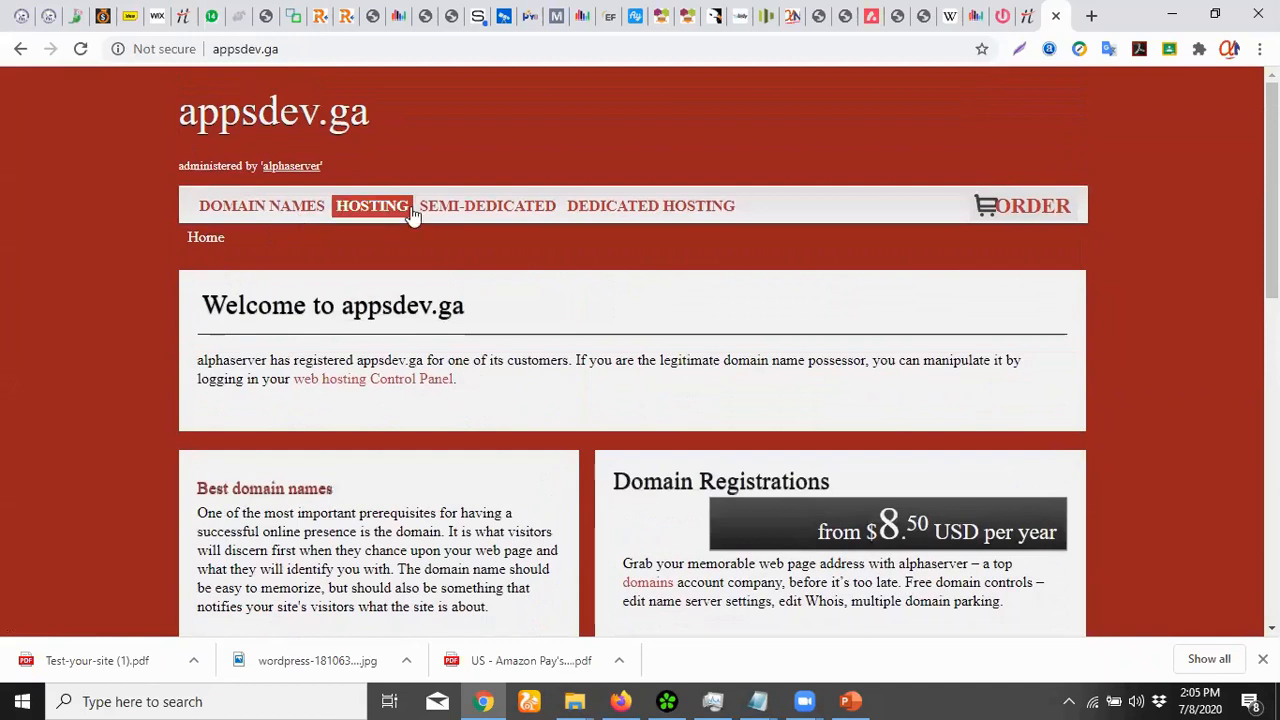
{"action": "scroll", "coordinate": [601, 293], "scroll_direction": "down", "scroll_amount": 1}
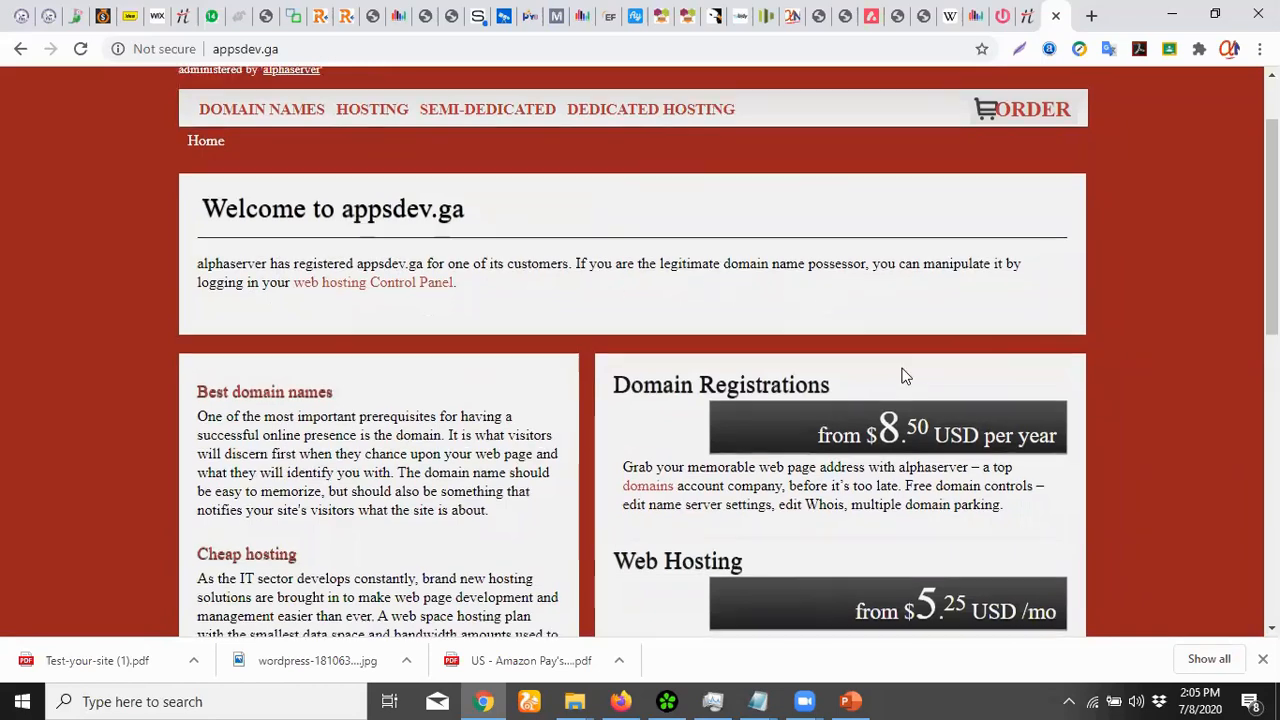
{"action": "scroll", "coordinate": [903, 376], "scroll_direction": "down", "scroll_amount": 4}
{"action": "scroll", "coordinate": [788, 382], "scroll_direction": "up", "scroll_amount": 5}
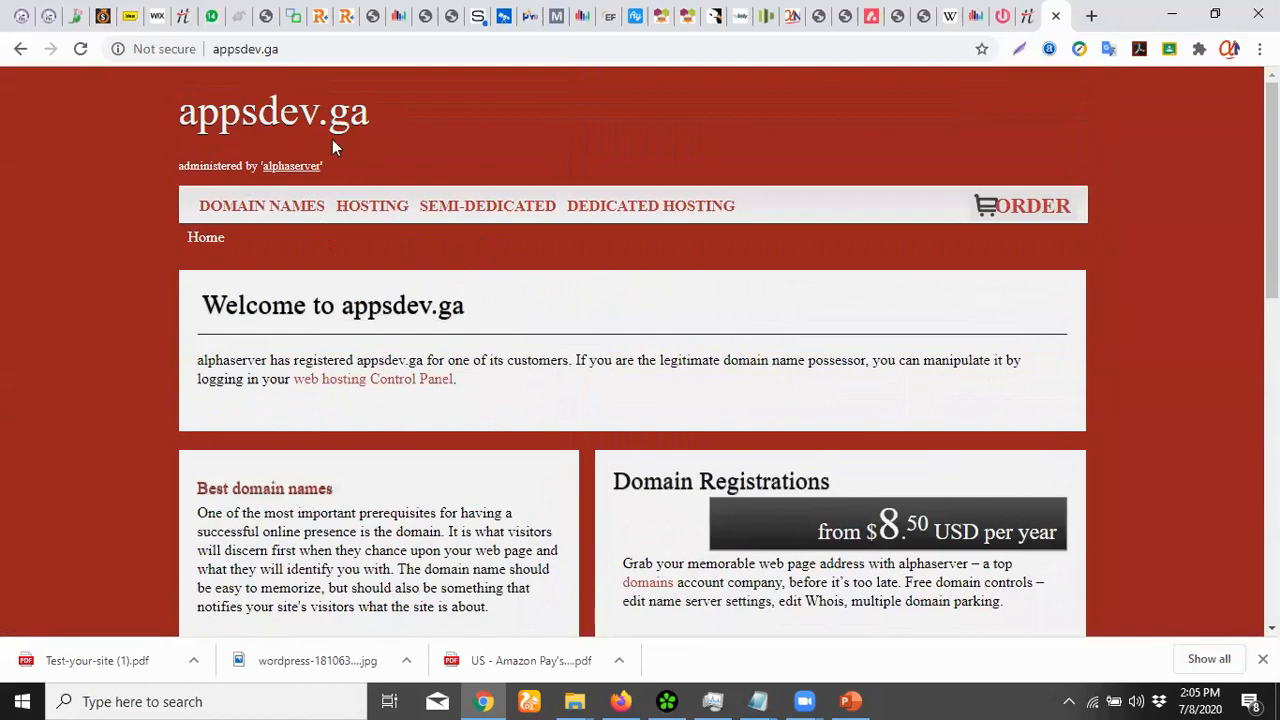
{"action": "left_click", "coordinate": [246, 49]}
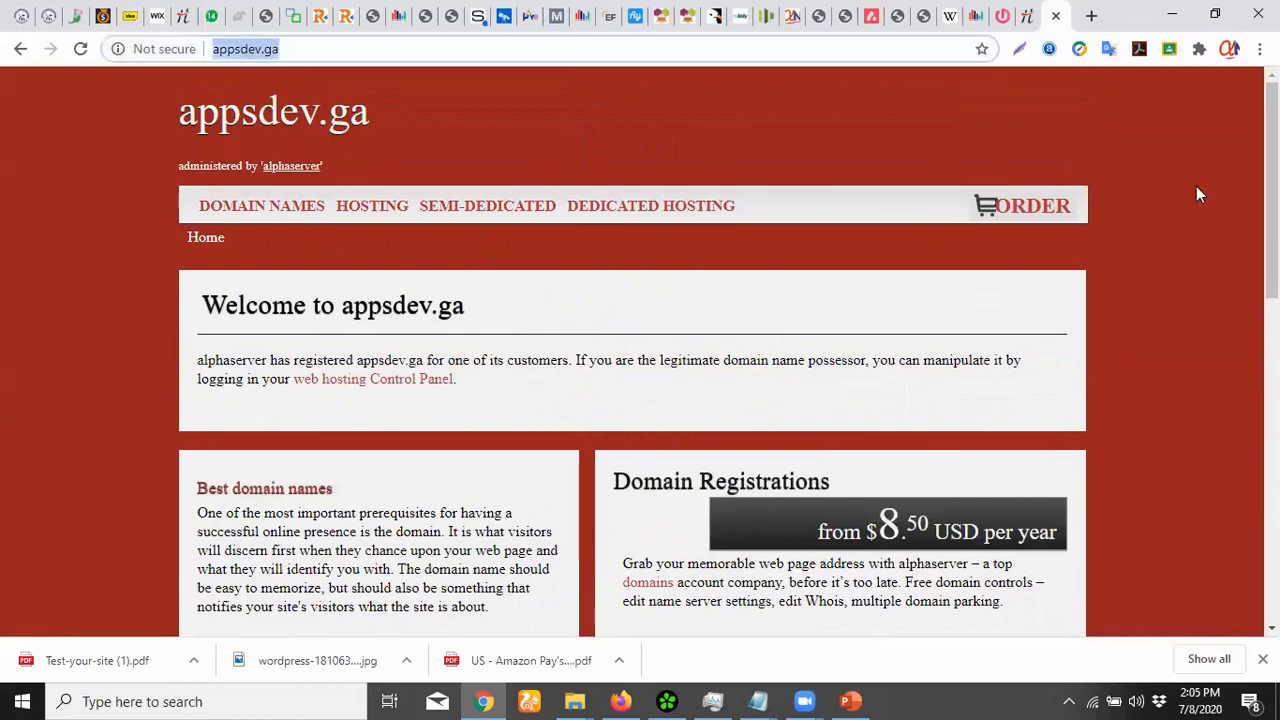
{"action": "mouse_move", "coordinate": [1271, 193]}
{"action": "left_mouse_down"}
{"action": "mouse_move", "coordinate": [1271, 510]}
{"action": "mouse_move", "coordinate": [1271, 199]}
{"action": "left_mouse_up"}
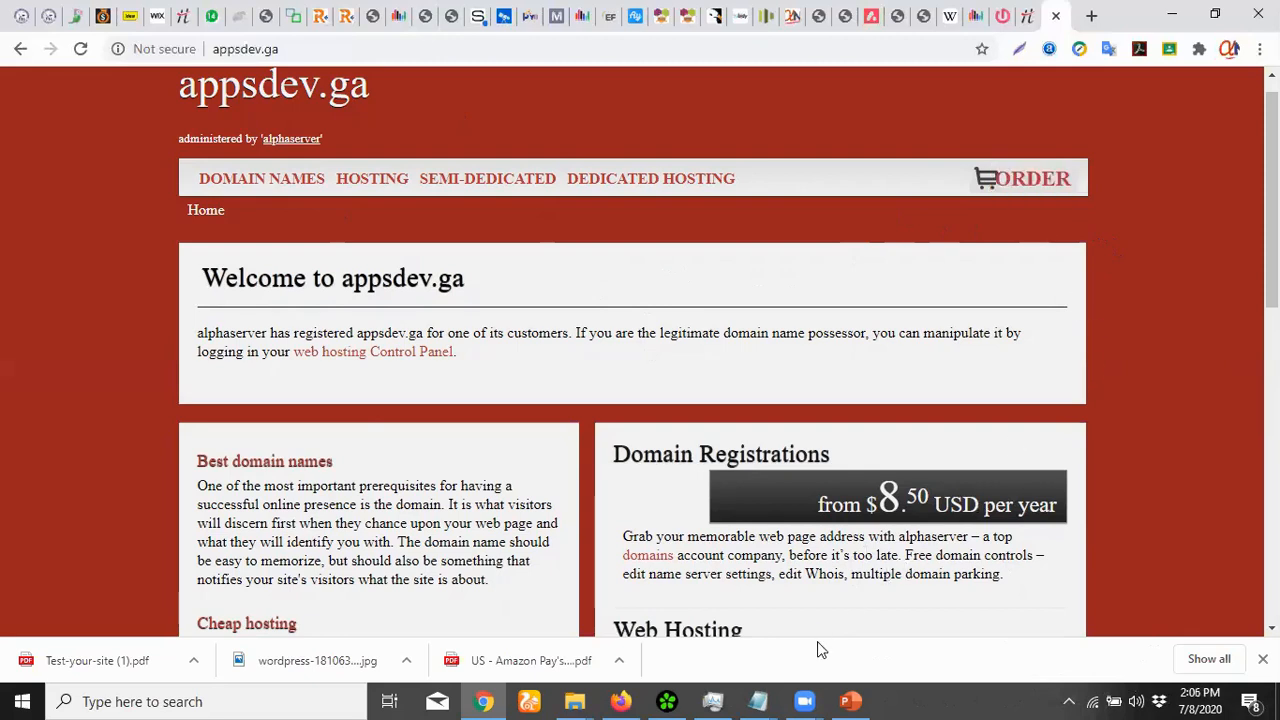
Briefly bring up and minimise PowerPoint, then switch to the anstechclick.online tab
{"action": "left_click", "coordinate": [855, 700]}
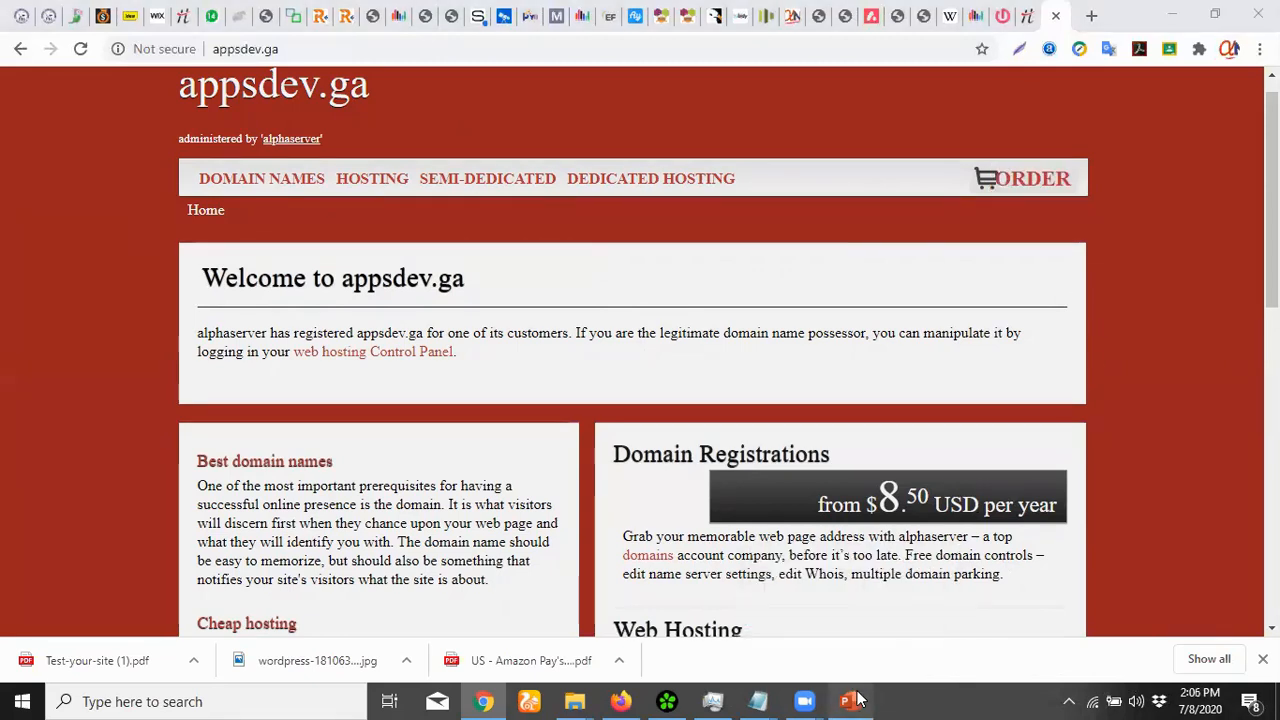
{"action": "left_click", "coordinate": [859, 700]}
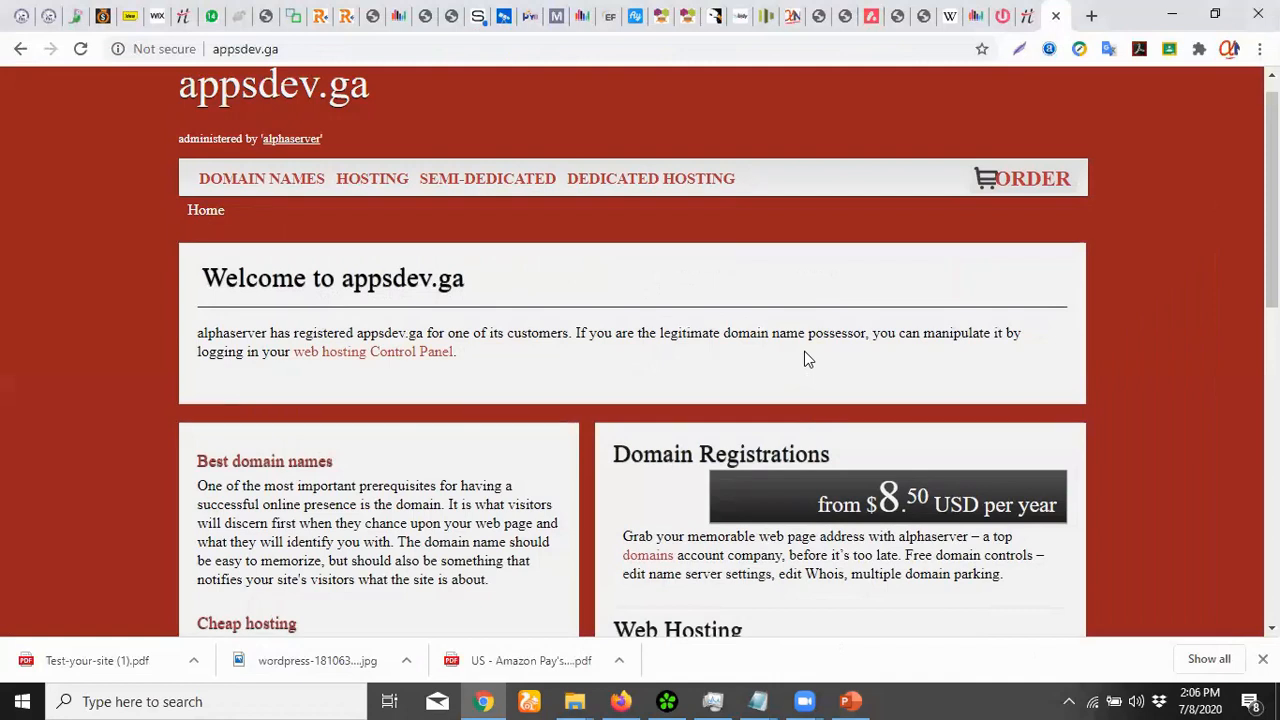
{"action": "left_click", "coordinate": [956, 36]}
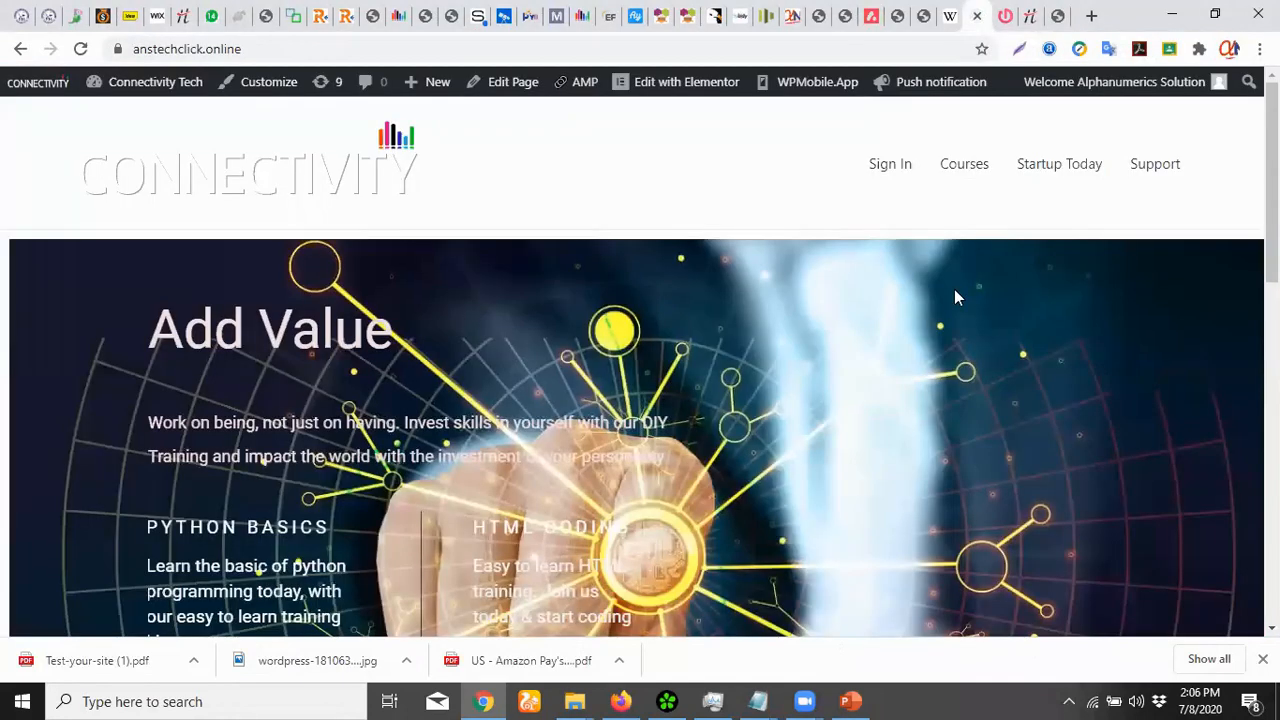
View anstechclick.online's Support section, then go back via the appsdev.ga tab to the Hosted Domains tab
{"action": "left_click", "coordinate": [1155, 170]}
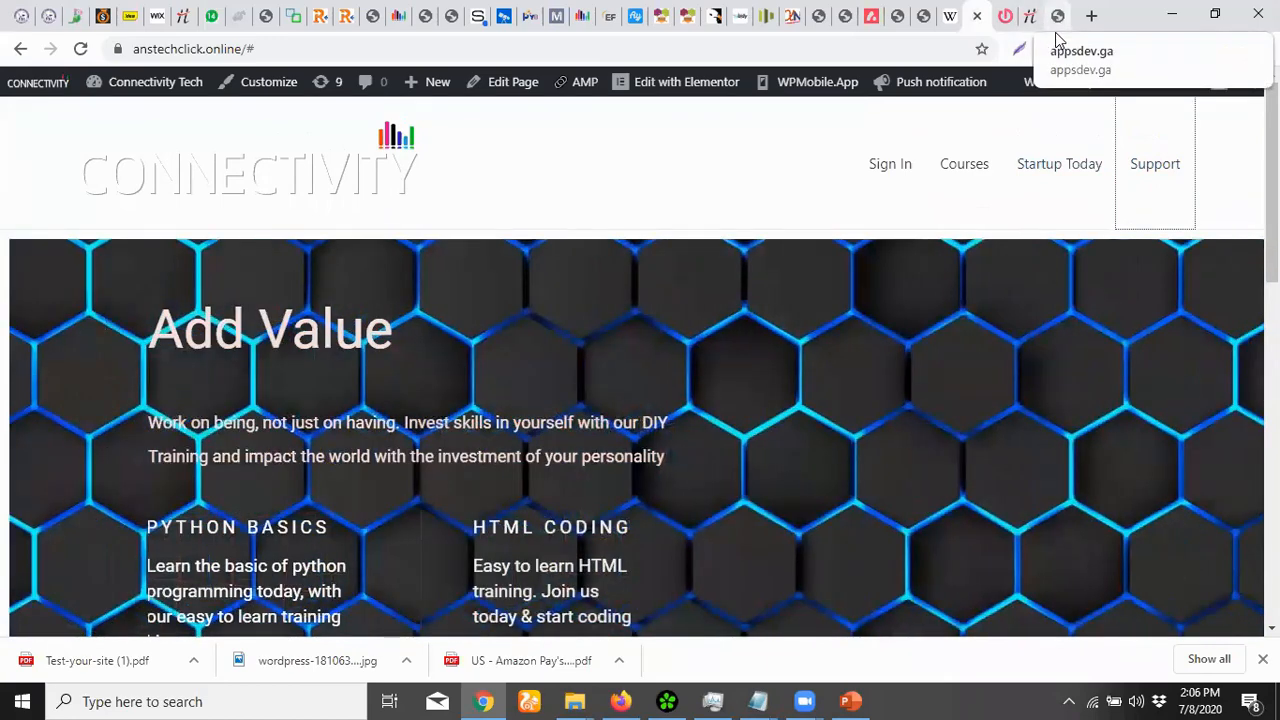
{"action": "left_click", "coordinate": [1056, 30]}
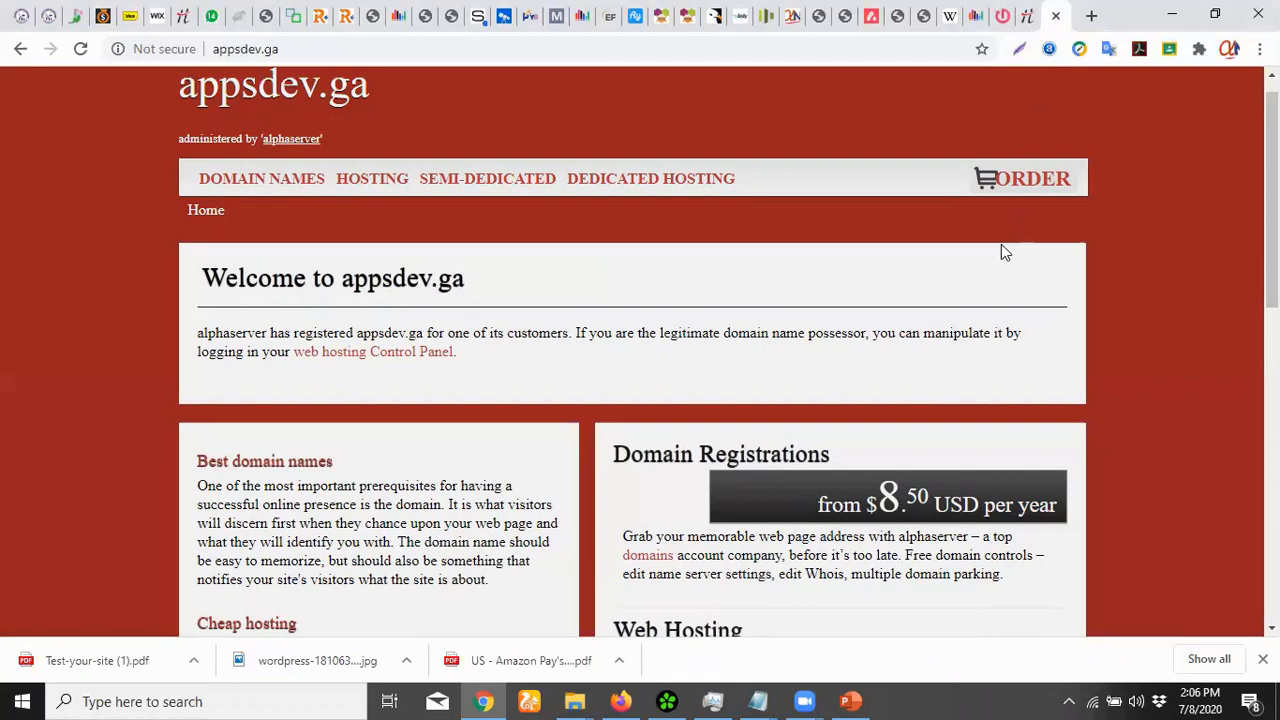
{"action": "left_click", "coordinate": [1026, 16]}
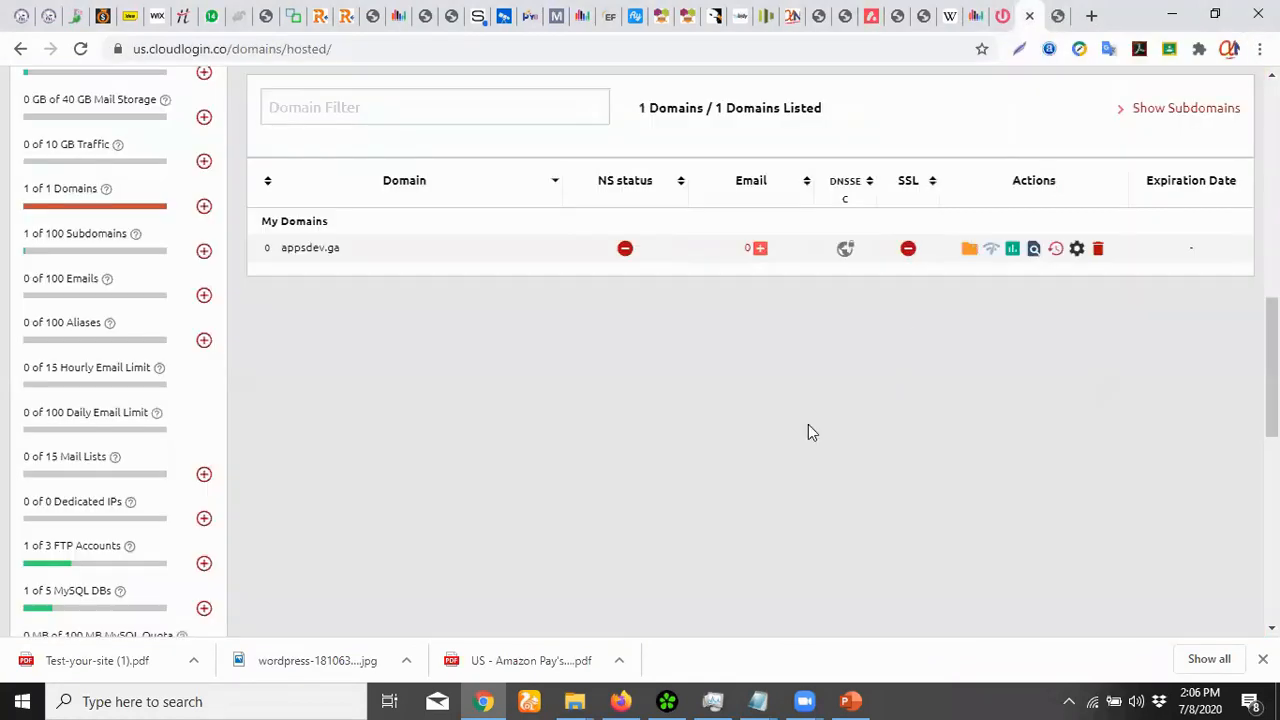
Scroll to the top of the control panel and select the start of the email-verification notice
{"action": "scroll", "coordinate": [560, 489], "scroll_direction": "up", "scroll_amount": 6}
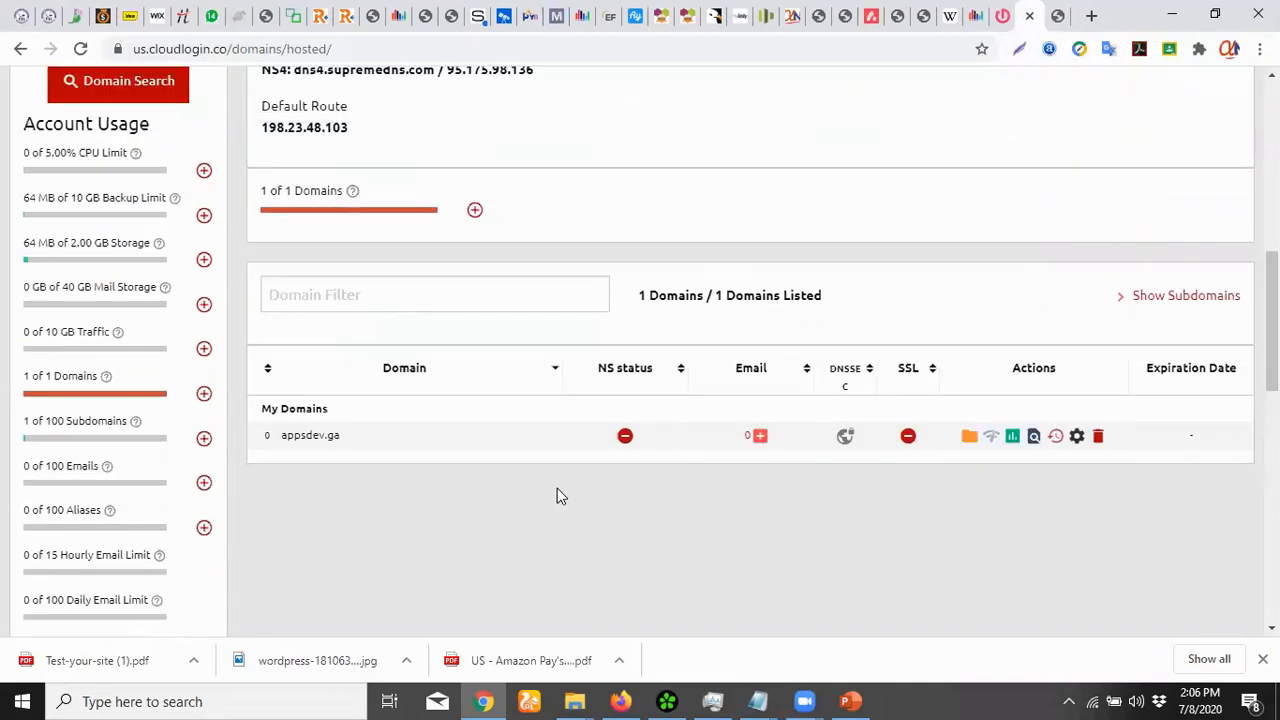
{"action": "scroll", "coordinate": [555, 535], "scroll_direction": "up", "scroll_amount": 3}
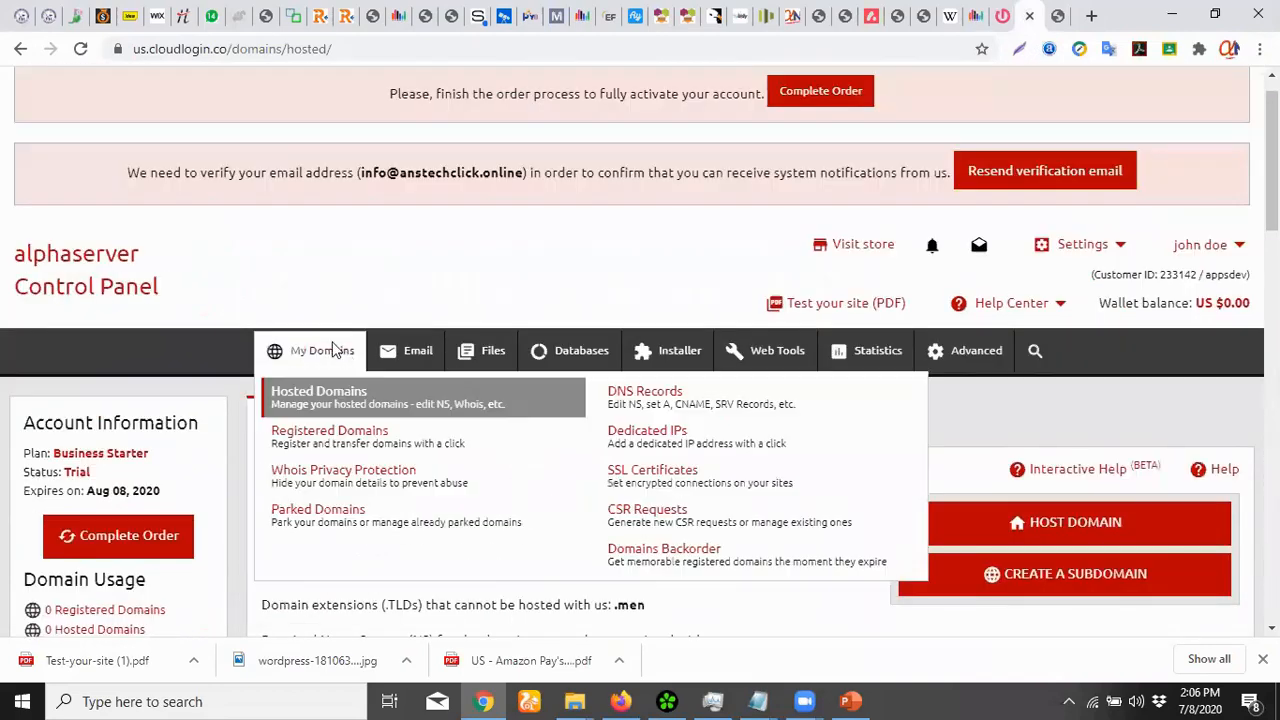
{"action": "left_click_drag", "start_coordinate": [128, 172], "coordinate": [534, 167]}
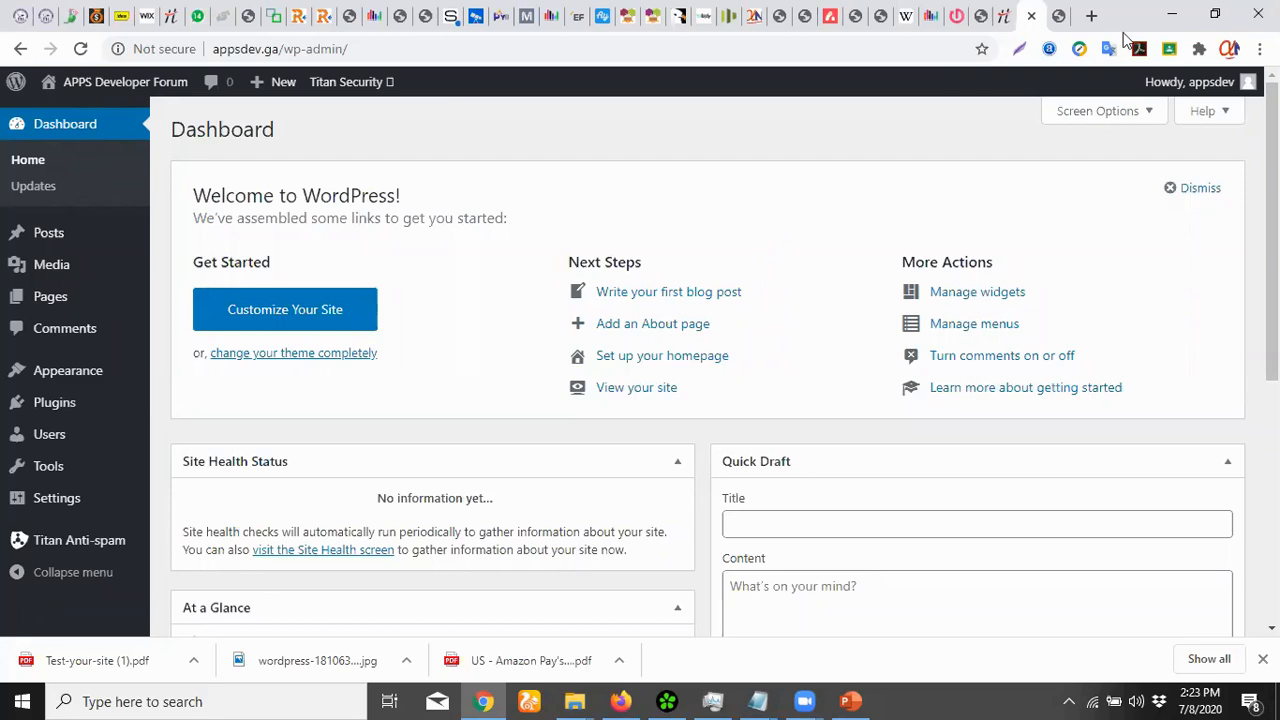
{"action": "left_click", "coordinate": [1060, 16]}
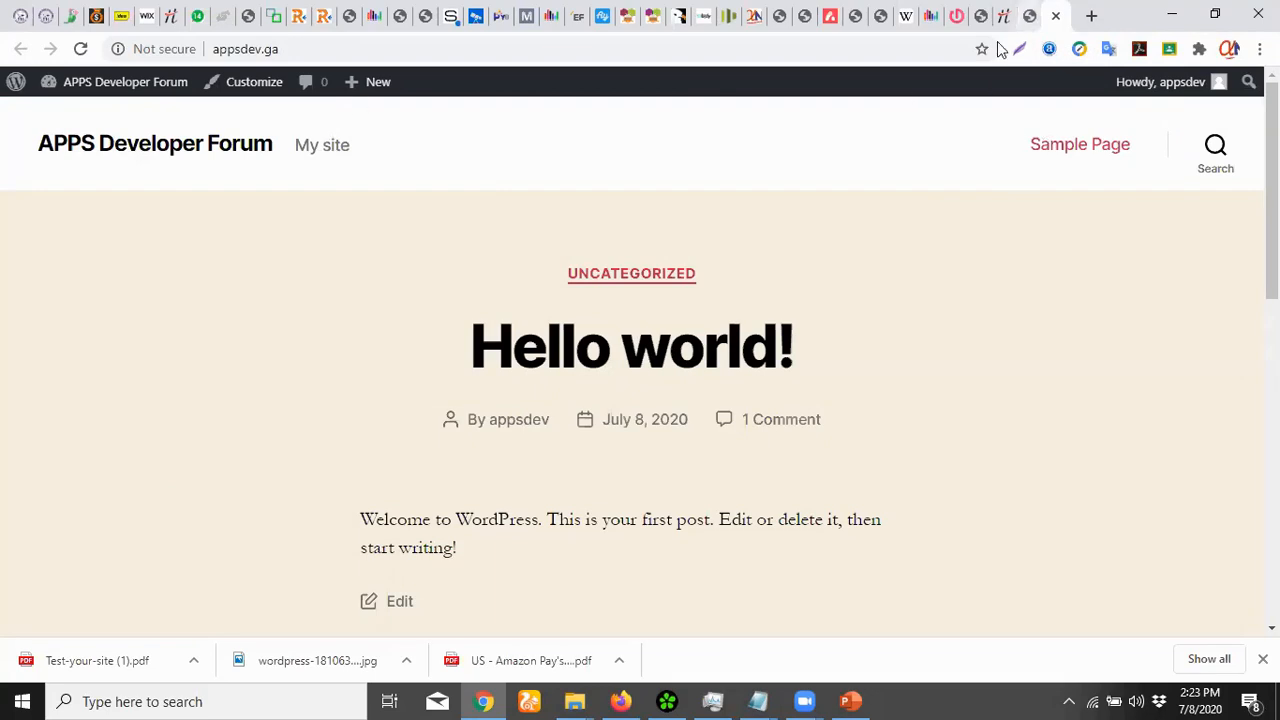
{"action": "left_click", "coordinate": [1029, 16]}
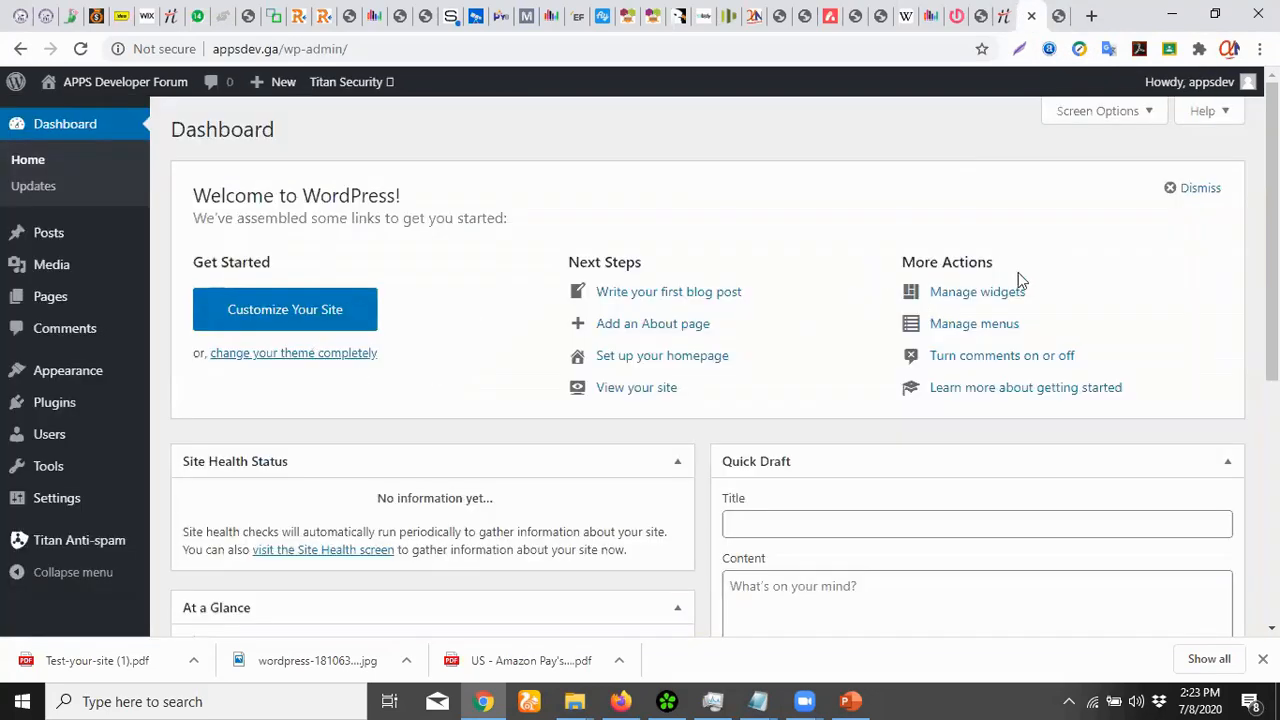
{"action": "left_click", "coordinate": [1052, 16]}
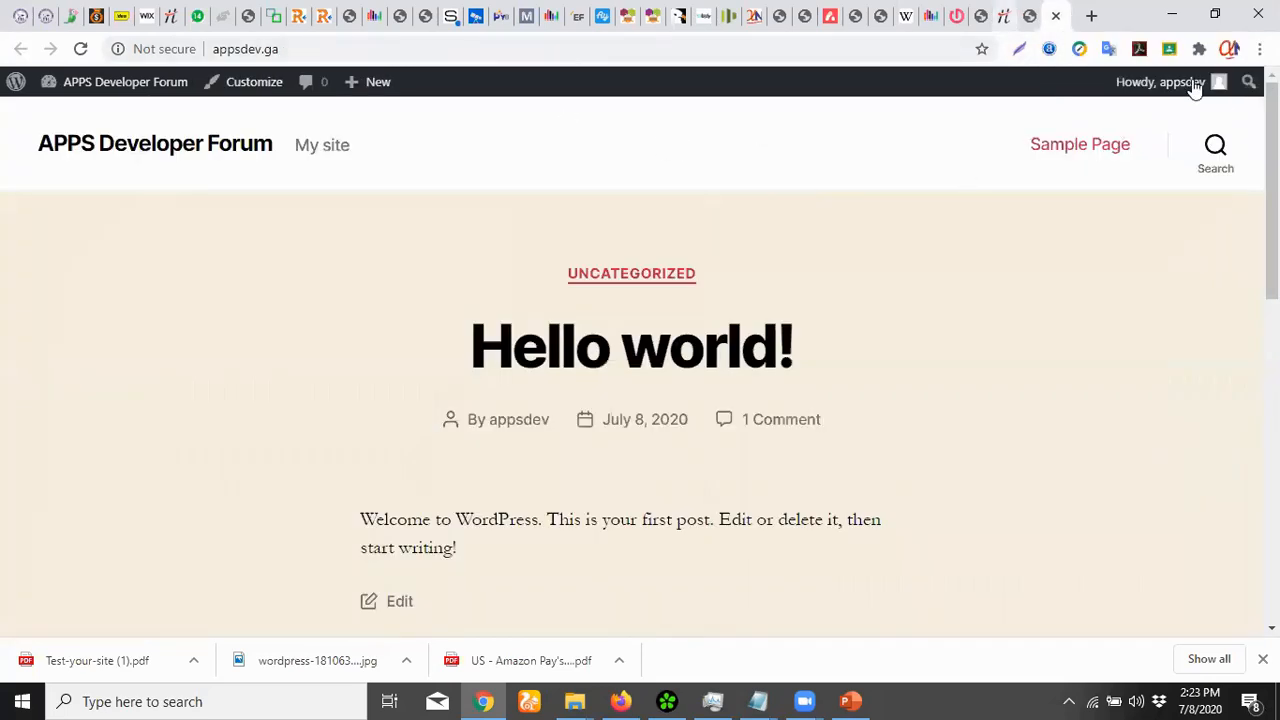
{"action": "left_click", "coordinate": [1029, 16]}
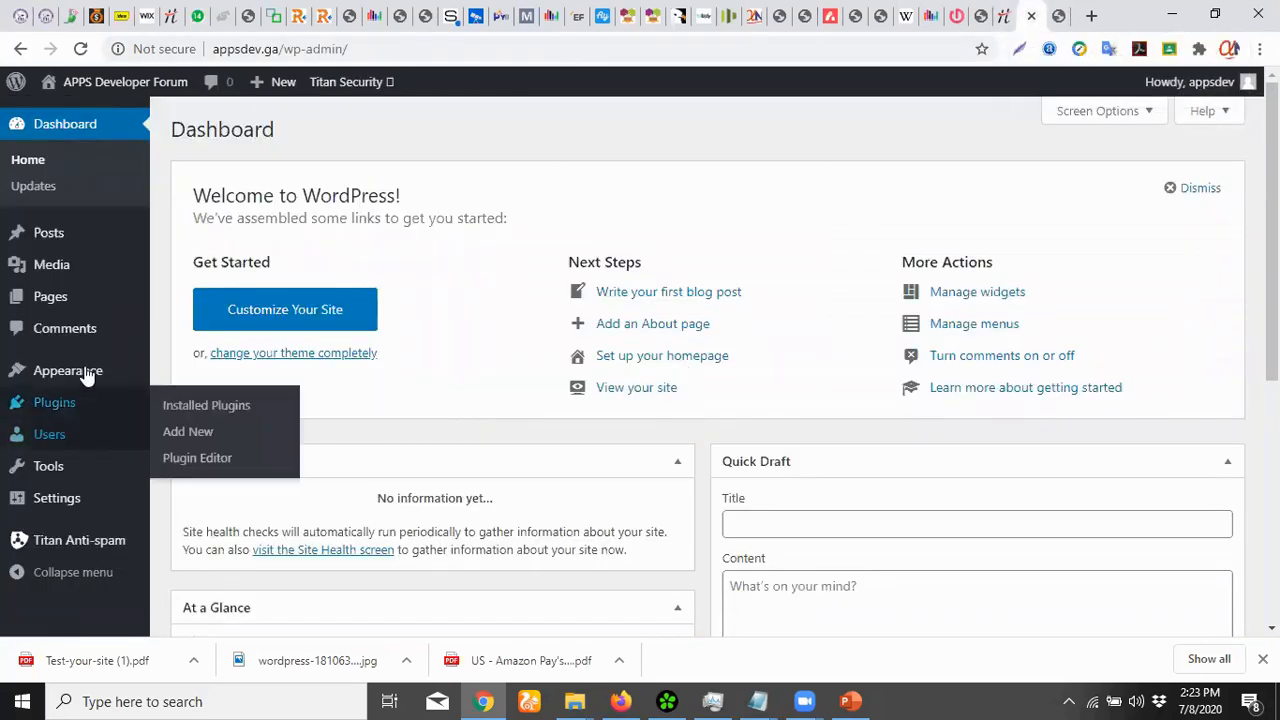
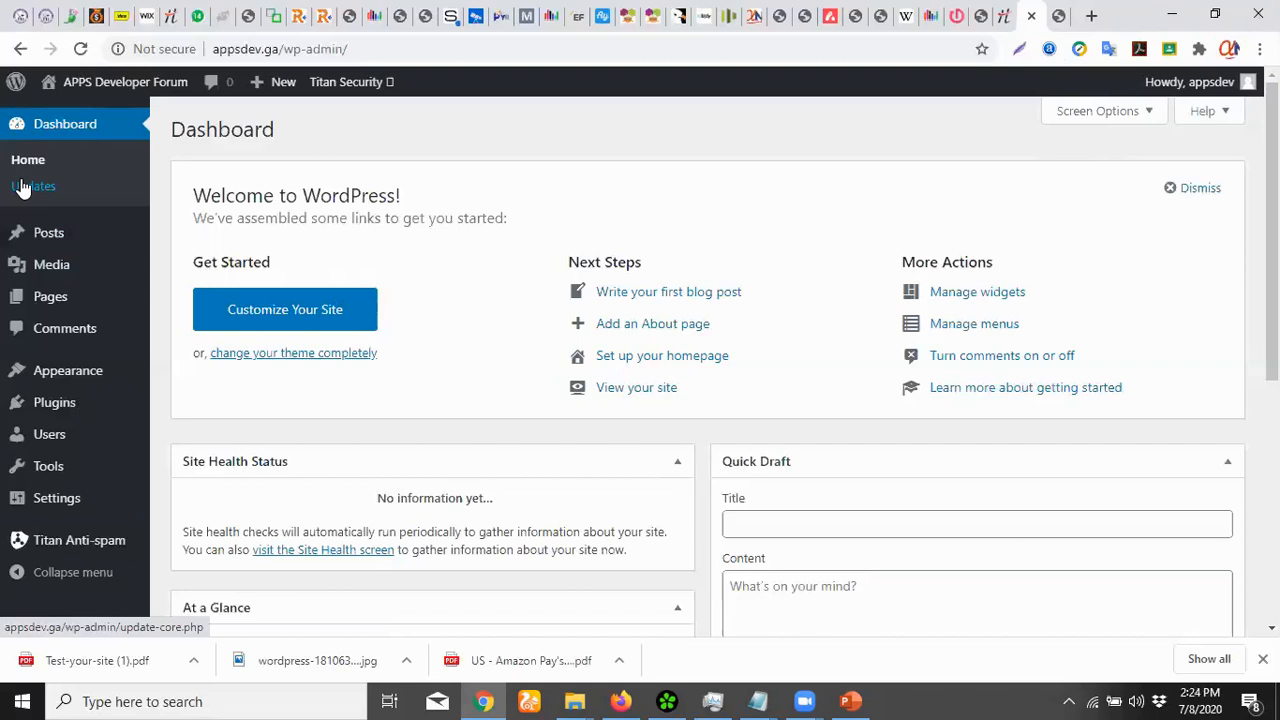
Open the About WordPress page in a new tab, look it over, then close it
{"action": "mouse_move", "coordinate": [14, 86]}
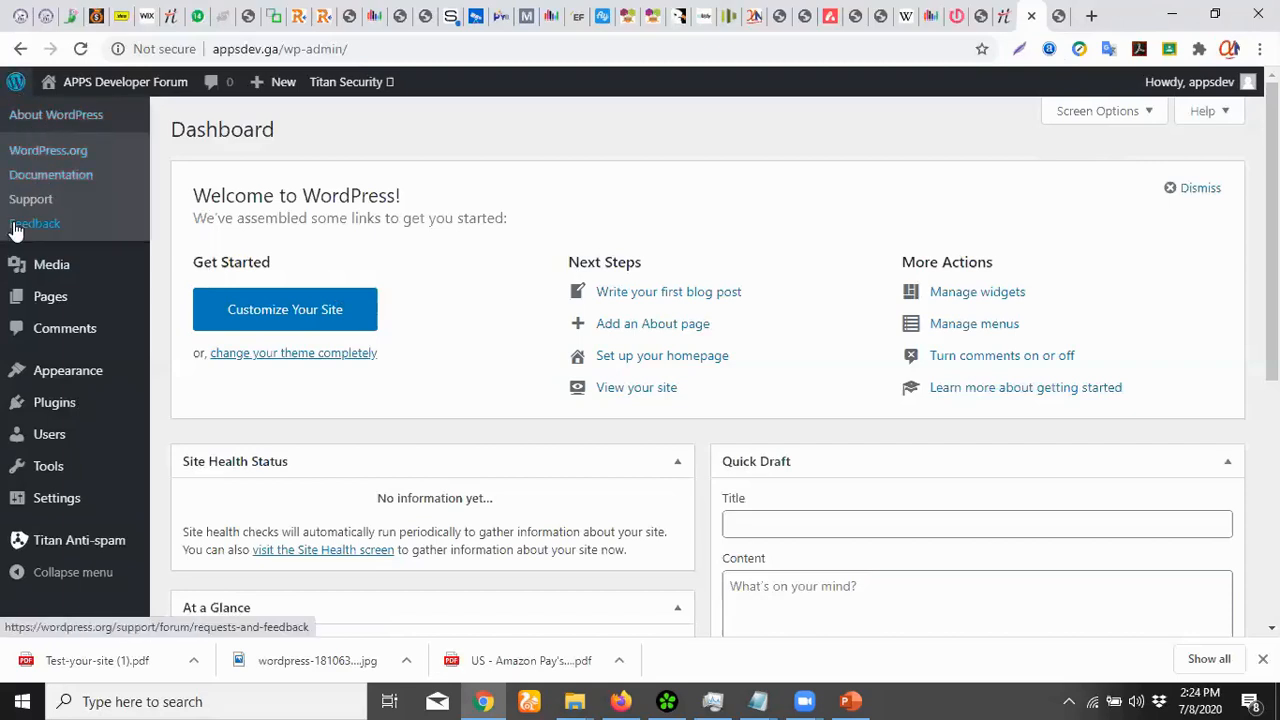
{"action": "right_click", "coordinate": [26, 120]}
{"action": "left_click", "coordinate": [40, 129]}
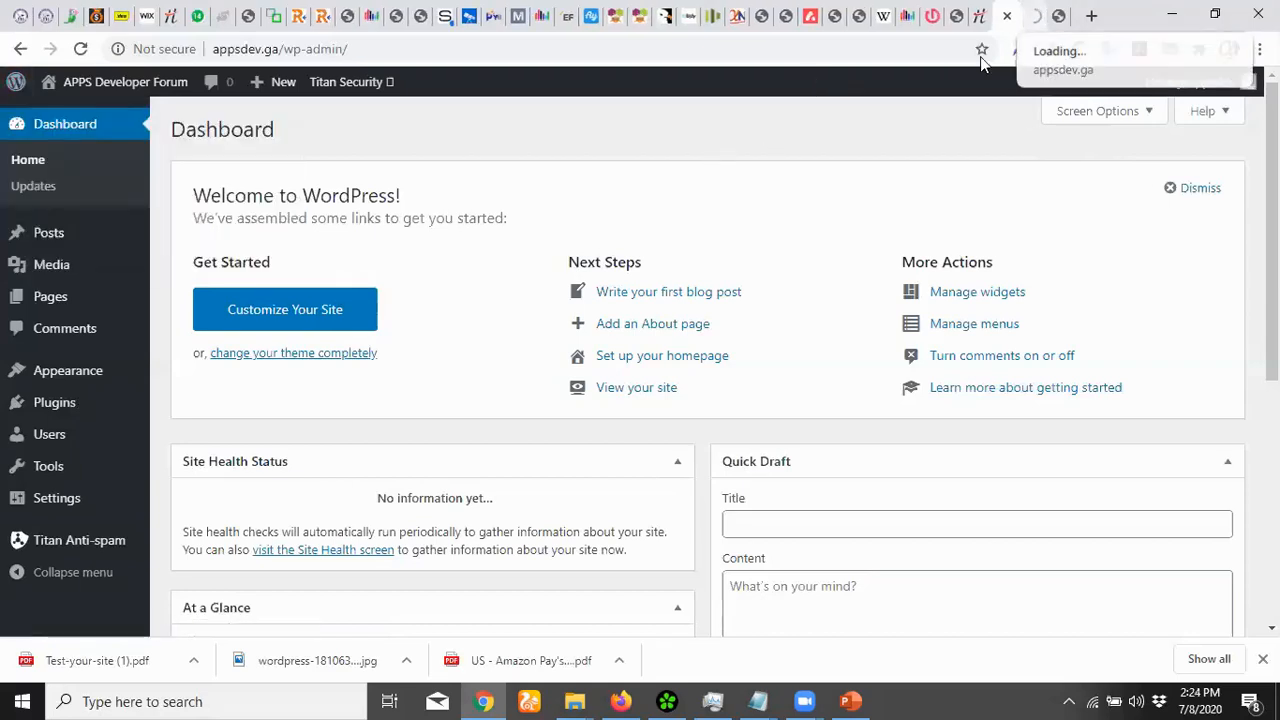
{"action": "left_click", "coordinate": [1040, 15]}
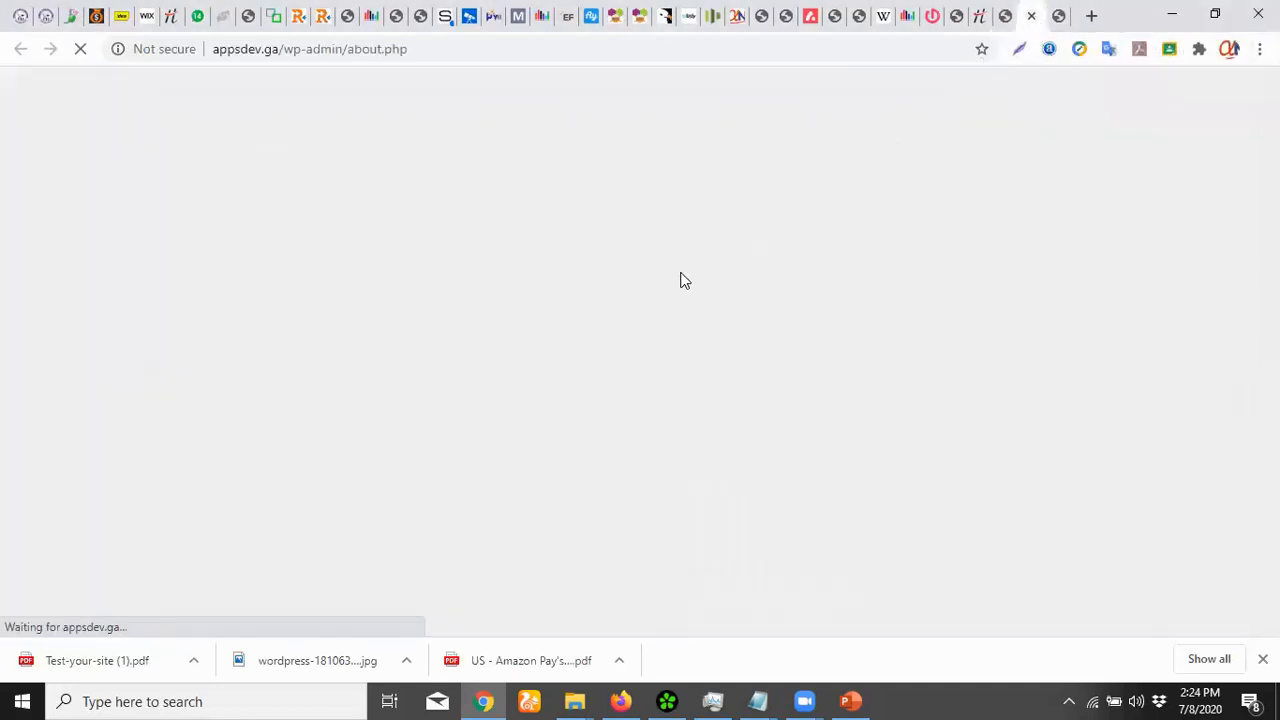
{"action": "left_click", "coordinate": [1005, 16]}
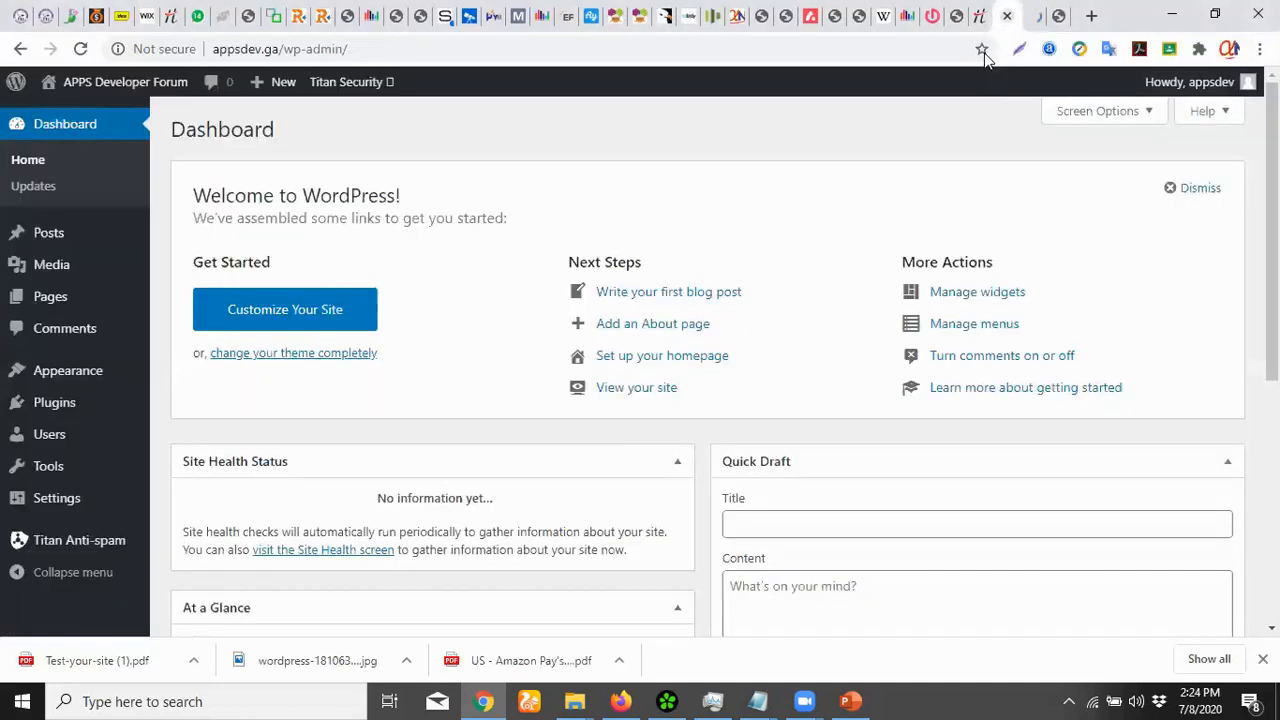
{"action": "left_click", "coordinate": [1058, 16]}
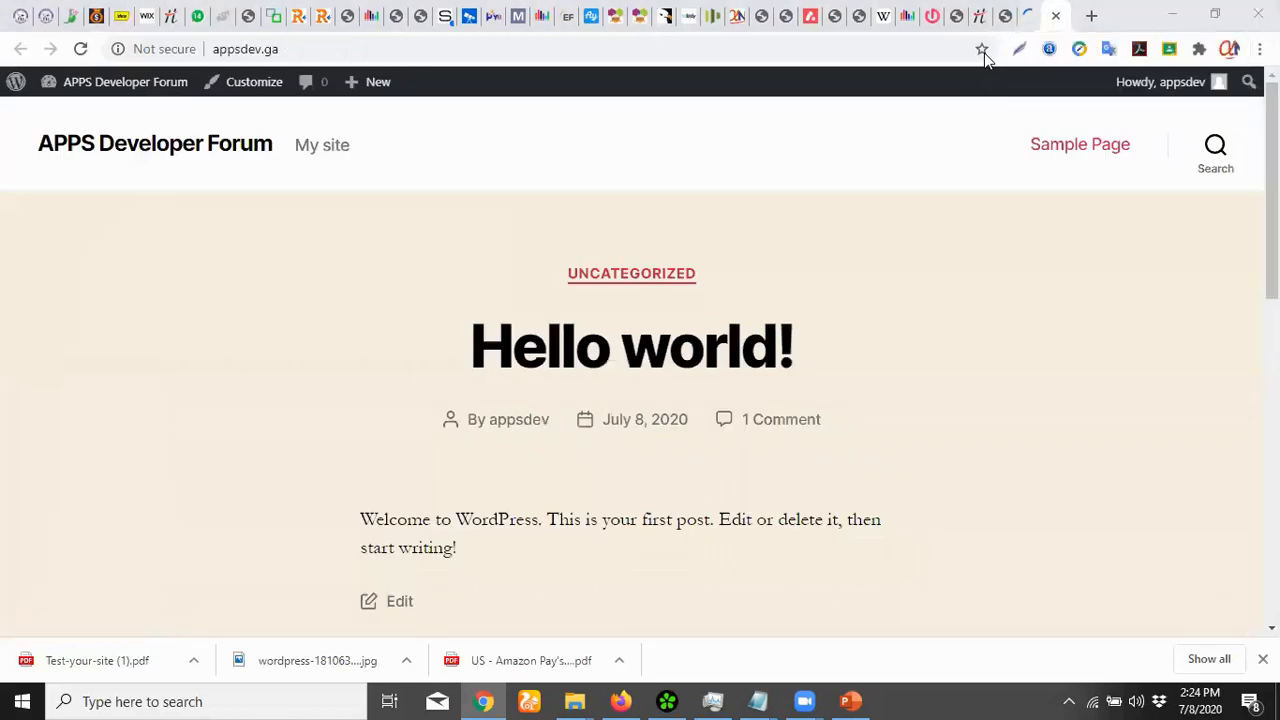
{"action": "left_click", "coordinate": [1032, 16]}
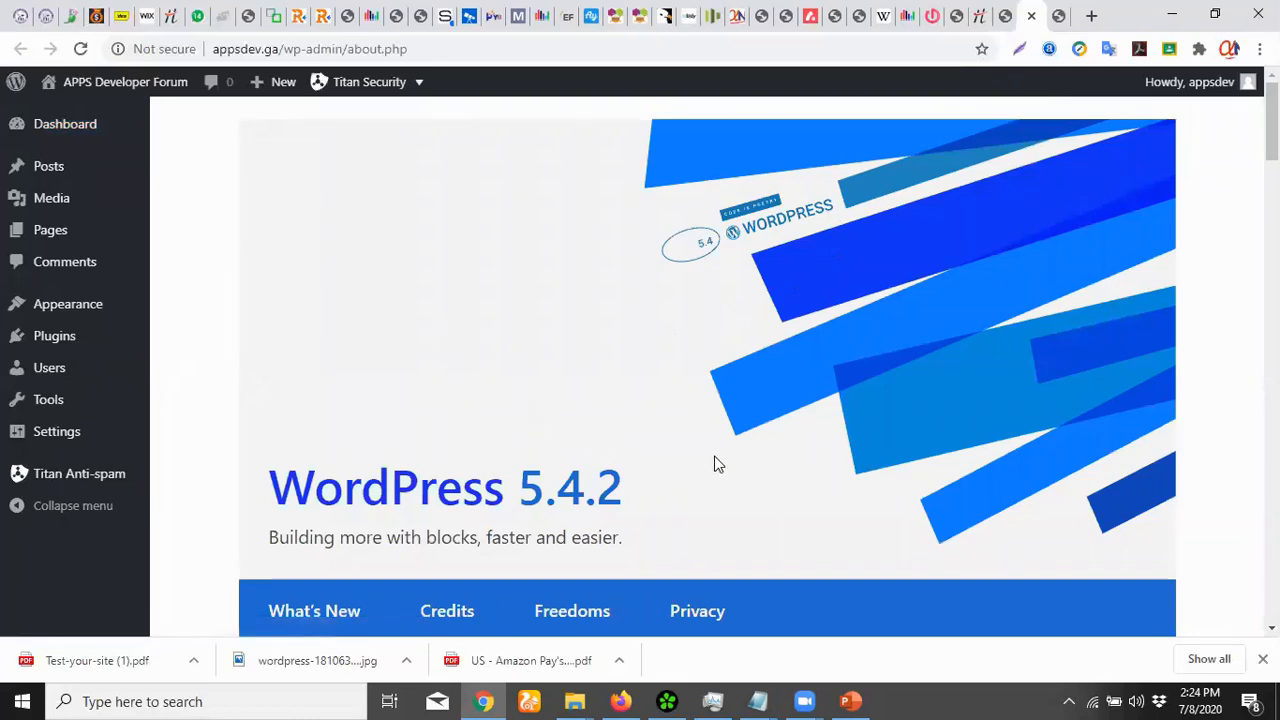
{"action": "scroll", "coordinate": [716, 458], "scroll_direction": "down", "scroll_amount": 4}
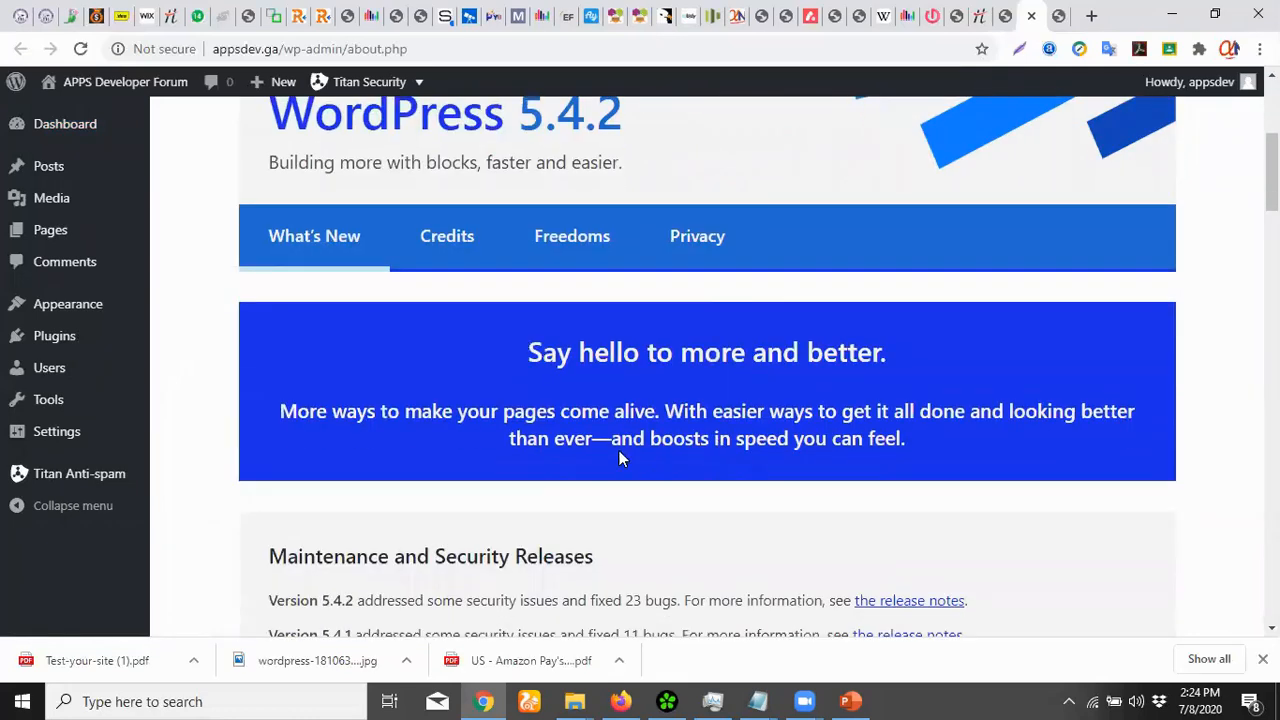
{"action": "scroll", "coordinate": [620, 451], "scroll_direction": "up", "scroll_amount": 4}
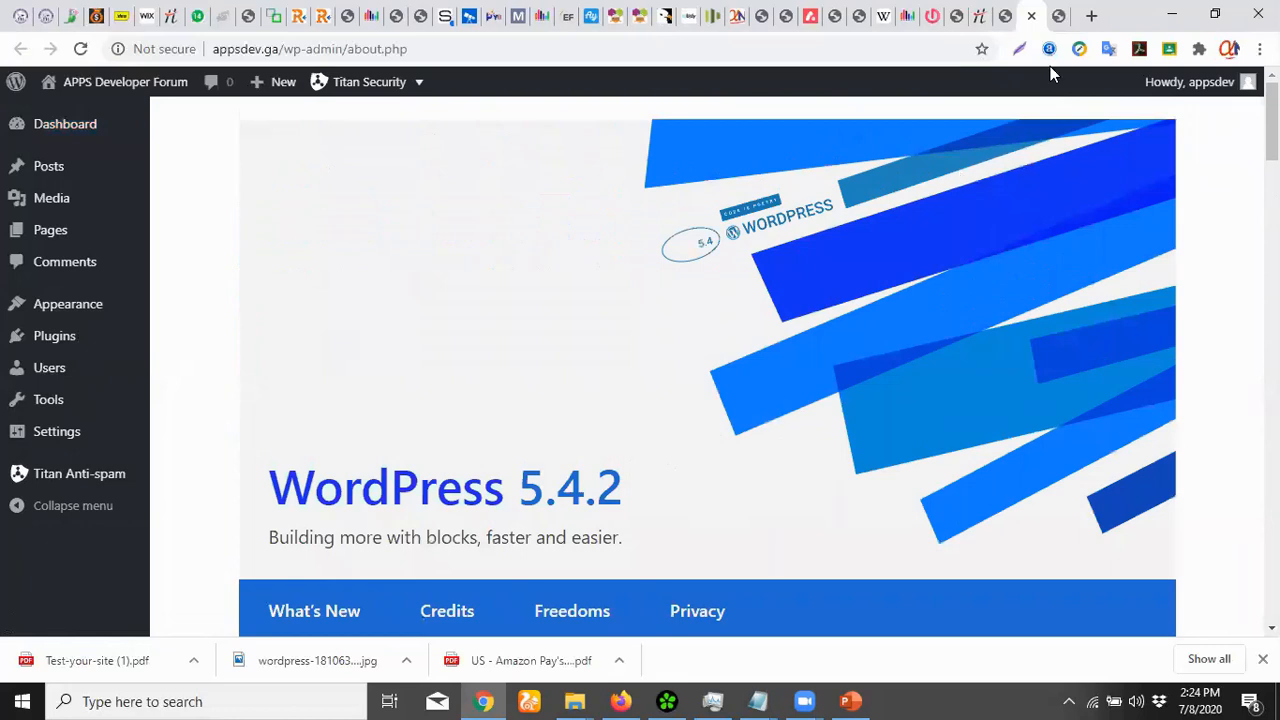
{"action": "left_click", "coordinate": [1031, 16]}
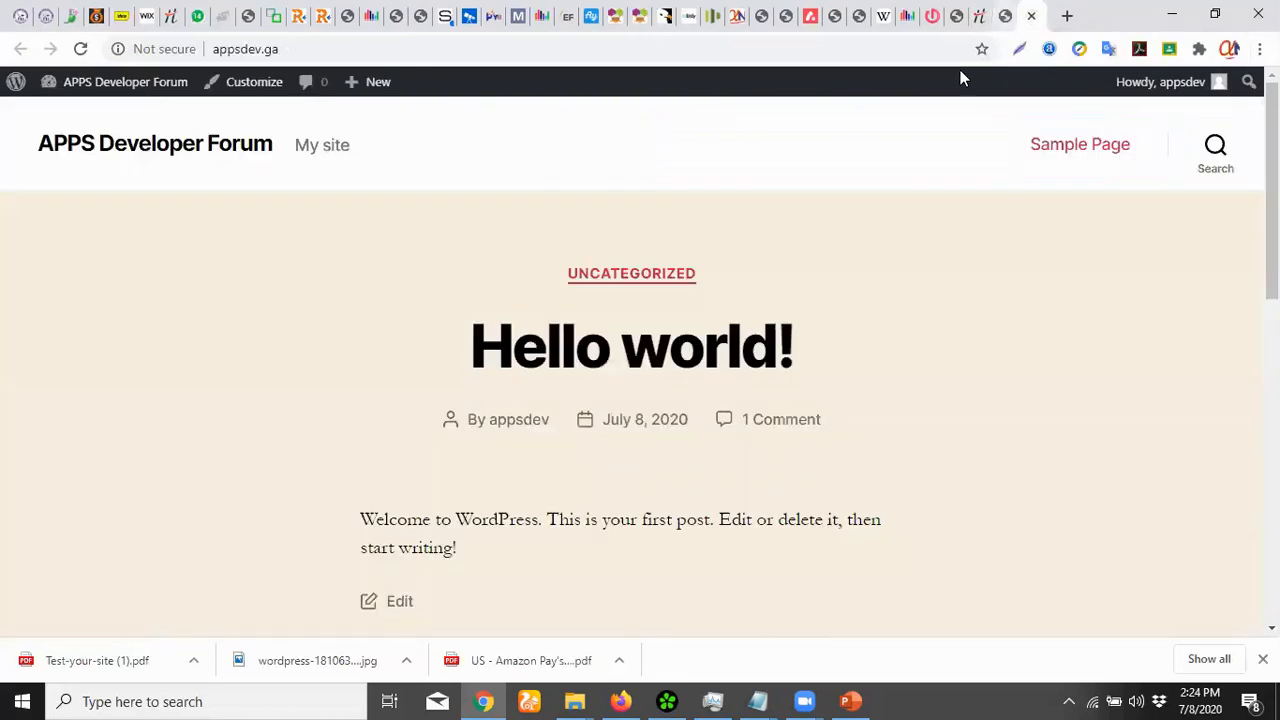
{"action": "left_click", "coordinate": [1004, 16]}
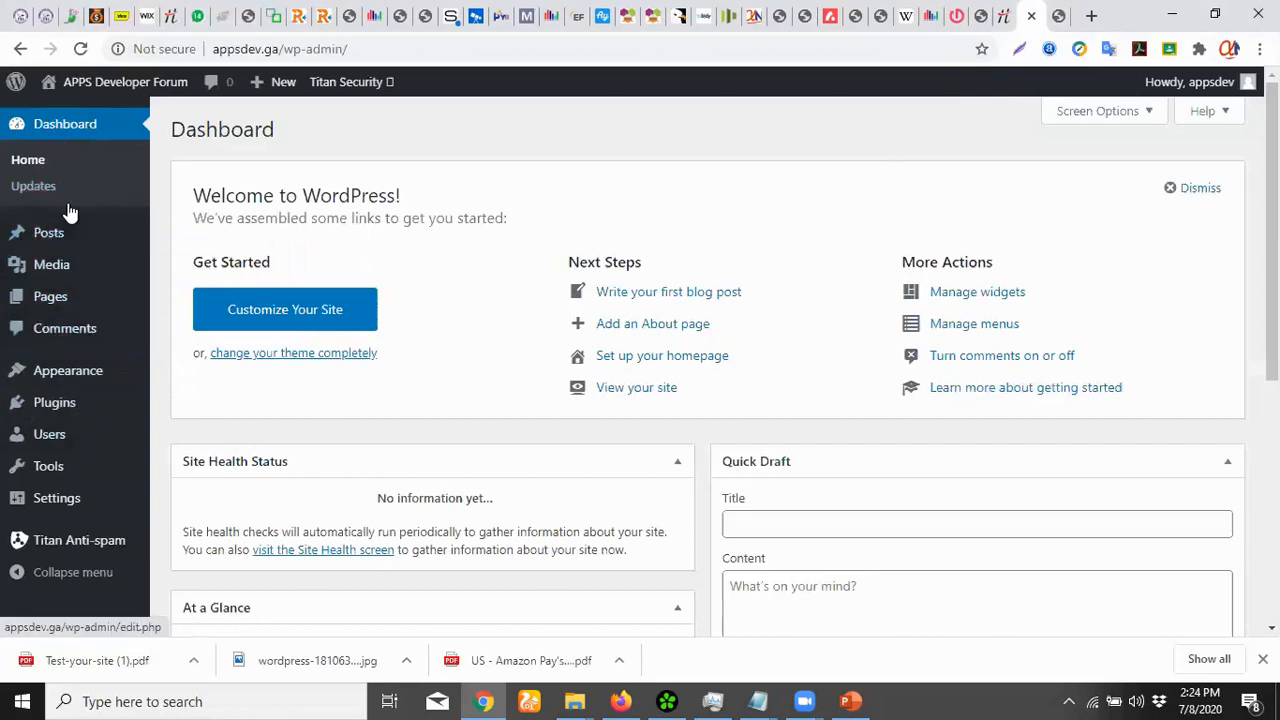
Bulk-trash the Hello world! post from All Posts, then start a new post
{"action": "mouse_move", "coordinate": [102, 252]}
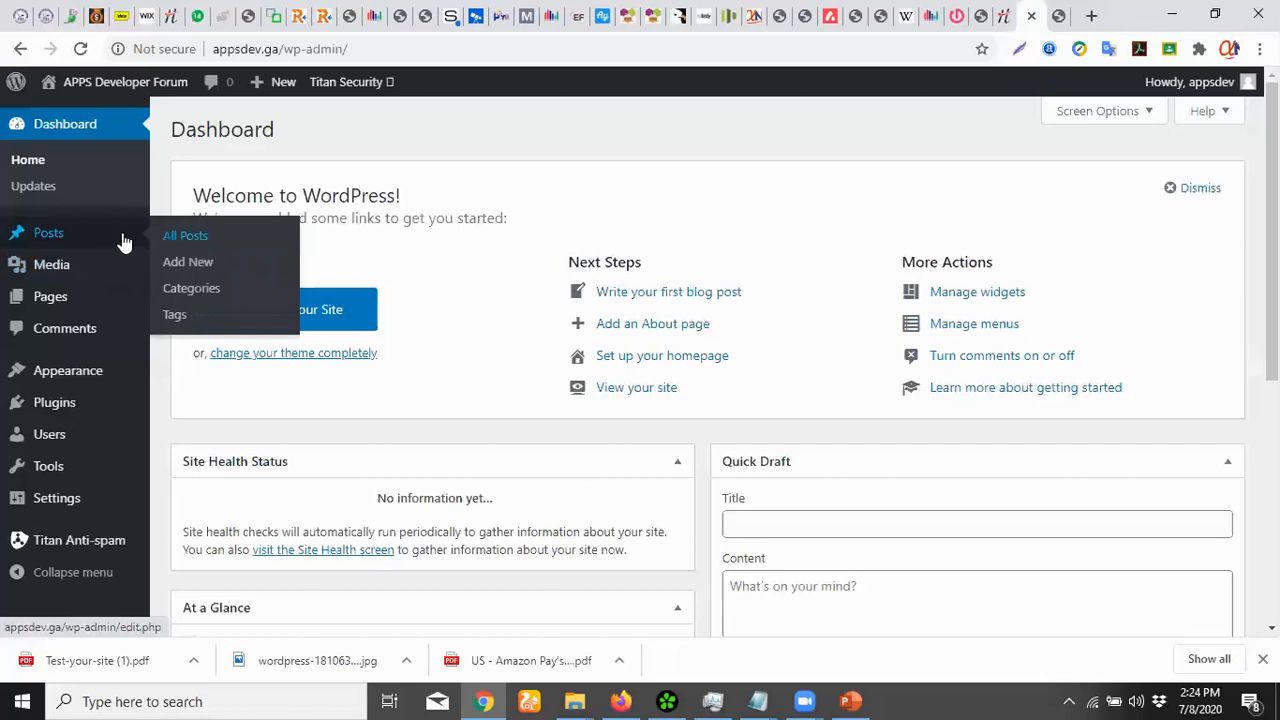
{"action": "left_click", "coordinate": [106, 244]}
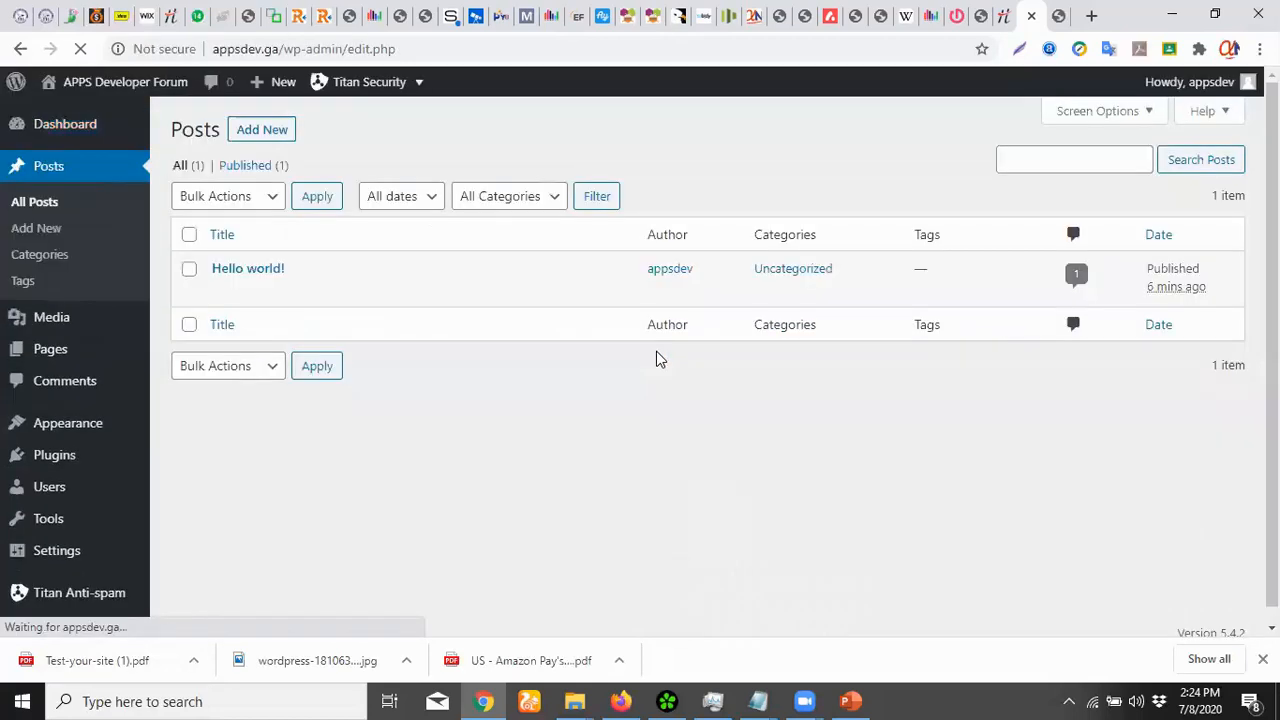
{"action": "left_click", "coordinate": [189, 269]}
{"action": "left_click", "coordinate": [266, 199]}
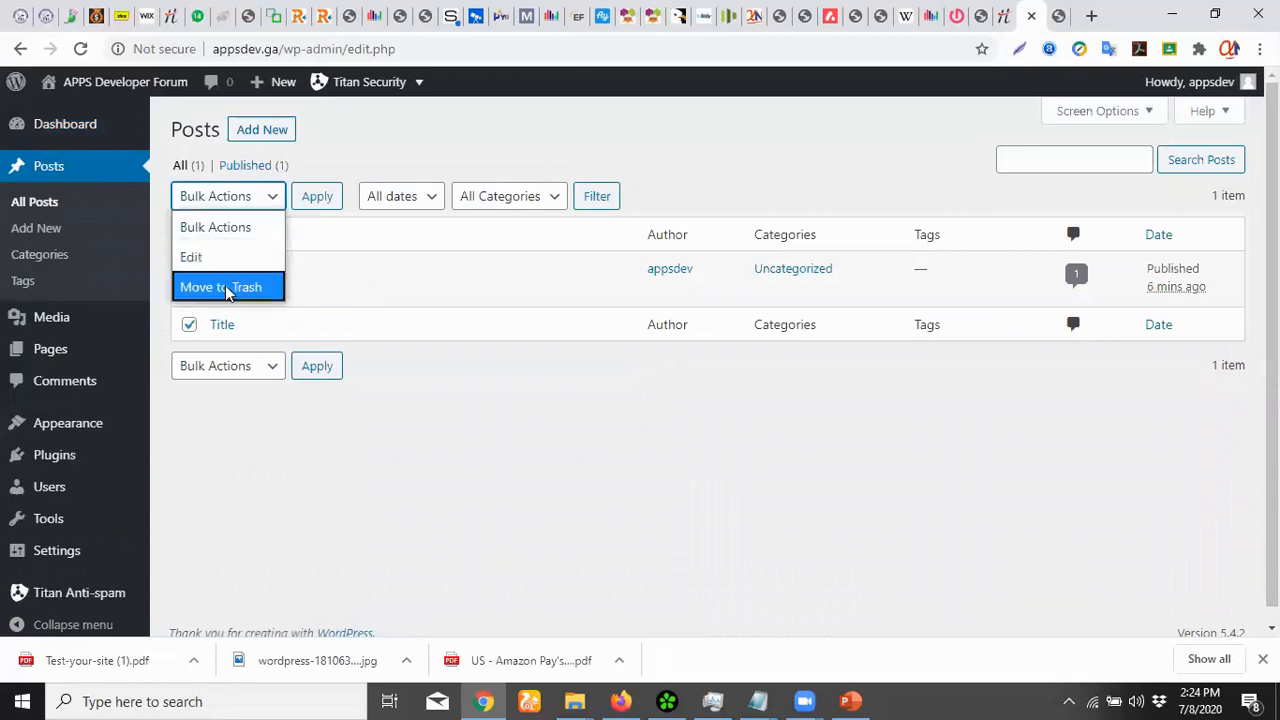
{"action": "left_click", "coordinate": [240, 287]}
{"action": "left_click", "coordinate": [314, 203]}
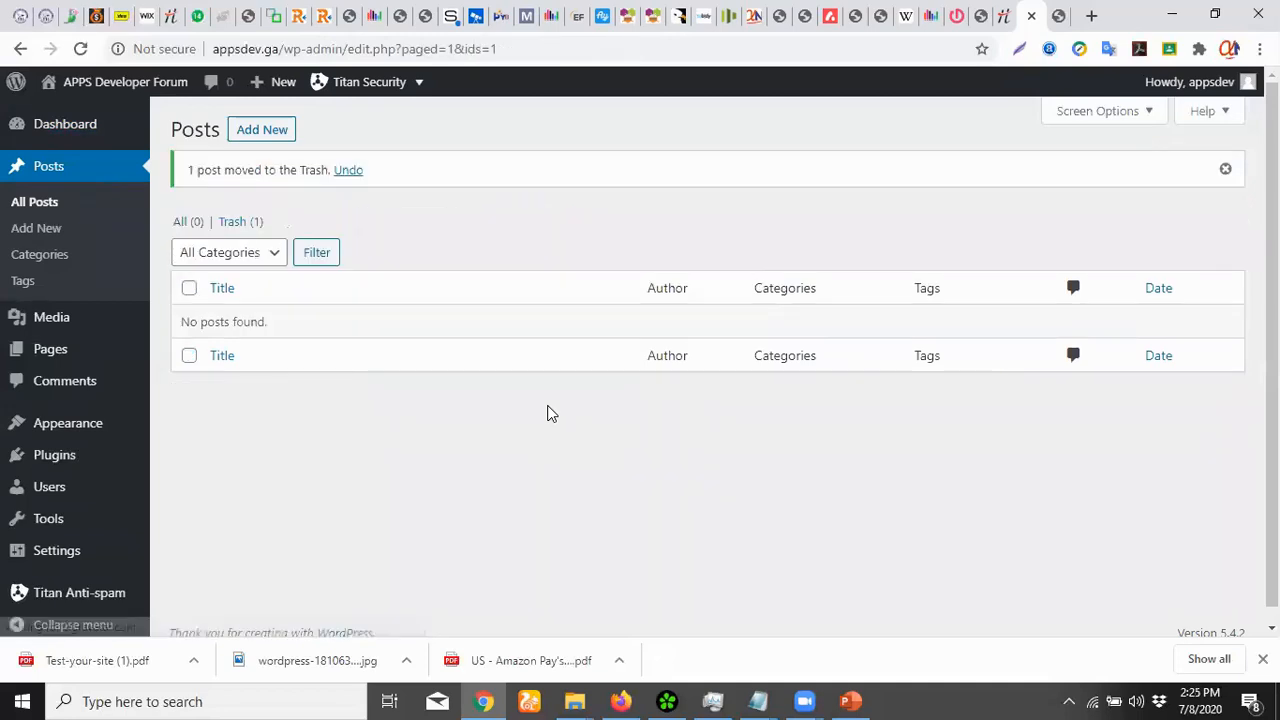
{"action": "left_click", "coordinate": [261, 137]}
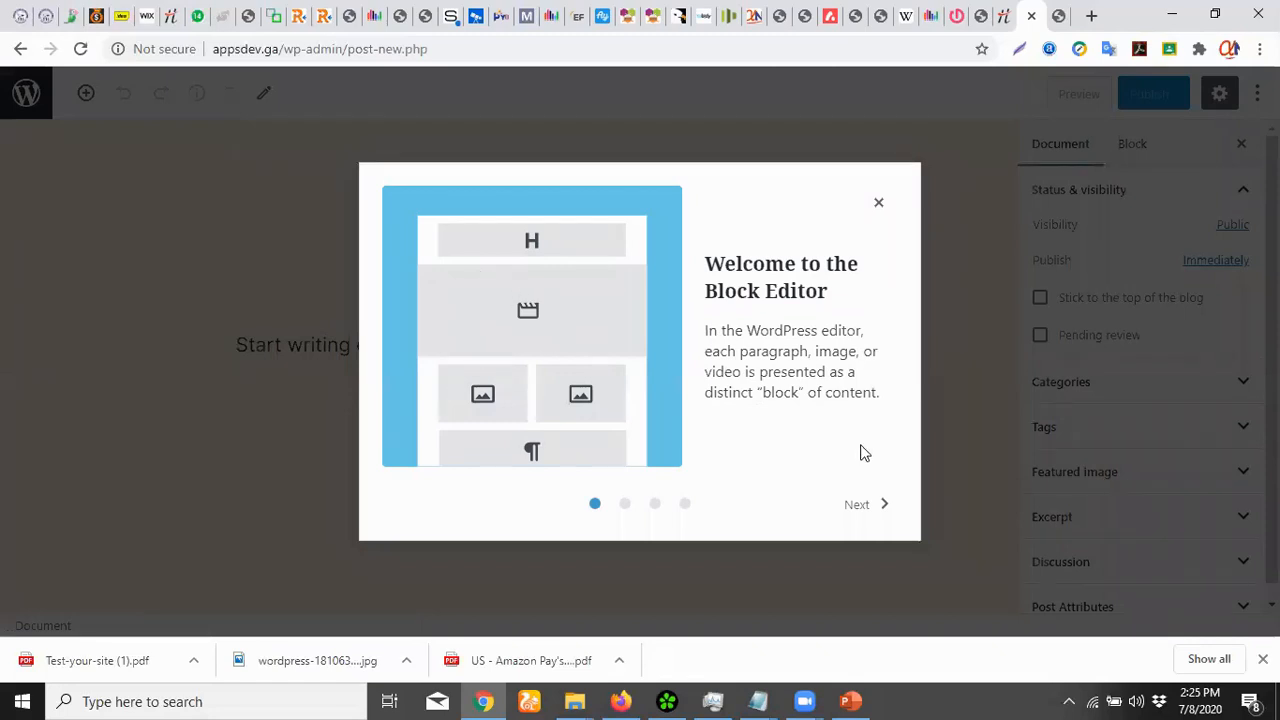
{"action": "left_click", "coordinate": [874, 512]}
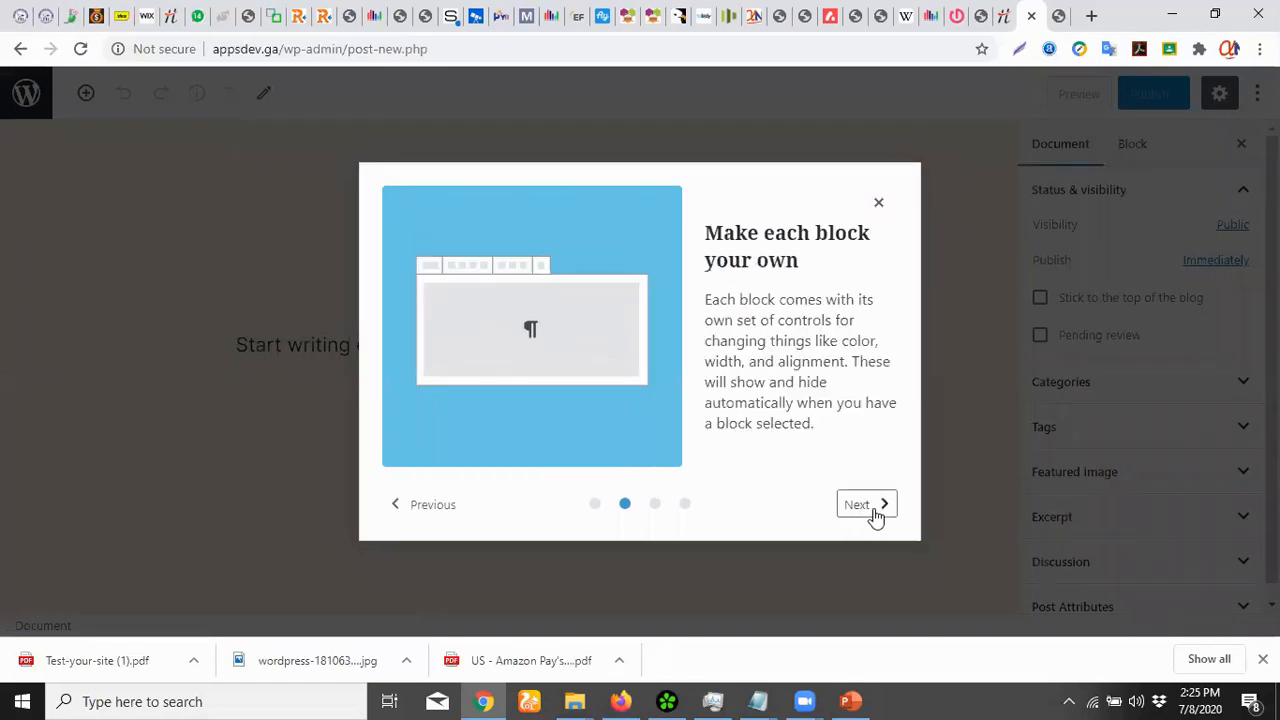
{"action": "left_click", "coordinate": [874, 512]}
{"action": "left_click", "coordinate": [874, 512]}
{"action": "left_click", "coordinate": [874, 512]}
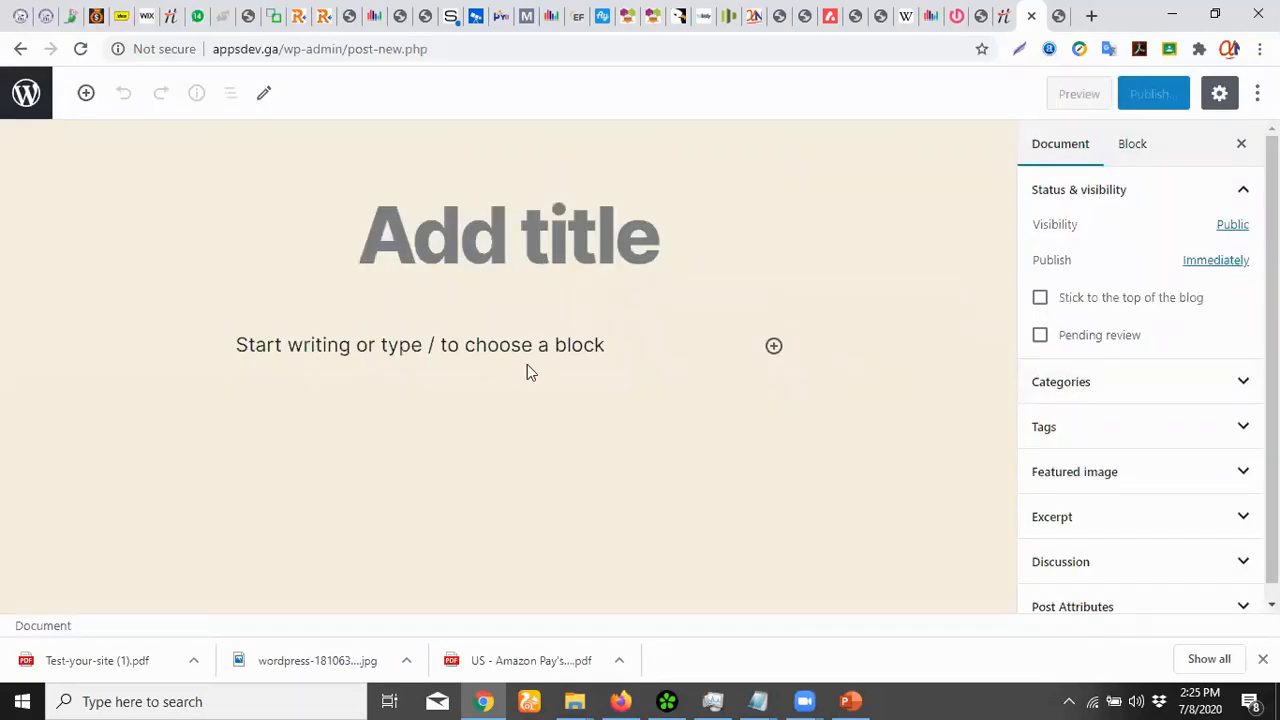
{"action": "left_click", "coordinate": [491, 294]}
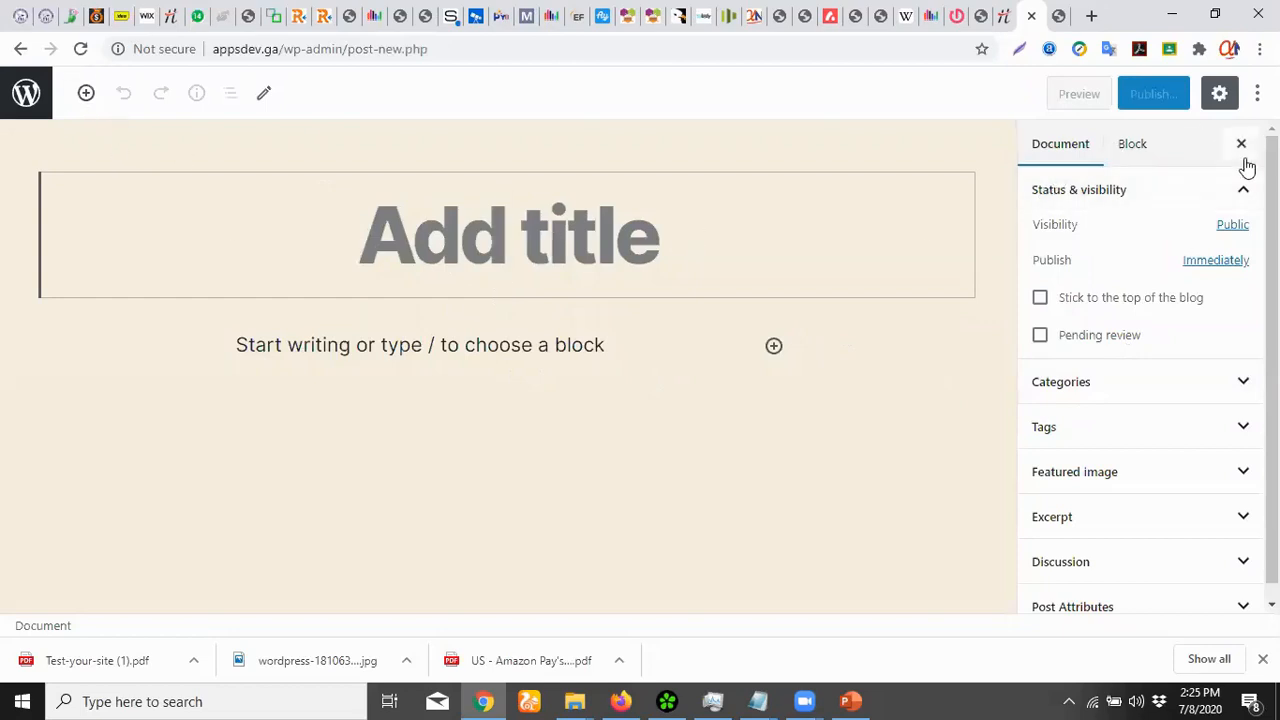
{"action": "left_click", "coordinate": [1257, 93]}
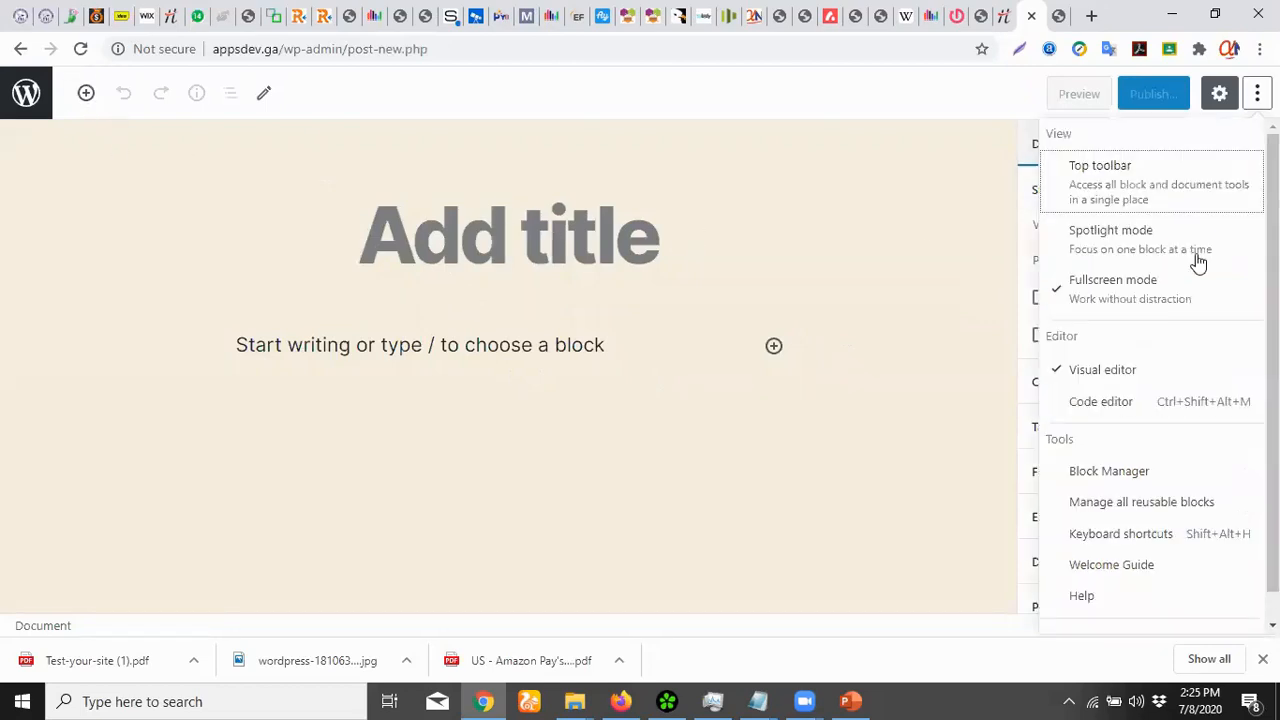
{"action": "left_click", "coordinate": [17, 49]}
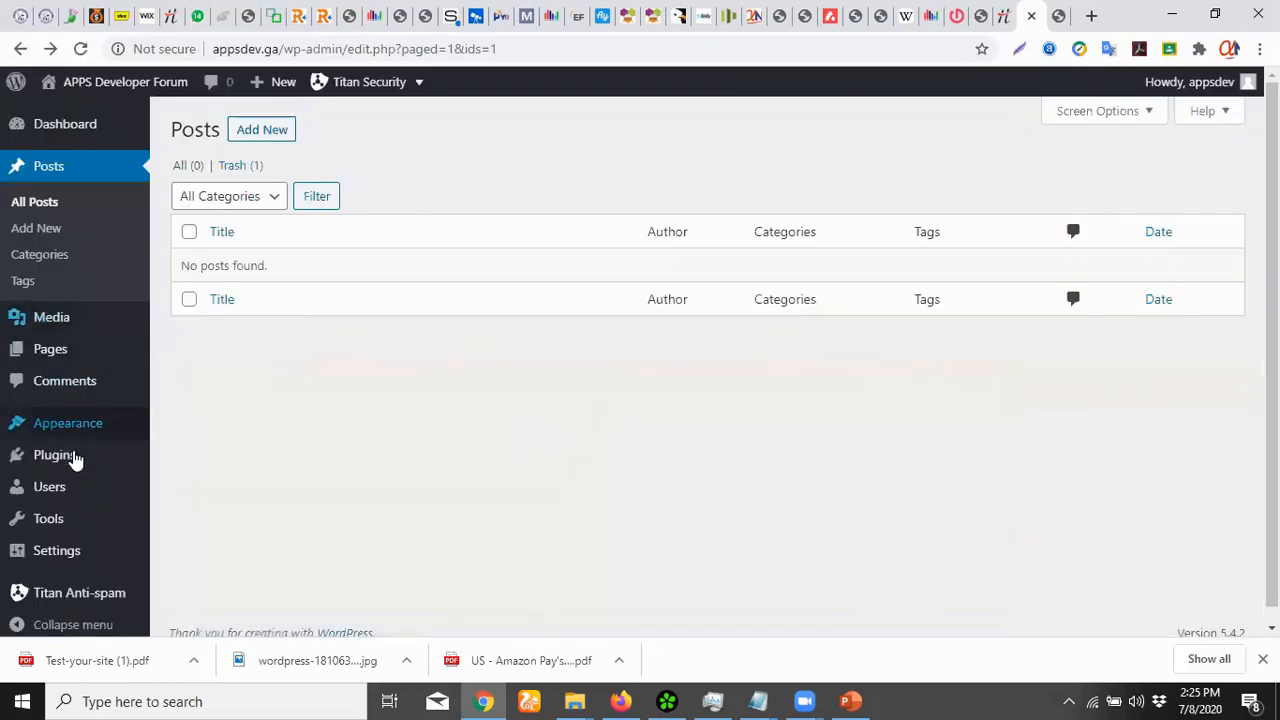
Install the Classic Editor plugin from Add Plugins and activate it
{"action": "mouse_move", "coordinate": [74, 457]}
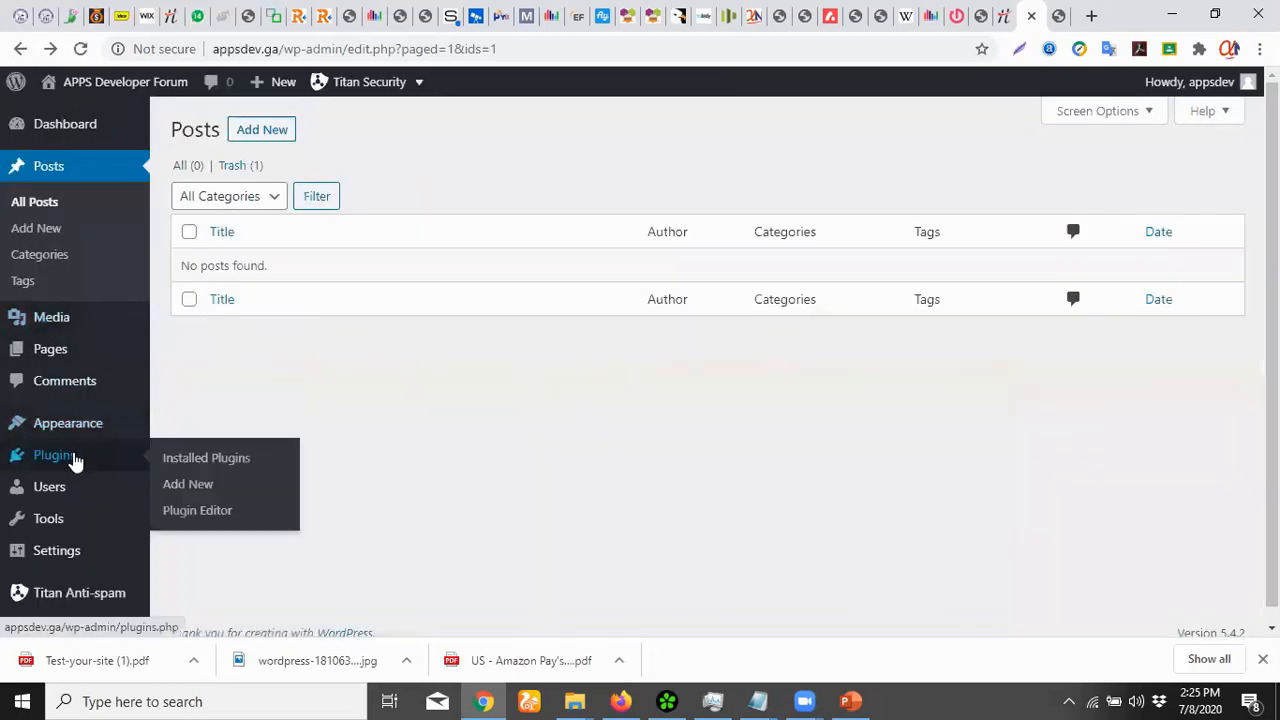
{"action": "left_click", "coordinate": [220, 485]}
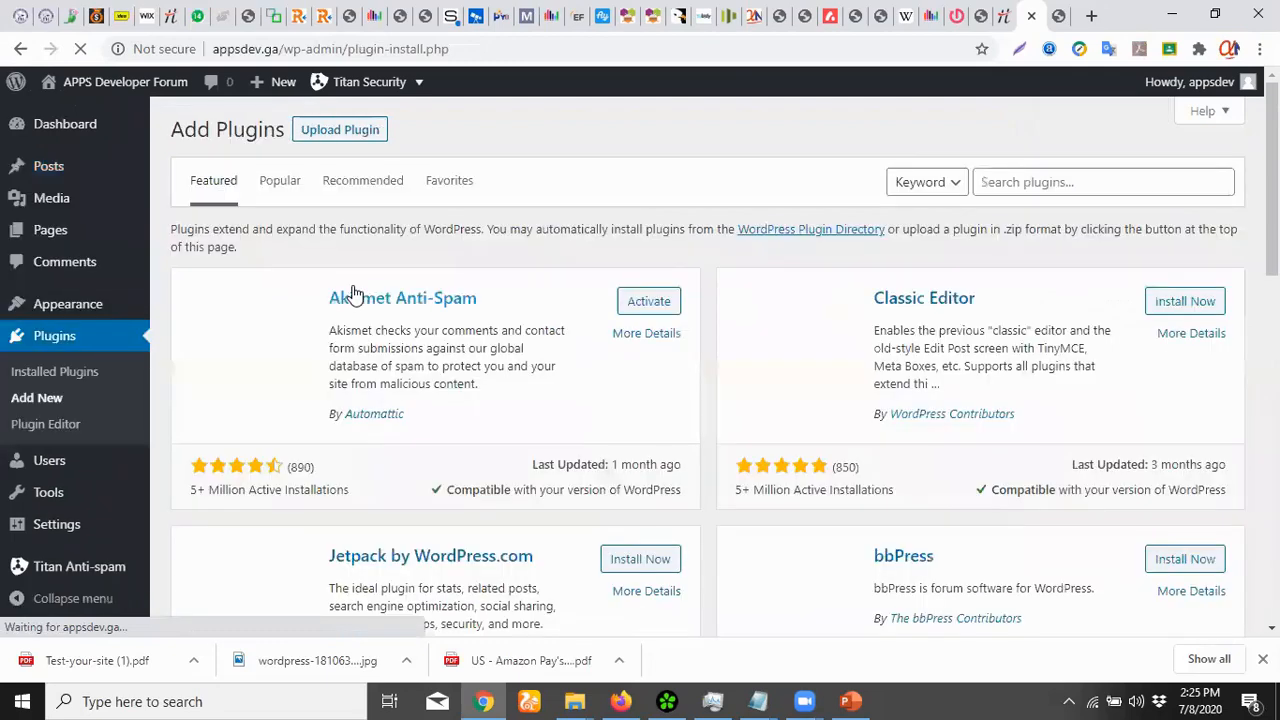
{"action": "left_click", "coordinate": [1031, 183]}
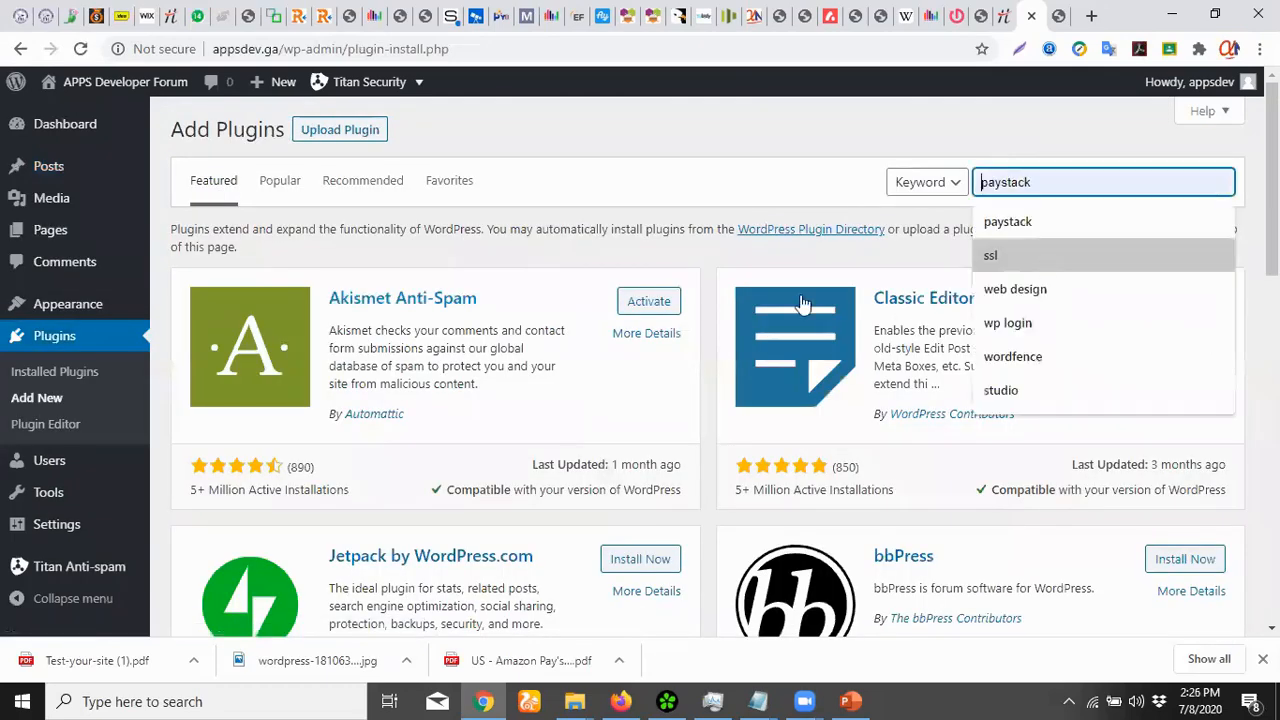
{"action": "left_click", "coordinate": [785, 140]}
{"action": "left_click", "coordinate": [1203, 310]}
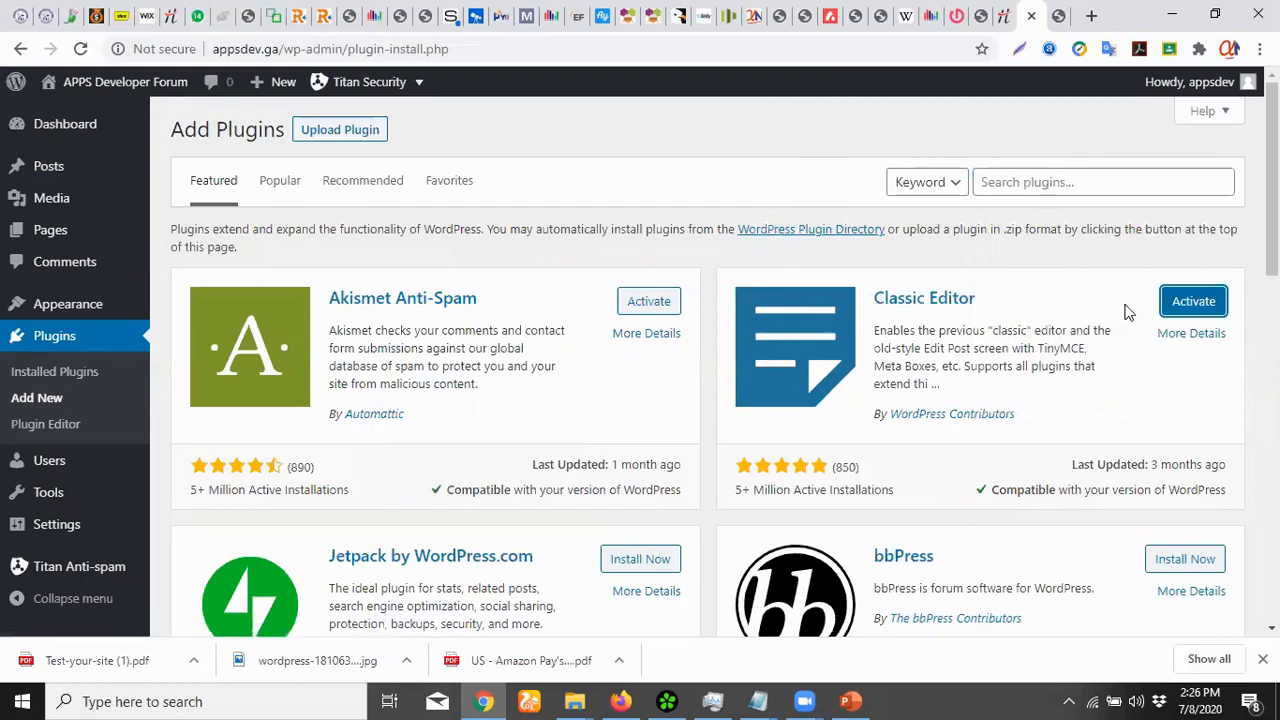
{"action": "left_click", "coordinate": [1180, 301]}
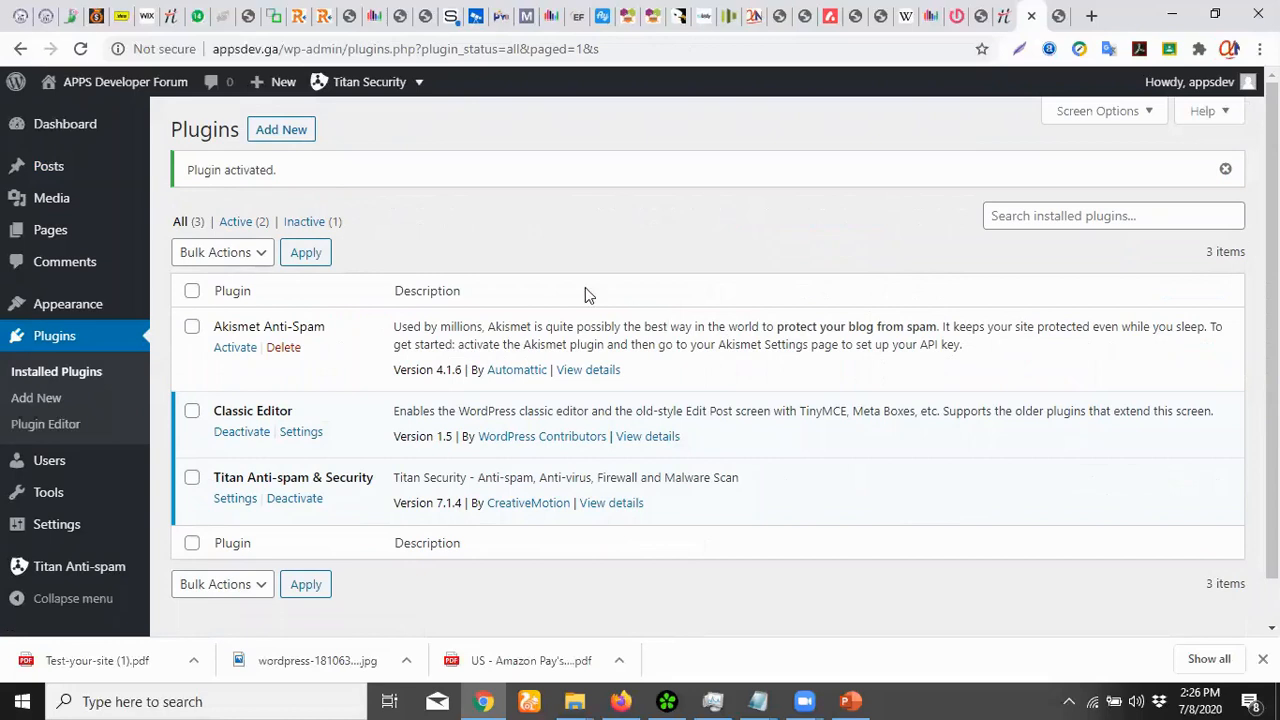
Look over the Titan Security dashboard, then return to the empty All Posts list
{"action": "mouse_move", "coordinate": [420, 90]}
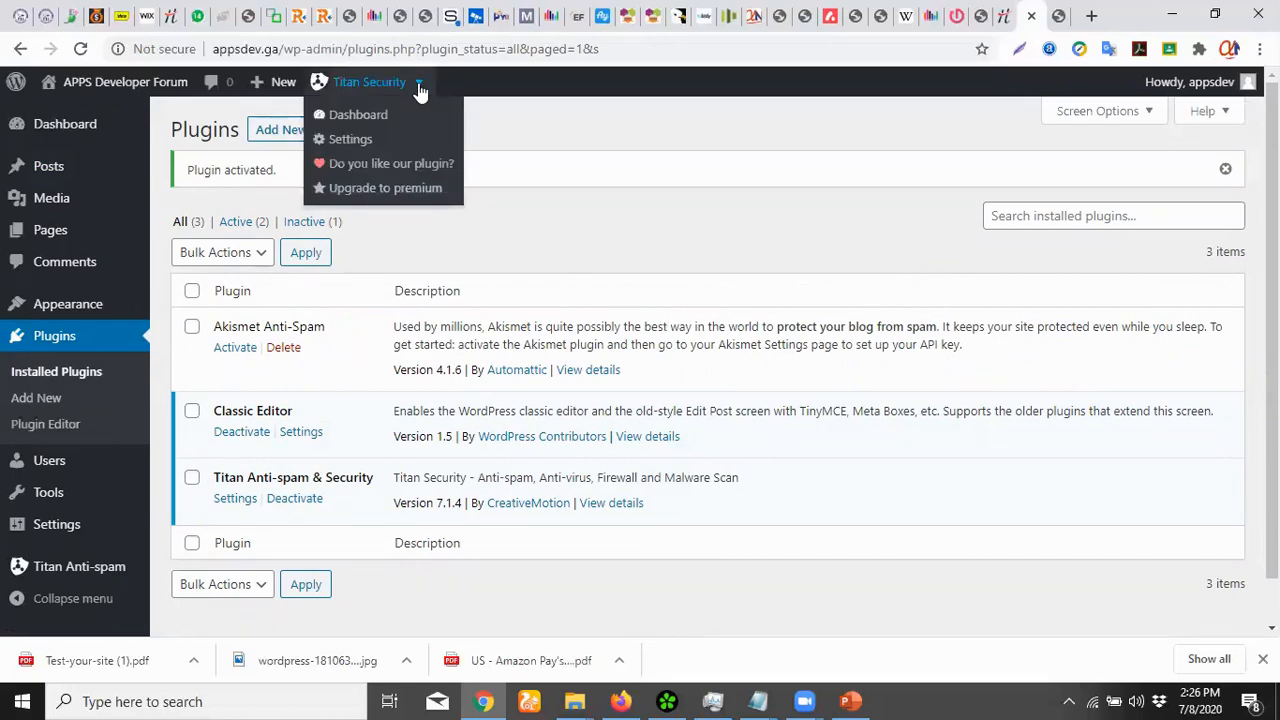
{"action": "left_click", "coordinate": [357, 117]}
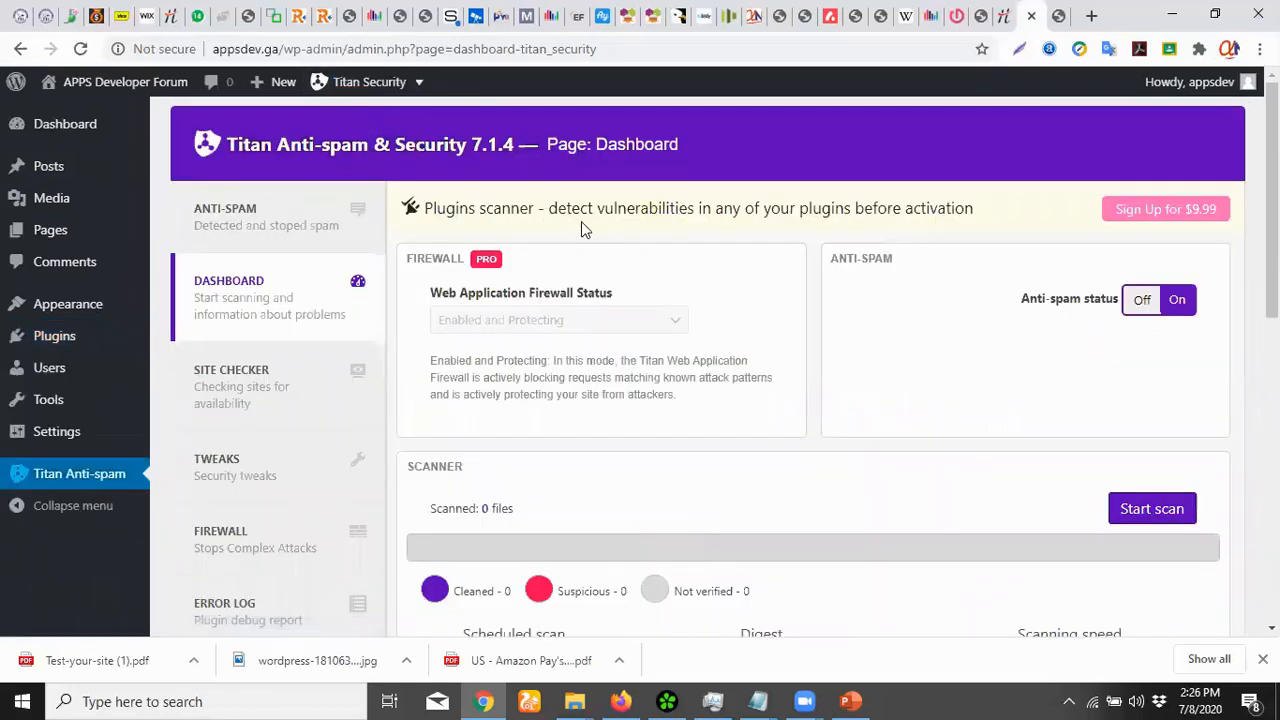
{"action": "scroll", "coordinate": [581, 221], "scroll_direction": "down", "scroll_amount": 5}
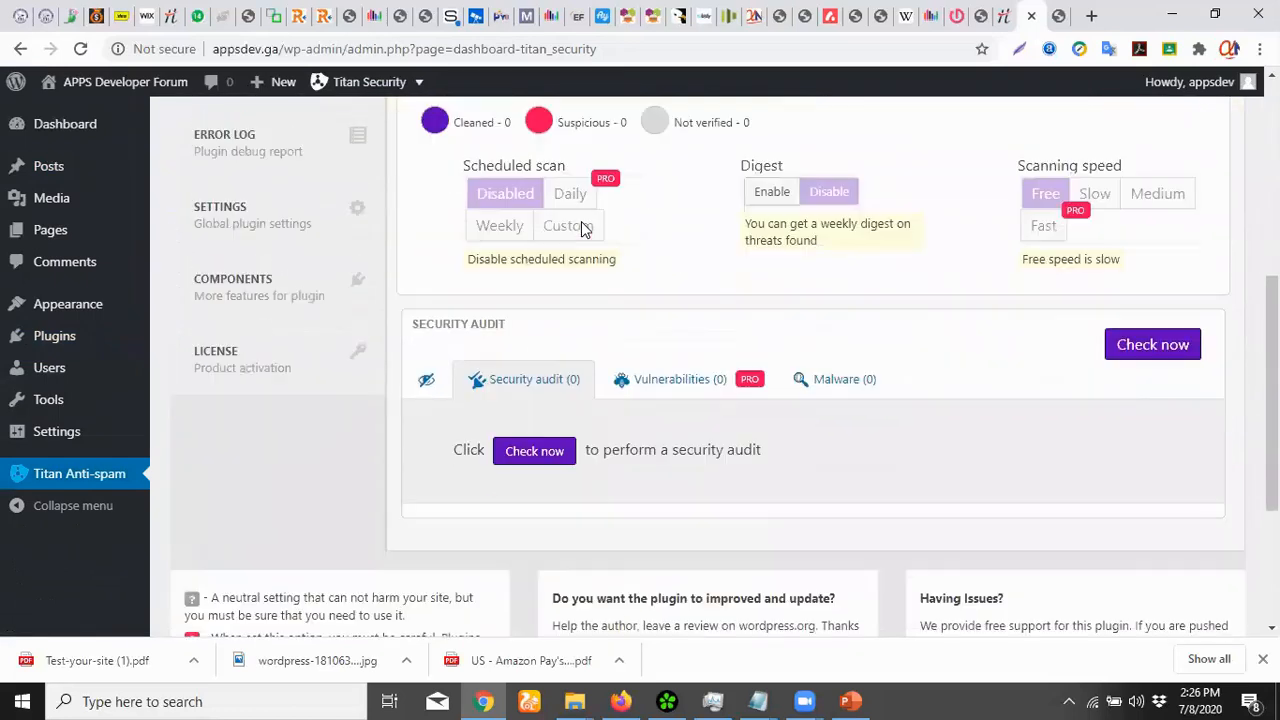
{"action": "scroll", "coordinate": [581, 221], "scroll_direction": "down", "scroll_amount": 3}
{"action": "scroll", "coordinate": [581, 221], "scroll_direction": "up", "scroll_amount": 7}
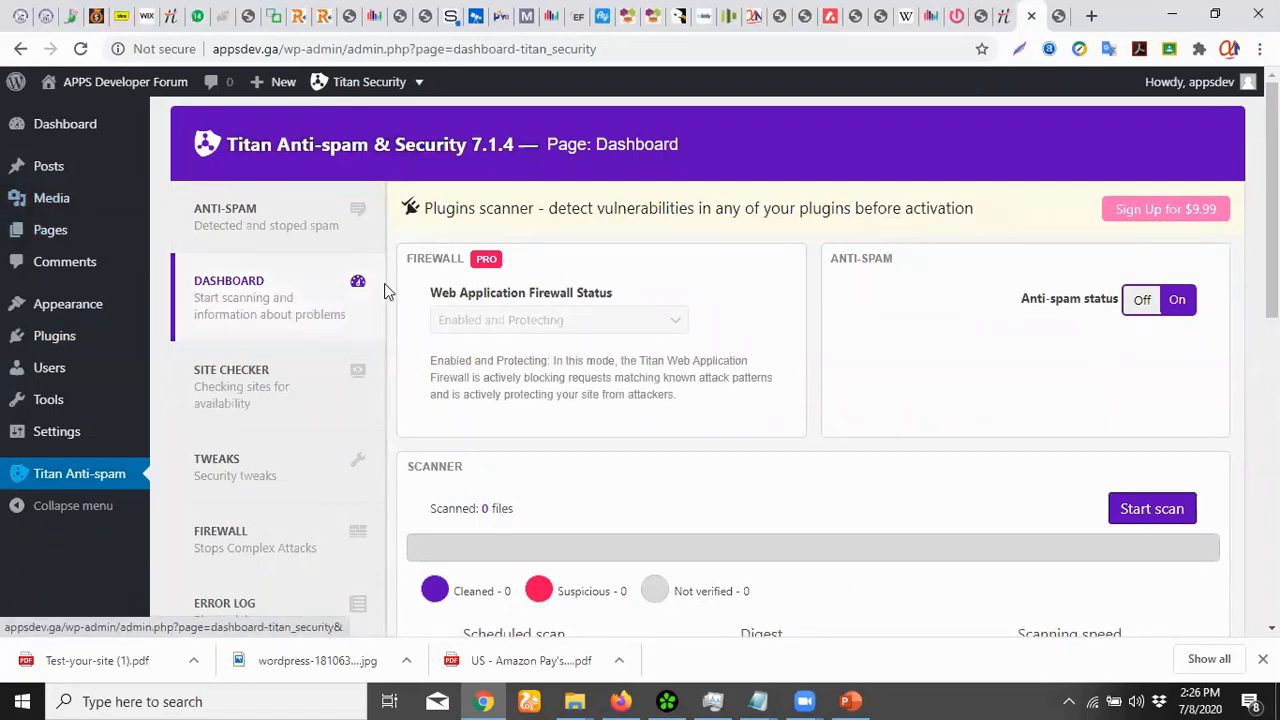
{"action": "left_click", "coordinate": [48, 166]}
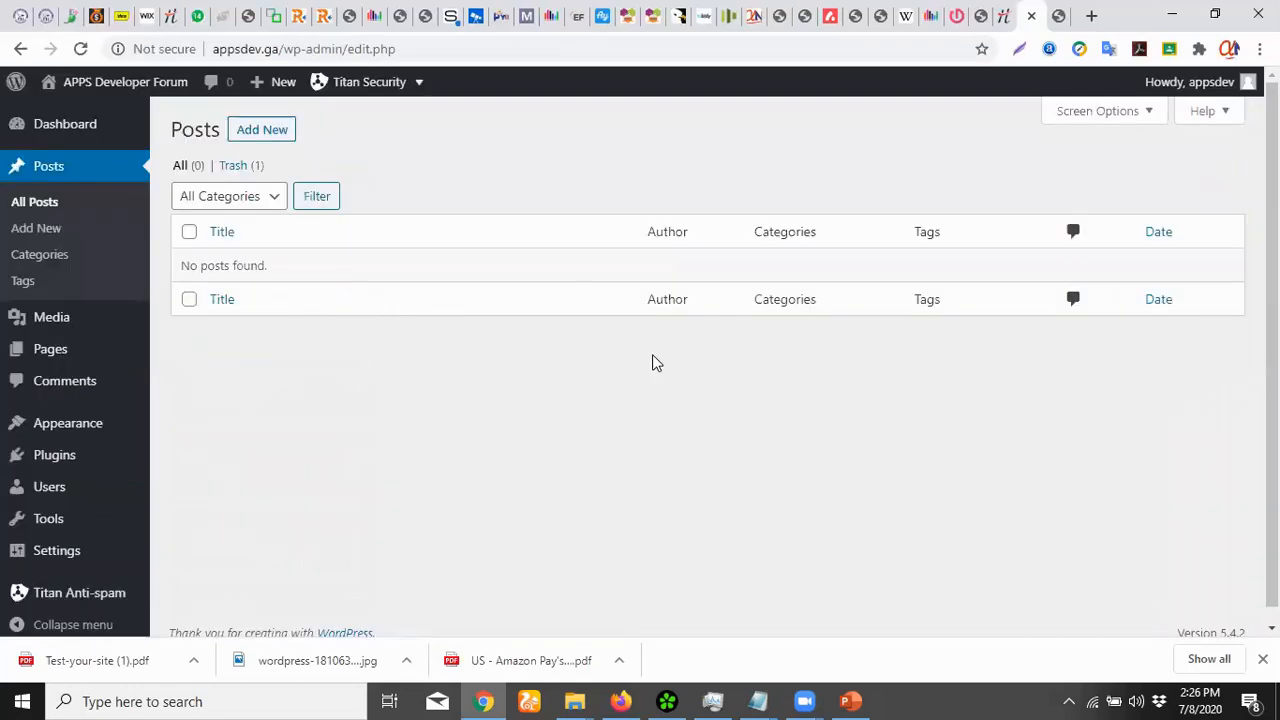
Publish a post titled 'Hello Fans' reading 'Welcome to my first and beginning wordpress page'
{"action": "left_click", "coordinate": [264, 130]}
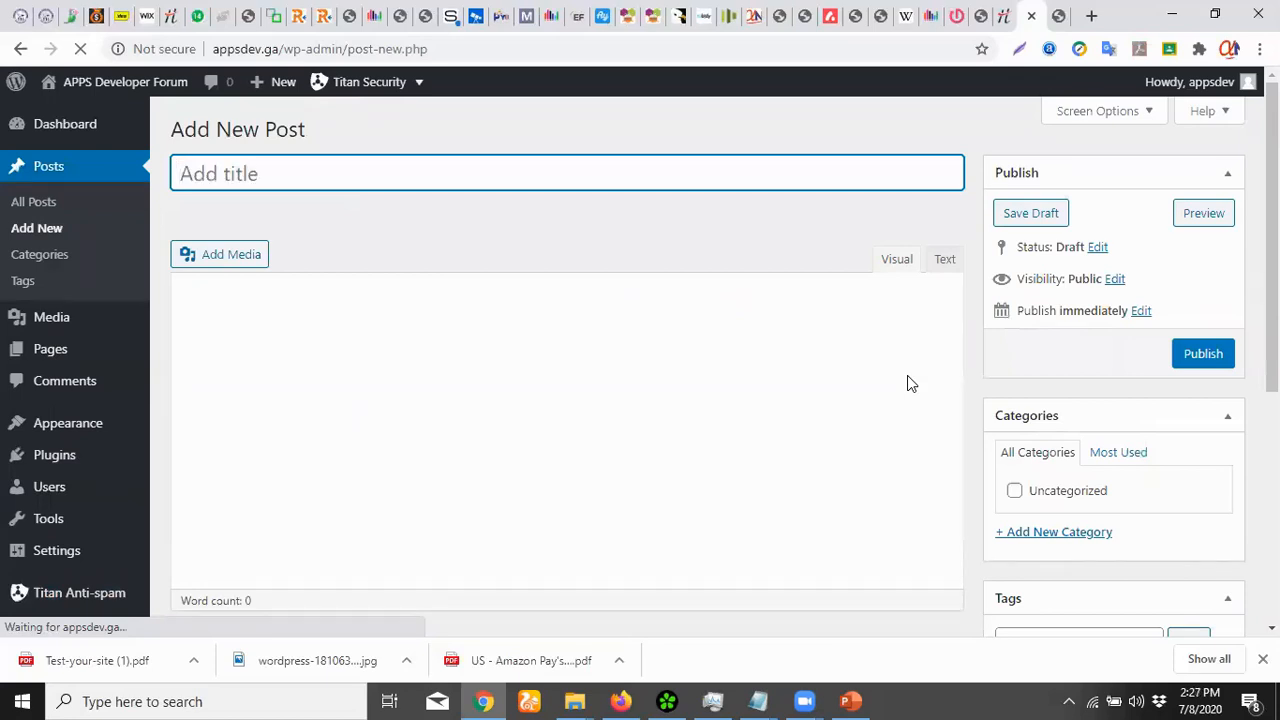
{"action": "type", "text": "Hell"}
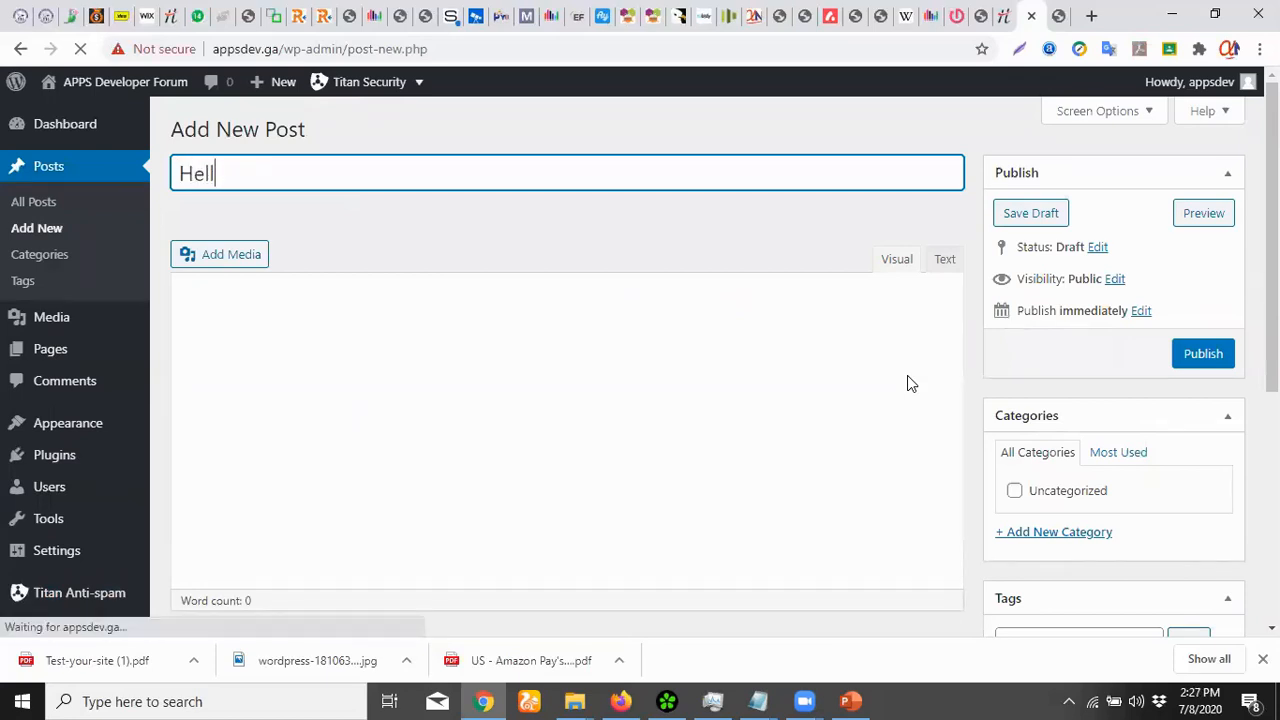
{"action": "type", "text": "o Fans"}
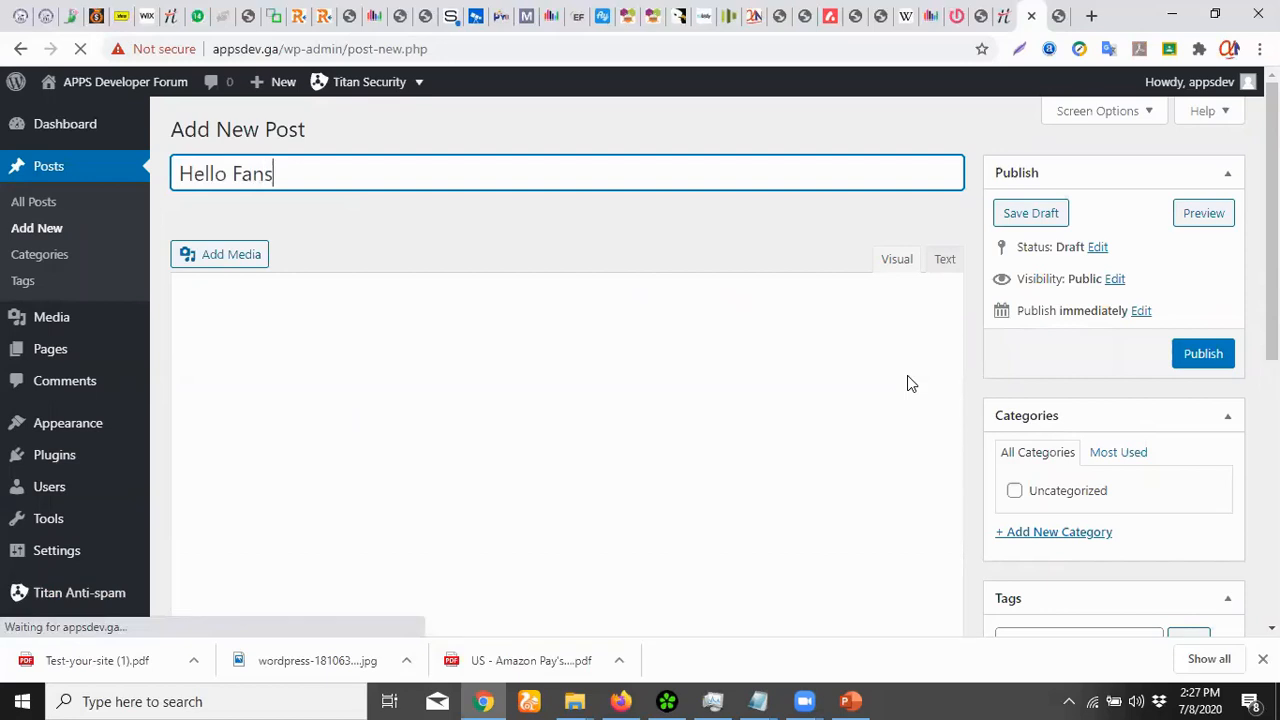
{"action": "left_click", "coordinate": [744, 446]}
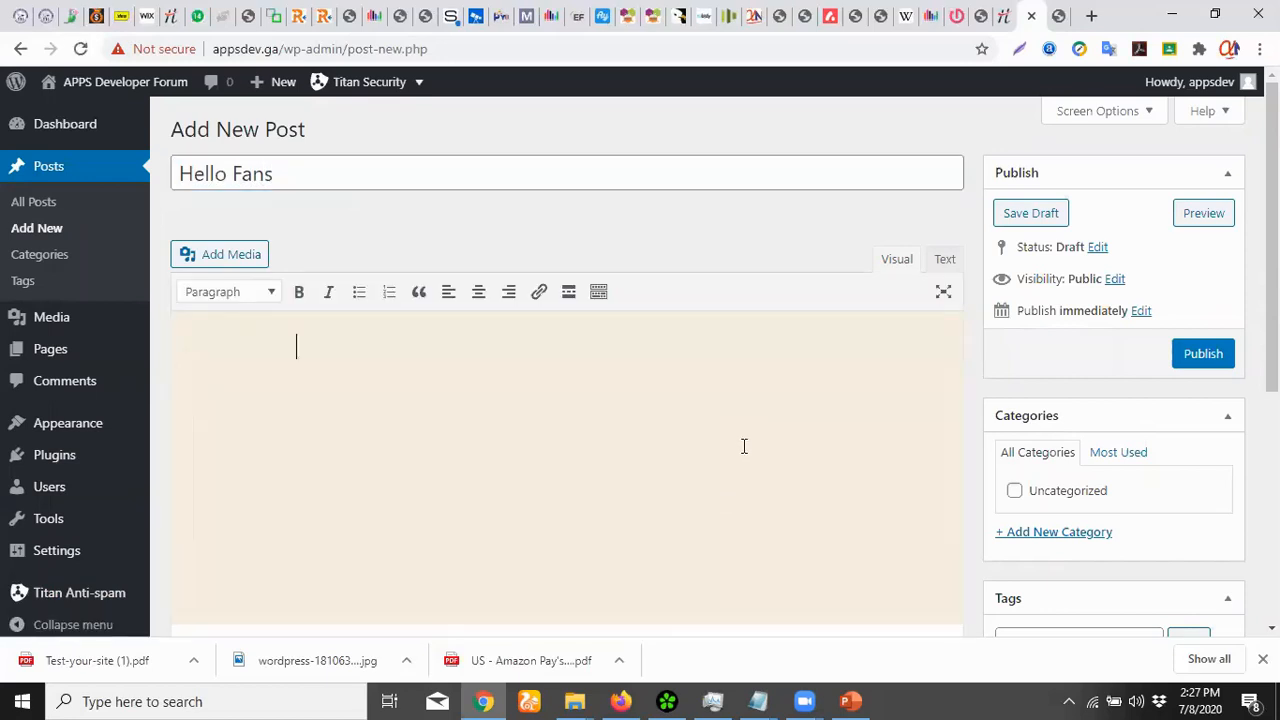
{"action": "type", "text": "Welcome to my first"}
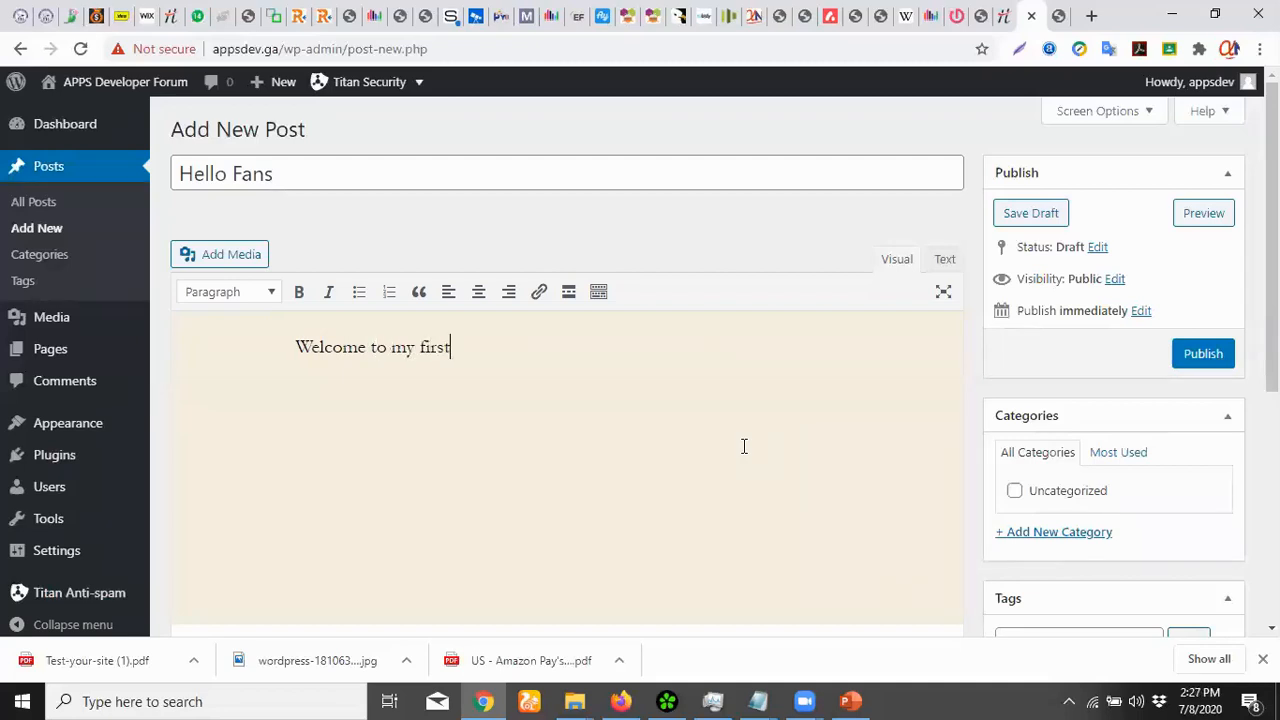
{"action": "type", "text": "and beginn"}
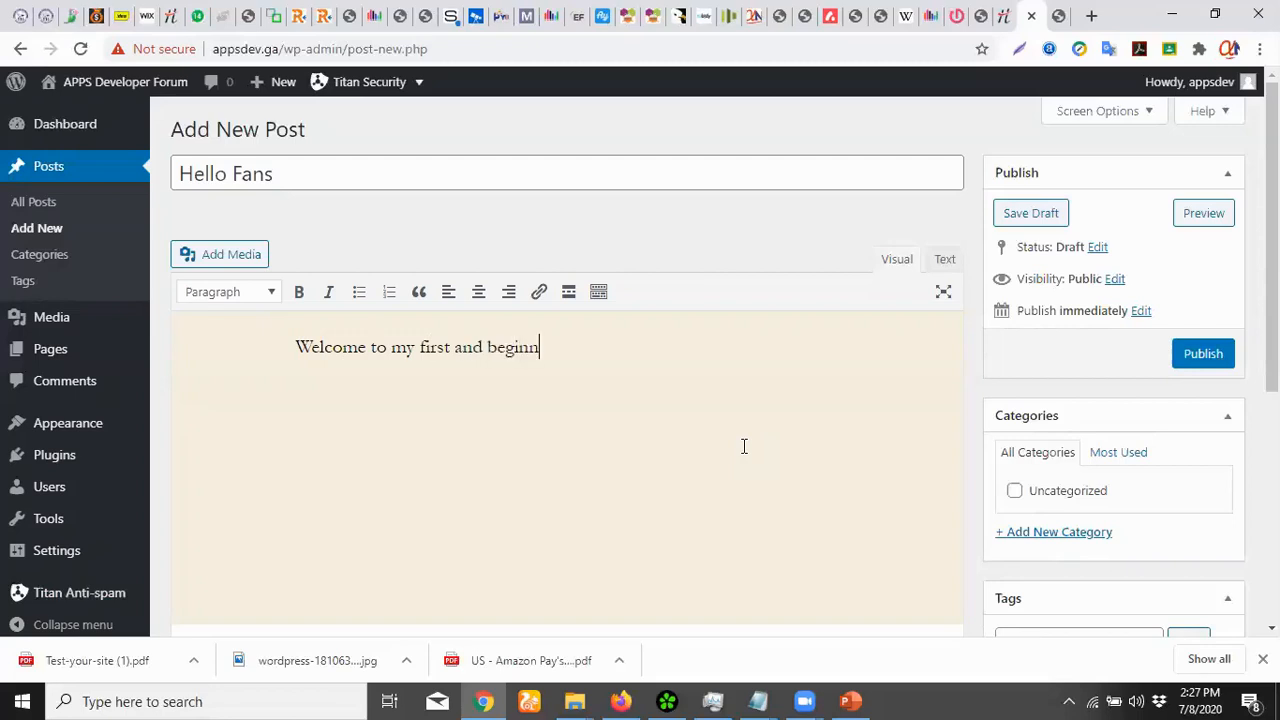
{"action": "type", "text": "ing worppres"}
{"action": "type", "text": "s page"}
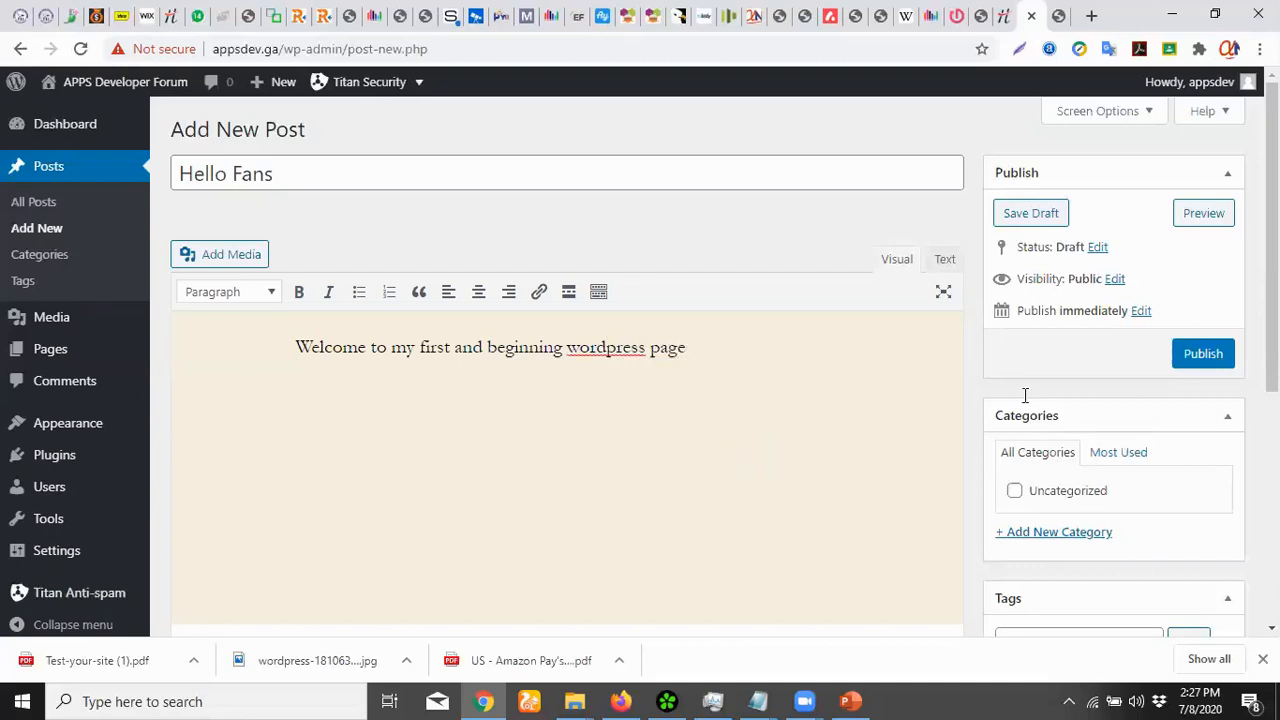
{"action": "left_click", "coordinate": [1208, 360]}
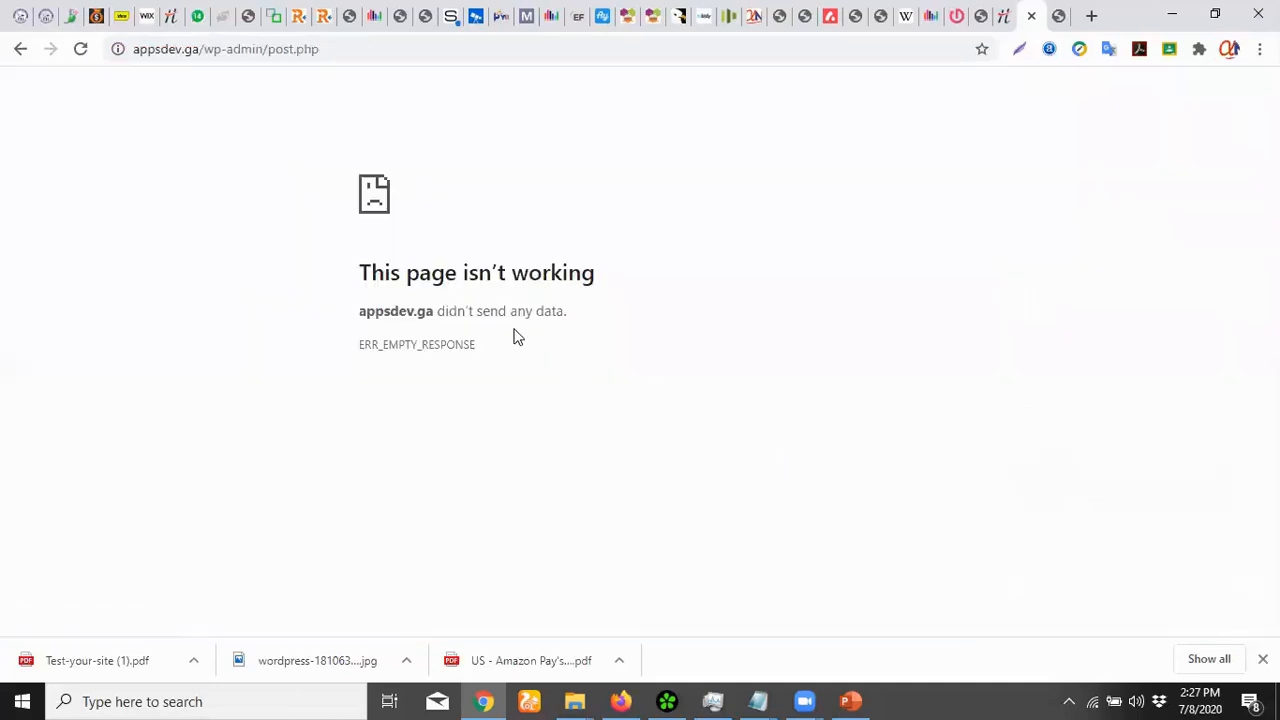
Reload the failed page and confirm form resubmission so Hello Fans finishes publishing
{"action": "left_click", "coordinate": [80, 50]}
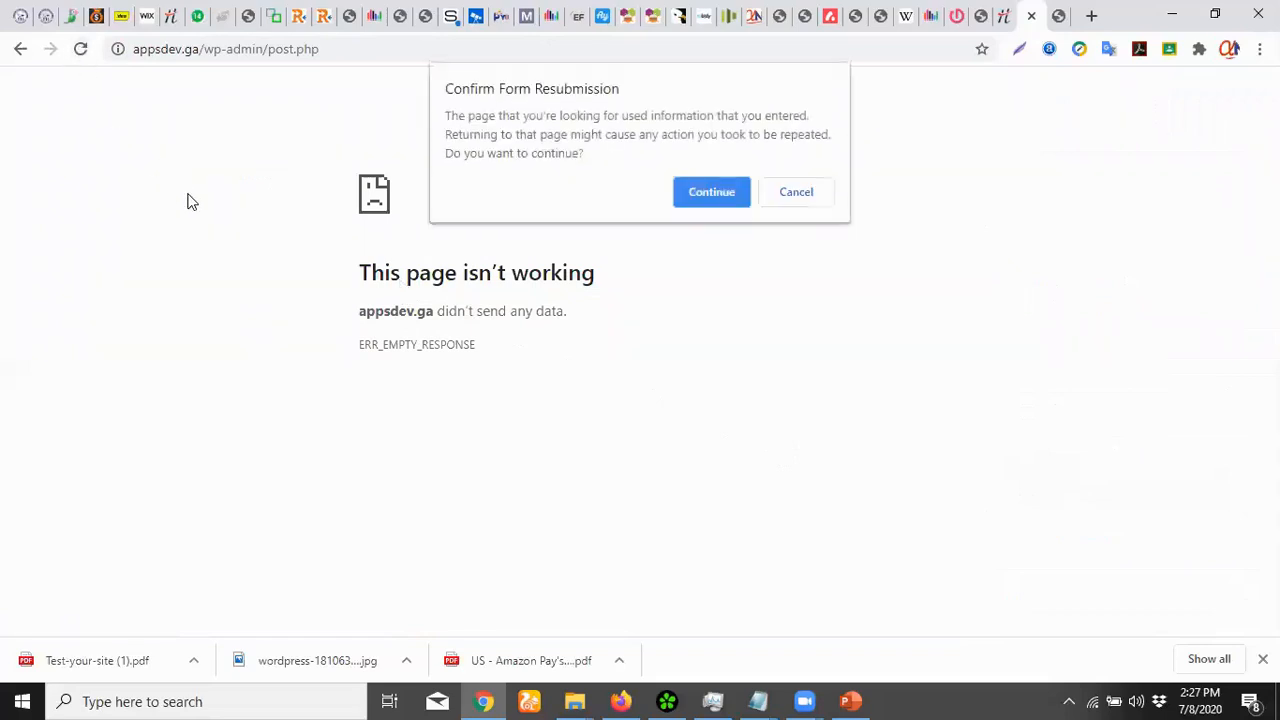
{"action": "left_click", "coordinate": [710, 191]}
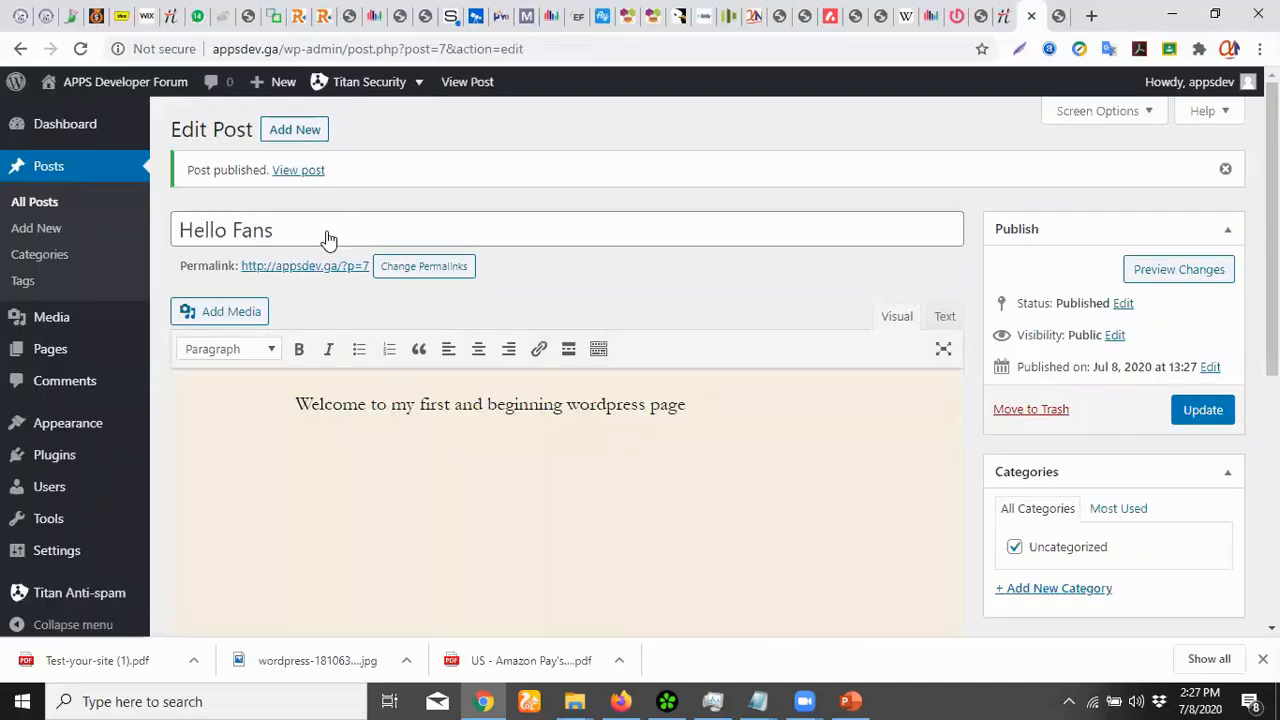
Publish a 'Hello World' post reading 'You're welcome to my first app development page', then view All Posts
{"action": "left_click", "coordinate": [289, 131]}
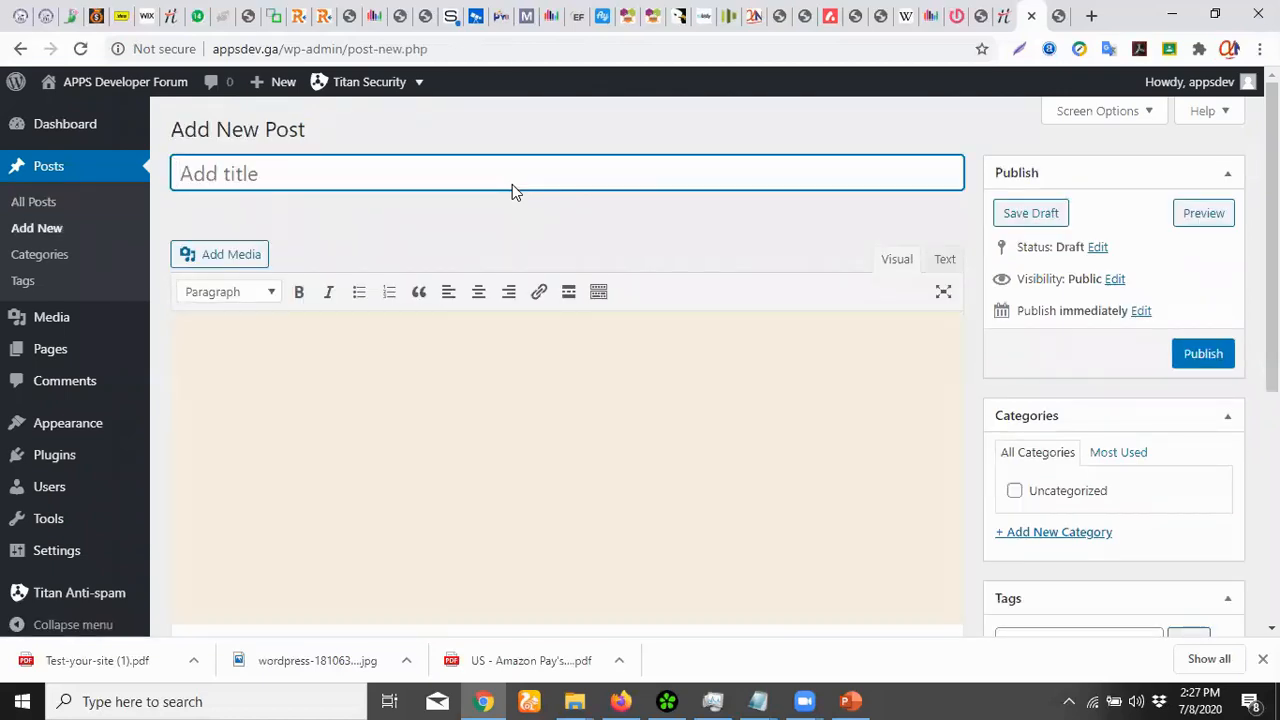
{"action": "type", "text": "He"}
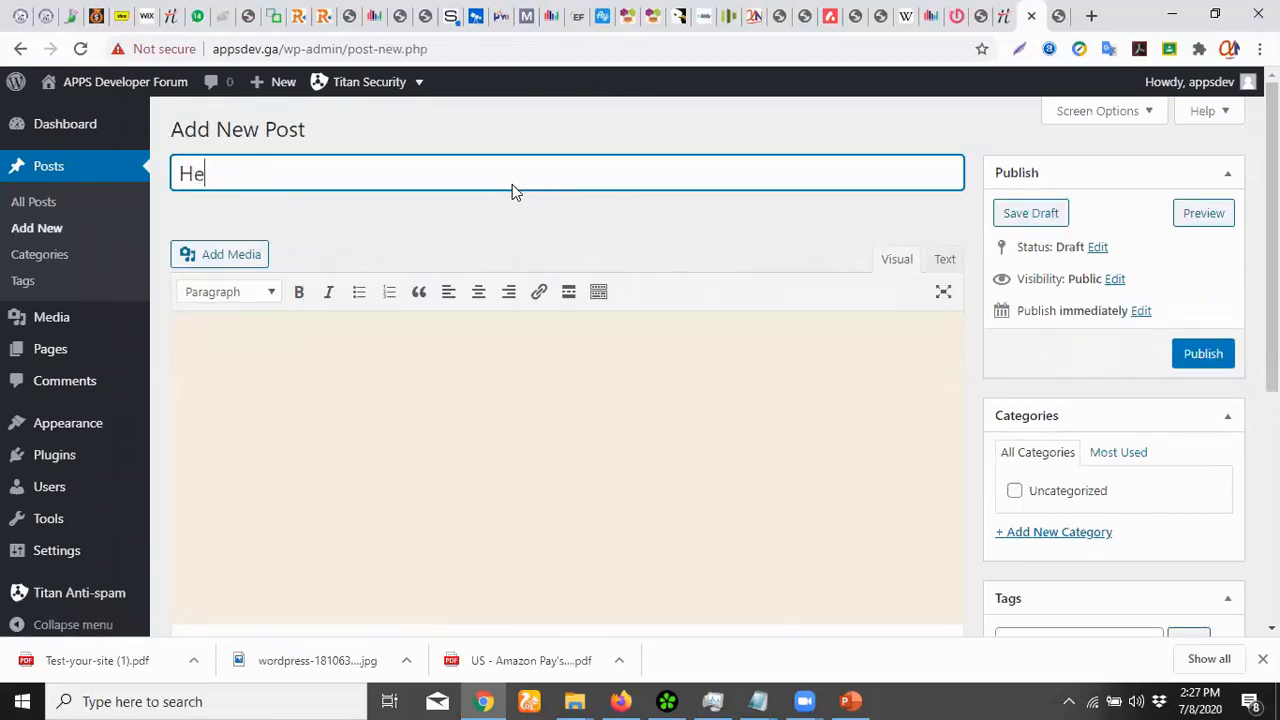
{"action": "type", "text": "llo World"}
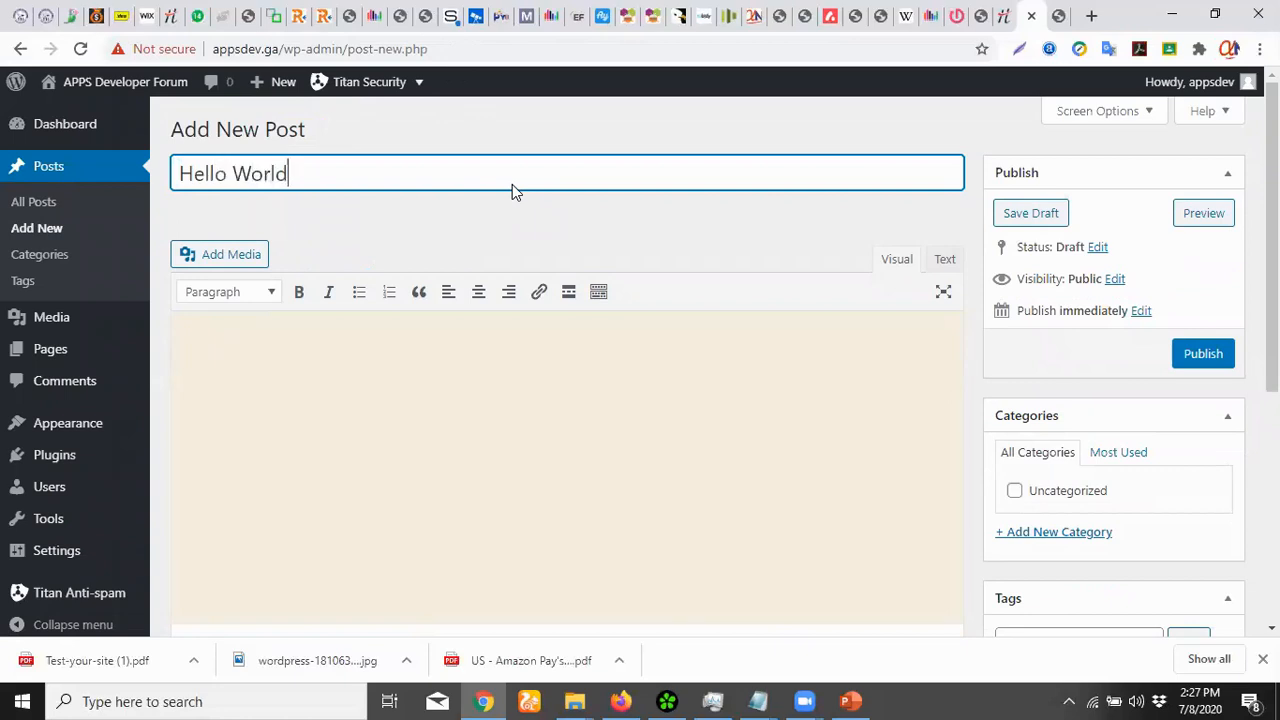
{"action": "left_click", "coordinate": [531, 405]}
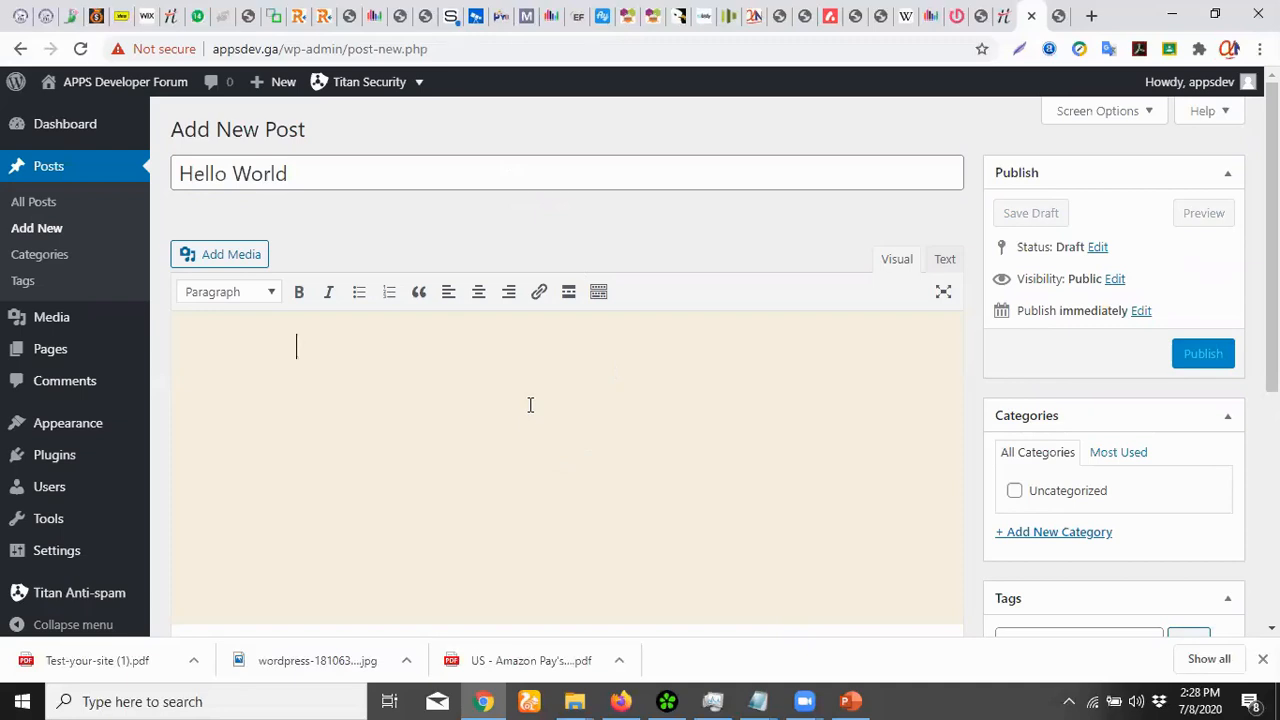
{"action": "type", "text": "Yo"}
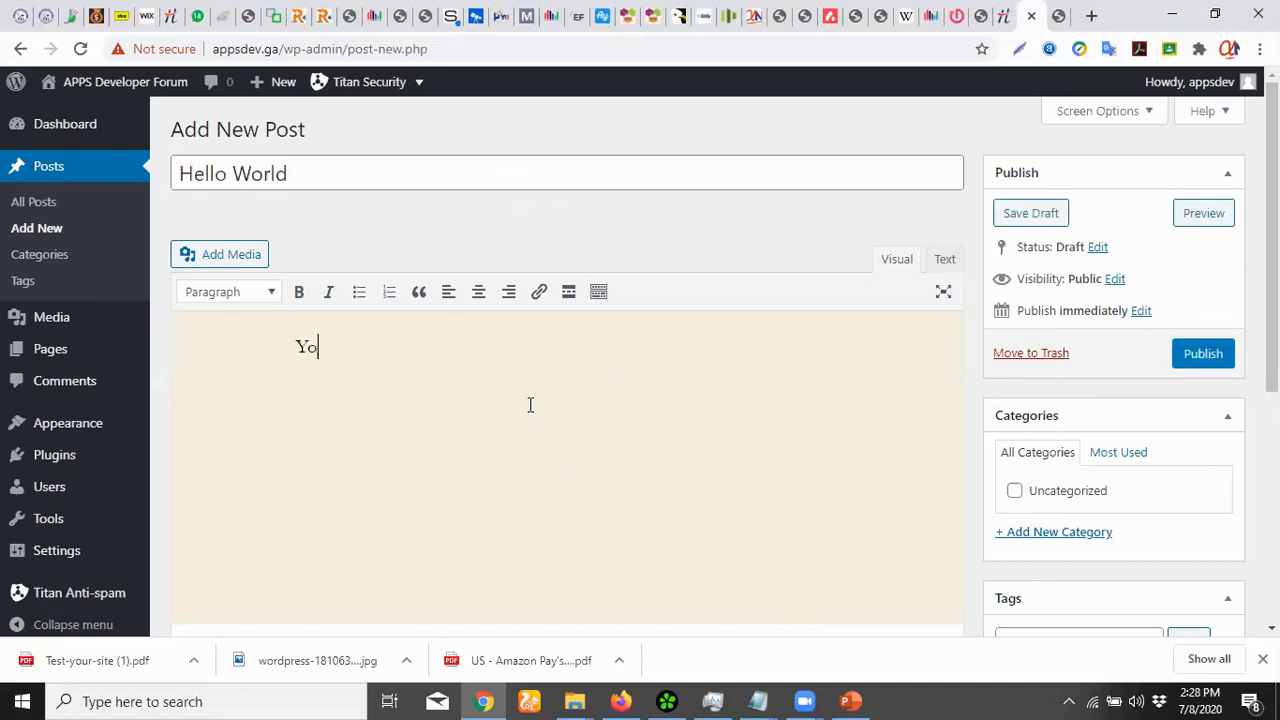
{"action": "type", "text": "u're welcome to my first app development page"}
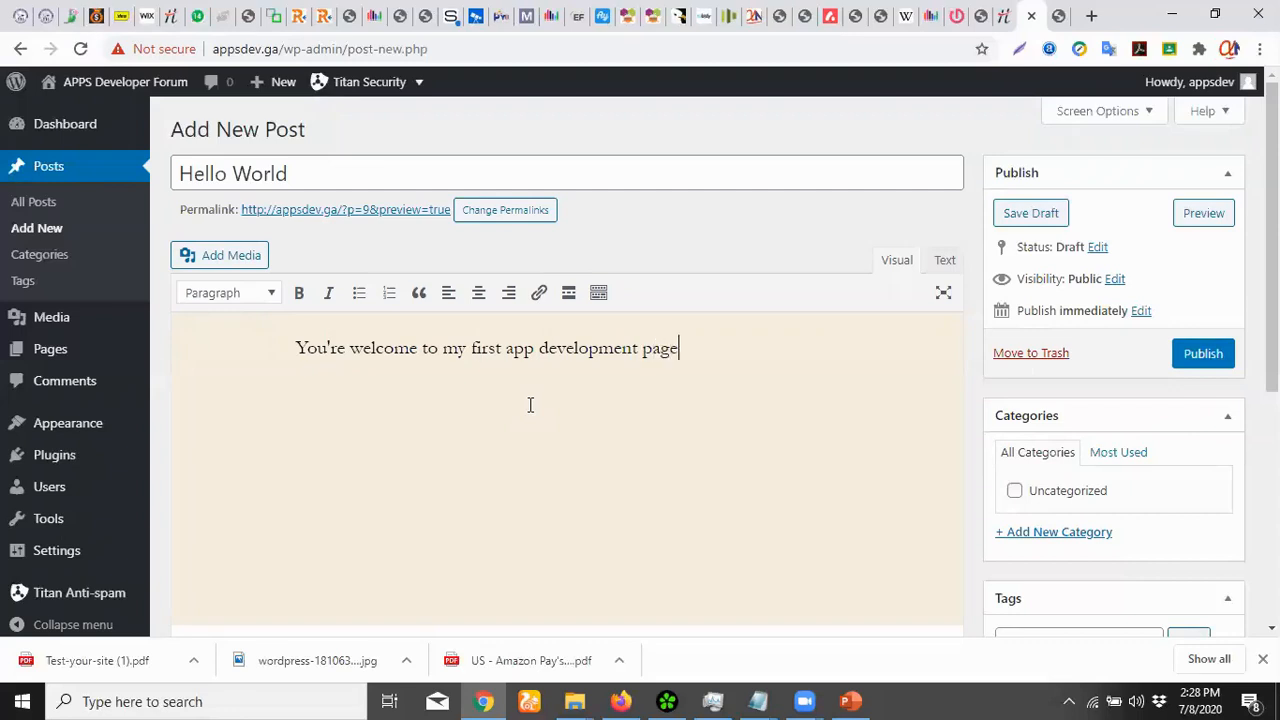
{"action": "left_click", "coordinate": [1206, 356]}
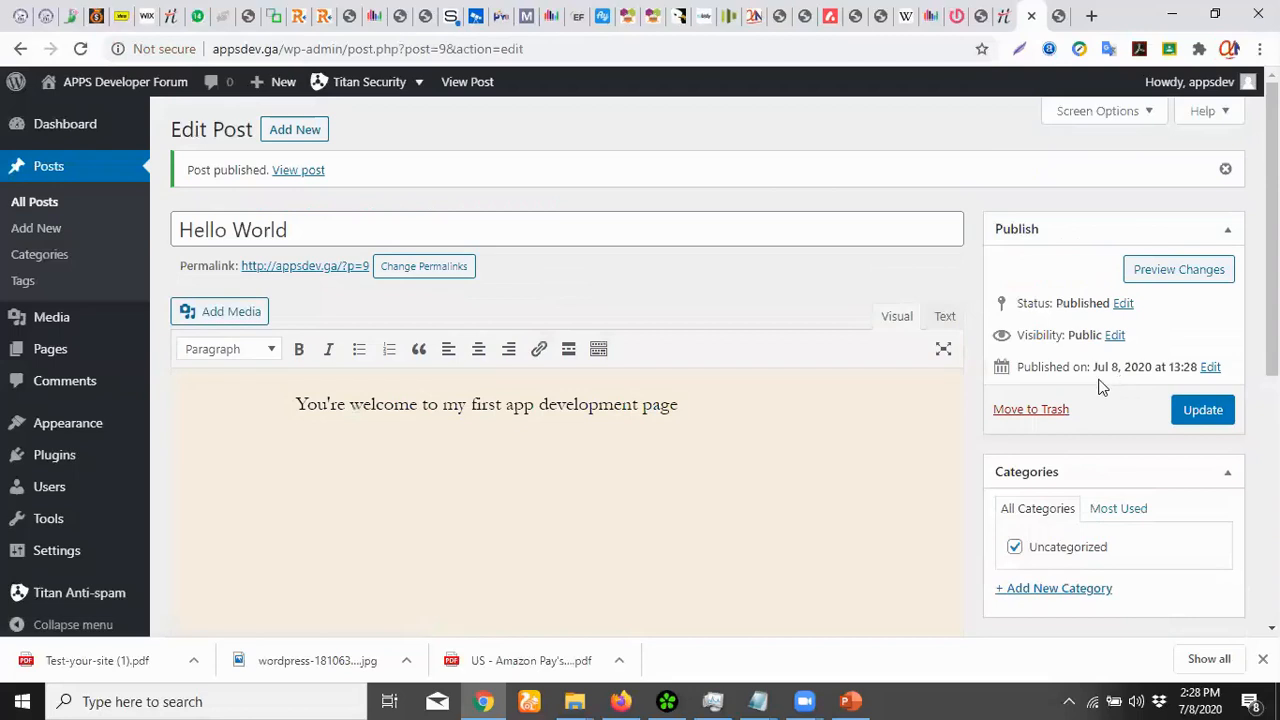
{"action": "left_click", "coordinate": [60, 210]}
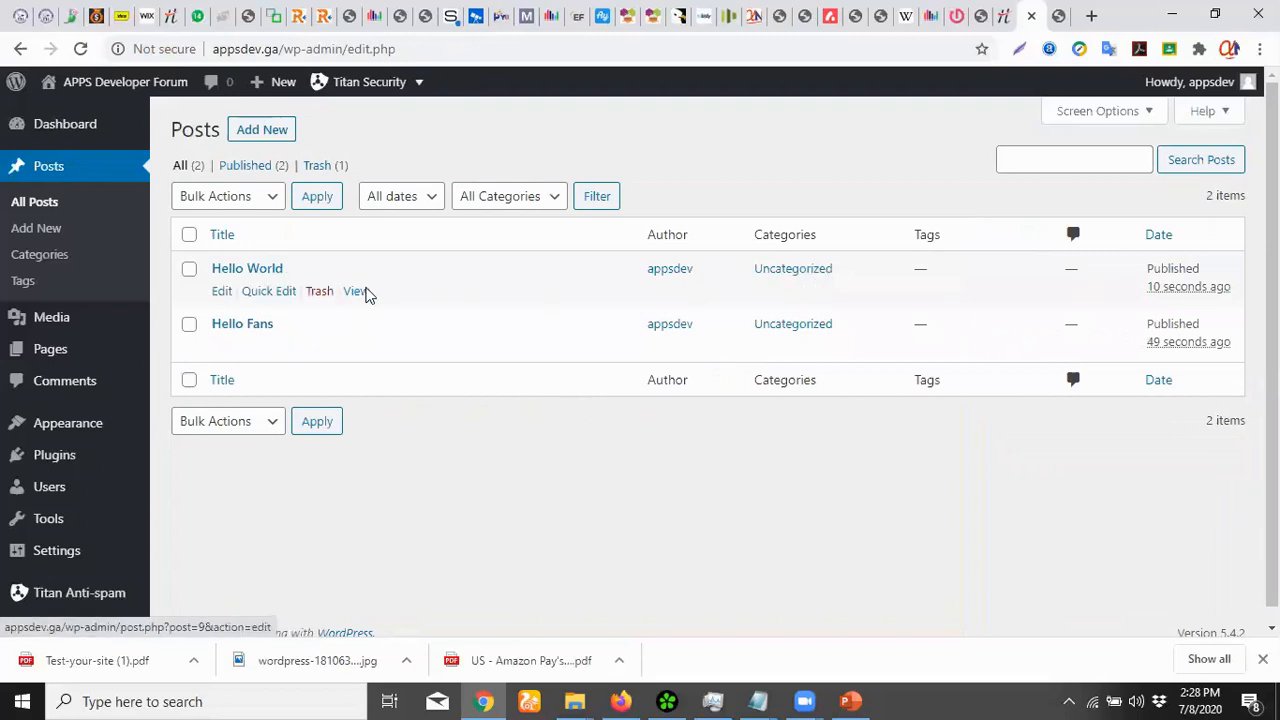
Open the Hello World post in a new tab and scroll through it
{"action": "right_click", "coordinate": [363, 292]}
{"action": "left_click", "coordinate": [401, 304]}
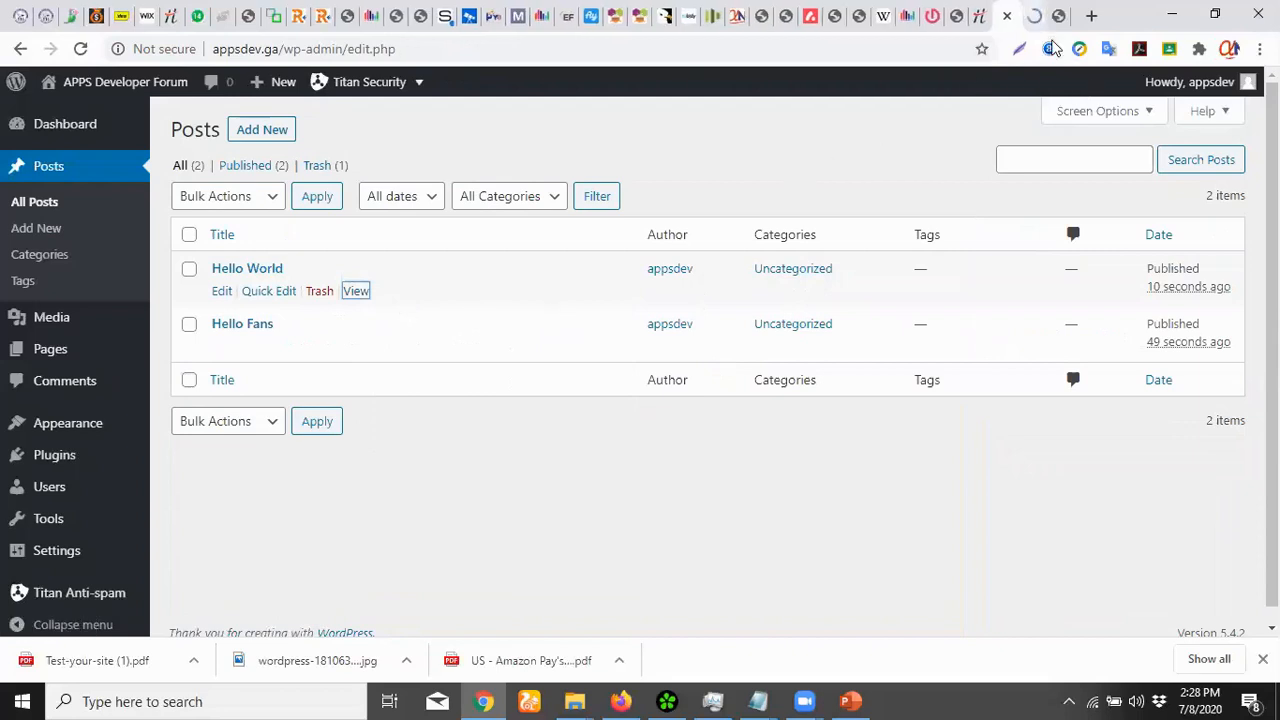
{"action": "left_click", "coordinate": [1030, 16]}
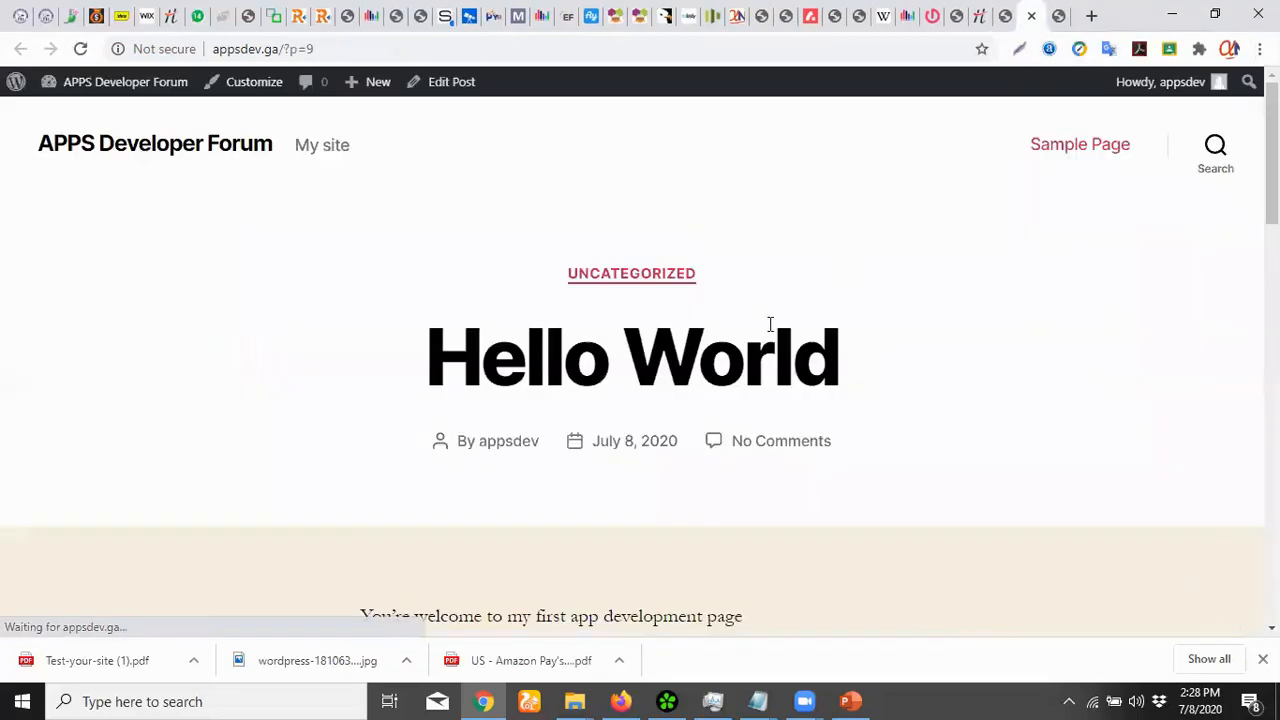
{"action": "scroll", "coordinate": [770, 324], "scroll_direction": "down", "scroll_amount": 5}
{"action": "scroll", "coordinate": [770, 324], "scroll_direction": "up", "scroll_amount": 4}
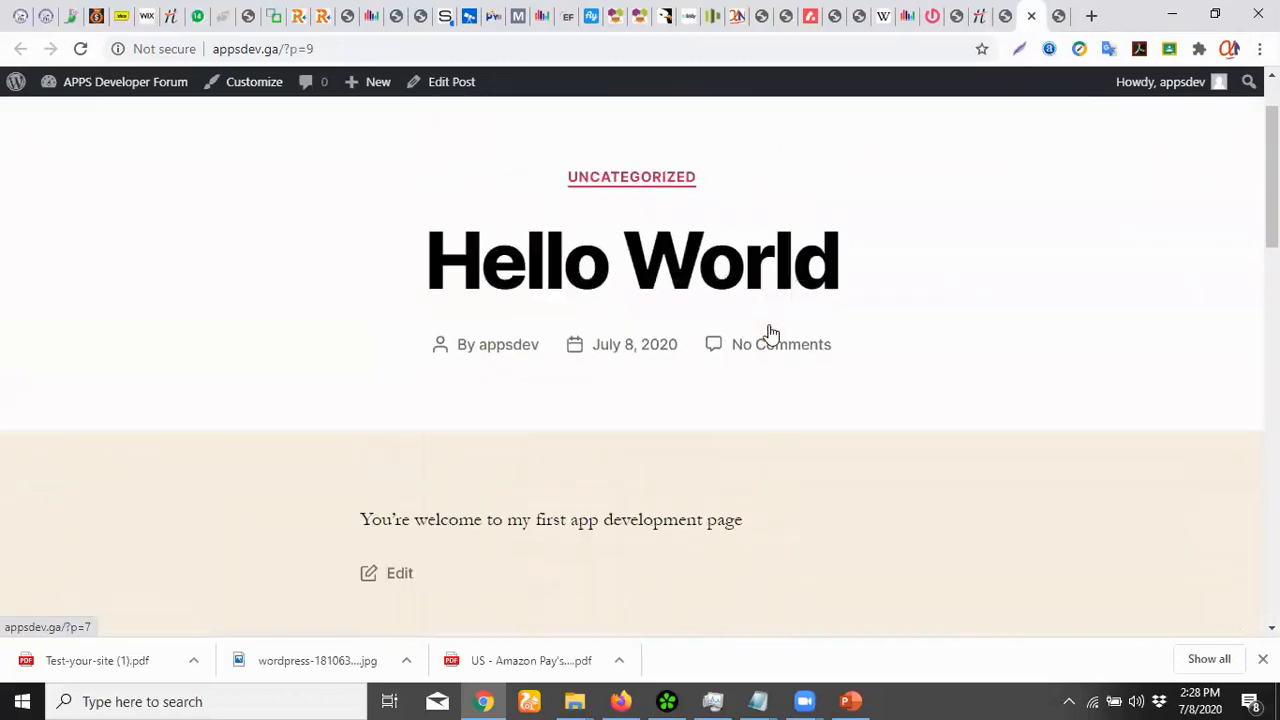
{"action": "left_click_drag", "start_coordinate": [423, 251], "coordinate": [770, 266]}
{"action": "left_click", "coordinate": [578, 500]}
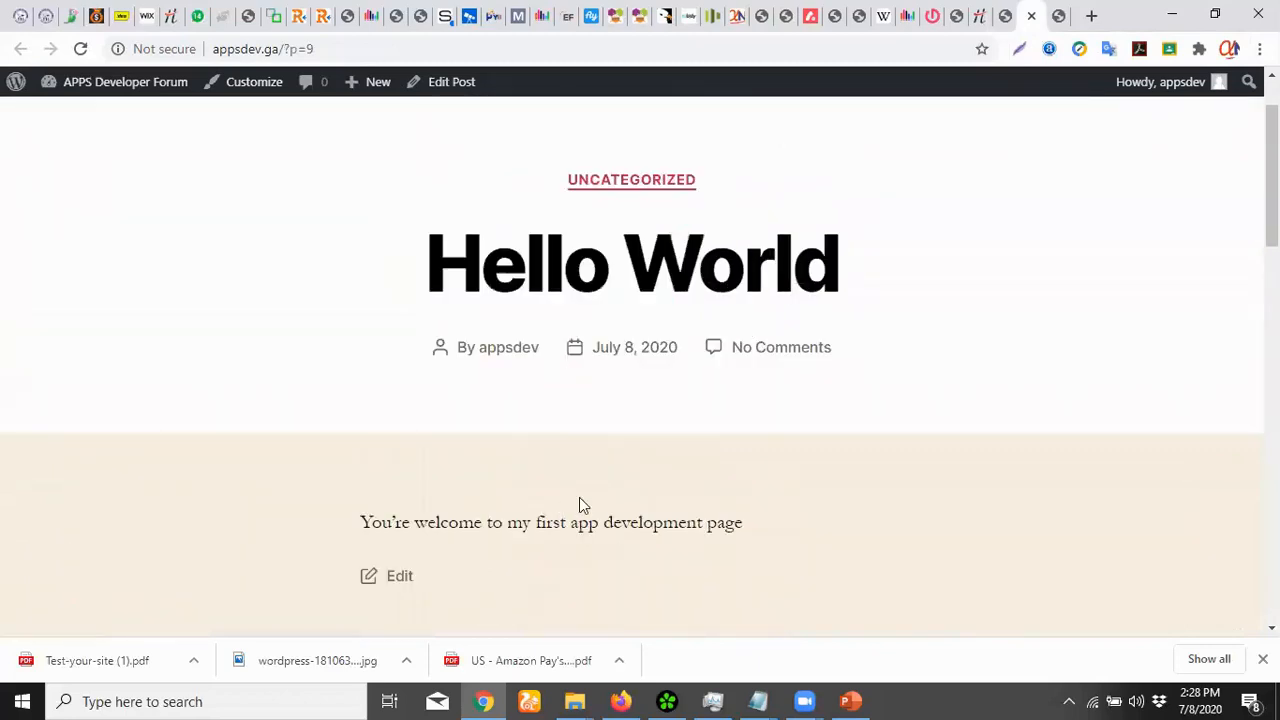
{"action": "scroll", "coordinate": [615, 478], "scroll_direction": "down", "scroll_amount": 5}
{"action": "scroll", "coordinate": [620, 481], "scroll_direction": "down", "scroll_amount": 5}
{"action": "scroll", "coordinate": [620, 481], "scroll_direction": "up", "scroll_amount": 5}
{"action": "scroll", "coordinate": [620, 481], "scroll_direction": "down", "scroll_amount": 5}
{"action": "scroll", "coordinate": [620, 481], "scroll_direction": "up", "scroll_amount": 4}
{"action": "scroll", "coordinate": [620, 481], "scroll_direction": "down", "scroll_amount": 10}
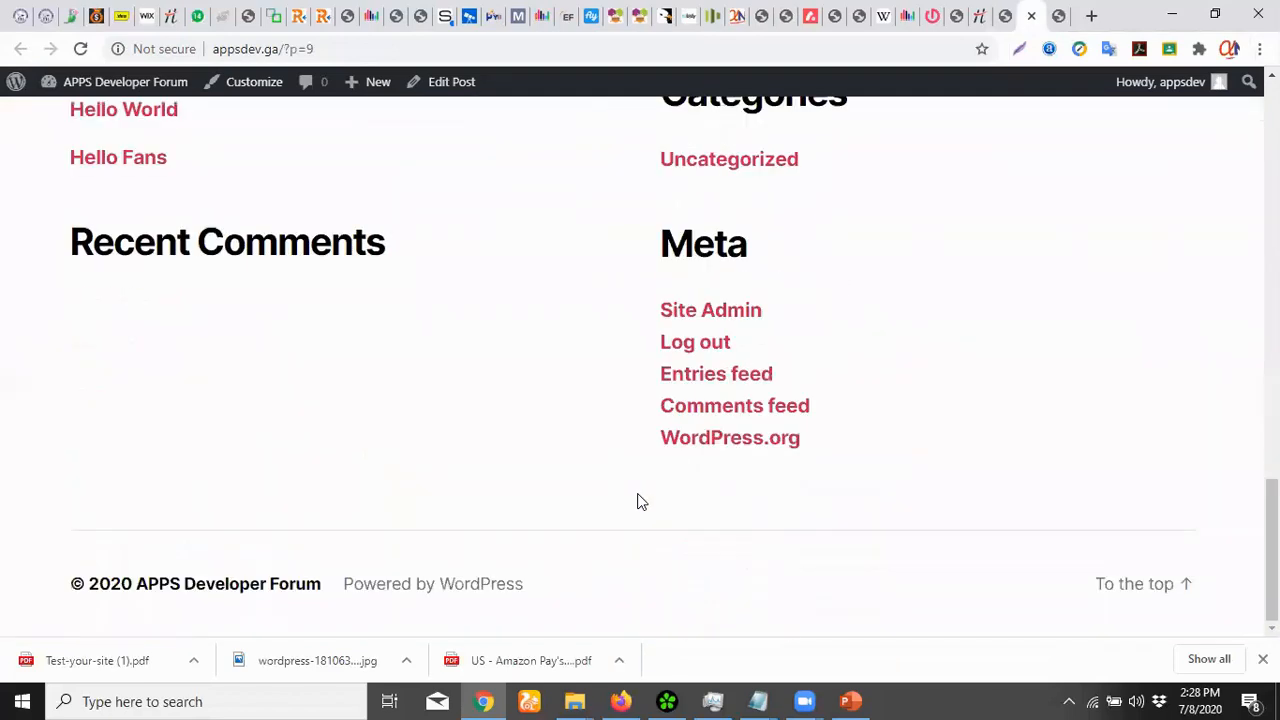
{"action": "scroll", "coordinate": [637, 500], "scroll_direction": "up", "scroll_amount": 3}
{"action": "scroll", "coordinate": [637, 500], "scroll_direction": "down", "scroll_amount": 3}
{"action": "scroll", "coordinate": [808, 455], "scroll_direction": "up", "scroll_amount": 15}
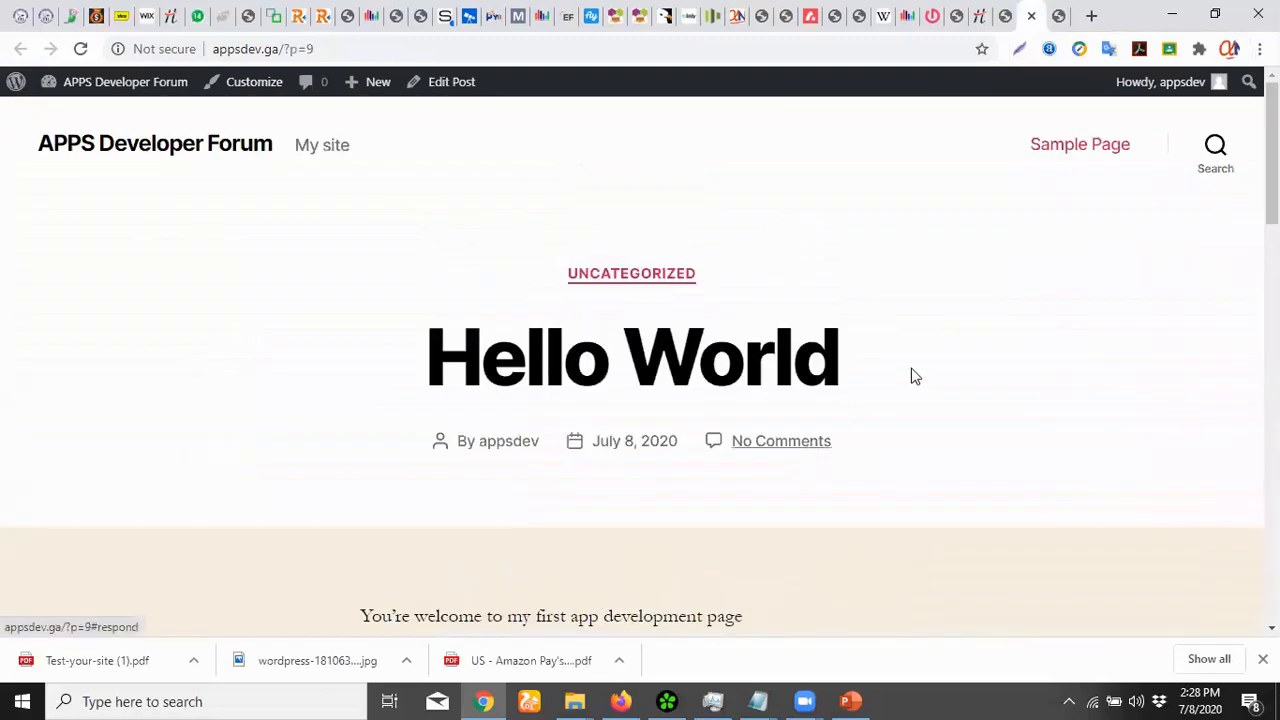
Glance at the site's home page, close the Hello World post tab, and return to Posts
{"action": "key", "text": "ctrl+Tab"}
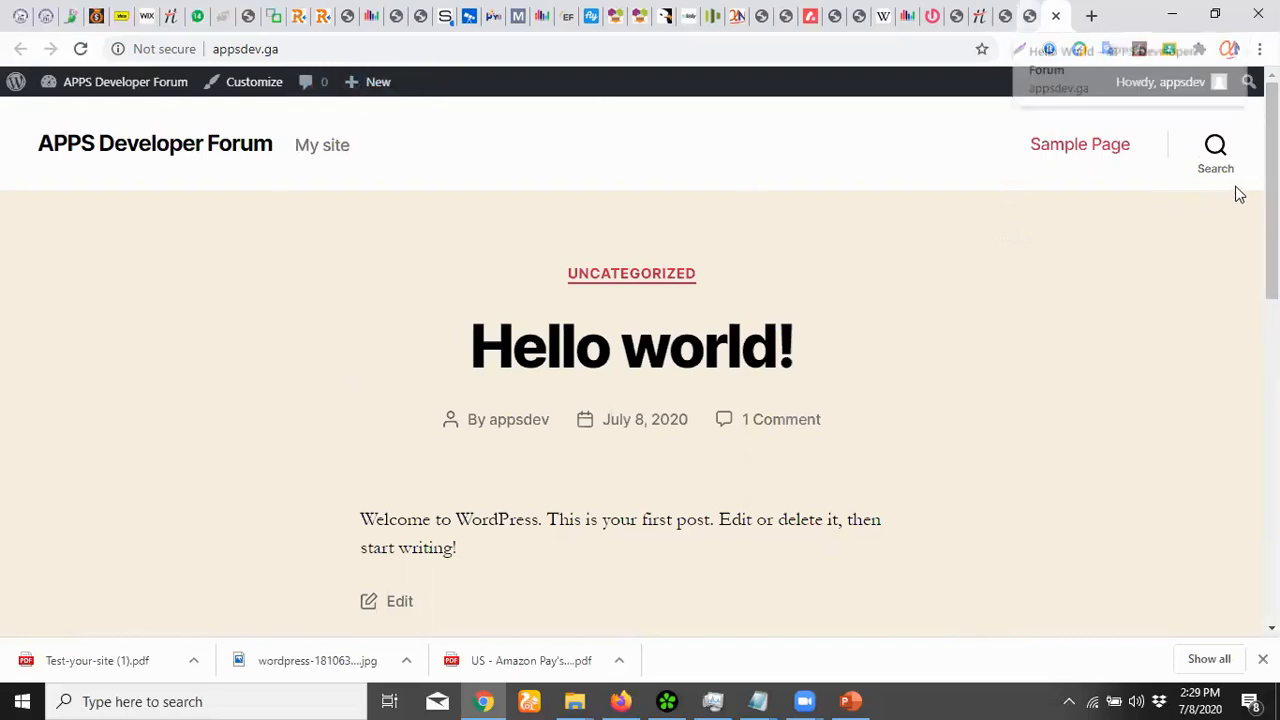
{"action": "left_click", "coordinate": [1030, 16]}
{"action": "key", "text": "ctrl+w"}
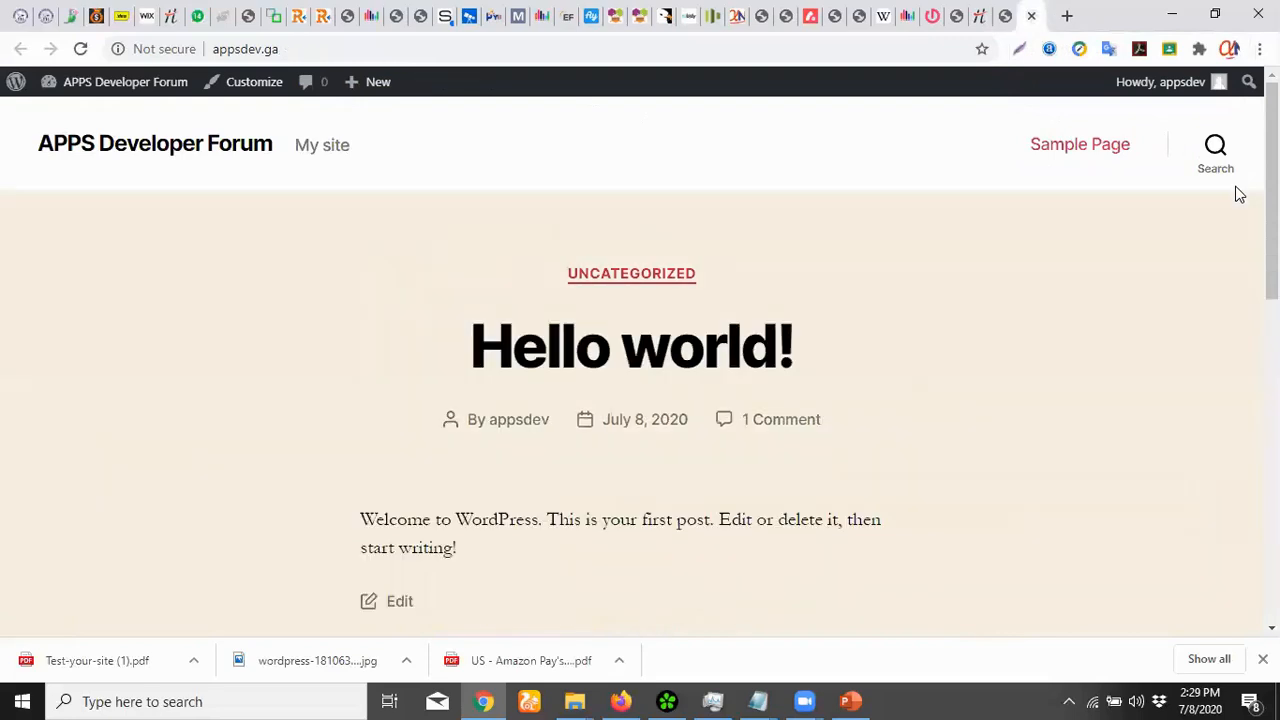
{"action": "left_click", "coordinate": [982, 17]}
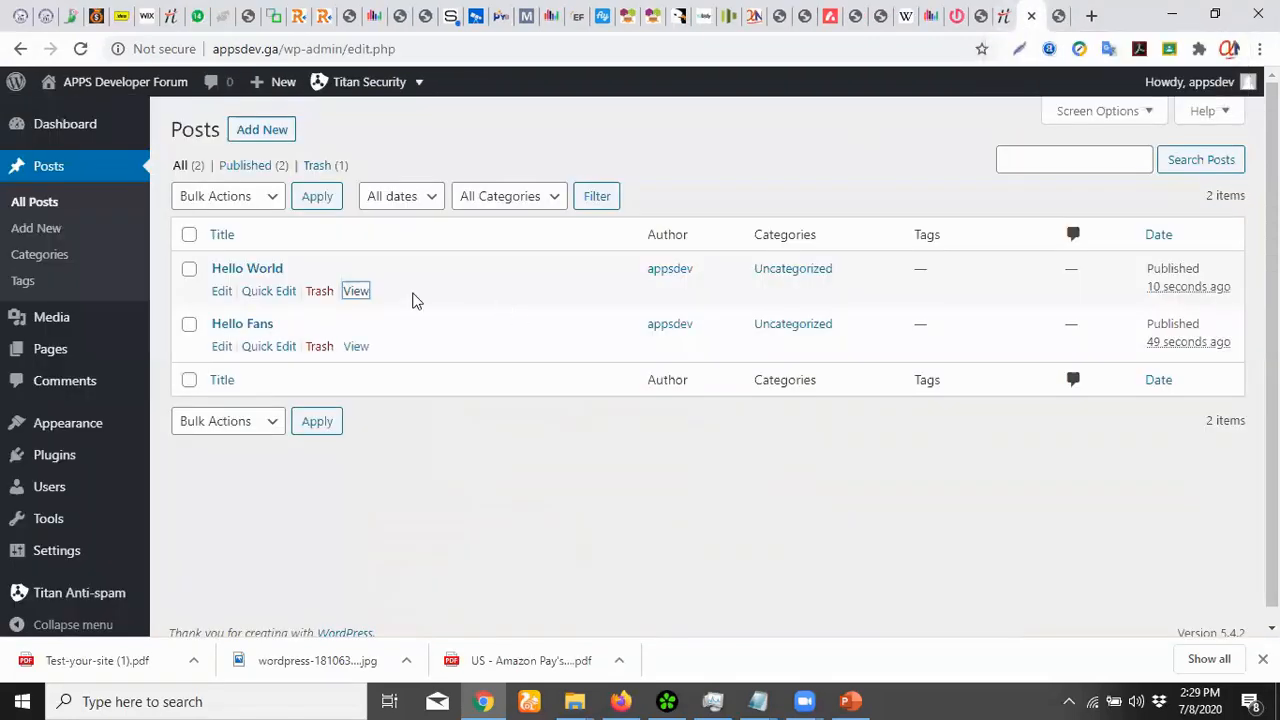
Open the Hello Fans post in a new tab, scroll it, and return to the Posts list
{"action": "right_click", "coordinate": [360, 347]}
{"action": "left_click", "coordinate": [410, 358]}
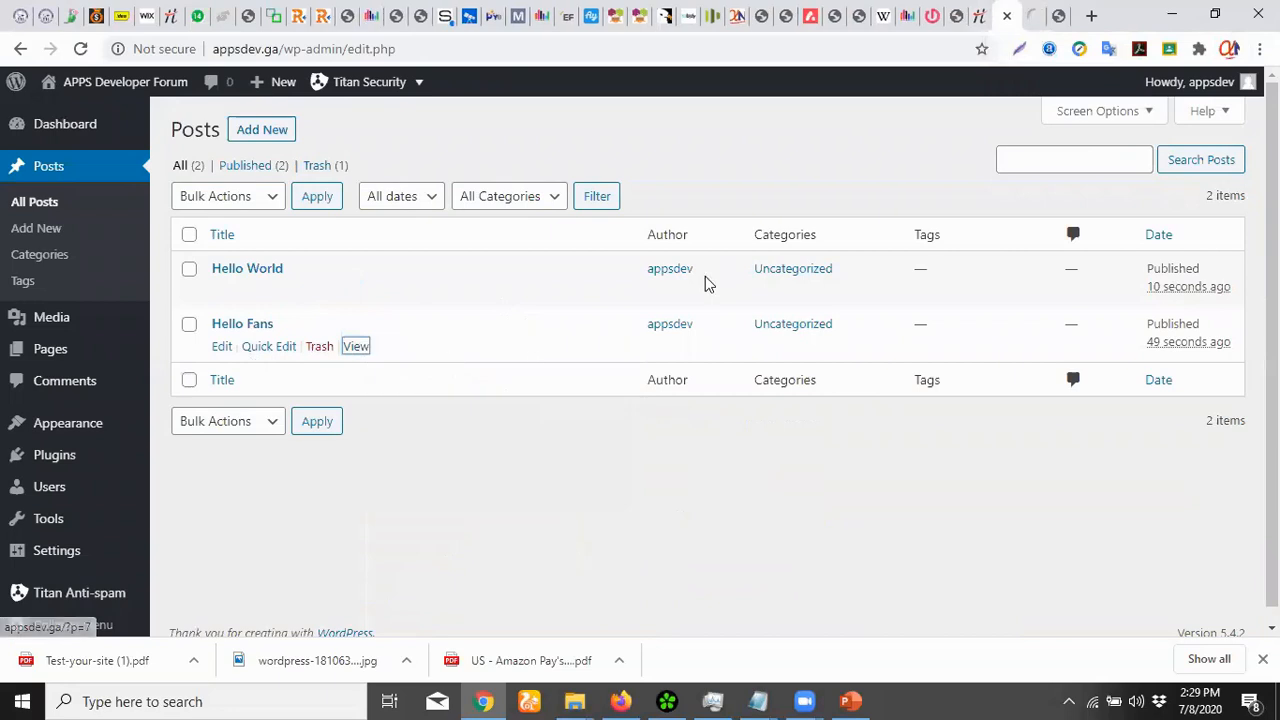
{"action": "left_click", "coordinate": [1033, 17]}
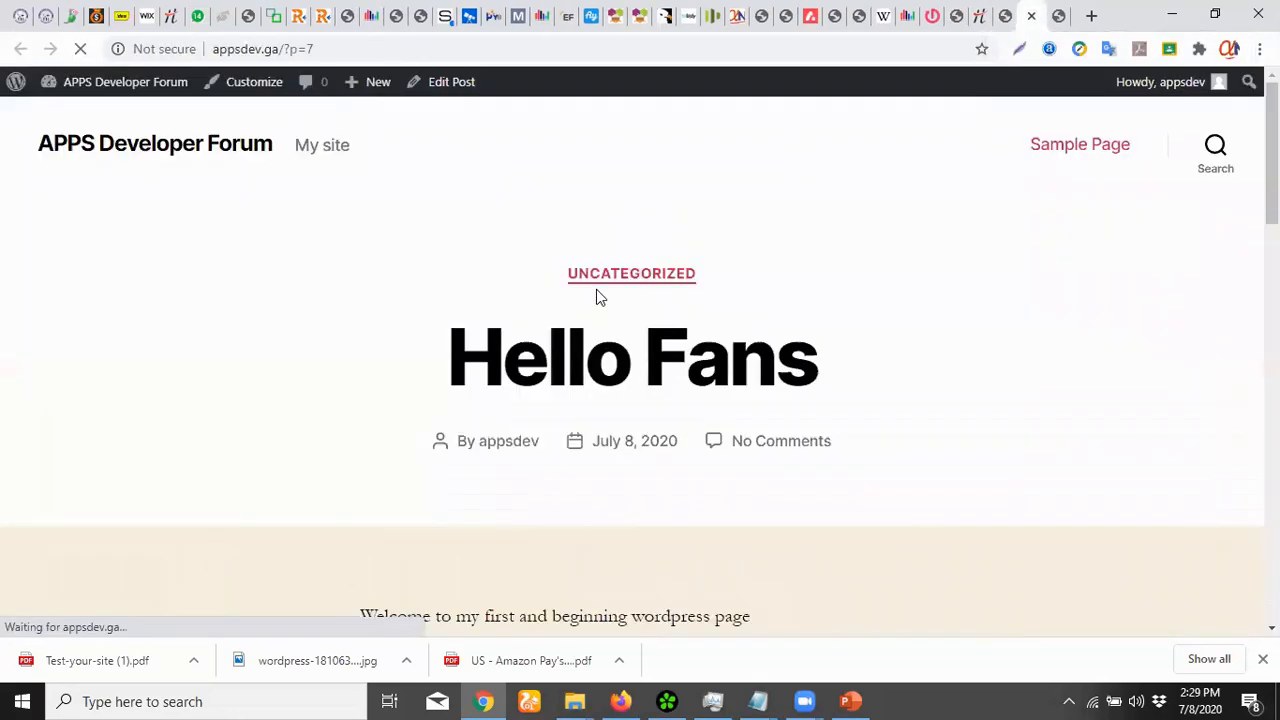
{"action": "scroll", "coordinate": [746, 325], "scroll_direction": "down", "scroll_amount": 3}
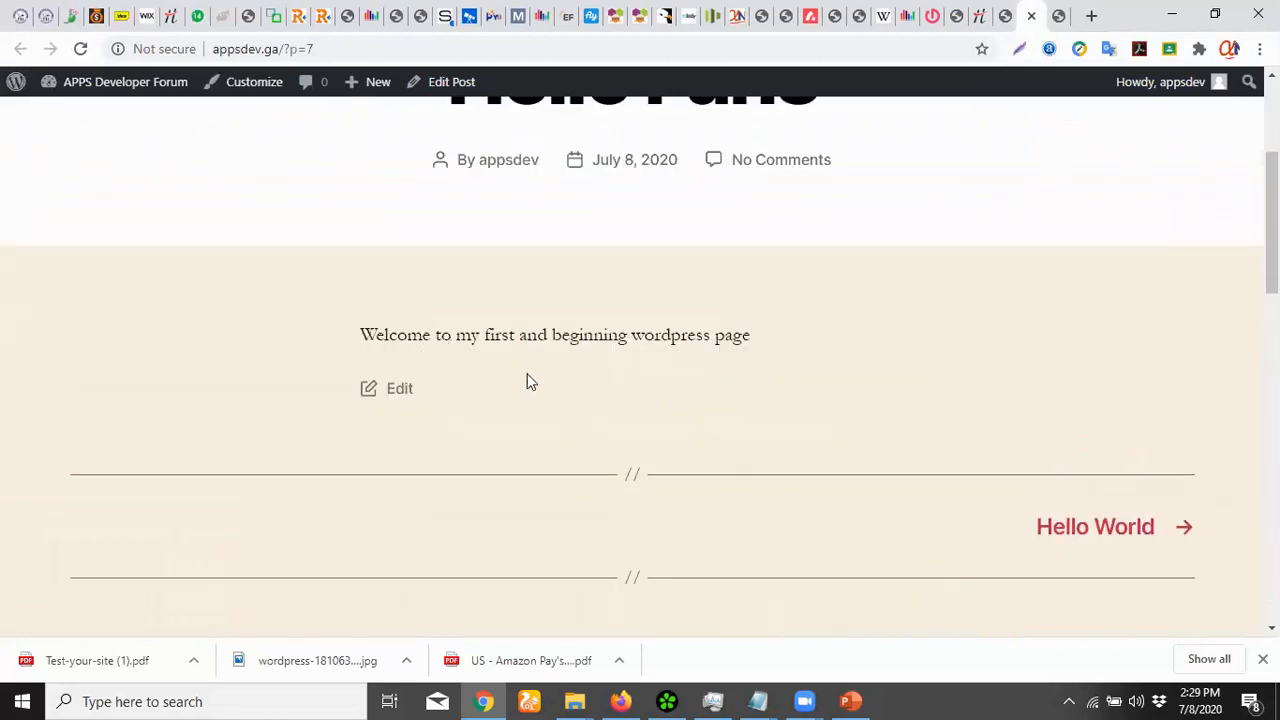
{"action": "scroll", "coordinate": [877, 378], "scroll_direction": "up", "scroll_amount": 3}
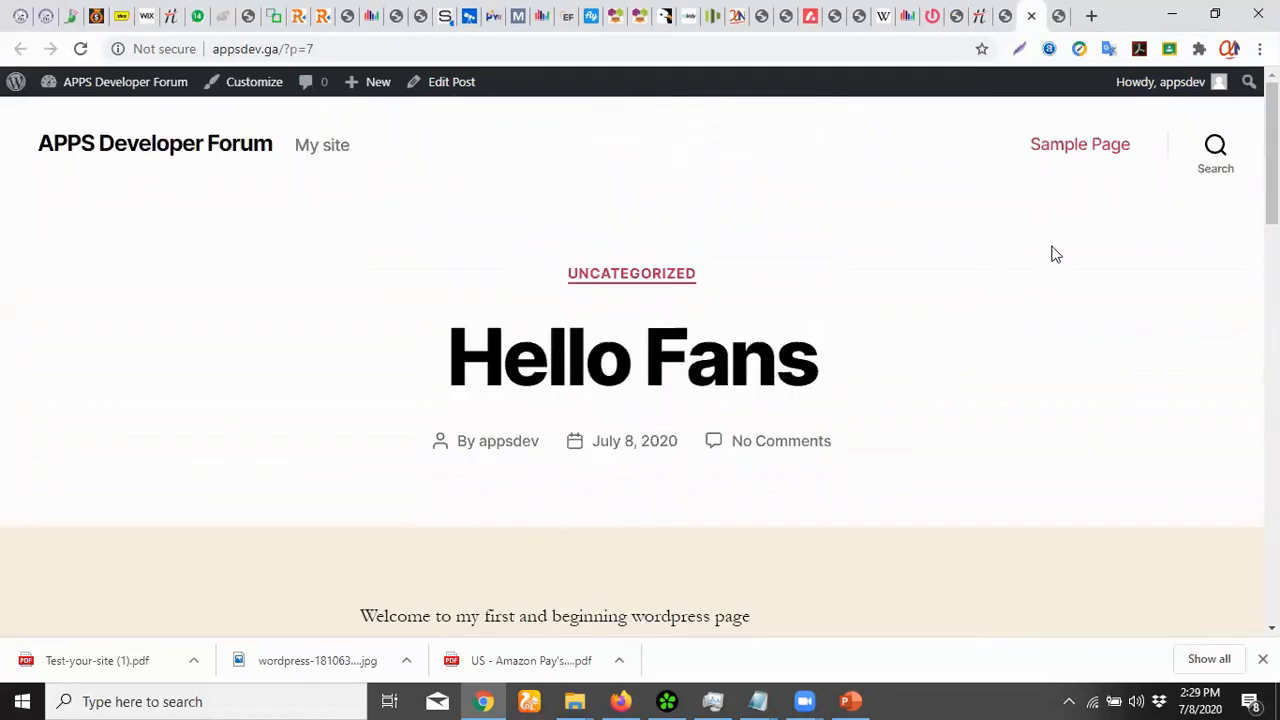
{"action": "left_click", "coordinate": [1004, 16]}
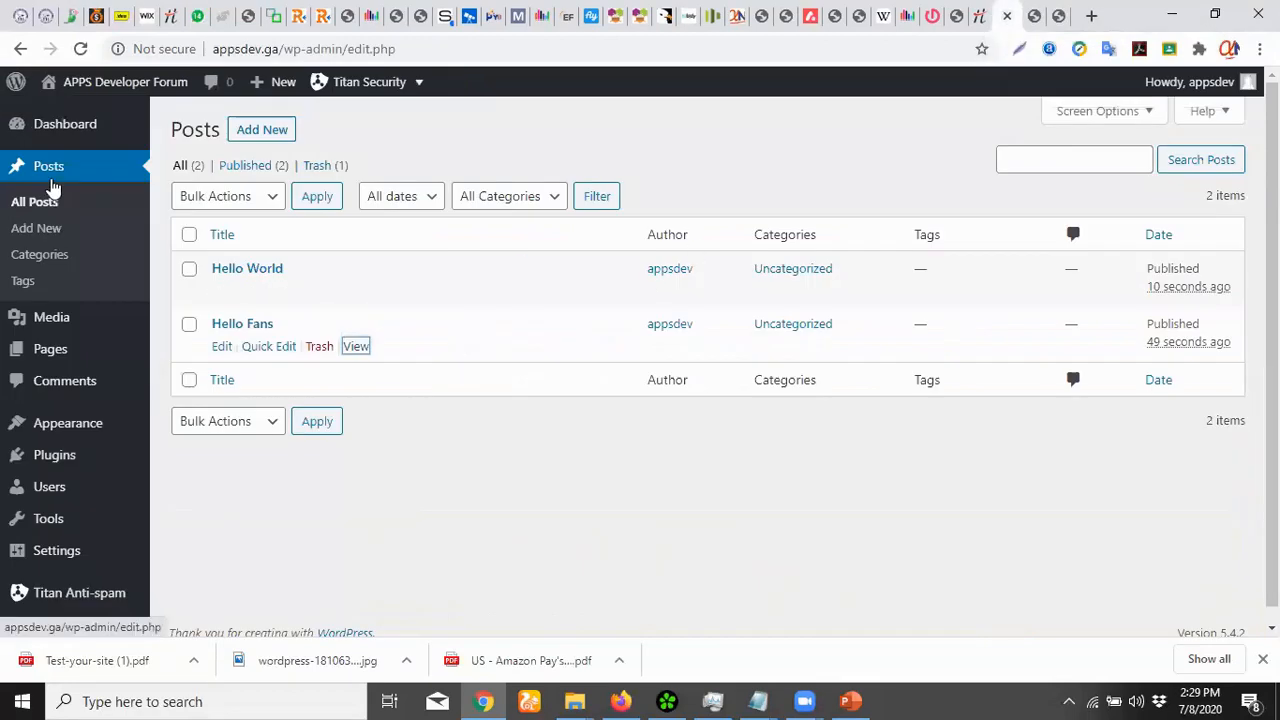
Open the empty Media Library and bring up its upload area
{"action": "mouse_move", "coordinate": [65, 140]}
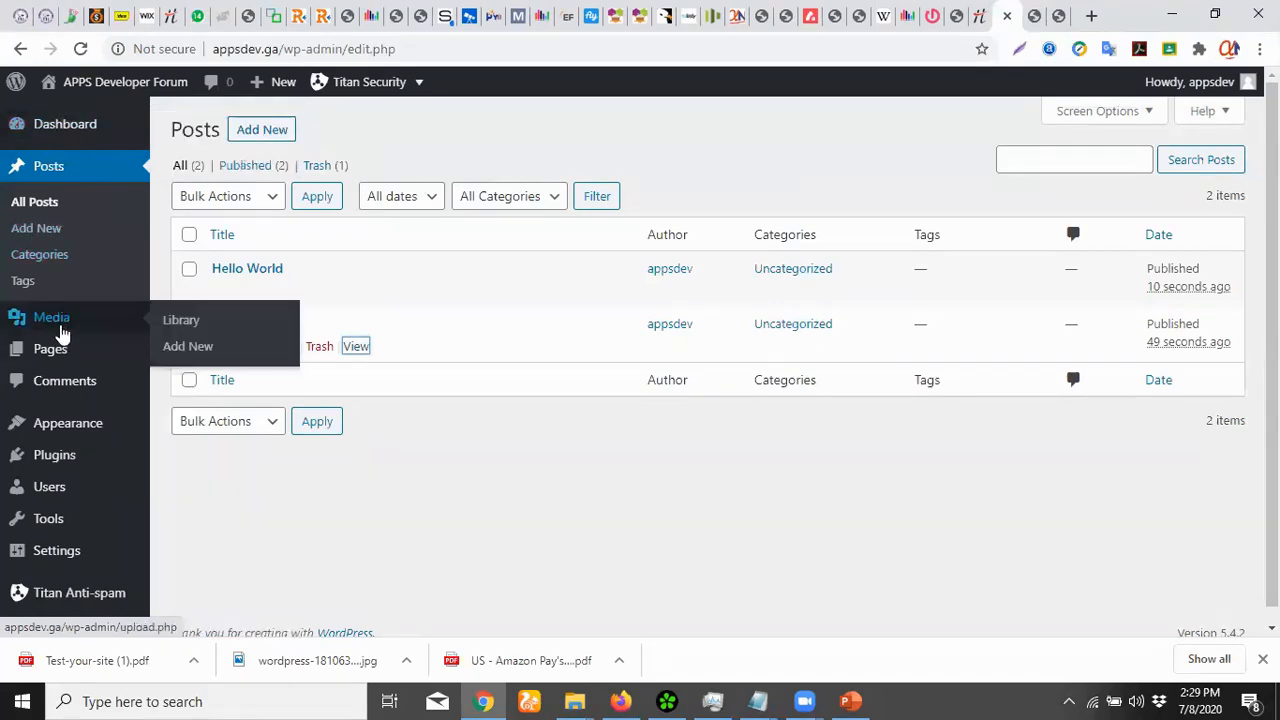
{"action": "left_click", "coordinate": [56, 328]}
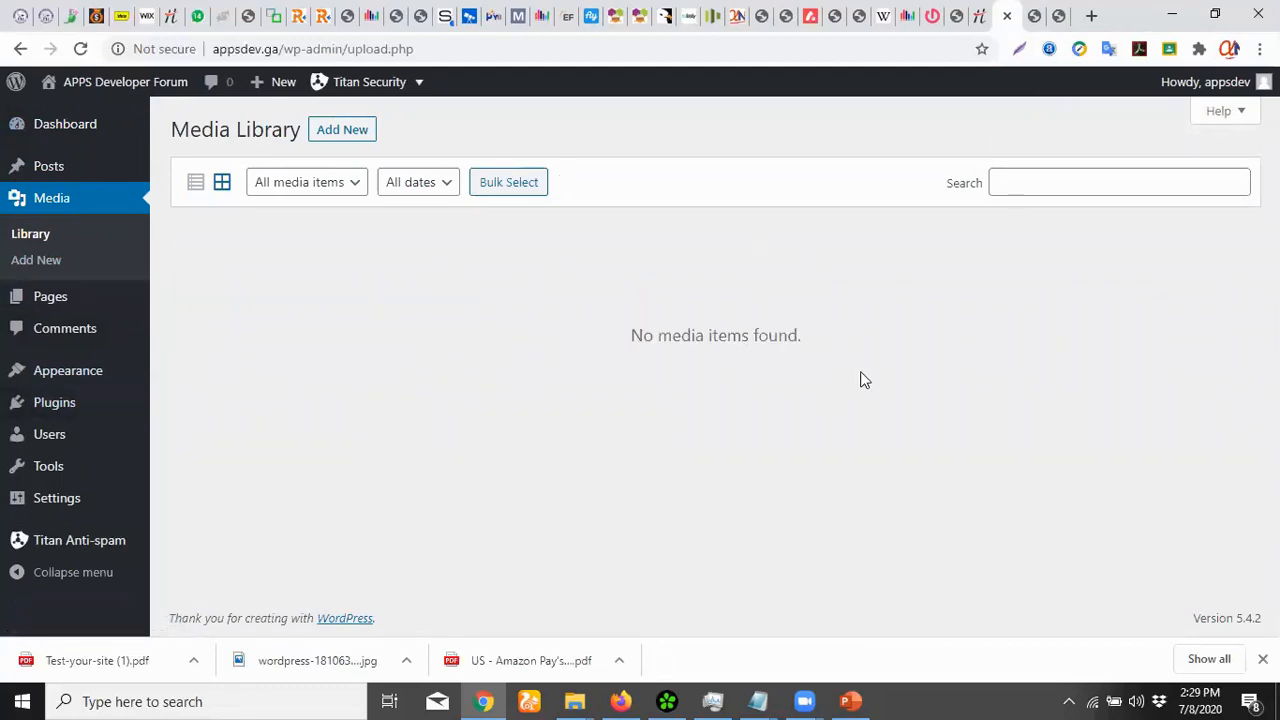
{"action": "left_click", "coordinate": [342, 136]}
Upload wordpress-1810632_1280.jpg, then reload the Media Library after post-processing fails
{"action": "left_click", "coordinate": [713, 280]}
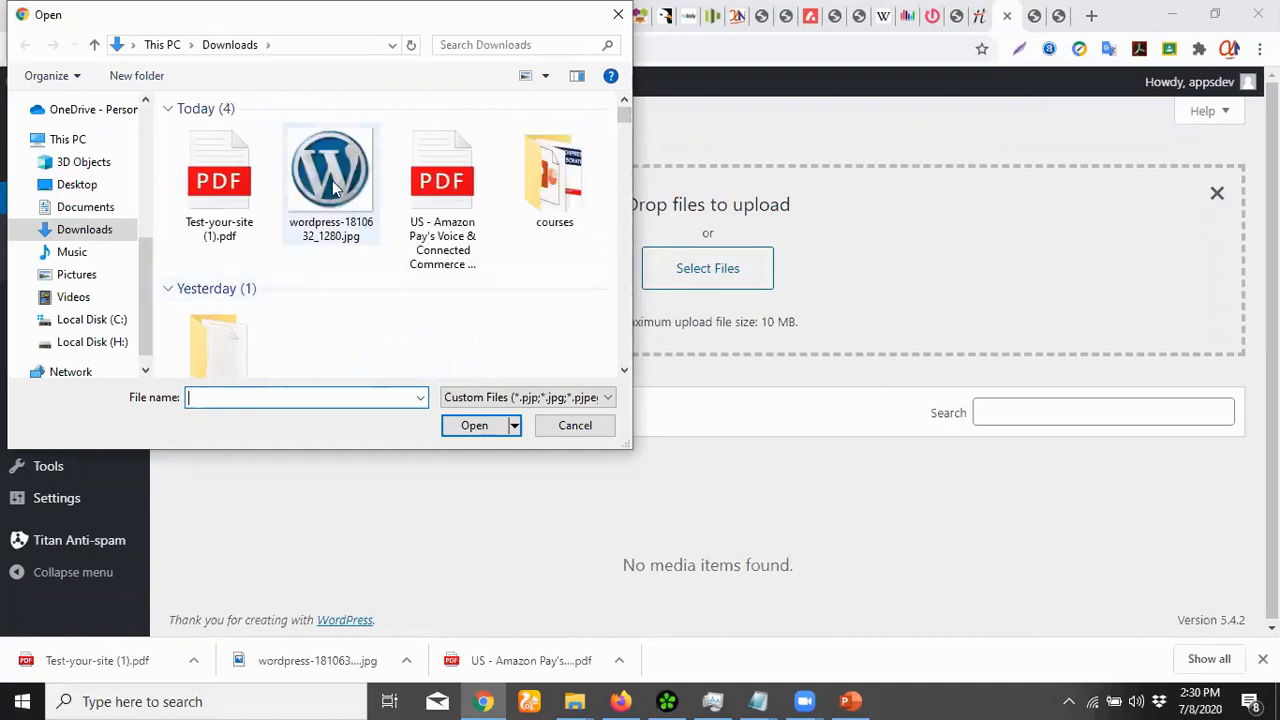
{"action": "left_click", "coordinate": [333, 175]}
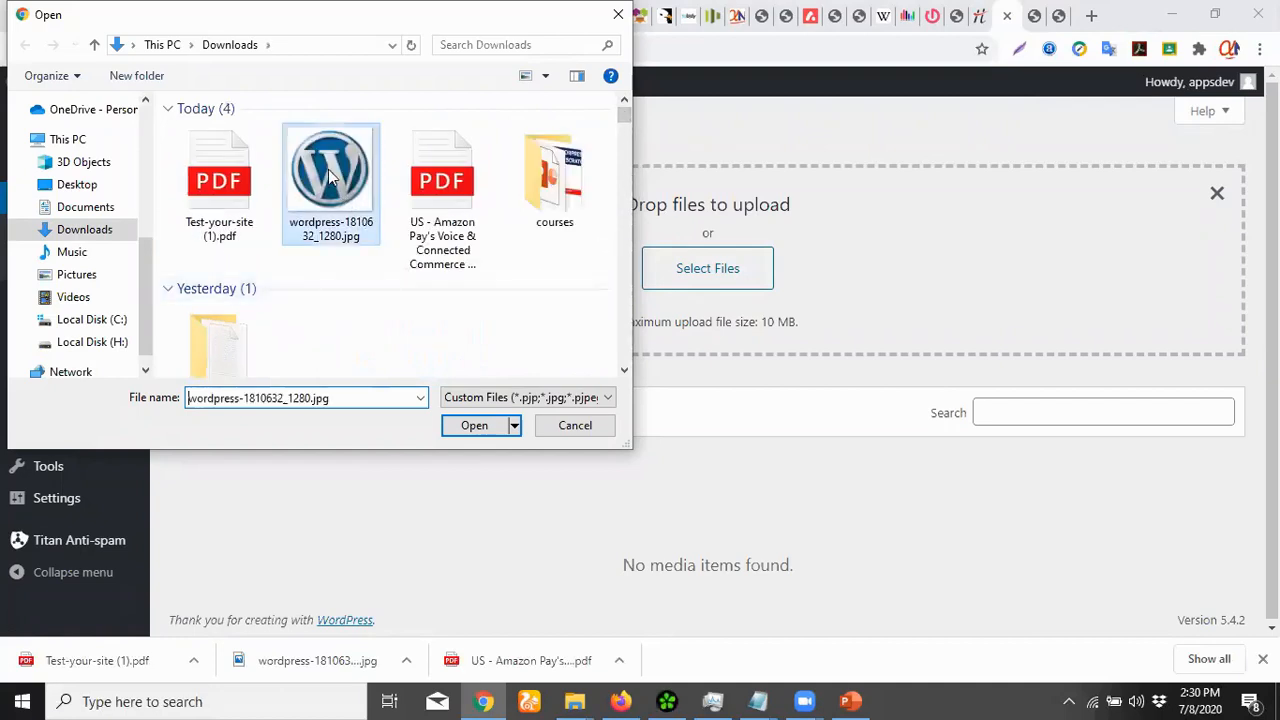
{"action": "left_click", "coordinate": [476, 426]}
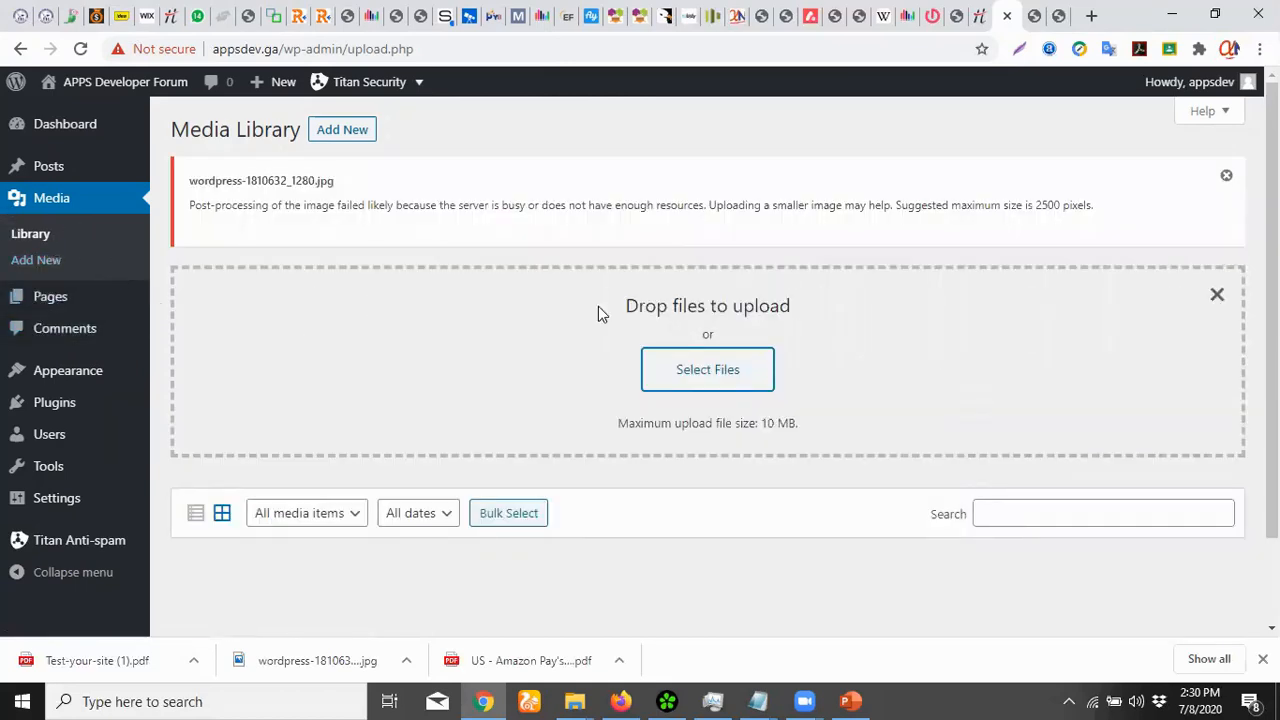
{"action": "left_click", "coordinate": [60, 200]}
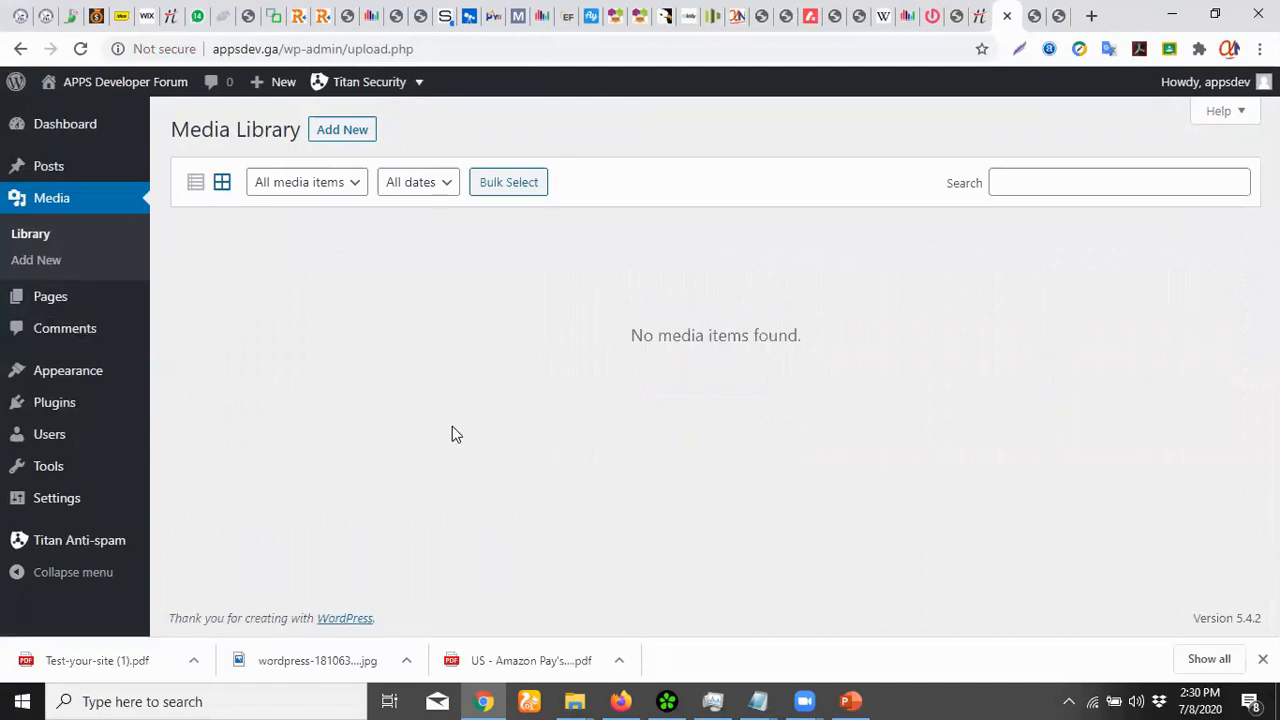
Revisit Media Library and Media Add New, then go to the Pages list
{"action": "left_click", "coordinate": [52, 200]}
{"action": "left_click", "coordinate": [20, 238]}
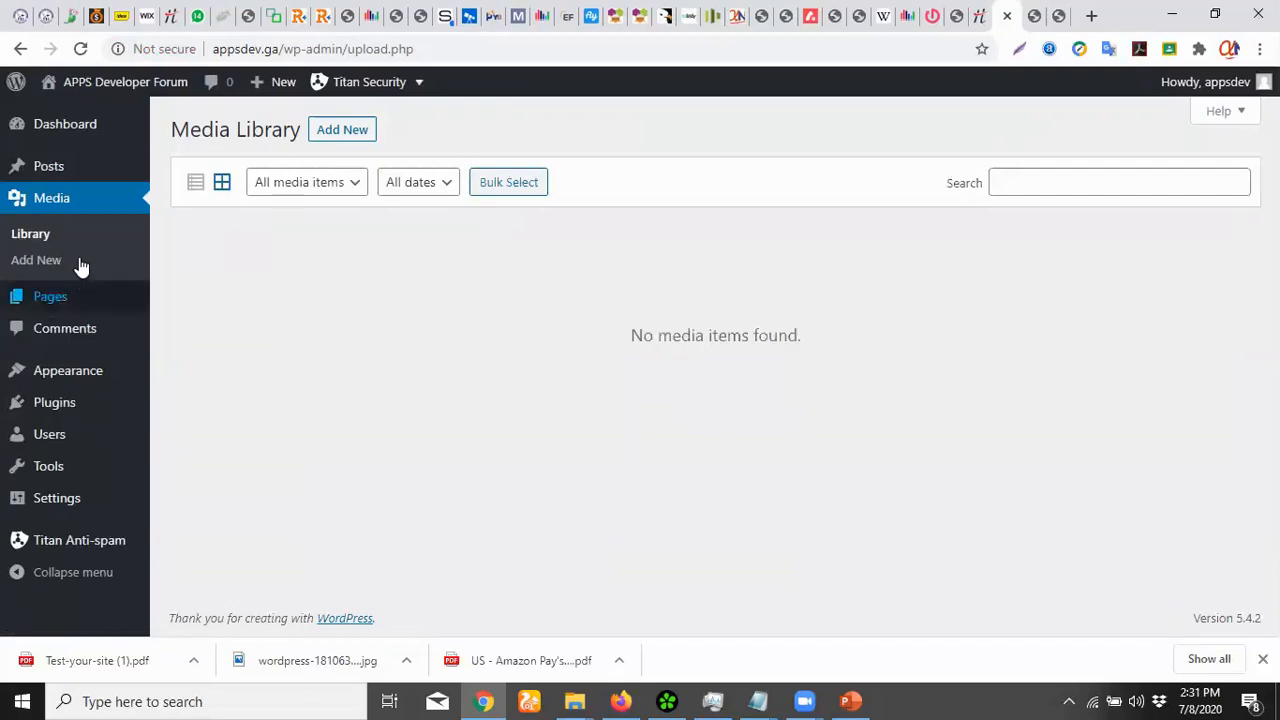
{"action": "left_click", "coordinate": [45, 266]}
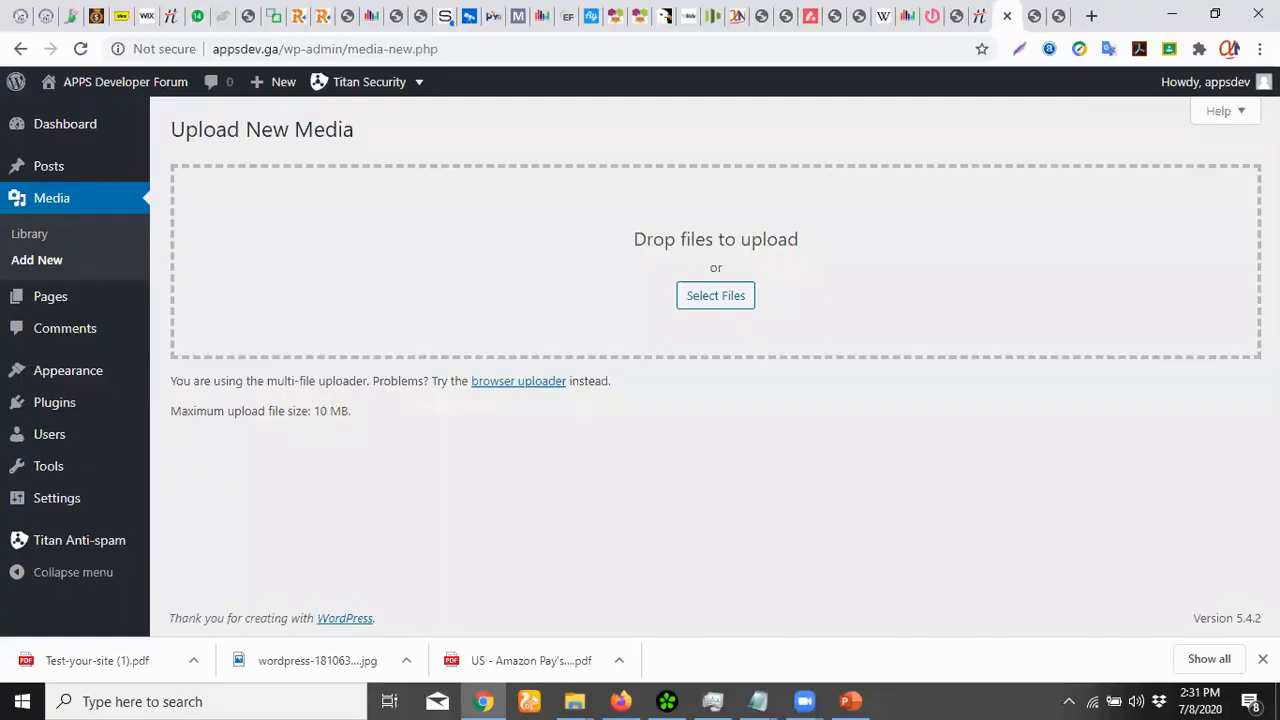
{"action": "left_click", "coordinate": [63, 311]}
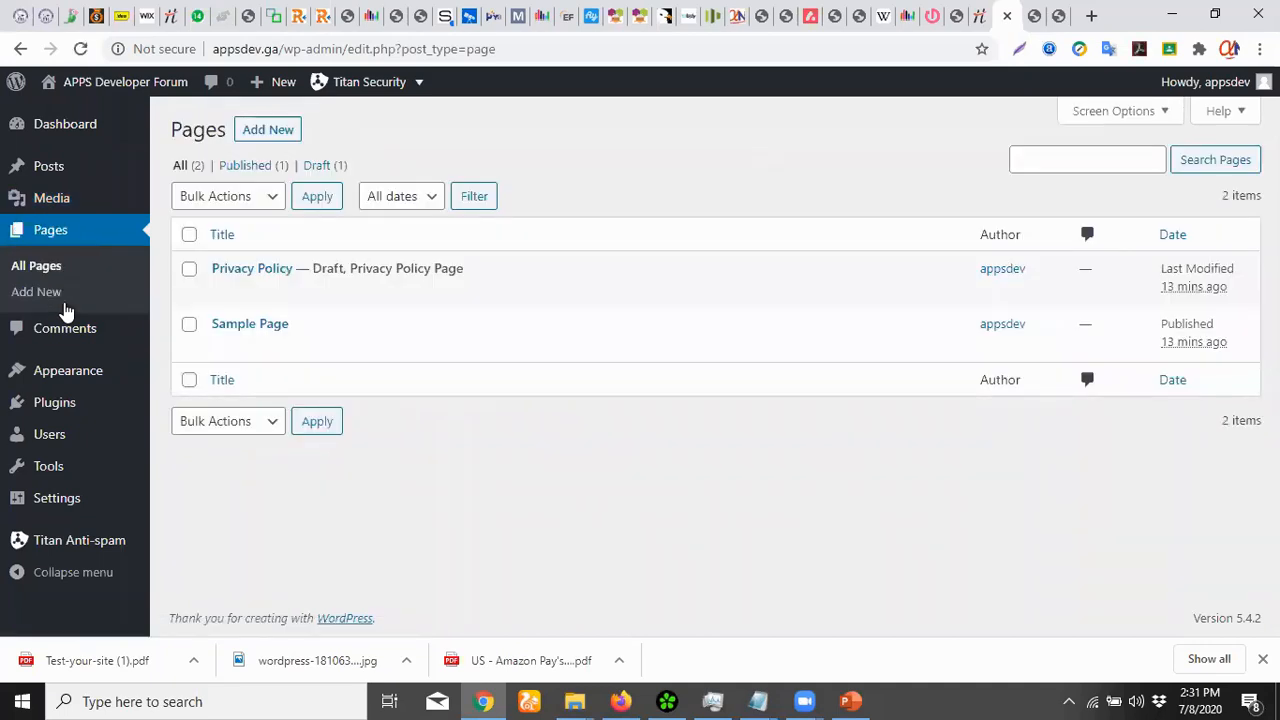
Open the Sample Page in a new browser tab and scroll through it
{"action": "right_click", "coordinate": [360, 348]}
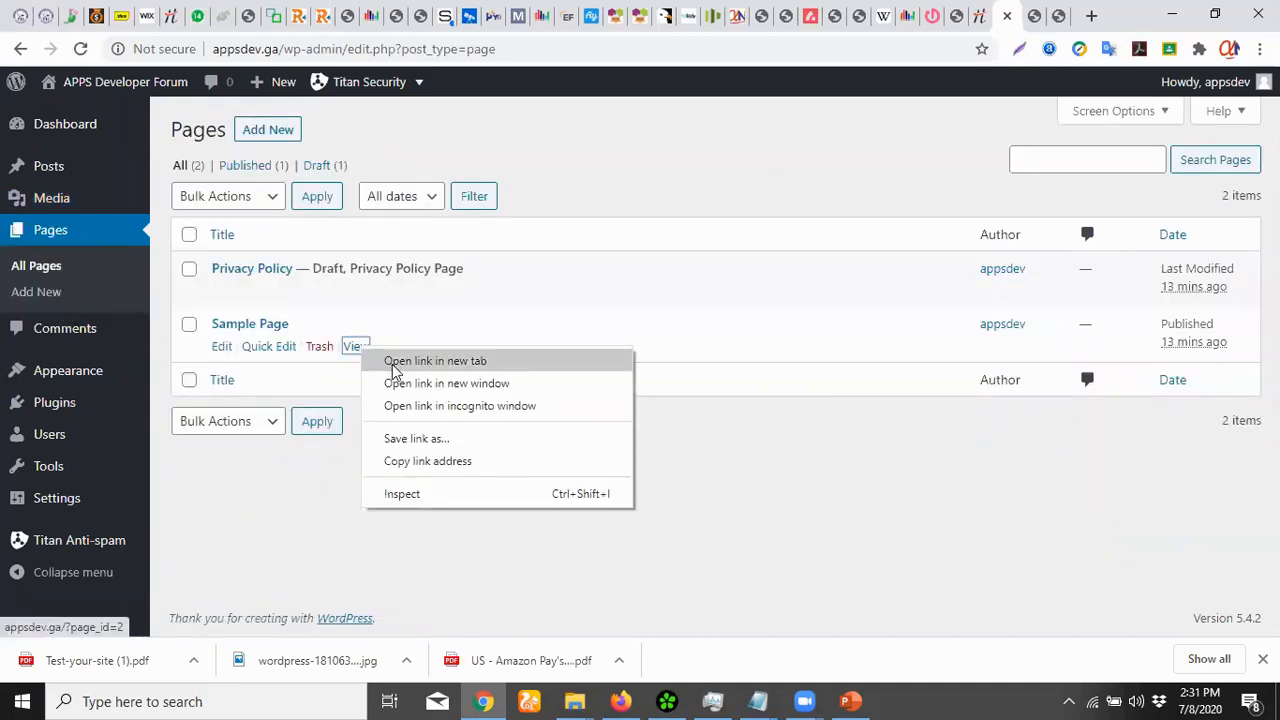
{"action": "left_click", "coordinate": [435, 361]}
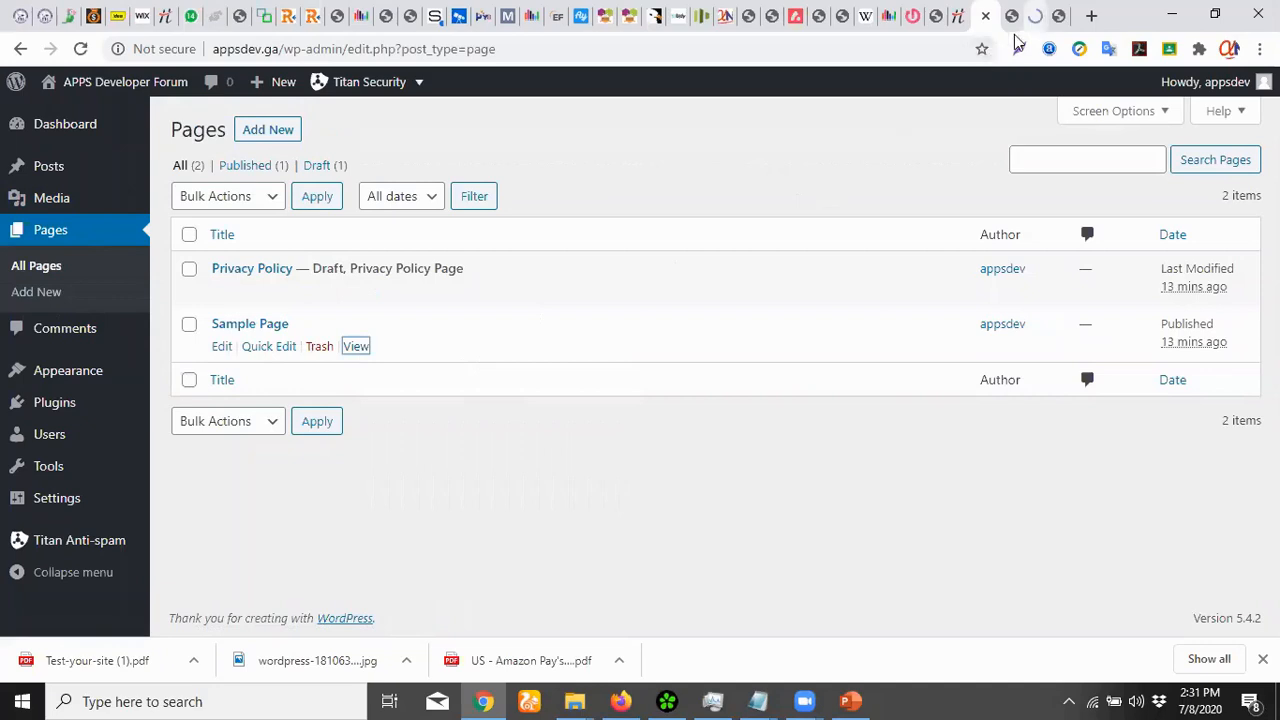
{"action": "key", "text": "ctrl+Tab"}
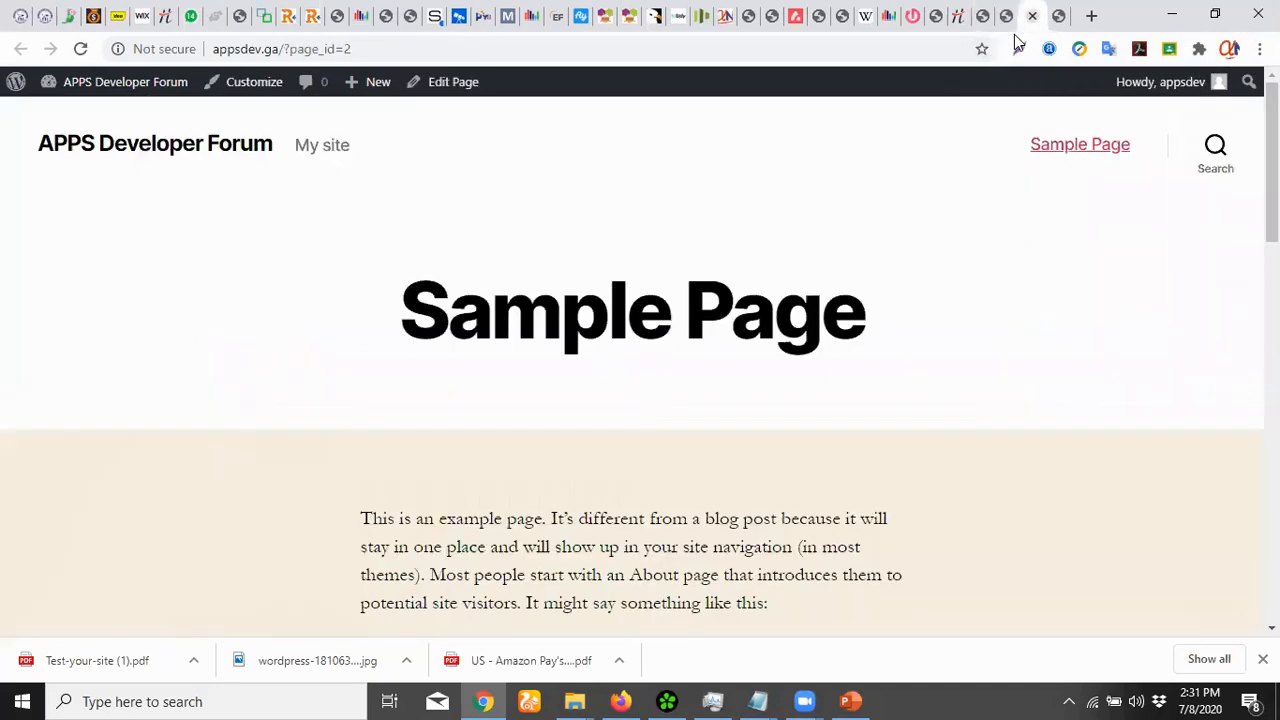
{"action": "scroll", "coordinate": [657, 528], "scroll_direction": "down", "scroll_amount": 3}
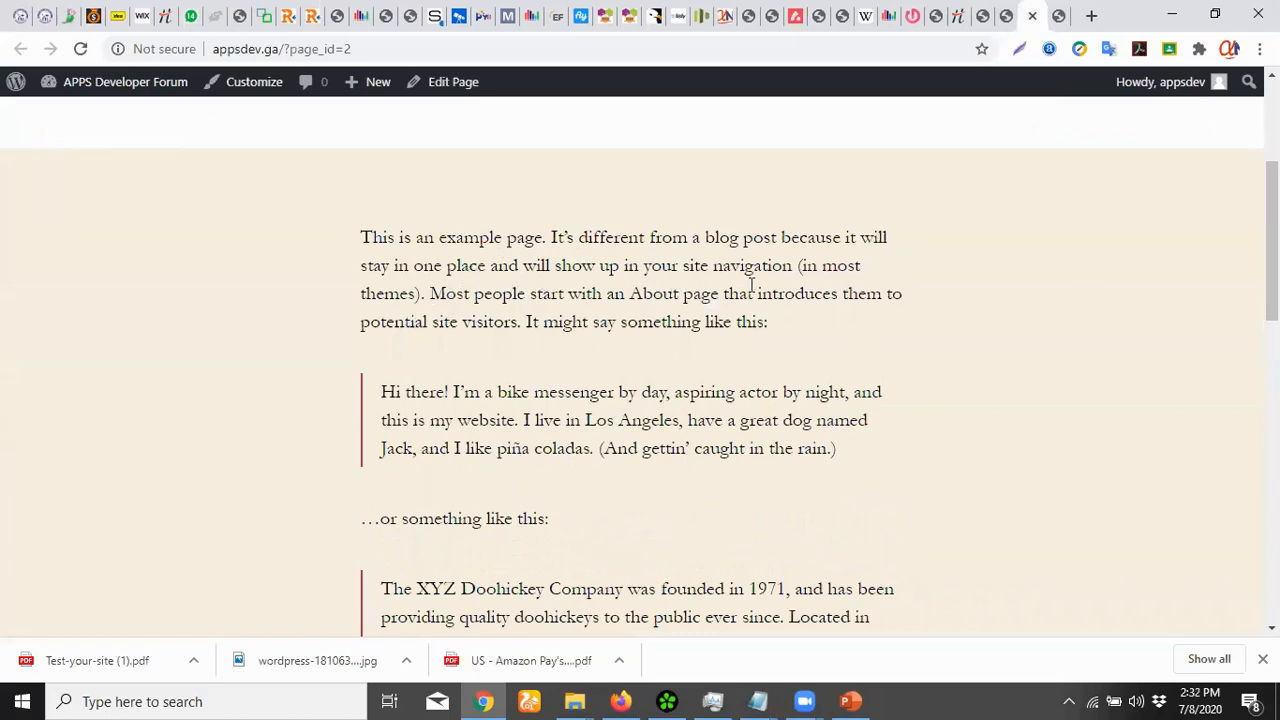
{"action": "scroll", "coordinate": [830, 287], "scroll_direction": "down", "scroll_amount": 4}
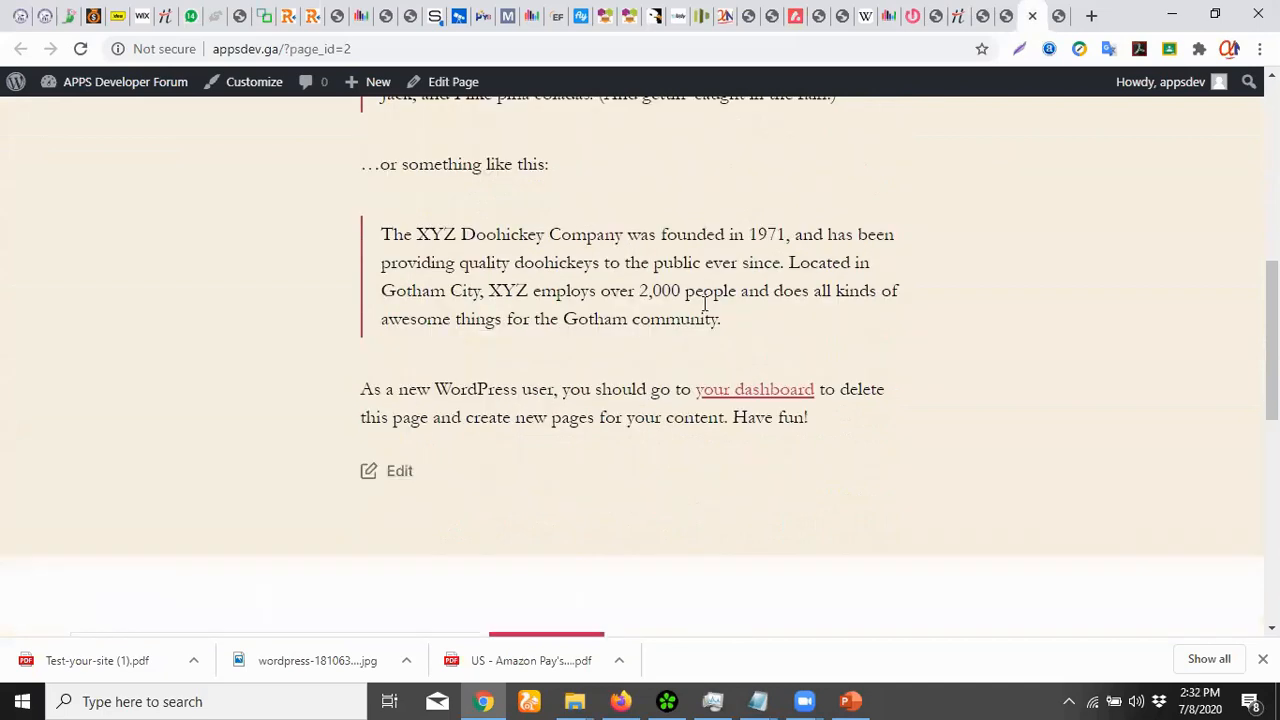
{"action": "scroll", "coordinate": [703, 302], "scroll_direction": "down", "scroll_amount": 2}
{"action": "scroll", "coordinate": [703, 302], "scroll_direction": "up", "scroll_amount": 10}
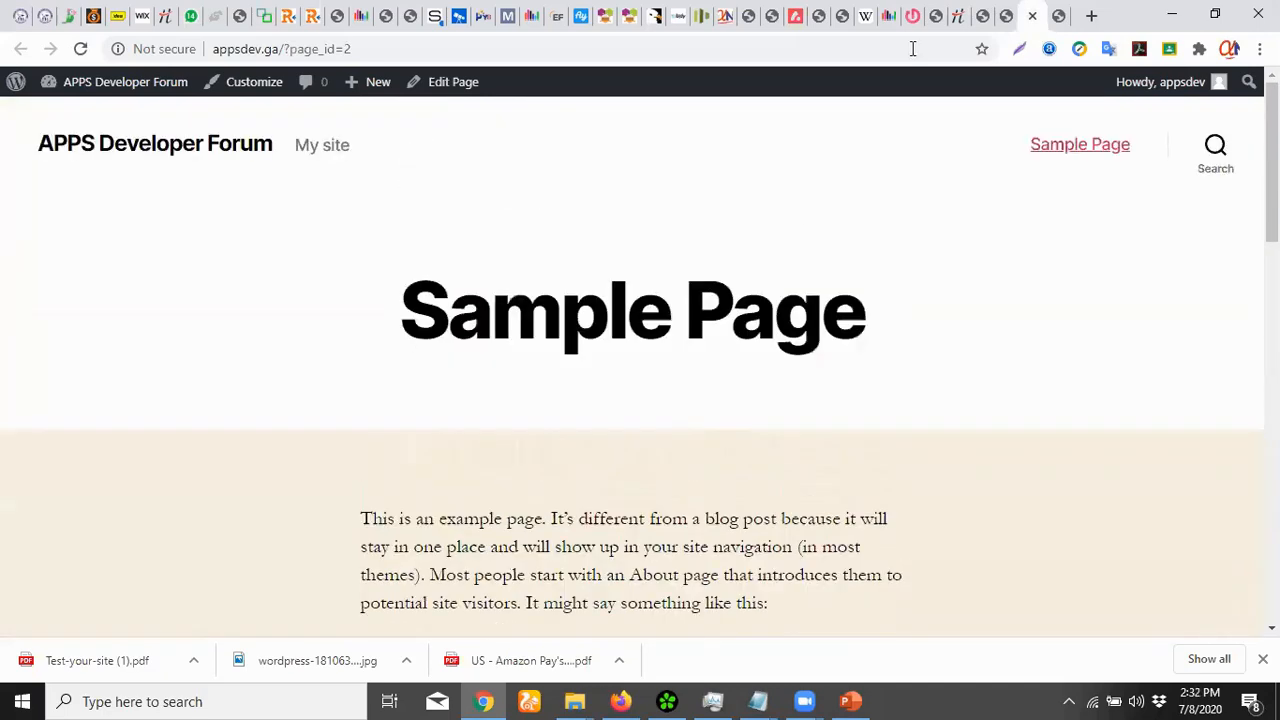
Open the Privacy Policy's Edit Page screen in a new tab and switch to it
{"action": "left_click", "coordinate": [985, 16]}
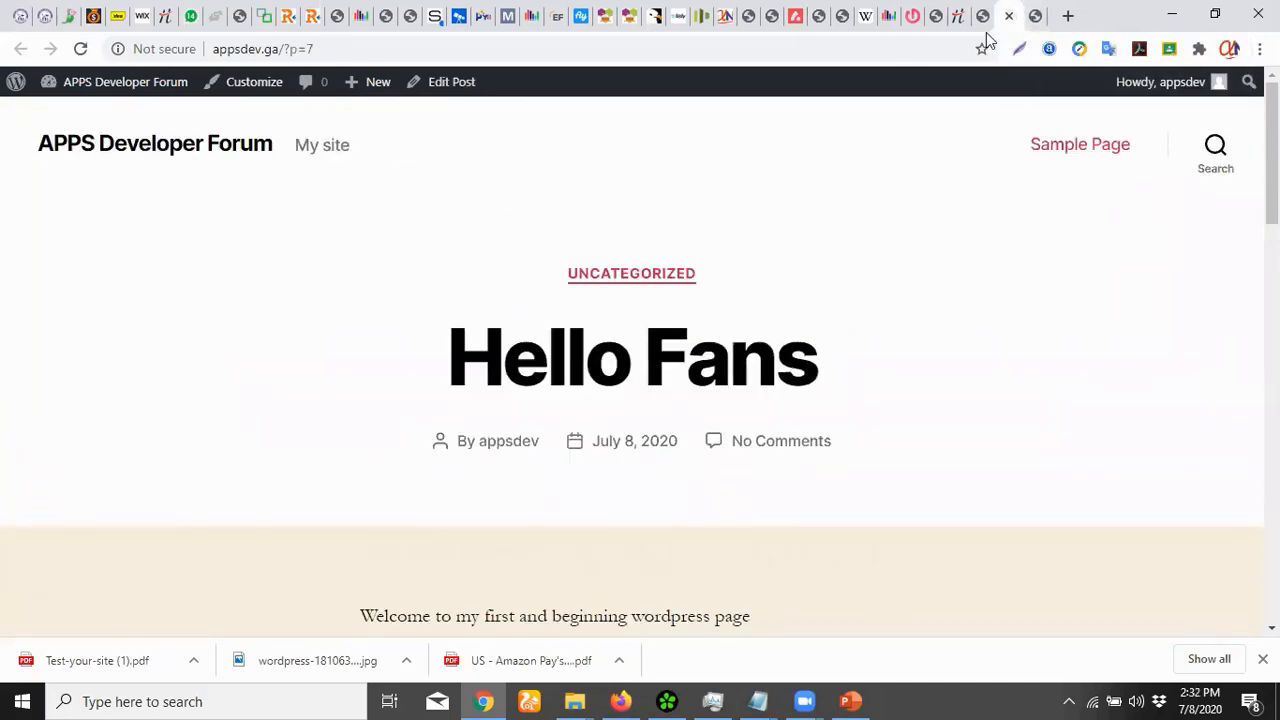
{"action": "left_click", "coordinate": [984, 16]}
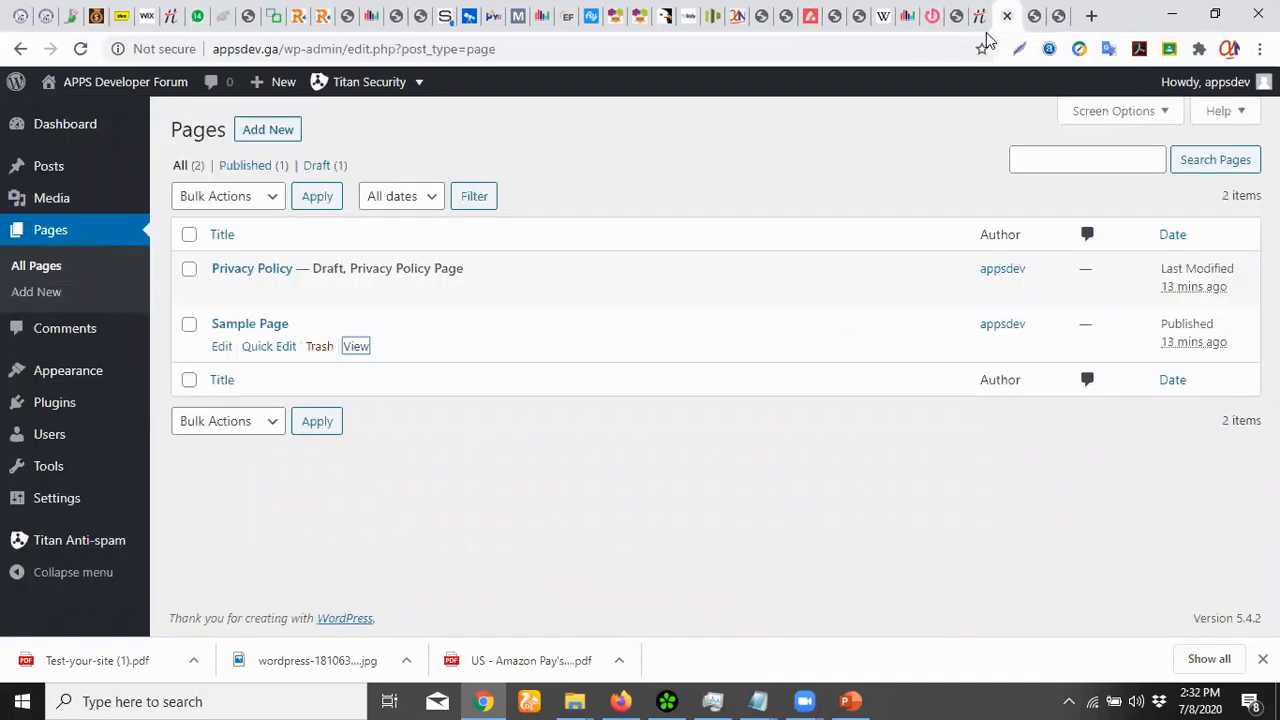
{"action": "mouse_move", "coordinate": [271, 283]}
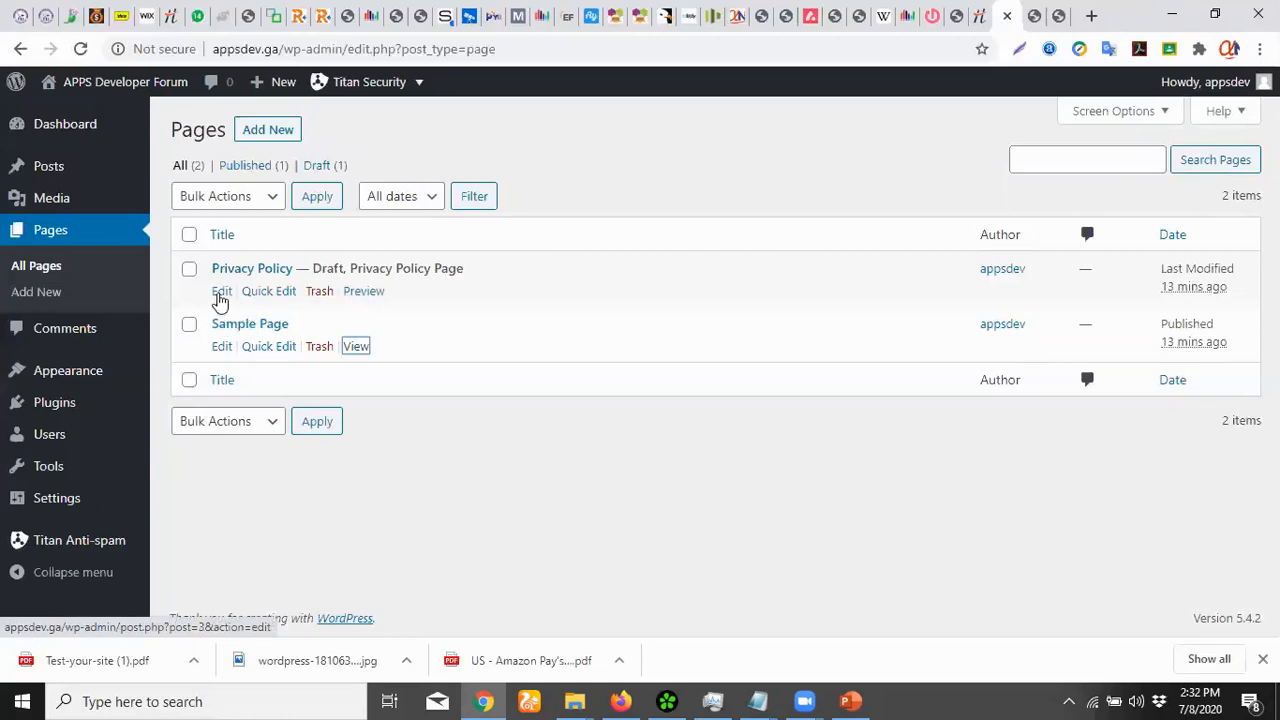
{"action": "right_click", "coordinate": [221, 302]}
{"action": "left_click", "coordinate": [250, 309]}
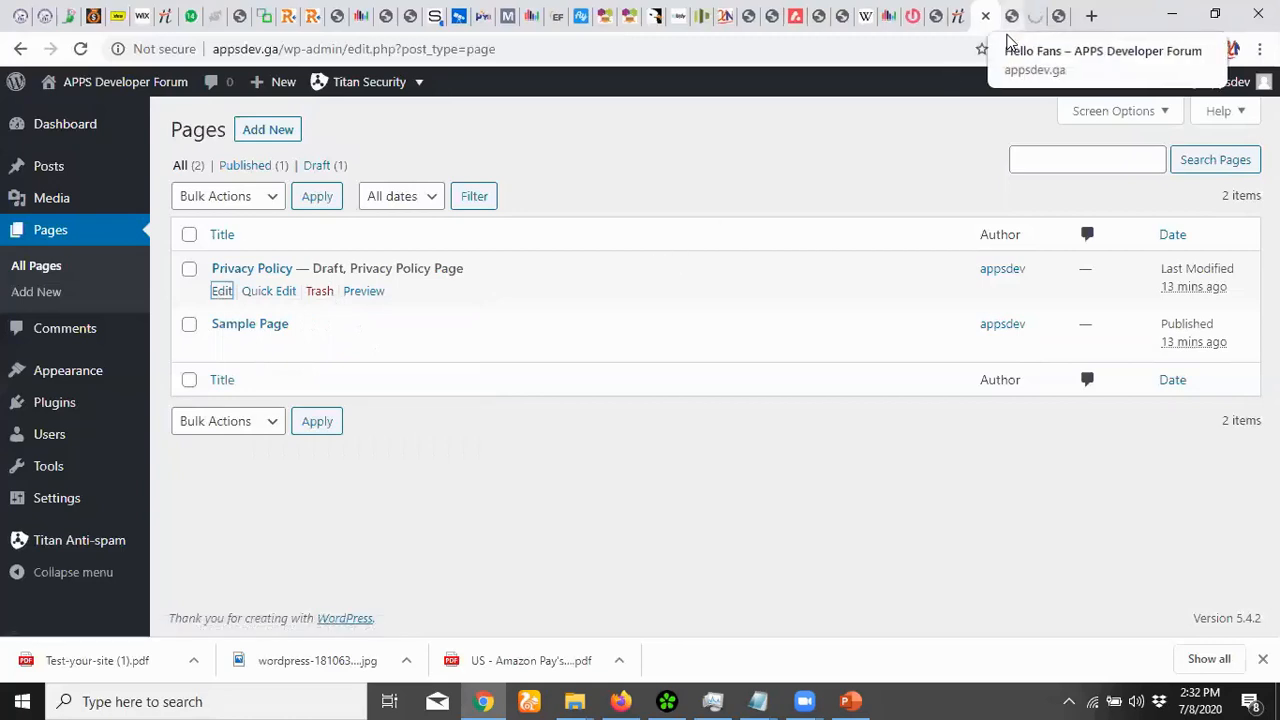
{"action": "left_click", "coordinate": [1010, 24]}
{"action": "left_click", "coordinate": [1033, 20]}
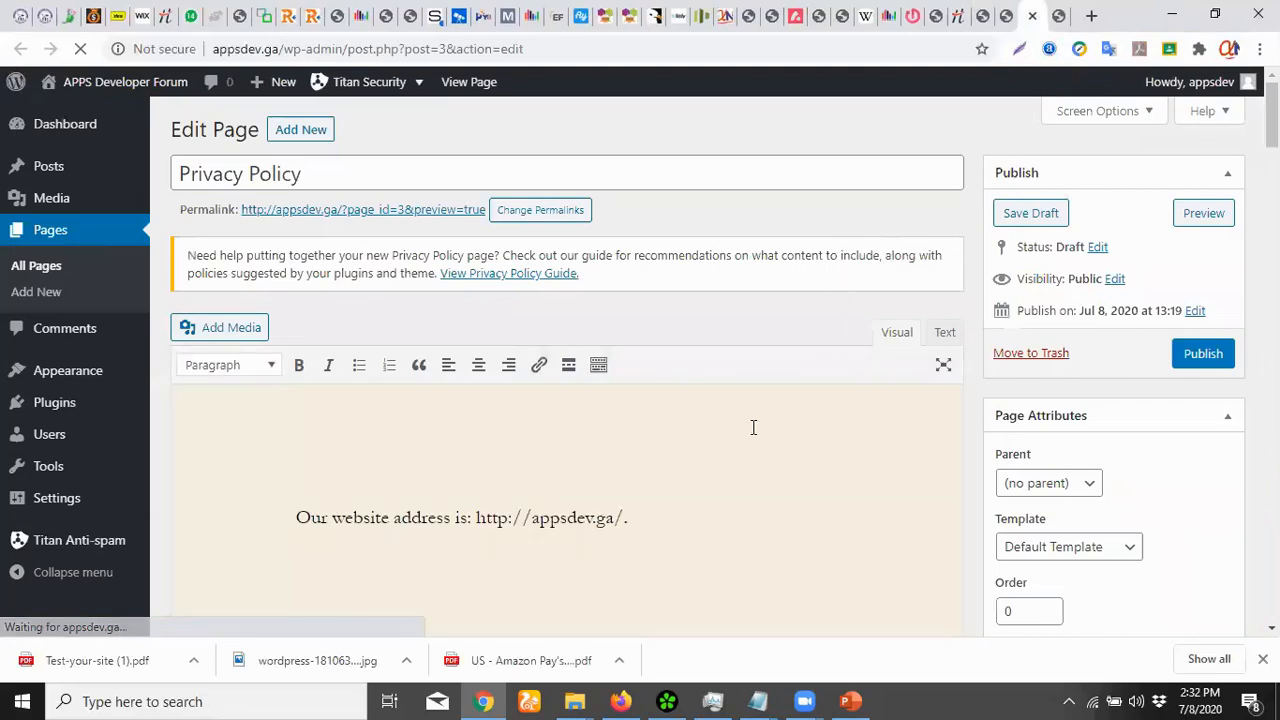
Read through the draft Privacy Policy, then close its editor tab and the Hello Fans tab
{"action": "scroll", "coordinate": [758, 415], "scroll_direction": "down", "scroll_amount": 2}
{"action": "scroll", "coordinate": [753, 427], "scroll_direction": "down", "scroll_amount": 10}
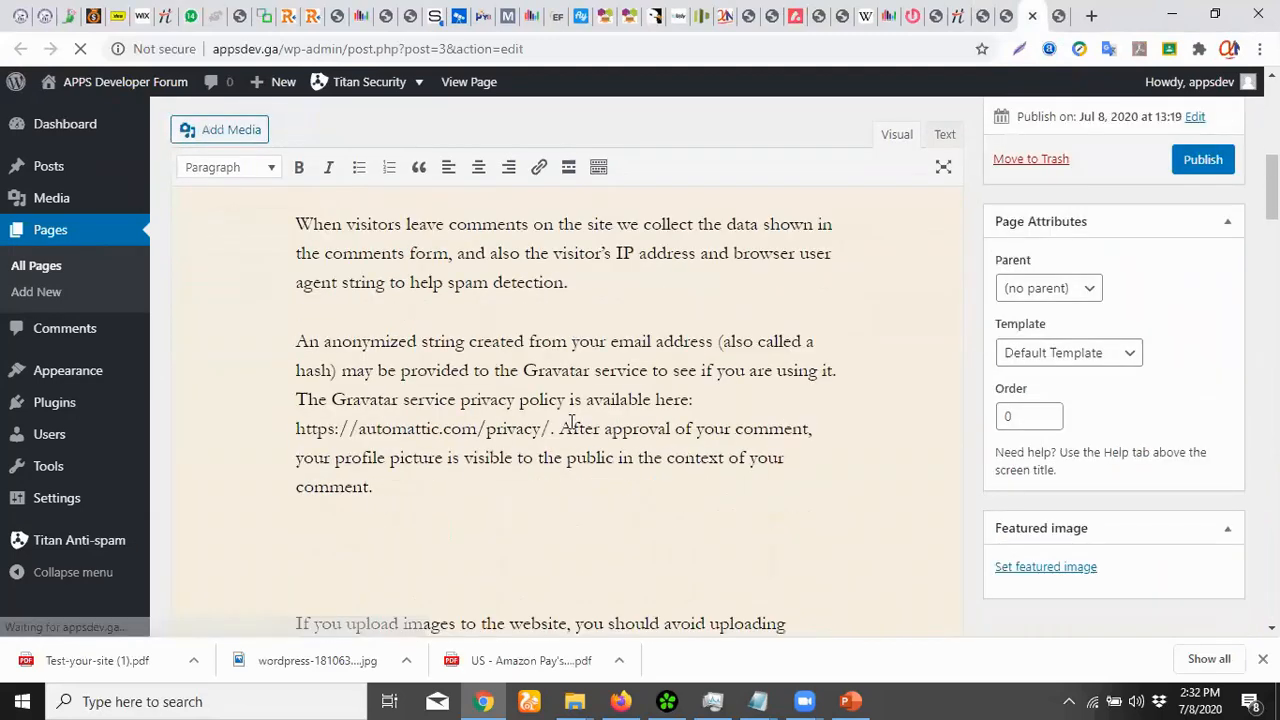
{"action": "scroll", "coordinate": [570, 425], "scroll_direction": "down", "scroll_amount": 15}
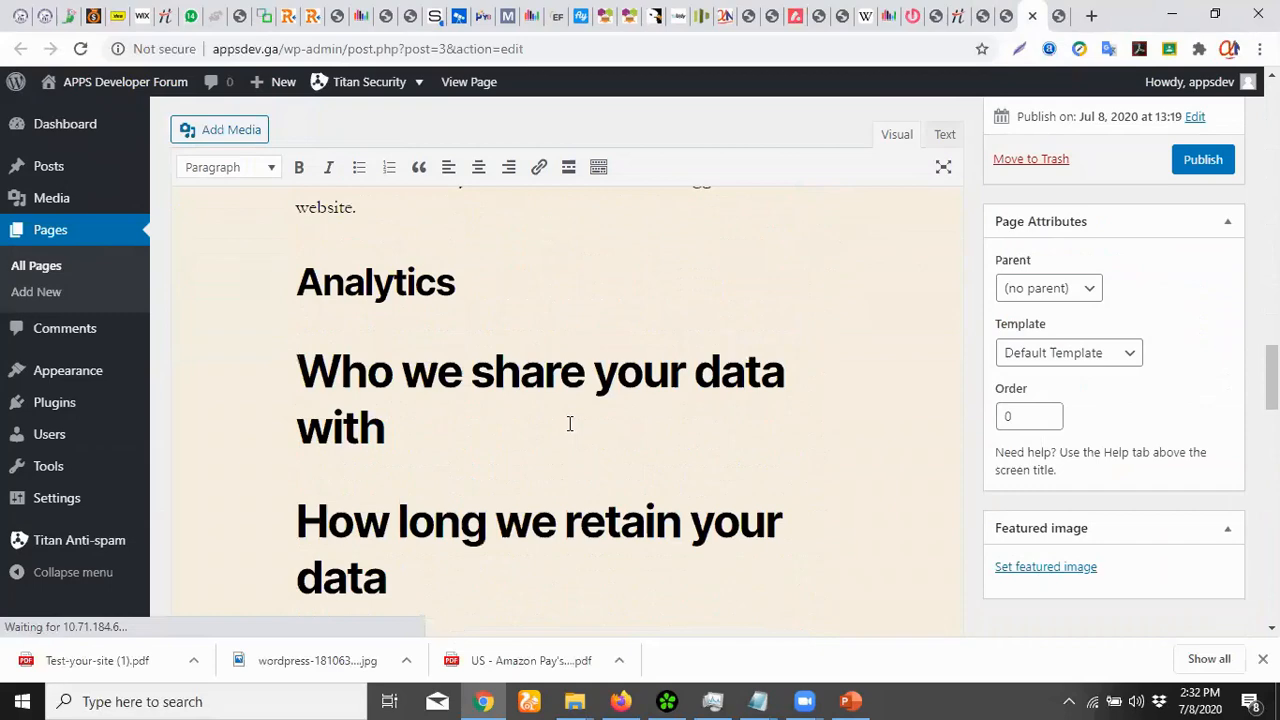
{"action": "scroll", "coordinate": [569, 424], "scroll_direction": "down", "scroll_amount": 7}
{"action": "scroll", "coordinate": [569, 424], "scroll_direction": "up", "scroll_amount": 14}
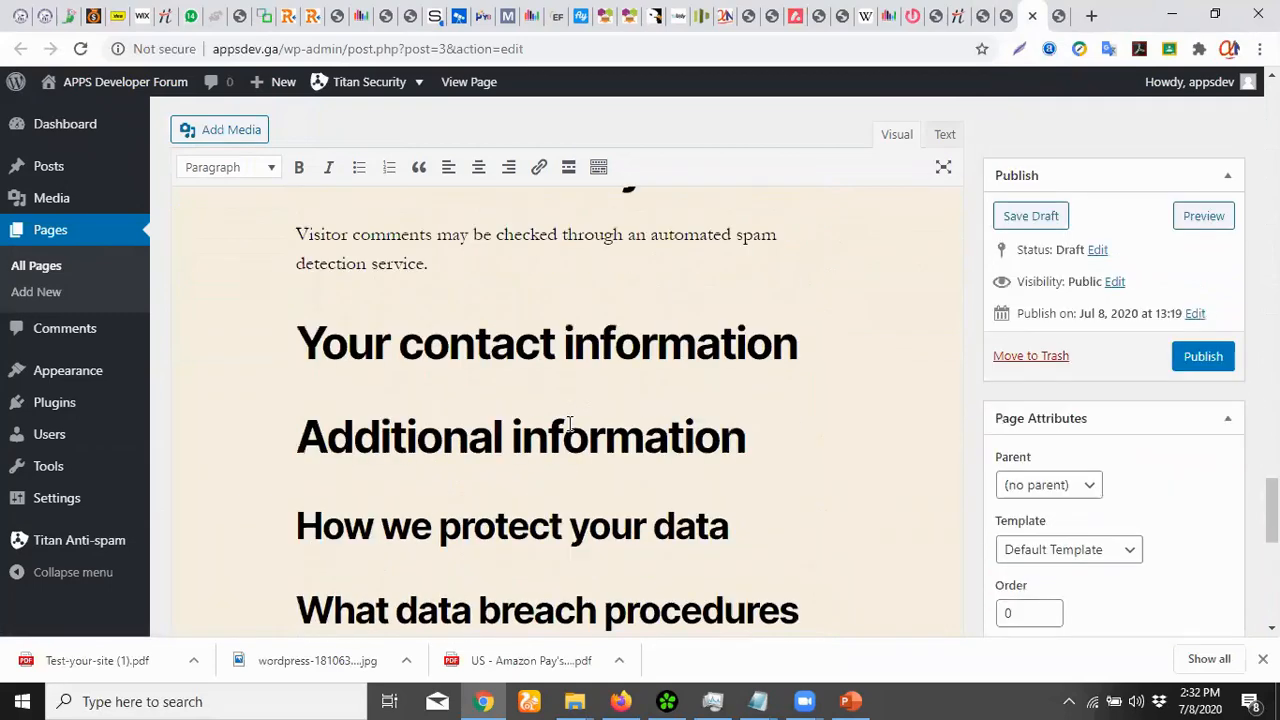
{"action": "scroll", "coordinate": [569, 424], "scroll_direction": "up", "scroll_amount": 15}
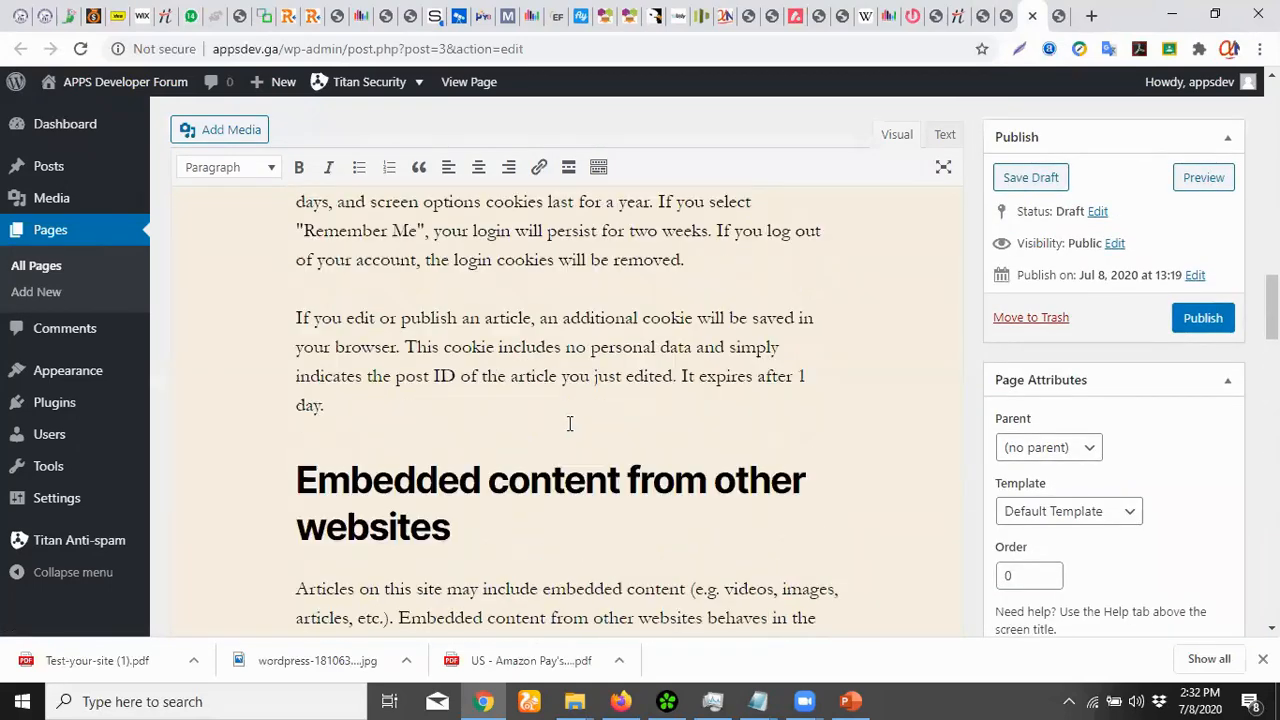
{"action": "scroll", "coordinate": [569, 424], "scroll_direction": "up", "scroll_amount": 6}
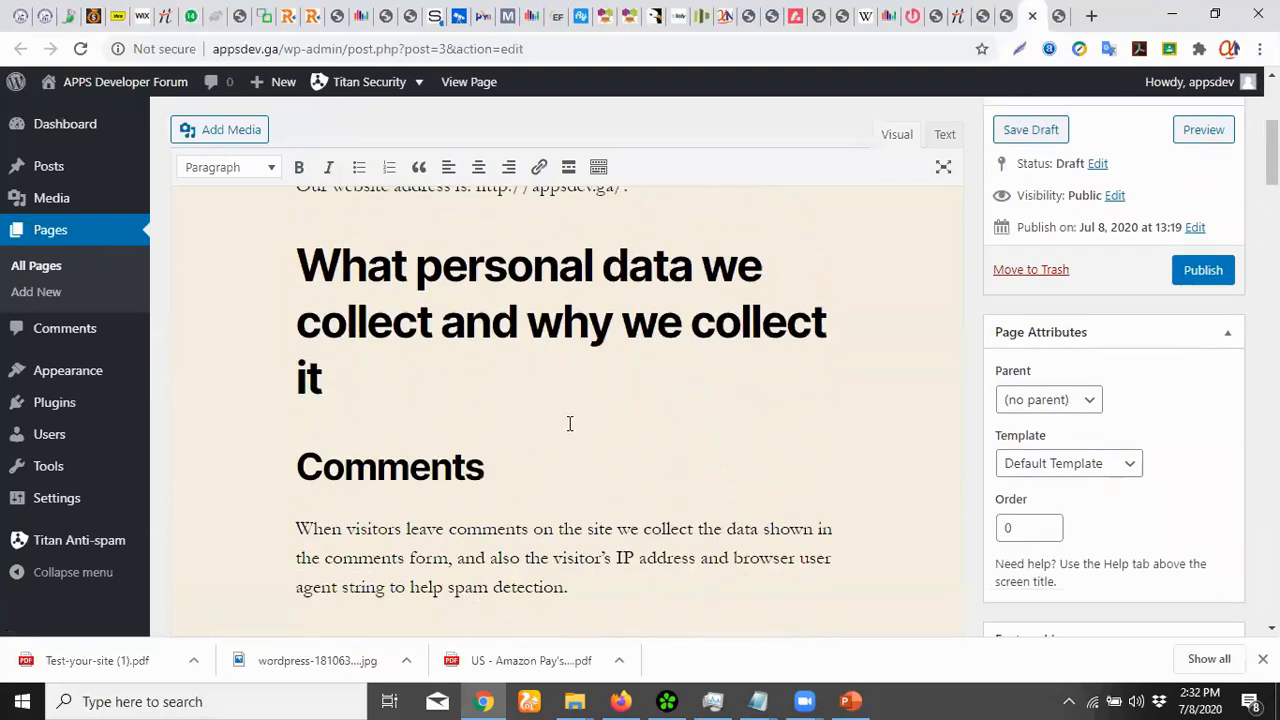
{"action": "scroll", "coordinate": [570, 423], "scroll_direction": "down", "scroll_amount": 5}
{"action": "scroll", "coordinate": [541, 418], "scroll_direction": "up", "scroll_amount": 8}
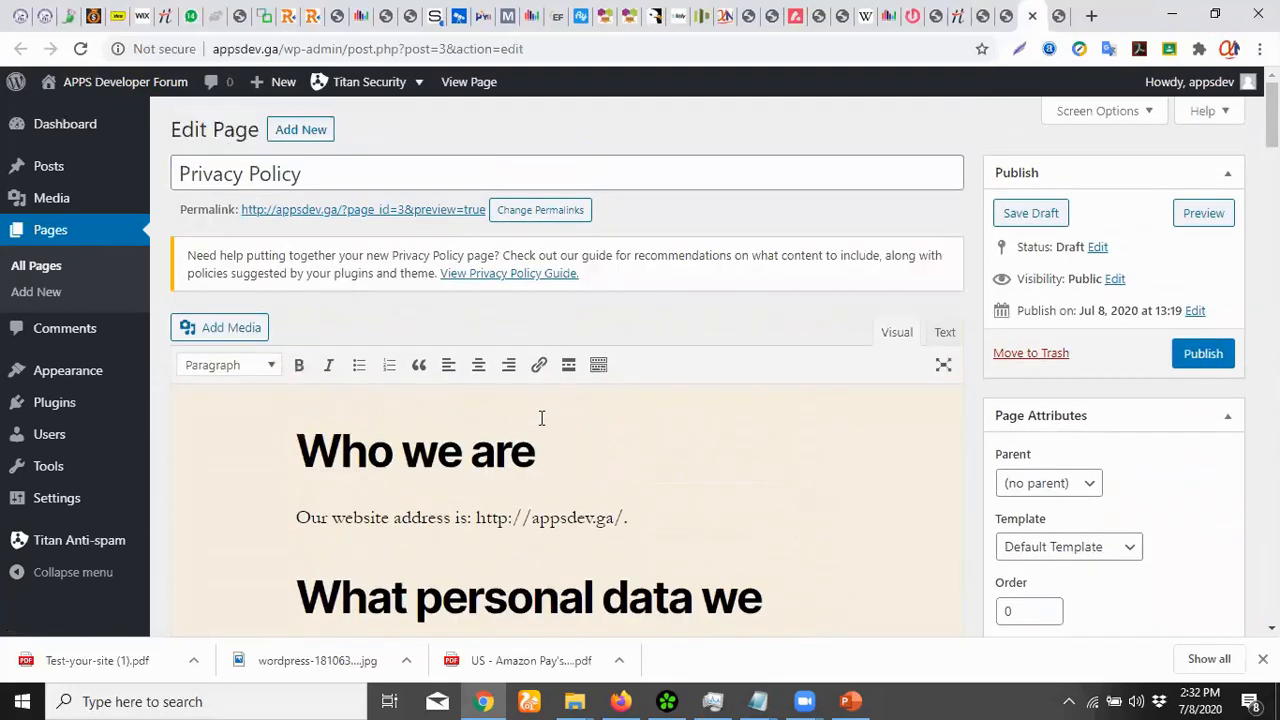
{"action": "scroll", "coordinate": [555, 440], "scroll_direction": "down", "scroll_amount": 5}
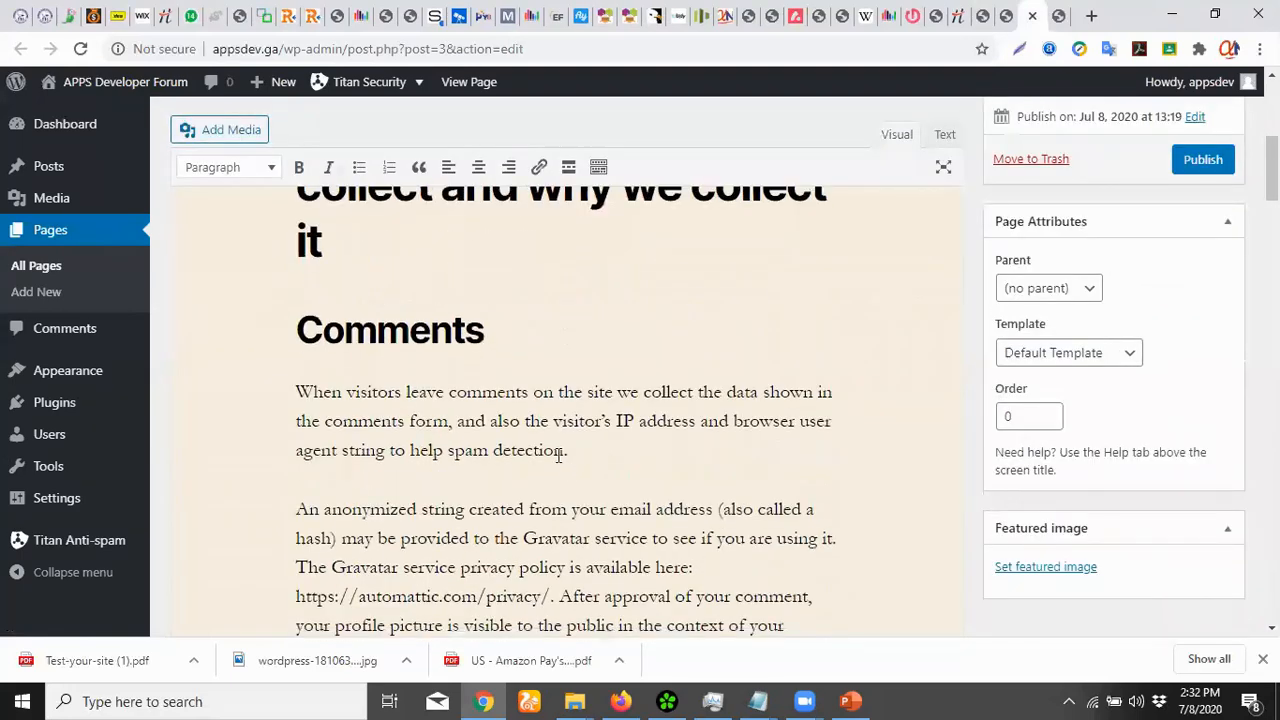
{"action": "scroll", "coordinate": [425, 440], "scroll_direction": "up", "scroll_amount": 1}
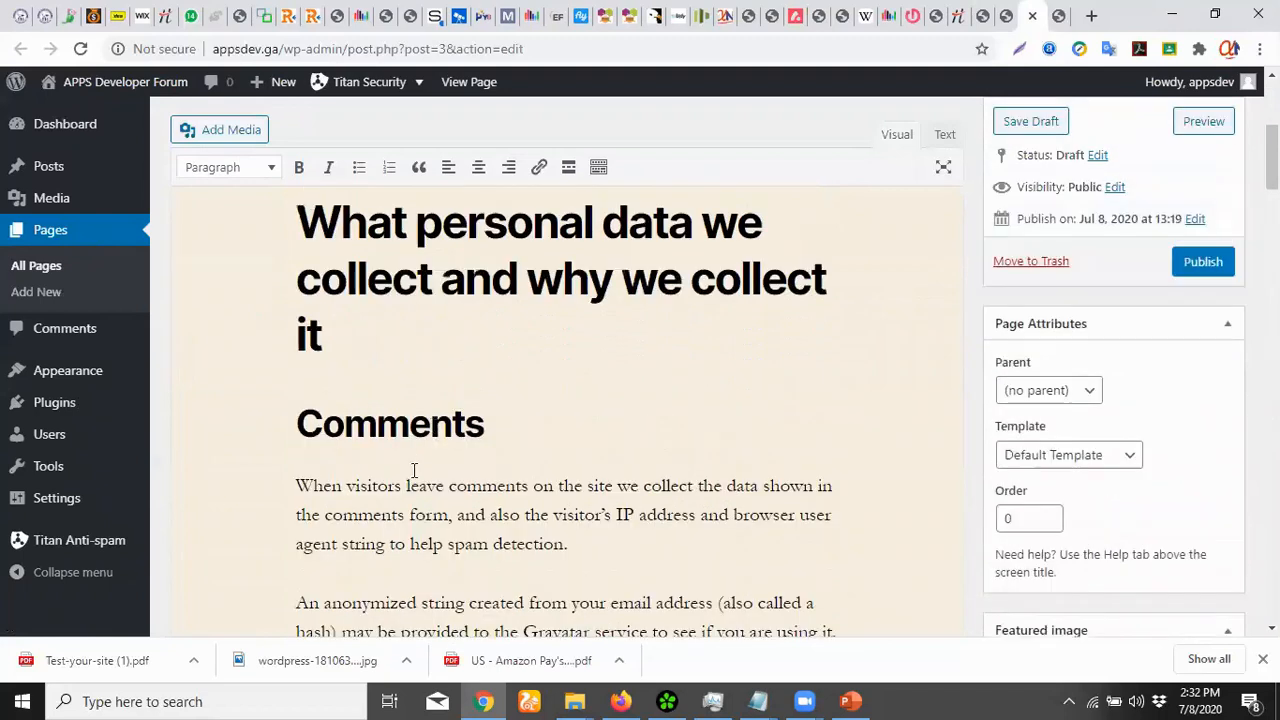
{"action": "scroll", "coordinate": [558, 498], "scroll_direction": "down", "scroll_amount": 2}
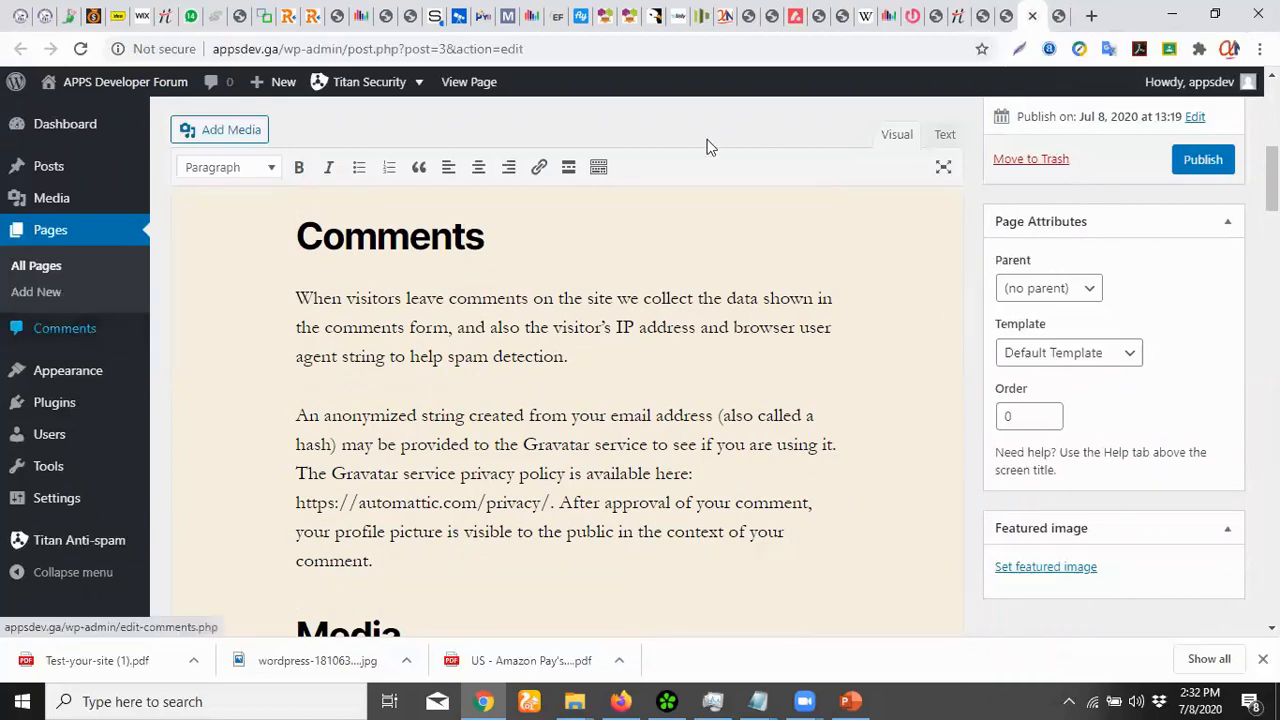
{"action": "key", "text": "ctrl+w"}
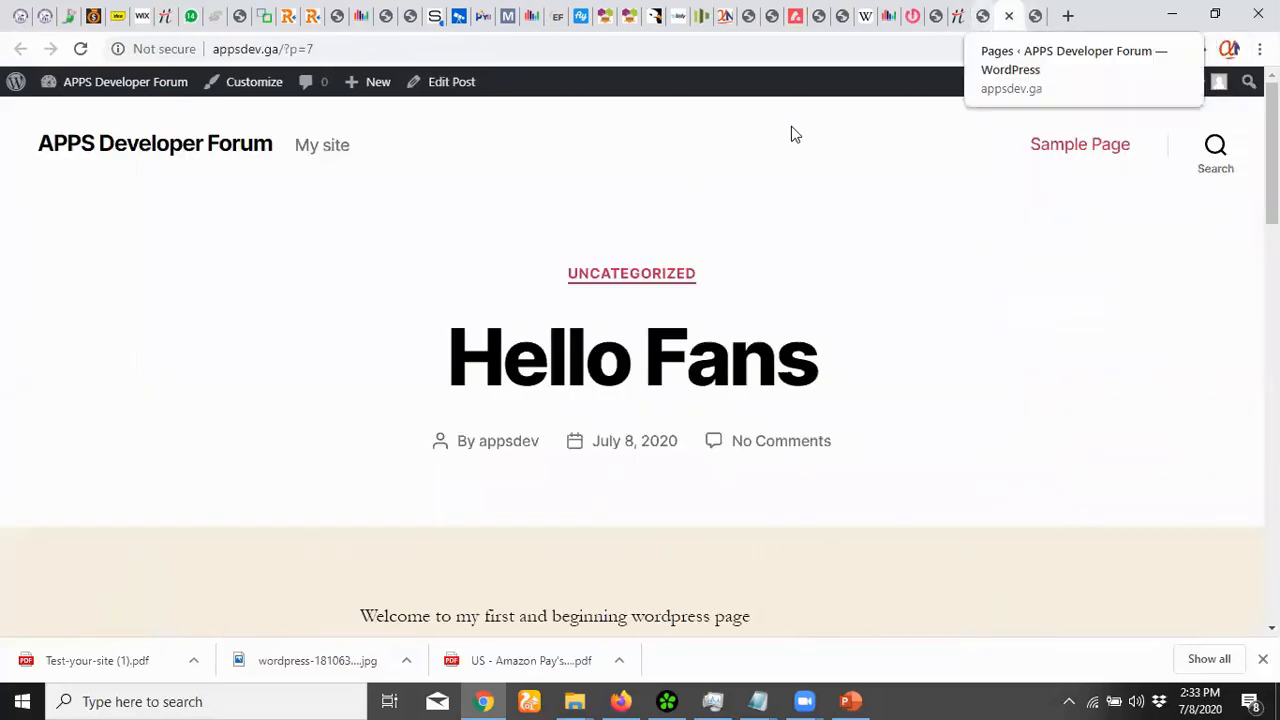
{"action": "key", "text": "ctrl+w"}
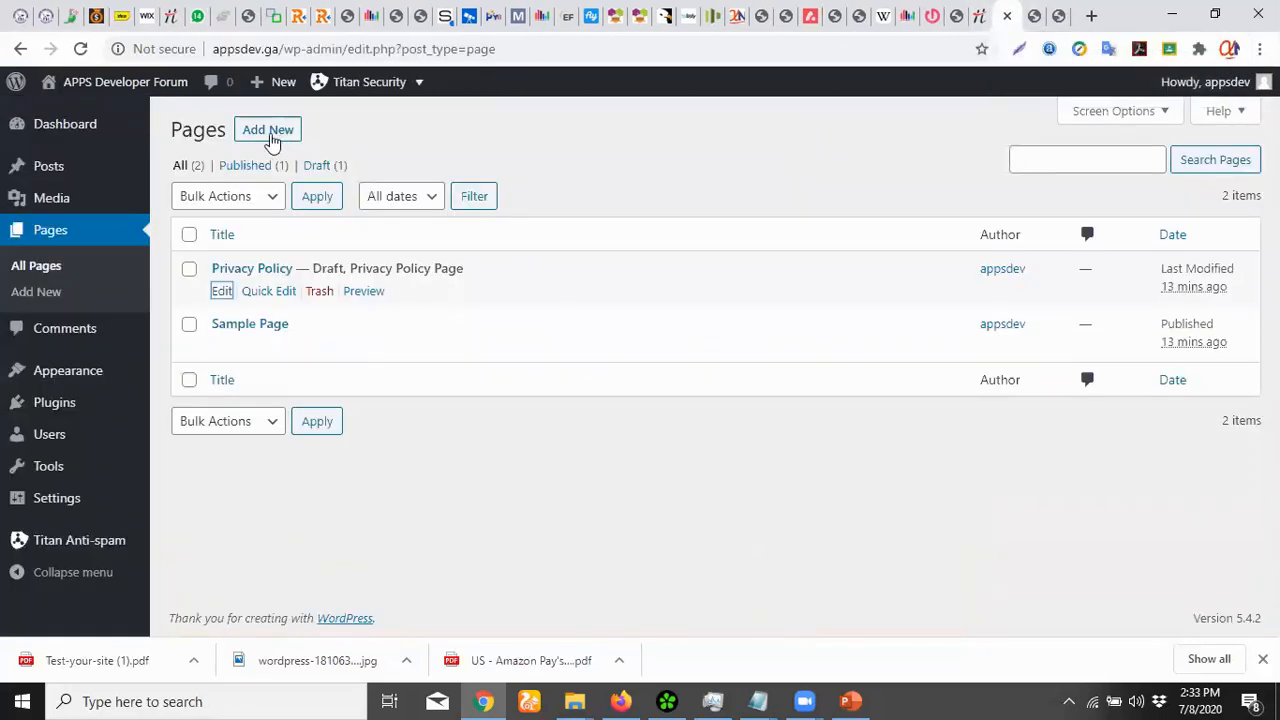
Publish a new empty page titled 'Home', addressed at appsdev.ga/?page_id=11
{"action": "left_click", "coordinate": [274, 137]}
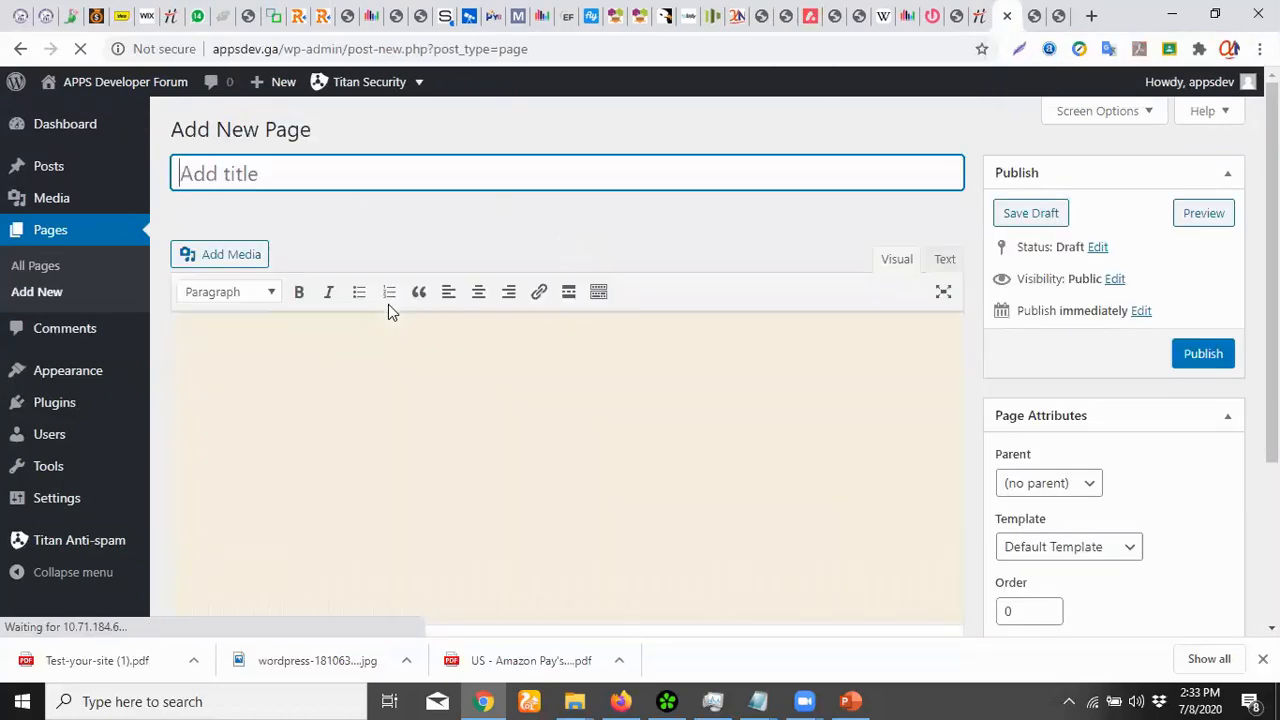
{"action": "type", "text": "Home"}
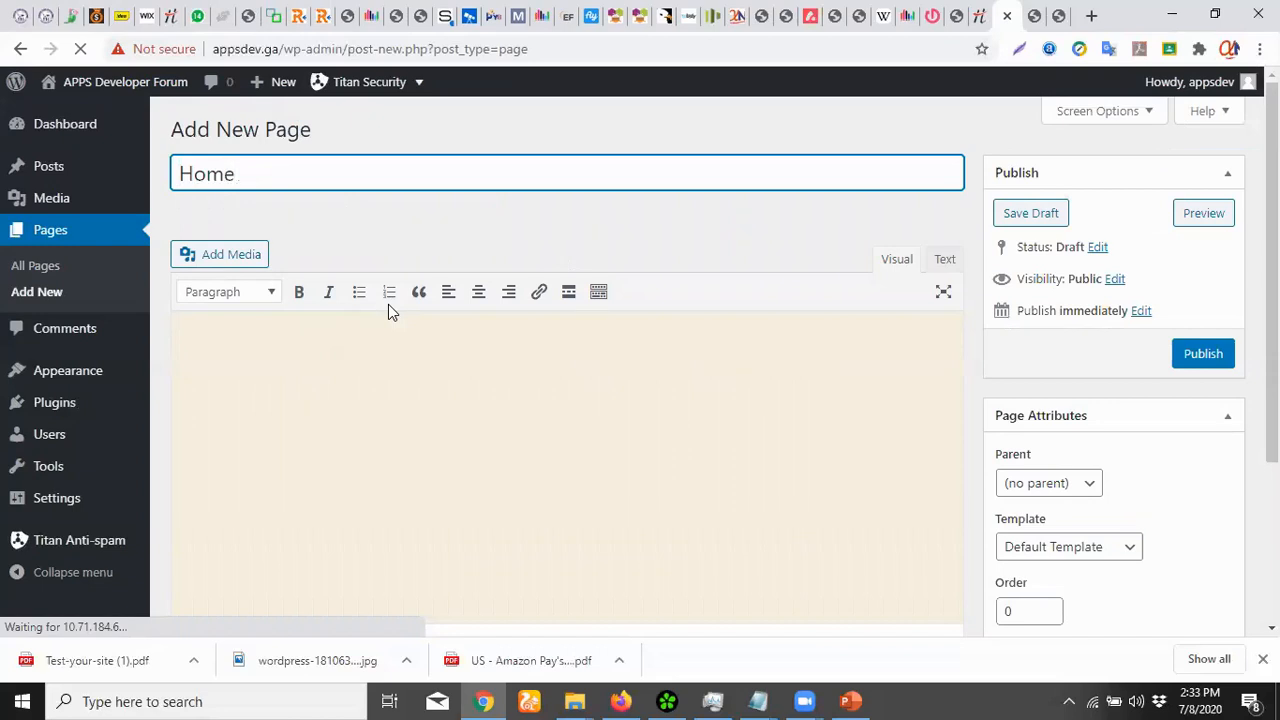
{"action": "left_click", "coordinate": [1206, 366]}
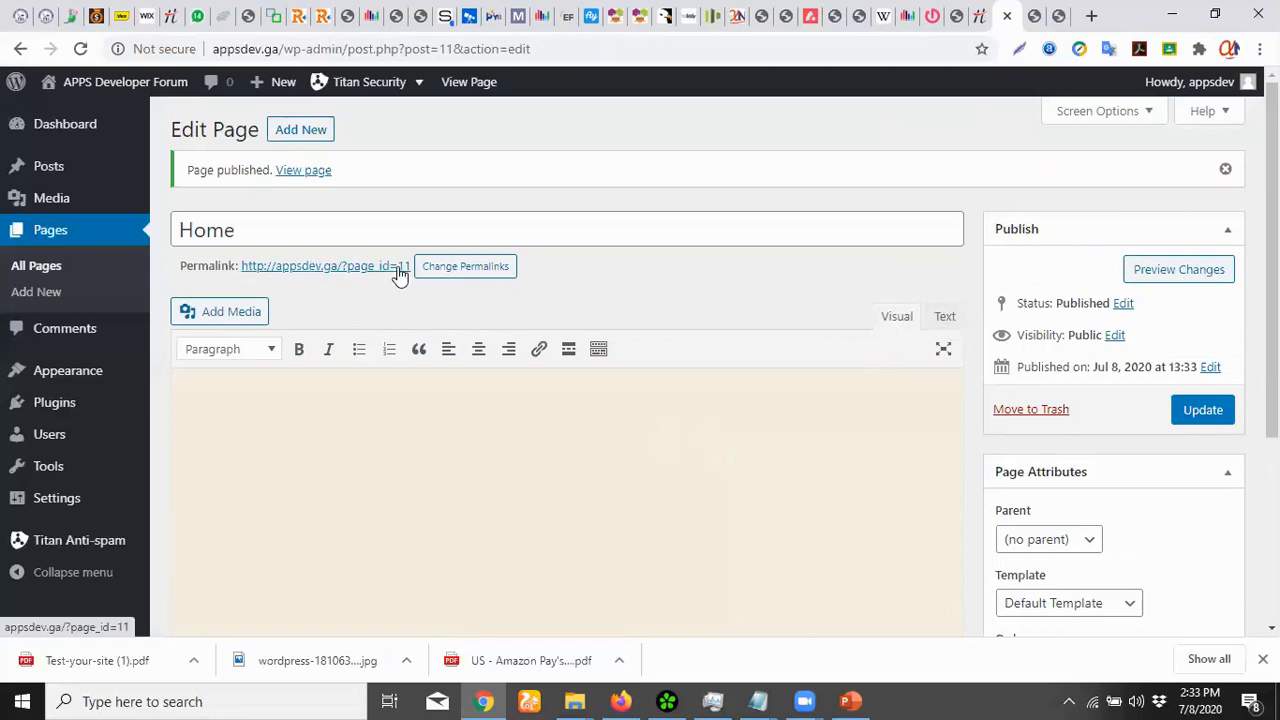
{"action": "scroll", "coordinate": [650, 300], "scroll_direction": "down", "scroll_amount": 2}
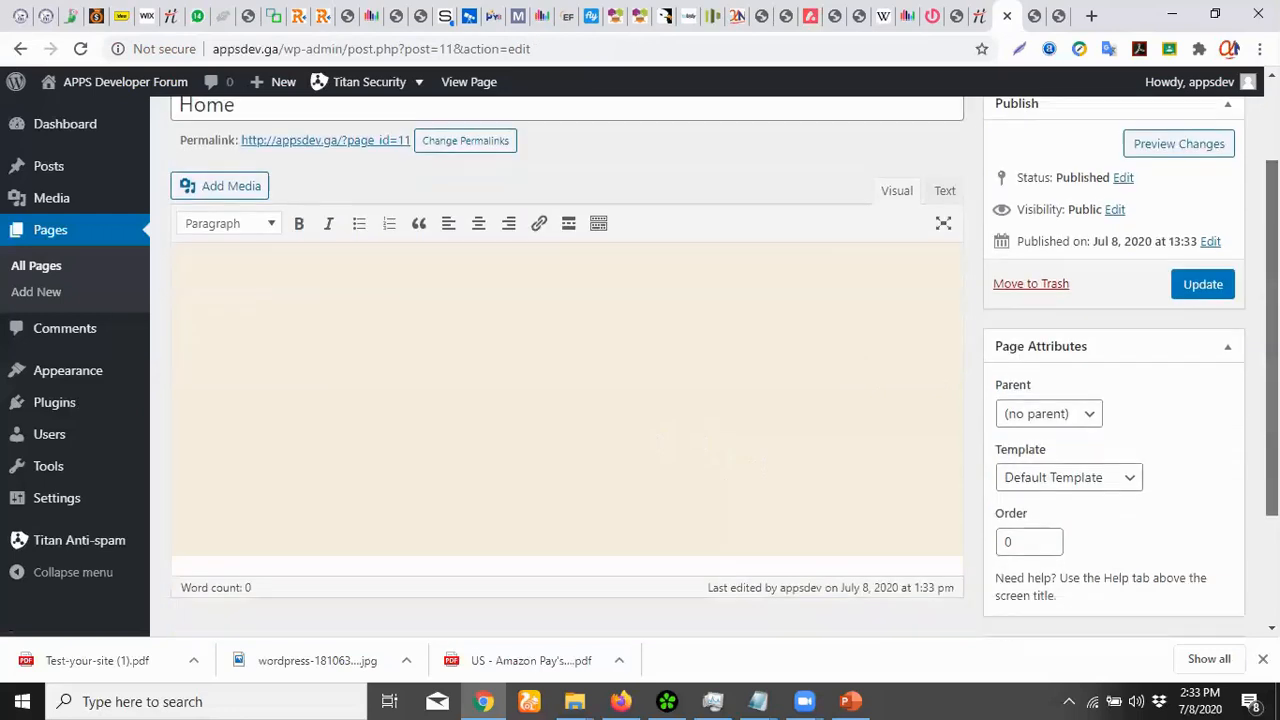
{"action": "scroll", "coordinate": [565, 213], "scroll_direction": "up", "scroll_amount": 2}
{"action": "right_click", "coordinate": [345, 247]}
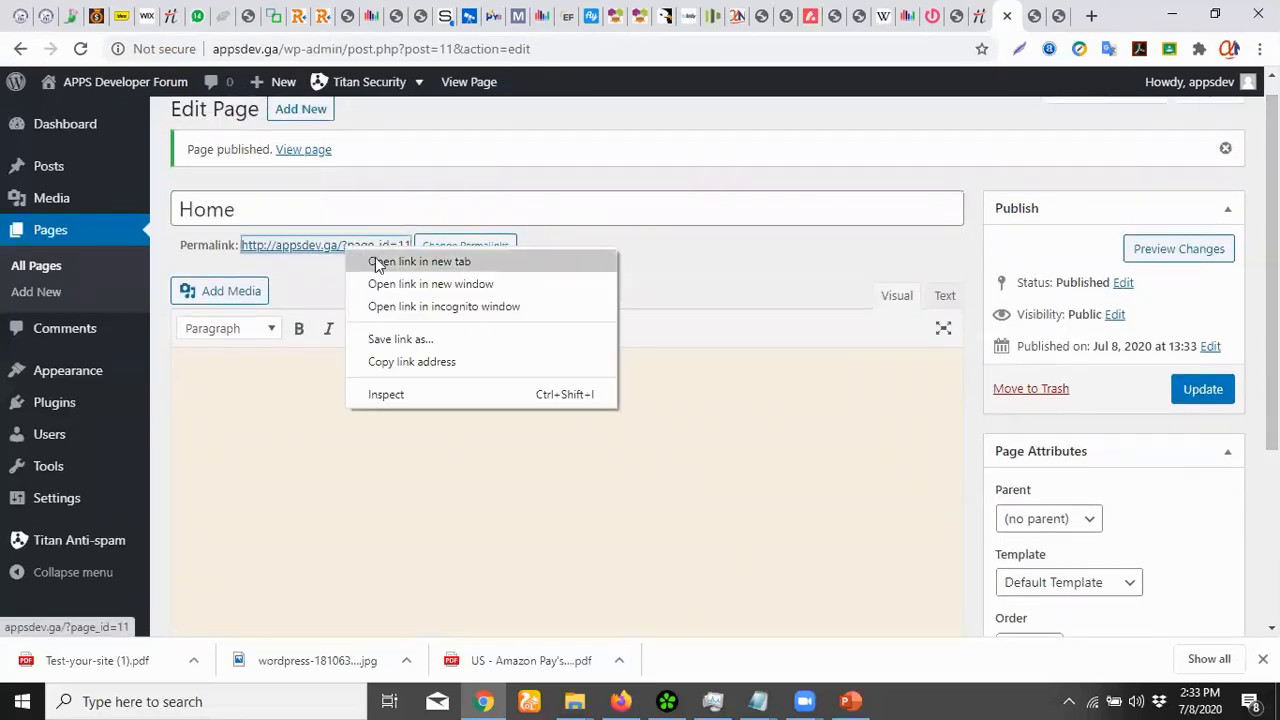
View the live Home page in its own tab, then go back to its editor
{"action": "left_click", "coordinate": [375, 257]}
{"action": "left_click", "coordinate": [1016, 15]}
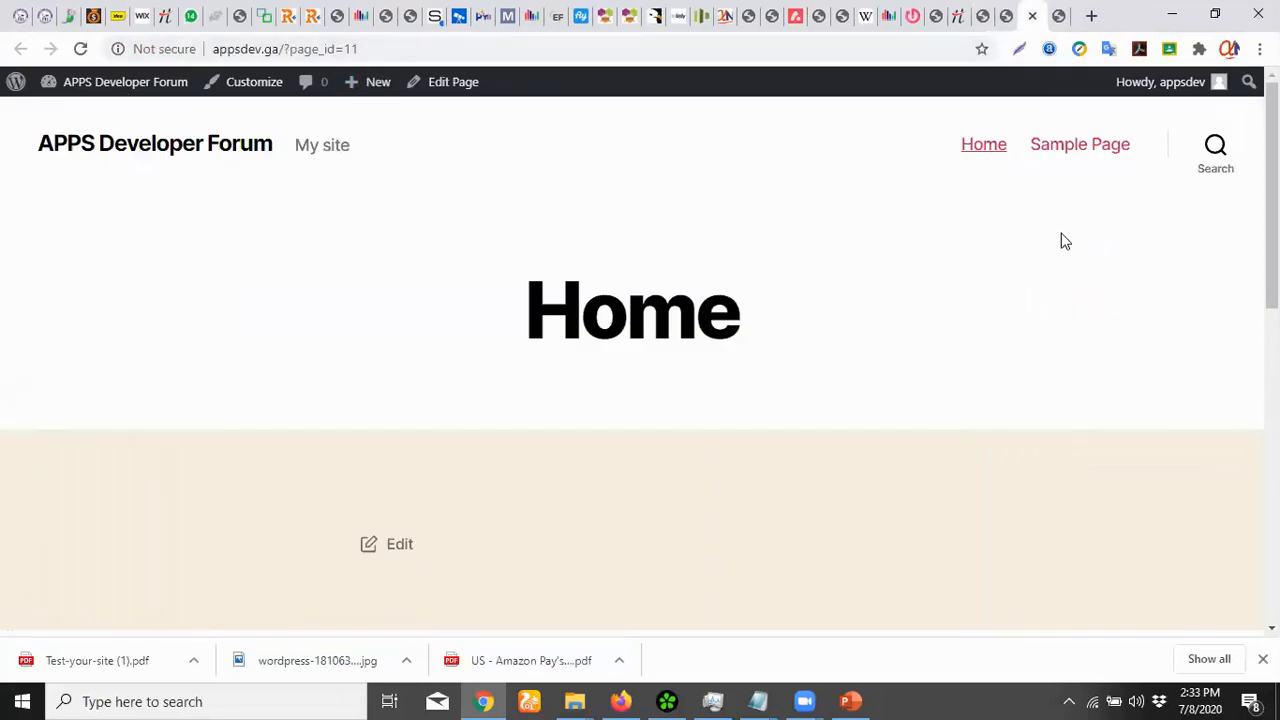
{"action": "left_click", "coordinate": [270, 47]}
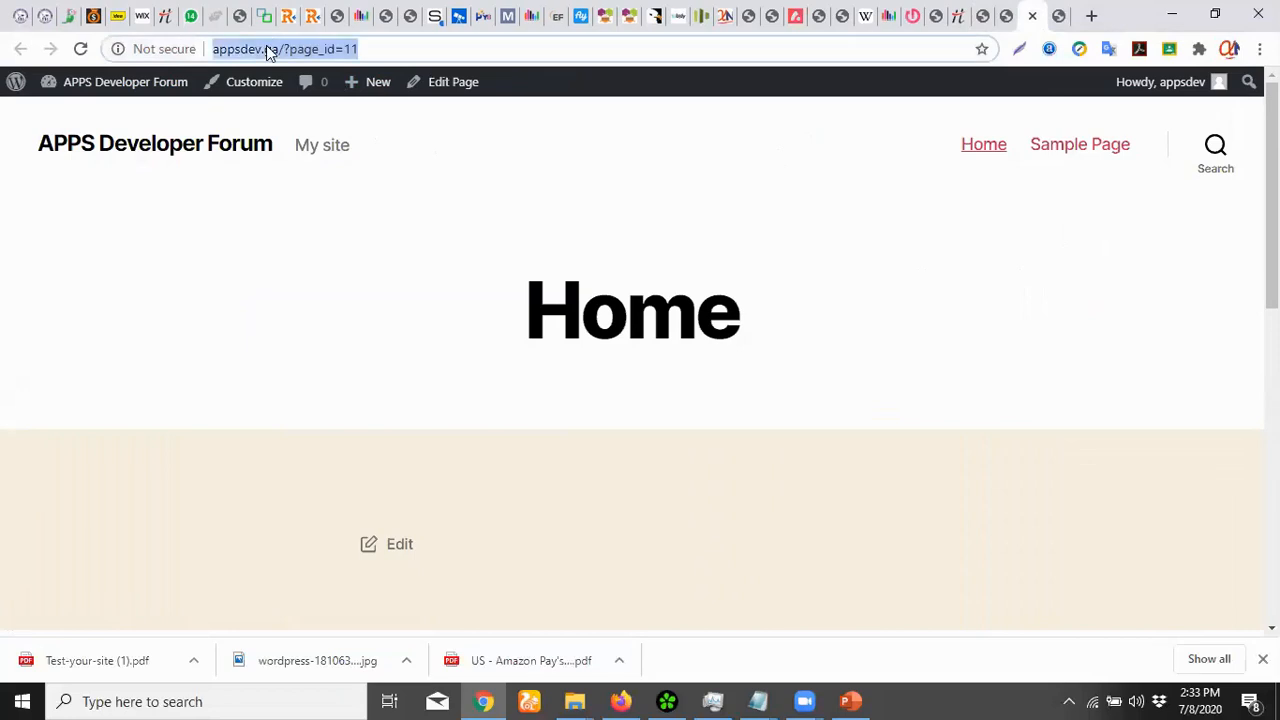
{"action": "left_click", "coordinate": [1272, 195]}
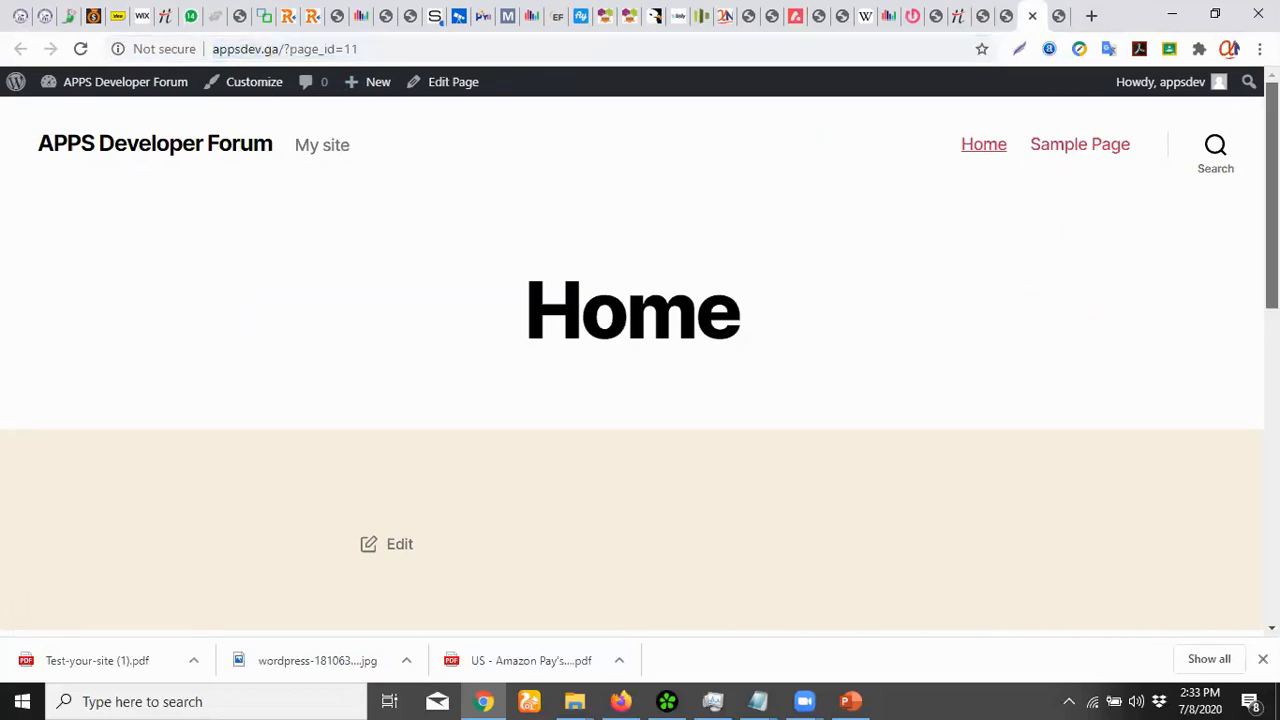
{"action": "left_click_drag", "start_coordinate": [1272, 195], "coordinate": [1272, 260]}
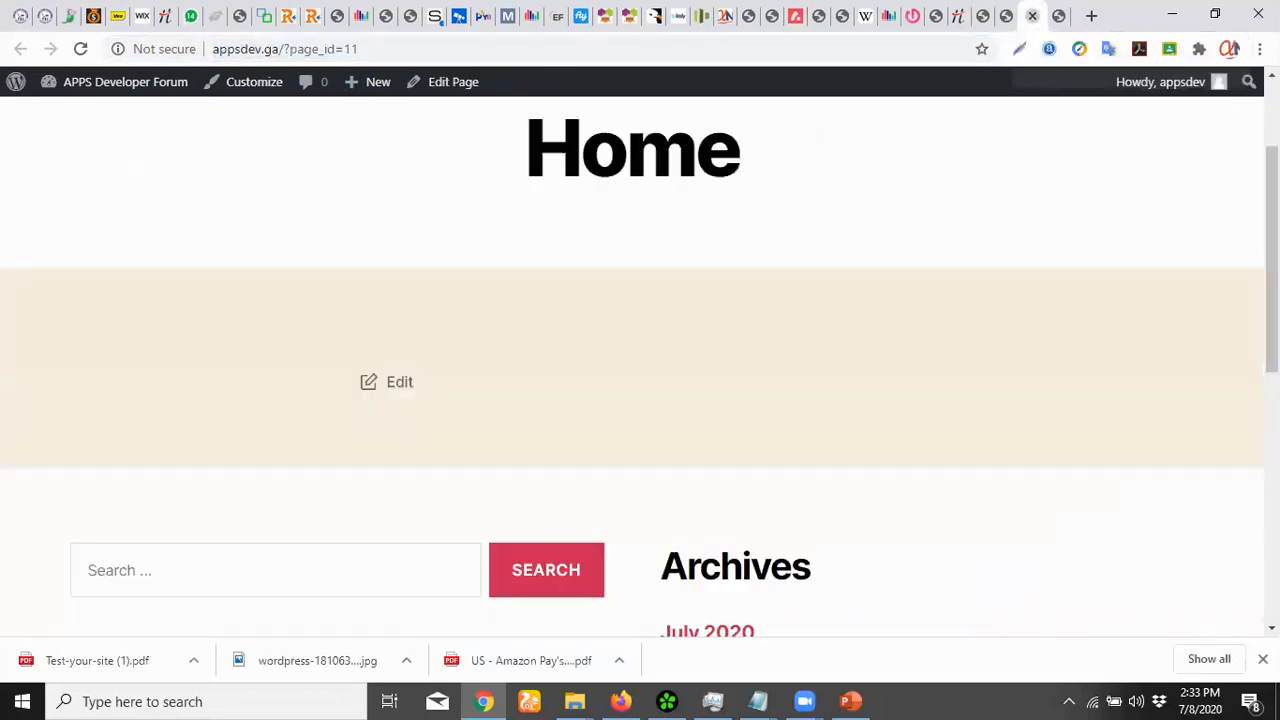
{"action": "left_click", "coordinate": [1058, 16]}
{"action": "left_click", "coordinate": [1007, 16]}
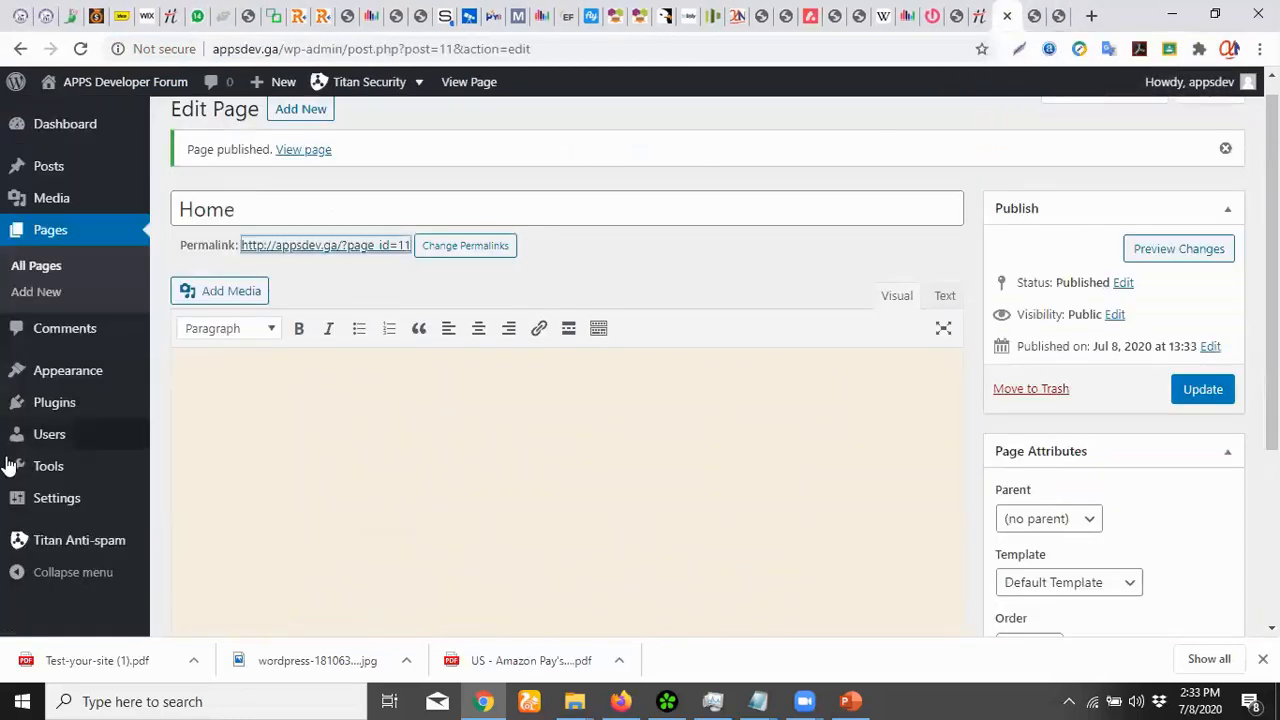
Switch permalinks to the Post name structure (/%postname%/) and save the change
{"action": "mouse_move", "coordinate": [80, 497]}
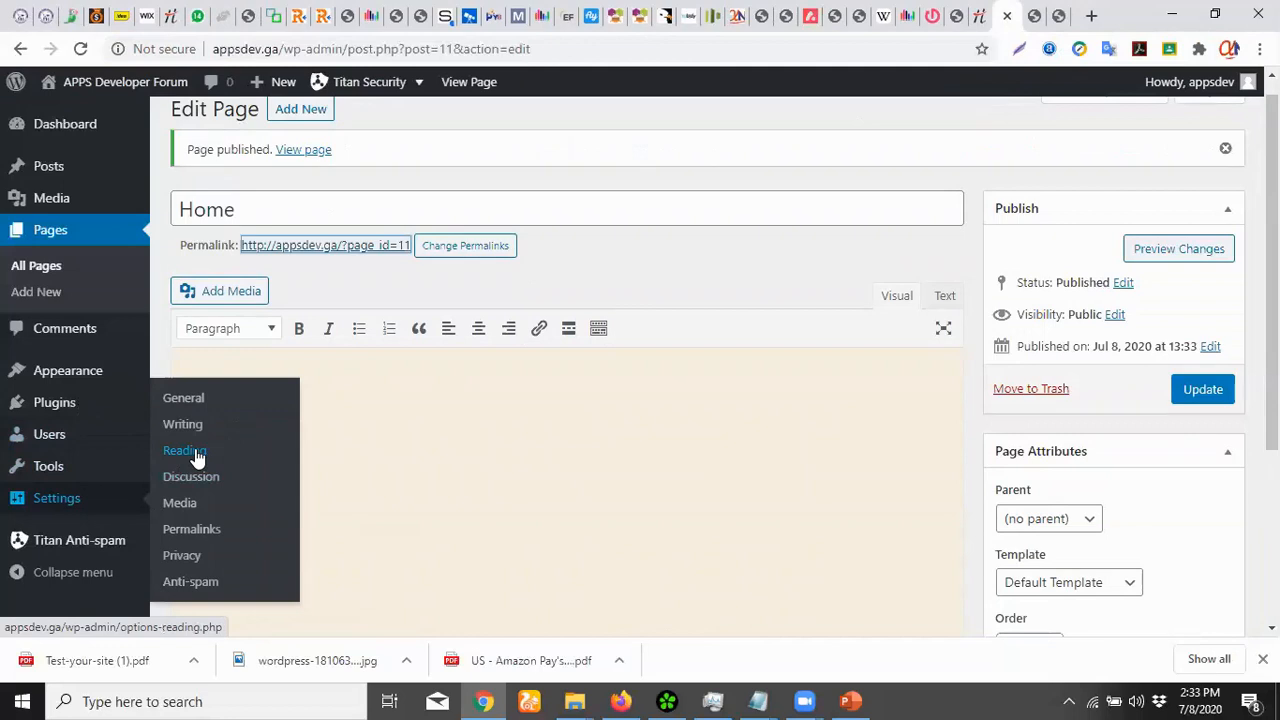
{"action": "left_click", "coordinate": [191, 529]}
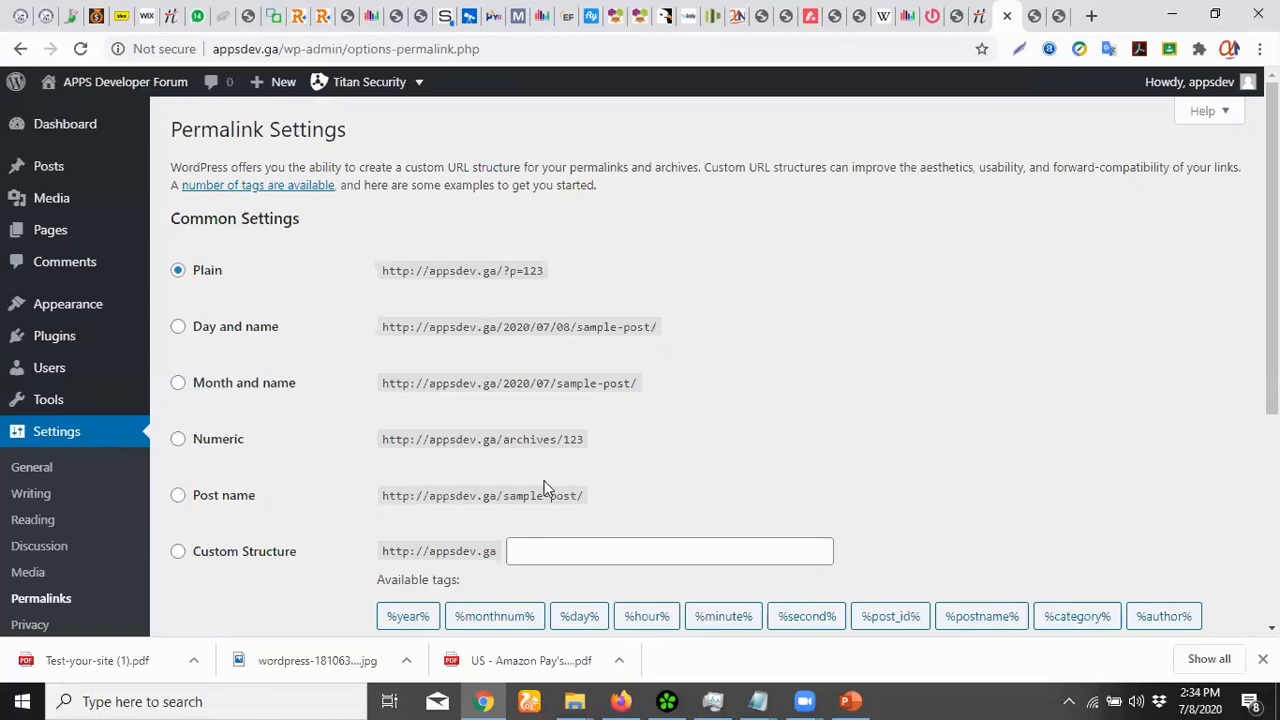
{"action": "left_click", "coordinate": [178, 500]}
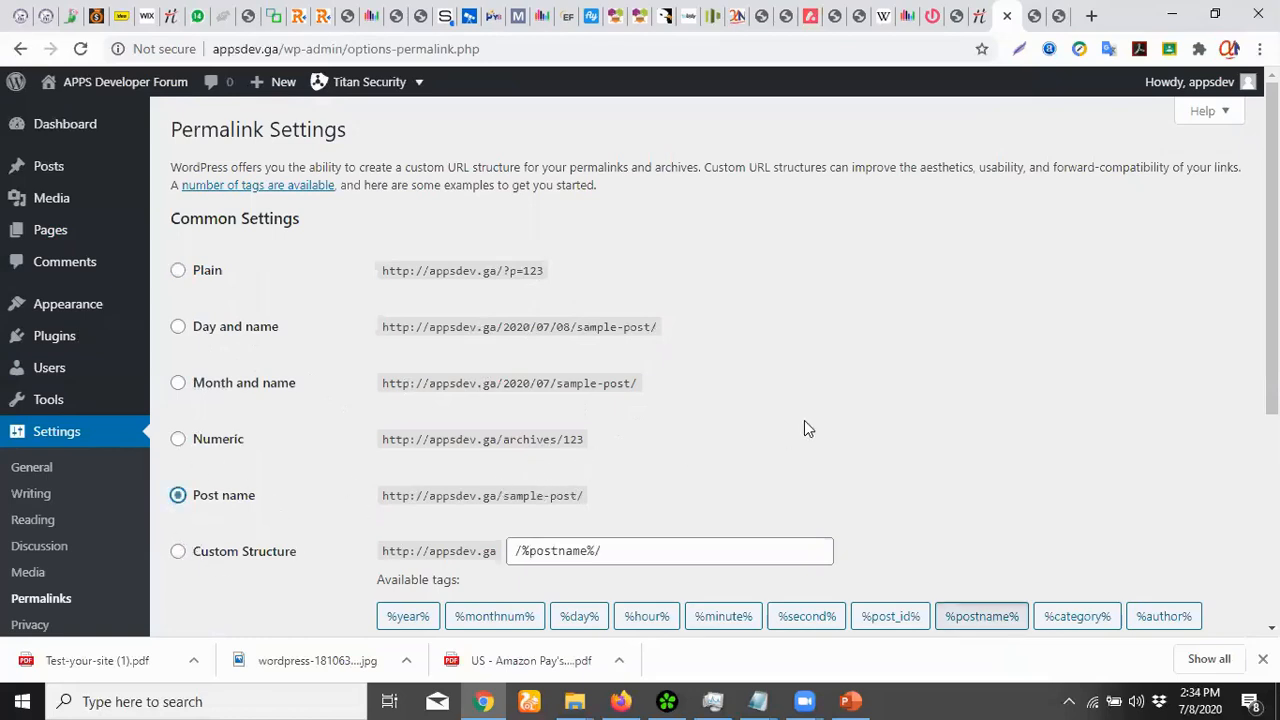
{"action": "scroll", "coordinate": [810, 418], "scroll_direction": "down", "scroll_amount": 4}
{"action": "left_click", "coordinate": [211, 545]}
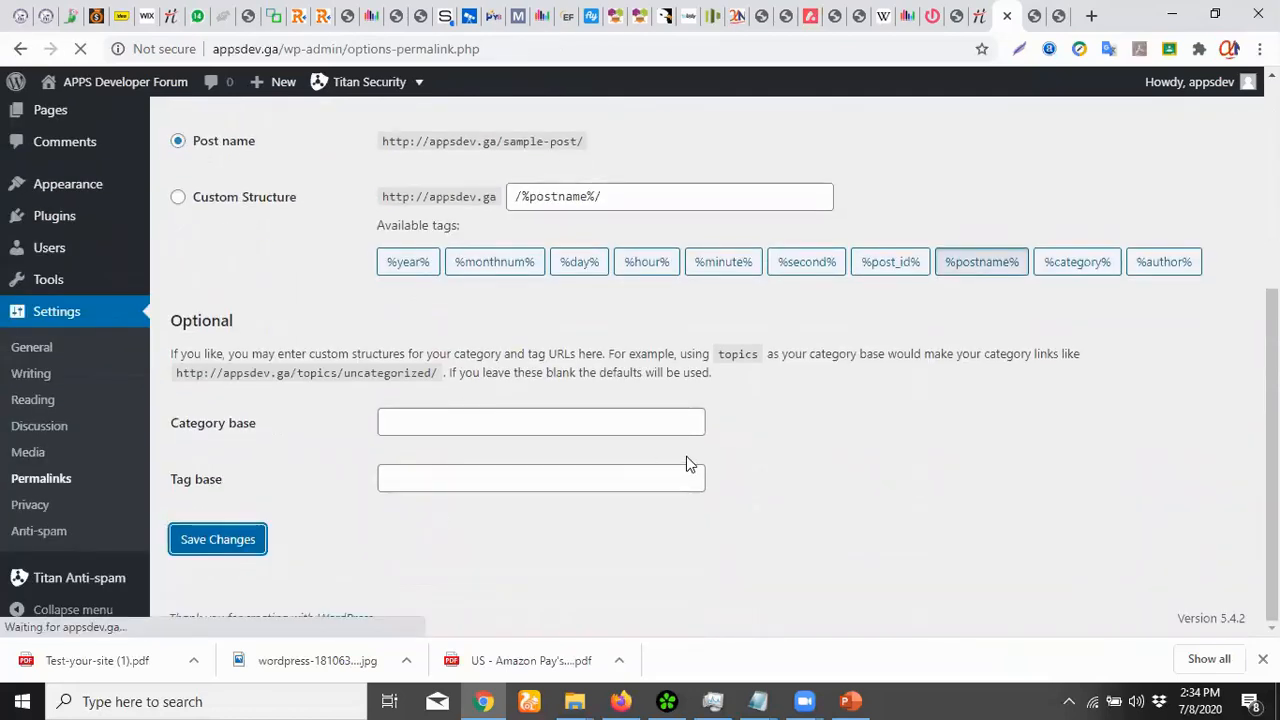
{"action": "left_click", "coordinate": [1036, 18]}
Check the front page, Hello World and Hello Fans posts at their new name-based addresses
{"action": "left_click", "coordinate": [152, 157]}
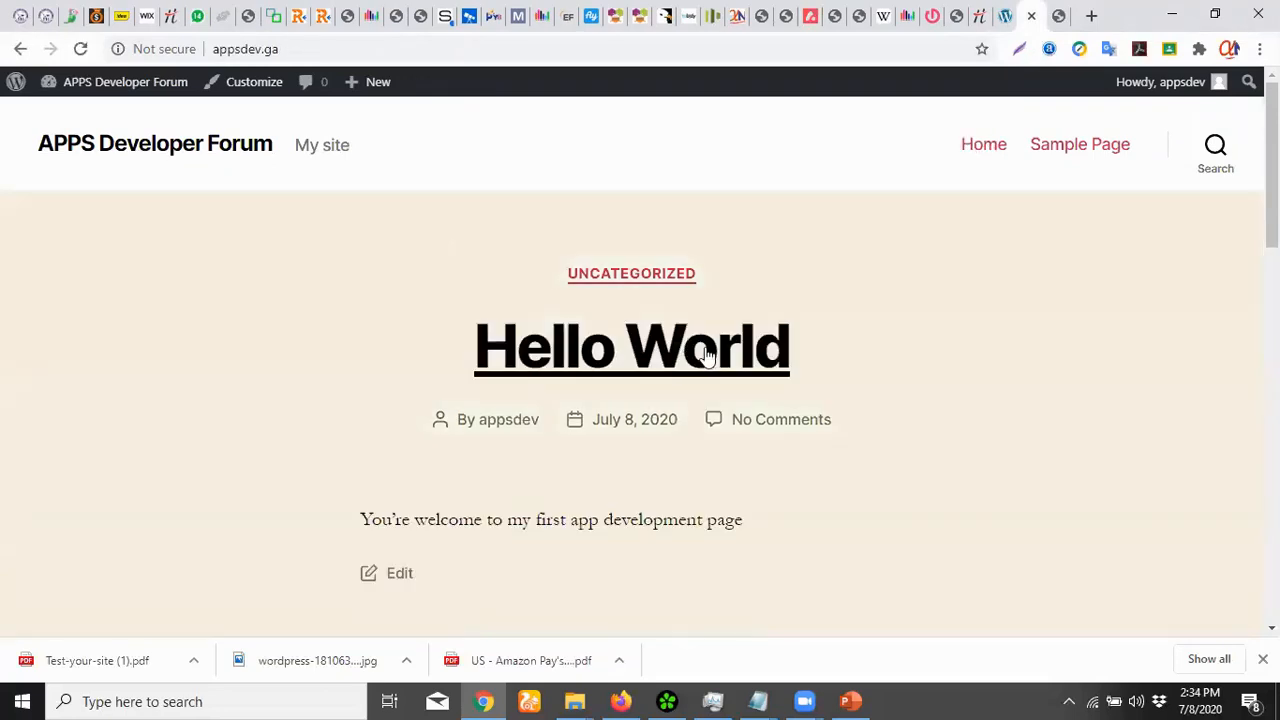
{"action": "left_click", "coordinate": [663, 352]}
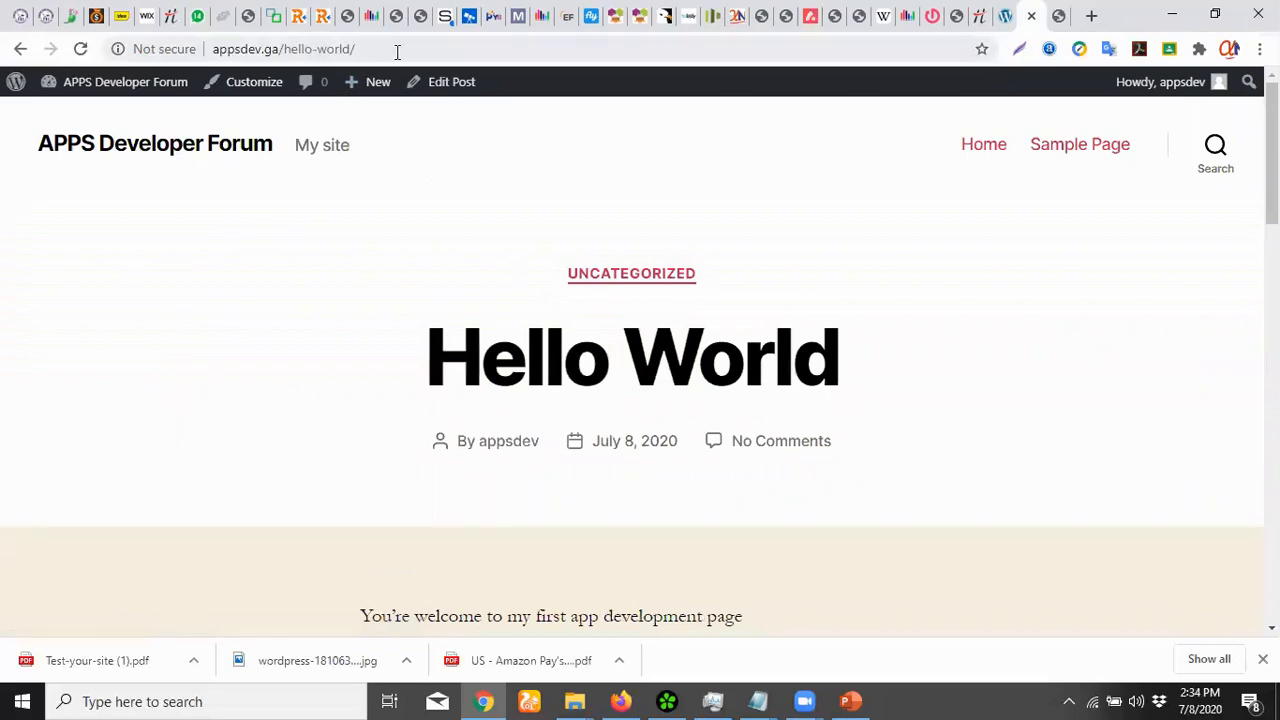
{"action": "scroll", "coordinate": [854, 317], "scroll_direction": "down", "scroll_amount": 5}
{"action": "scroll", "coordinate": [854, 317], "scroll_direction": "up", "scroll_amount": 3}
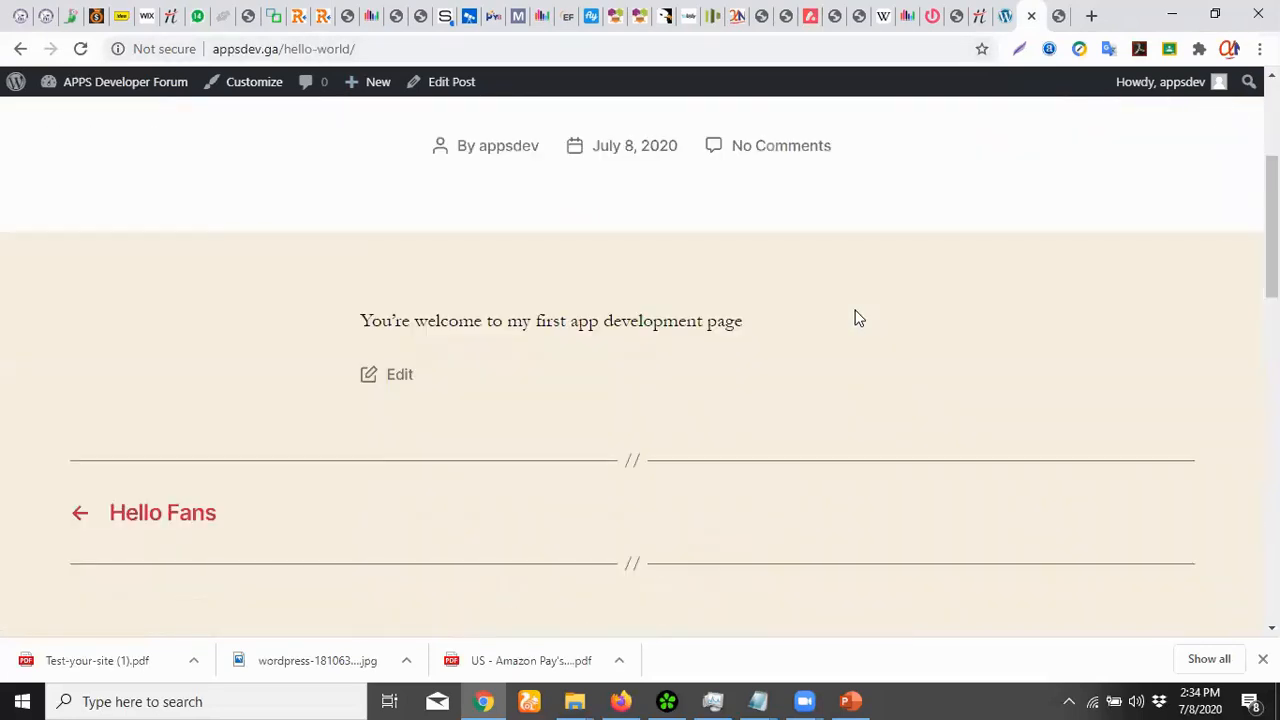
{"action": "scroll", "coordinate": [854, 317], "scroll_direction": "down", "scroll_amount": 4}
{"action": "left_click", "coordinate": [157, 151]}
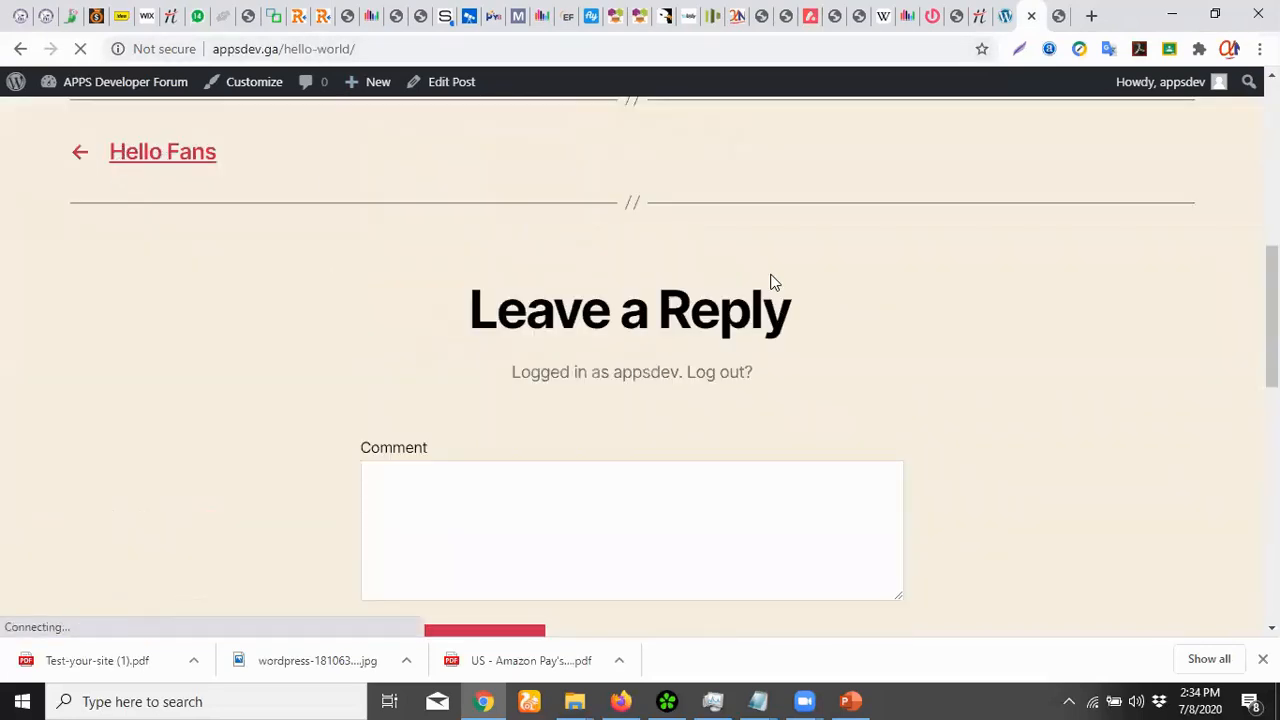
{"action": "scroll", "coordinate": [774, 284], "scroll_direction": "down", "scroll_amount": 4}
{"action": "scroll", "coordinate": [774, 284], "scroll_direction": "down", "scroll_amount": 8}
{"action": "scroll", "coordinate": [774, 284], "scroll_direction": "up", "scroll_amount": 6}
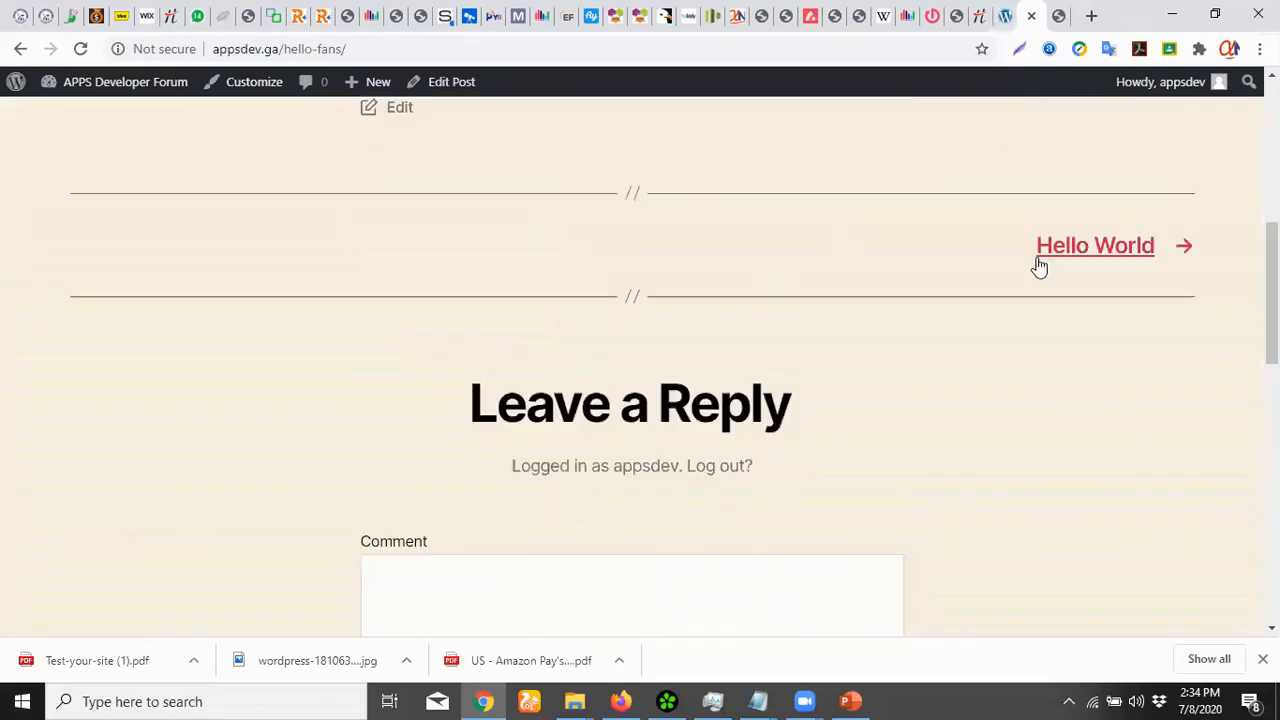
{"action": "scroll", "coordinate": [1037, 266], "scroll_direction": "down", "scroll_amount": 8}
{"action": "scroll", "coordinate": [1037, 266], "scroll_direction": "up", "scroll_amount": 12}
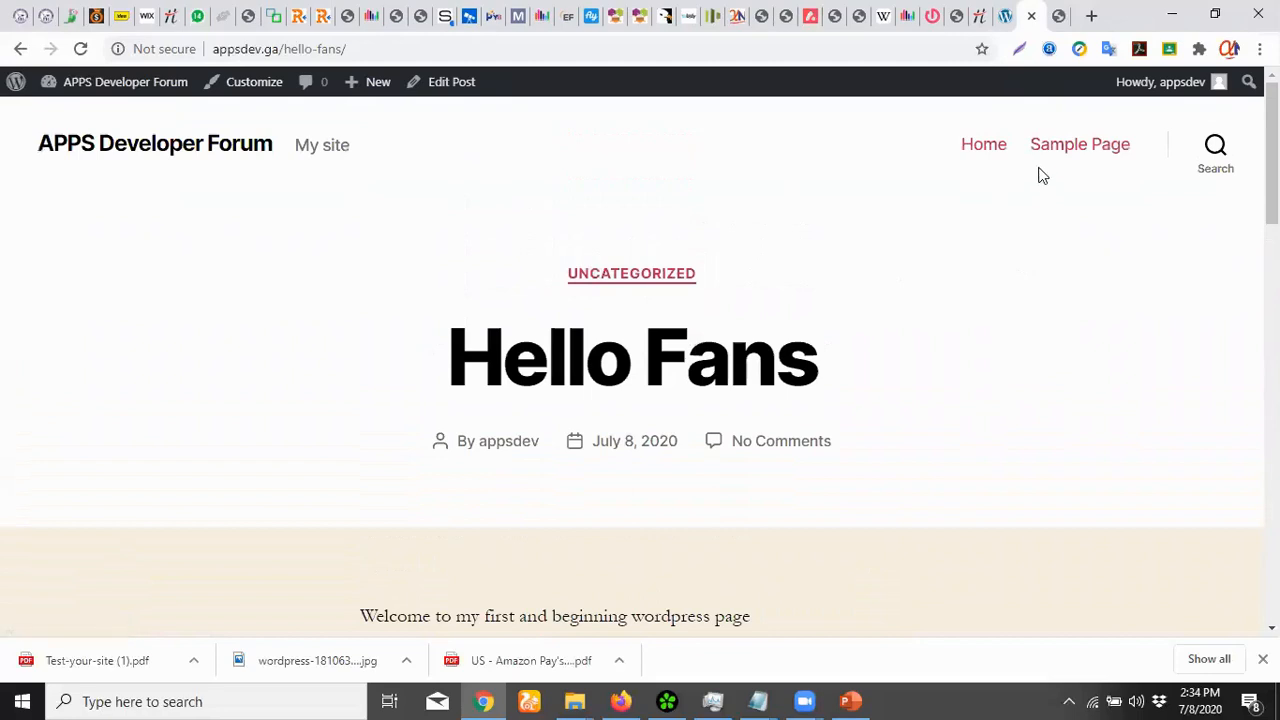
Check the Home page at appsdev.ga/home/, then return to Permalink Settings
{"action": "left_click", "coordinate": [968, 150]}
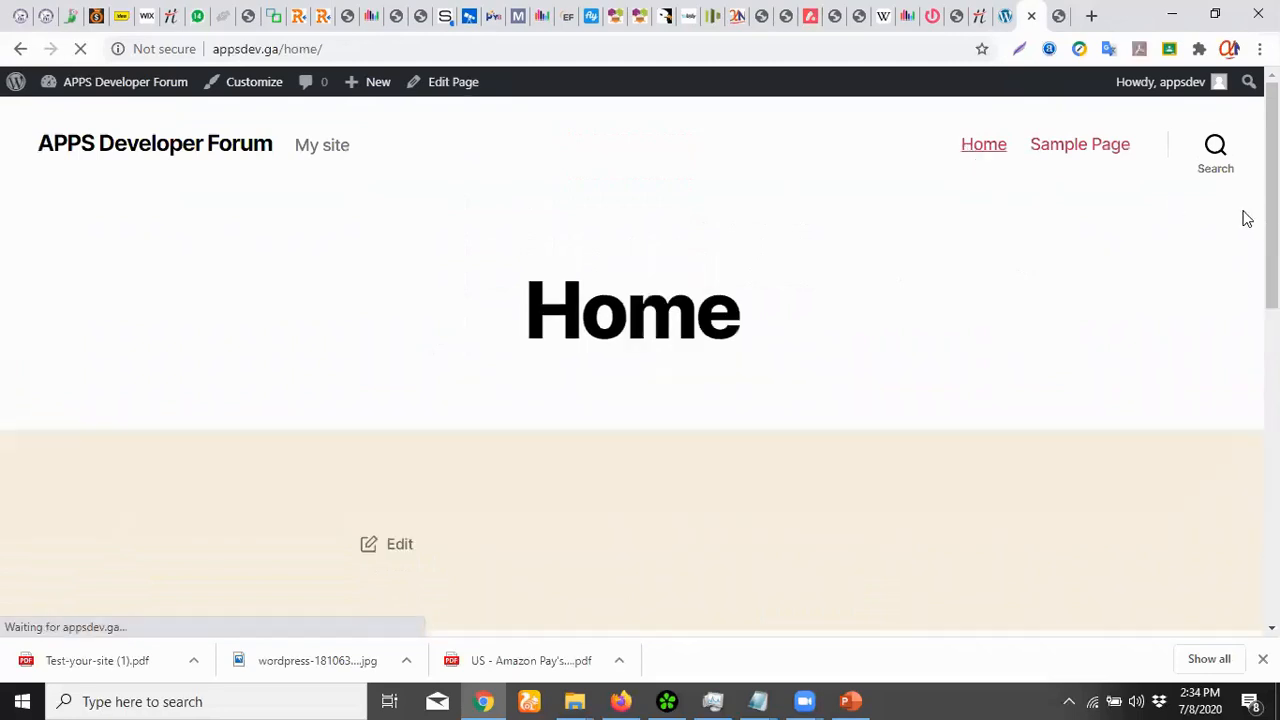
{"action": "scroll", "coordinate": [1241, 217], "scroll_direction": "down", "scroll_amount": 10}
{"action": "scroll", "coordinate": [632, 362], "scroll_direction": "up", "scroll_amount": 9}
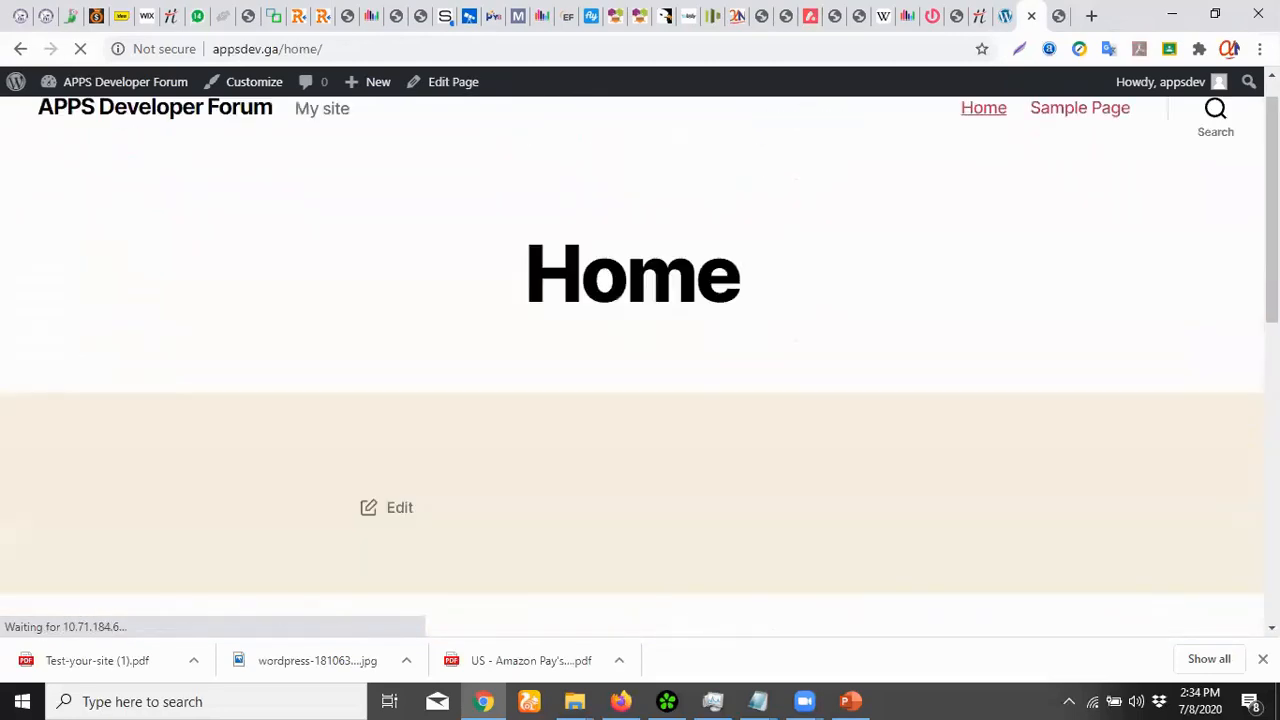
{"action": "scroll", "coordinate": [632, 362], "scroll_direction": "down", "scroll_amount": 7}
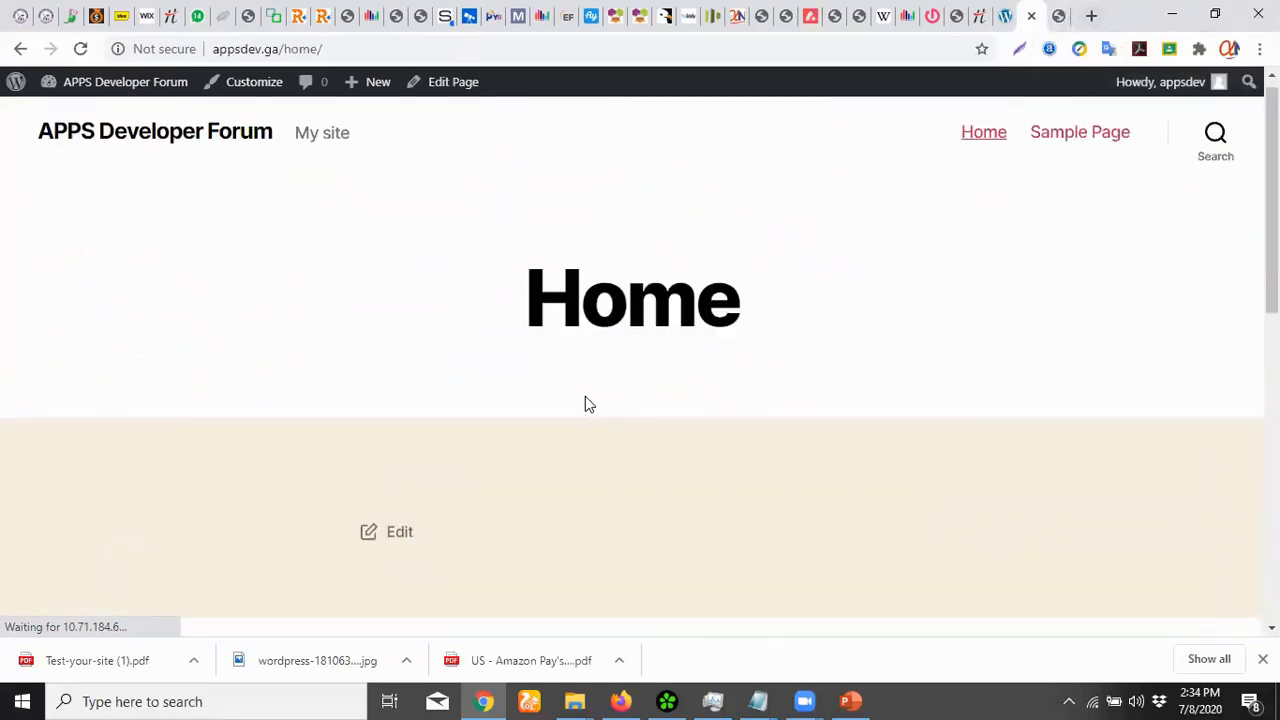
{"action": "scroll", "coordinate": [586, 400], "scroll_direction": "down", "scroll_amount": 3}
{"action": "scroll", "coordinate": [586, 397], "scroll_direction": "up", "scroll_amount": 3}
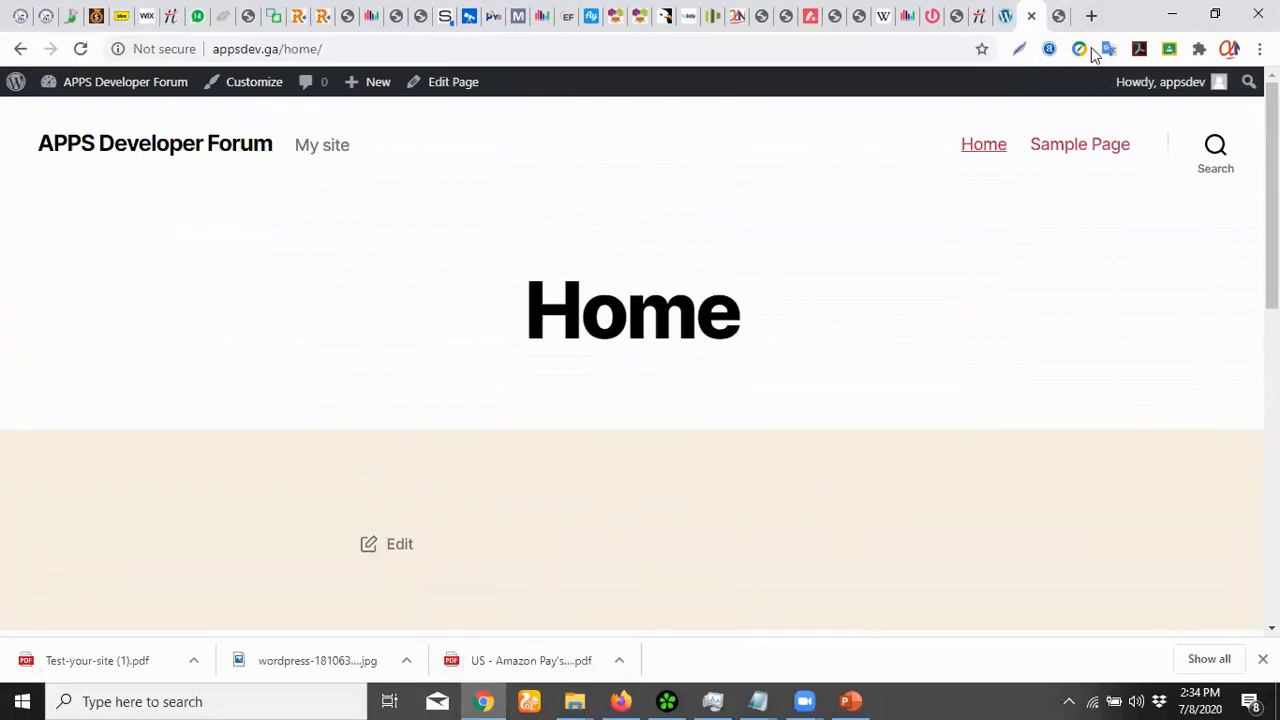
{"action": "left_click", "coordinate": [986, 30]}
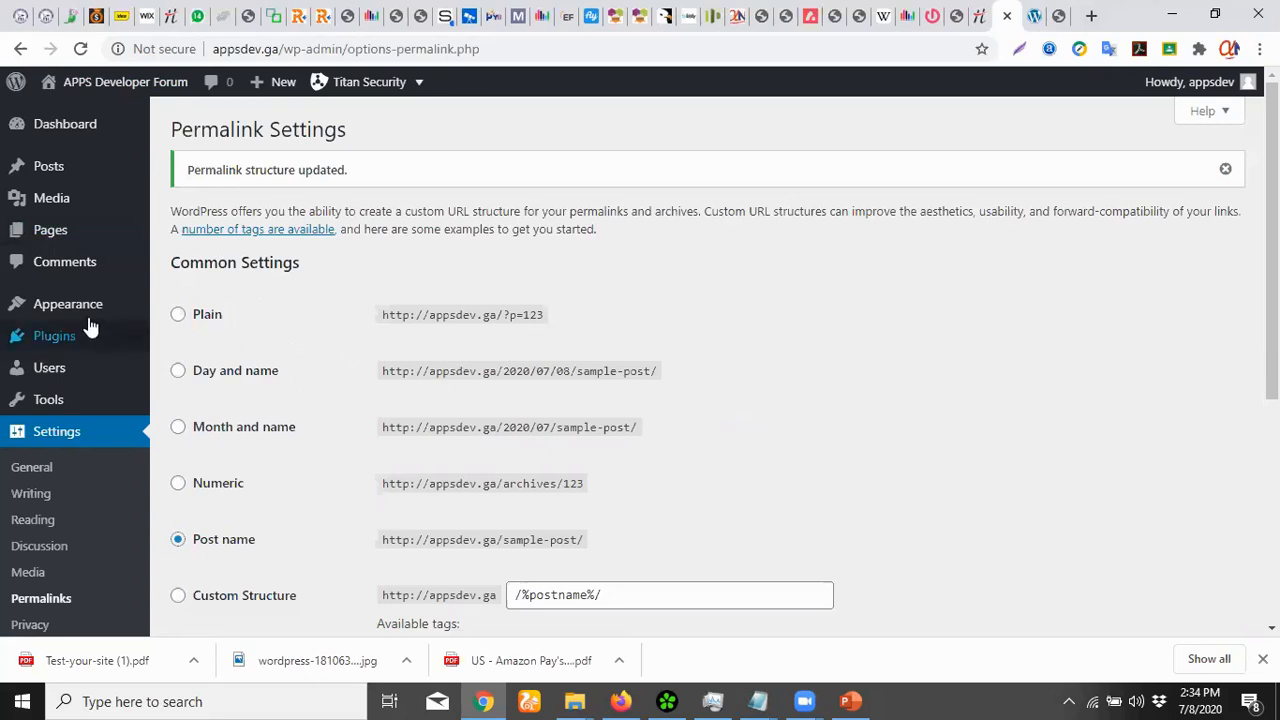
Open Appearance > Themes, showing three installed themes with Twenty Twenty active
{"action": "mouse_move", "coordinate": [77, 309]}
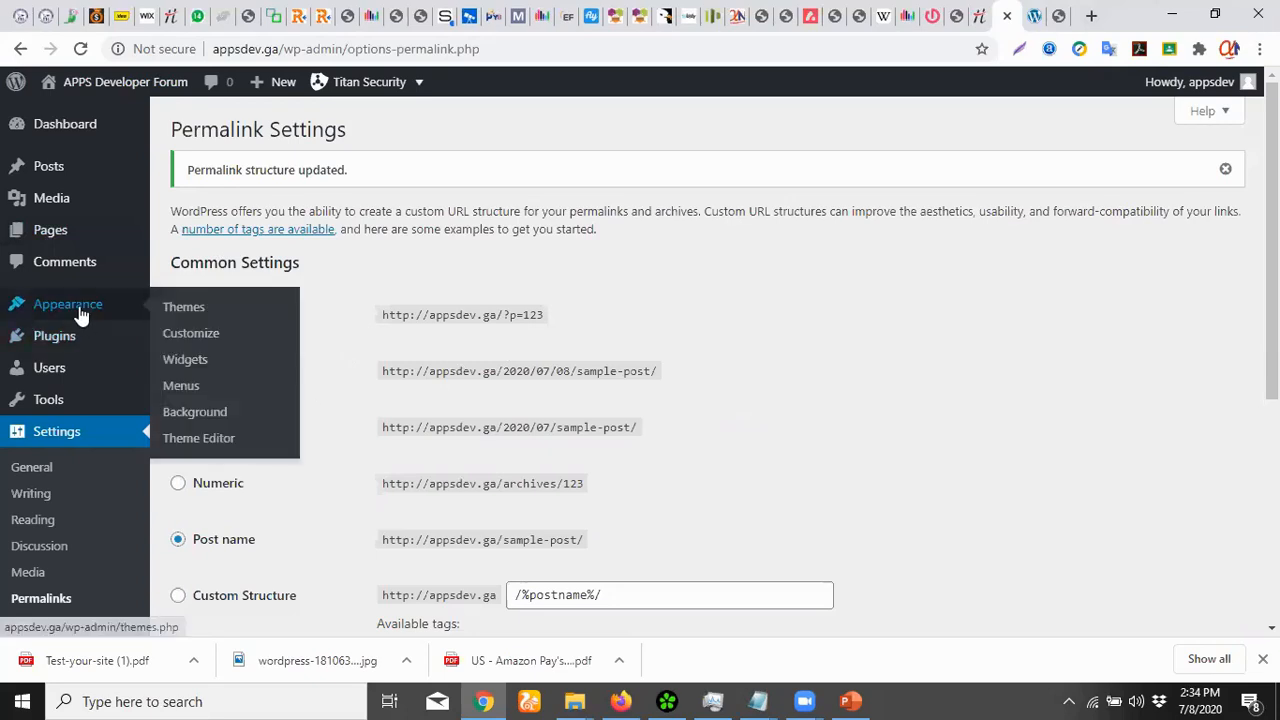
{"action": "left_click", "coordinate": [218, 316]}
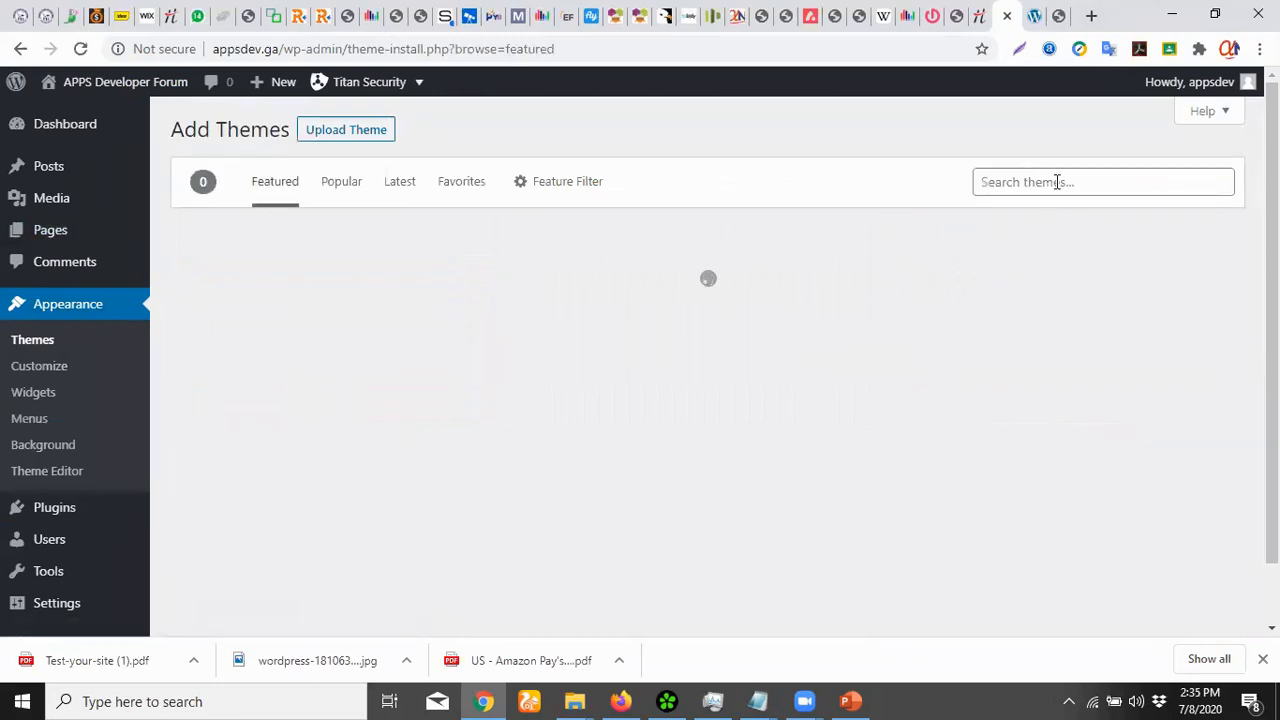
Search the theme directory, trying 'application' and finally 'app agency'
{"action": "left_click", "coordinate": [1057, 182]}
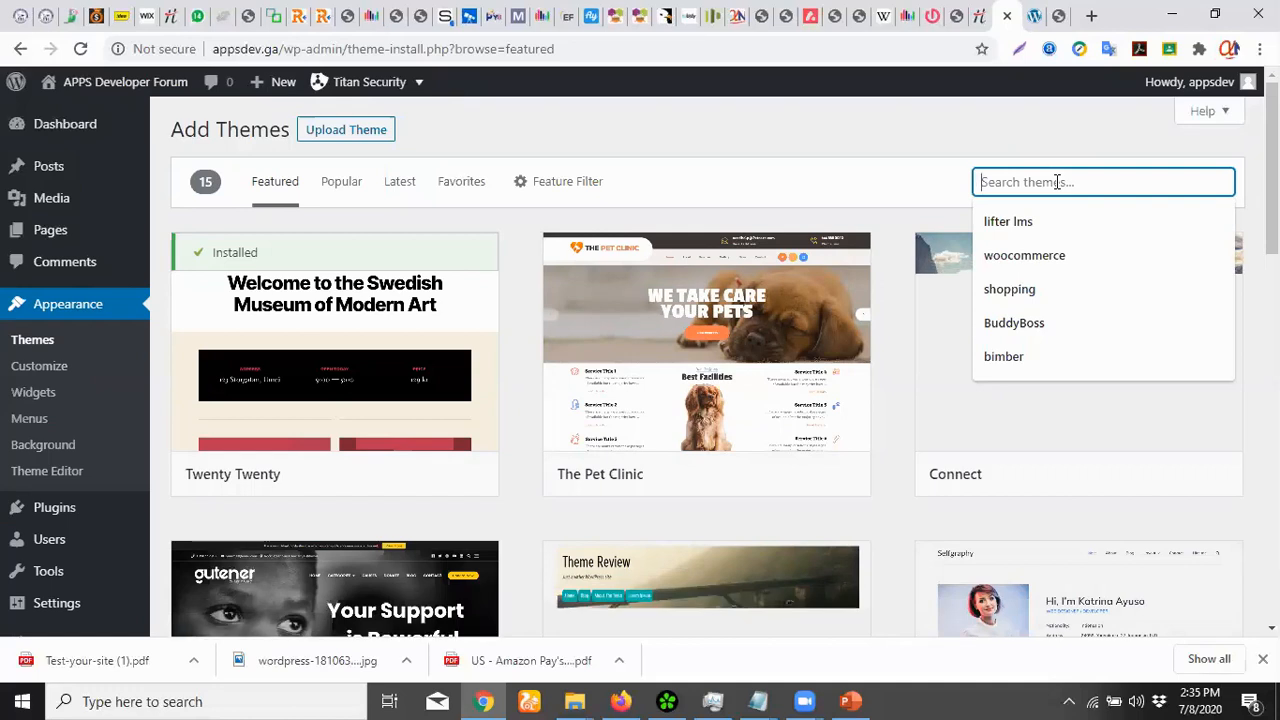
{"action": "type", "text": "app"}
{"action": "type", "text": "software"}
{"action": "type", "text": " dev"}
{"action": "type", "text": "eop"}
{"action": "type", "text": "m"}
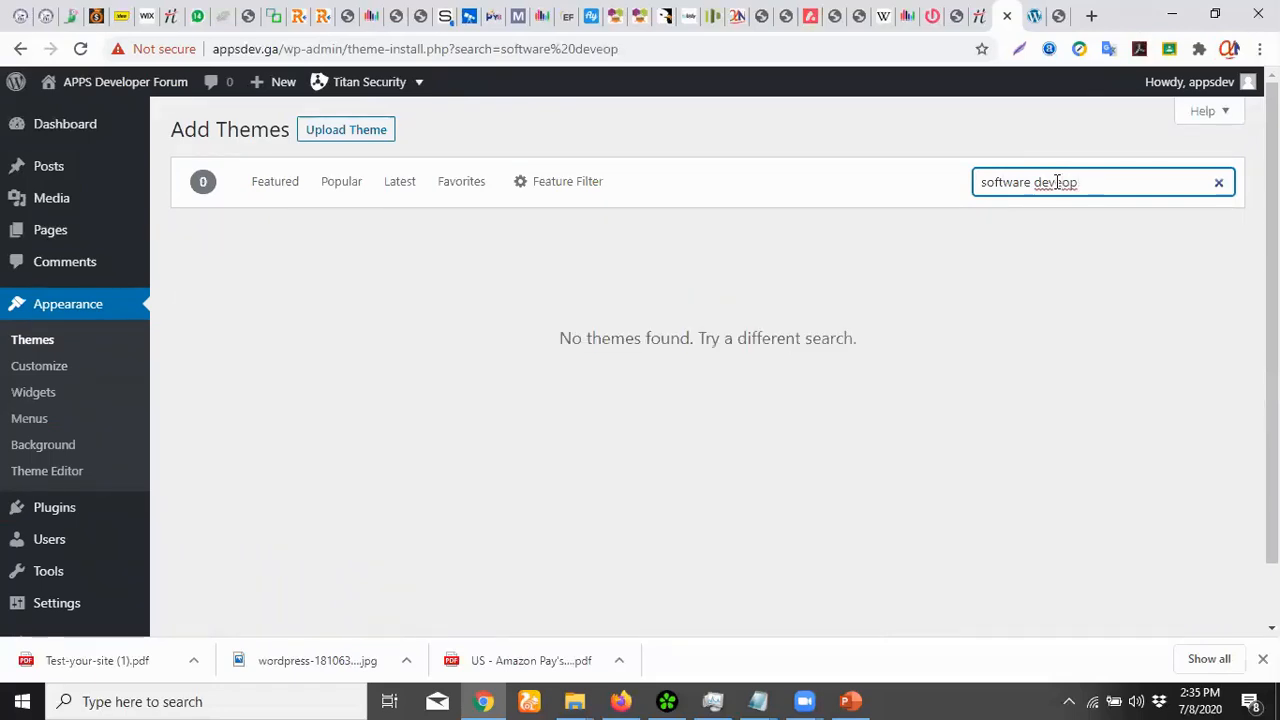
{"action": "type", "text": "er"}
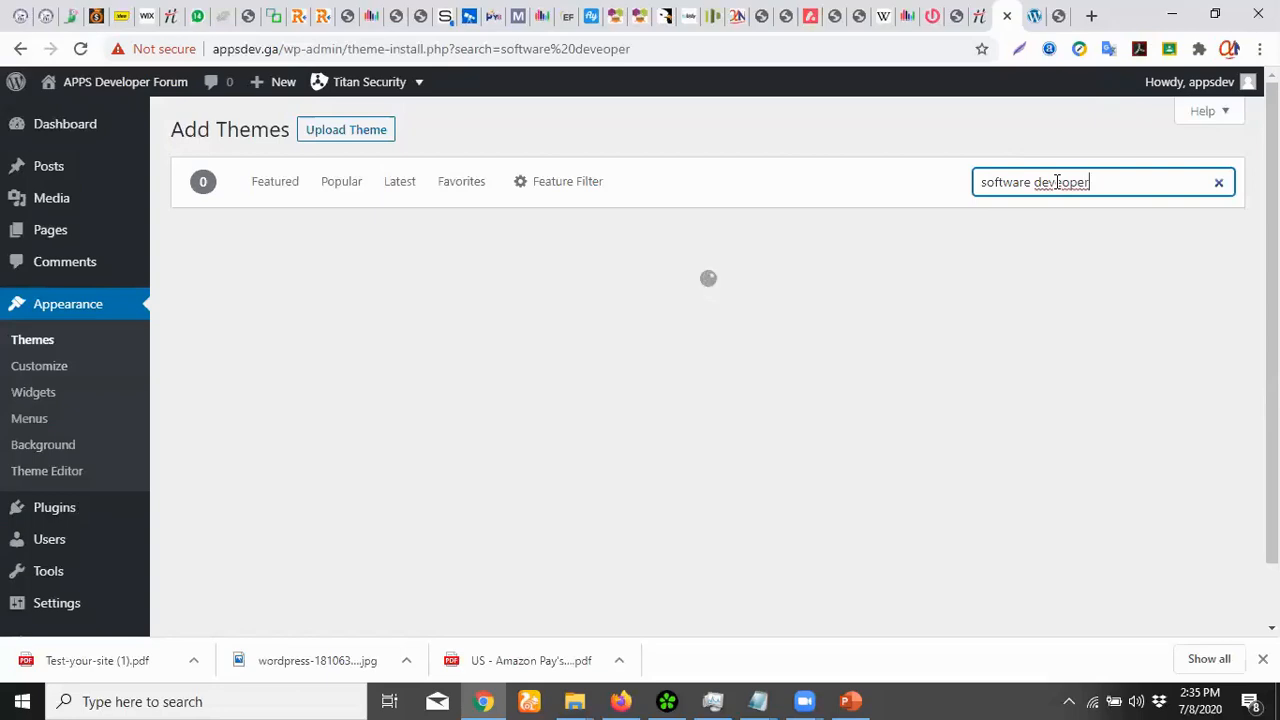
{"action": "key", "text": "BackSpace"}
{"action": "key", "text": "ctrl+a"}
{"action": "type", "text": "application"}
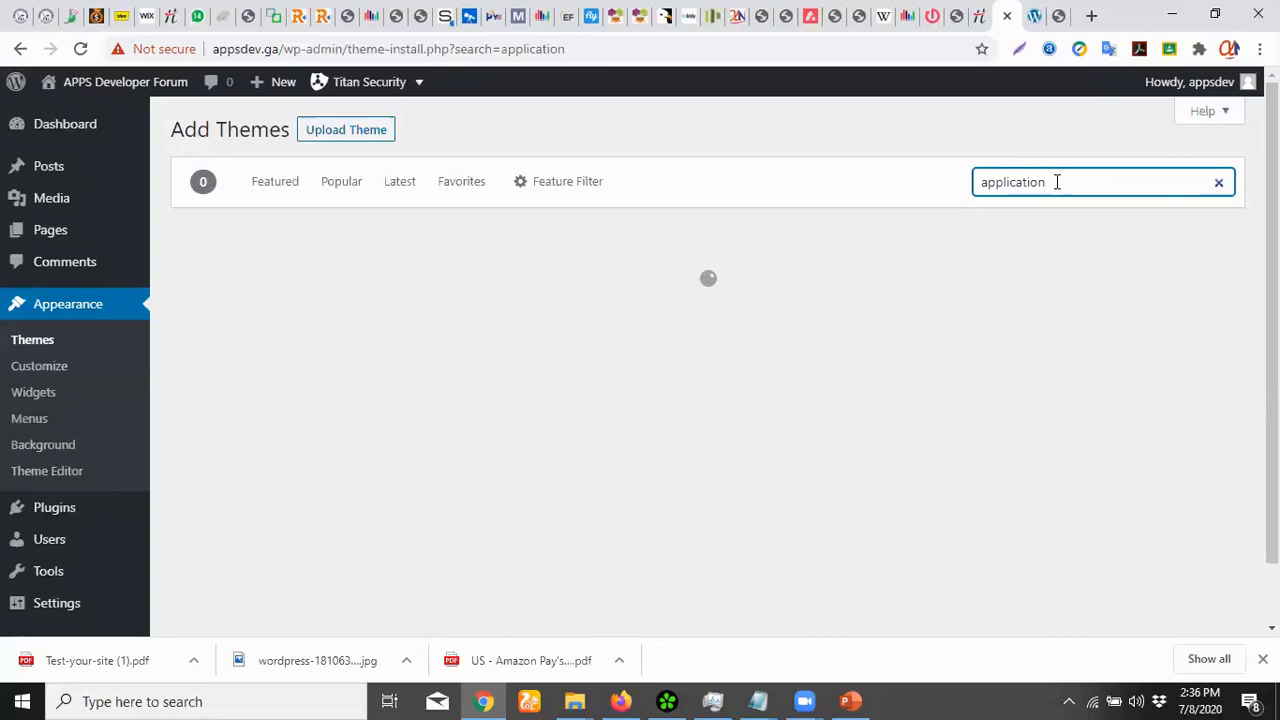
{"action": "key", "text": "ctrl+a"}
{"action": "type", "text": "app agency"}
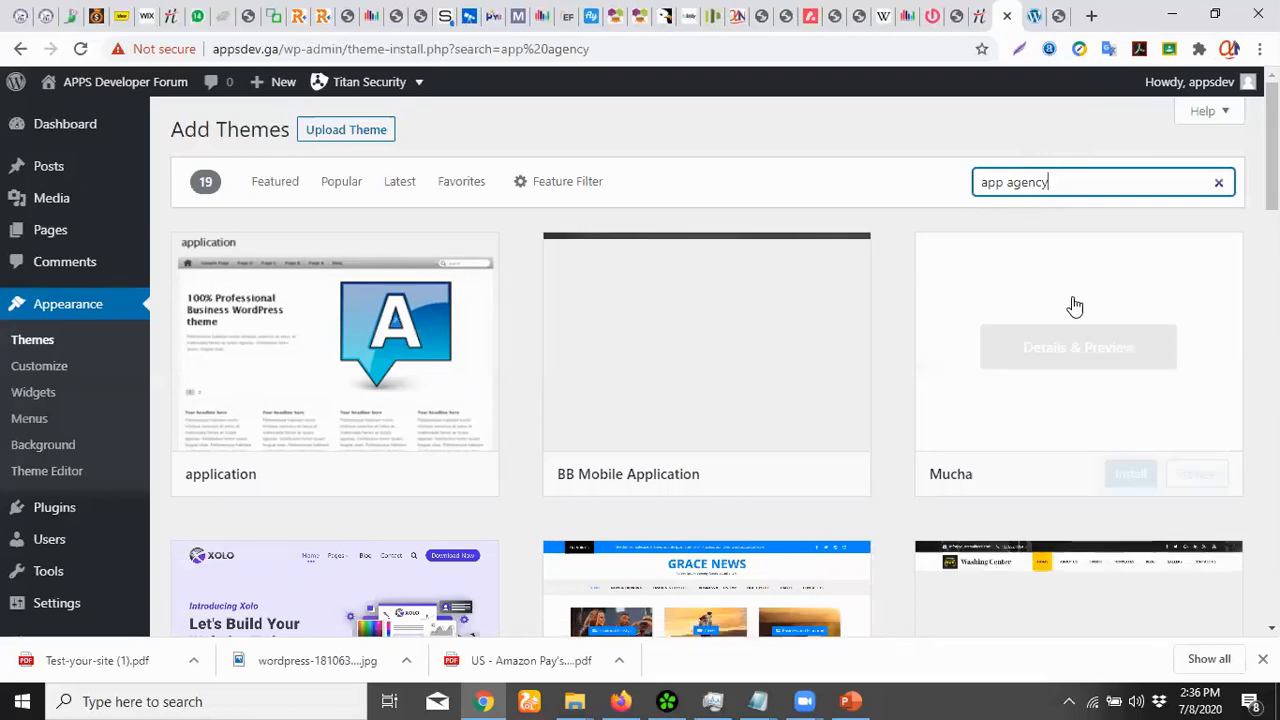
Scroll through the 72 'app agency' theme results and back to the top
{"action": "scroll", "coordinate": [1072, 306], "scroll_direction": "down", "scroll_amount": 3}
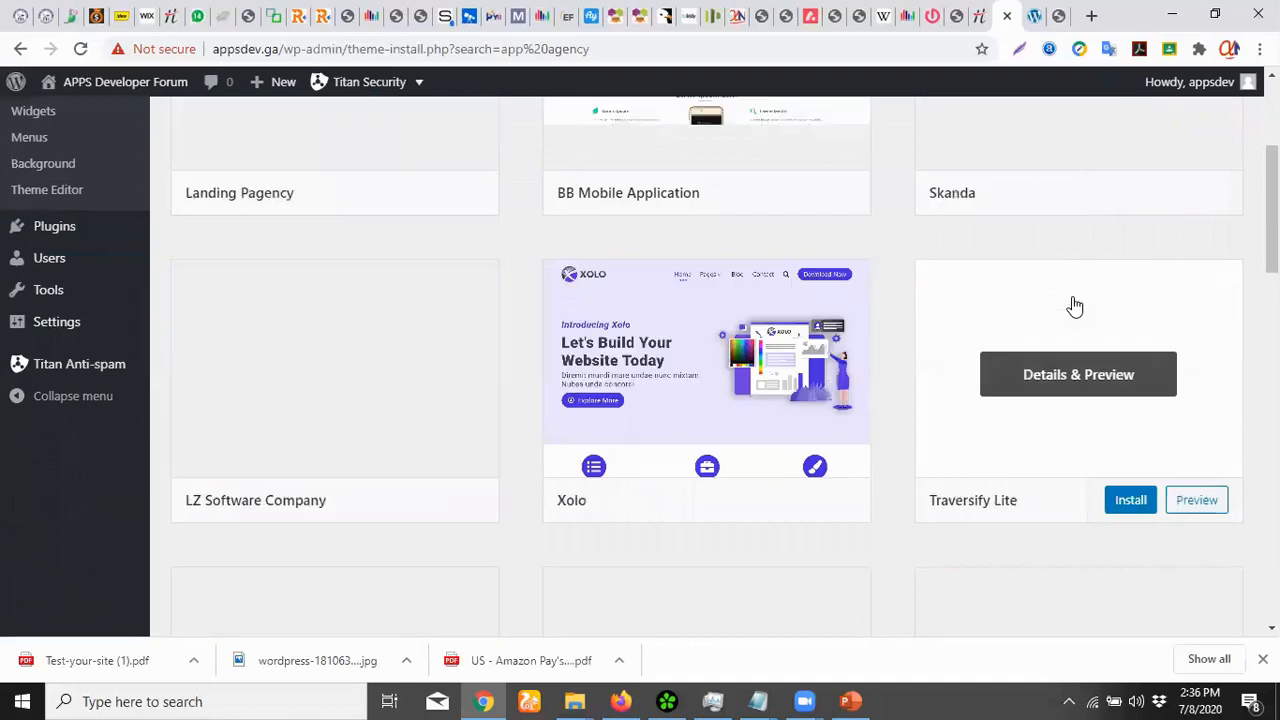
{"action": "scroll", "coordinate": [1074, 306], "scroll_direction": "up", "scroll_amount": 3}
{"action": "scroll", "coordinate": [1074, 306], "scroll_direction": "down", "scroll_amount": 4}
{"action": "scroll", "coordinate": [1074, 306], "scroll_direction": "up", "scroll_amount": 4}
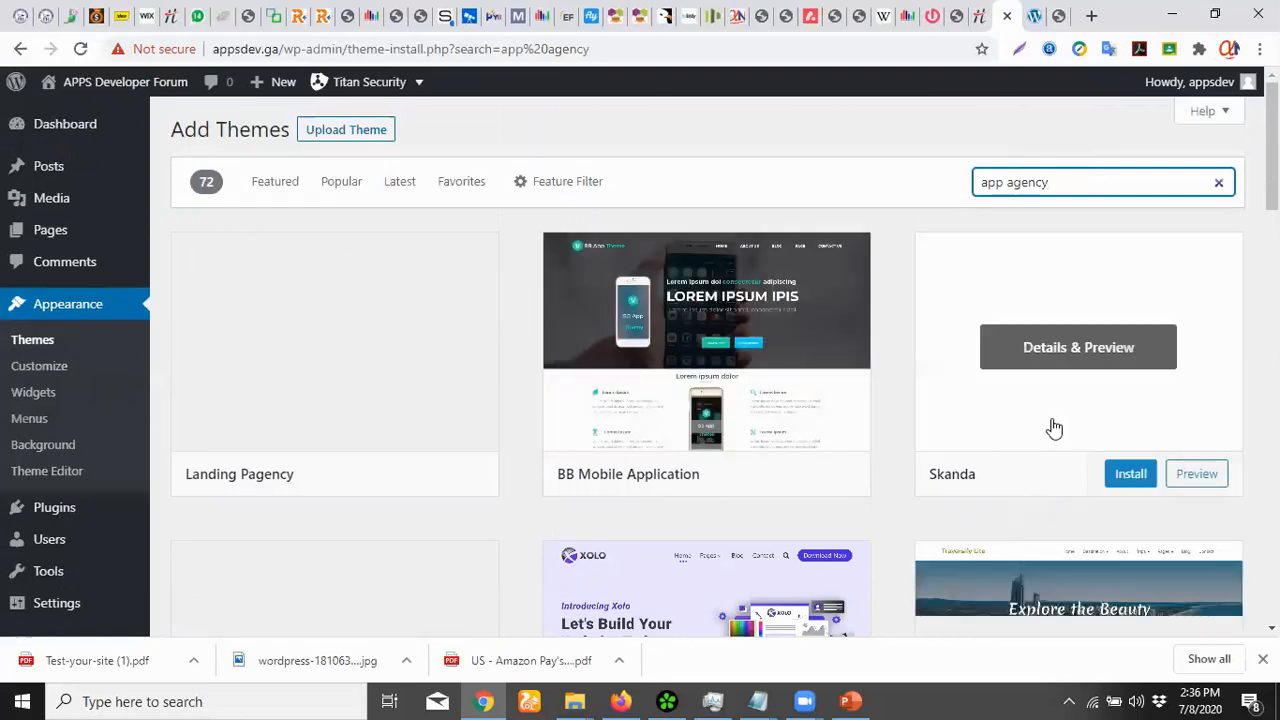
{"action": "scroll", "coordinate": [1051, 429], "scroll_direction": "down", "scroll_amount": 3}
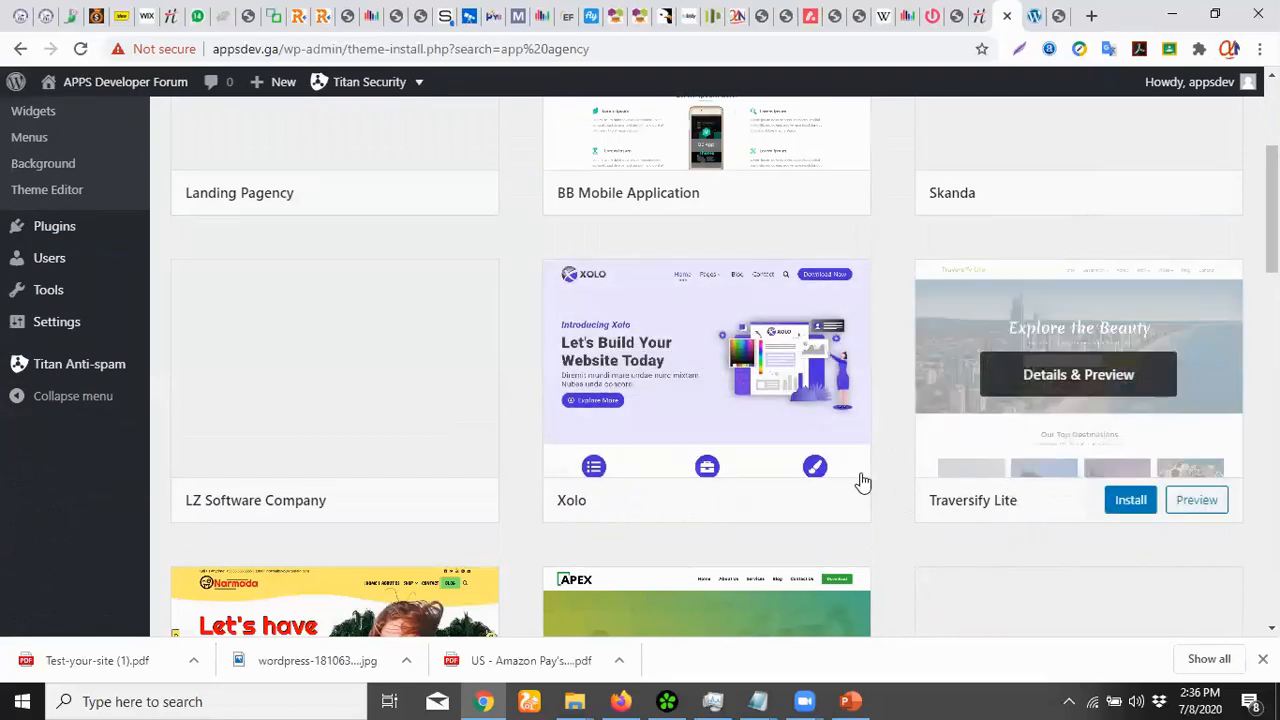
{"action": "scroll", "coordinate": [760, 463], "scroll_direction": "down", "scroll_amount": 4}
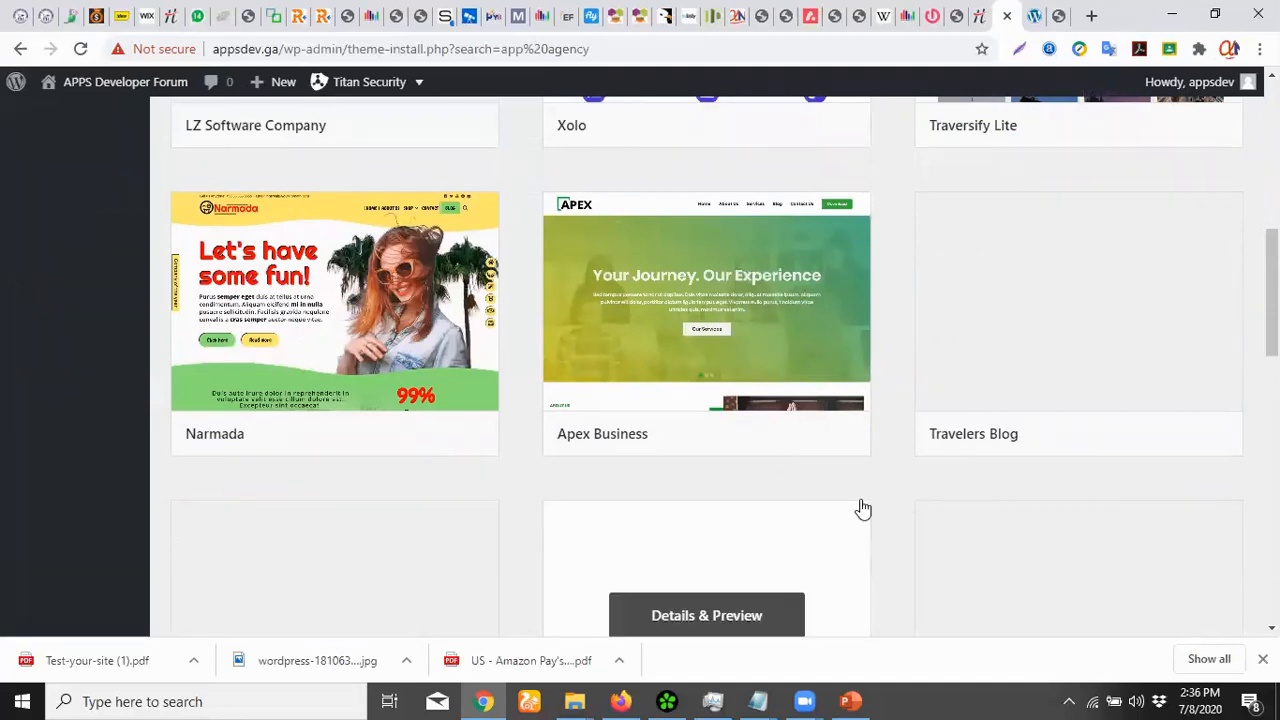
{"action": "scroll", "coordinate": [862, 509], "scroll_direction": "down", "scroll_amount": 3}
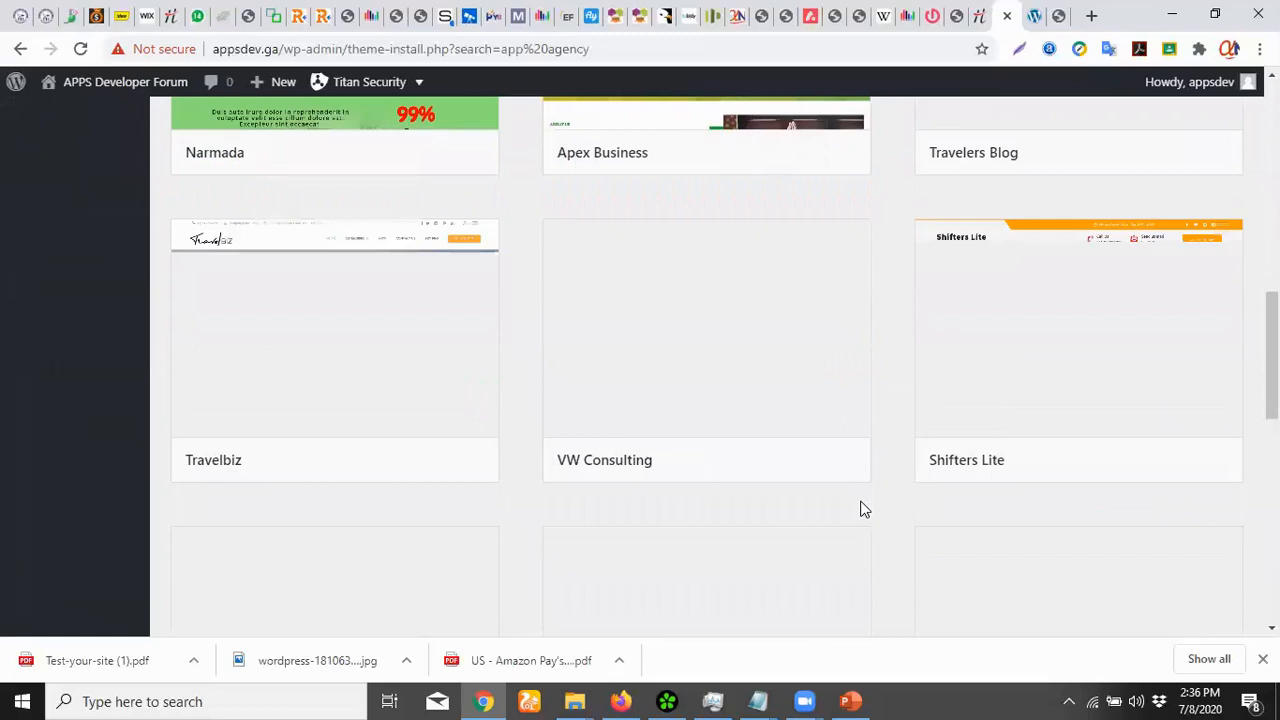
{"action": "scroll", "coordinate": [862, 509], "scroll_direction": "up", "scroll_amount": 10}
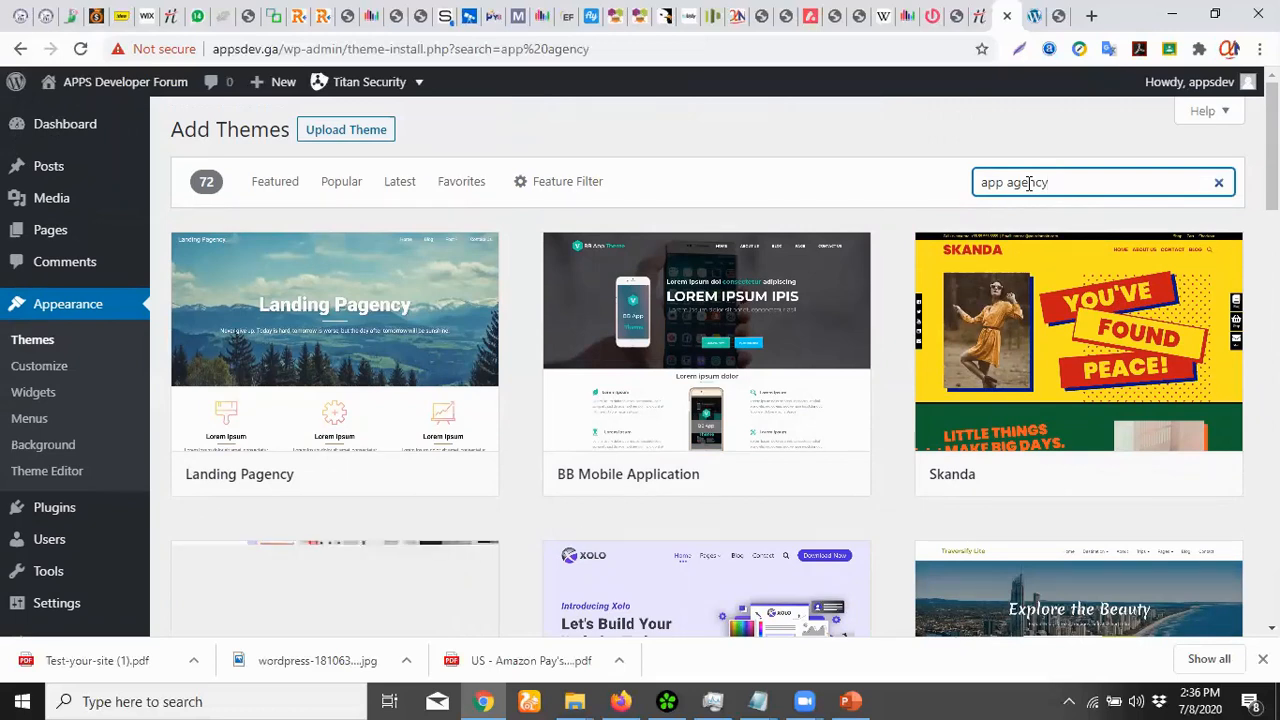
{"action": "mouse_move", "coordinate": [686, 320]}
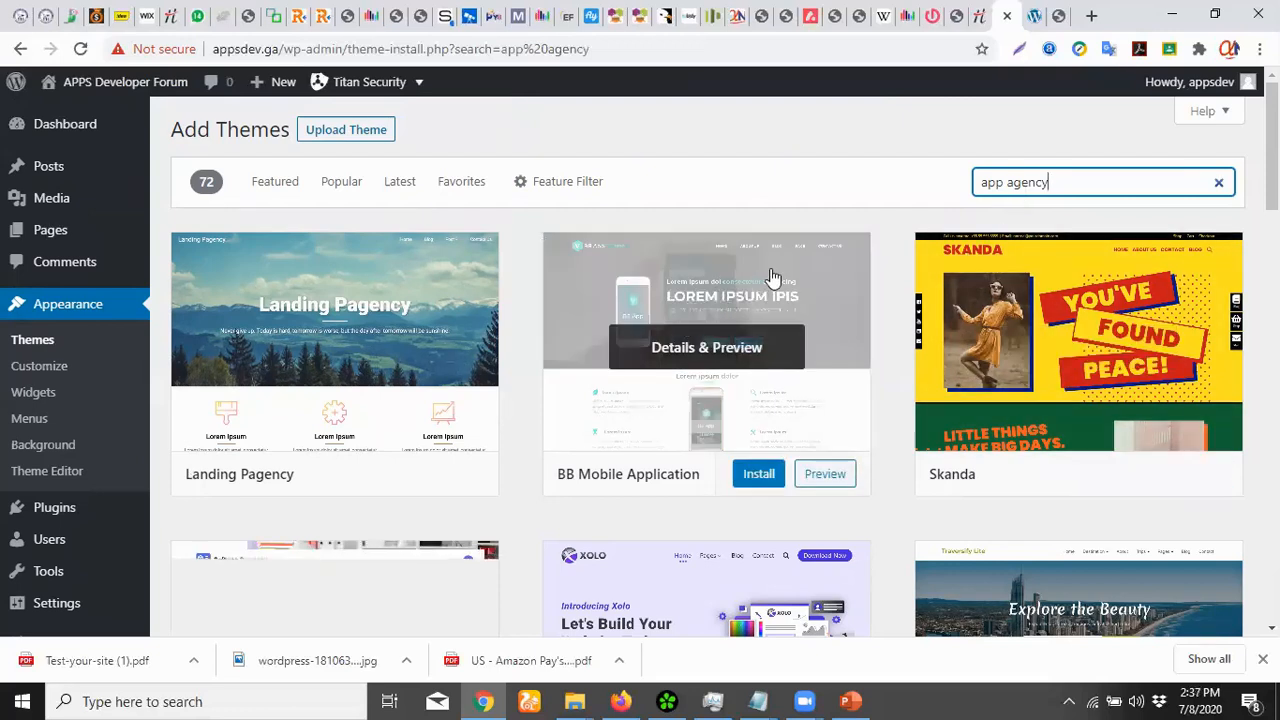
{"action": "mouse_move", "coordinate": [337, 349]}
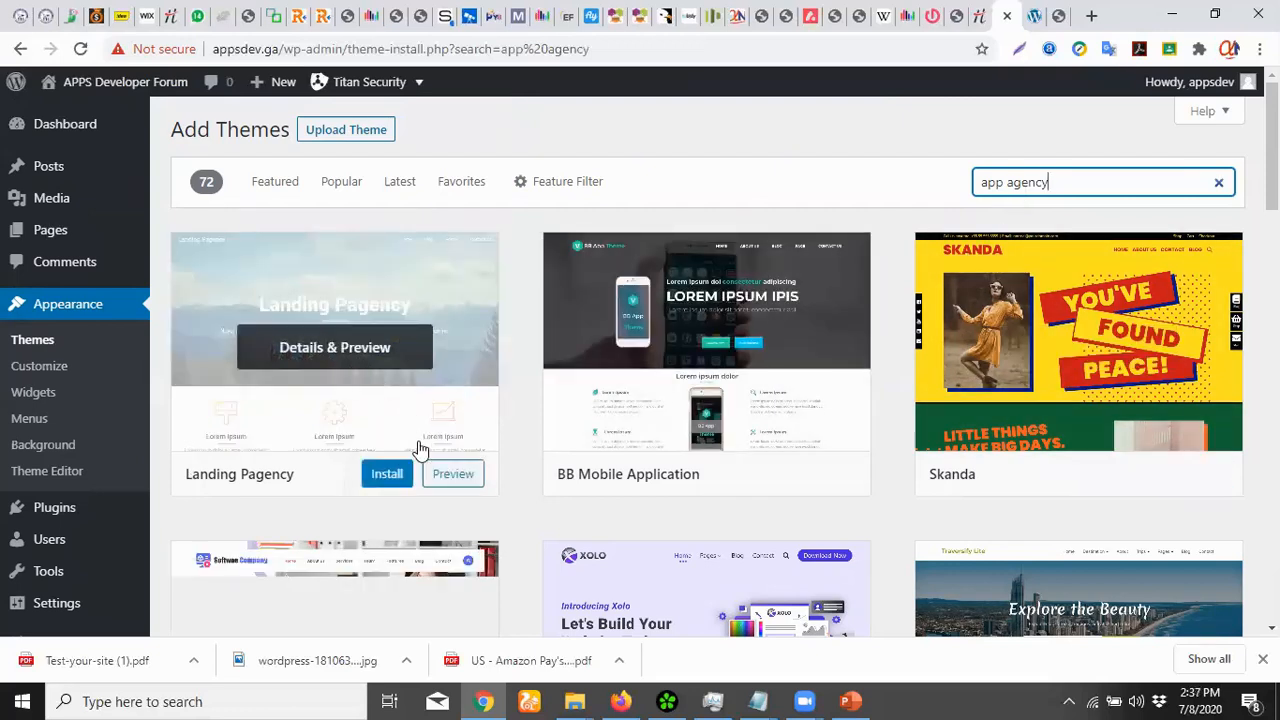
Install the Landing Pagency and BB Mobile Application themes, then activate Landing Pagency
{"action": "left_click", "coordinate": [392, 479]}
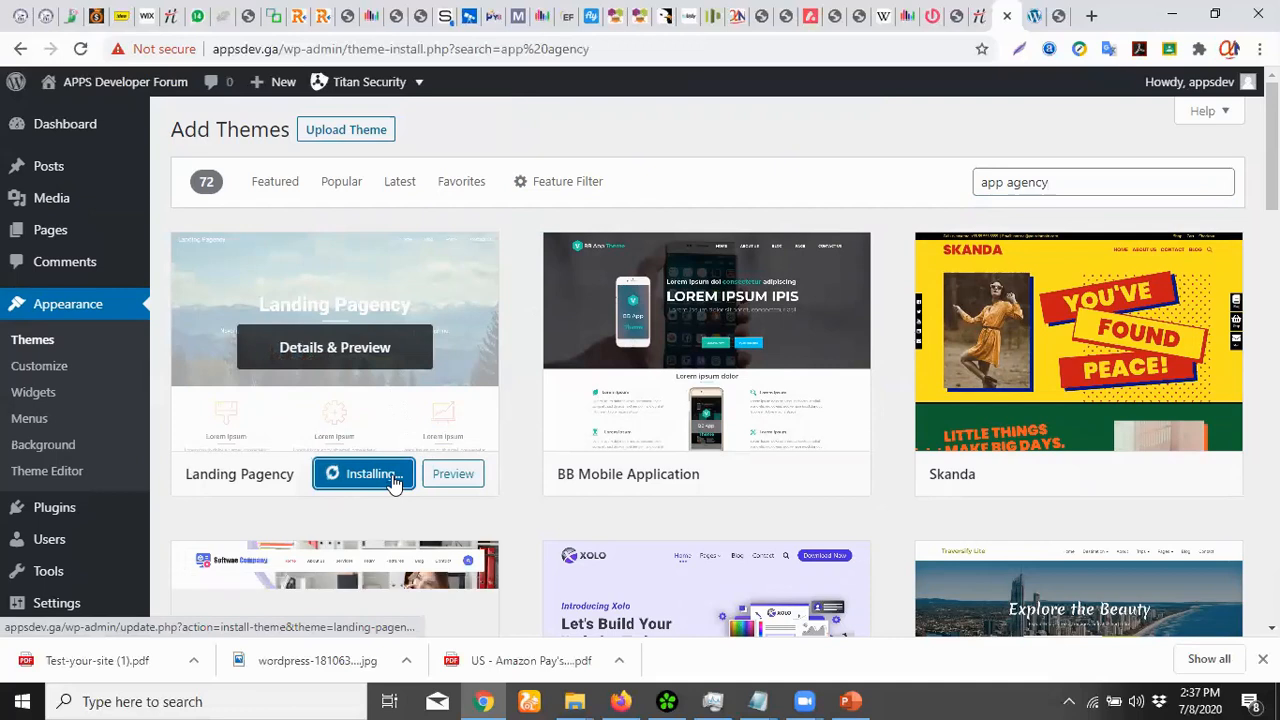
{"action": "mouse_move", "coordinate": [955, 298]}
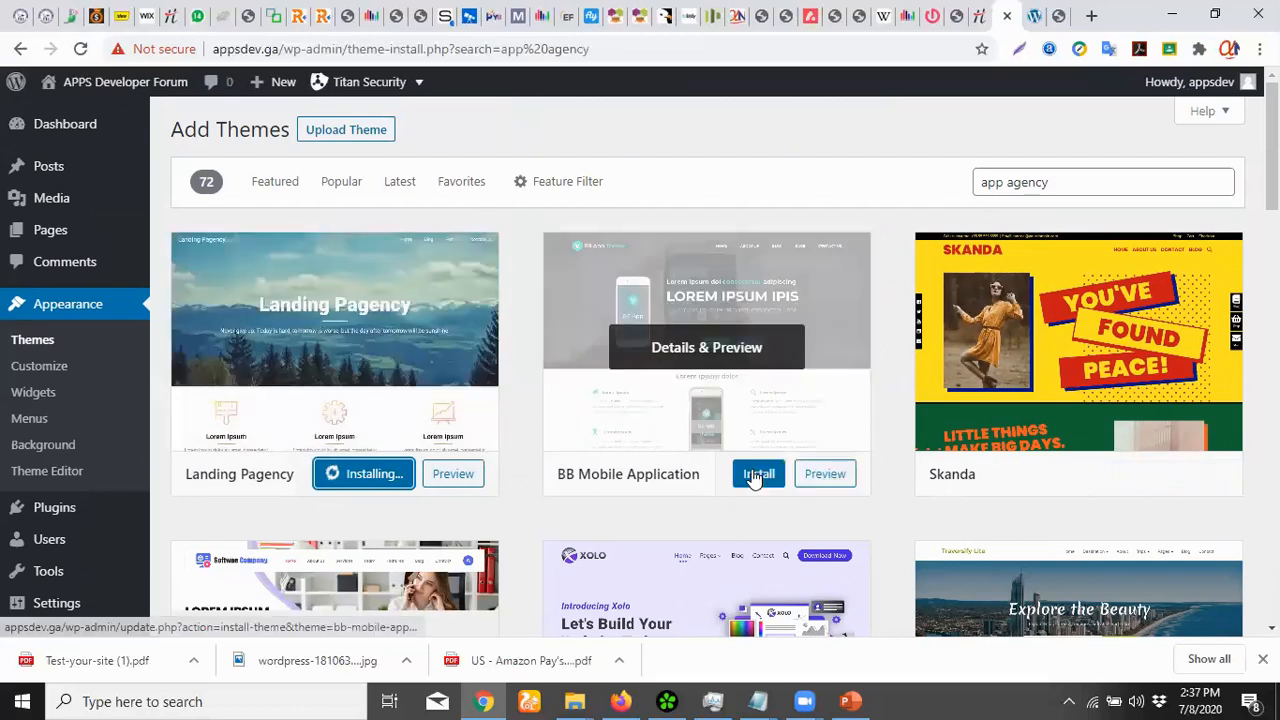
{"action": "left_click", "coordinate": [757, 476]}
{"action": "mouse_move", "coordinate": [1180, 285]}
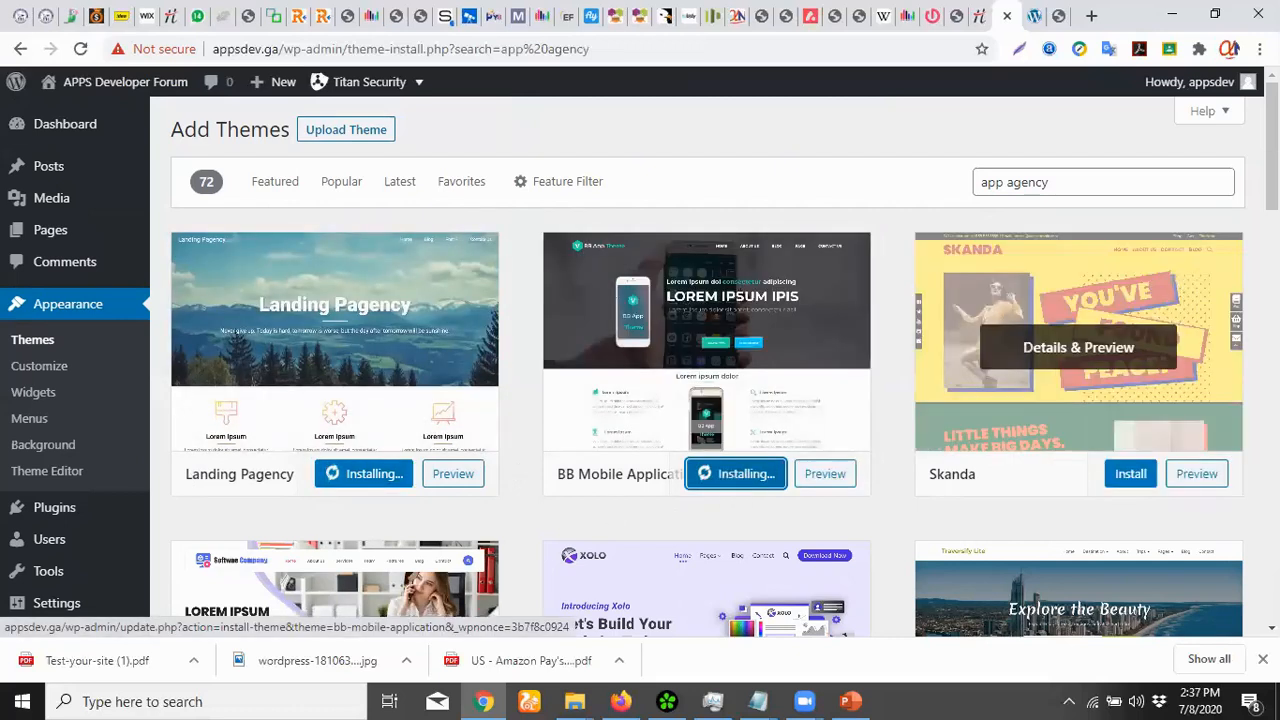
{"action": "scroll", "coordinate": [700, 400], "scroll_direction": "down", "scroll_amount": 5}
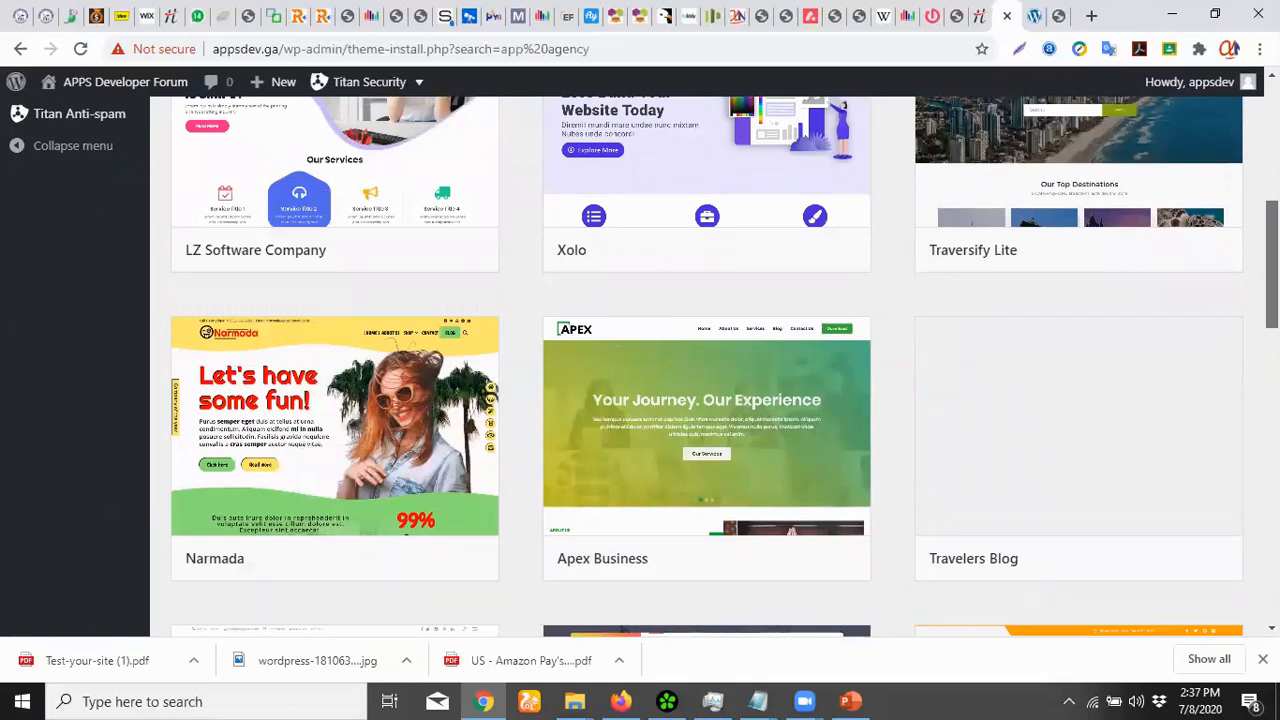
{"action": "scroll", "coordinate": [460, 437], "scroll_direction": "up", "scroll_amount": 5}
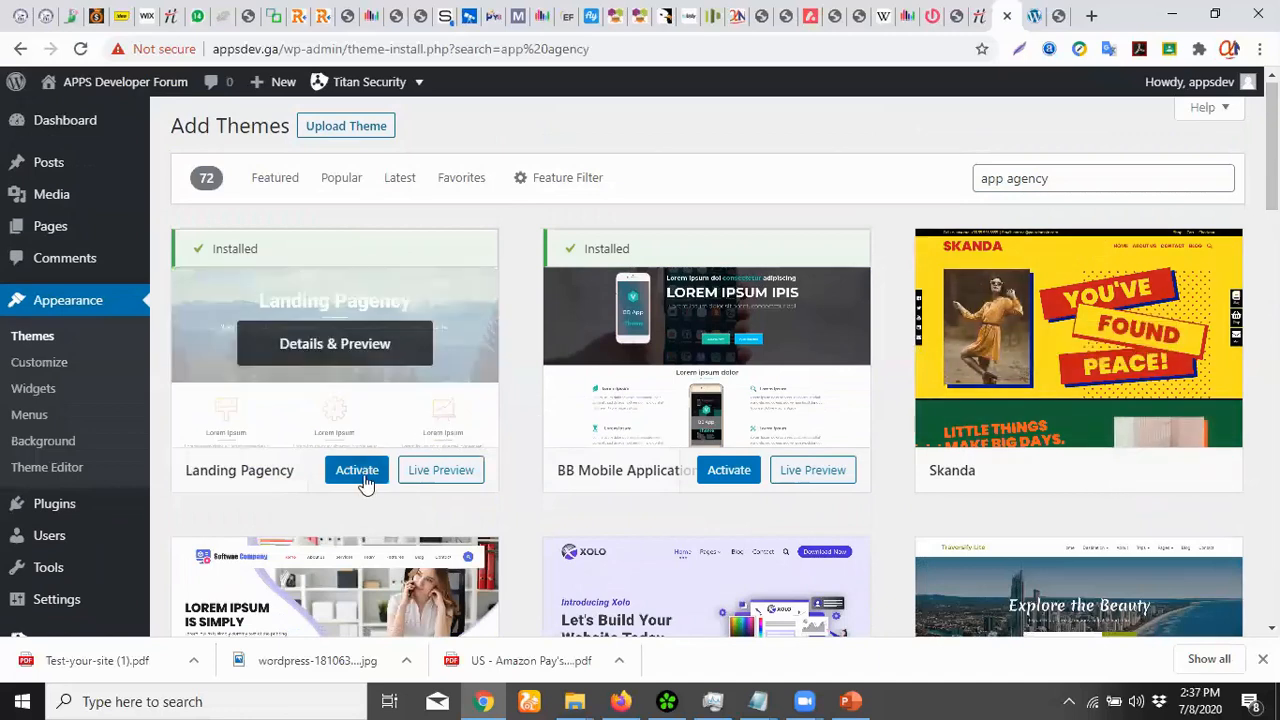
{"action": "left_click", "coordinate": [358, 474]}
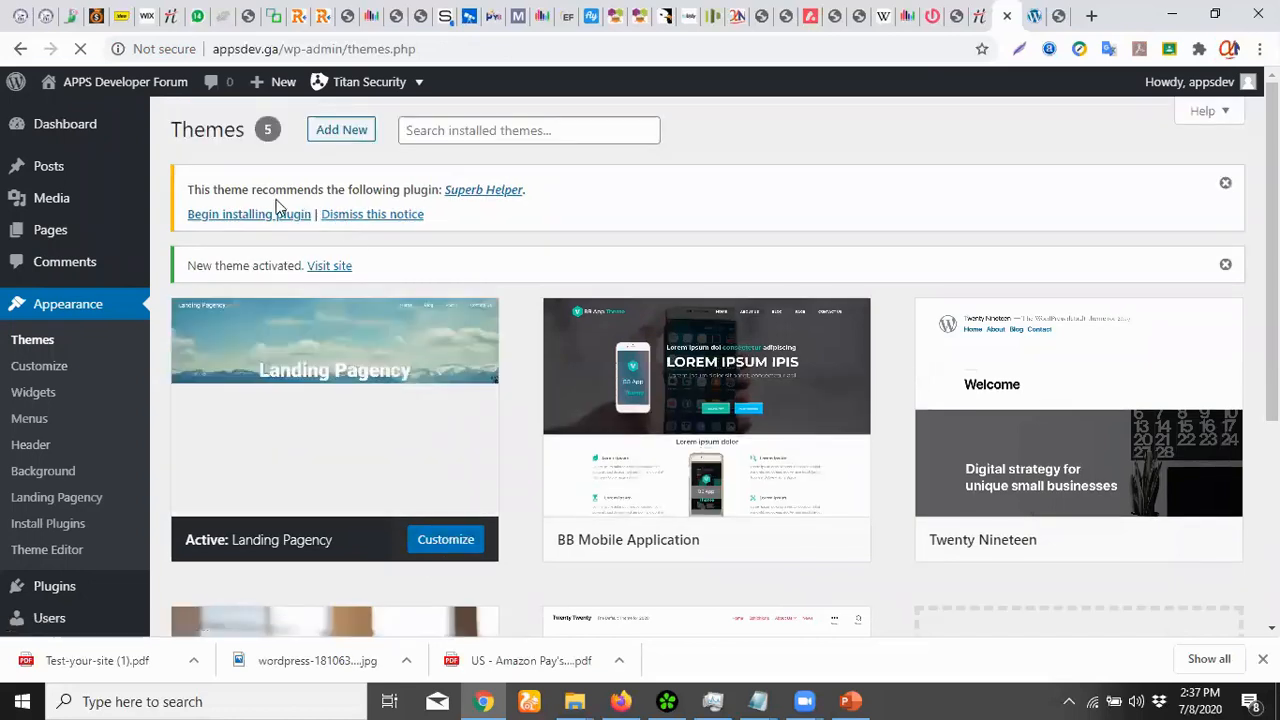
Install the recommended Superb Helper plugin from the Themes page notice
{"action": "left_click", "coordinate": [506, 193]}
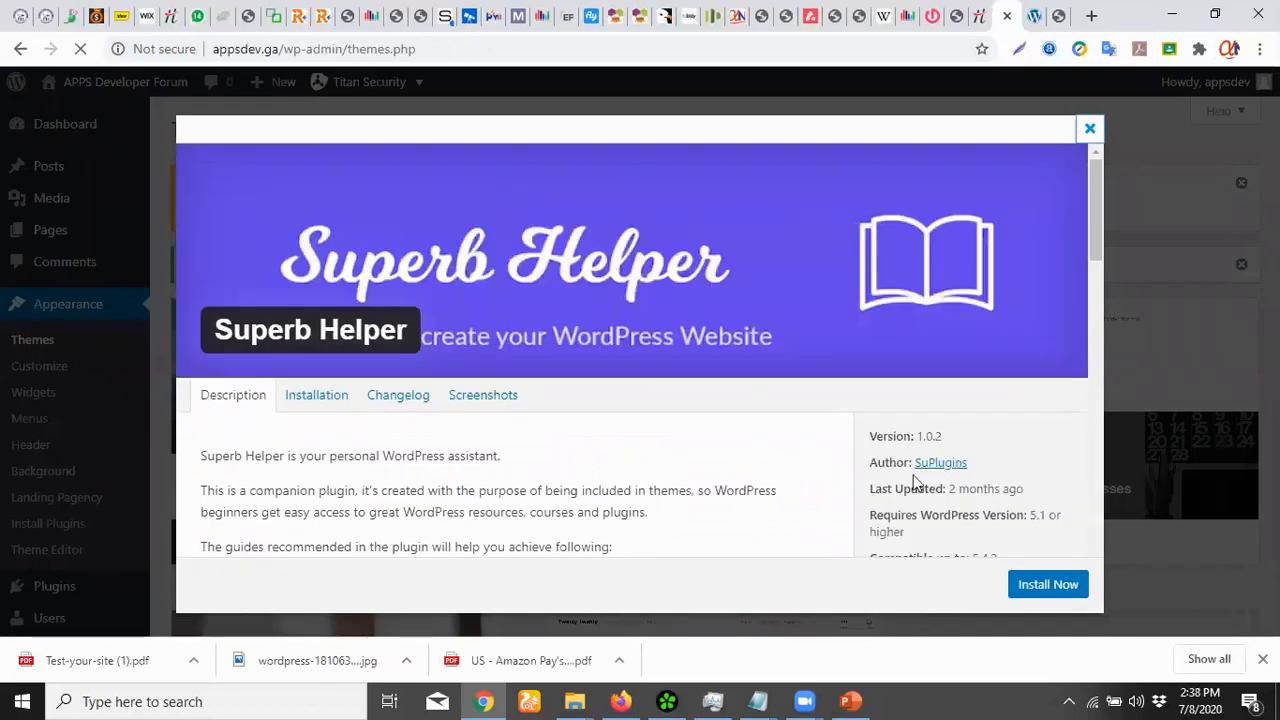
{"action": "left_click", "coordinate": [1072, 586]}
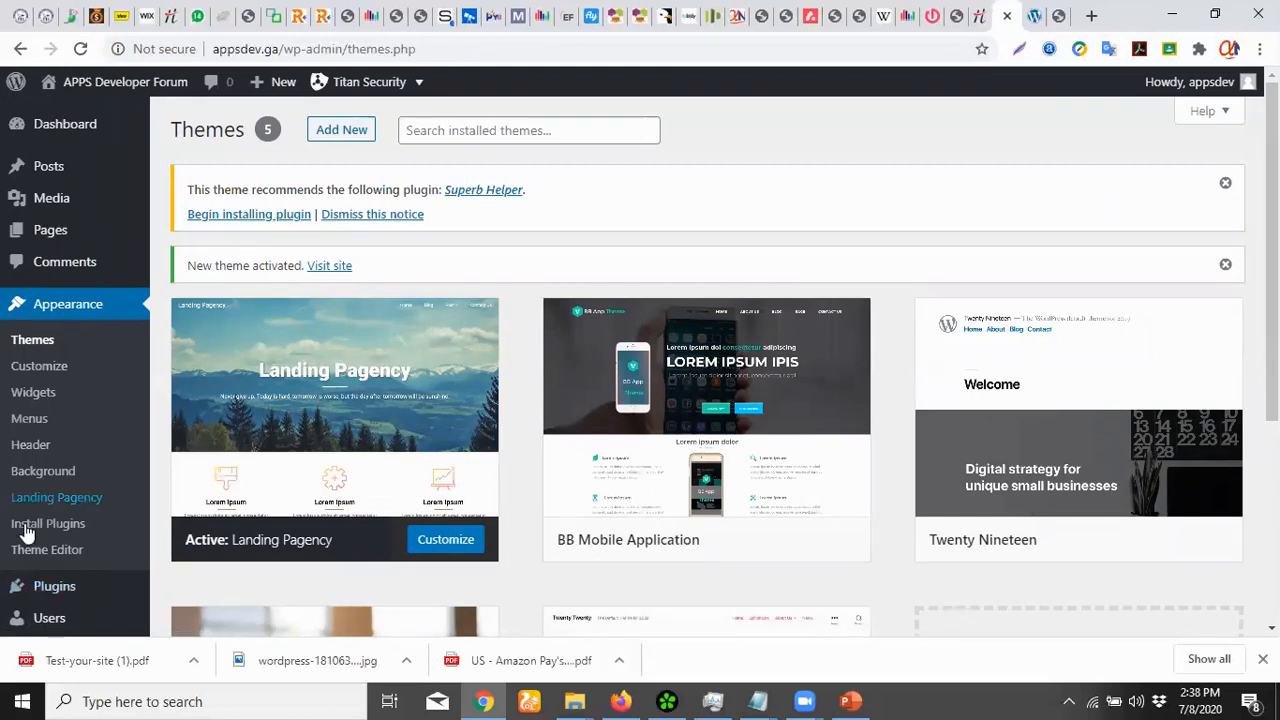
Search Add Plugins for 'contactform7', then install and activate Contact Form 7
{"action": "mouse_move", "coordinate": [68, 590]}
{"action": "left_click", "coordinate": [189, 561]}
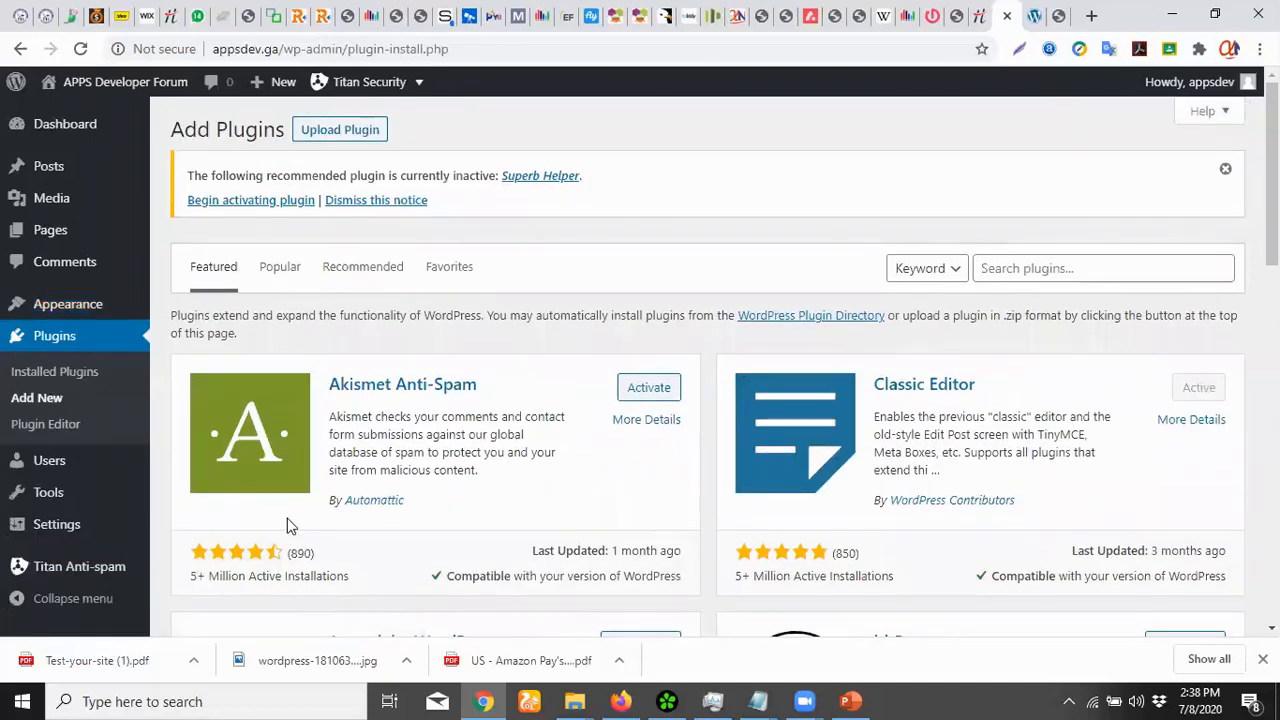
{"action": "left_click", "coordinate": [1105, 277]}
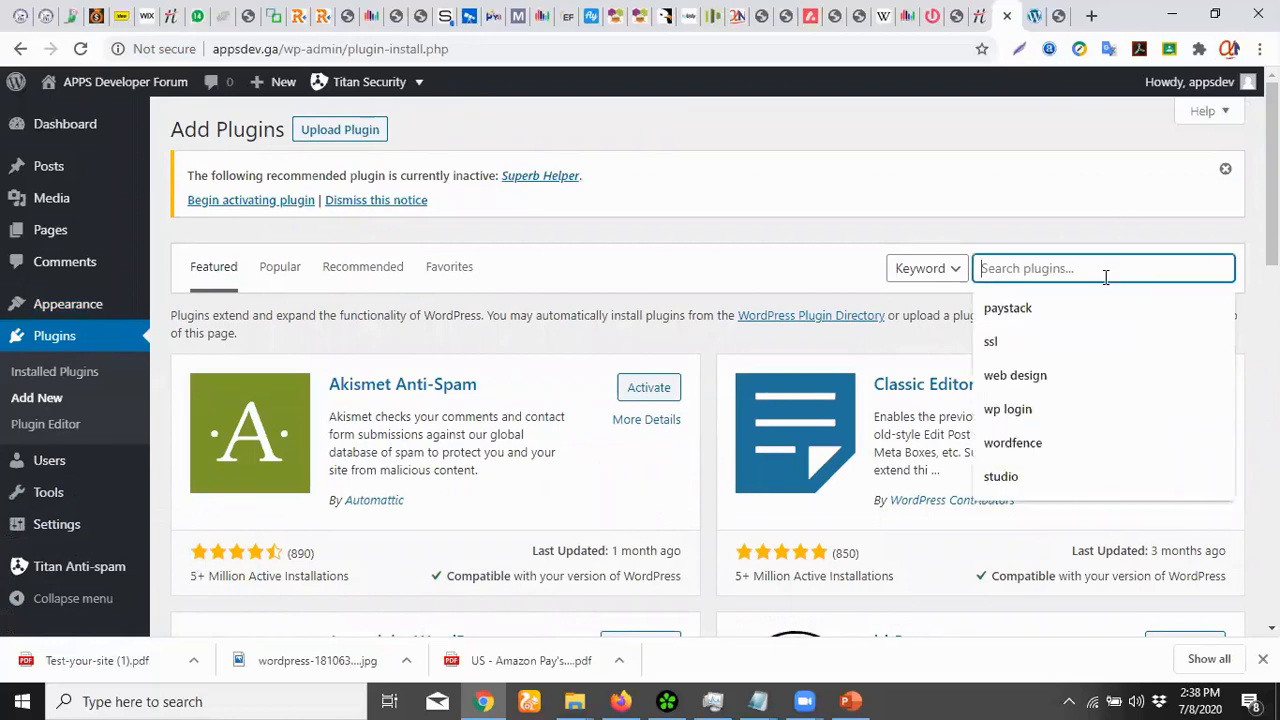
{"action": "type", "text": "conta"}
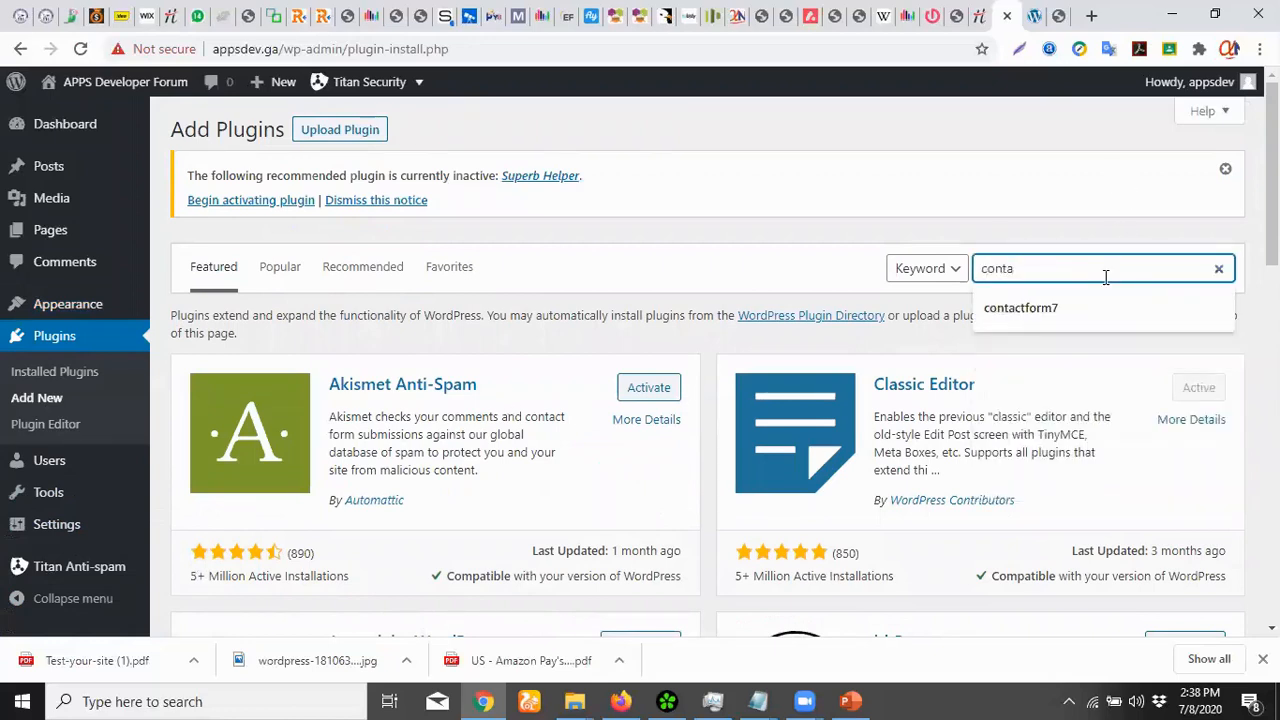
{"action": "type", "text": "ctform"}
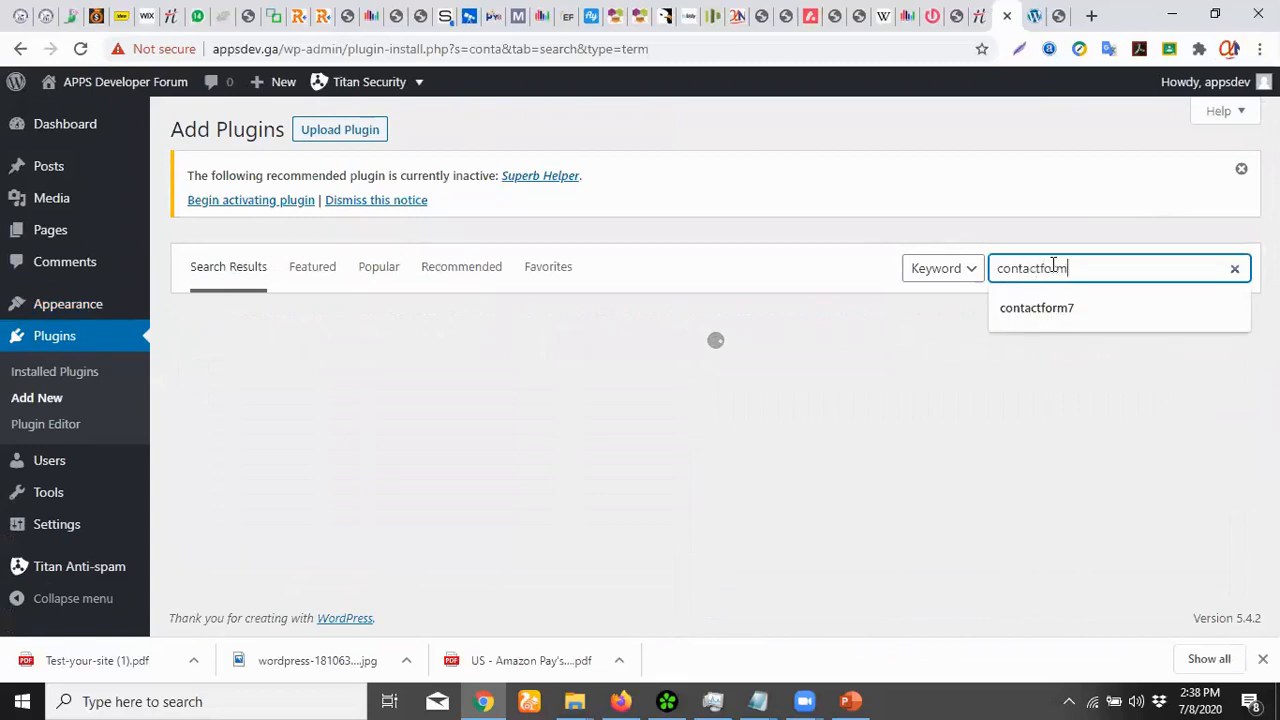
{"action": "type", "text": "7"}
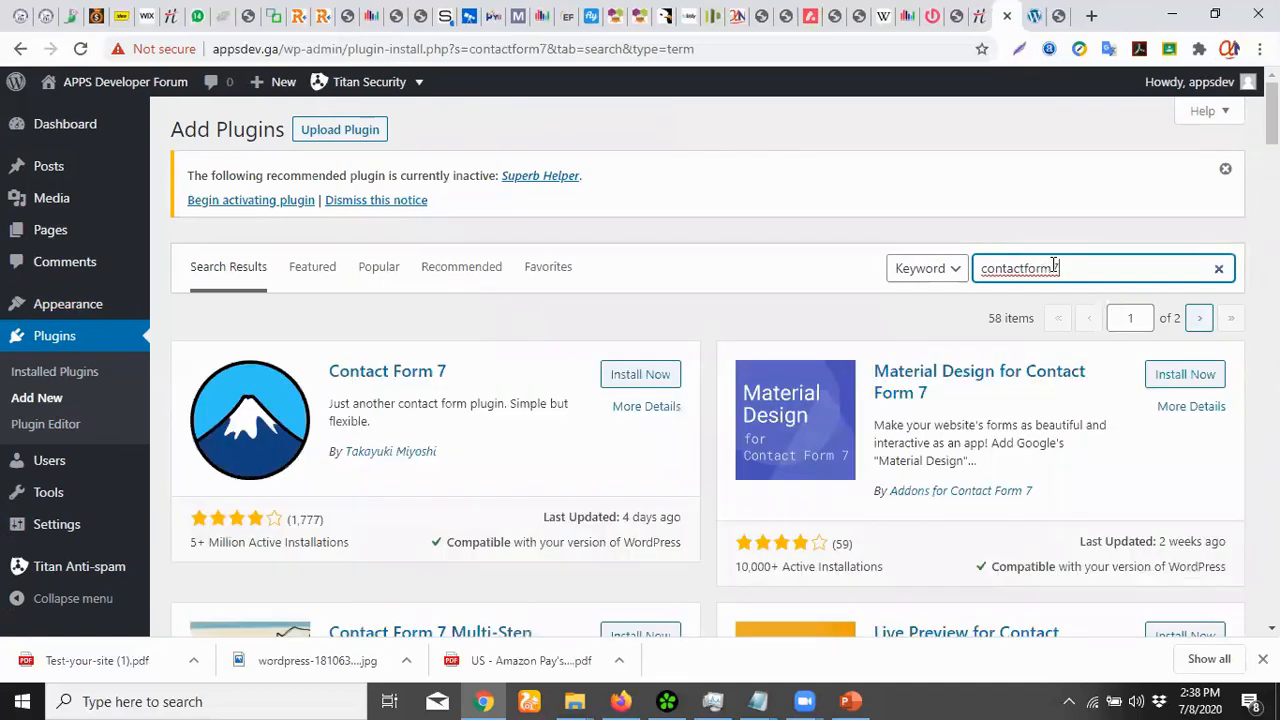
{"action": "left_click", "coordinate": [643, 372]}
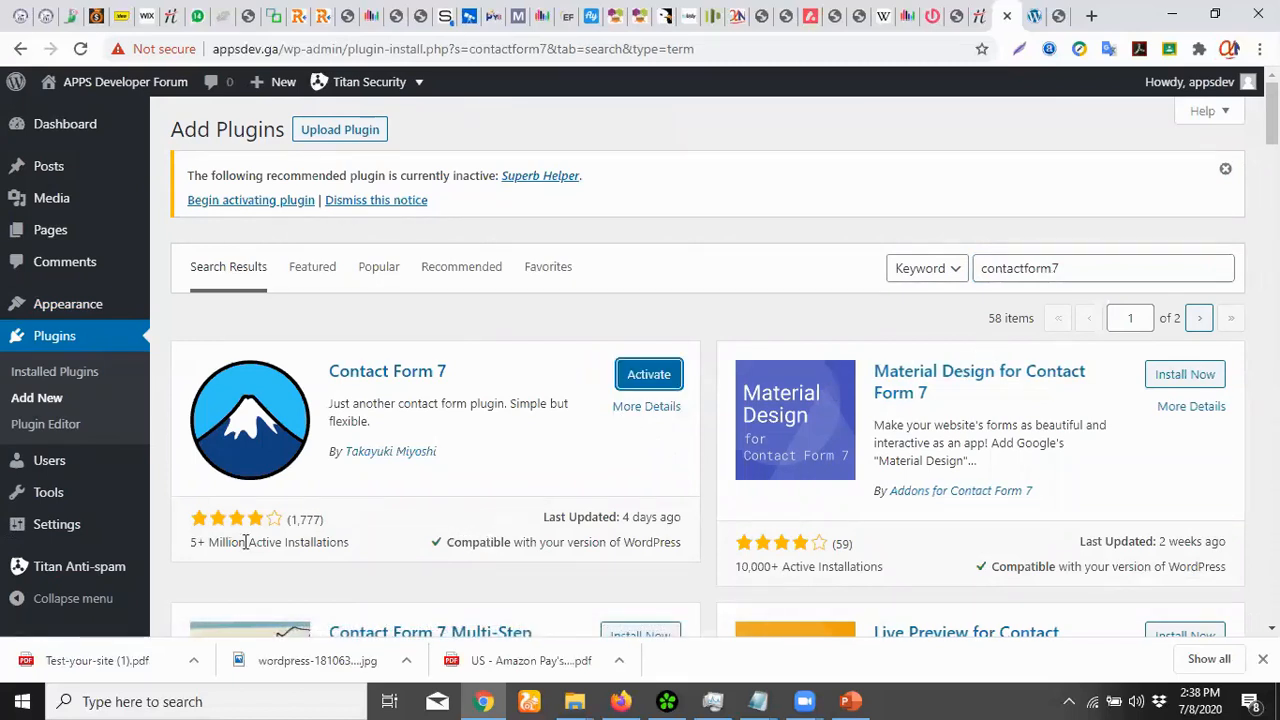
{"action": "left_click", "coordinate": [641, 374]}
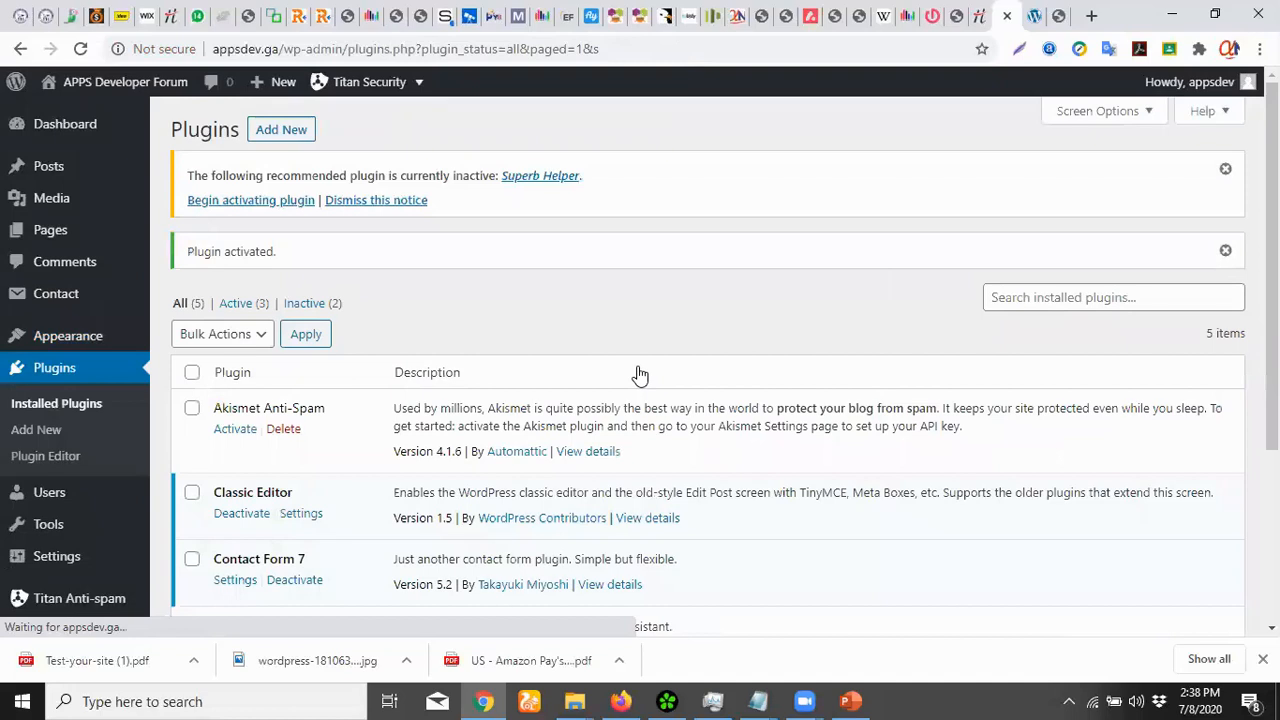
Search the plugin directory for 'recaptcha', correcting the misspelled term
{"action": "left_click", "coordinate": [279, 132]}
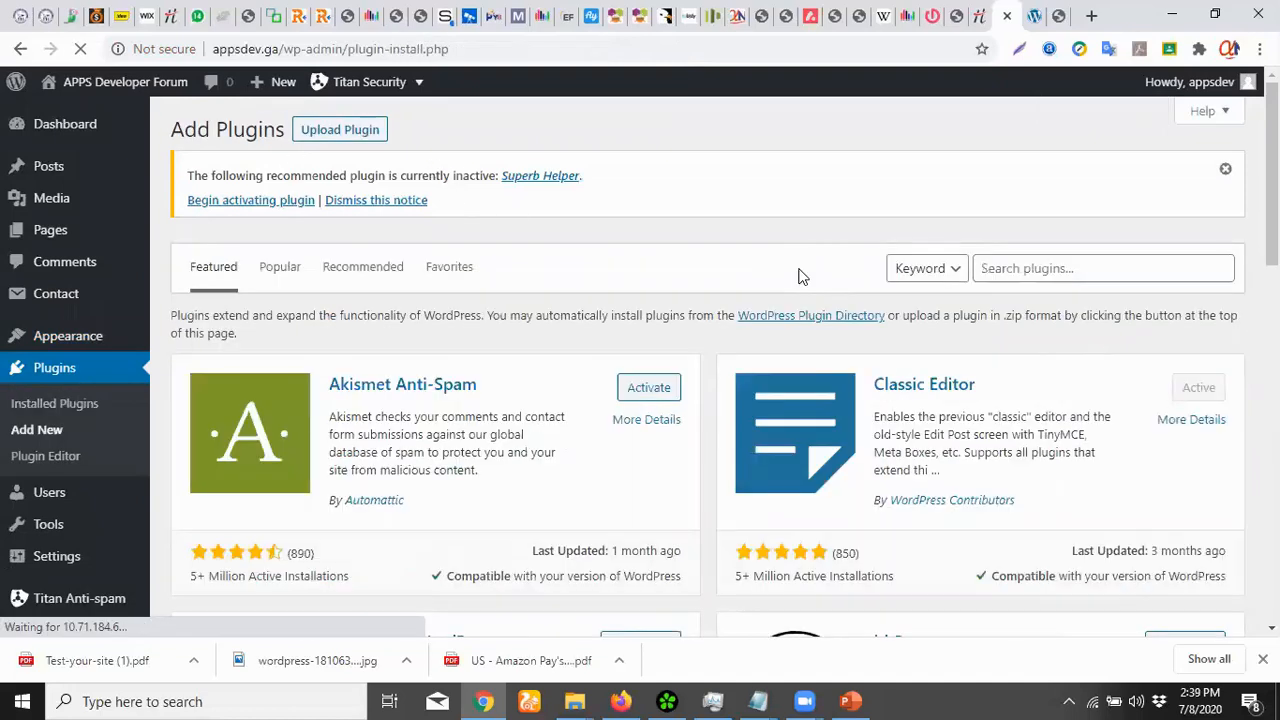
{"action": "left_click", "coordinate": [996, 268]}
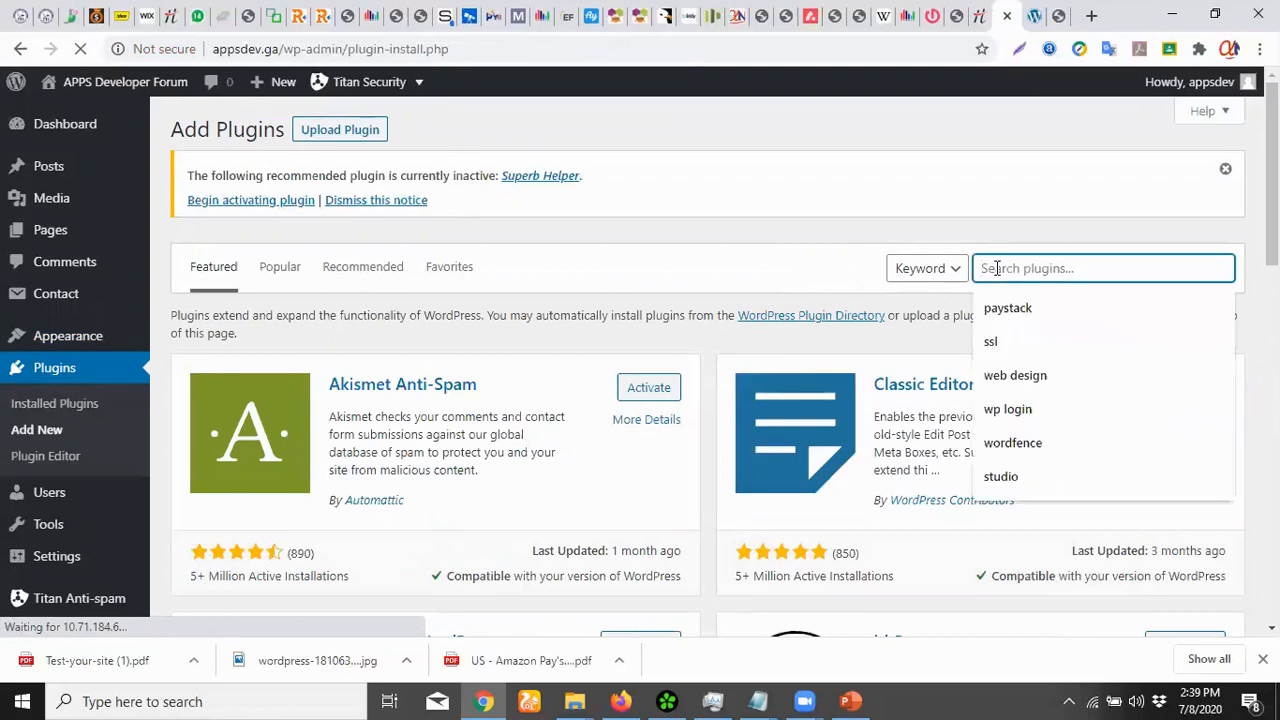
{"action": "type", "text": "recaptcja"}
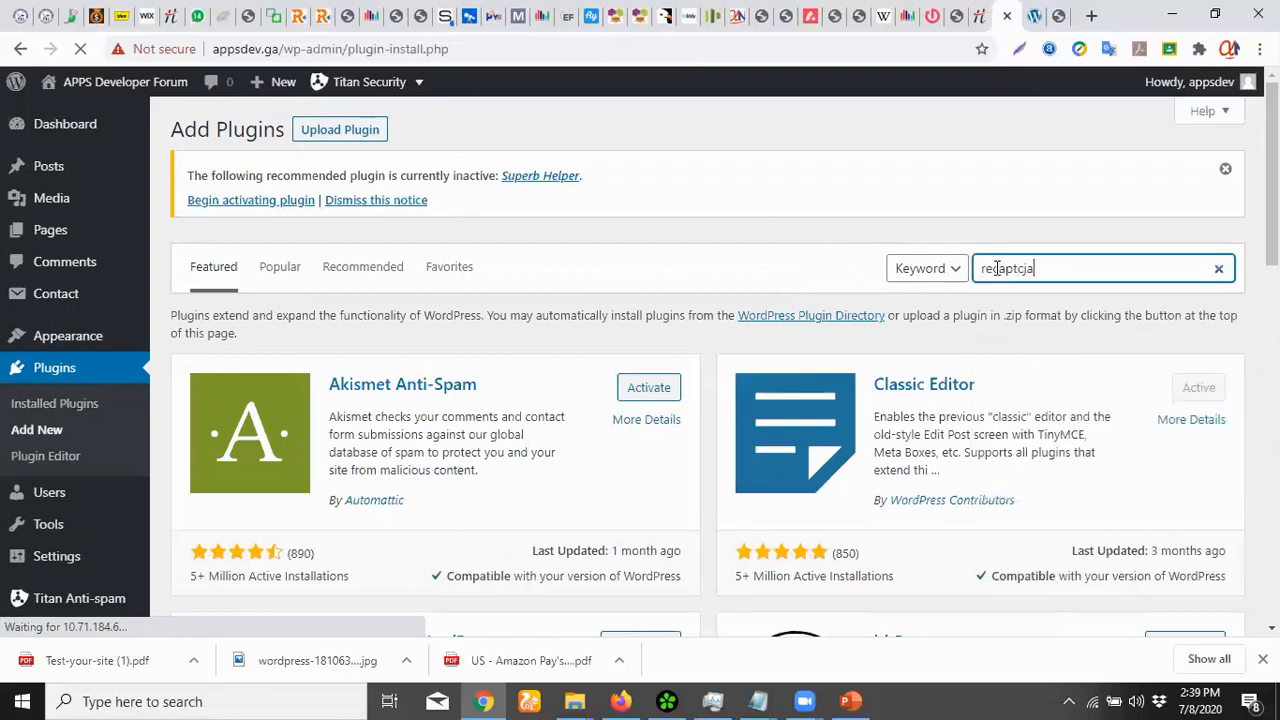
{"action": "key", "text": "BackSpace"}
{"action": "key", "text": "BackSpace"}
{"action": "type", "text": "ha"}
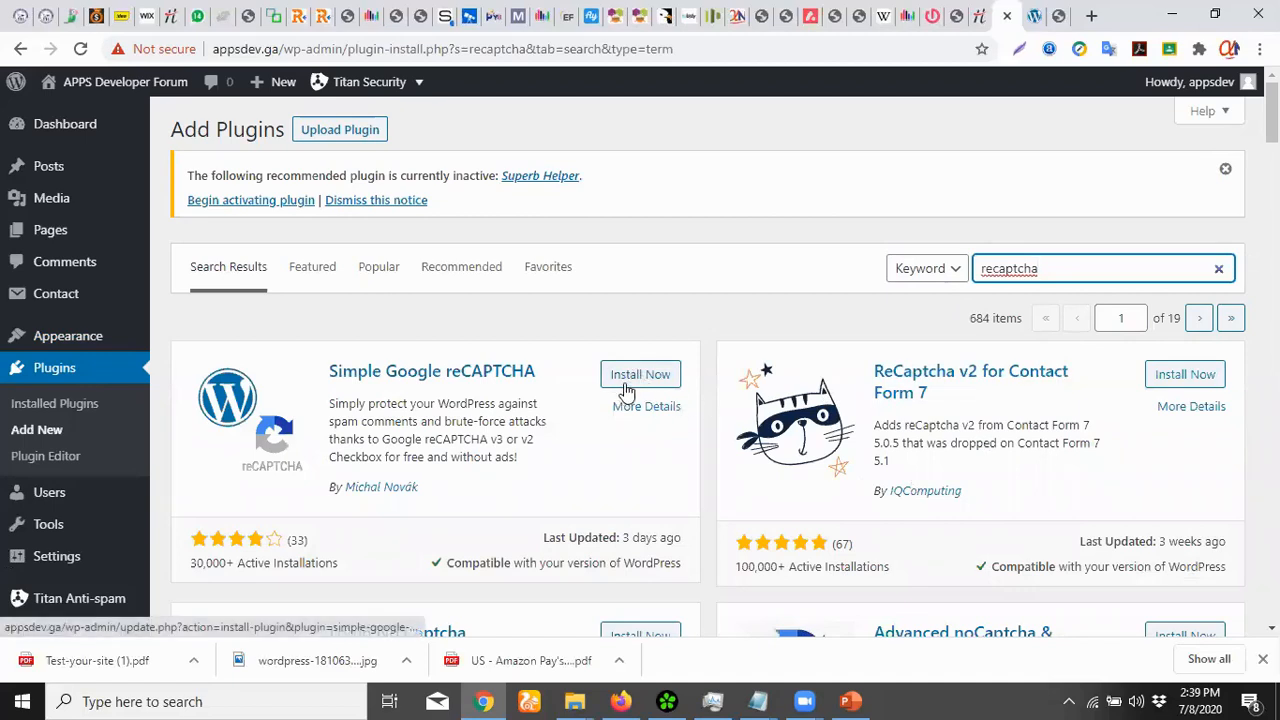
Browse the 684 recaptcha results and install Simple Google reCAPTCHA
{"action": "scroll", "coordinate": [641, 382], "scroll_direction": "down", "scroll_amount": 1}
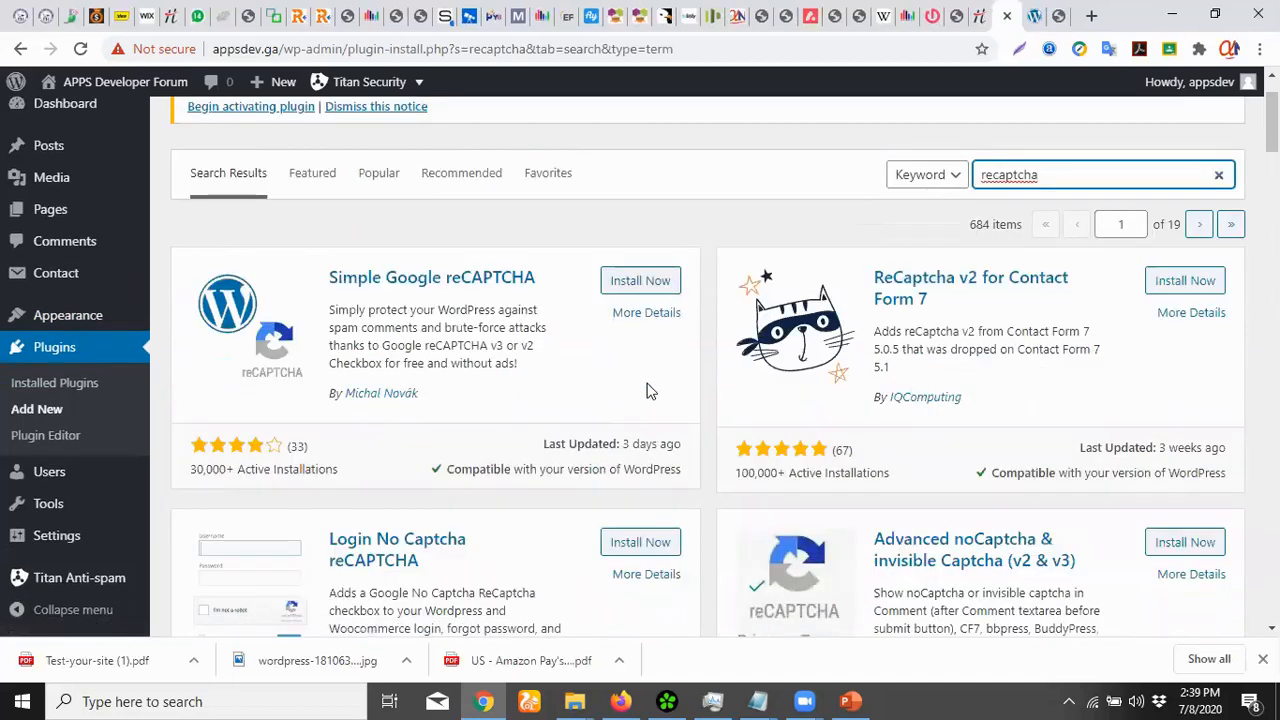
{"action": "scroll", "coordinate": [655, 390], "scroll_direction": "down", "scroll_amount": 1}
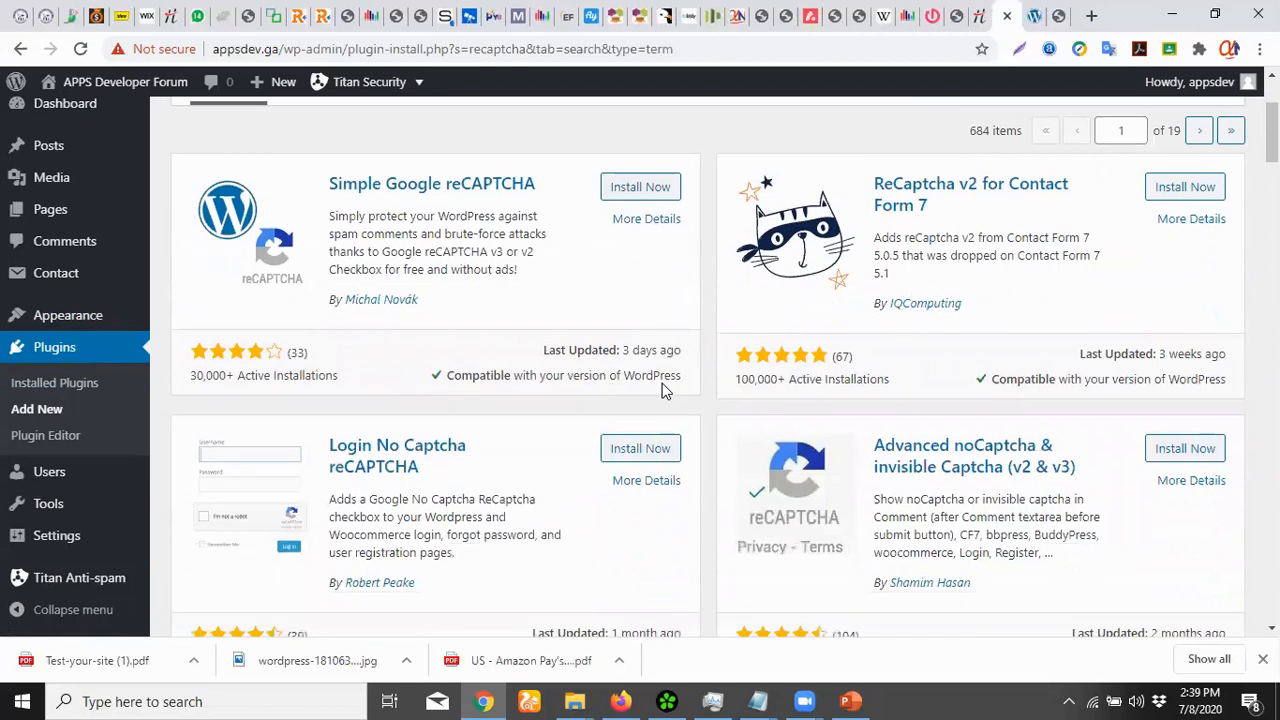
{"action": "scroll", "coordinate": [610, 460], "scroll_direction": "down", "scroll_amount": 1}
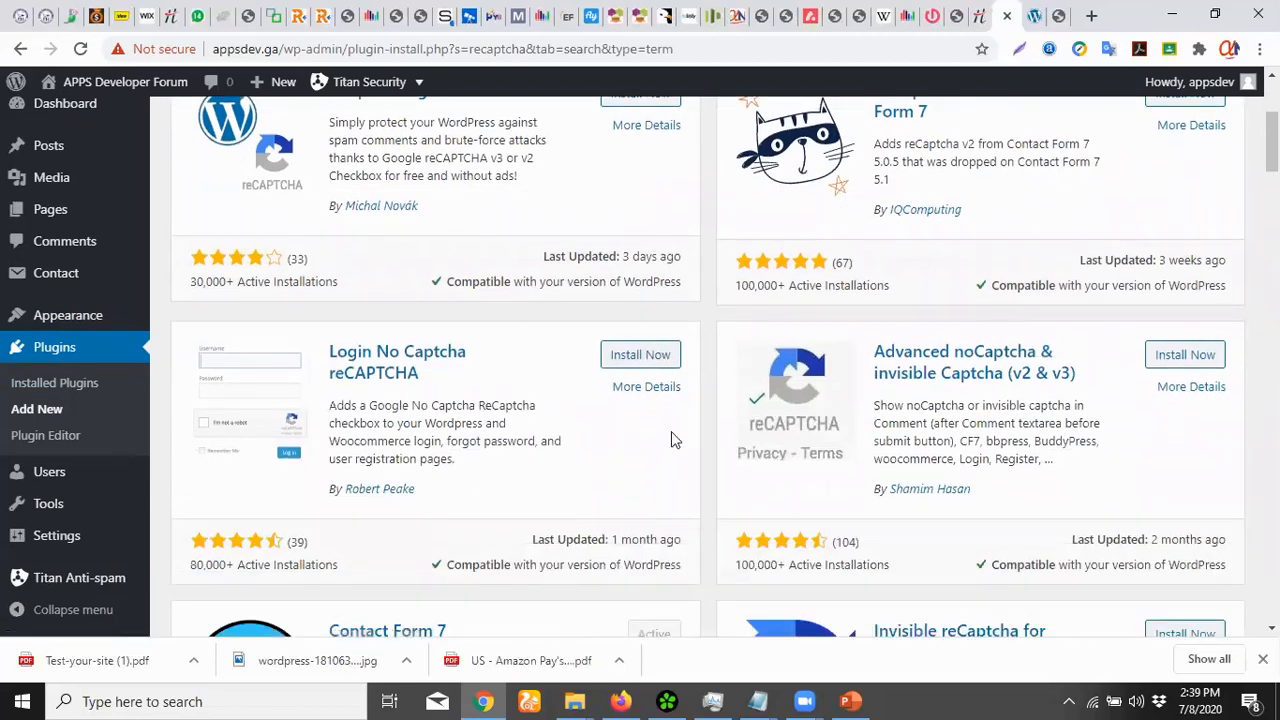
{"action": "scroll", "coordinate": [1166, 414], "scroll_direction": "down", "scroll_amount": 2}
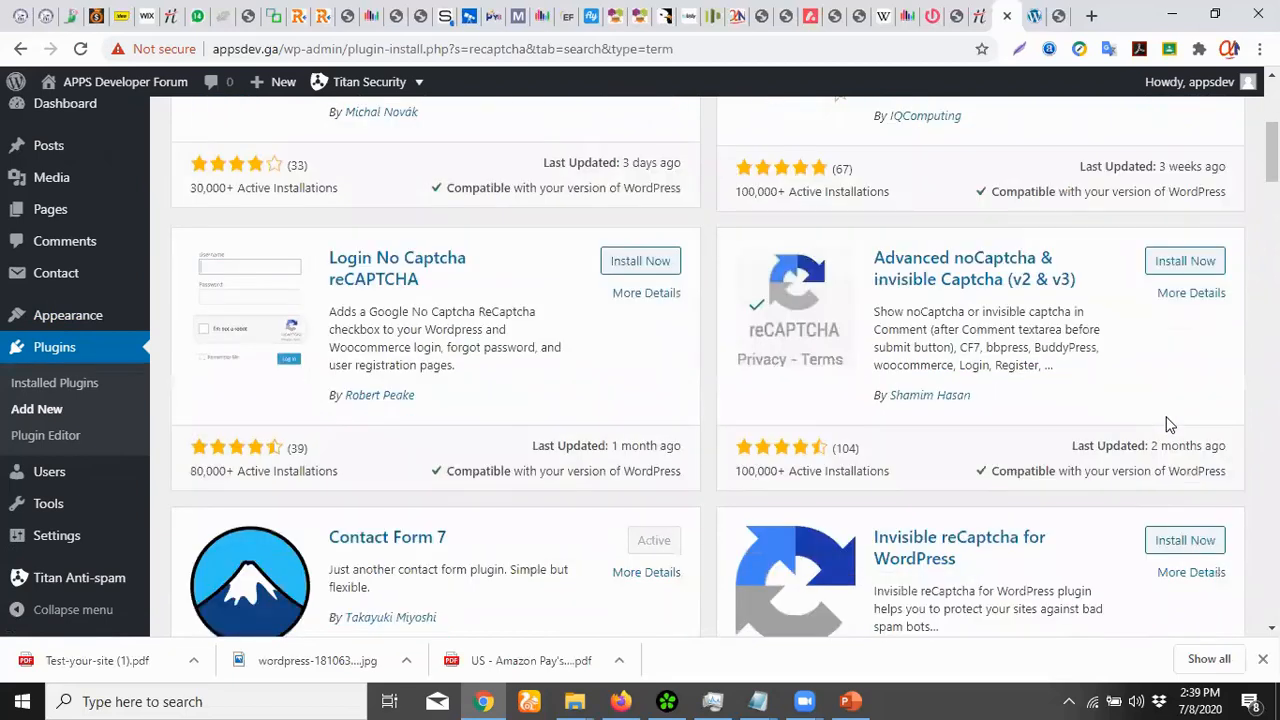
{"action": "scroll", "coordinate": [1168, 424], "scroll_direction": "down", "scroll_amount": 1}
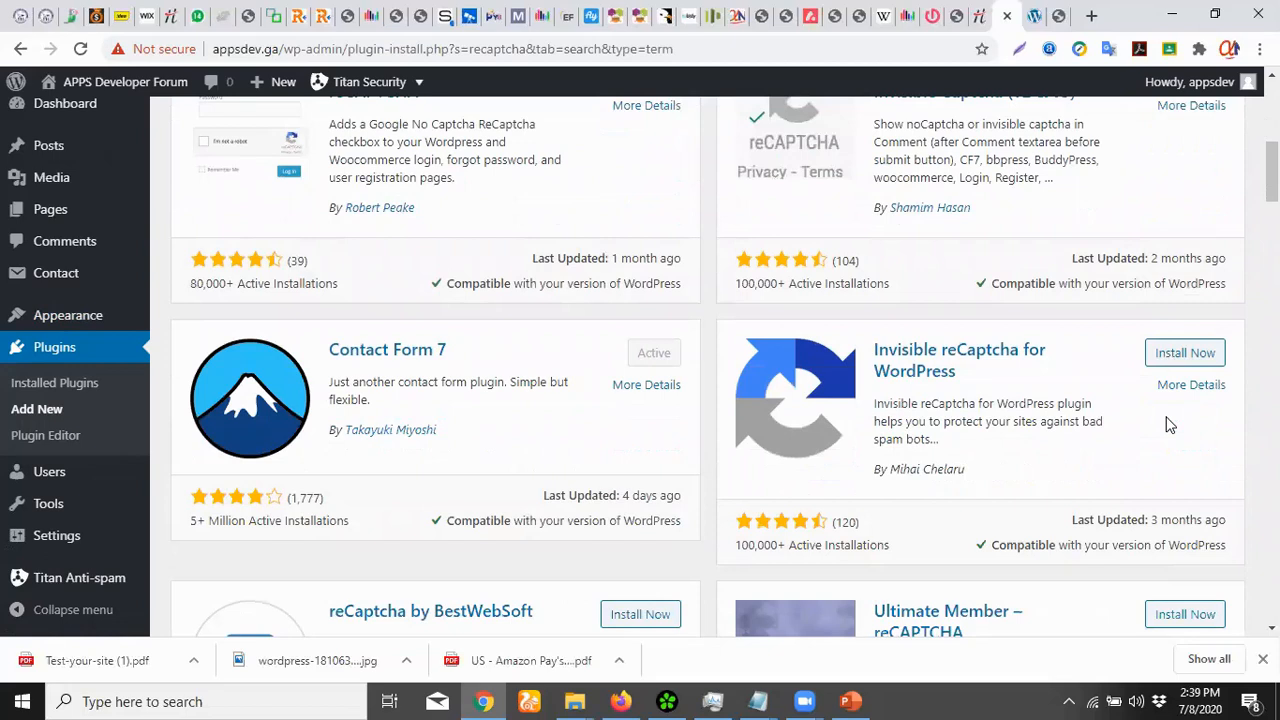
{"action": "scroll", "coordinate": [1170, 425], "scroll_direction": "down", "scroll_amount": 1}
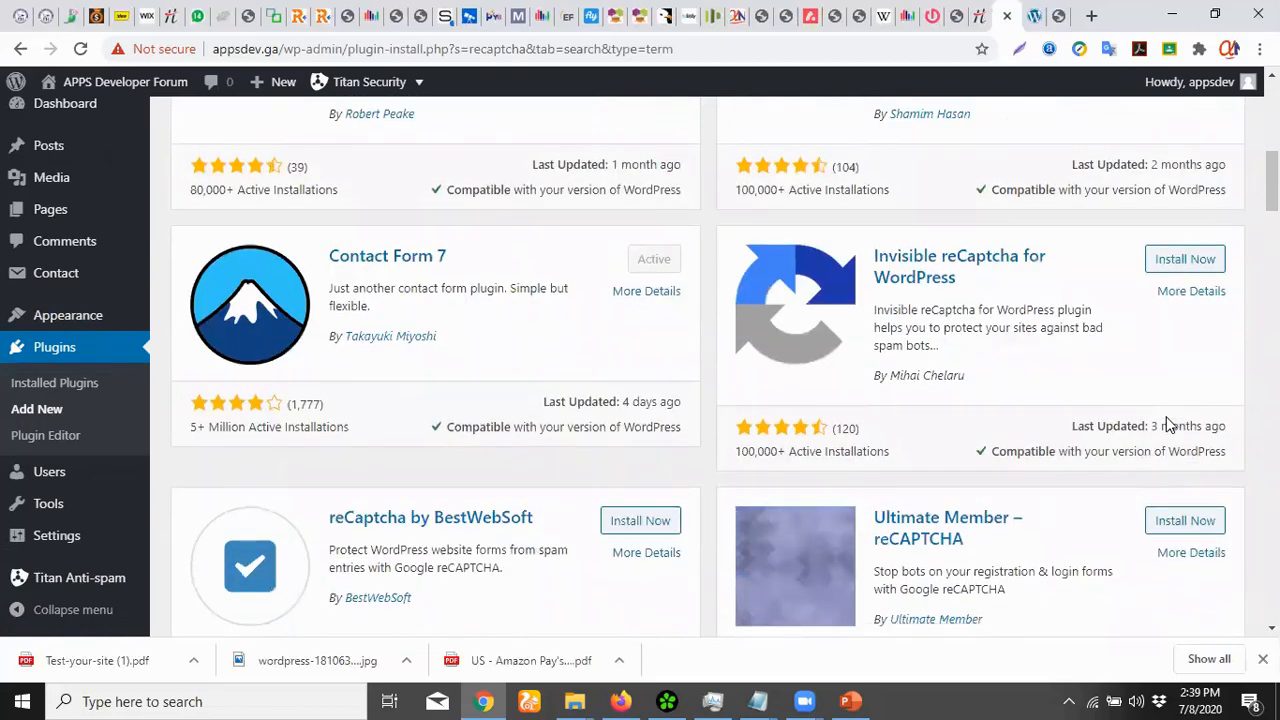
{"action": "scroll", "coordinate": [1168, 424], "scroll_direction": "up", "scroll_amount": 3}
{"action": "scroll", "coordinate": [1168, 424], "scroll_direction": "up", "scroll_amount": 2}
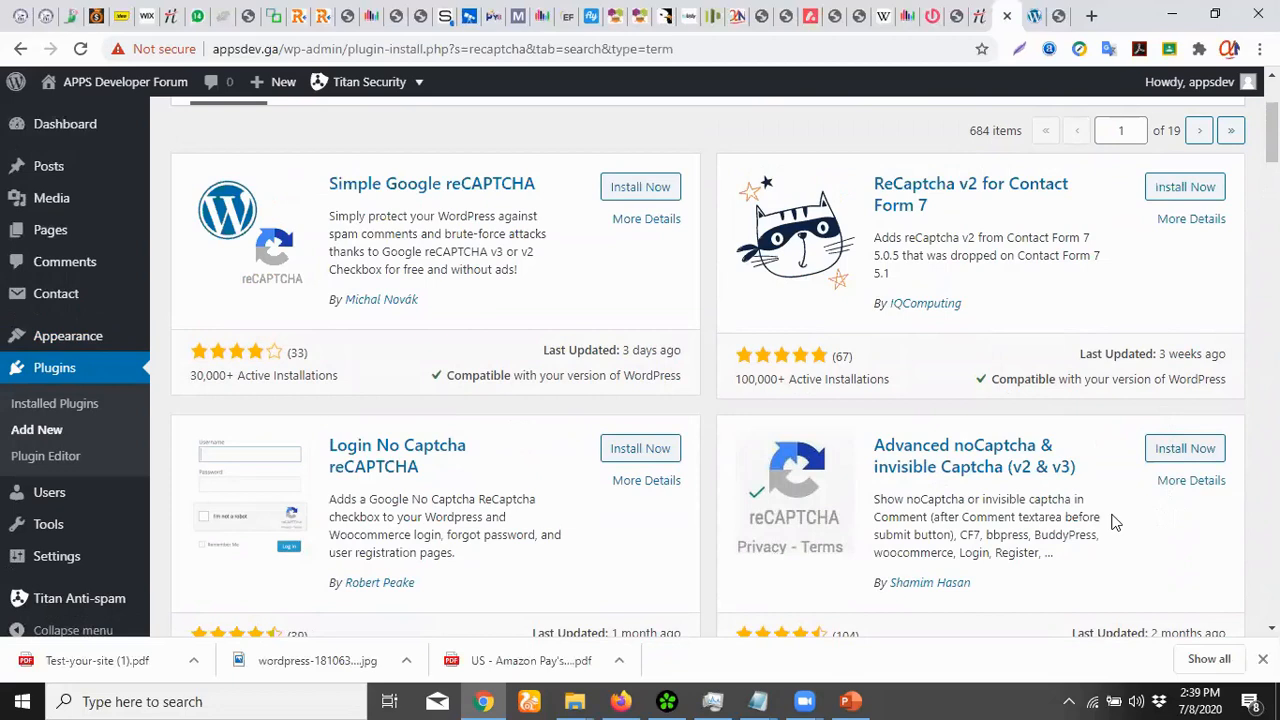
{"action": "left_click", "coordinate": [635, 194]}
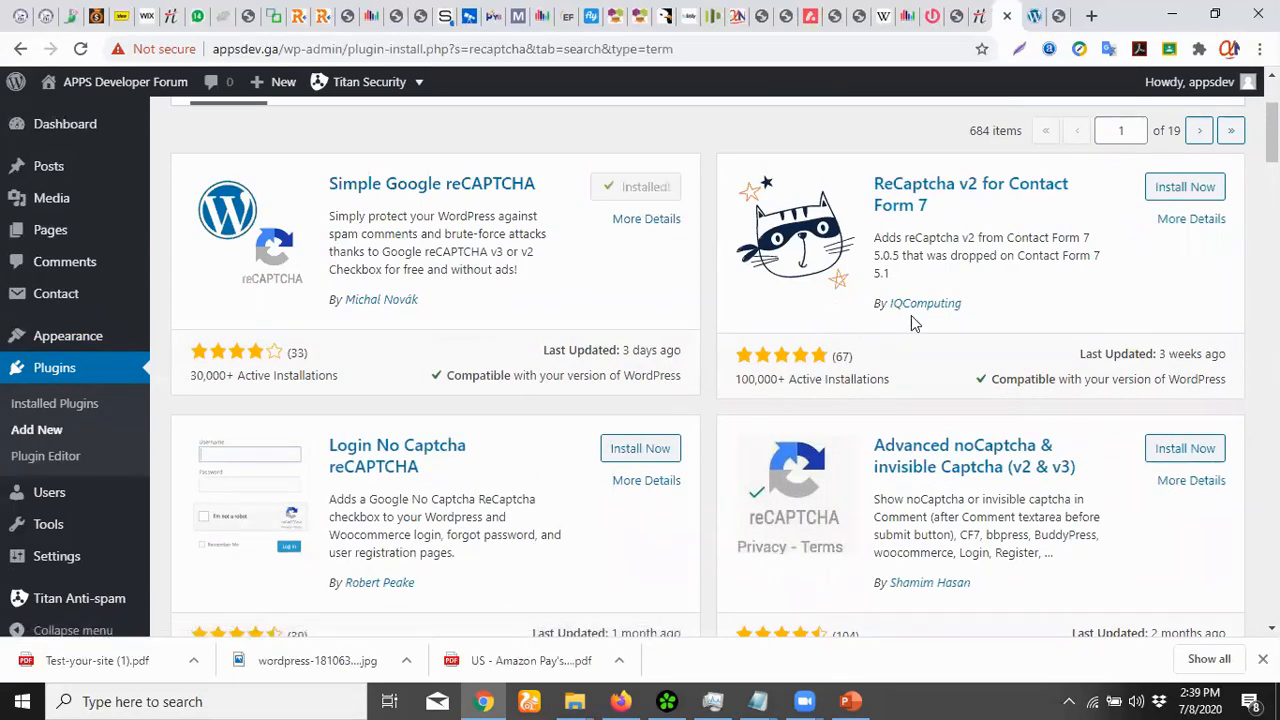
Activate Simple Google reCAPTCHA and view its settings, leaving Site Key and Secret Key empty
{"action": "left_click", "coordinate": [649, 189]}
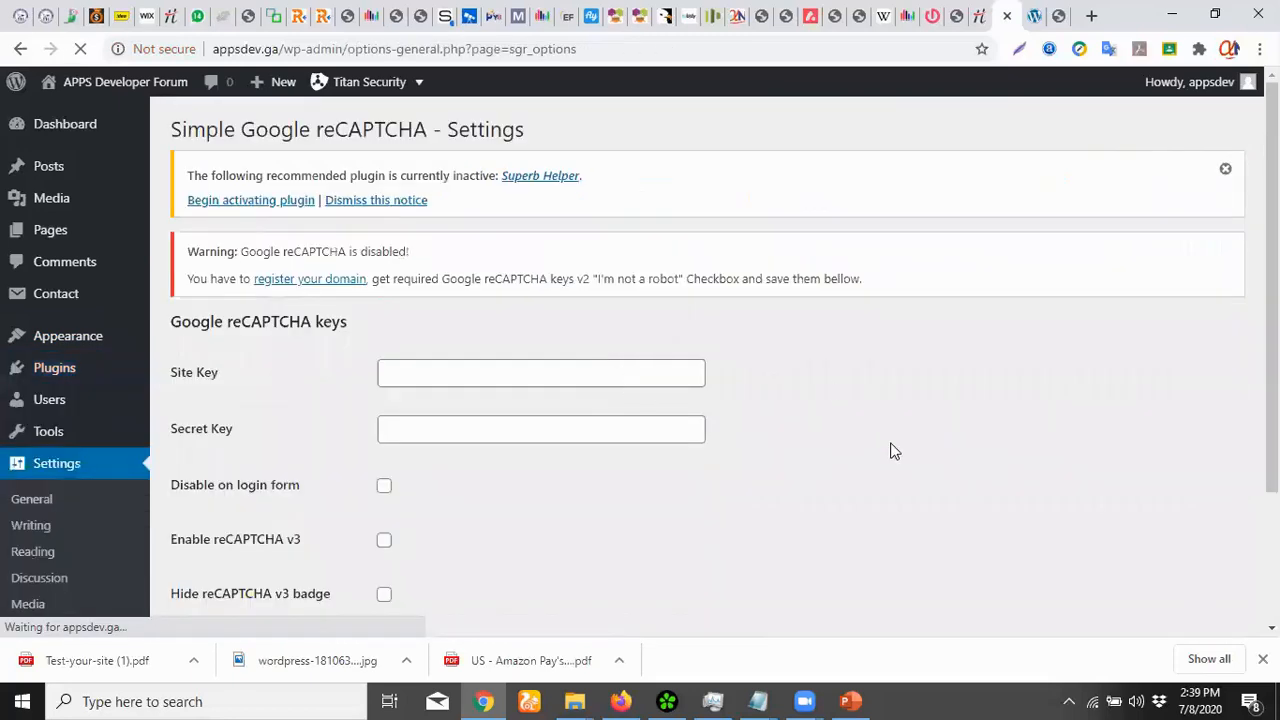
{"action": "left_click", "coordinate": [456, 373]}
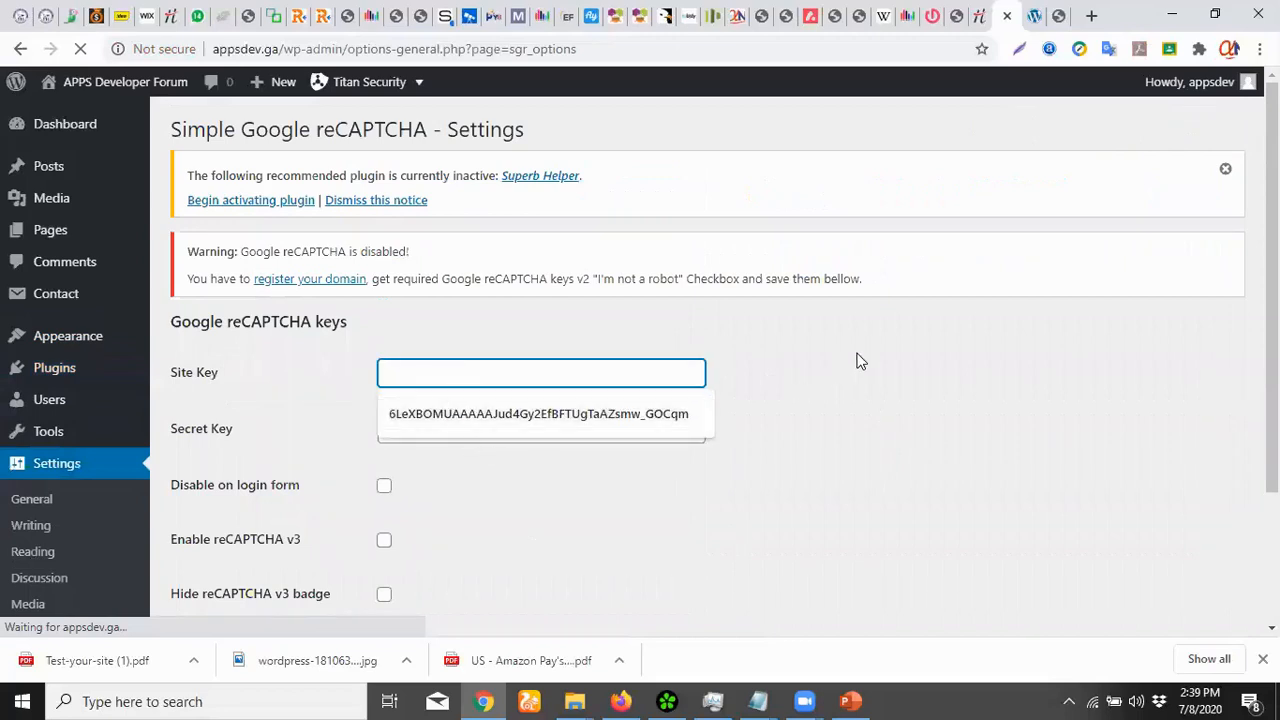
{"action": "left_click", "coordinate": [836, 430]}
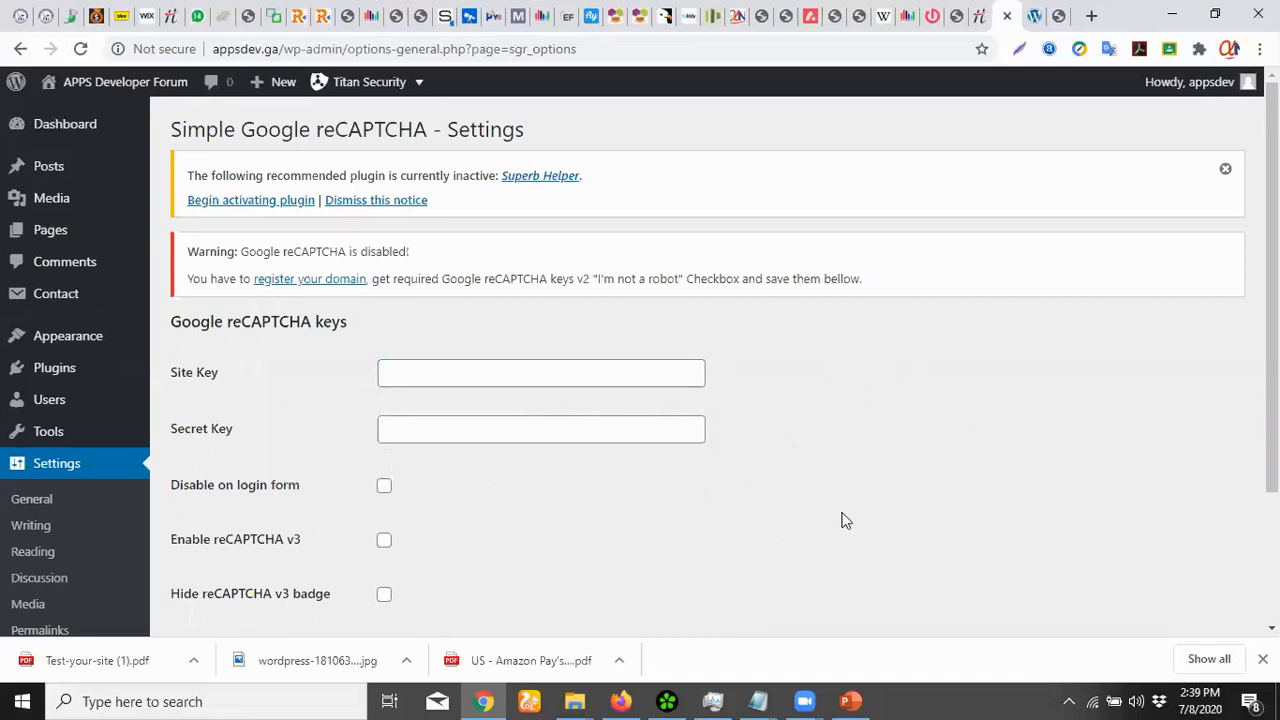
Begin activating Superb Helper from the notice, reaching the Install Required Plugins page
{"action": "scroll", "coordinate": [842, 513], "scroll_direction": "down", "scroll_amount": 3}
{"action": "scroll", "coordinate": [842, 513], "scroll_direction": "up", "scroll_amount": 2}
{"action": "scroll", "coordinate": [842, 520], "scroll_direction": "up", "scroll_amount": 1}
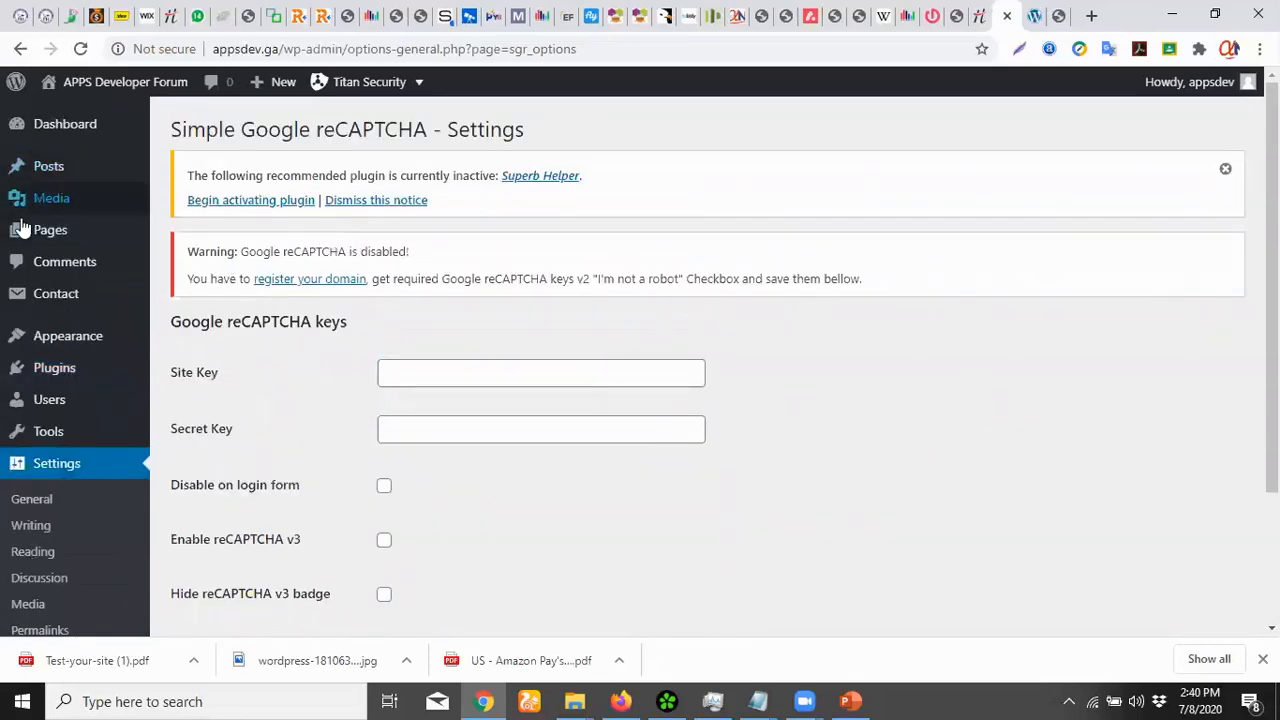
{"action": "scroll", "coordinate": [67, 368], "scroll_direction": "down", "scroll_amount": 2}
{"action": "scroll", "coordinate": [67, 368], "scroll_direction": "up", "scroll_amount": 2}
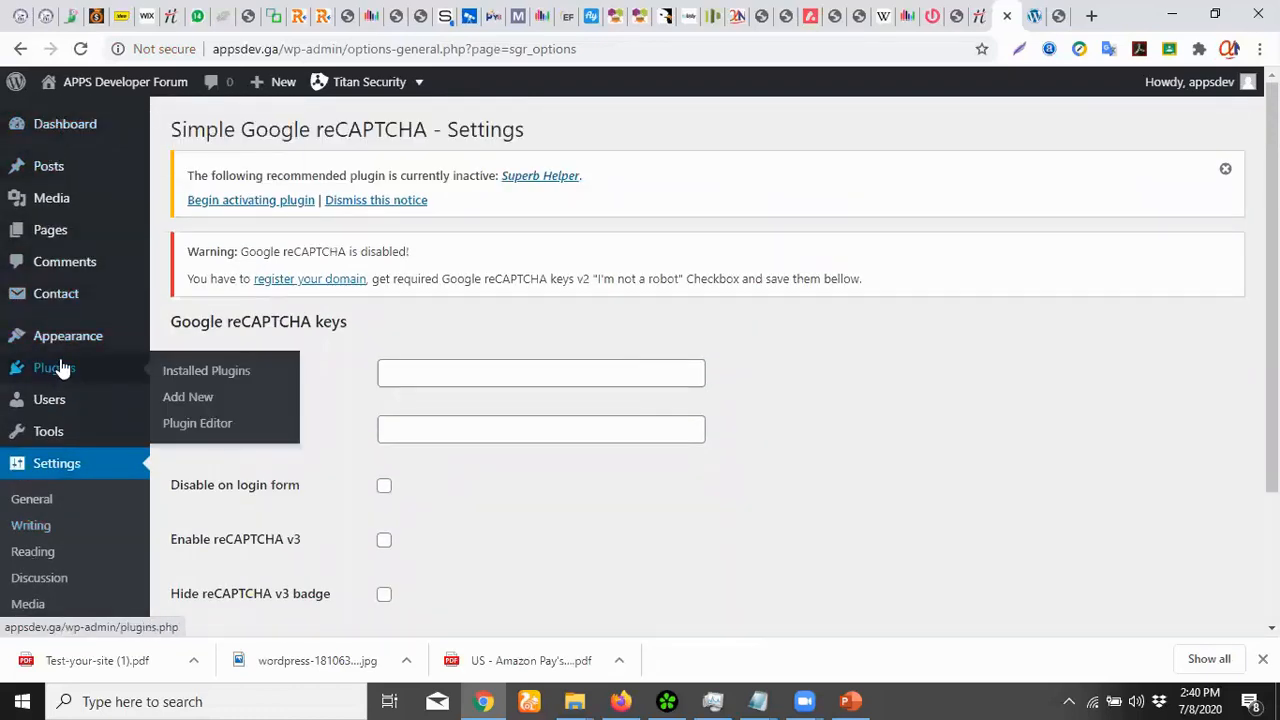
{"action": "left_click", "coordinate": [249, 203]}
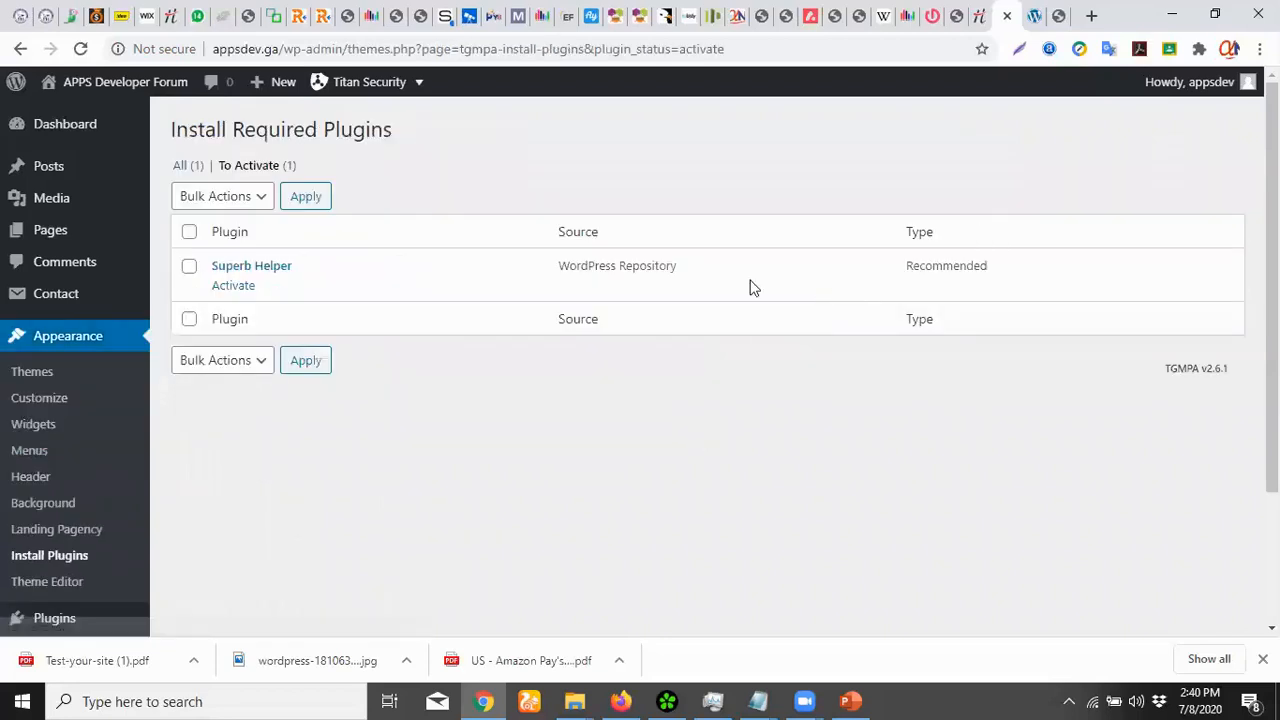
Select and activate Superb Helper in Install Required Plugins, then return to the Dashboard
{"action": "left_click", "coordinate": [188, 266]}
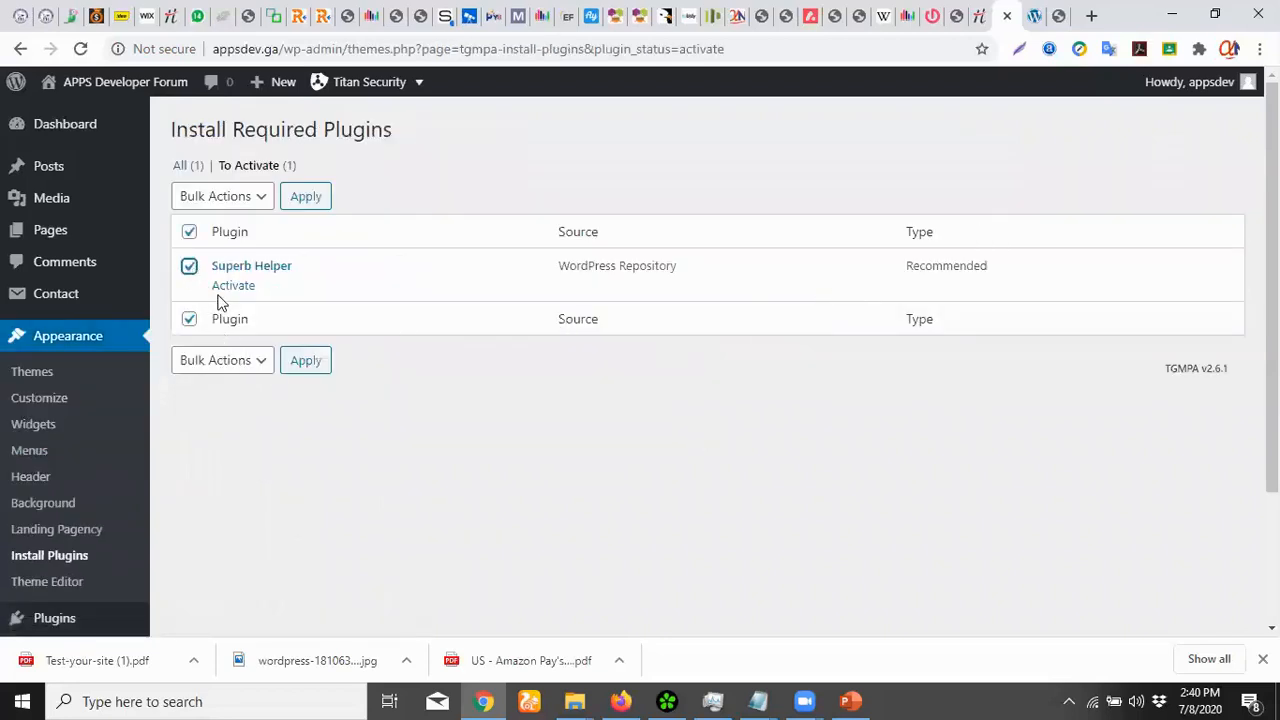
{"action": "left_click", "coordinate": [240, 286]}
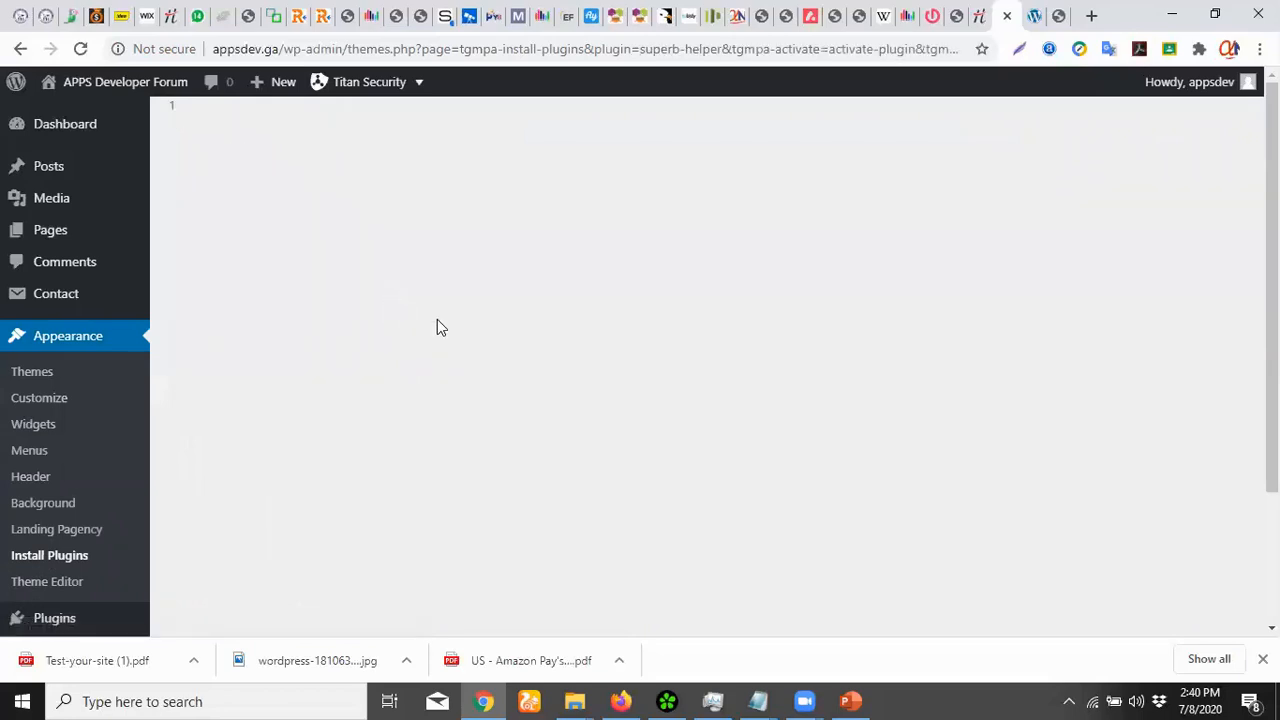
{"action": "scroll", "coordinate": [440, 343], "scroll_direction": "down", "scroll_amount": 3}
{"action": "scroll", "coordinate": [400, 355], "scroll_direction": "up", "scroll_amount": 3}
{"action": "scroll", "coordinate": [529, 346], "scroll_direction": "down", "scroll_amount": 3}
{"action": "scroll", "coordinate": [529, 346], "scroll_direction": "up", "scroll_amount": 3}
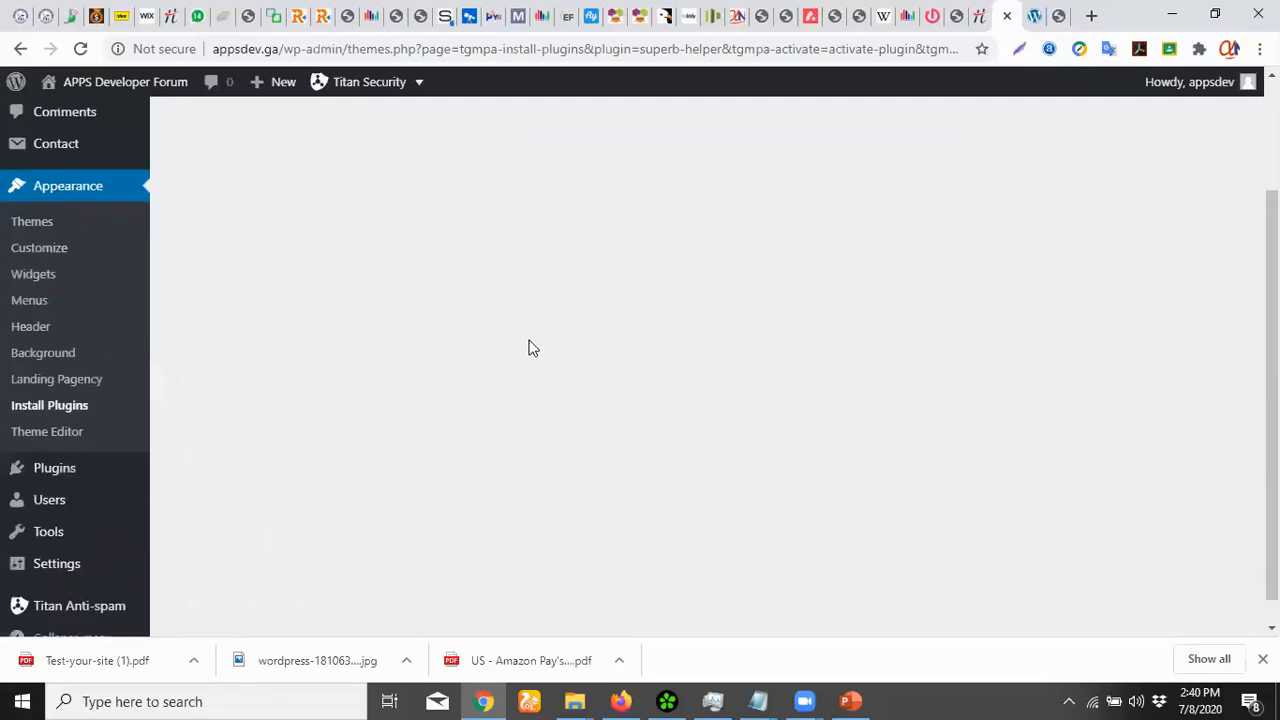
{"action": "left_click_drag", "start_coordinate": [1272, 300], "coordinate": [1272, 430]}
{"action": "scroll", "coordinate": [1037, 274], "scroll_direction": "up", "scroll_amount": 2}
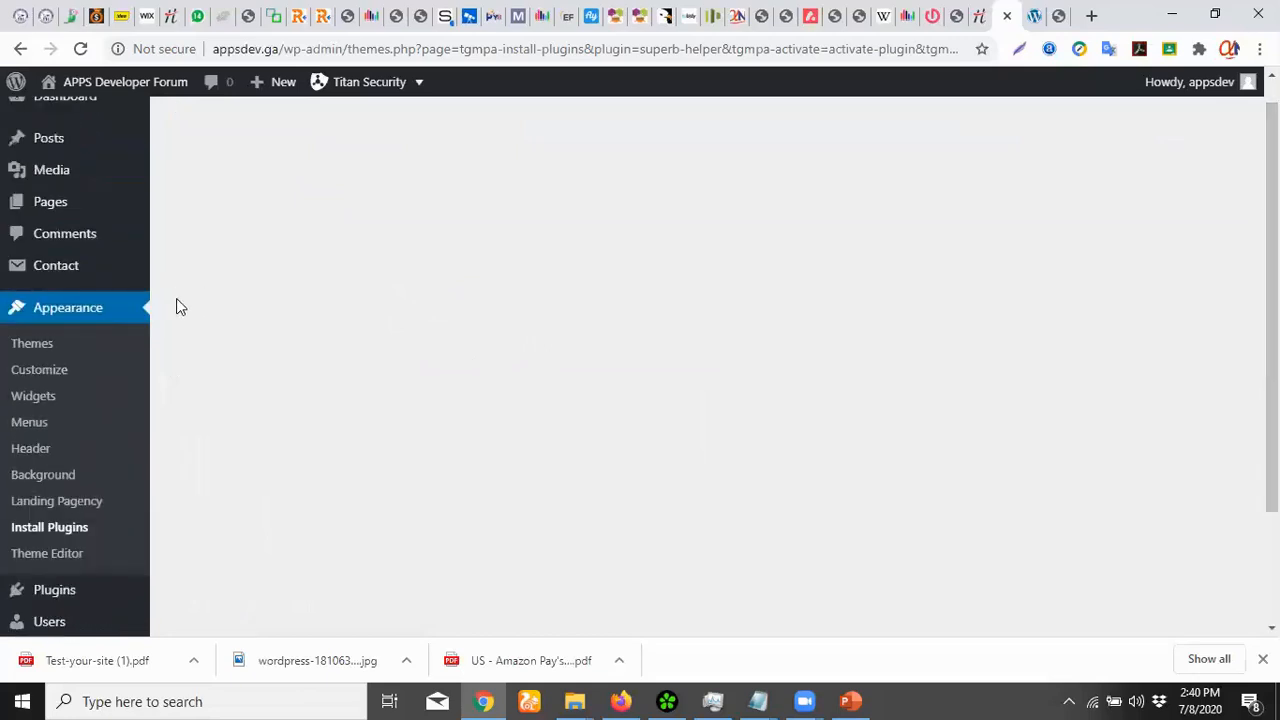
{"action": "scroll", "coordinate": [52, 176], "scroll_direction": "up", "scroll_amount": 1}
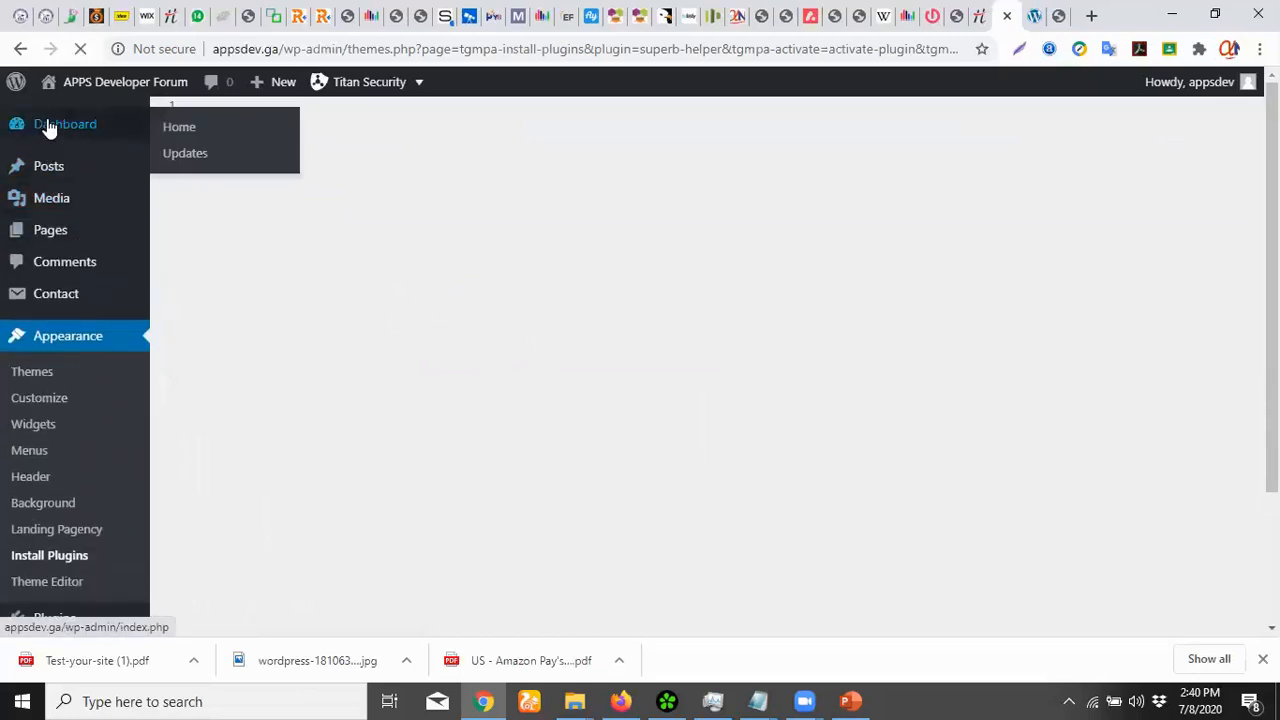
{"action": "left_click", "coordinate": [46, 126]}
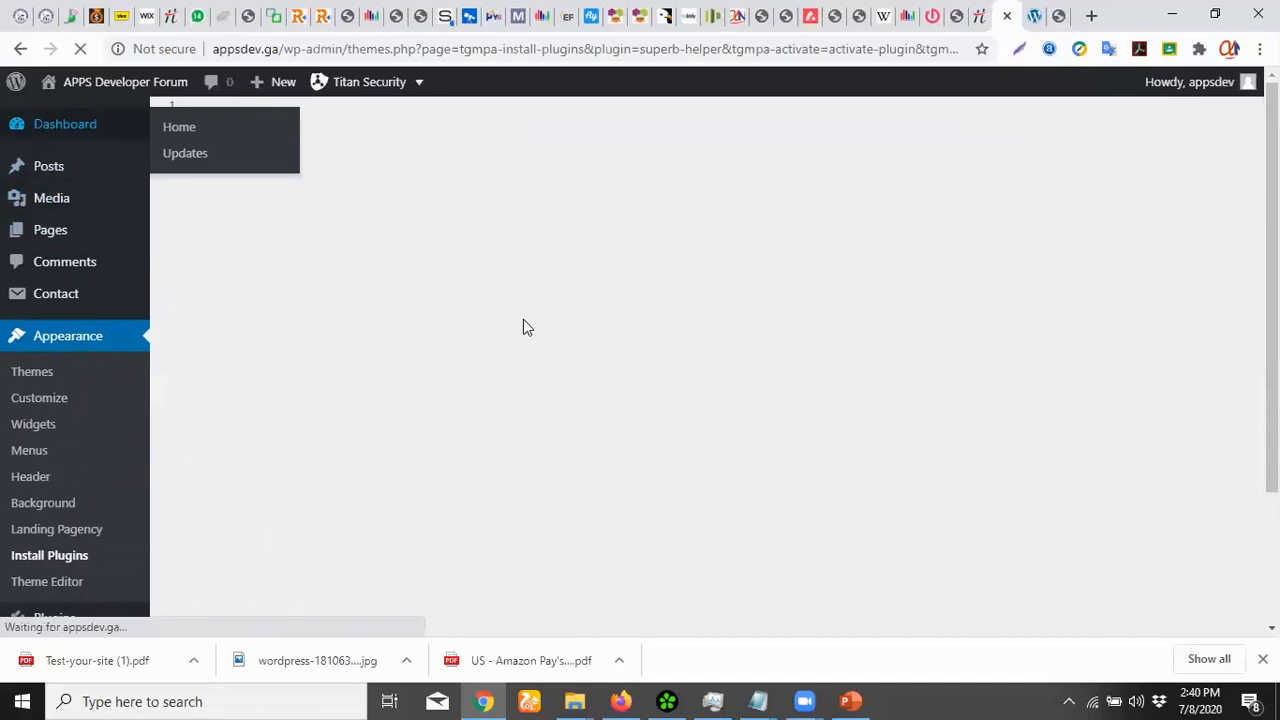
Dismiss the Welcome to WordPress panel on the Dashboard
{"action": "scroll", "coordinate": [478, 293], "scroll_direction": "down", "scroll_amount": 1}
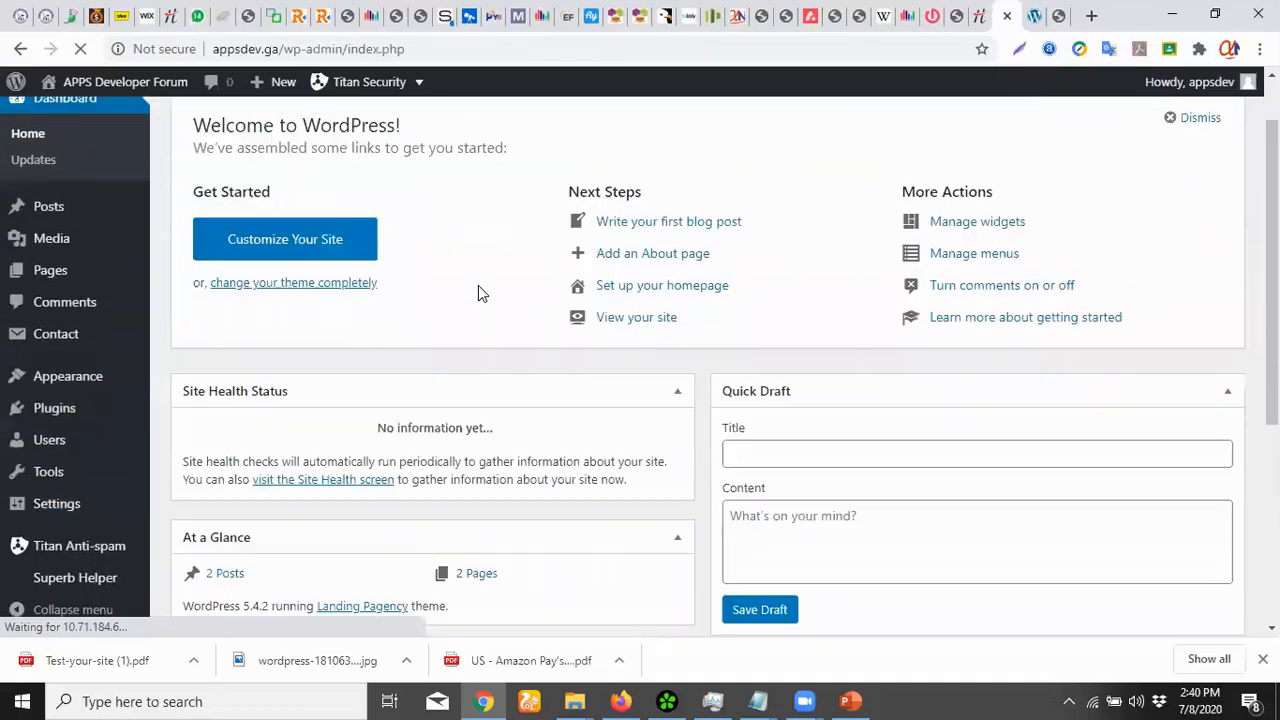
{"action": "scroll", "coordinate": [478, 290], "scroll_direction": "down", "scroll_amount": 1}
{"action": "scroll", "coordinate": [480, 337], "scroll_direction": "down", "scroll_amount": 3}
{"action": "scroll", "coordinate": [474, 343], "scroll_direction": "up", "scroll_amount": 4}
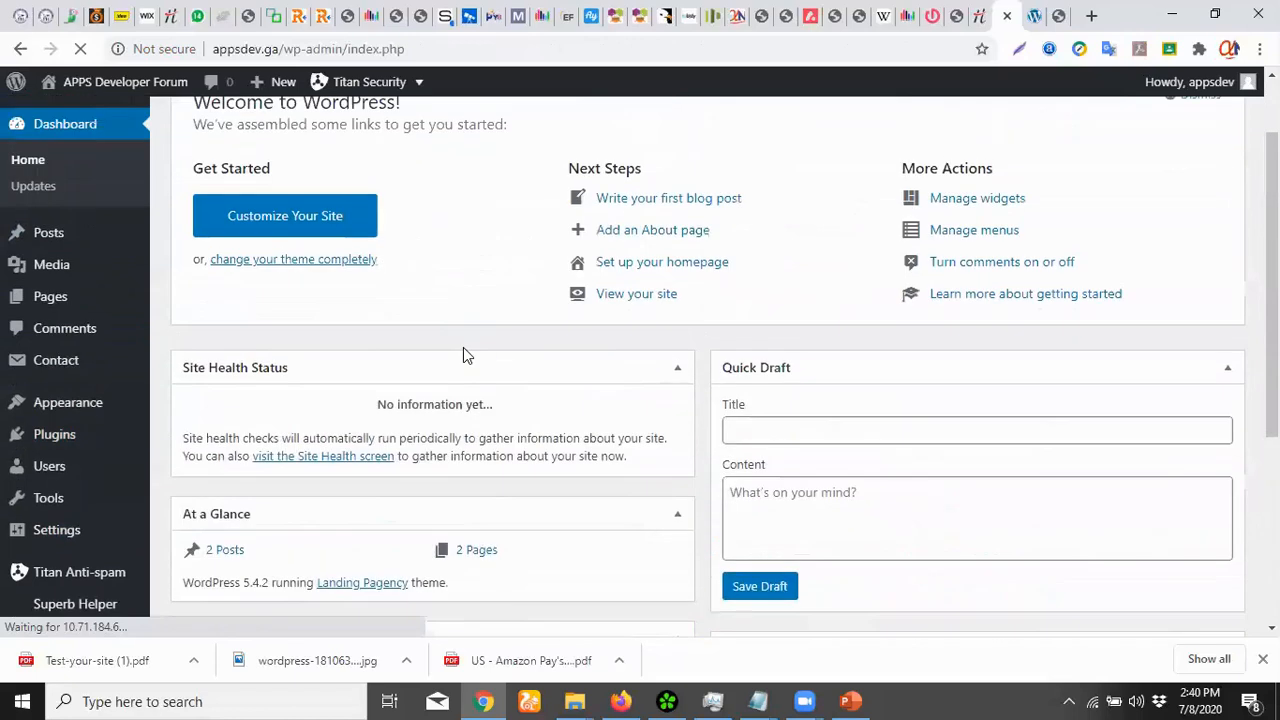
{"action": "scroll", "coordinate": [470, 345], "scroll_direction": "up", "scroll_amount": 1}
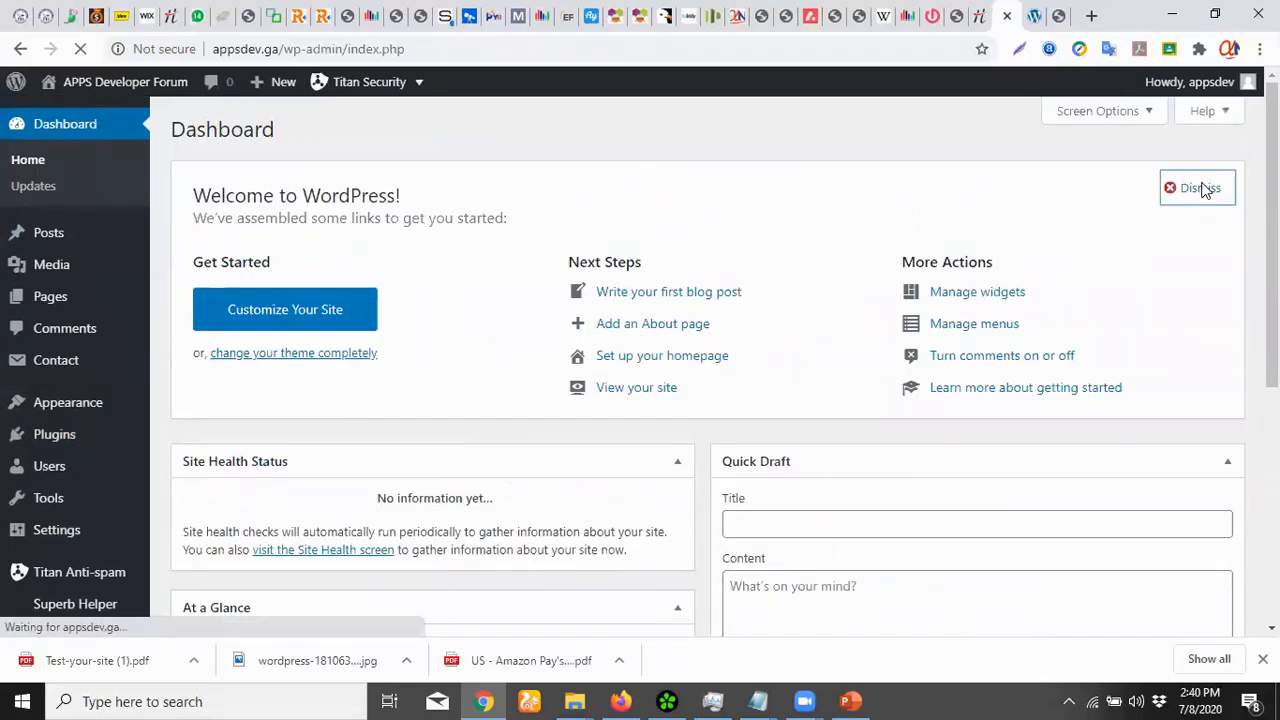
{"action": "left_click", "coordinate": [1200, 188]}
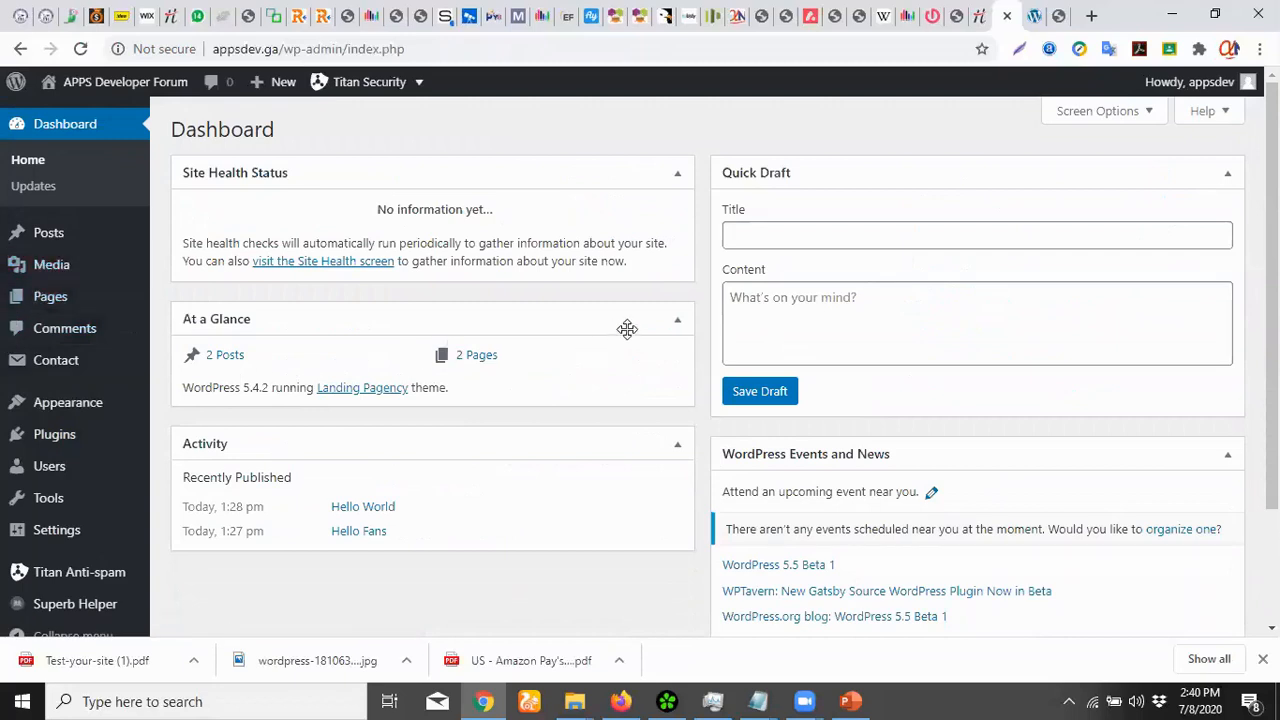
{"action": "scroll", "coordinate": [627, 329], "scroll_direction": "down", "scroll_amount": 2}
{"action": "scroll", "coordinate": [700, 340], "scroll_direction": "up", "scroll_amount": 2}
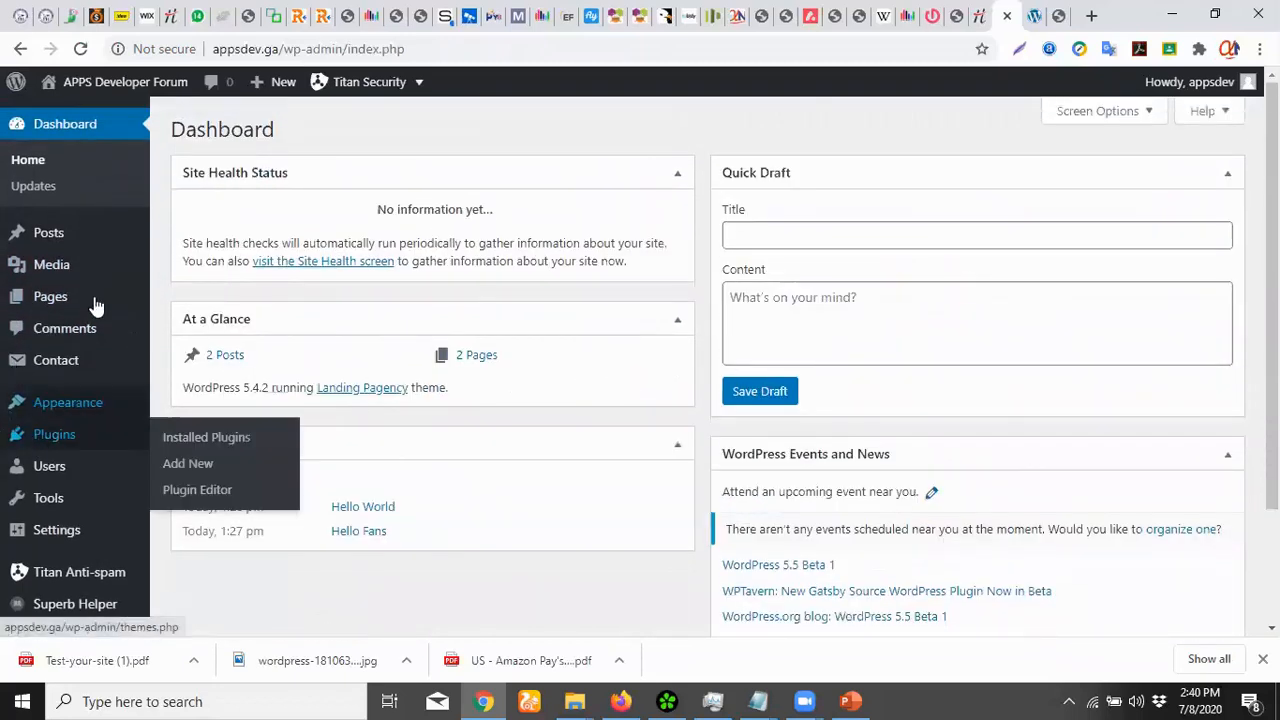
{"action": "mouse_move", "coordinate": [114, 82]}
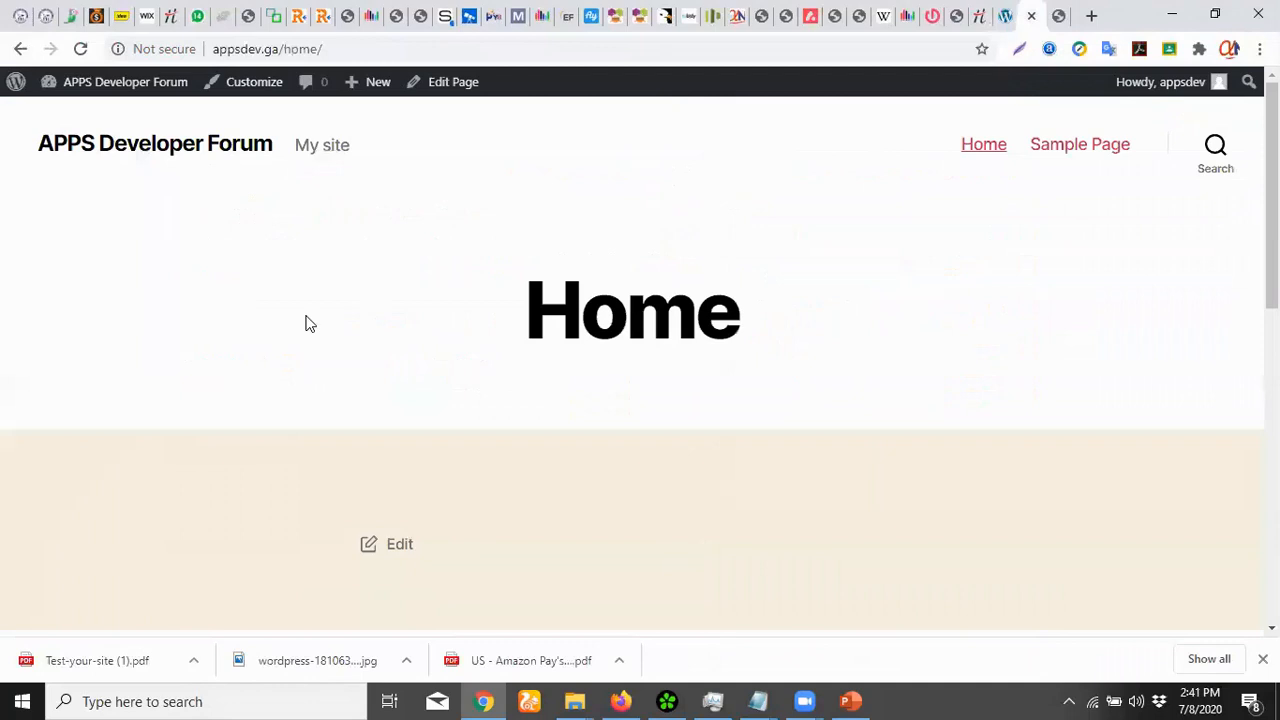
{"action": "left_click", "coordinate": [80, 48]}
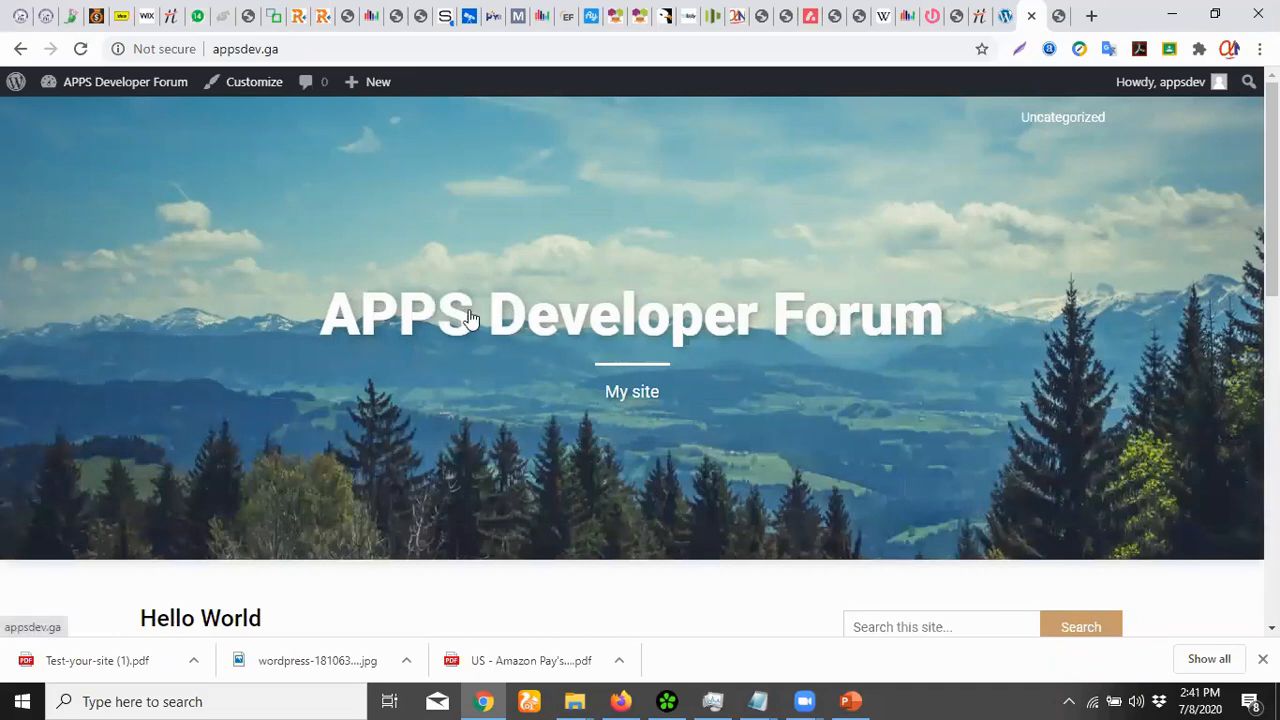
{"action": "scroll", "coordinate": [474, 320], "scroll_direction": "down", "scroll_amount": 9}
{"action": "scroll", "coordinate": [477, 323], "scroll_direction": "up", "scroll_amount": 6}
{"action": "scroll", "coordinate": [477, 320], "scroll_direction": "up", "scroll_amount": 3}
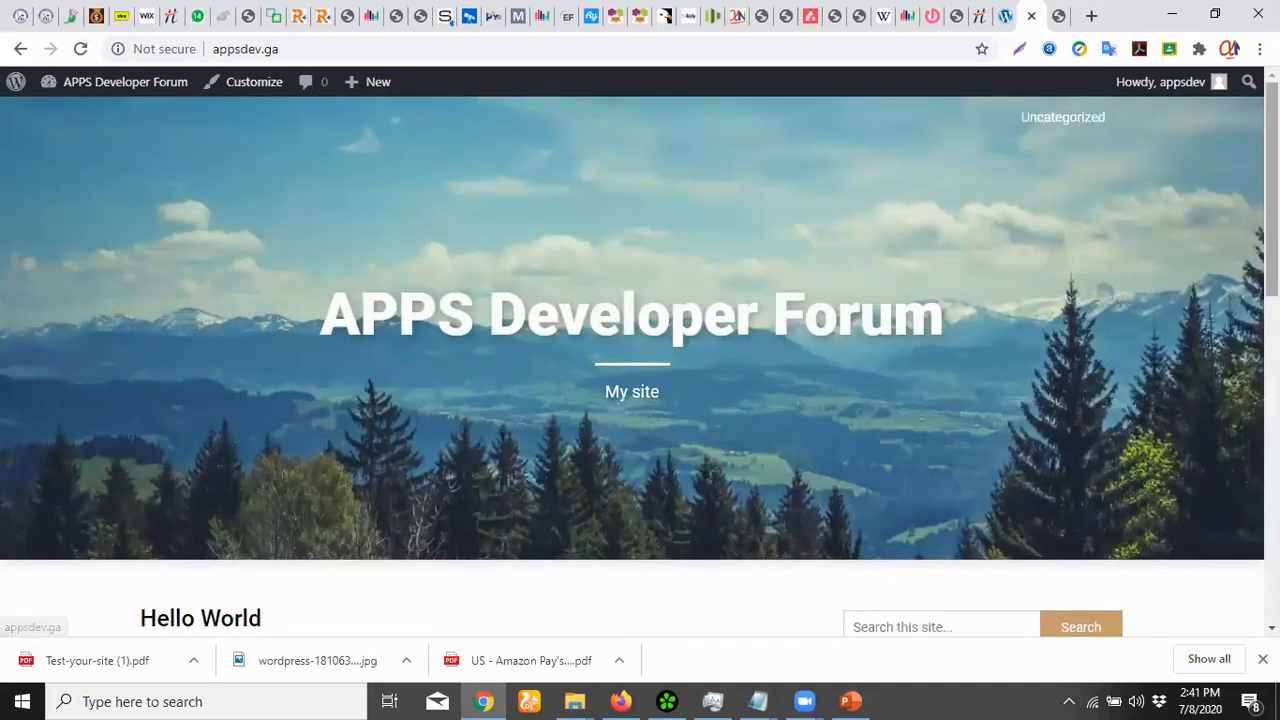
{"action": "scroll", "coordinate": [640, 330], "scroll_direction": "down", "scroll_amount": 8}
{"action": "scroll", "coordinate": [640, 330], "scroll_direction": "up", "scroll_amount": 7}
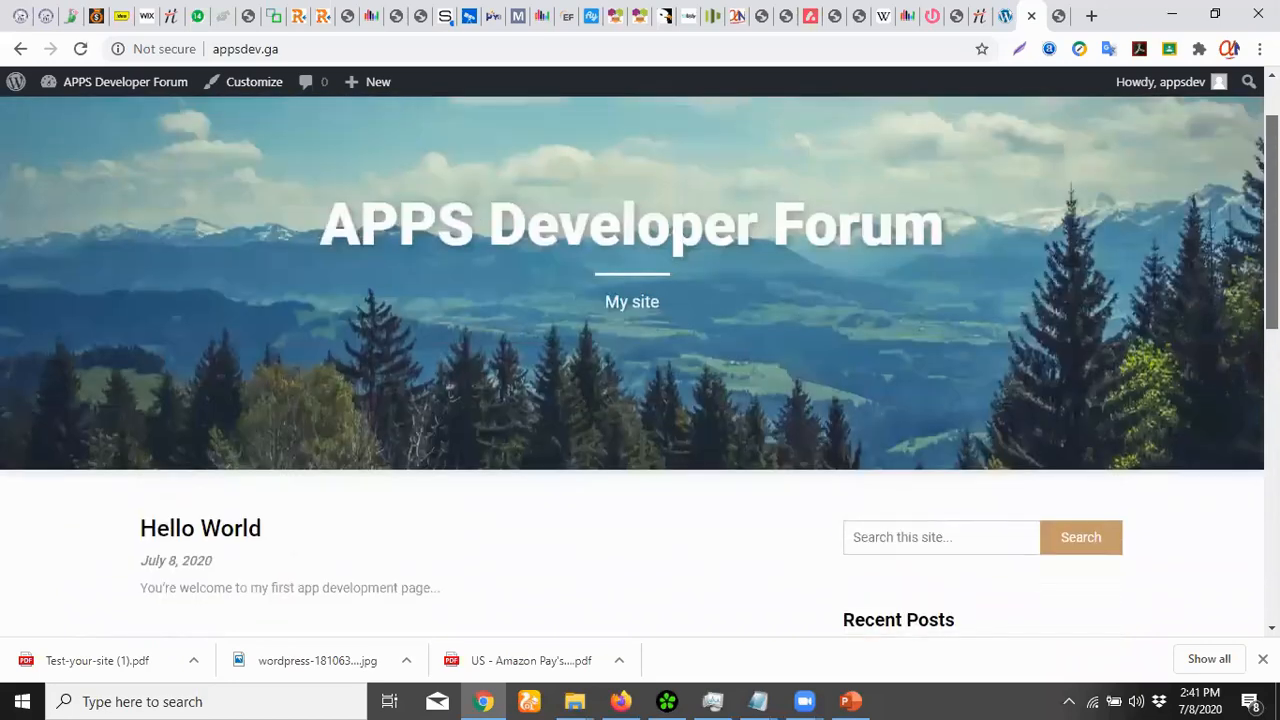
{"action": "scroll", "coordinate": [270, 353], "scroll_direction": "up", "scroll_amount": 1}
{"action": "scroll", "coordinate": [600, 395], "scroll_direction": "down", "scroll_amount": 4}
{"action": "scroll", "coordinate": [680, 398], "scroll_direction": "down", "scroll_amount": 5}
{"action": "scroll", "coordinate": [757, 403], "scroll_direction": "up", "scroll_amount": 8}
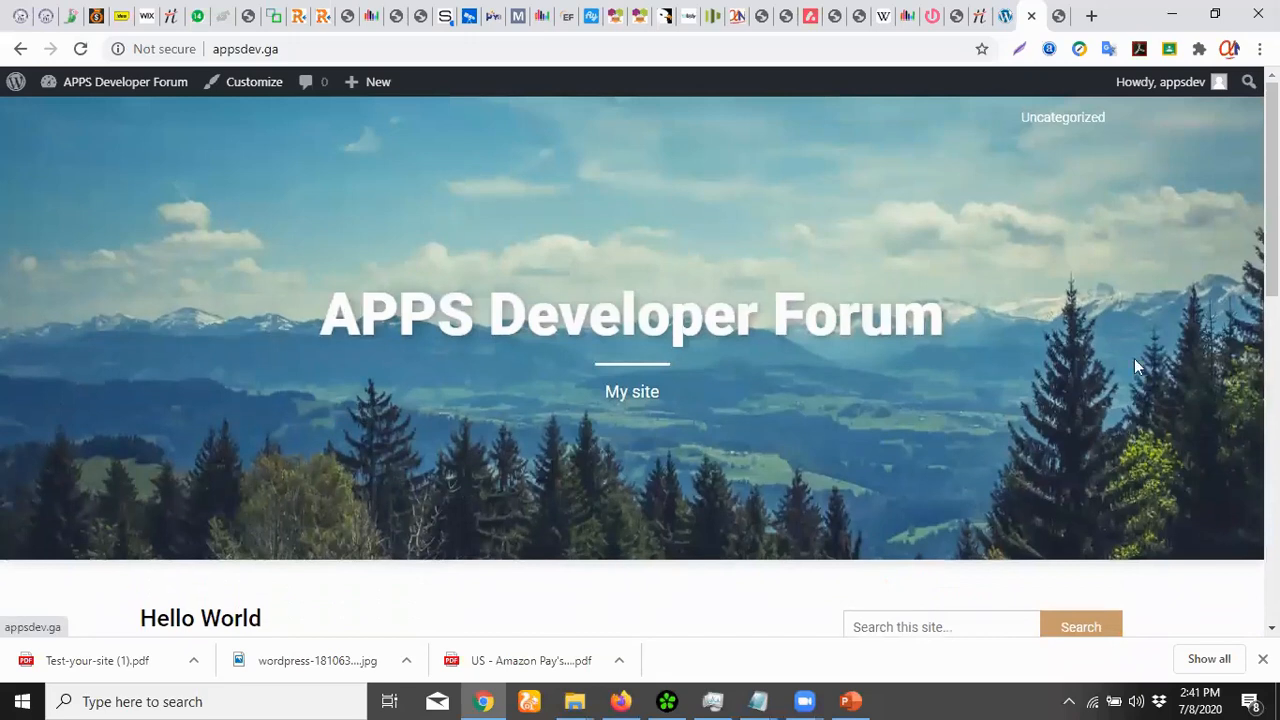
{"action": "scroll", "coordinate": [1135, 360], "scroll_direction": "down", "scroll_amount": 6}
{"action": "scroll", "coordinate": [1135, 360], "scroll_direction": "up", "scroll_amount": 6}
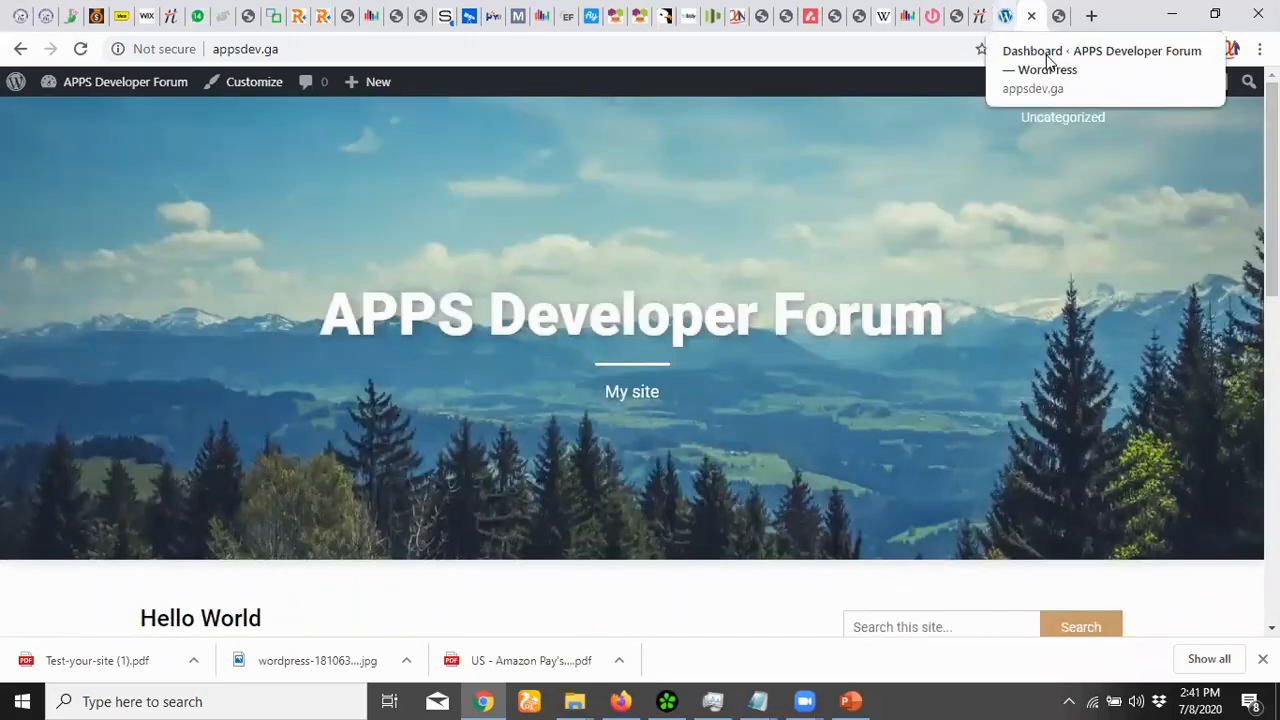
In Reading Settings, make Home the static homepage, leave posts page unset, and save
{"action": "left_click", "coordinate": [1012, 15]}
{"action": "scroll", "coordinate": [14, 440], "scroll_direction": "down", "scroll_amount": 2}
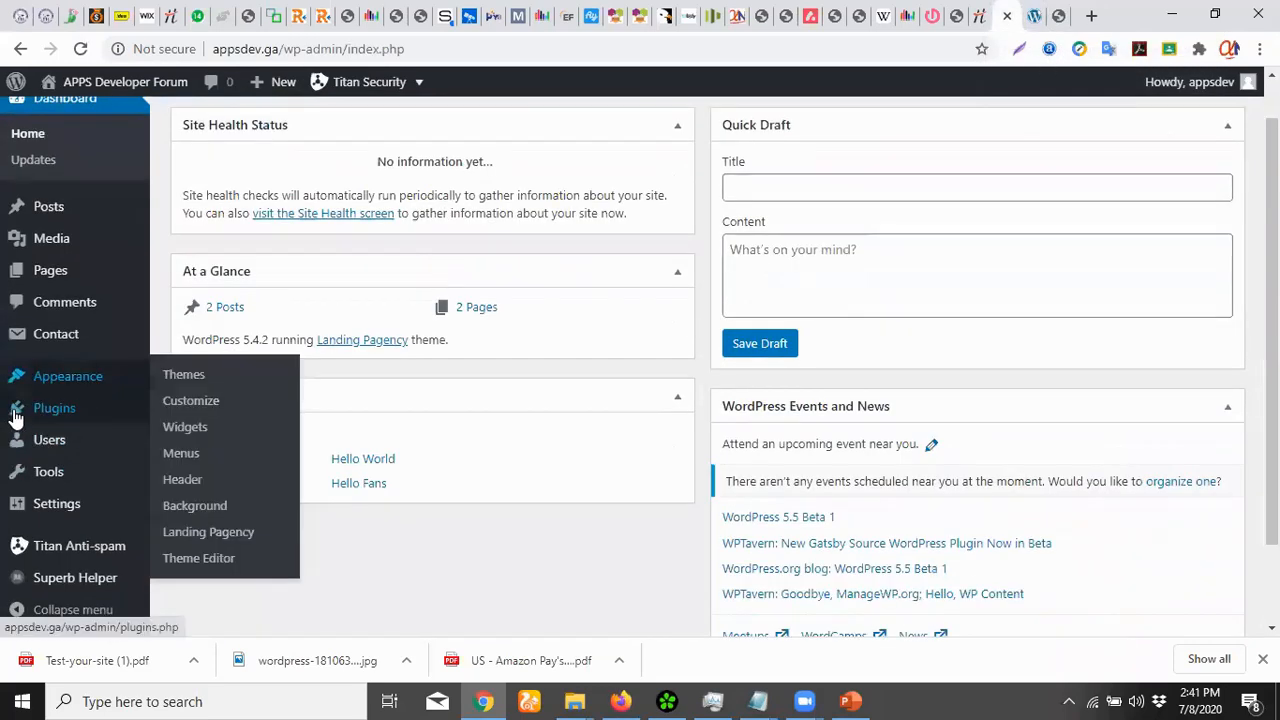
{"action": "mouse_move", "coordinate": [91, 511]}
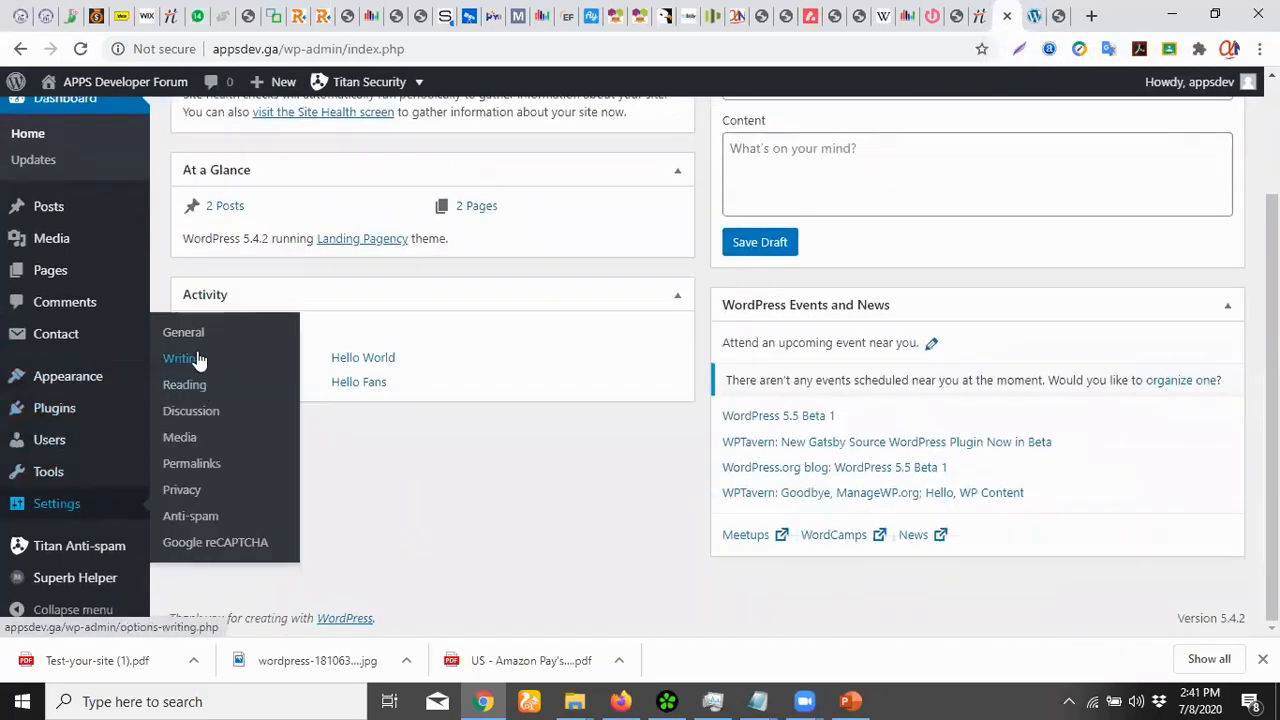
{"action": "left_click", "coordinate": [190, 390]}
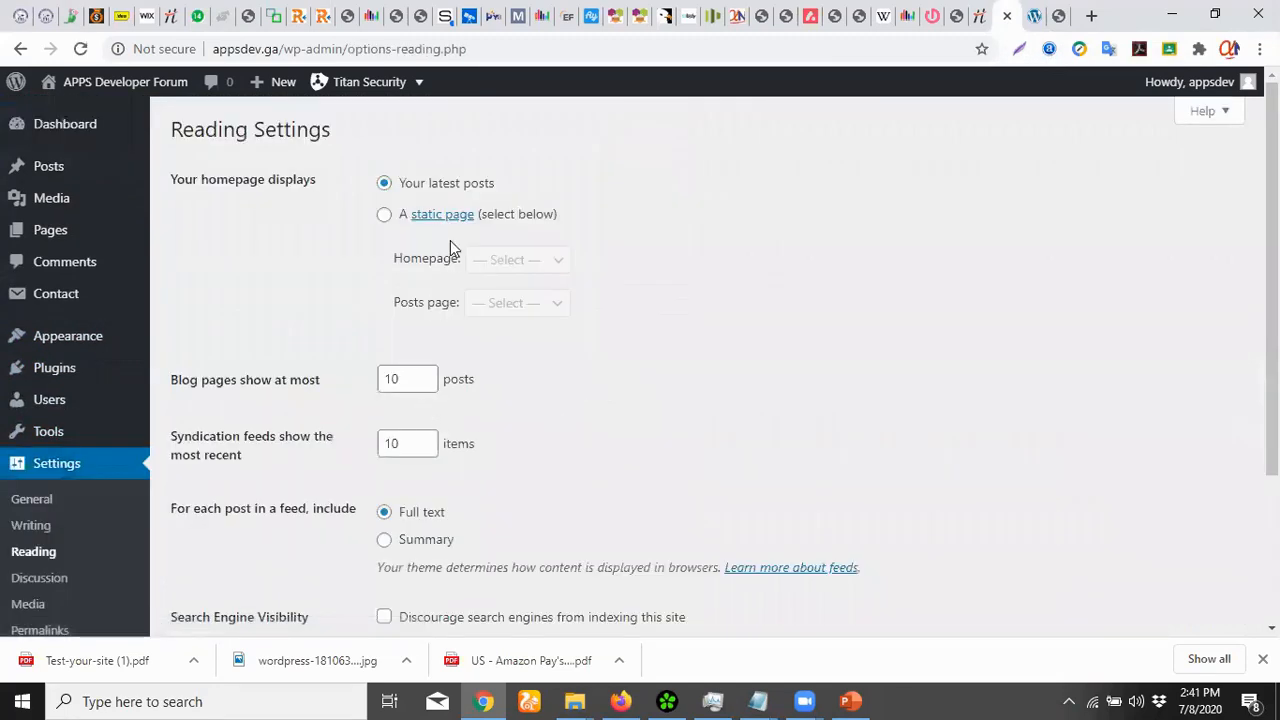
{"action": "left_click", "coordinate": [383, 216]}
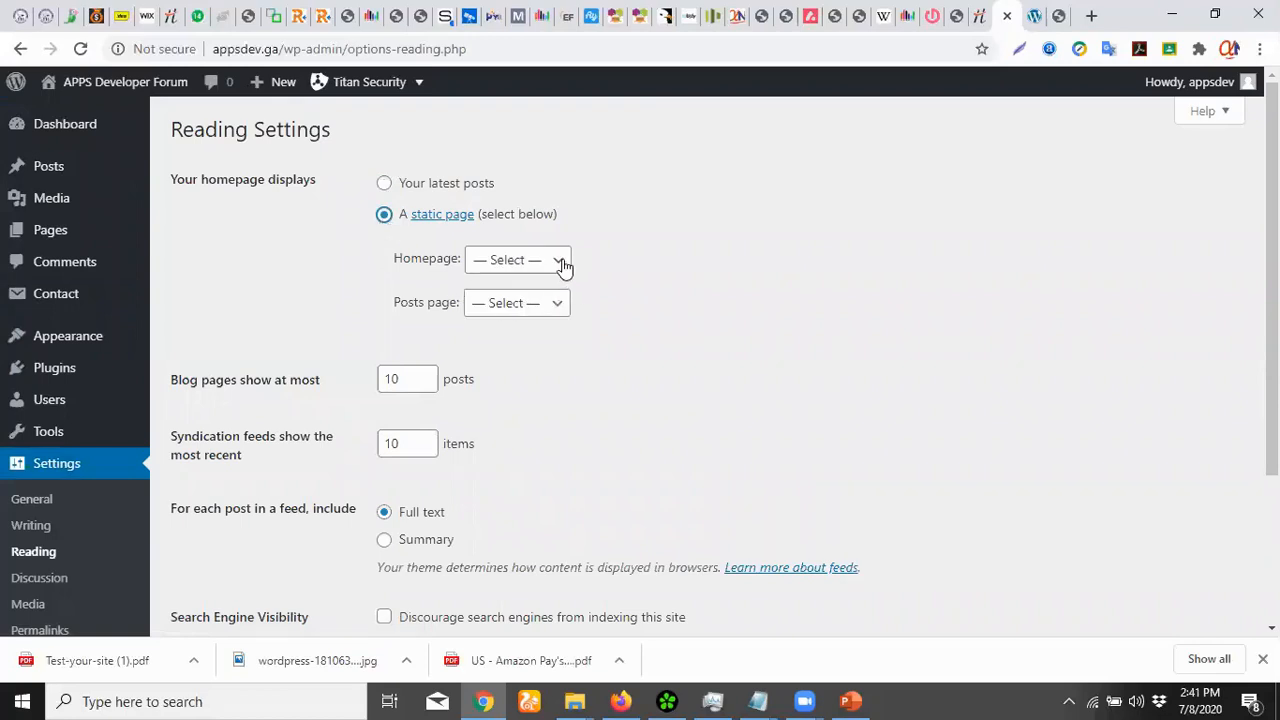
{"action": "left_click", "coordinate": [560, 264]}
{"action": "left_click", "coordinate": [530, 322]}
{"action": "left_click", "coordinate": [559, 304]}
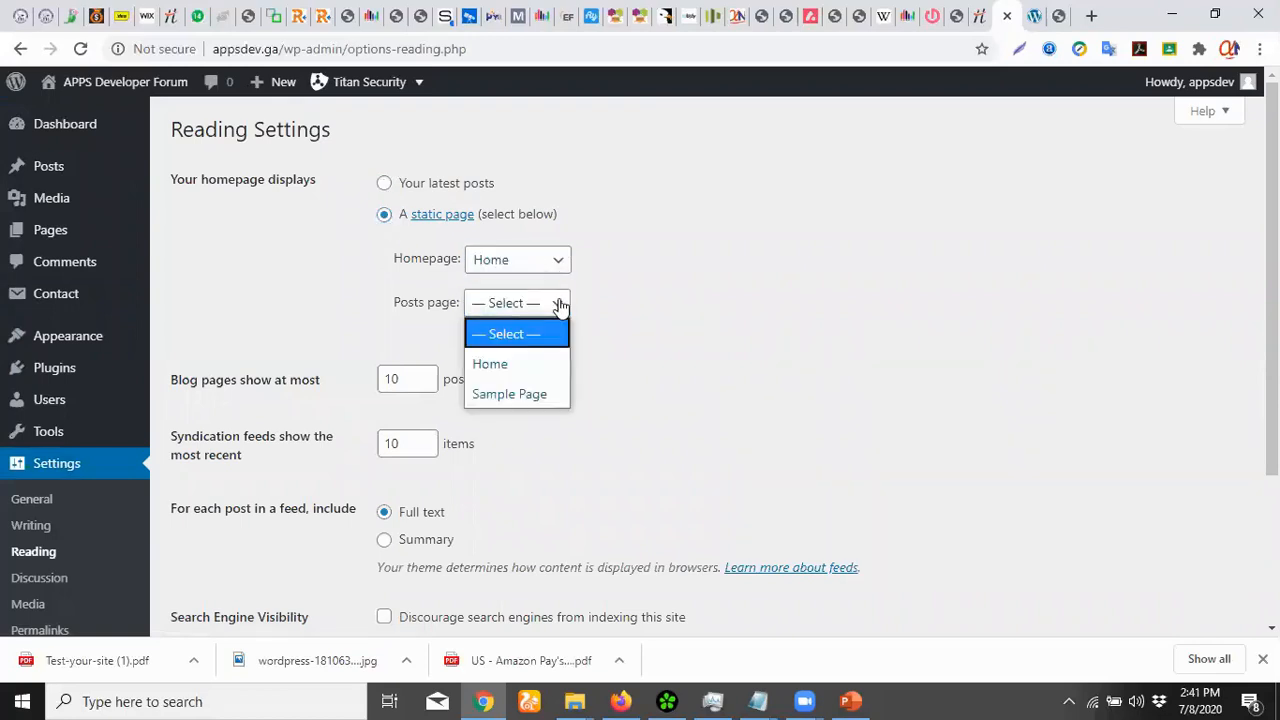
{"action": "left_click", "coordinate": [559, 304]}
{"action": "scroll", "coordinate": [420, 480], "scroll_direction": "down", "scroll_amount": 3}
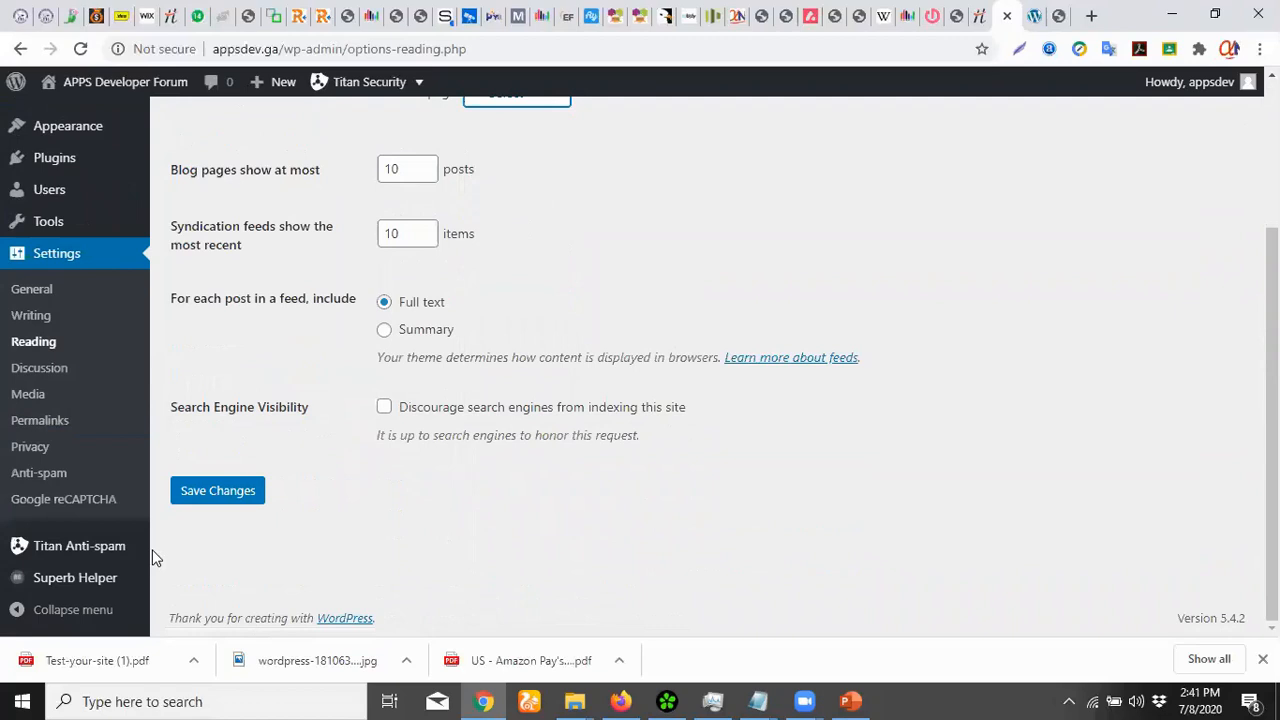
{"action": "left_click", "coordinate": [219, 500]}
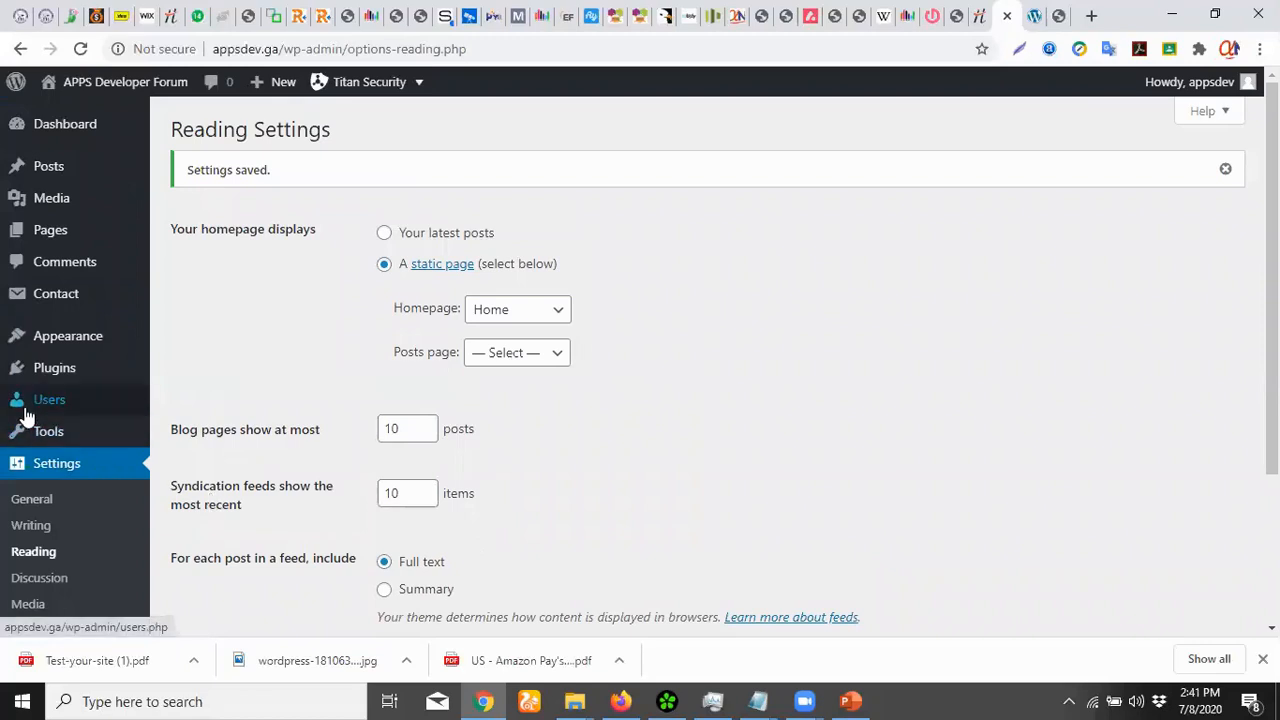
{"action": "mouse_move", "coordinate": [57, 235]}
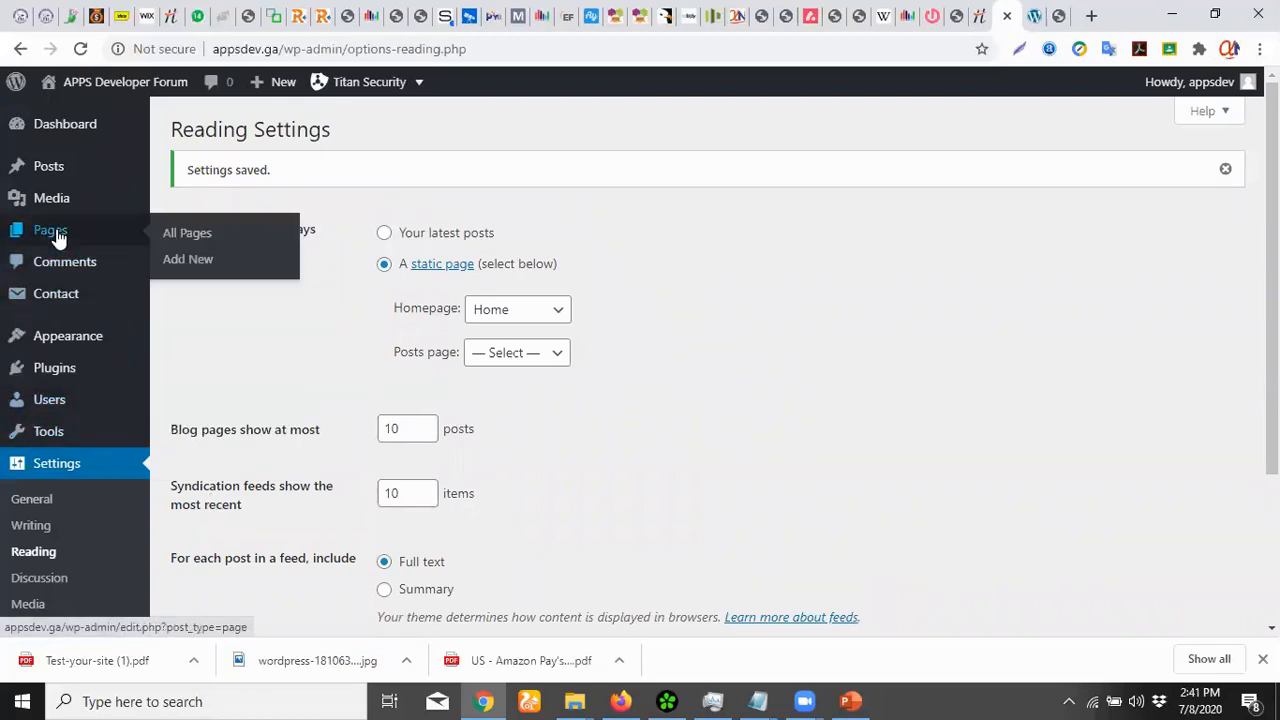
Create and publish an empty page titled 'Blog' at appsdev.ga/blog/
{"action": "left_click", "coordinate": [187, 266]}
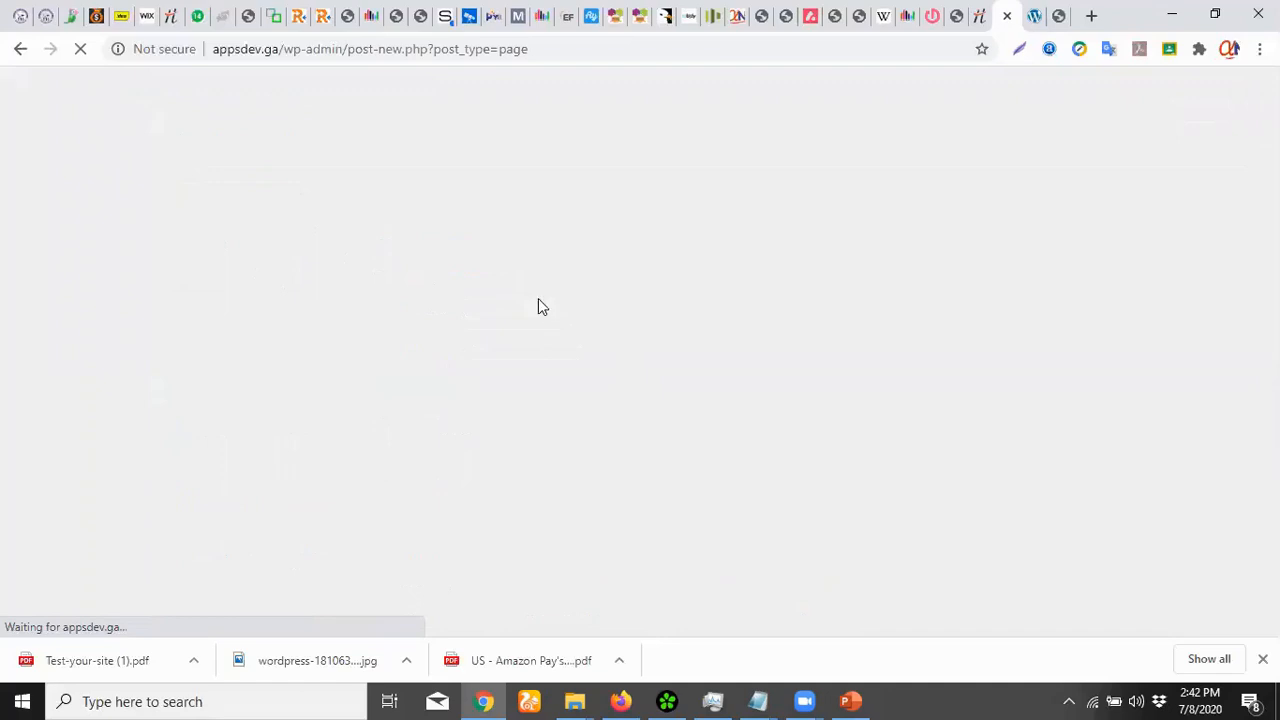
{"action": "type", "text": "New"}
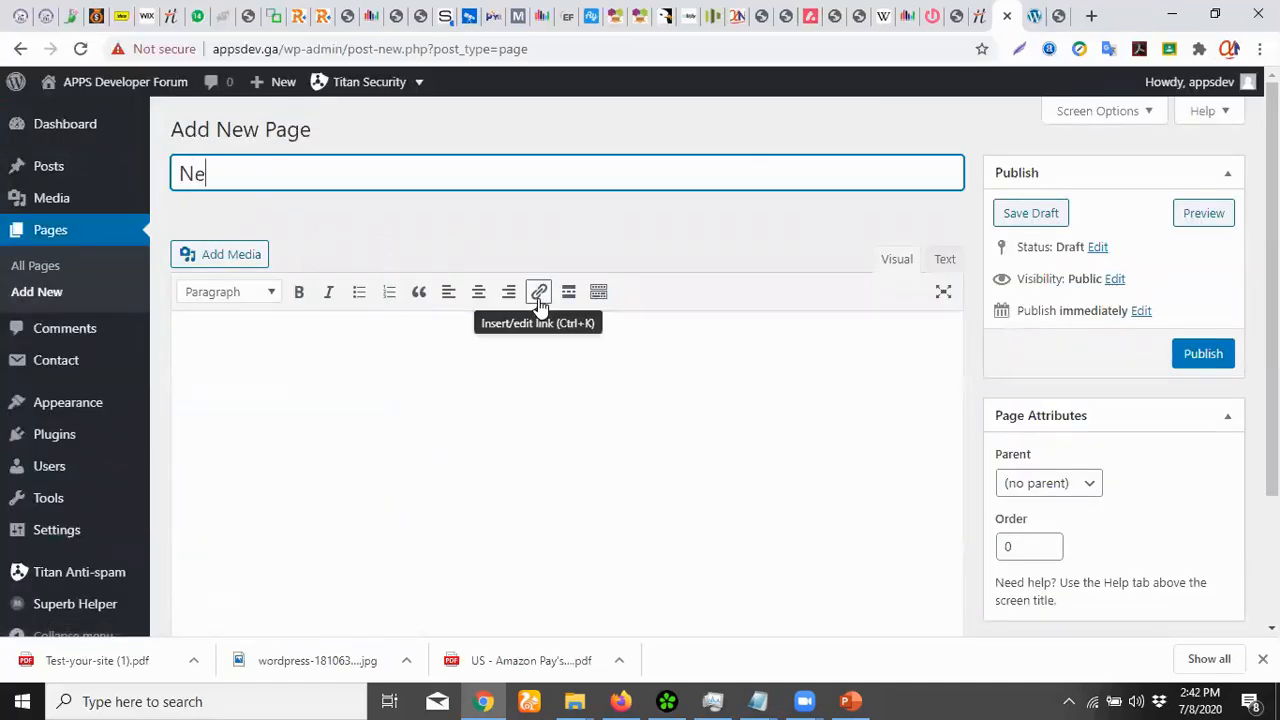
{"action": "key", "text": "BackSpace"}
{"action": "key", "text": "BackSpace"}
{"action": "key", "text": "BackSpace"}
{"action": "type", "text": "Bog"}
{"action": "key", "text": "BackSpace"}
{"action": "key", "text": "BackSpace"}
{"action": "type", "text": "log"}
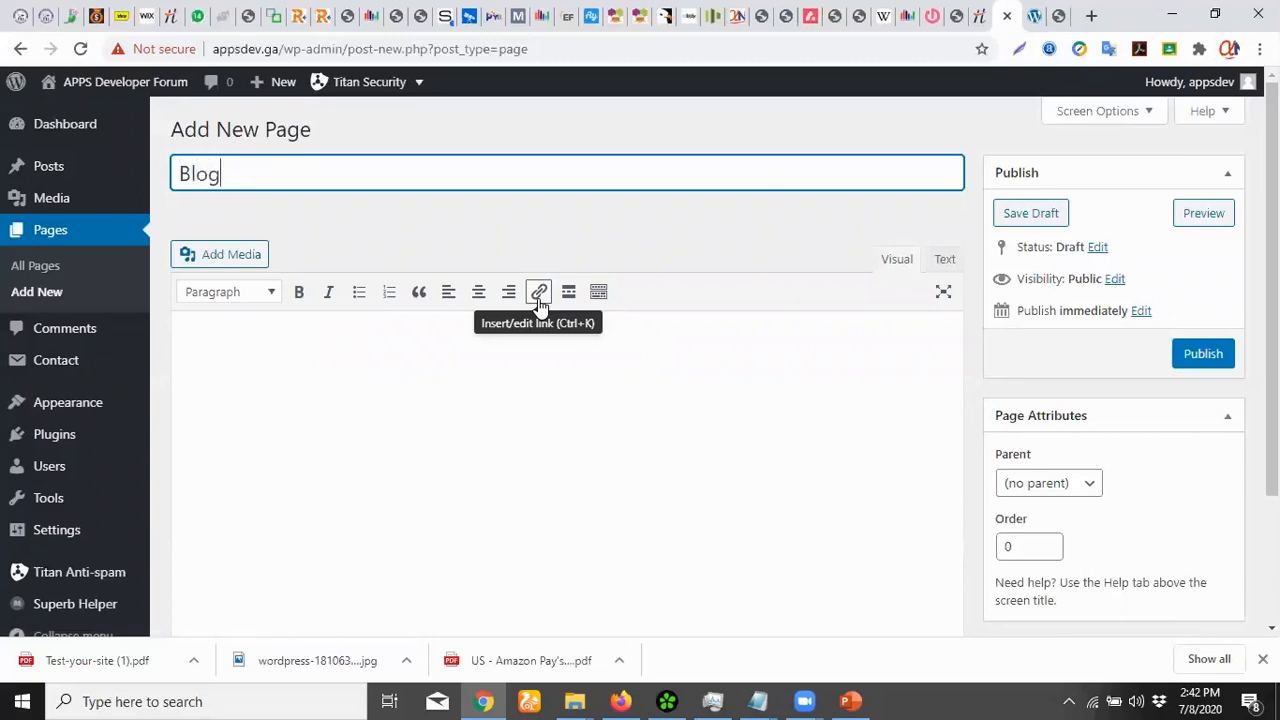
{"action": "left_click", "coordinate": [1199, 361]}
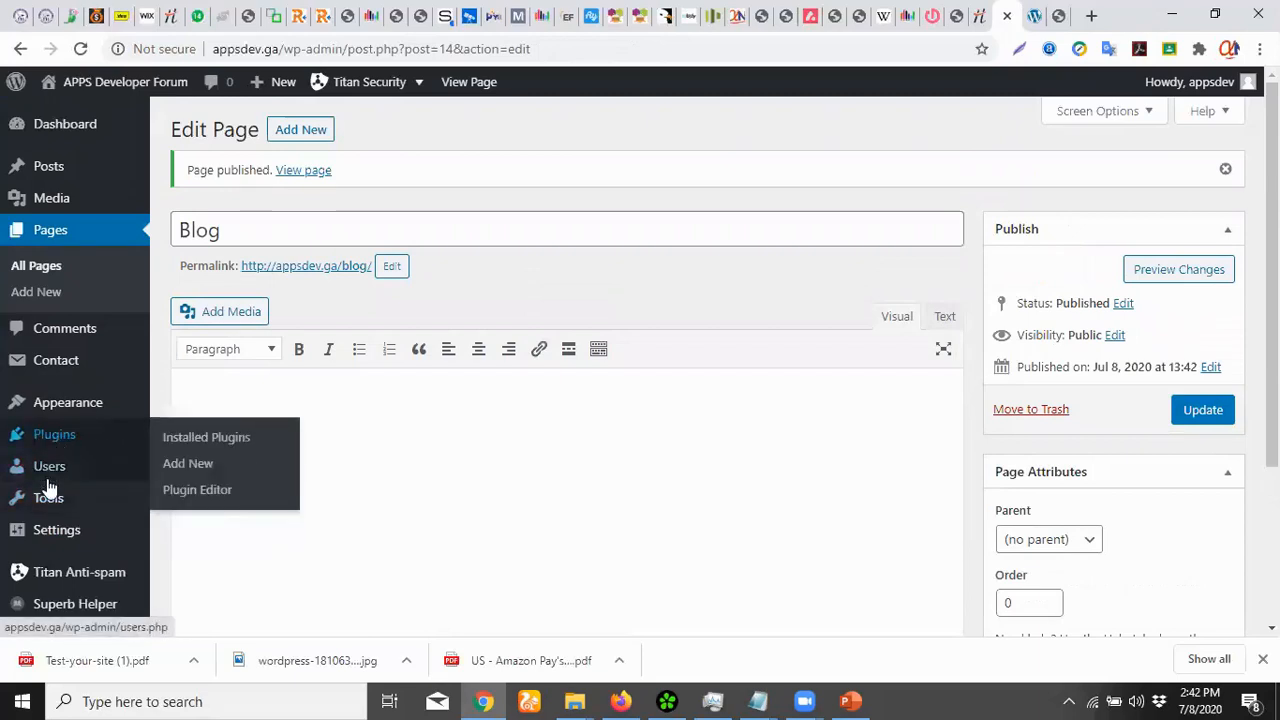
{"action": "scroll", "coordinate": [46, 510], "scroll_direction": "down", "scroll_amount": 1}
{"action": "mouse_move", "coordinate": [46, 523]}
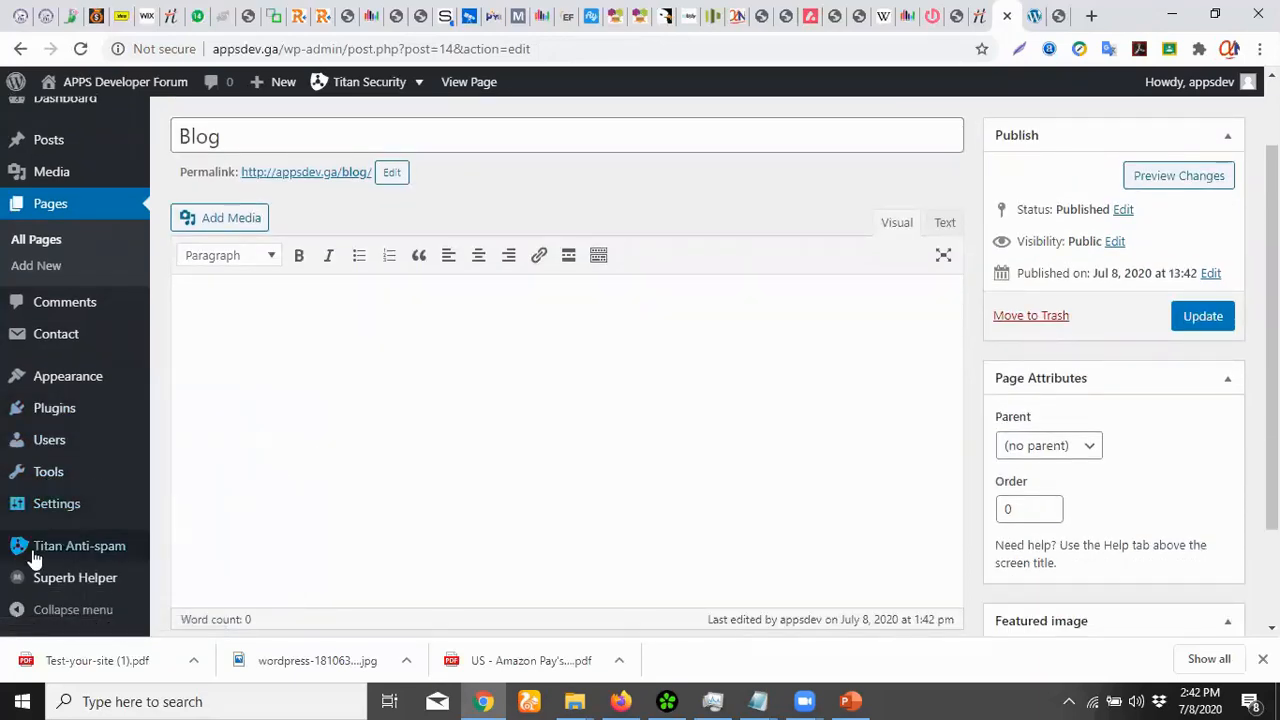
Set Blog as the posts page in Reading Settings, save, and bring the live site forward
{"action": "left_click", "coordinate": [184, 426]}
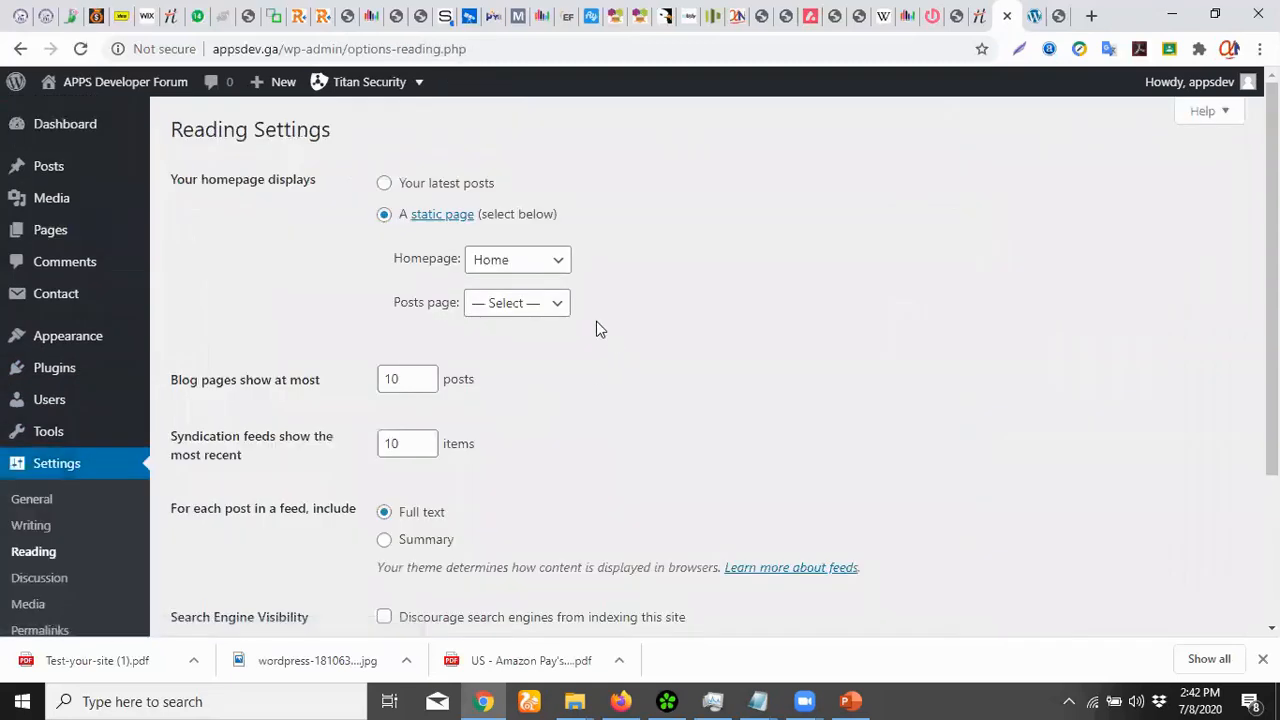
{"action": "left_click", "coordinate": [551, 305]}
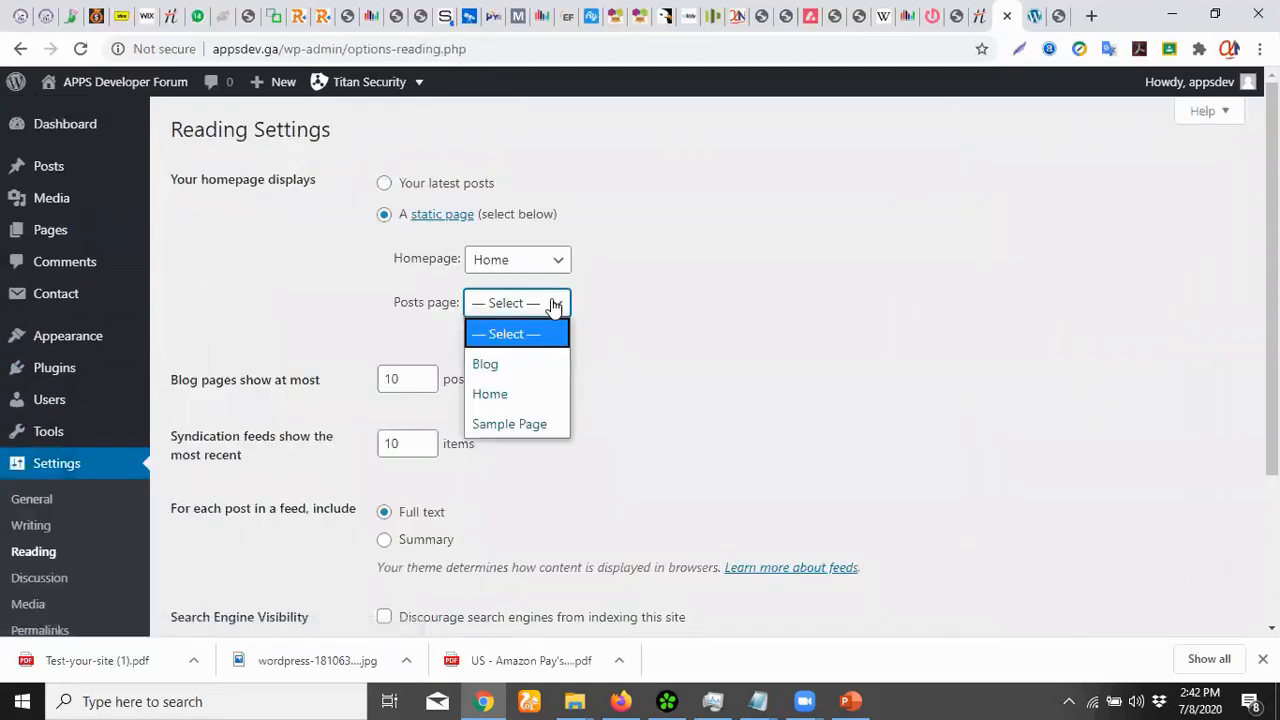
{"action": "left_click", "coordinate": [525, 363]}
{"action": "scroll", "coordinate": [980, 382], "scroll_direction": "down", "scroll_amount": 1}
{"action": "scroll", "coordinate": [980, 382], "scroll_direction": "down", "scroll_amount": 2}
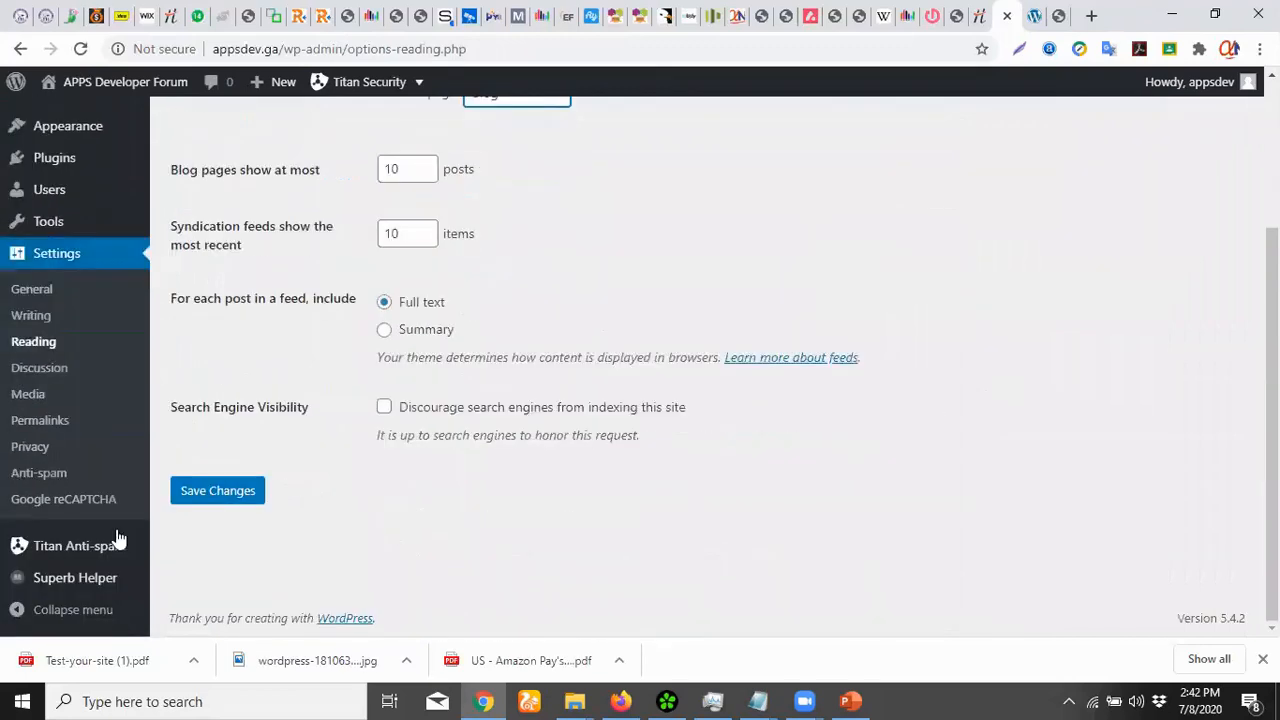
{"action": "left_click", "coordinate": [238, 491]}
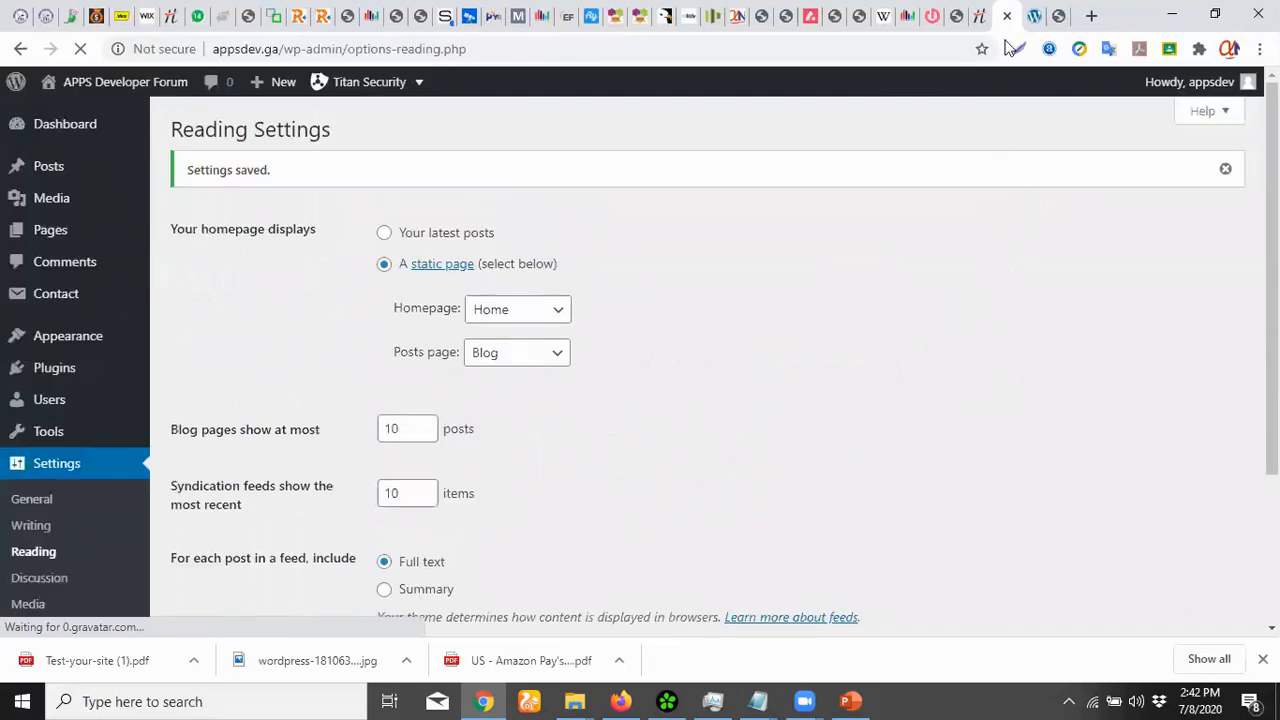
{"action": "left_click", "coordinate": [1030, 15]}
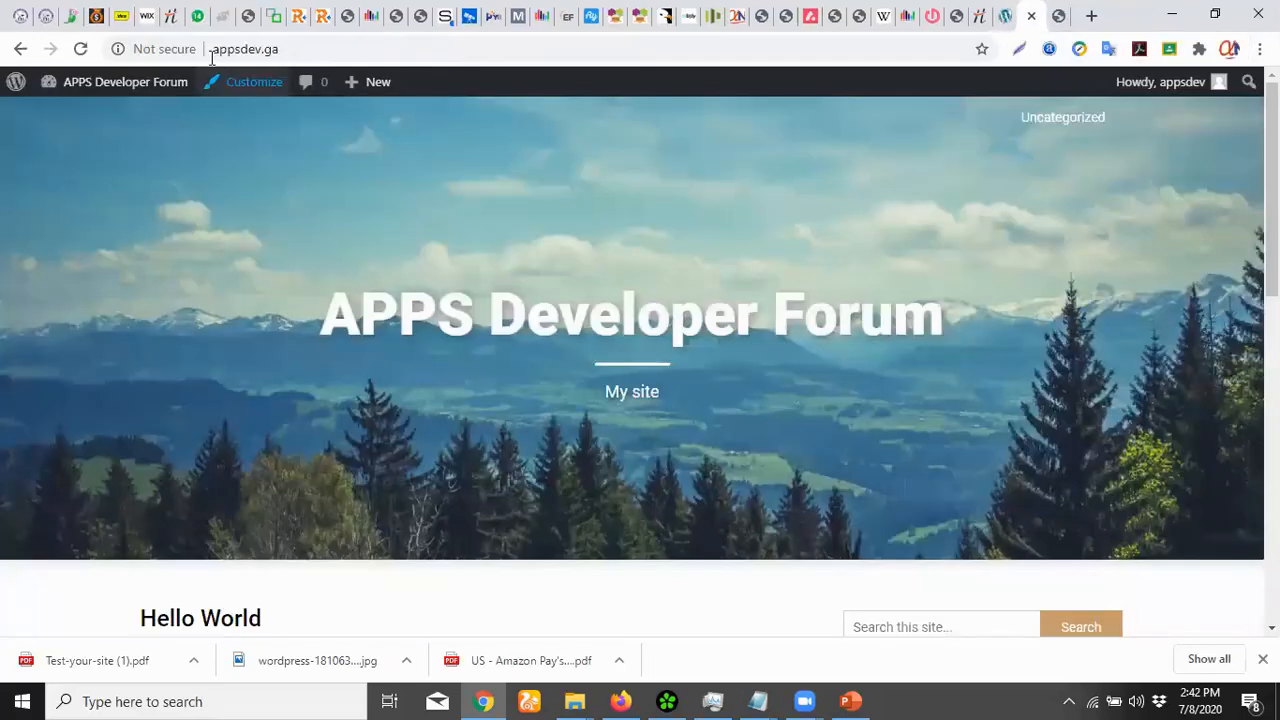
Reload the live site to confirm Home is the front page, then return to Reading Settings
{"action": "left_click", "coordinate": [82, 50]}
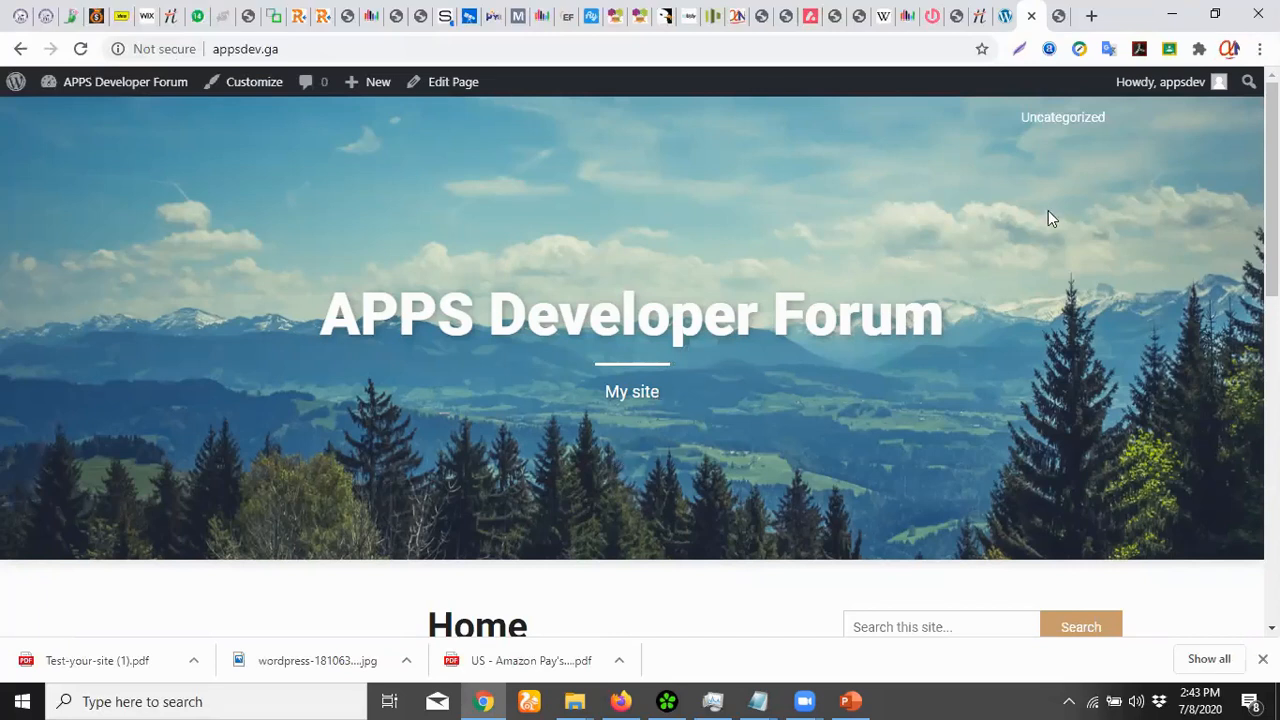
{"action": "left_click_drag", "start_coordinate": [1272, 184], "coordinate": [1272, 215]}
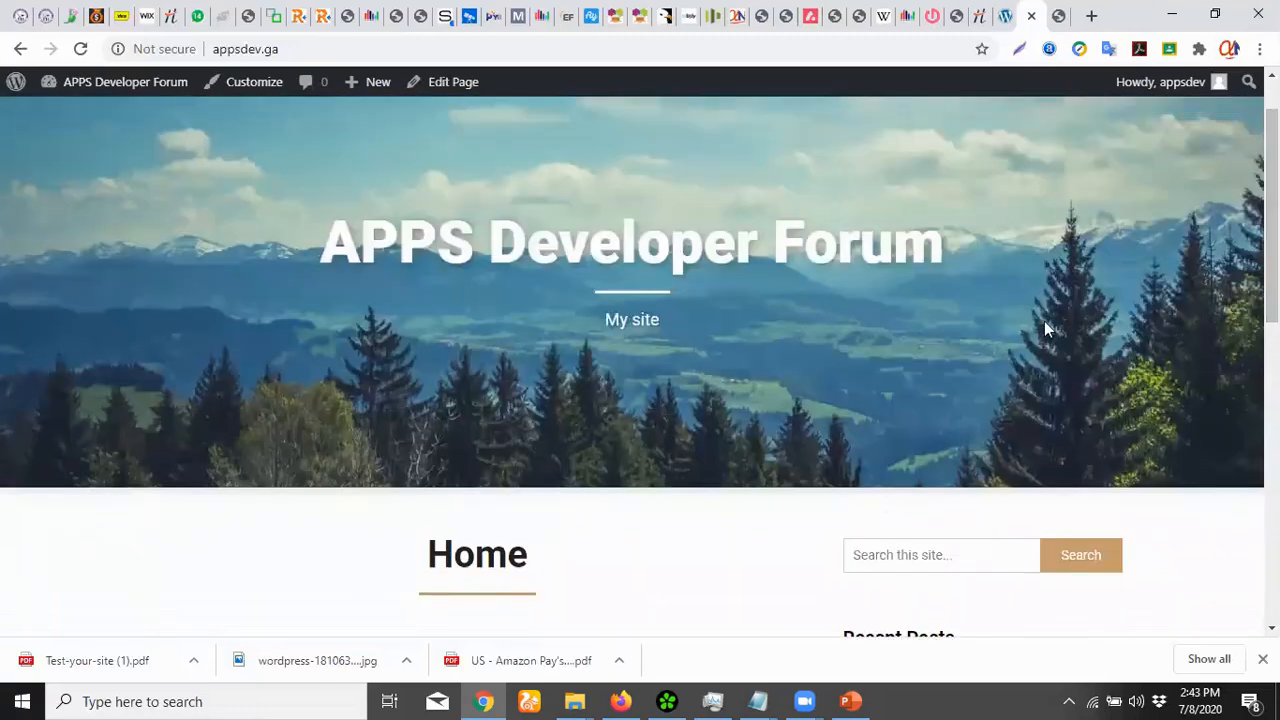
{"action": "left_click", "coordinate": [1005, 16]}
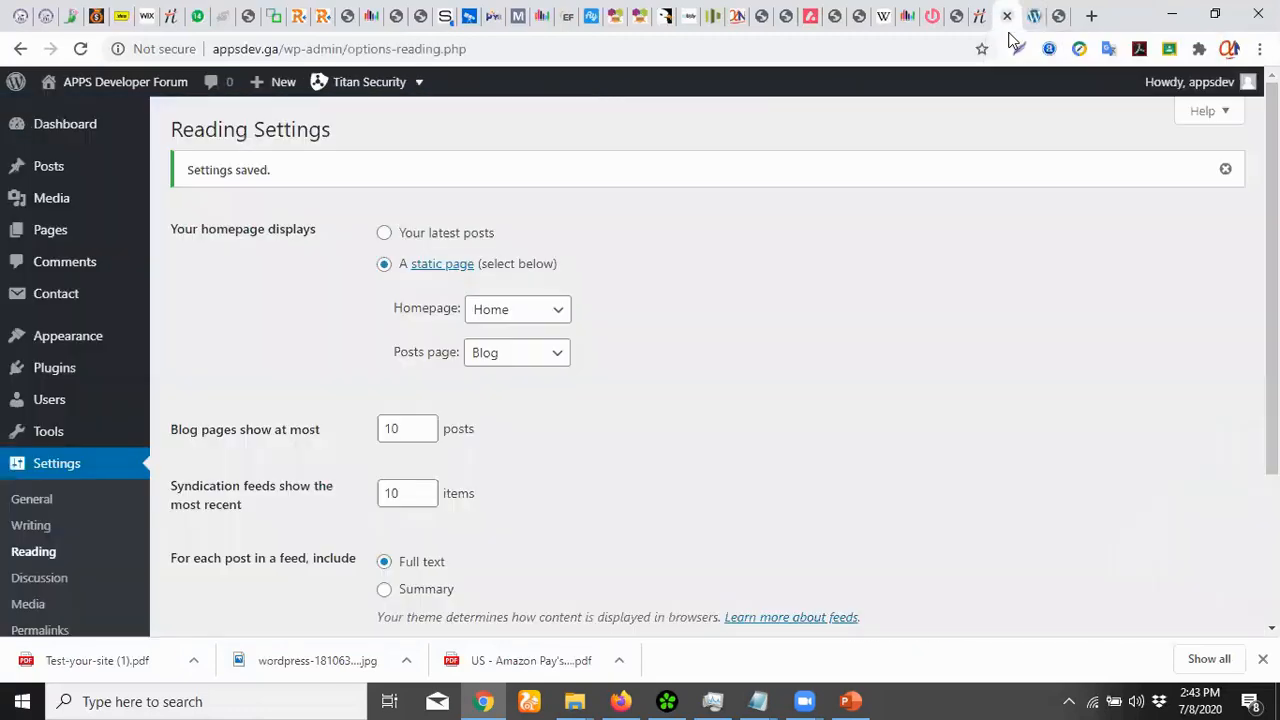
Open the published Home page in the page editor from the Pages list
{"action": "left_click", "coordinate": [57, 233]}
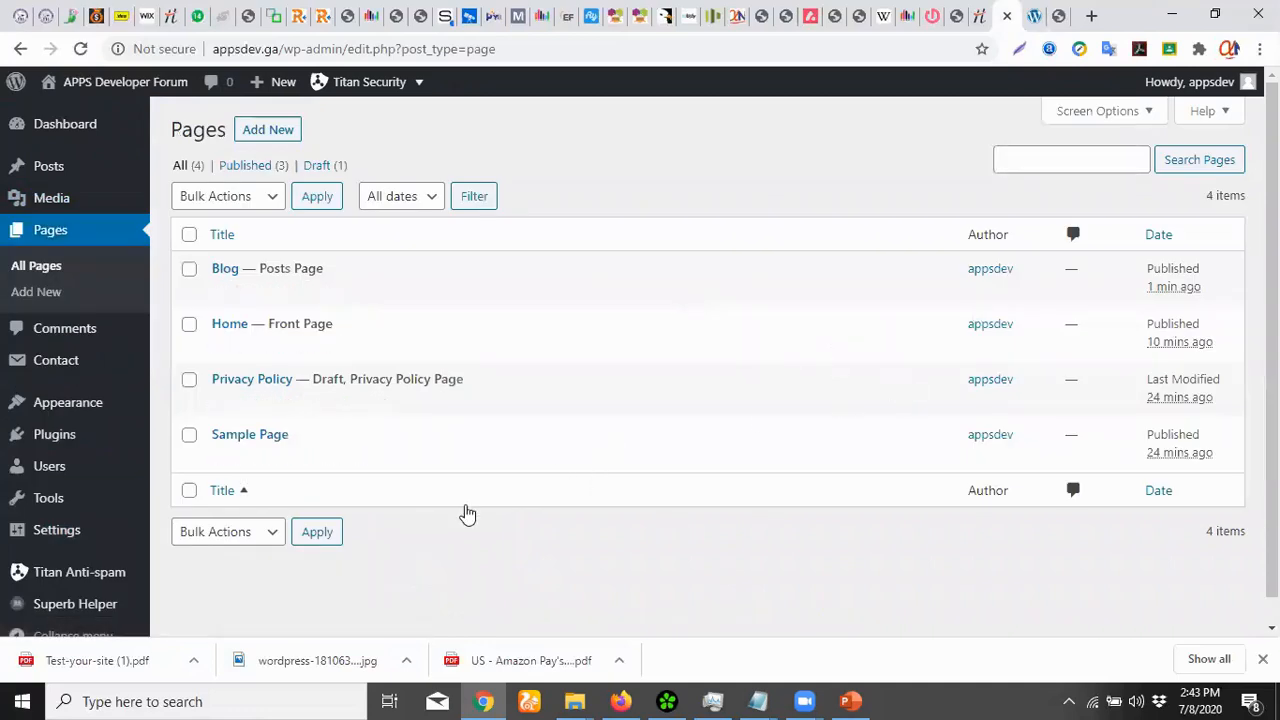
{"action": "left_click", "coordinate": [222, 346]}
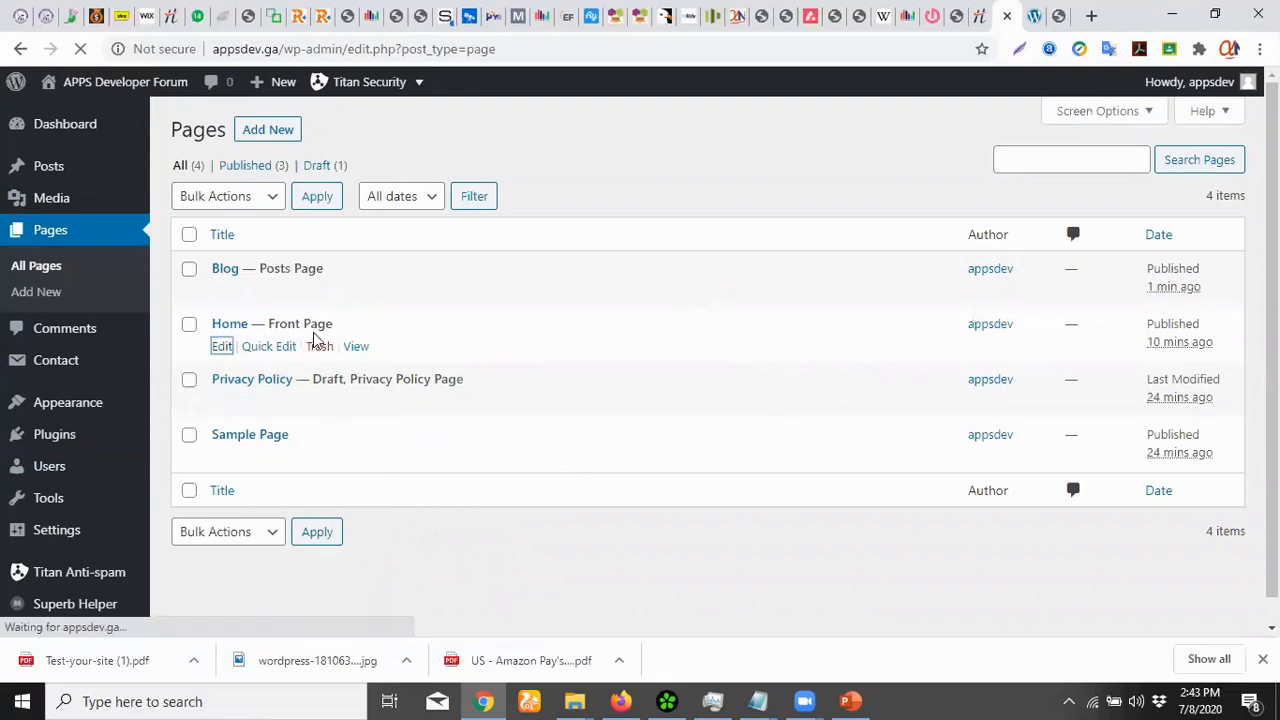
{"action": "left_click_drag", "start_coordinate": [1272, 366], "coordinate": [1272, 491]}
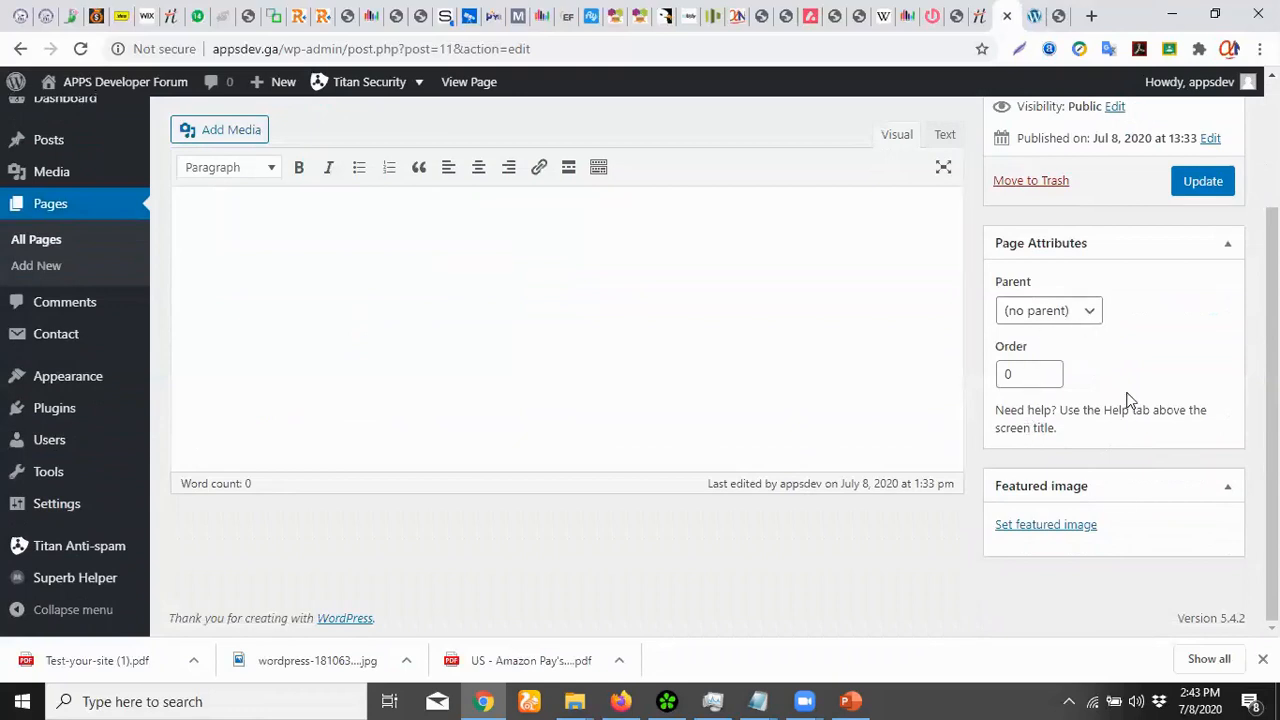
{"action": "left_click_drag", "start_coordinate": [1272, 428], "coordinate": [1272, 303]}
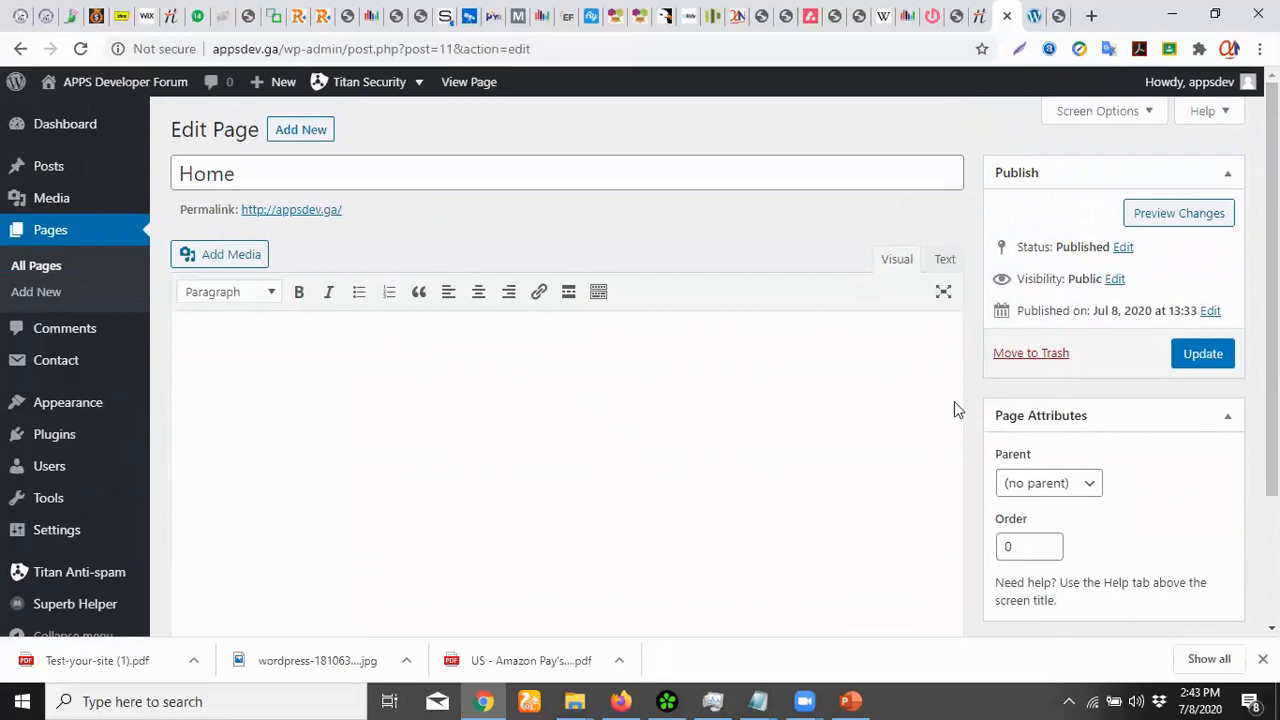
{"action": "mouse_move", "coordinate": [58, 424]}
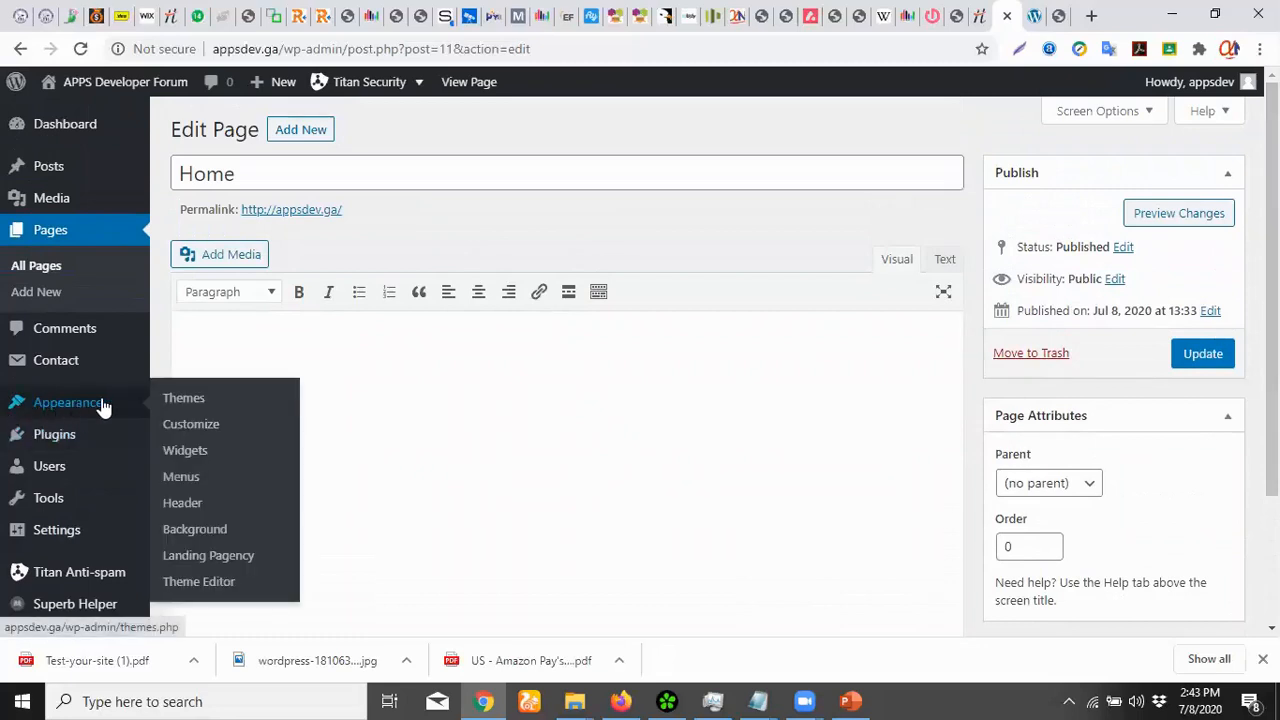
Open the Landing Pagency Customizer and show its Get Started section
{"action": "left_click", "coordinate": [196, 426]}
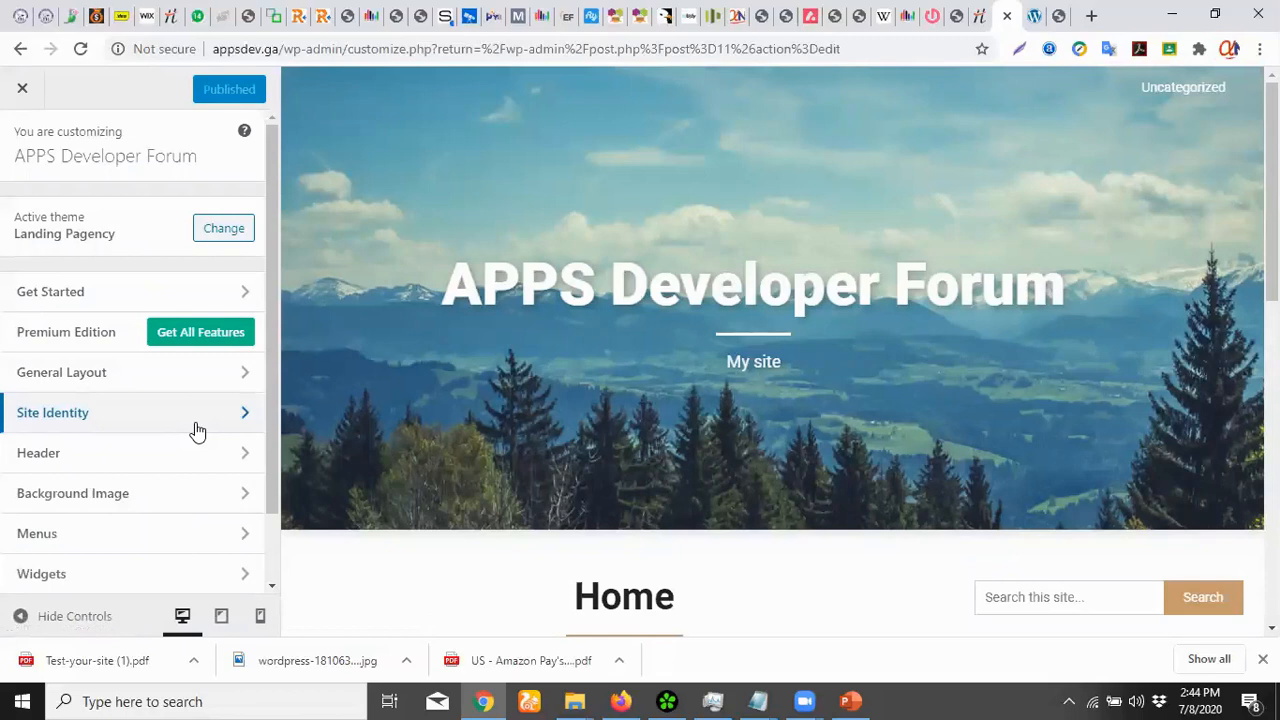
{"action": "left_click", "coordinate": [88, 296]}
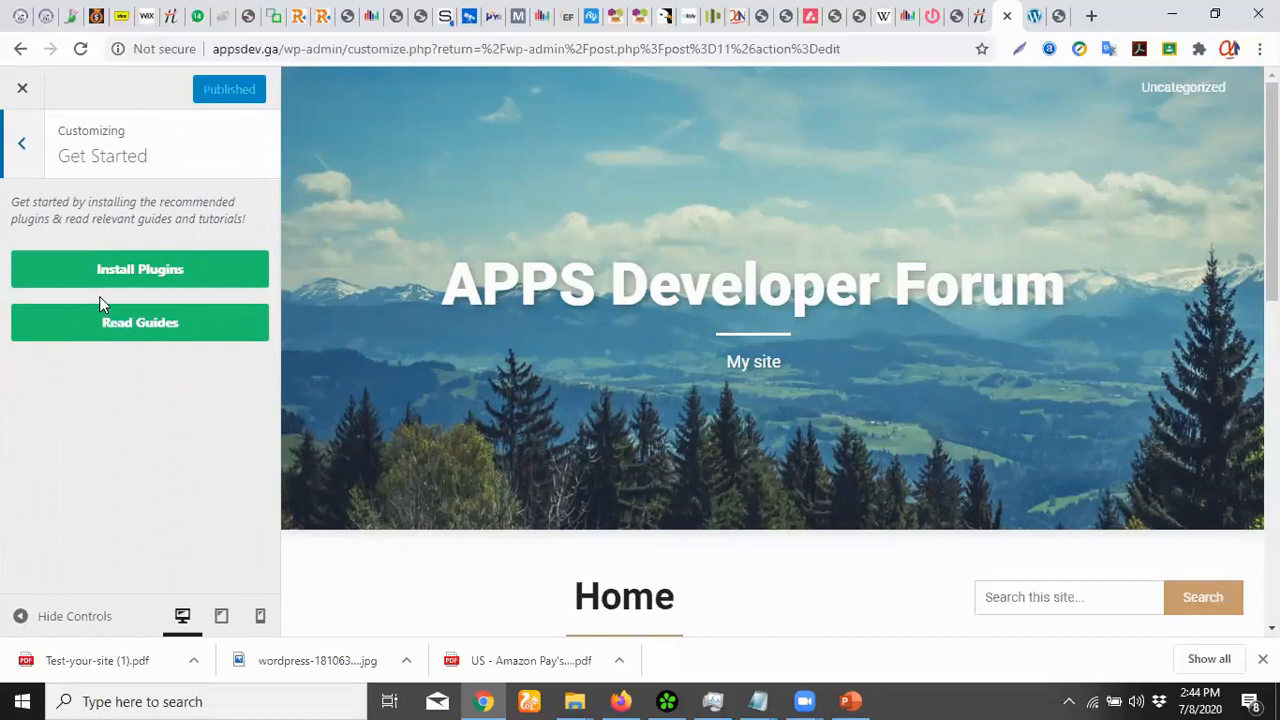
Install Social Share and Follow Buttons, Superb Blocks, Superb Tables, Coupon Reveal Buttons and Yoast SEO
{"action": "left_click", "coordinate": [178, 275]}
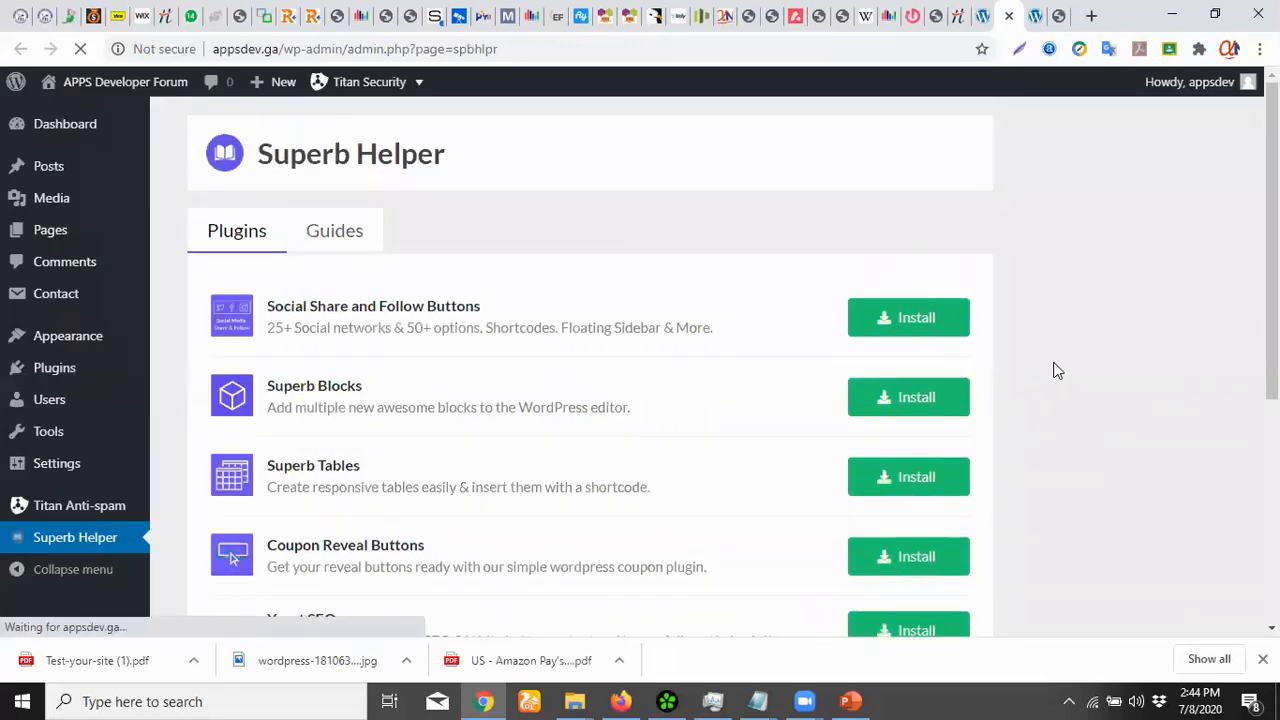
{"action": "scroll", "coordinate": [1100, 330], "scroll_direction": "down", "scroll_amount": 2}
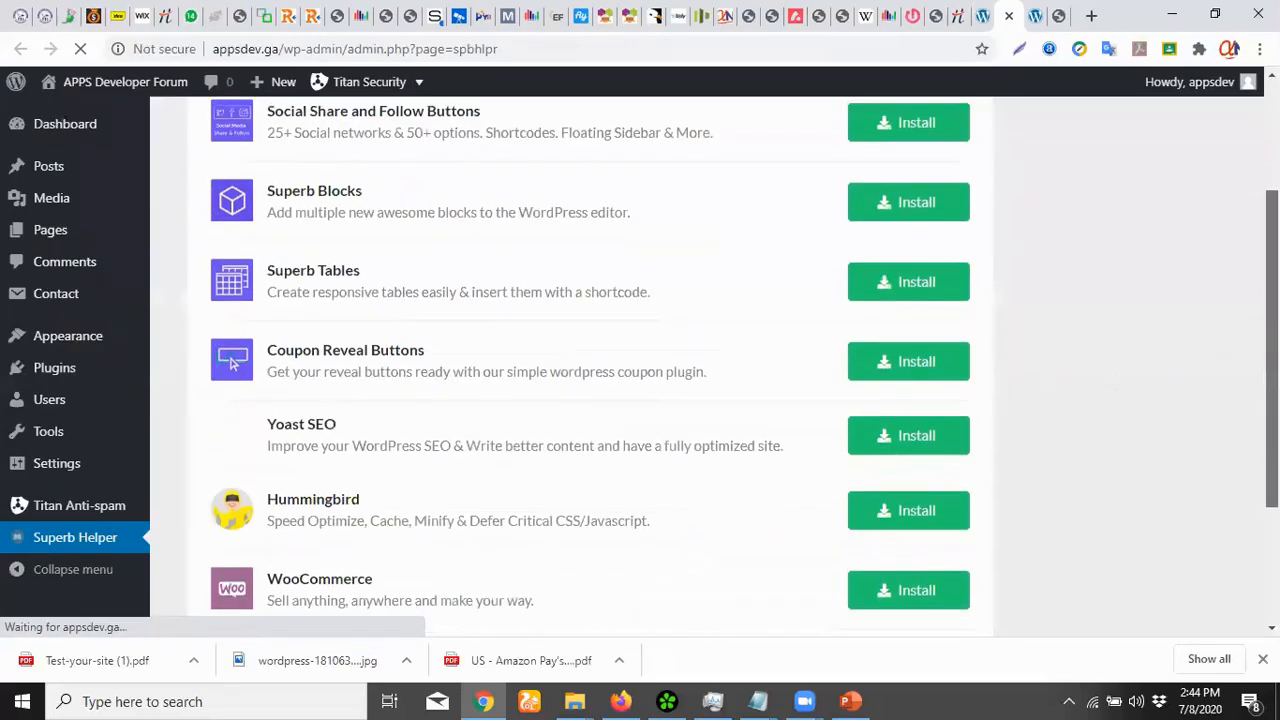
{"action": "scroll", "coordinate": [980, 261], "scroll_direction": "up", "scroll_amount": 1}
{"action": "left_click", "coordinate": [932, 242]}
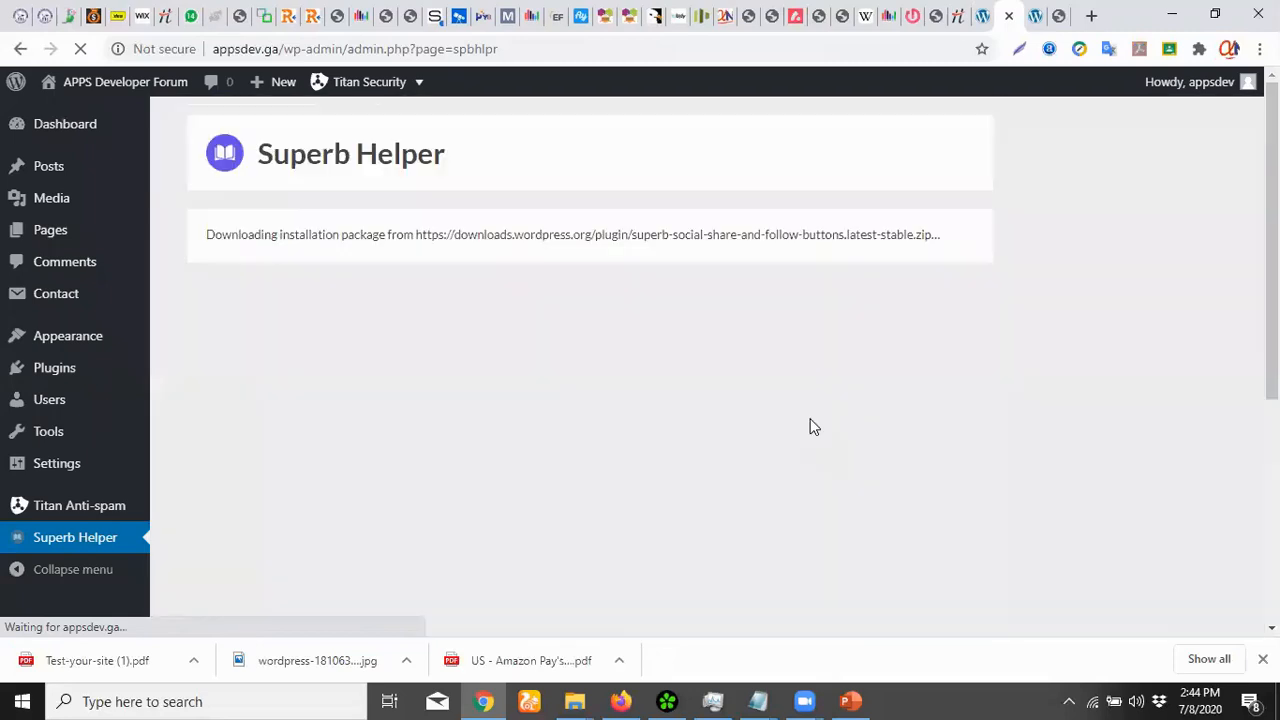
{"action": "scroll", "coordinate": [1037, 428], "scroll_direction": "down", "scroll_amount": 3}
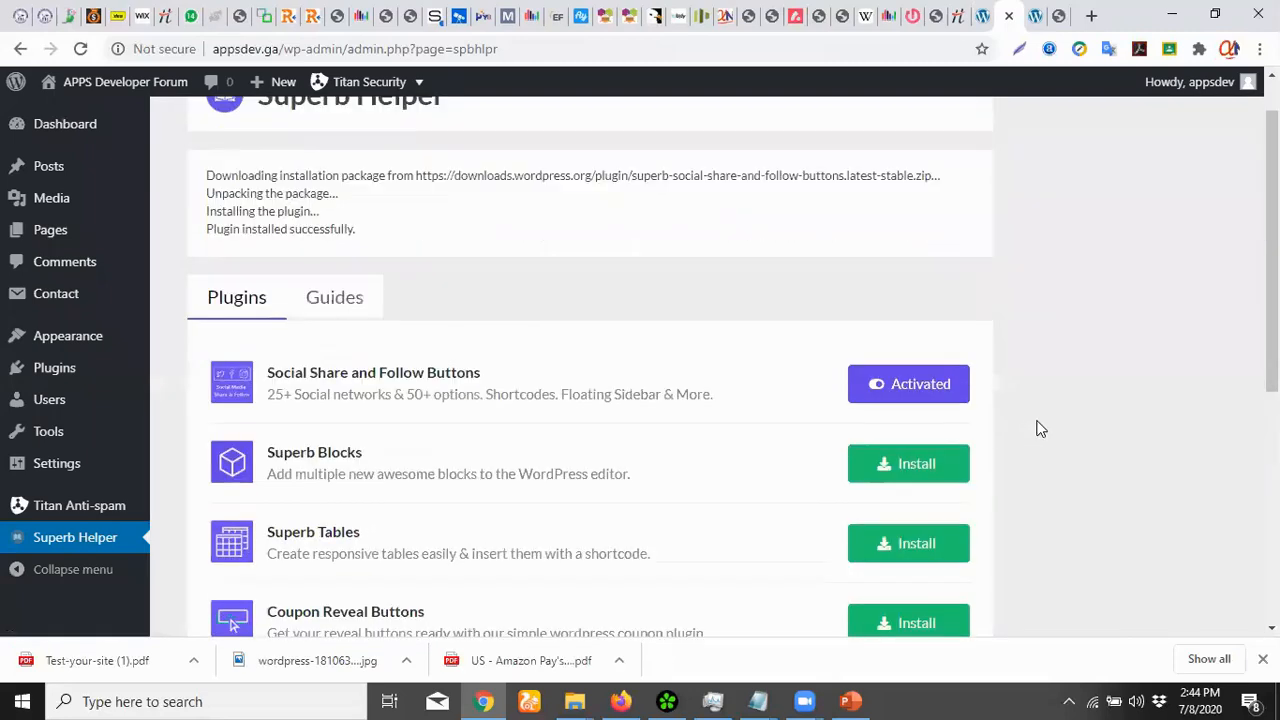
{"action": "left_click", "coordinate": [898, 252]}
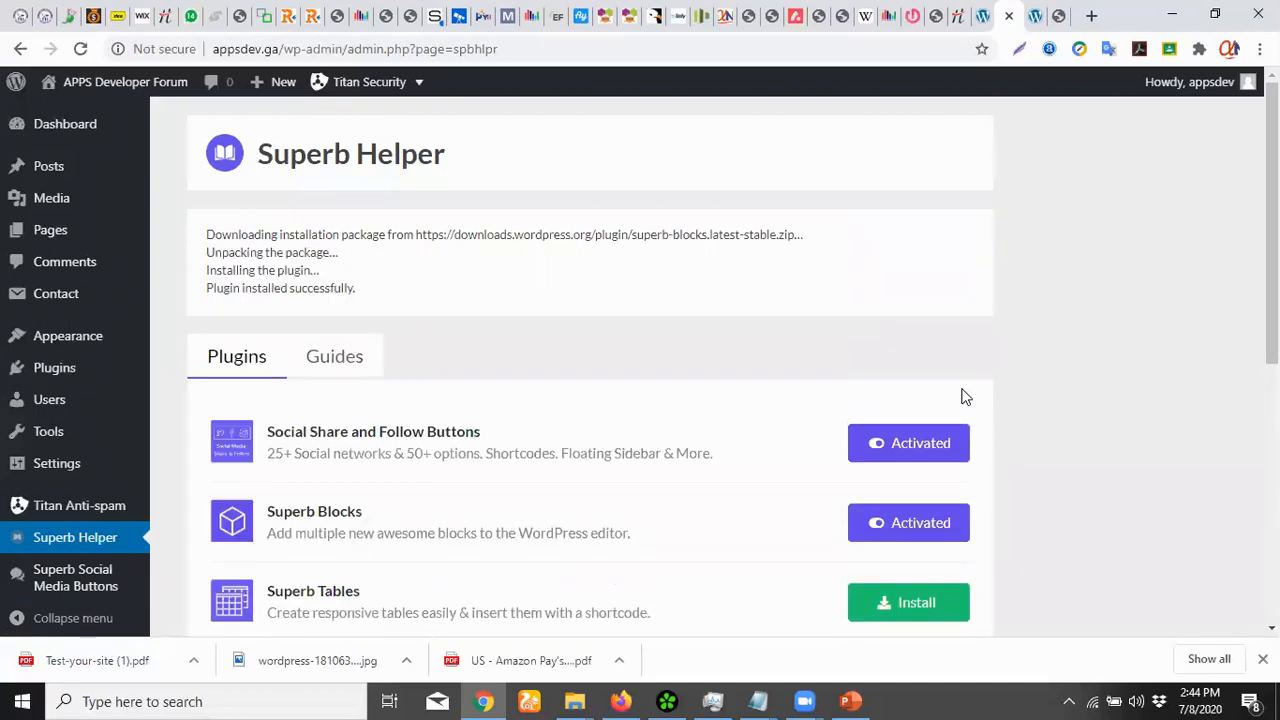
{"action": "scroll", "coordinate": [920, 548], "scroll_direction": "down", "scroll_amount": 3}
{"action": "left_click", "coordinate": [920, 338]}
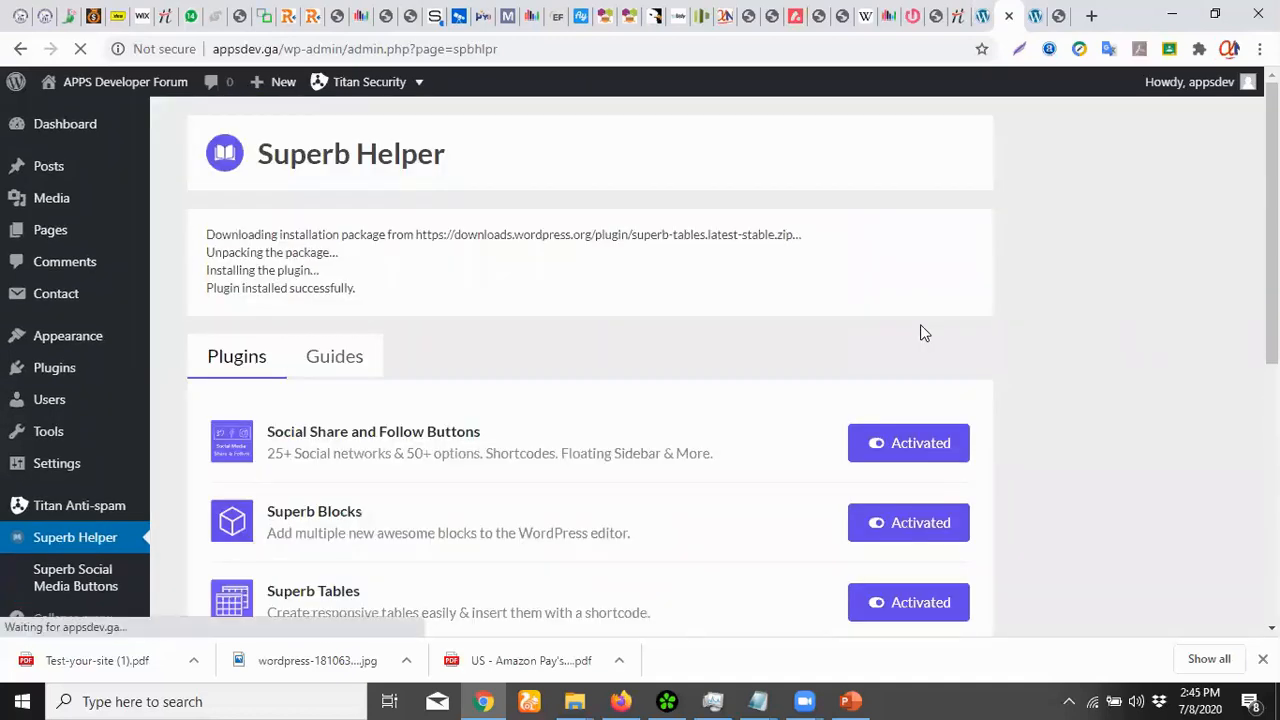
{"action": "scroll", "coordinate": [928, 330], "scroll_direction": "down", "scroll_amount": 3}
{"action": "left_click", "coordinate": [911, 402]}
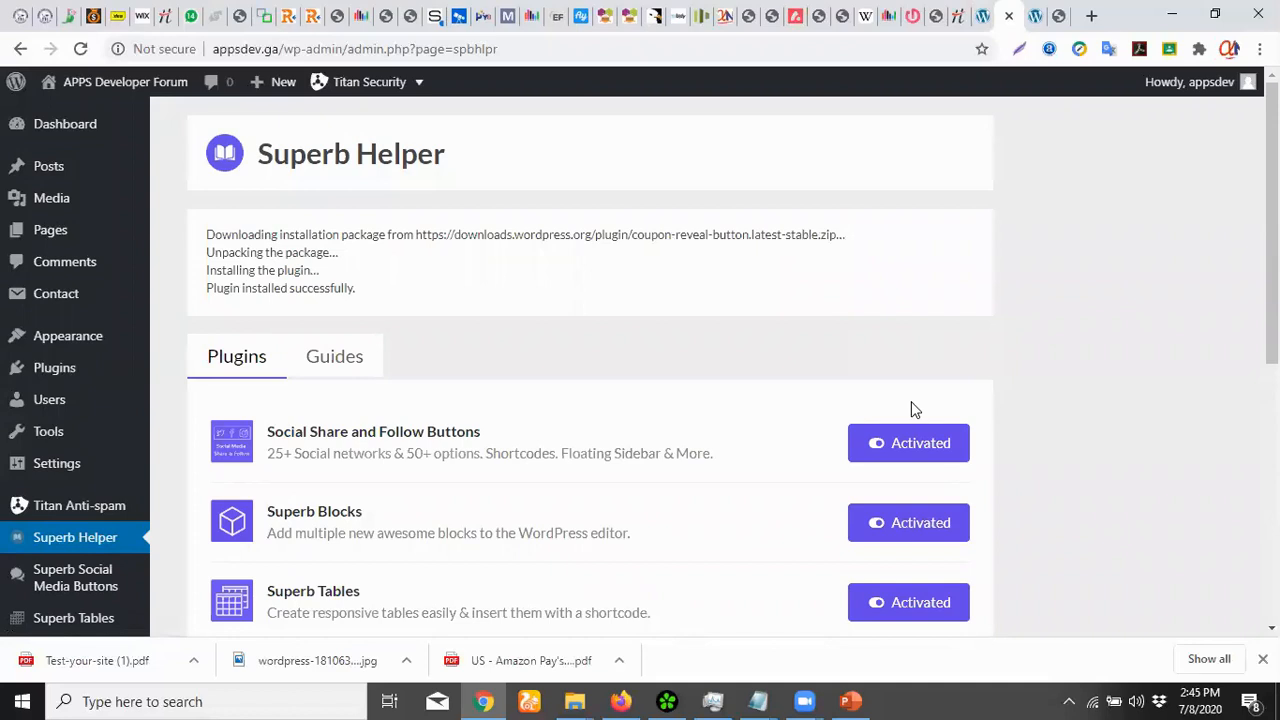
{"action": "scroll", "coordinate": [911, 409], "scroll_direction": "down", "scroll_amount": 4}
{"action": "left_click", "coordinate": [909, 390]}
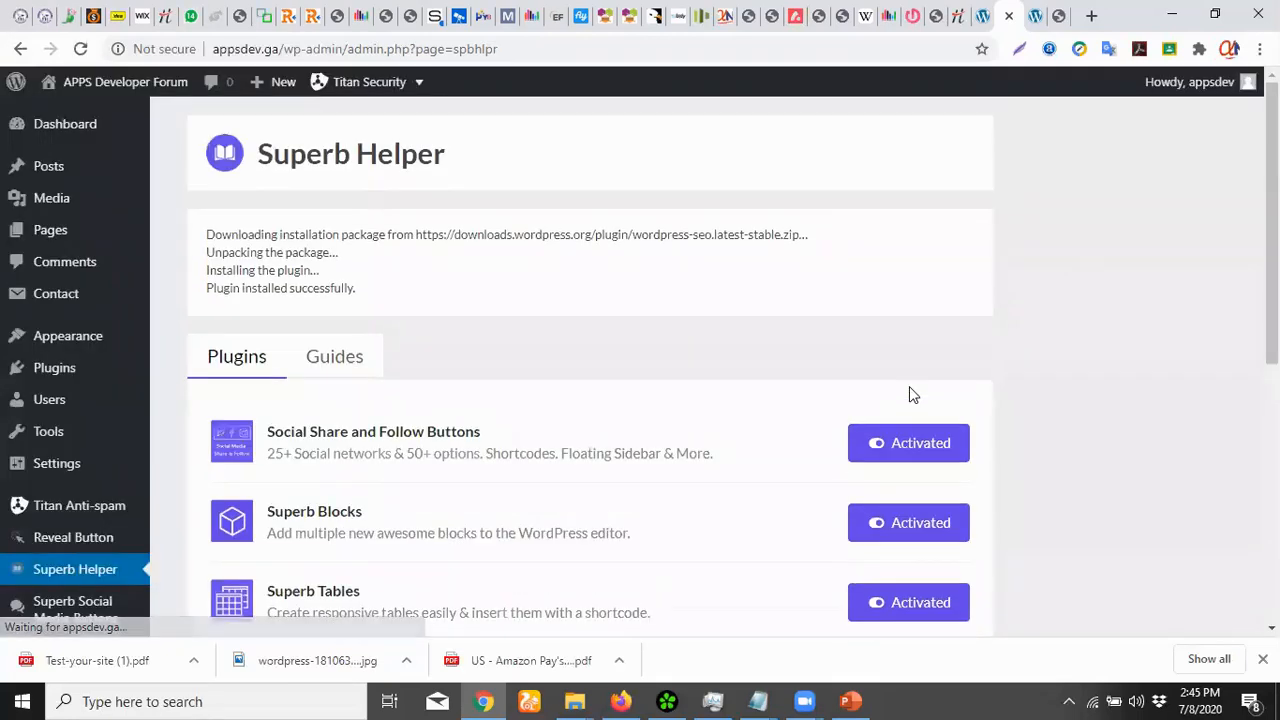
Install Hummingbird, Recent Posts Widget Extended, Wordfence and WooCommerce from the Superb Helper list
{"action": "scroll", "coordinate": [909, 389], "scroll_direction": "down", "scroll_amount": 4}
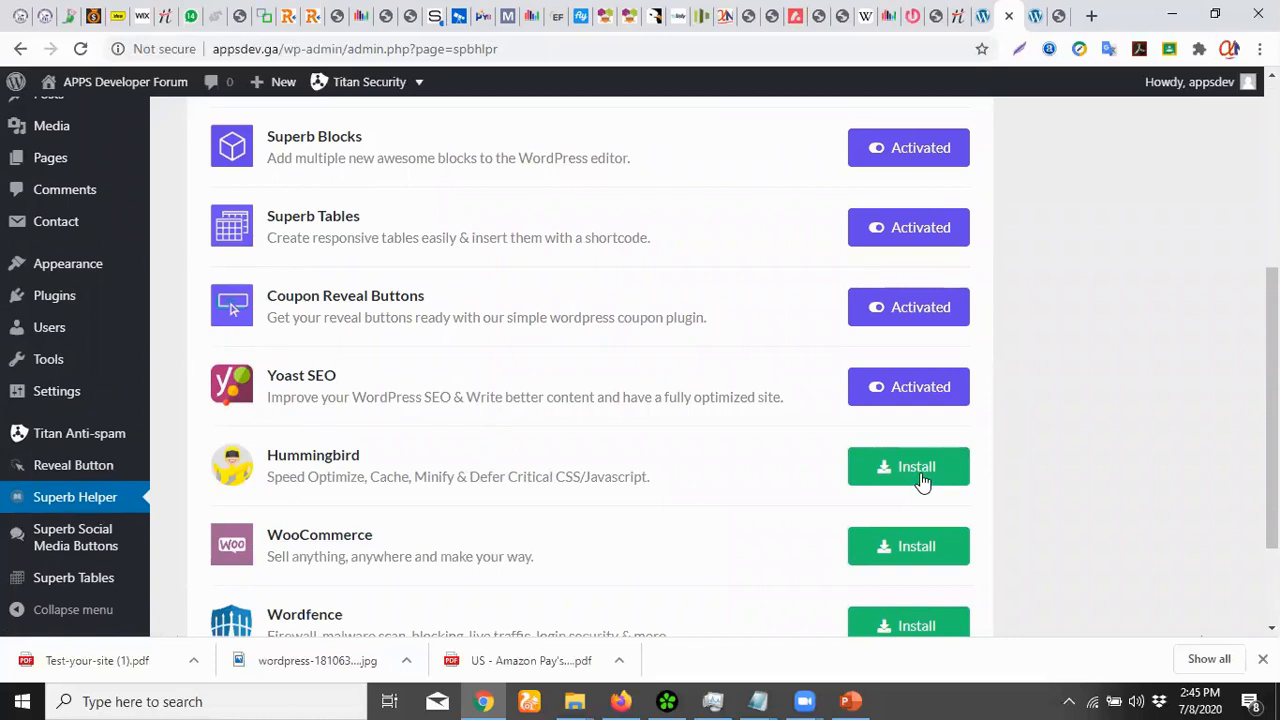
{"action": "left_click", "coordinate": [922, 478]}
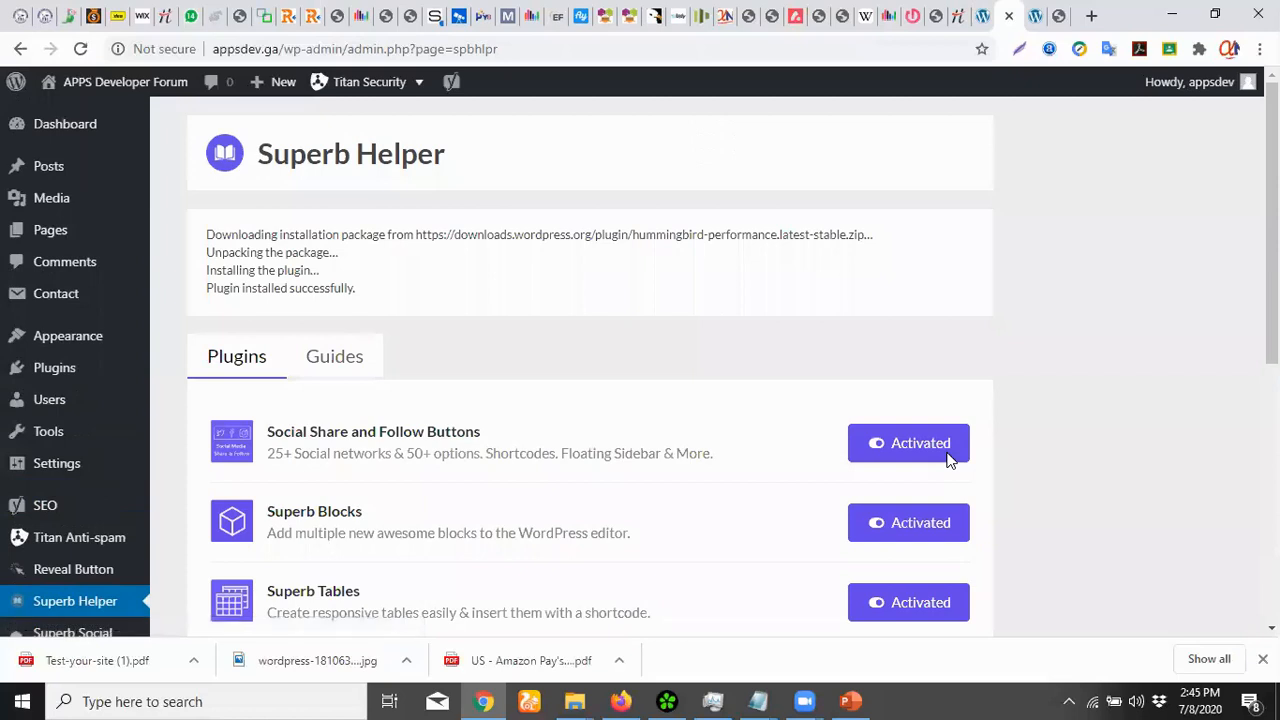
{"action": "scroll", "coordinate": [1014, 420], "scroll_direction": "down", "scroll_amount": 5}
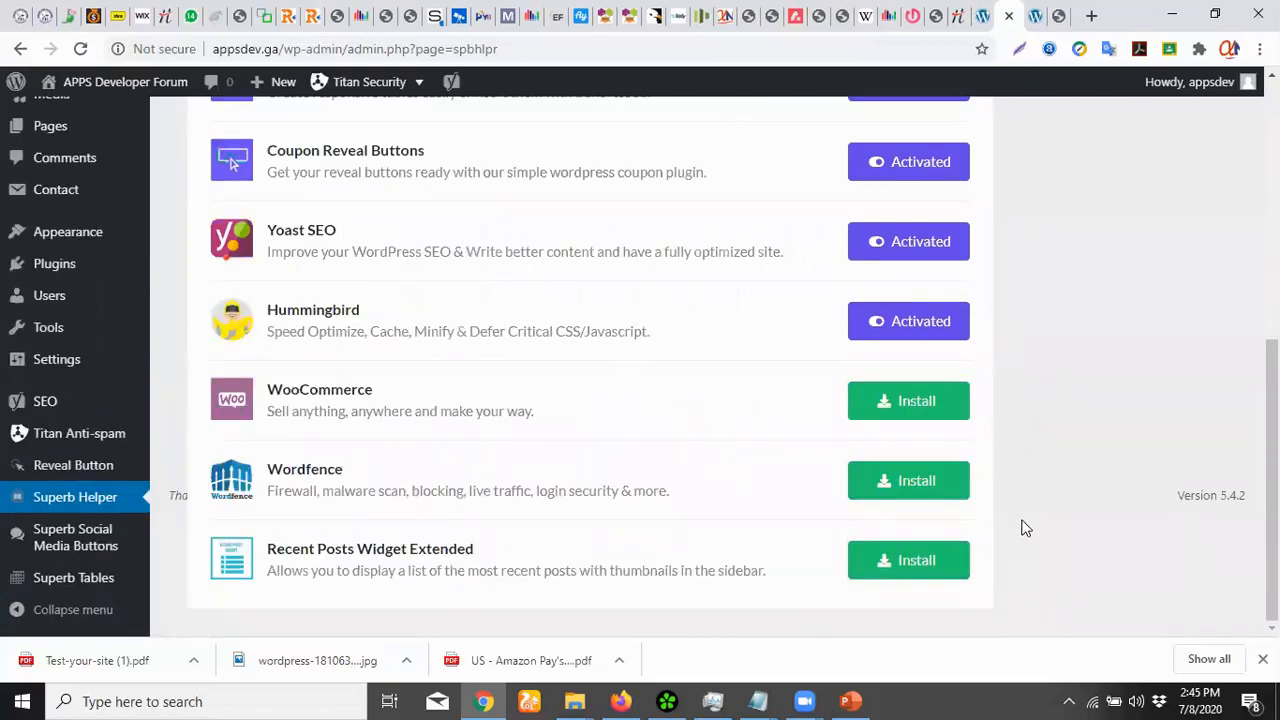
{"action": "left_click", "coordinate": [925, 562]}
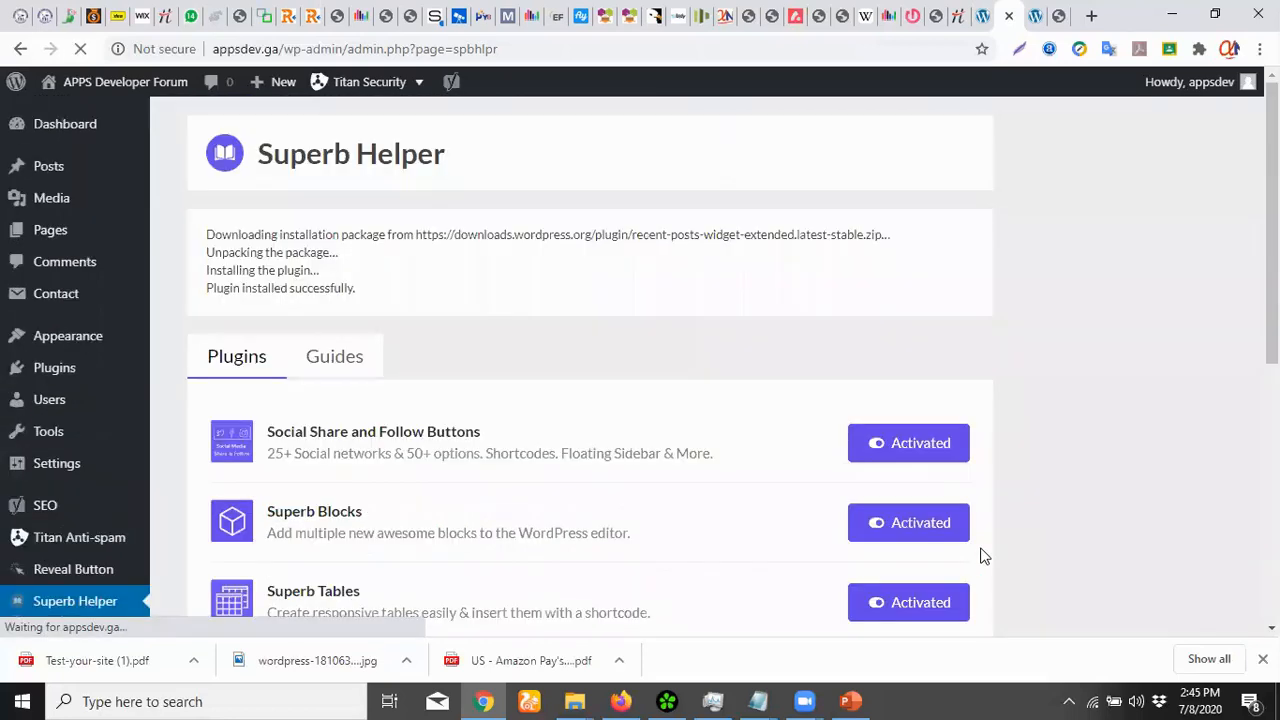
{"action": "scroll", "coordinate": [980, 556], "scroll_direction": "down", "scroll_amount": 5}
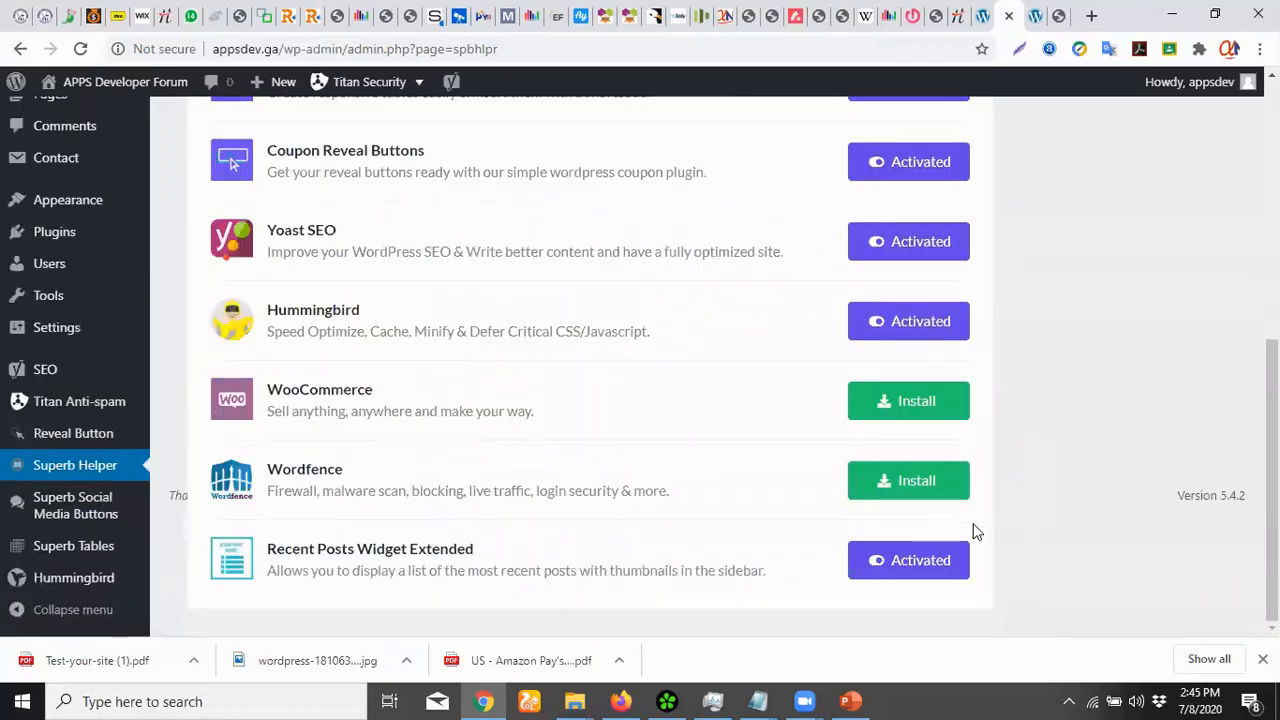
{"action": "left_click", "coordinate": [916, 484]}
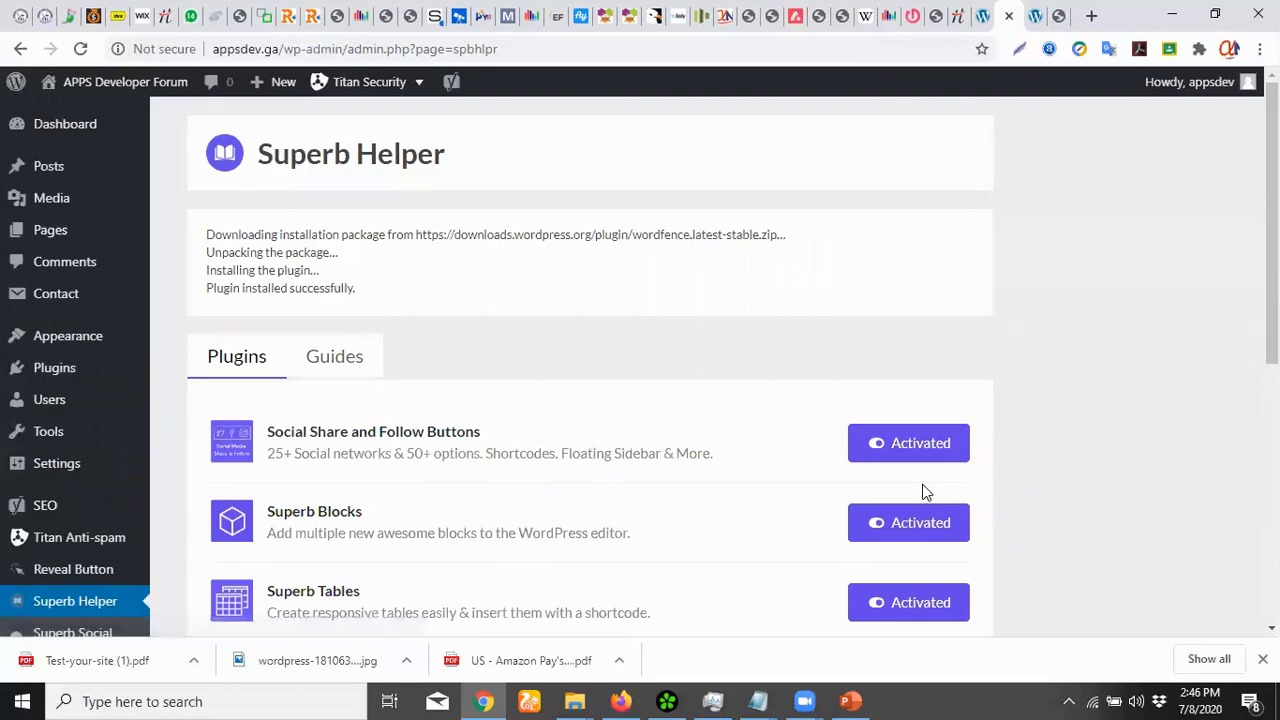
{"action": "scroll", "coordinate": [949, 486], "scroll_direction": "down", "scroll_amount": 5}
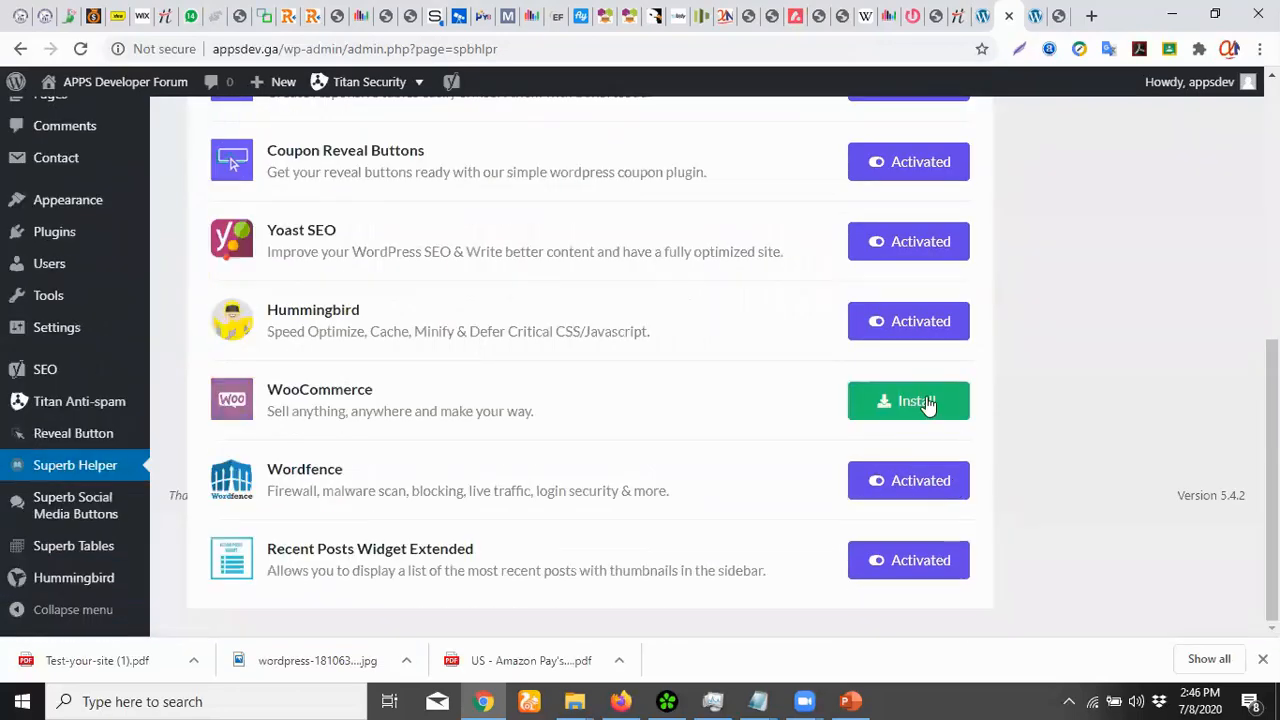
{"action": "left_click", "coordinate": [929, 403]}
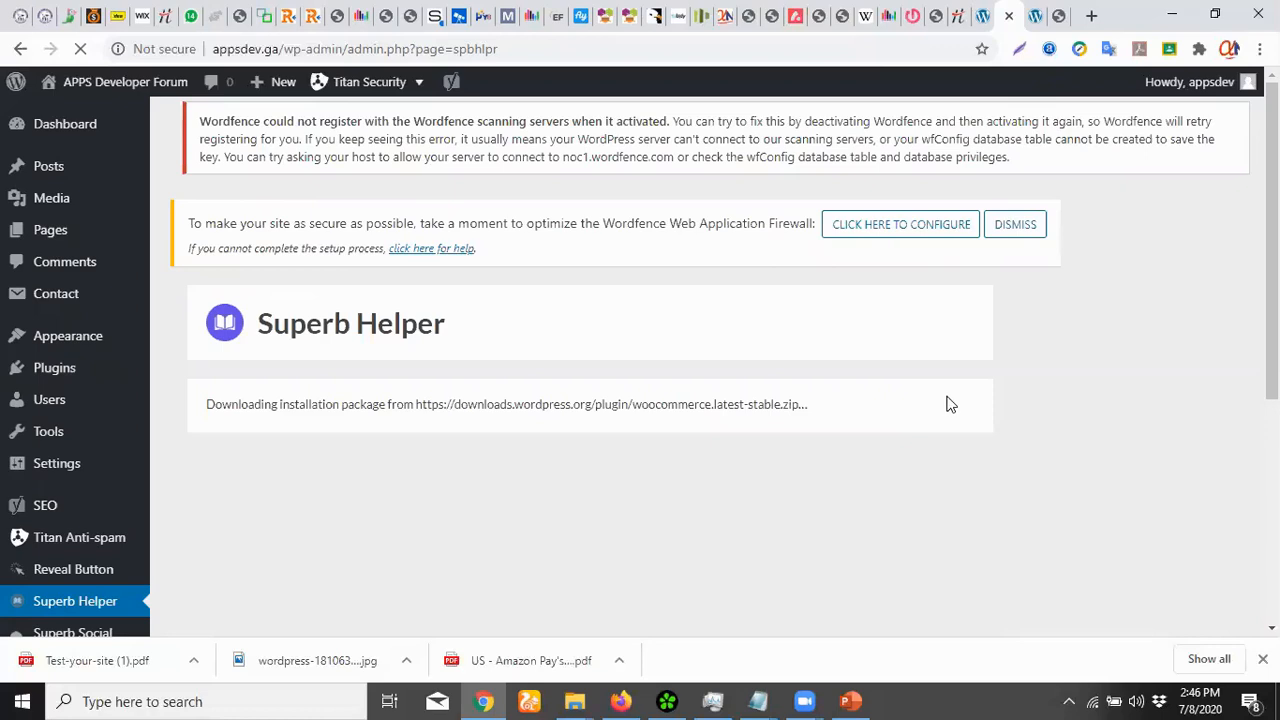
Download the .htaccess backup for the Wordfence firewall and postpone the WooCommerce setup wizard
{"action": "left_click", "coordinate": [889, 222]}
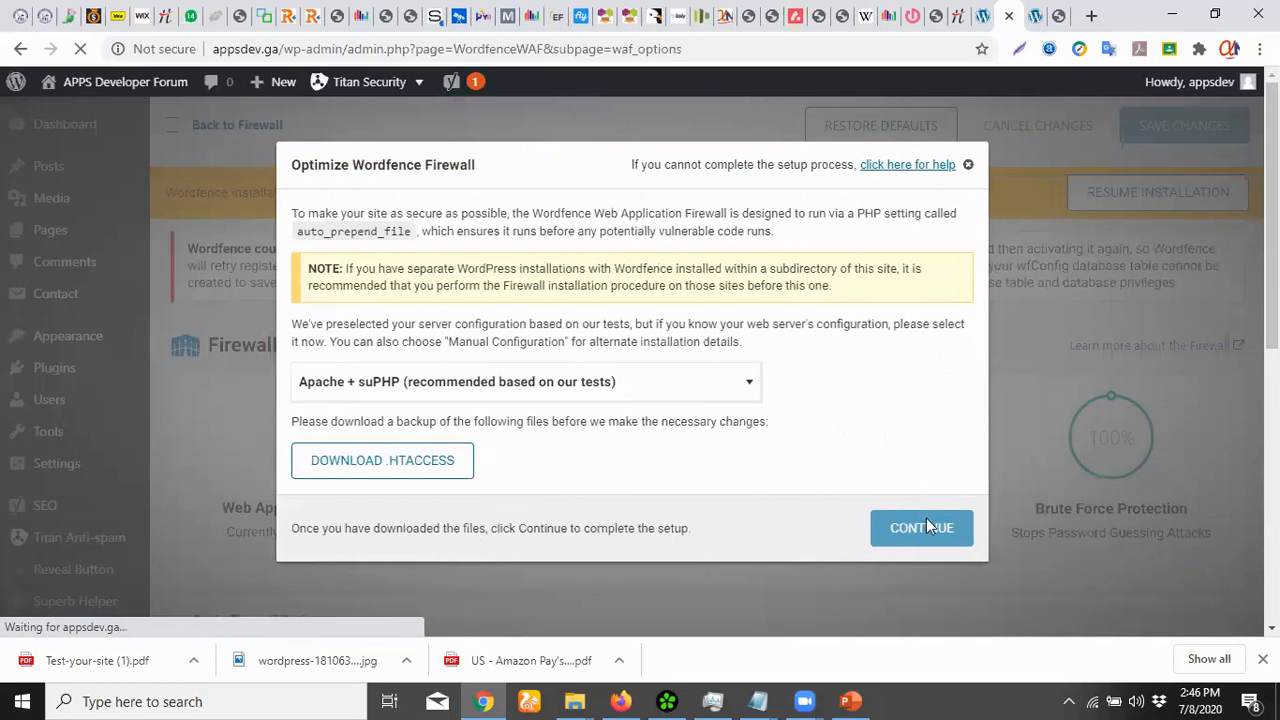
{"action": "left_click", "coordinate": [350, 466]}
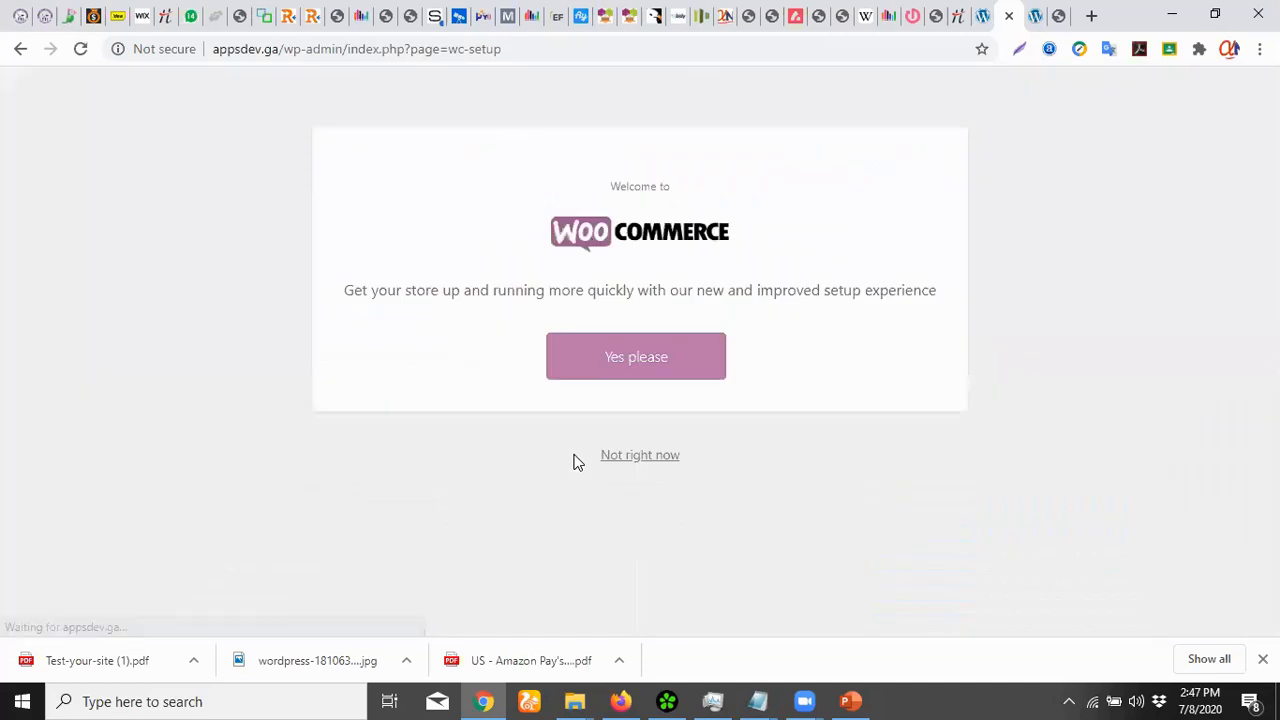
{"action": "left_click", "coordinate": [640, 456]}
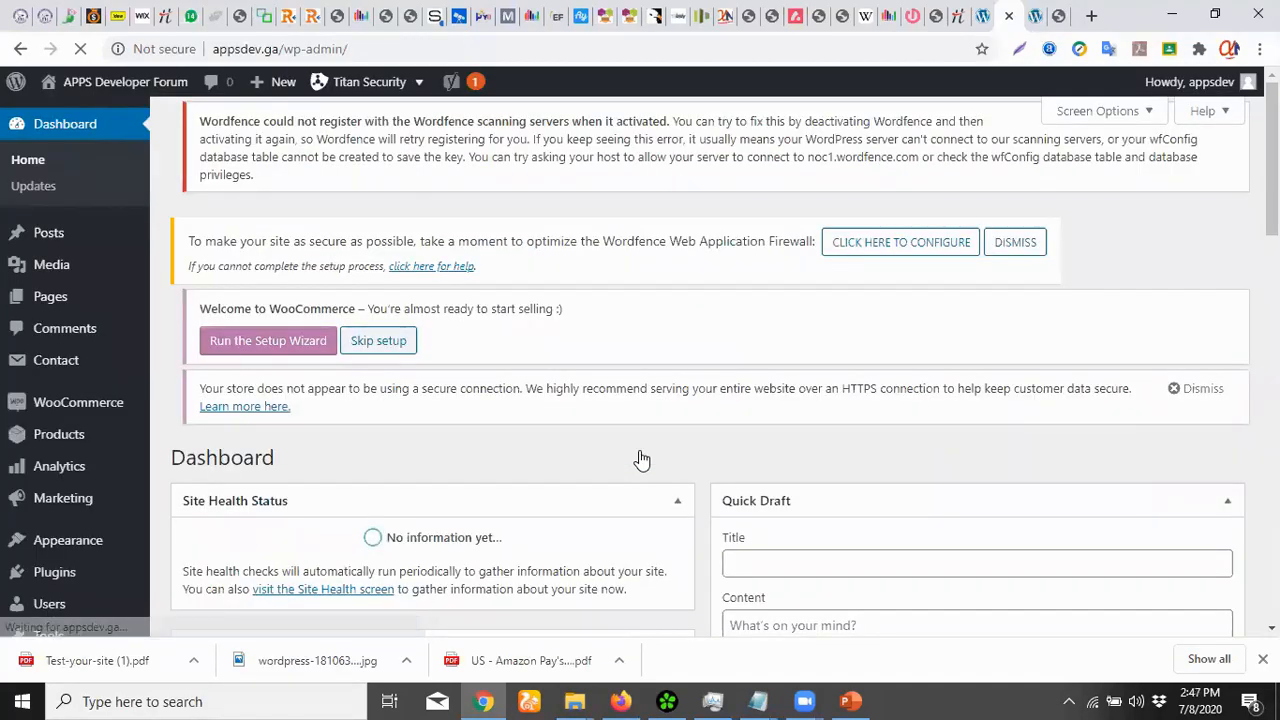
Review the dashboard widgets, then reopen the Customizer via Appearance > Customize
{"action": "scroll", "coordinate": [697, 422], "scroll_direction": "down", "scroll_amount": 3}
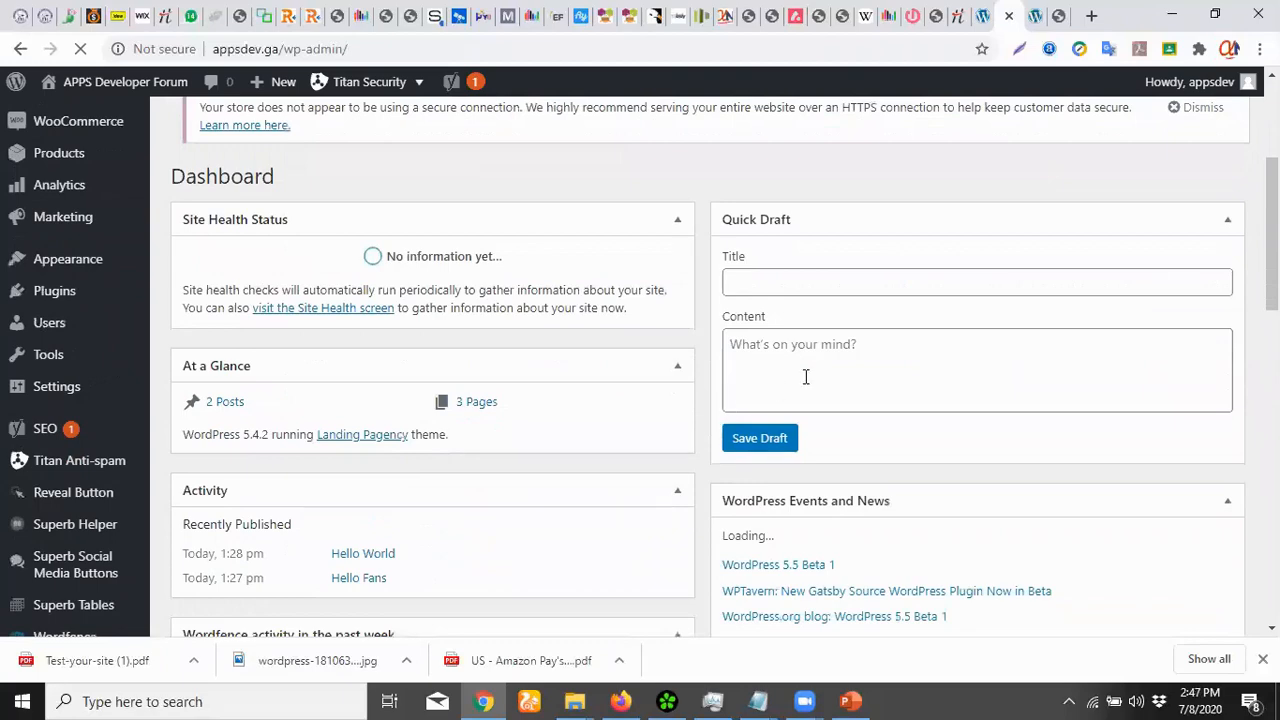
{"action": "scroll", "coordinate": [815, 374], "scroll_direction": "down", "scroll_amount": 1}
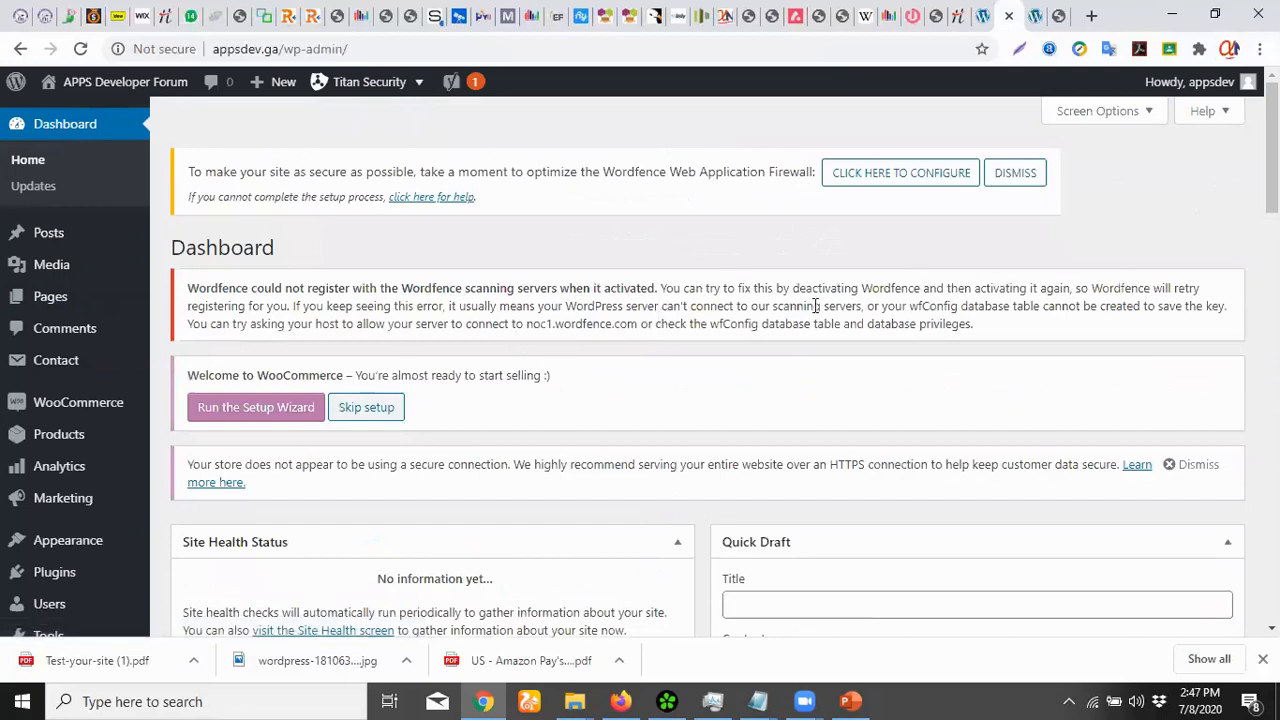
{"action": "scroll", "coordinate": [740, 360], "scroll_direction": "down", "scroll_amount": 5}
{"action": "scroll", "coordinate": [490, 415], "scroll_direction": "down", "scroll_amount": 4}
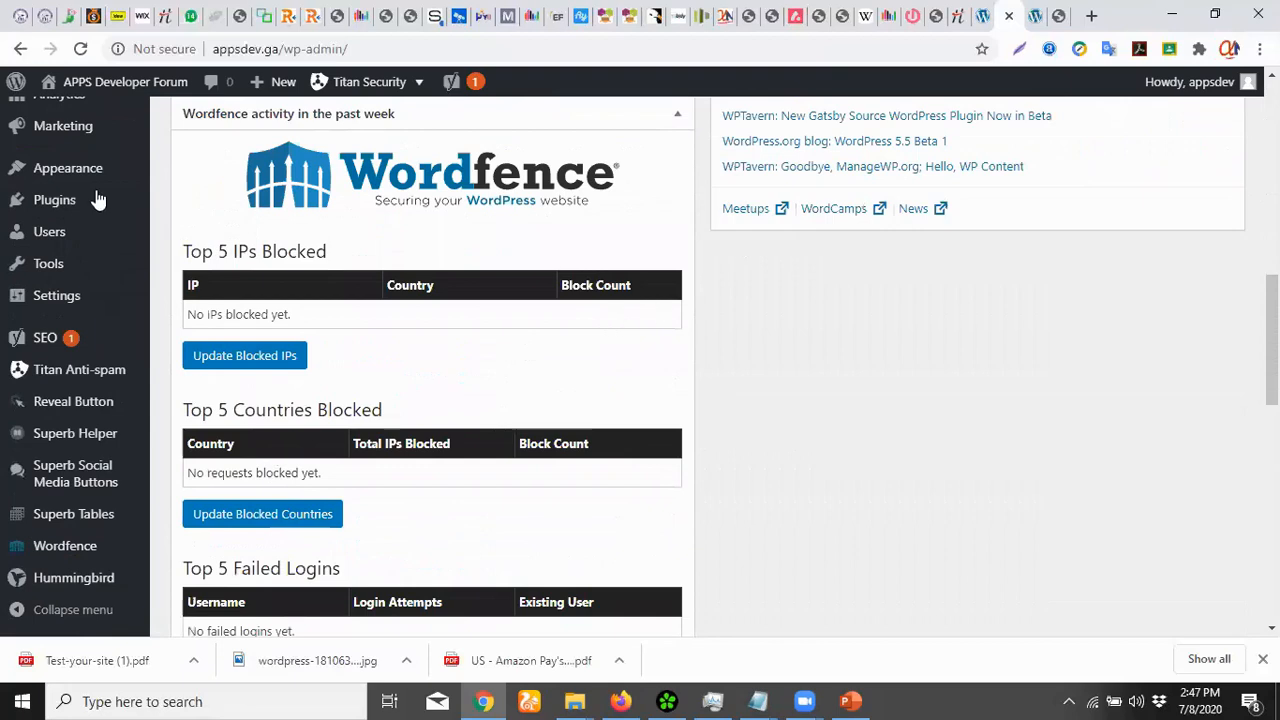
{"action": "mouse_move", "coordinate": [75, 177]}
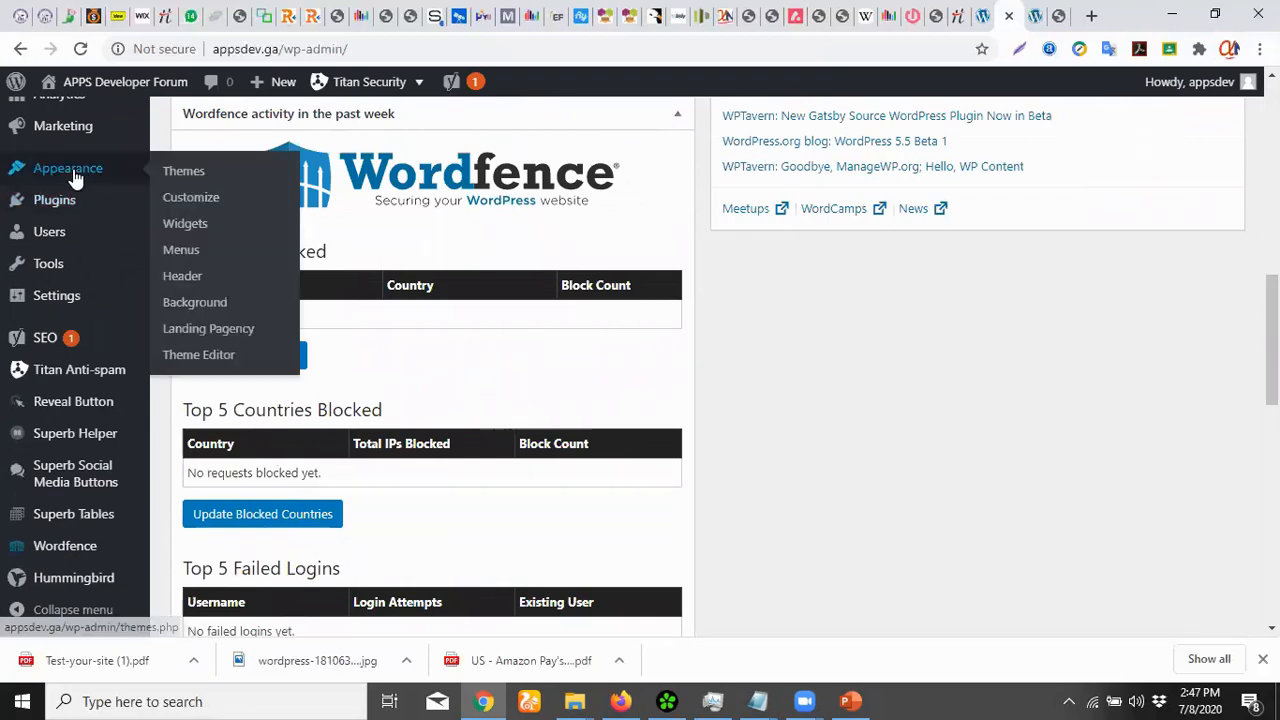
{"action": "left_click", "coordinate": [201, 199]}
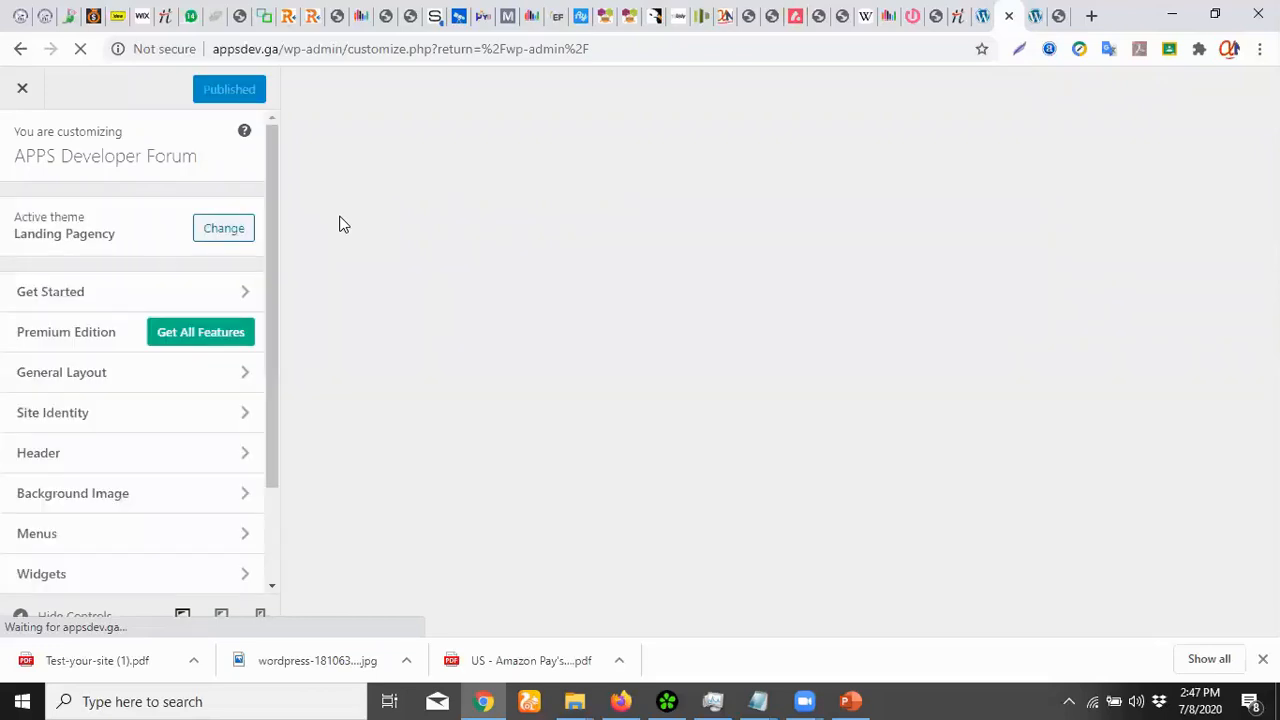
Launch Sothink Logo Maker Professional from Windows search and browse its Business templates
{"action": "key", "text": "super"}
{"action": "type", "text": "sothink"}
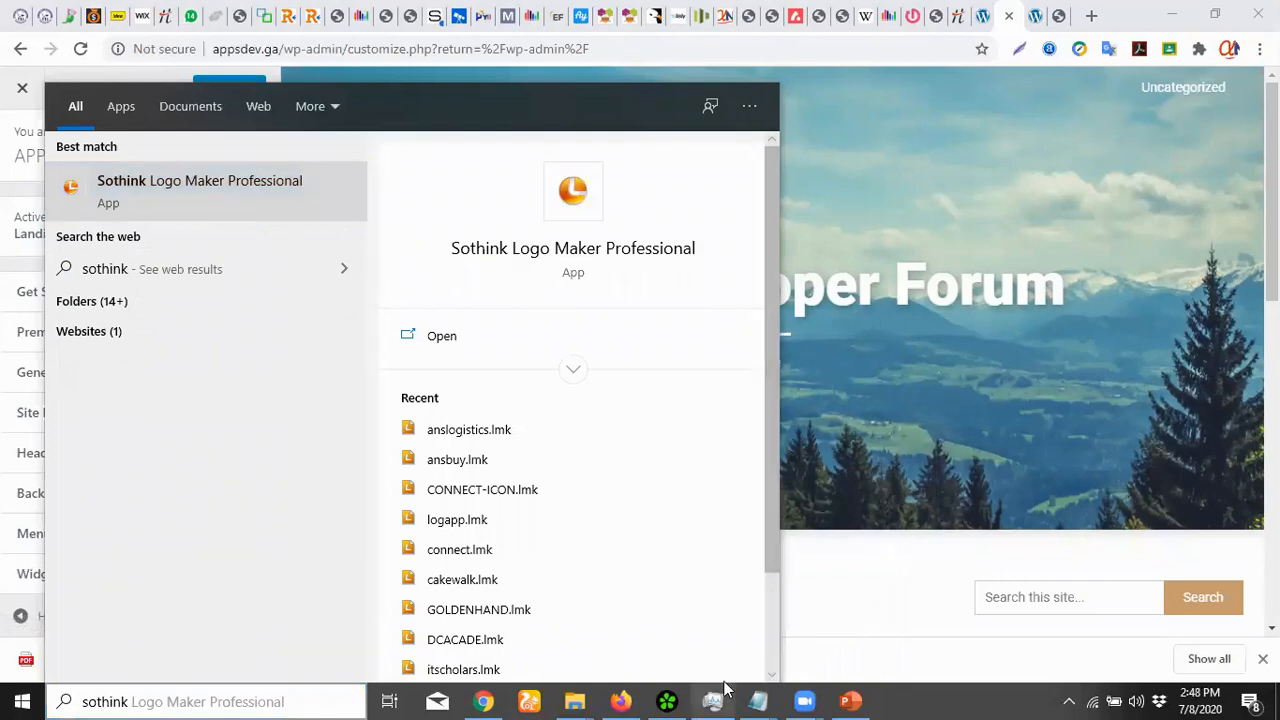
{"action": "left_click", "coordinate": [200, 212]}
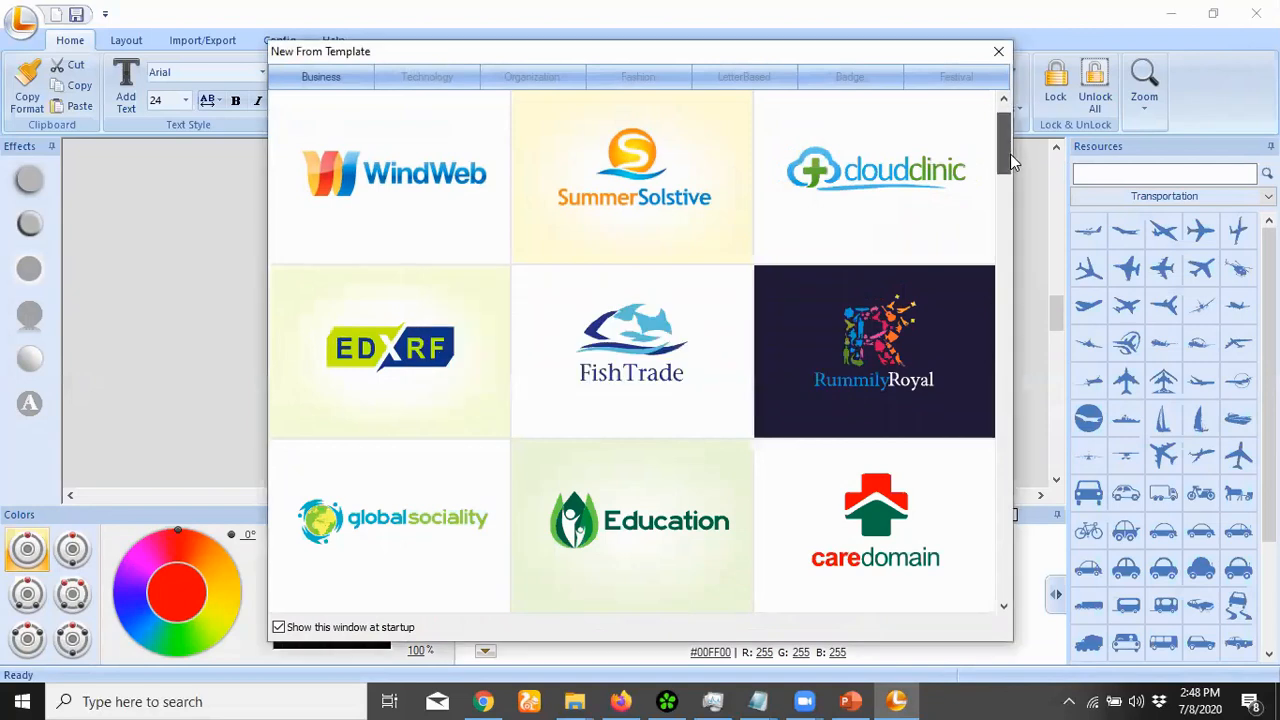
{"action": "left_click_drag", "start_coordinate": [1010, 154], "coordinate": [1008, 170]}
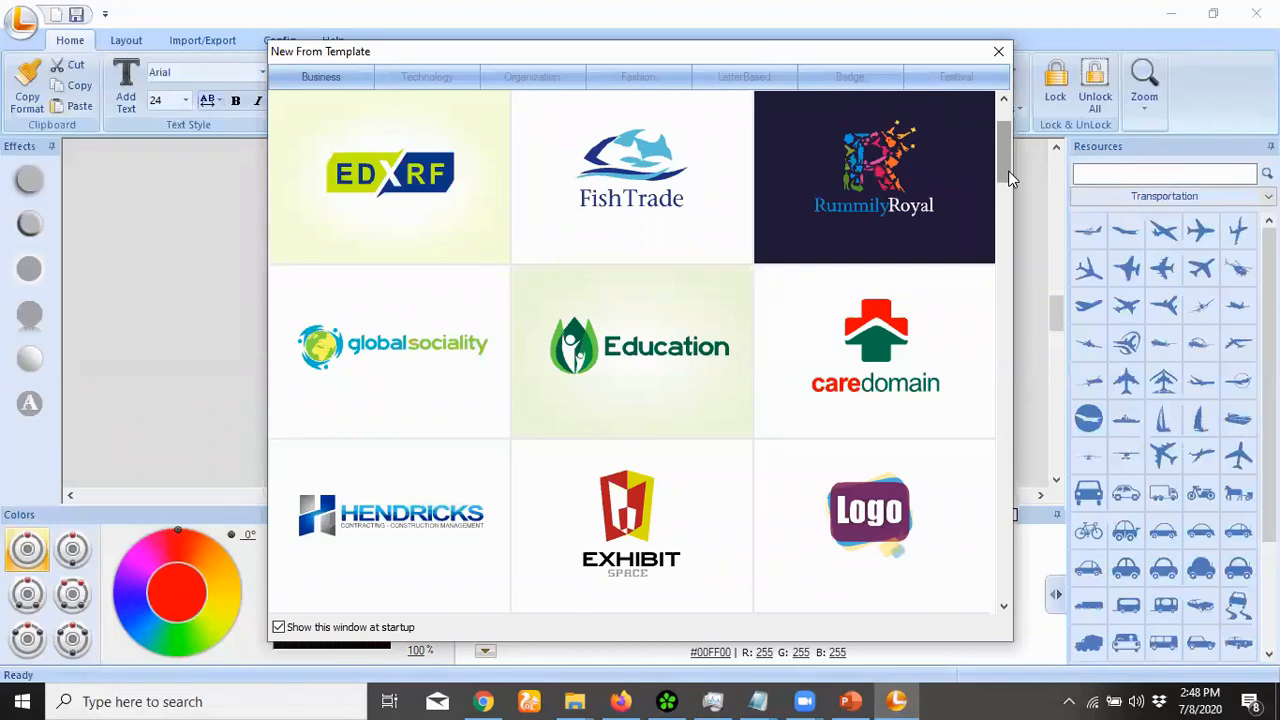
Load the BoxSpace template from the Technology category onto the canvas
{"action": "mouse_move", "coordinate": [1008, 170]}
{"action": "left_mouse_down"}
{"action": "mouse_move", "coordinate": [1014, 206]}
{"action": "mouse_move", "coordinate": [1012, 176]}
{"action": "mouse_move", "coordinate": [1018, 191]}
{"action": "left_mouse_up"}
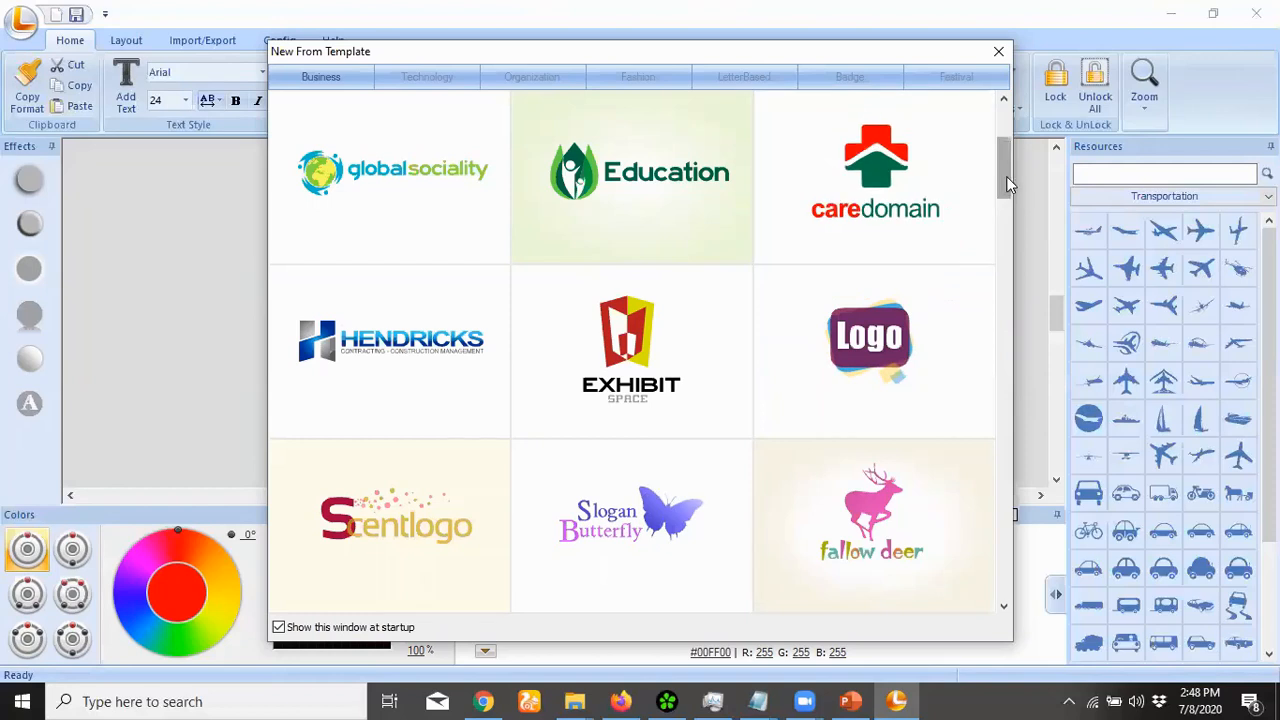
{"action": "left_click", "coordinate": [472, 86]}
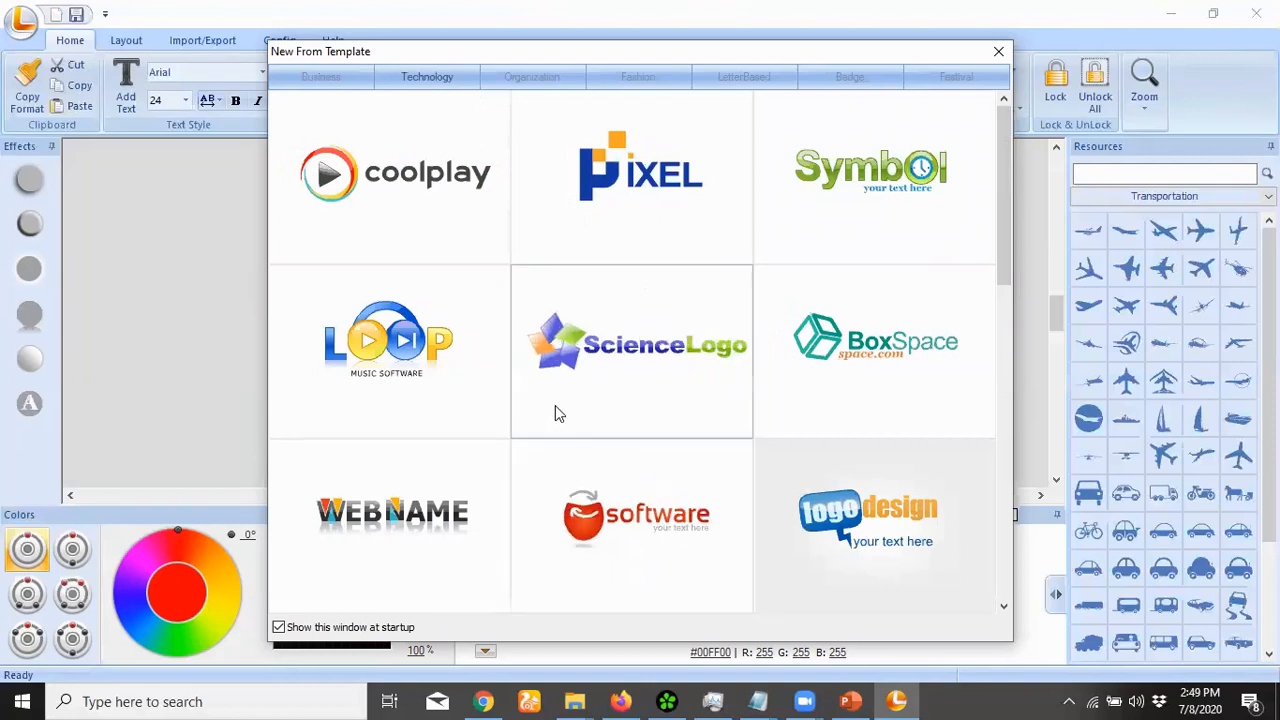
{"action": "left_click_drag", "start_coordinate": [1005, 200], "coordinate": [1001, 224]}
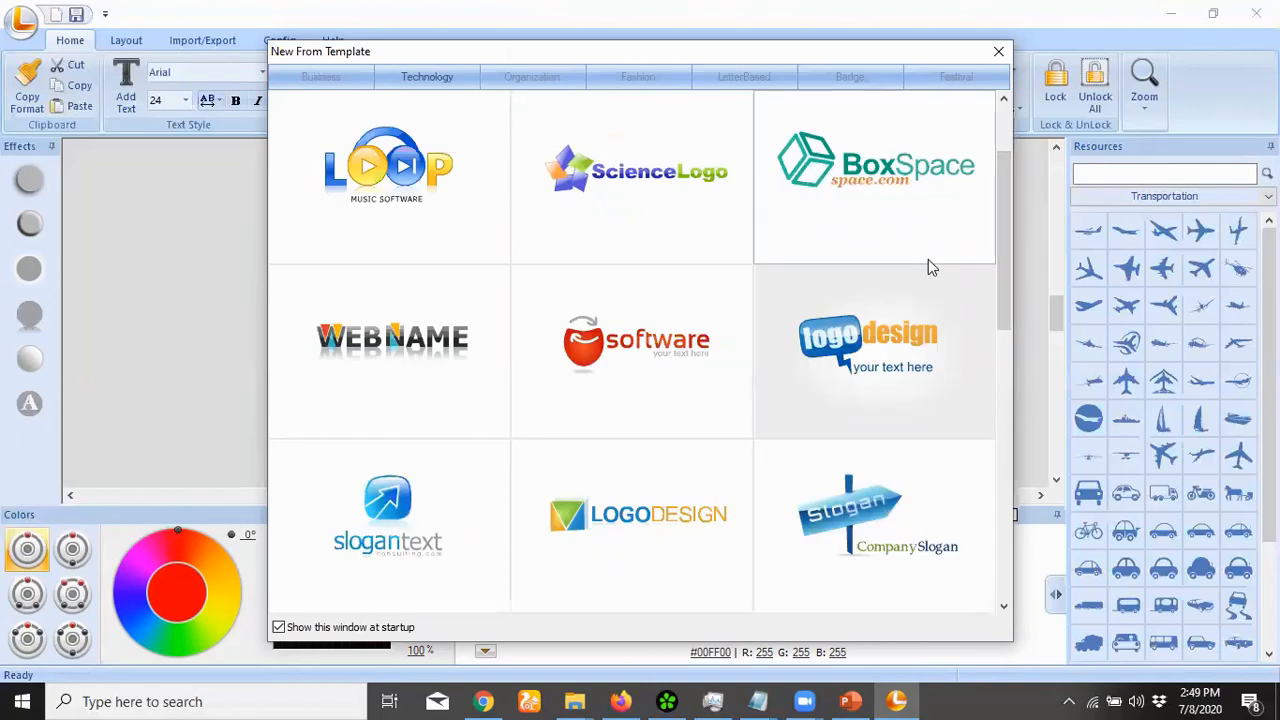
{"action": "left_click", "coordinate": [868, 168]}
{"action": "left_click", "coordinate": [517, 295]}
{"action": "left_click", "coordinate": [517, 295]}
Replace the Box text with Apps and move the Space text clear of it
{"action": "double_click", "coordinate": [505, 284]}
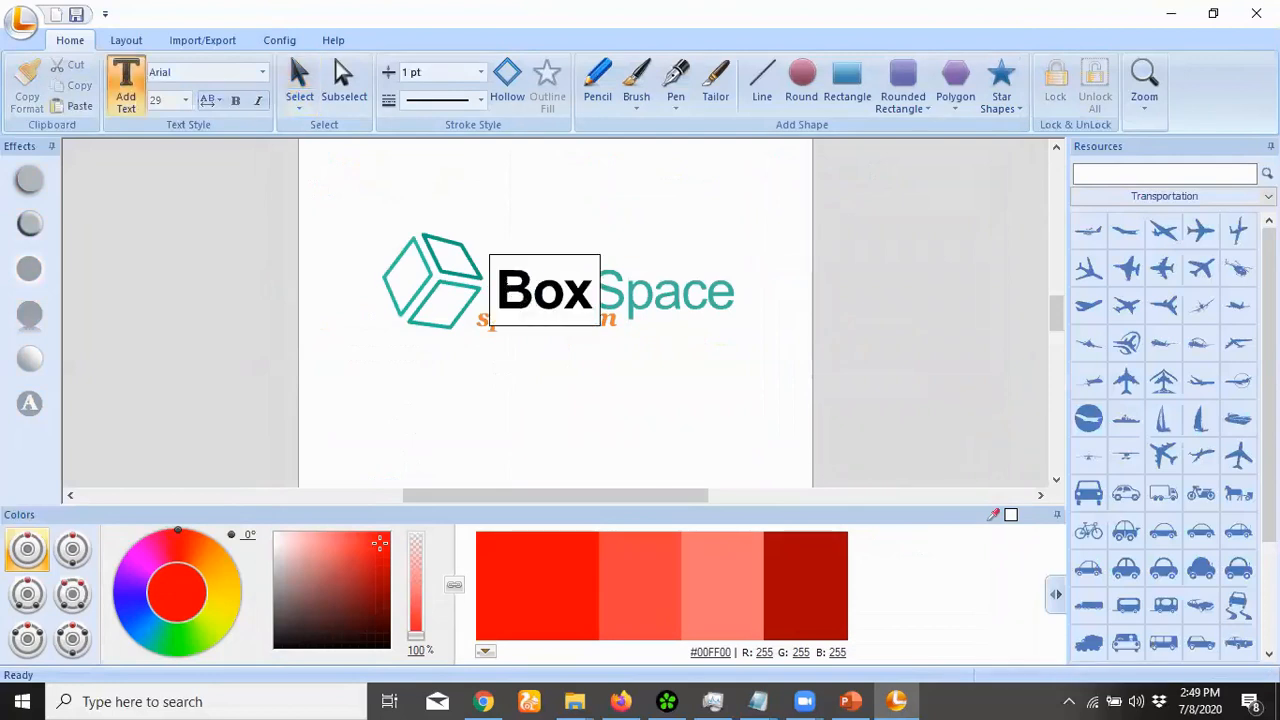
{"action": "left_click_drag", "start_coordinate": [494, 290], "coordinate": [602, 300]}
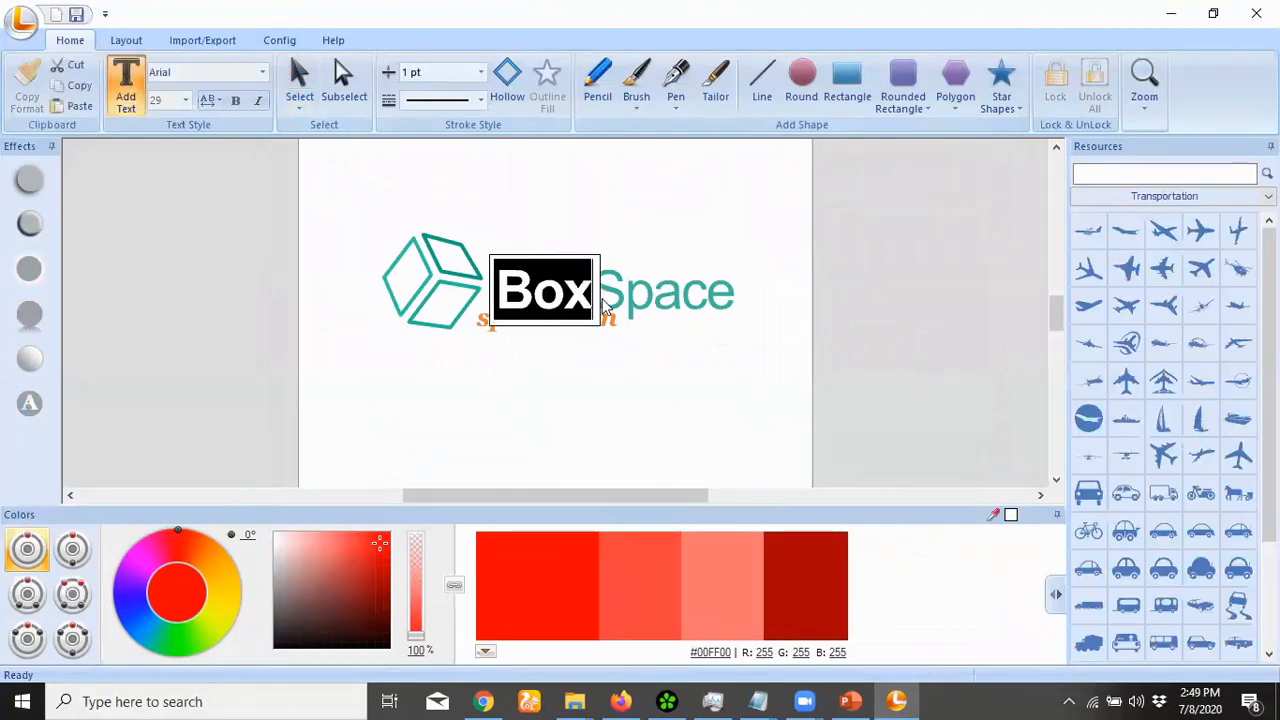
{"action": "type", "text": "a"}
{"action": "key", "text": "BackSpace"}
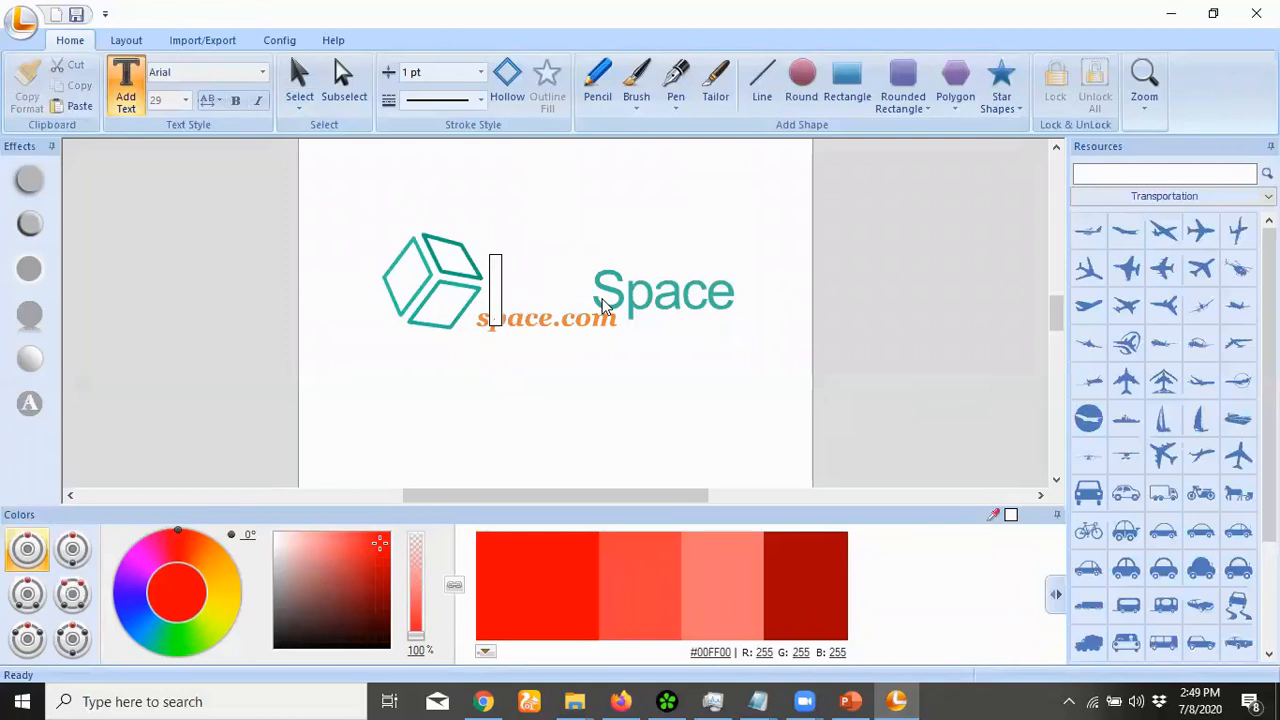
{"action": "type", "text": "Apps"}
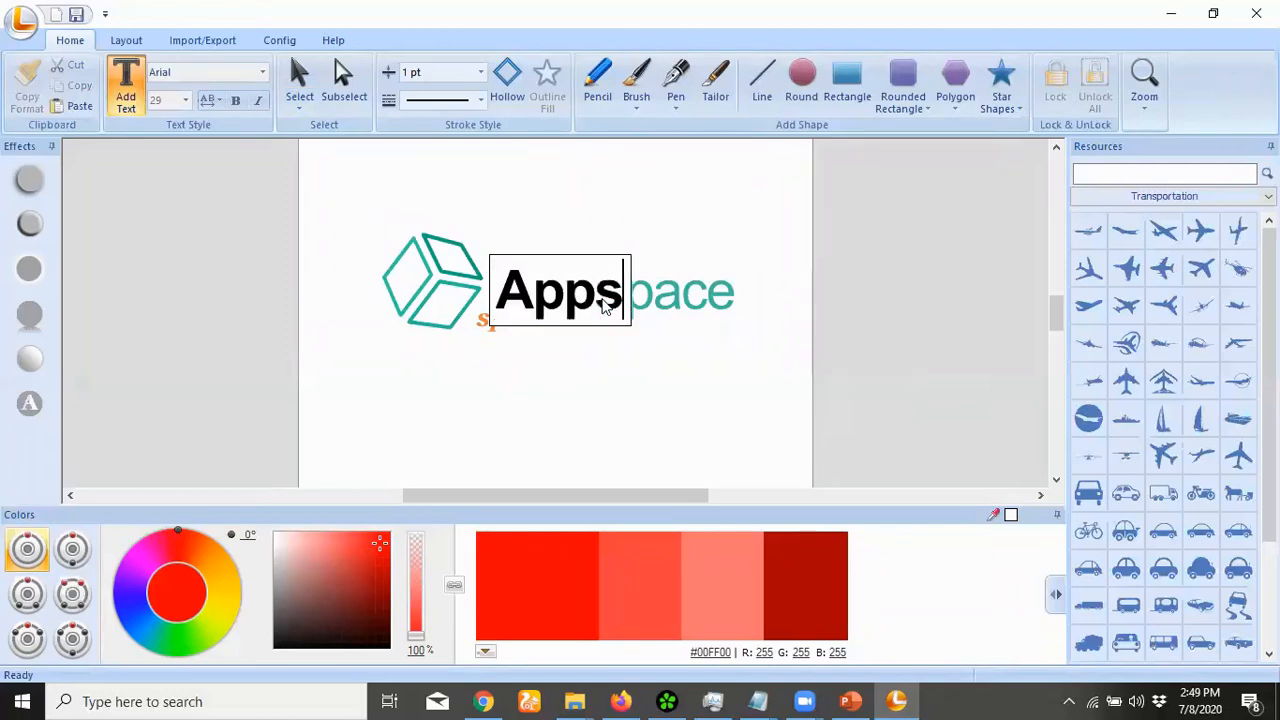
{"action": "left_click", "coordinate": [655, 308]}
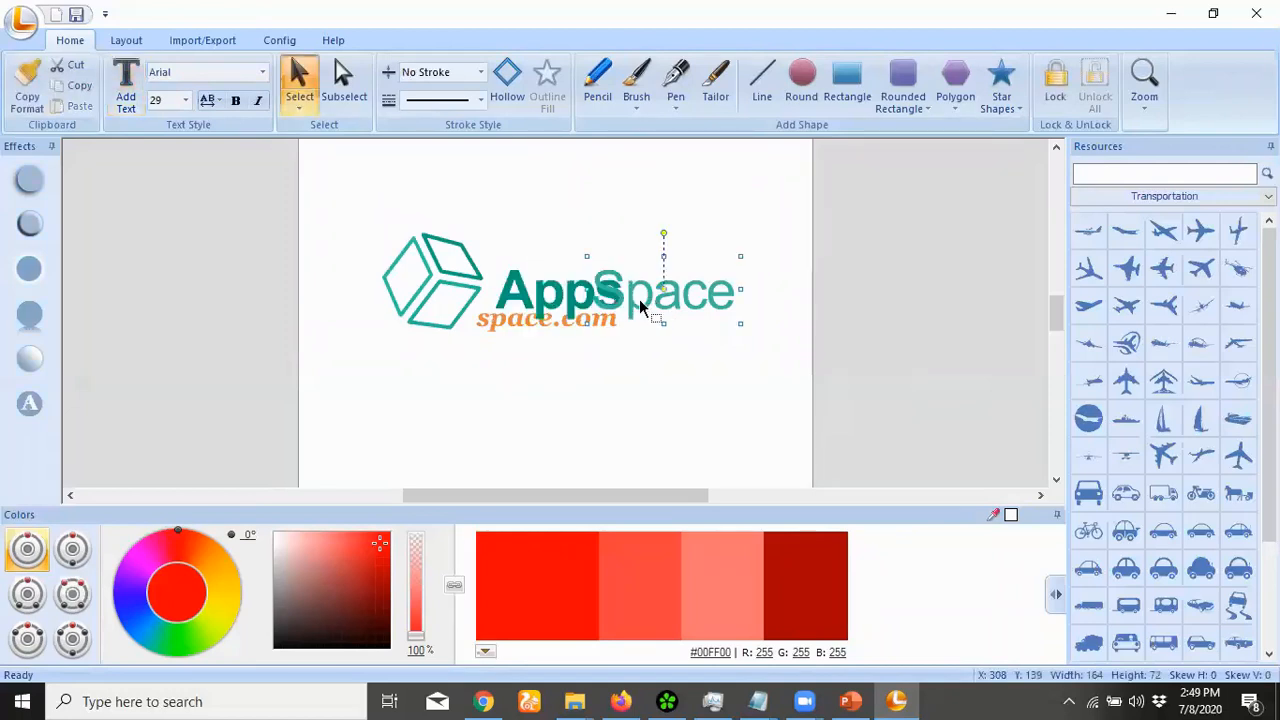
{"action": "left_click", "coordinate": [641, 302]}
{"action": "left_click_drag", "start_coordinate": [658, 300], "coordinate": [684, 304]}
Change the Space text to DEV
{"action": "double_click", "coordinate": [665, 300]}
{"action": "key", "text": "Escape"}
{"action": "double_click", "coordinate": [659, 296]}
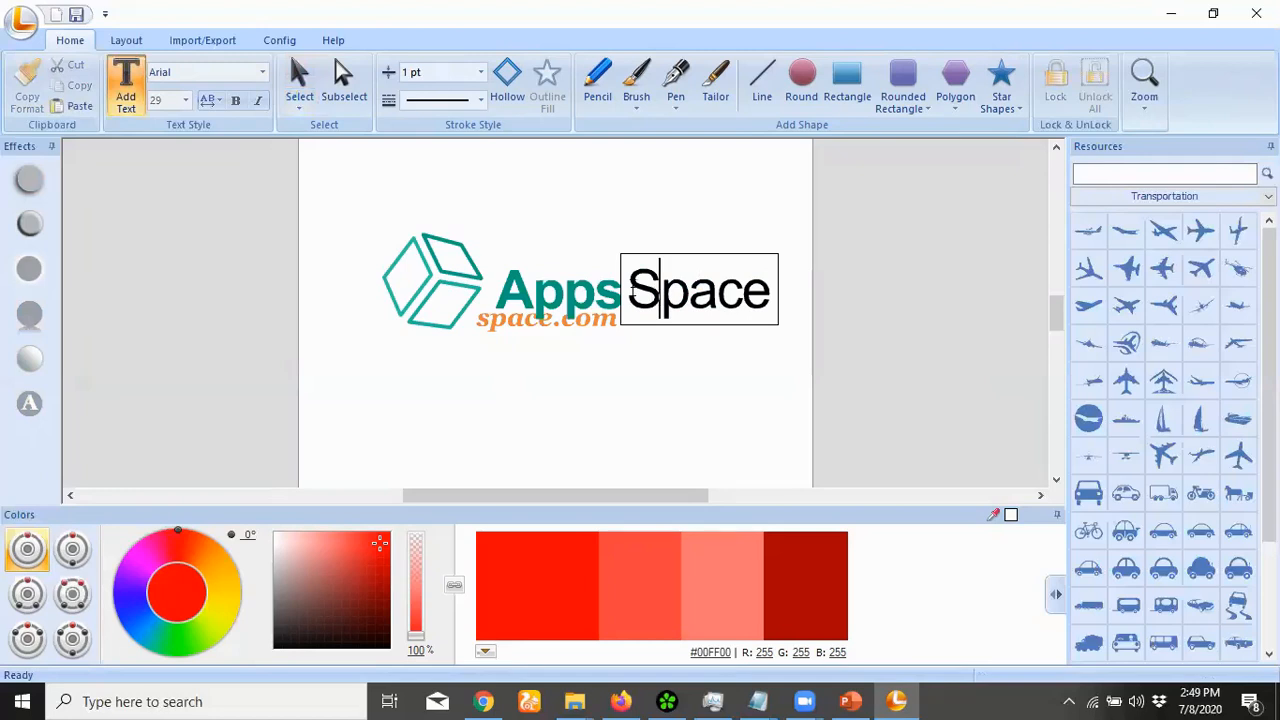
{"action": "left_click_drag", "start_coordinate": [630, 291], "coordinate": [783, 305]}
{"action": "type", "text": "DEV"}
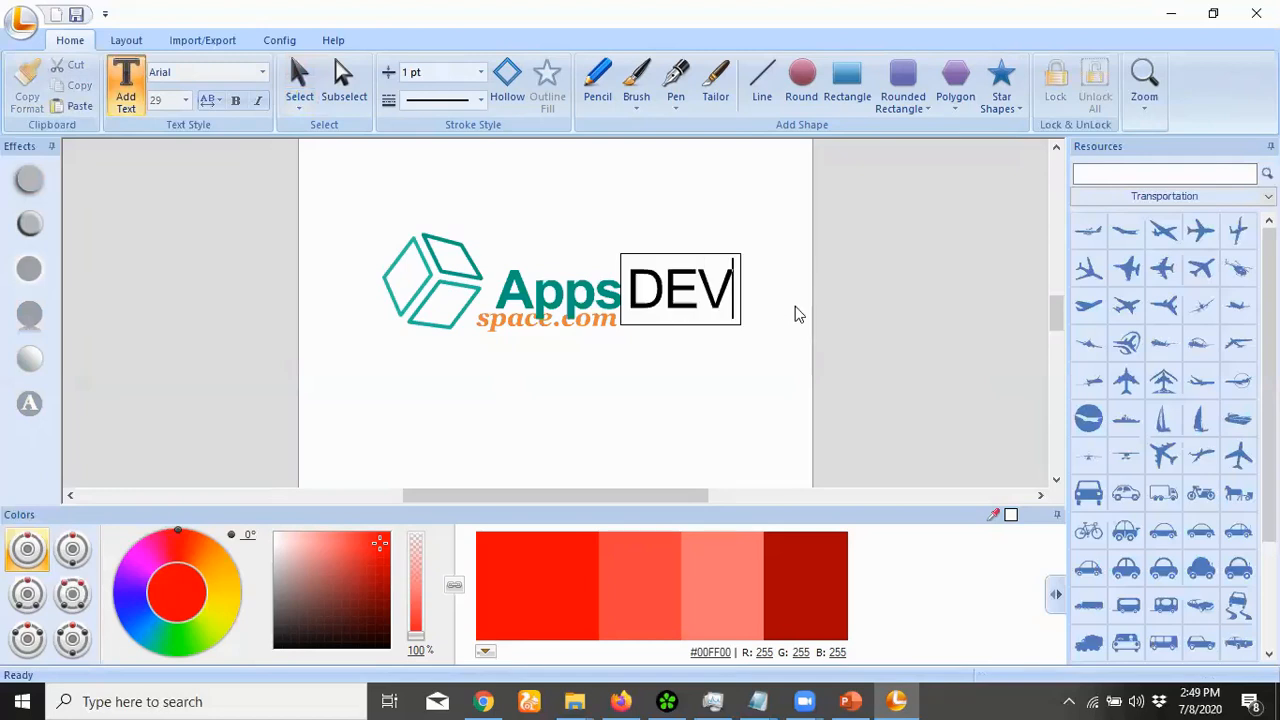
{"action": "key", "text": "Escape"}
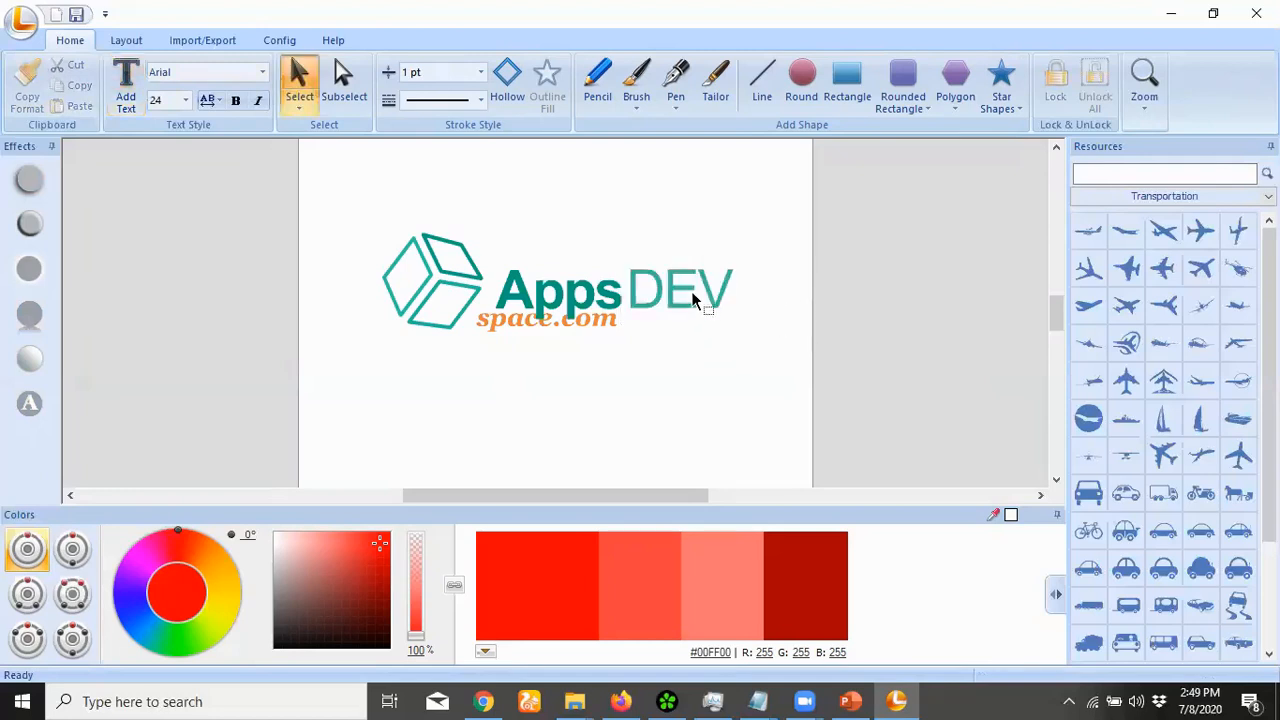
Move Apps up toward the cube, nudge DEV down, and colour DEV dark red
{"action": "left_click", "coordinate": [680, 295]}
{"action": "left_click", "coordinate": [555, 298]}
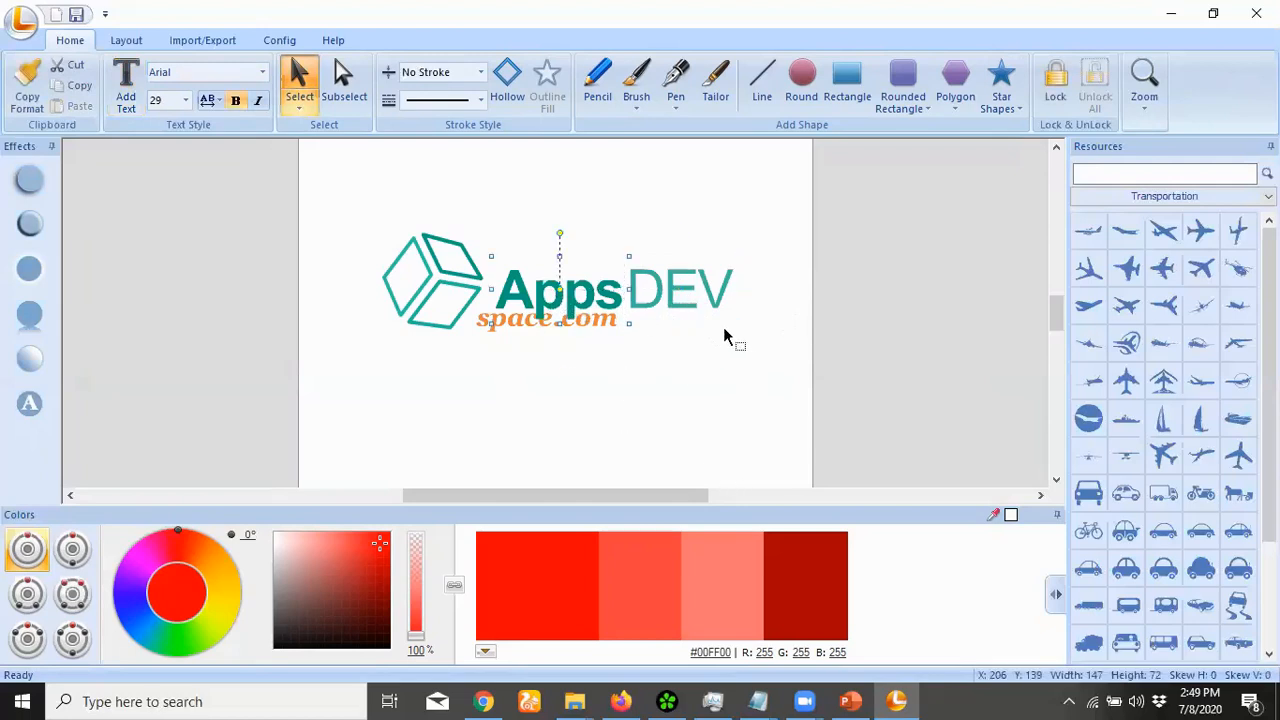
{"action": "left_click_drag", "start_coordinate": [600, 297], "coordinate": [588, 275]}
{"action": "left_click", "coordinate": [745, 346]}
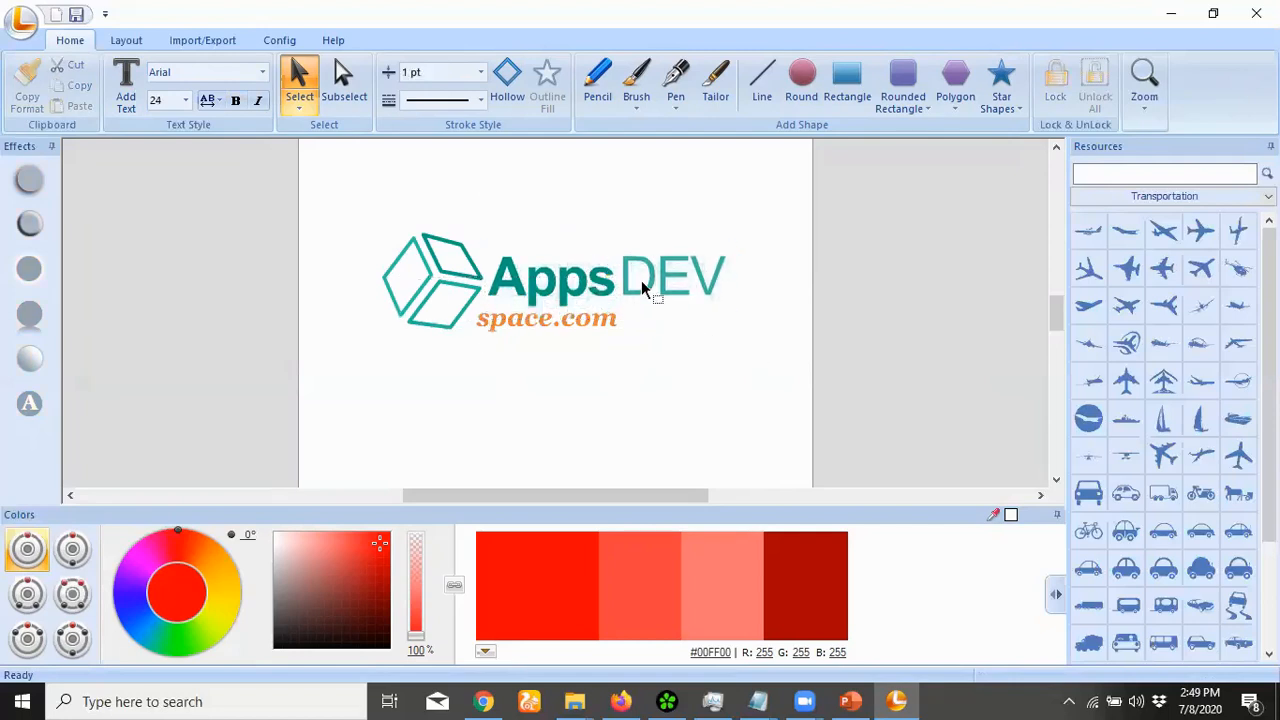
{"action": "left_click", "coordinate": [642, 289]}
{"action": "key", "text": "Down"}
{"action": "key", "text": "Down"}
{"action": "key", "text": "Down"}
{"action": "key", "text": "Down"}
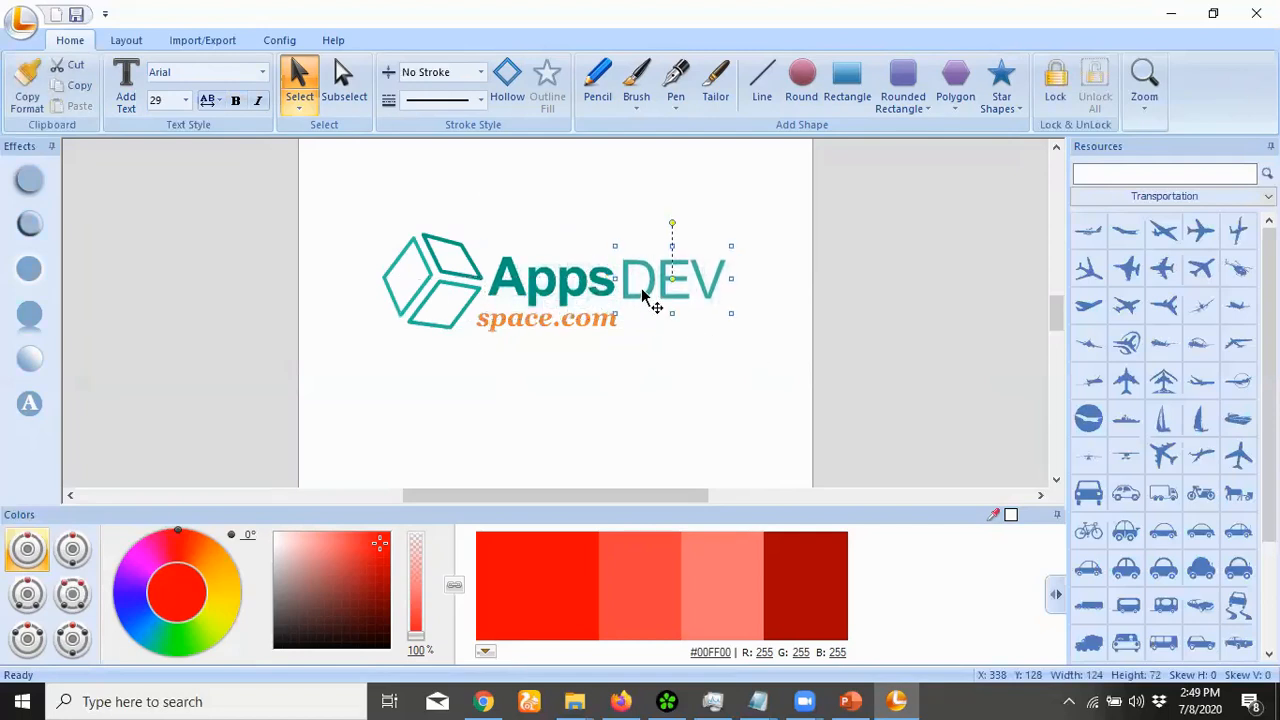
{"action": "left_click", "coordinate": [813, 562]}
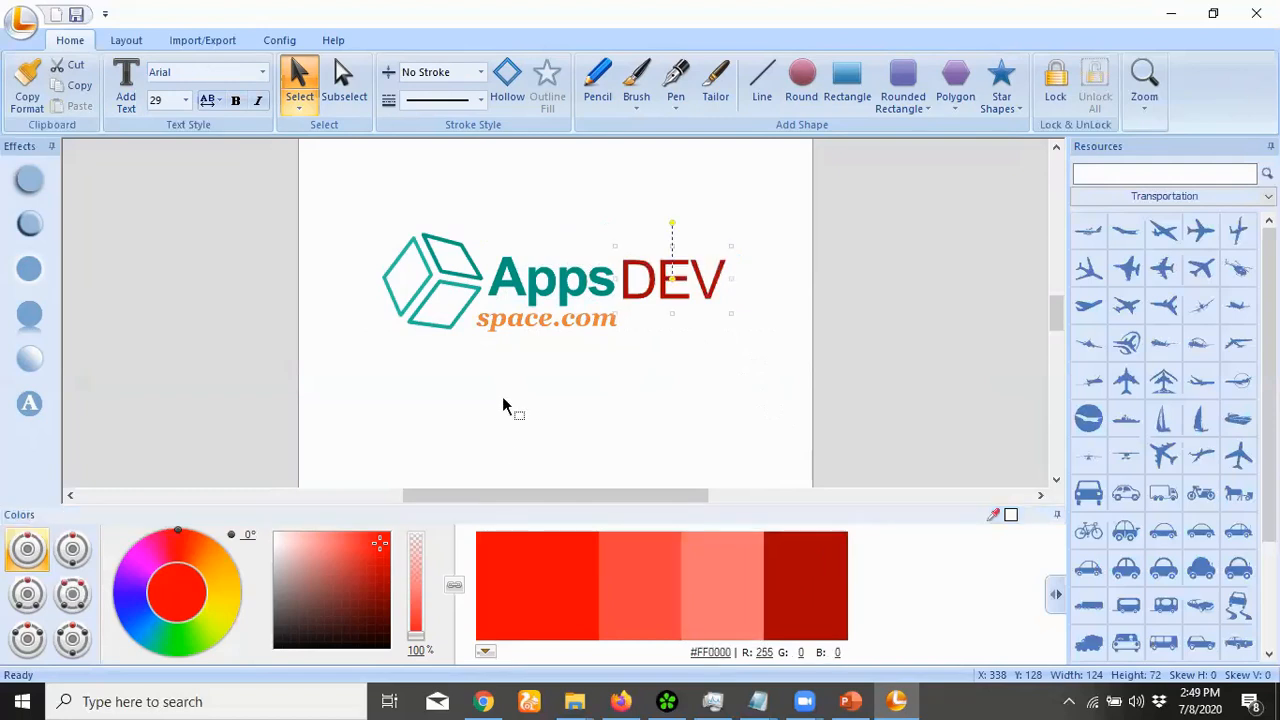
Replace the space.com tagline with appsdev.ga and colour it near-black #0B0B0B
{"action": "left_click", "coordinate": [508, 333]}
{"action": "double_click", "coordinate": [508, 333]}
{"action": "left_click_drag", "start_coordinate": [476, 320], "coordinate": [626, 328]}
{"action": "key", "text": "Delete"}
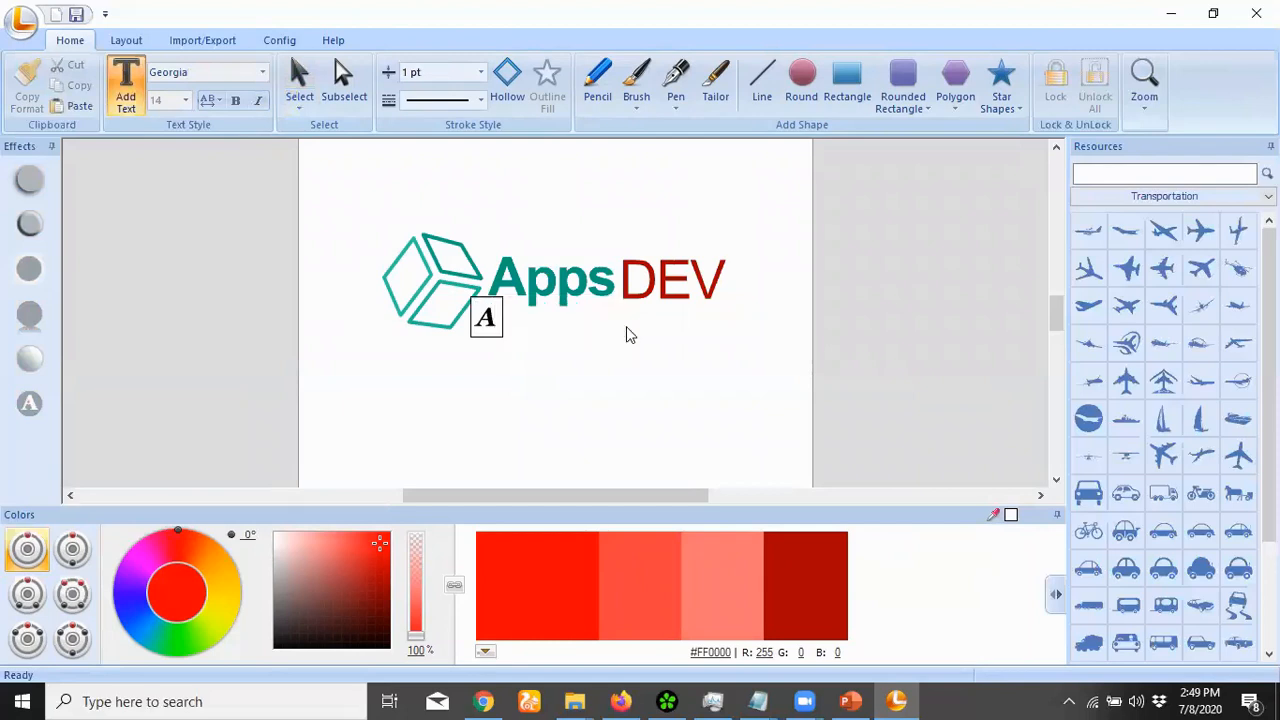
{"action": "type", "text": "apps"}
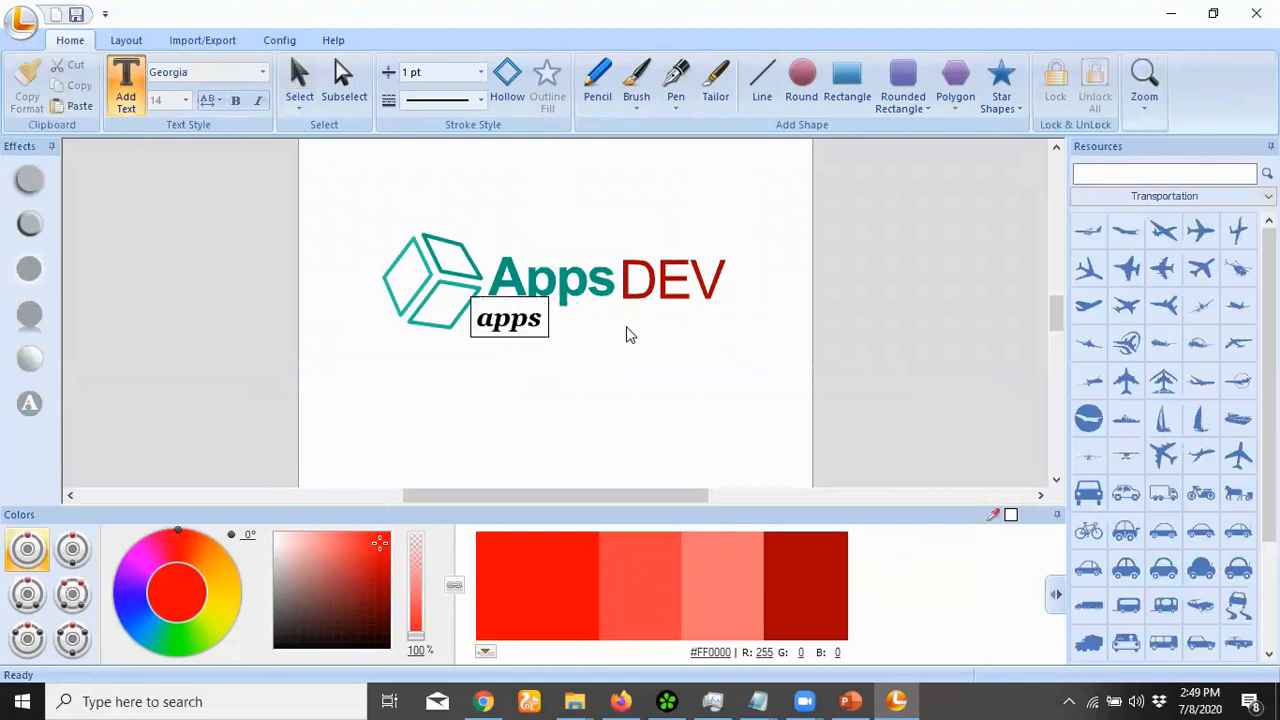
{"action": "type", "text": "dev.ga"}
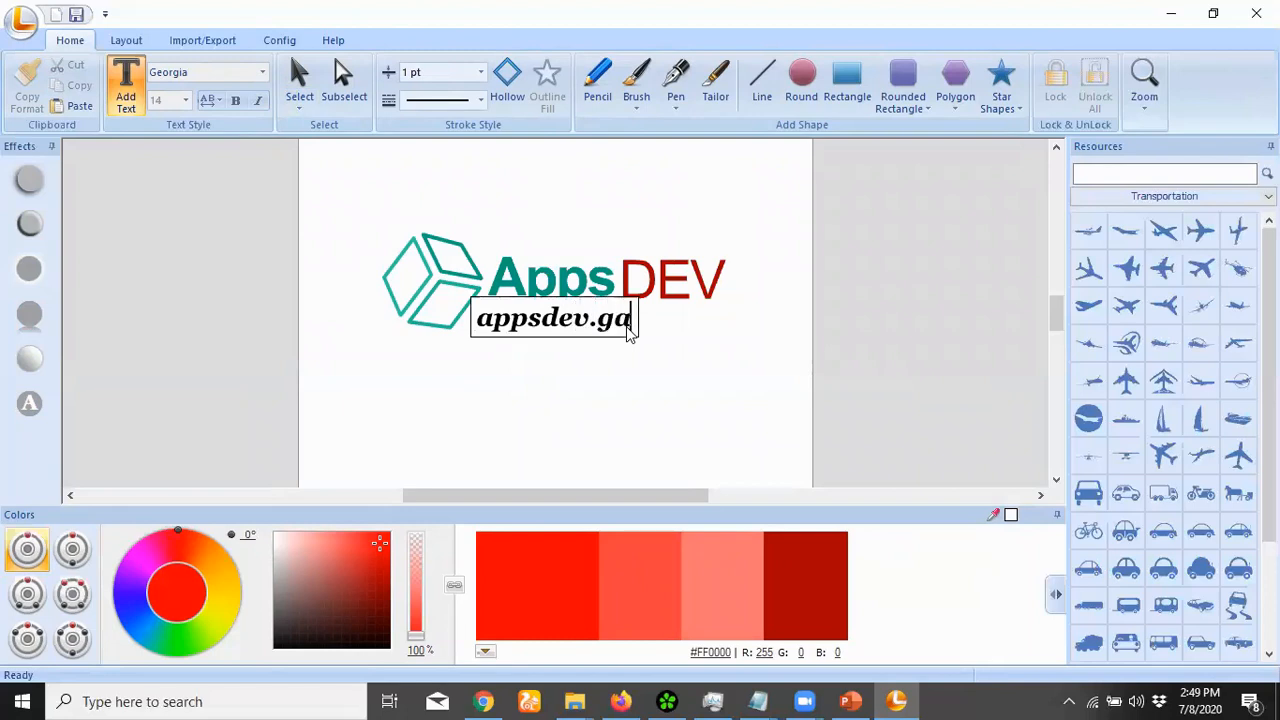
{"action": "left_click", "coordinate": [640, 392]}
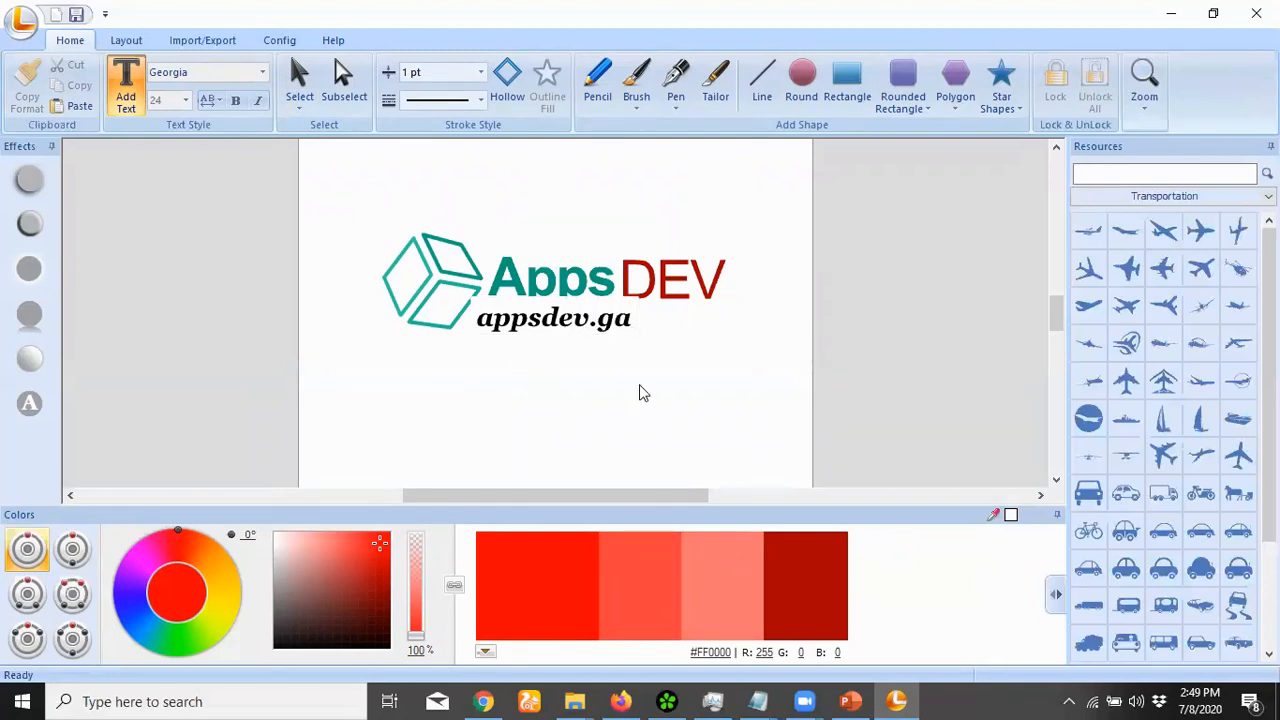
{"action": "left_click", "coordinate": [550, 332]}
{"action": "left_click", "coordinate": [279, 644]}
{"action": "left_click", "coordinate": [583, 610]}
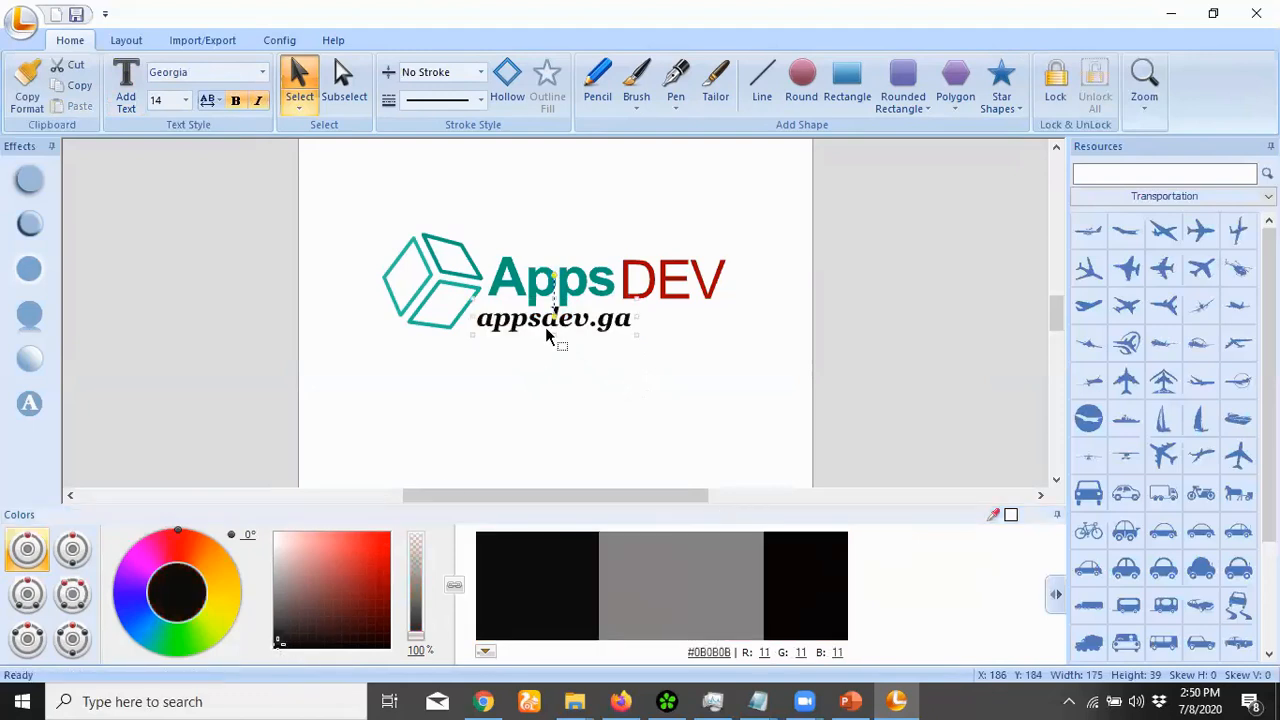
Set the appsdev.ga text to size 8 and shift it slightly down
{"action": "left_click", "coordinate": [185, 101]}
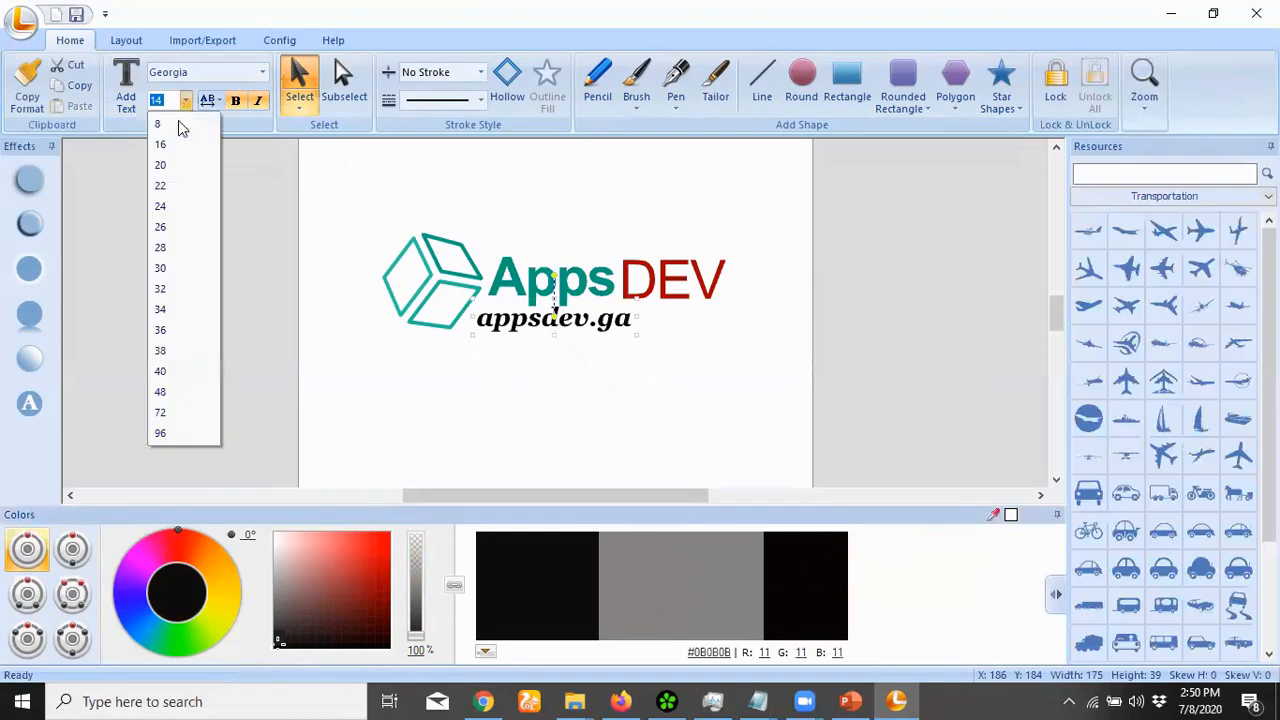
{"action": "left_click", "coordinate": [164, 124]}
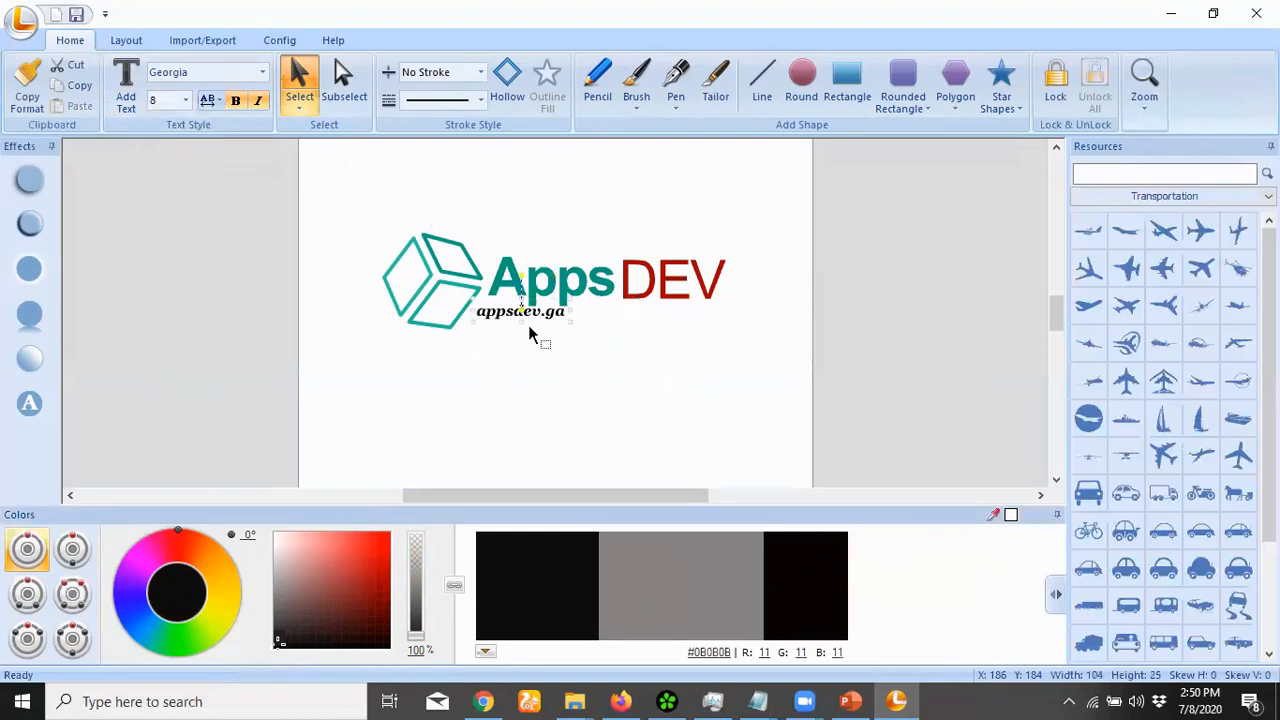
{"action": "left_click_drag", "start_coordinate": [537, 313], "coordinate": [535, 321]}
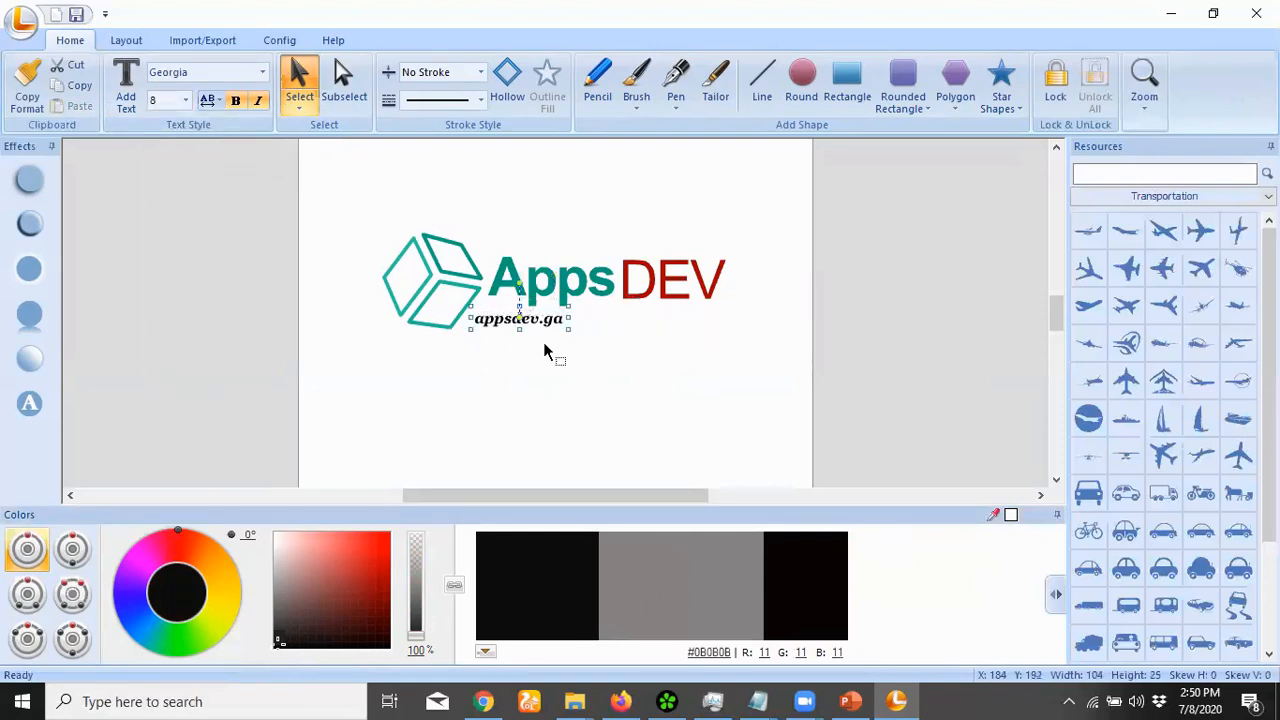
{"action": "left_click", "coordinate": [558, 380]}
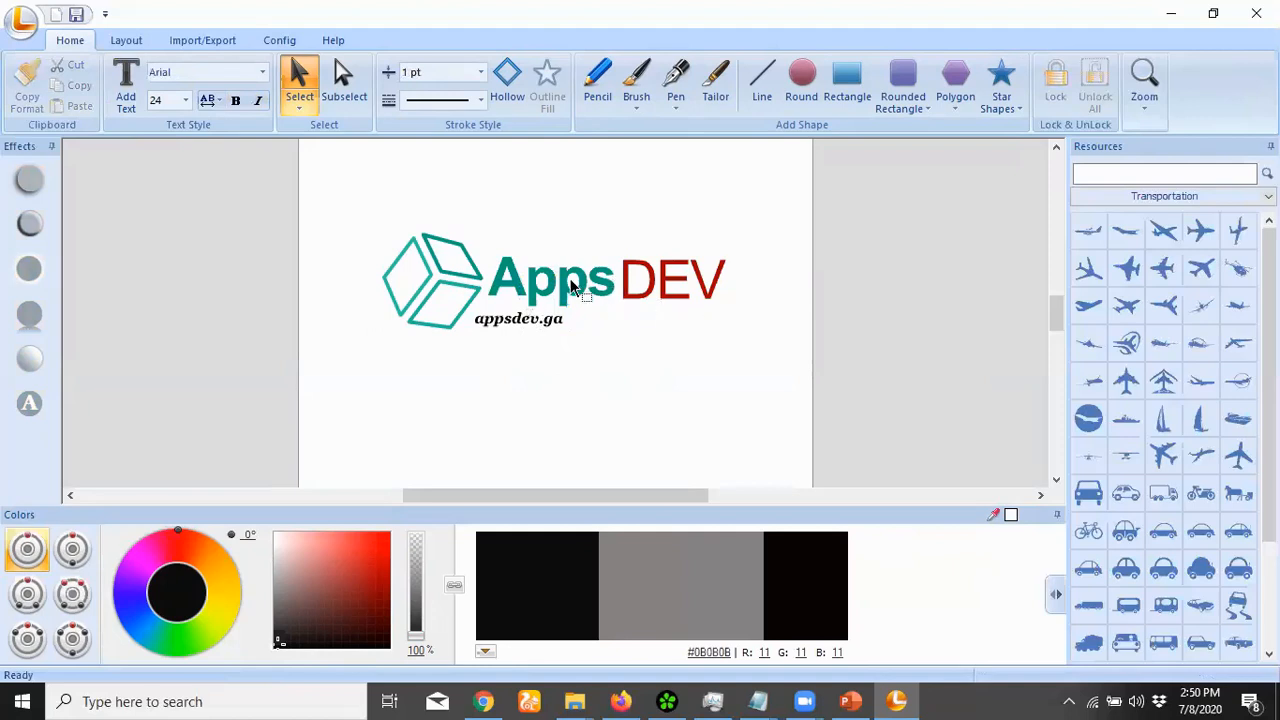
Make the cube's left face outline black
{"action": "left_click", "coordinate": [449, 256]}
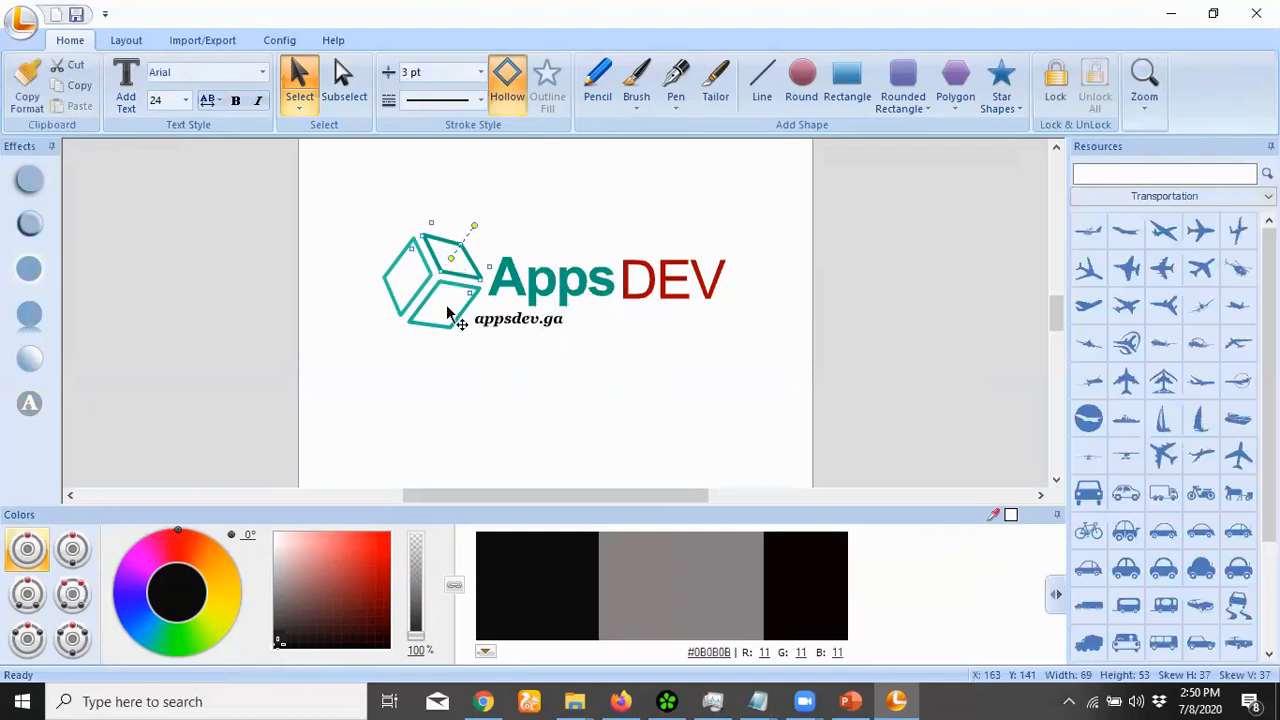
{"action": "left_click", "coordinate": [1200, 200]}
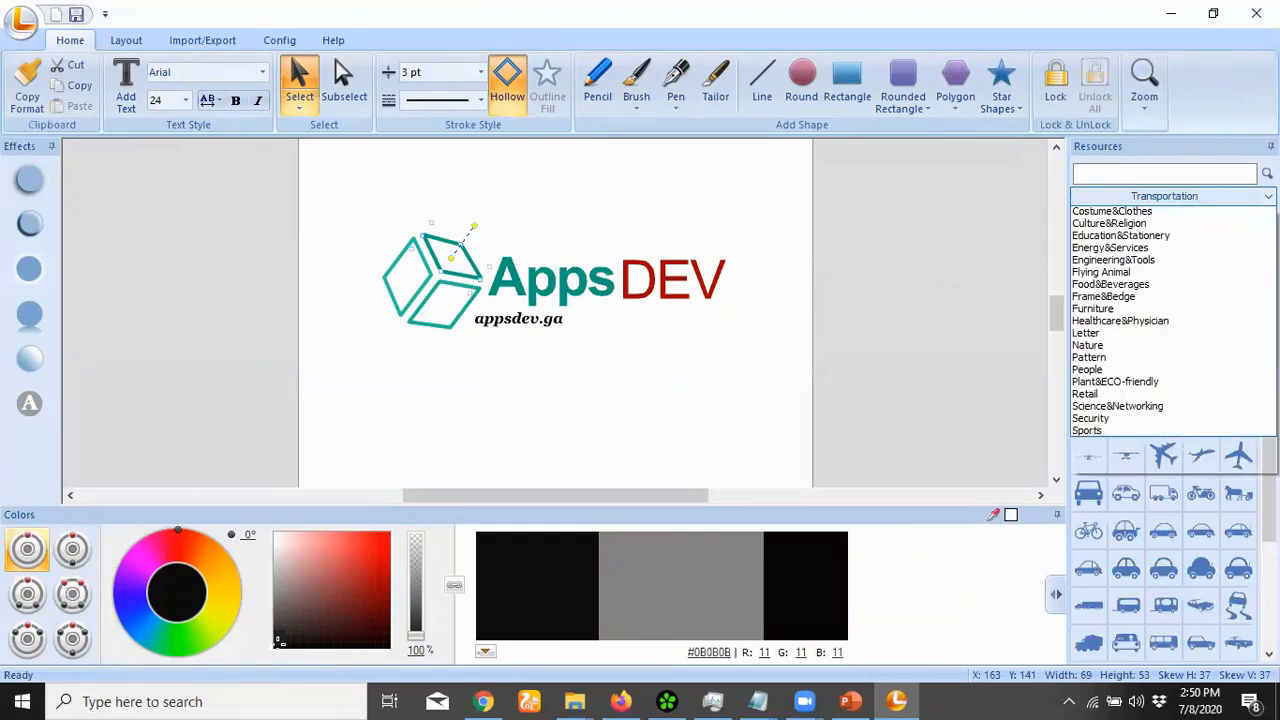
{"action": "left_click", "coordinate": [582, 210]}
{"action": "left_click", "coordinate": [419, 301]}
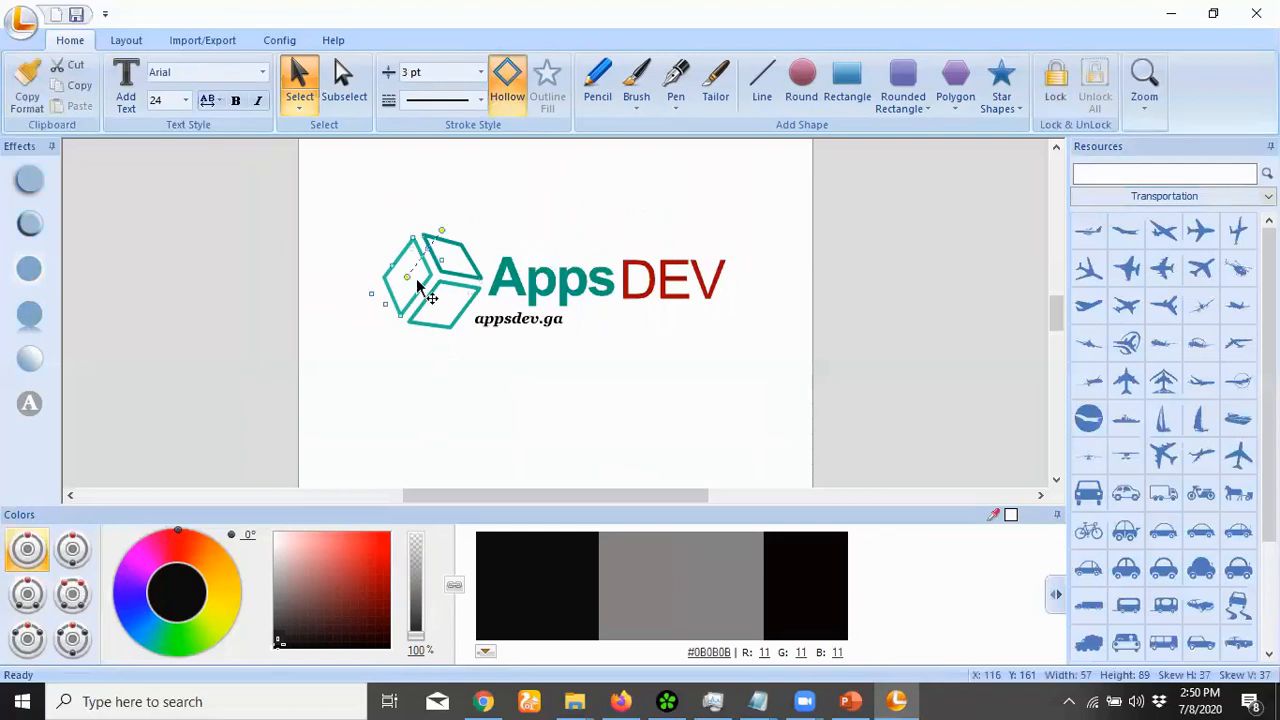
{"action": "left_click", "coordinate": [577, 585]}
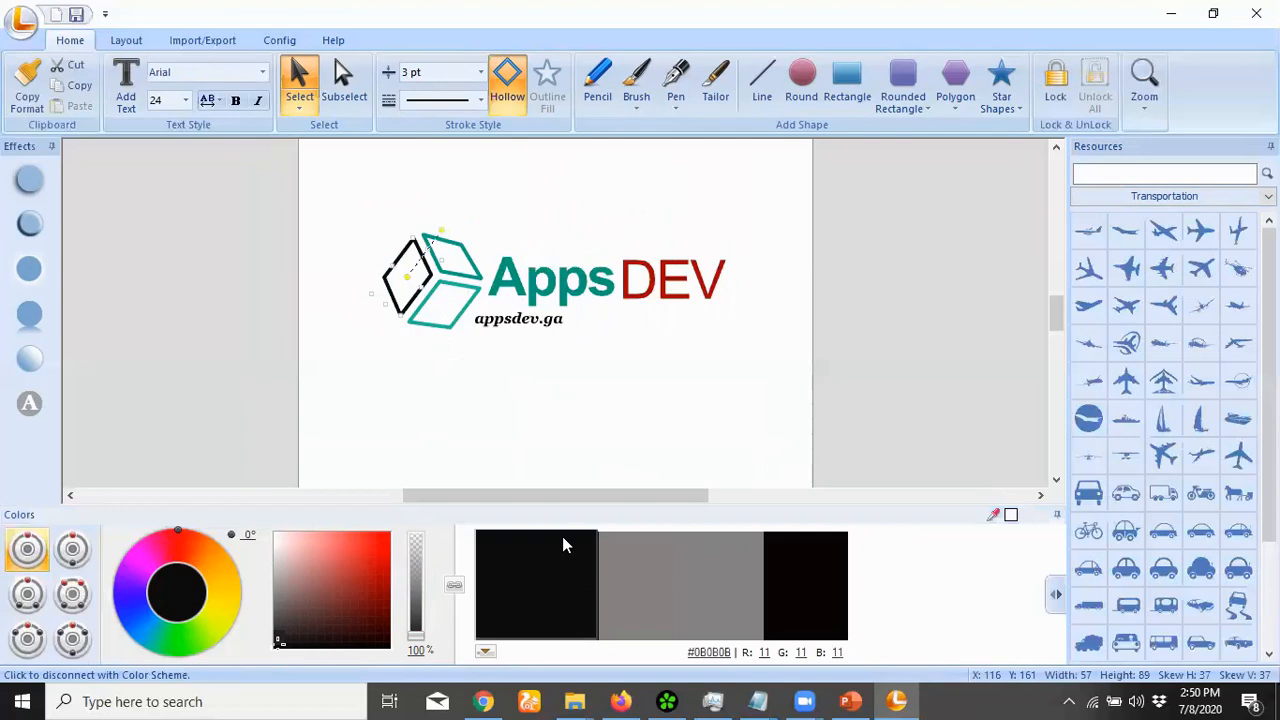
Colour the cube's top face orange #EE3F07 and its lower face purple #8A079C
{"action": "left_click", "coordinate": [468, 272]}
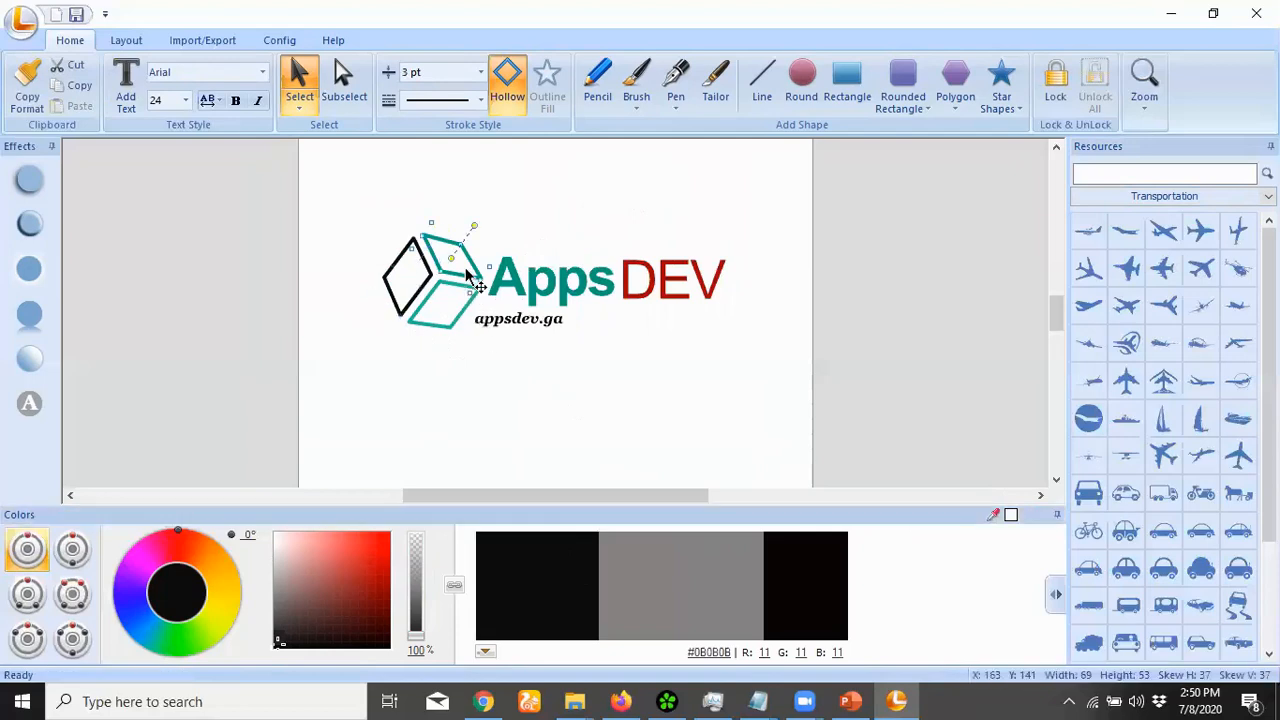
{"action": "left_click", "coordinate": [186, 551]}
{"action": "left_click", "coordinate": [377, 549]}
{"action": "left_click", "coordinate": [577, 556]}
{"action": "left_click", "coordinate": [447, 321]}
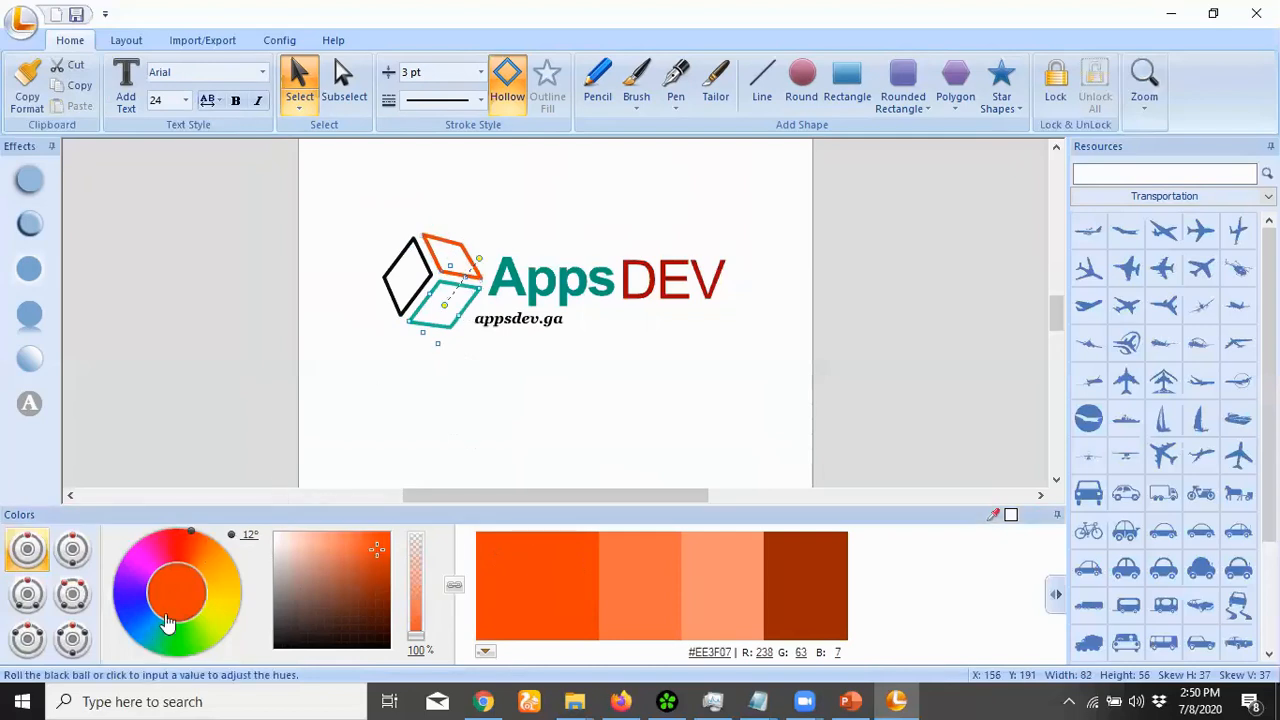
{"action": "left_click", "coordinate": [136, 577]}
{"action": "left_click", "coordinate": [545, 577]}
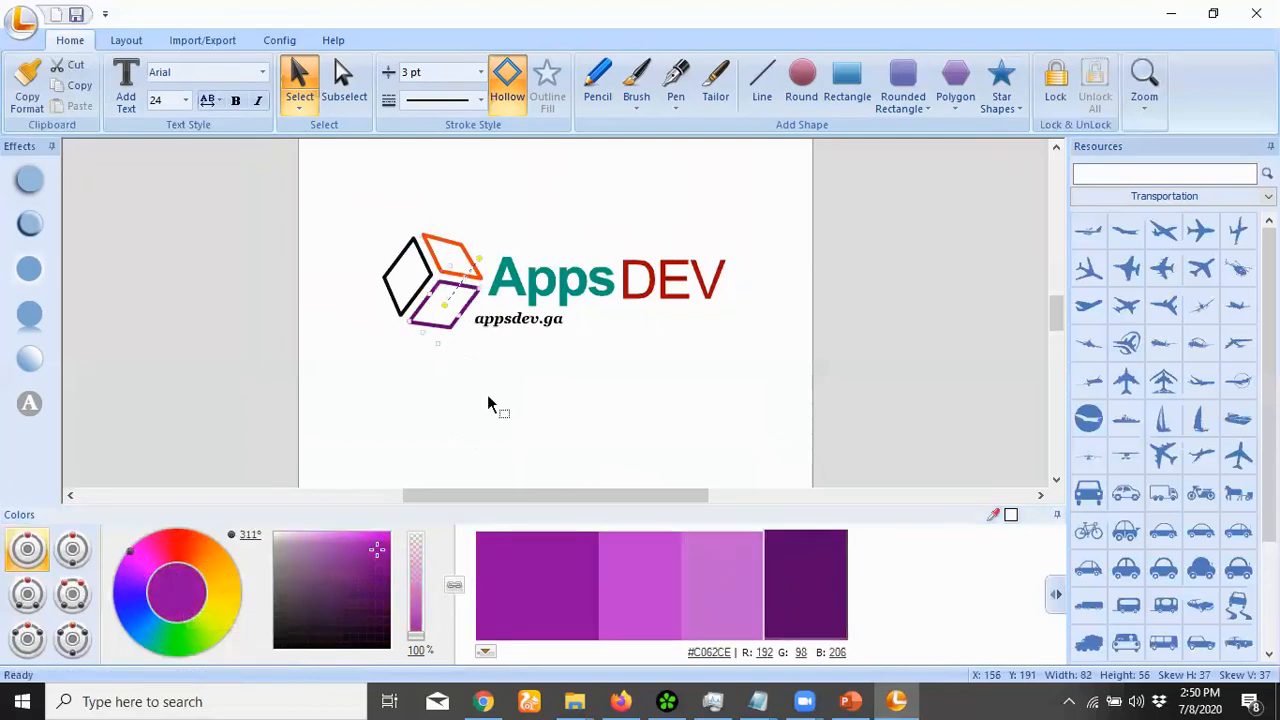
{"action": "left_click", "coordinate": [366, 381]}
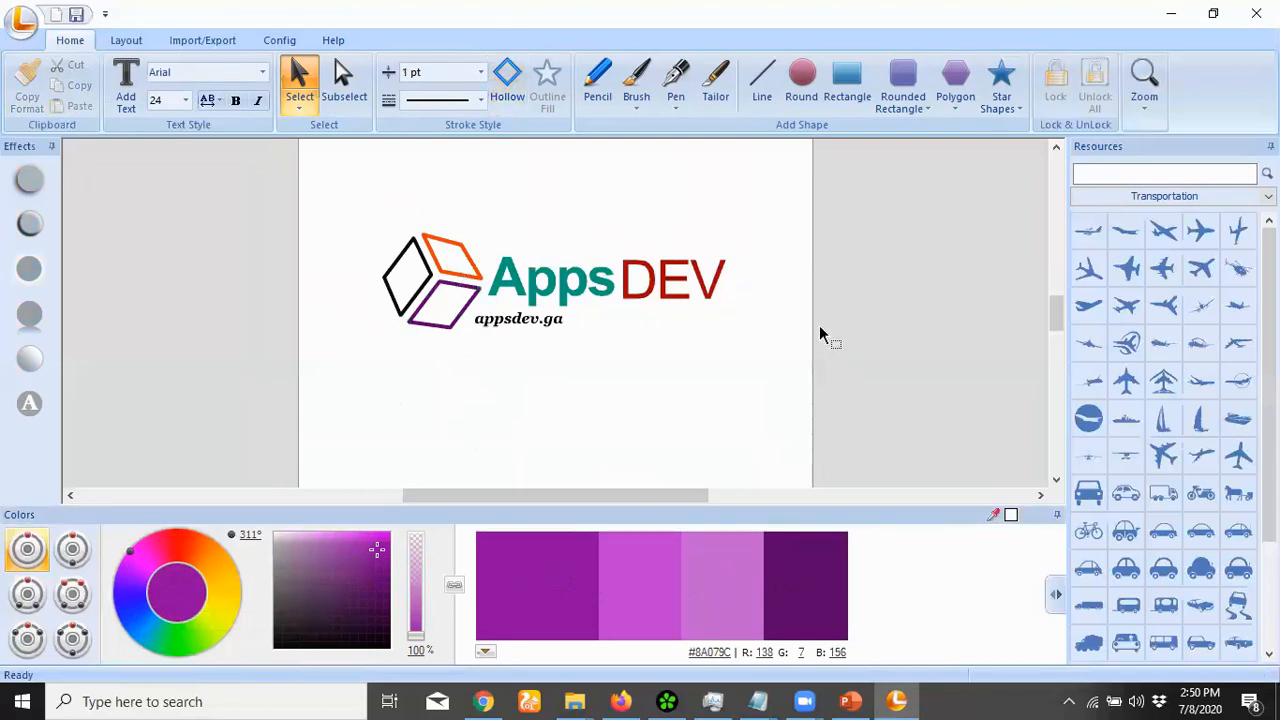
Narrow the page width and reduce the page height
{"action": "left_click_drag", "start_coordinate": [812, 317], "coordinate": [729, 318]}
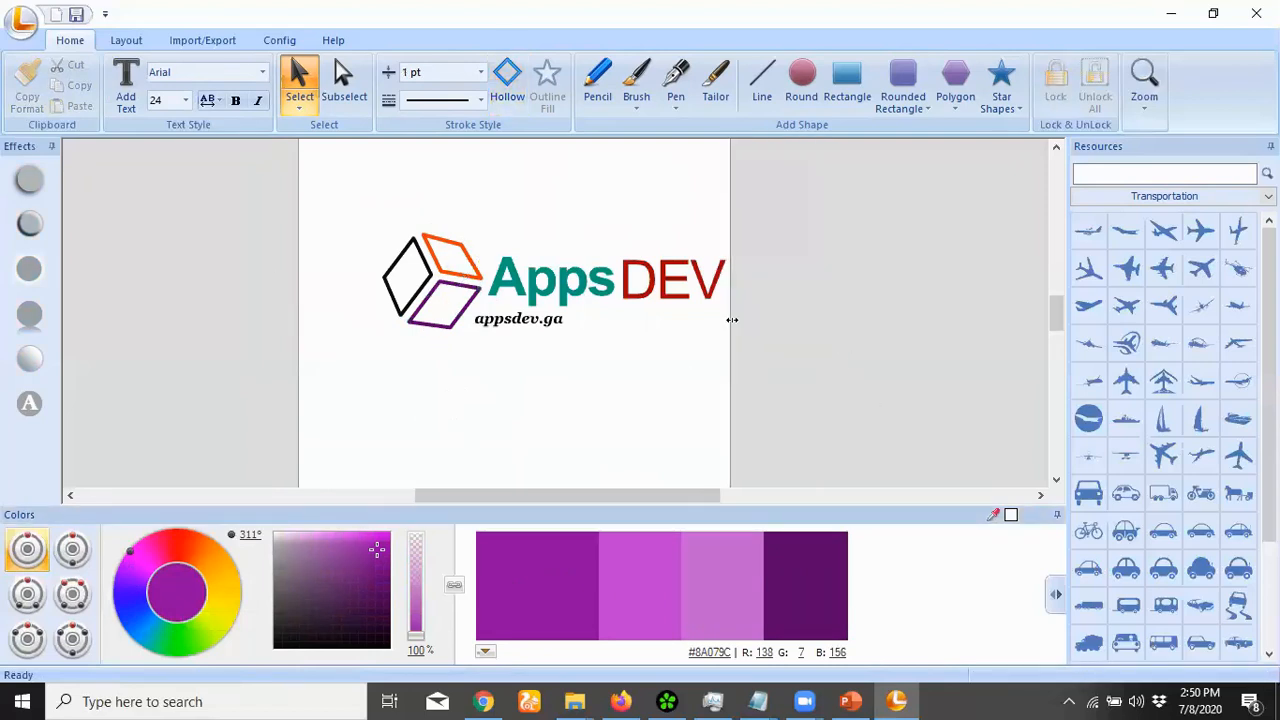
{"action": "scroll", "coordinate": [1055, 335], "scroll_direction": "down", "scroll_amount": 3}
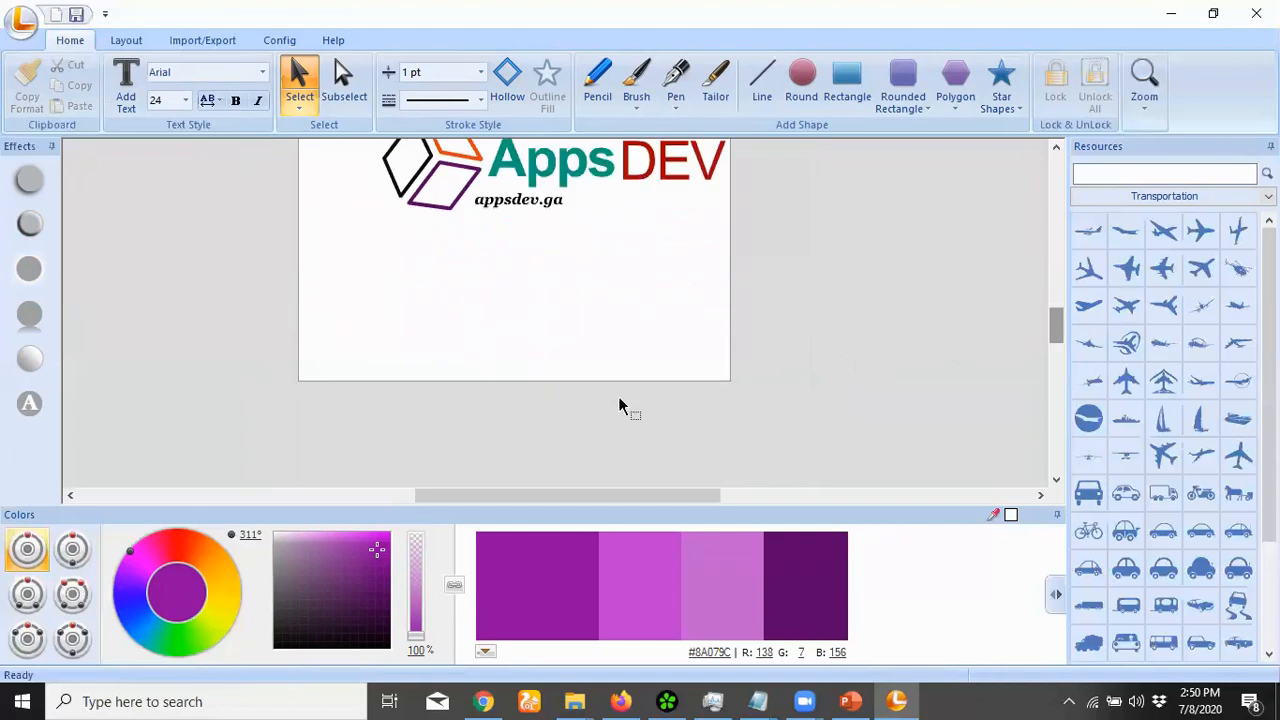
{"action": "left_click_drag", "start_coordinate": [615, 380], "coordinate": [610, 288]}
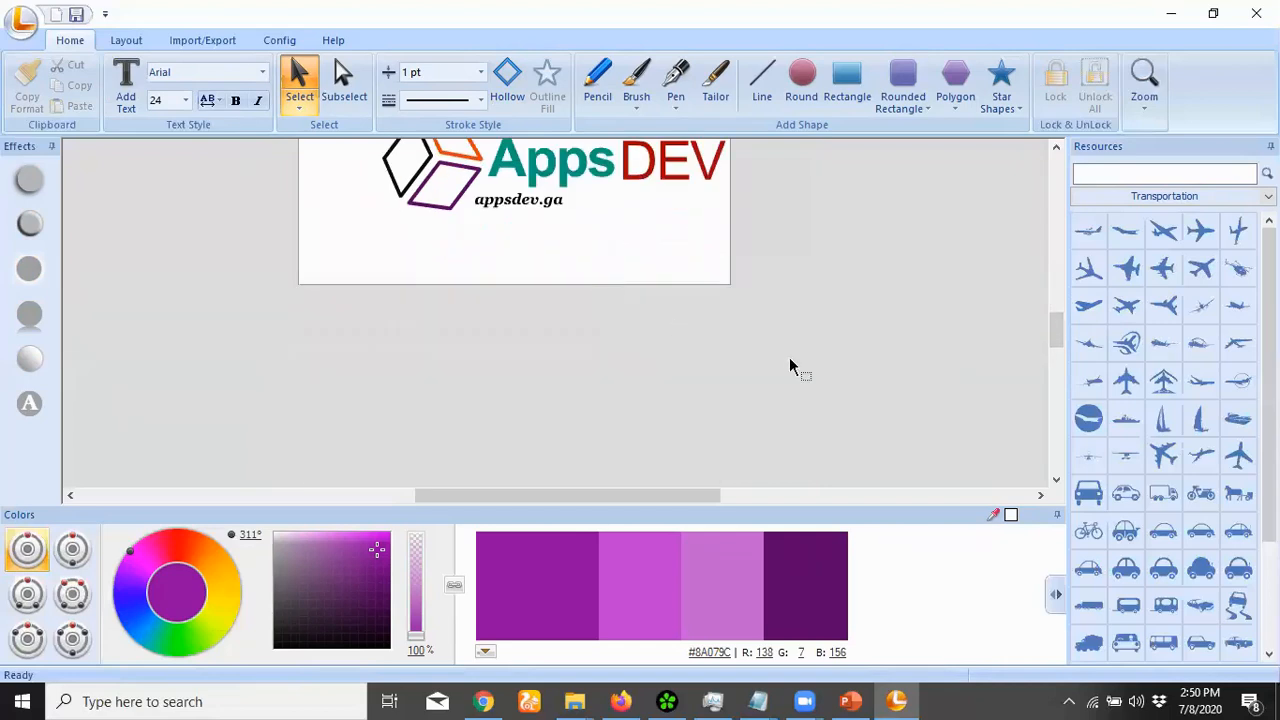
{"action": "scroll", "coordinate": [1055, 335], "scroll_direction": "up", "scroll_amount": 3}
Move the whole logo to the page's top-left, scale it down, and bold DEV
{"action": "left_click_drag", "start_coordinate": [246, 223], "coordinate": [766, 372]}
{"action": "left_click_drag", "start_coordinate": [641, 314], "coordinate": [577, 224]}
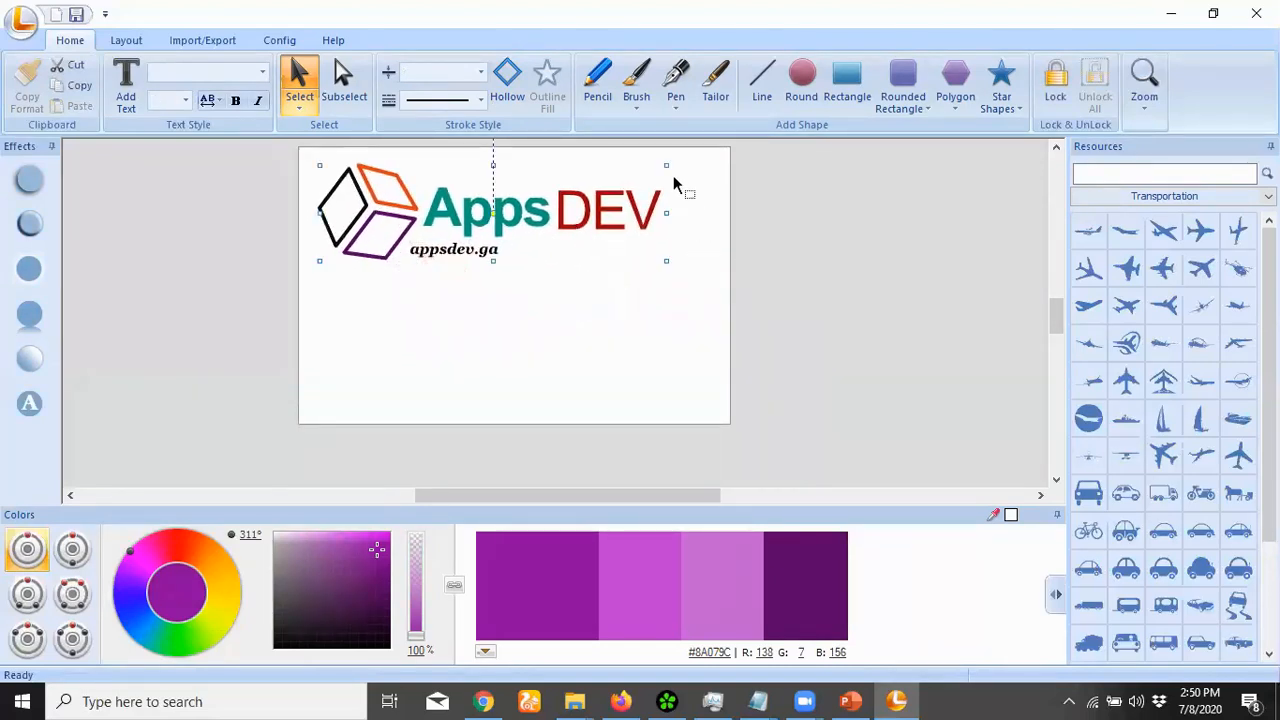
{"action": "left_click_drag", "start_coordinate": [667, 167], "coordinate": [620, 178]}
{"action": "left_click_drag", "start_coordinate": [504, 211], "coordinate": [468, 204]}
{"action": "left_click", "coordinate": [748, 318]}
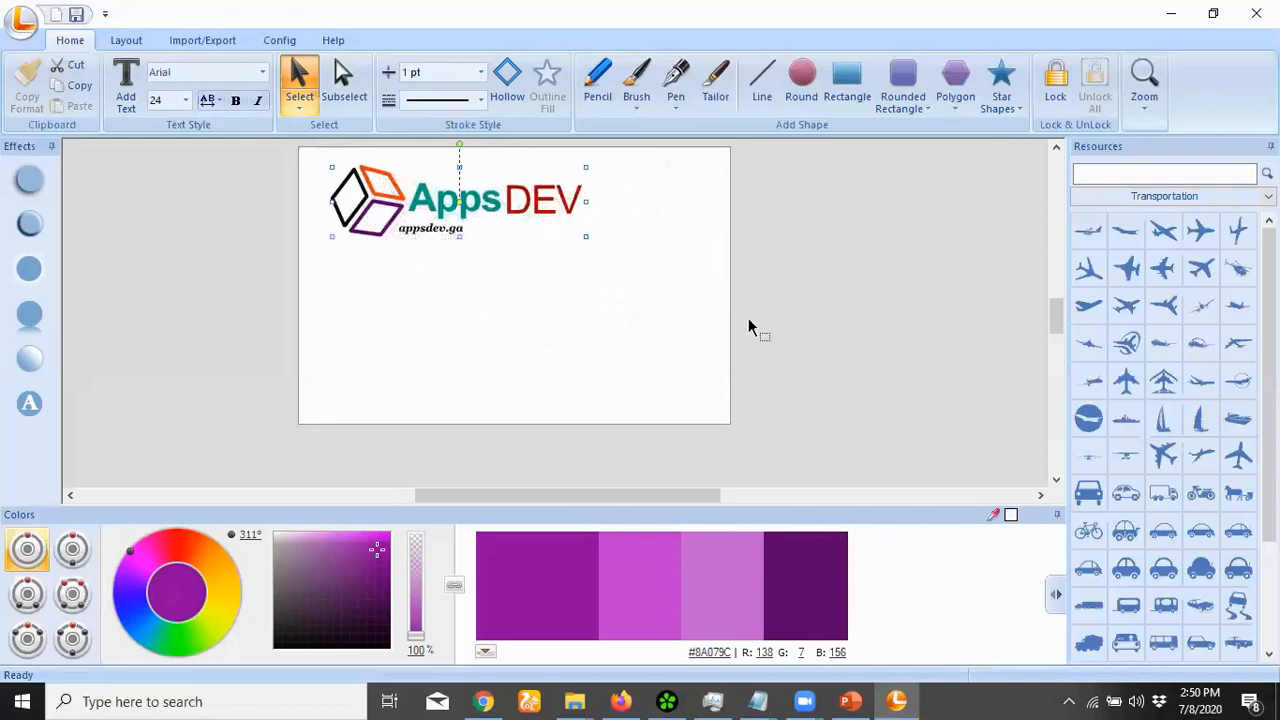
{"action": "left_click", "coordinate": [547, 201]}
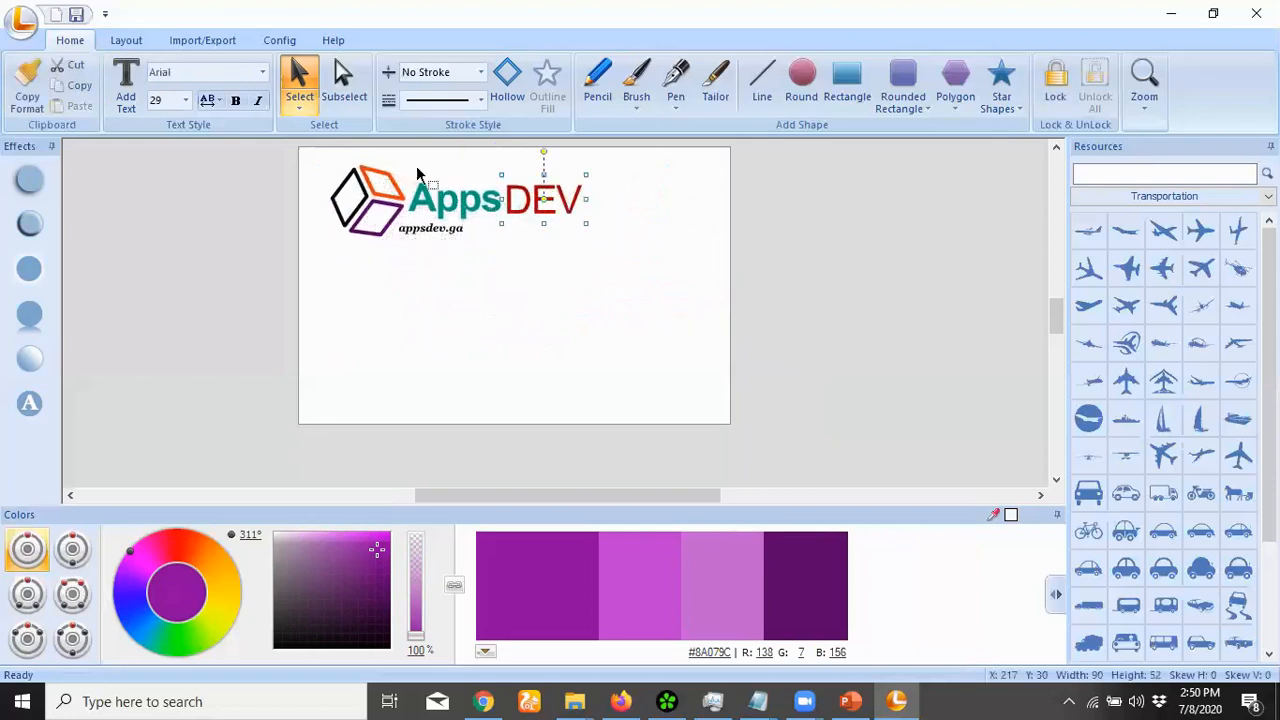
{"action": "left_click", "coordinate": [234, 101]}
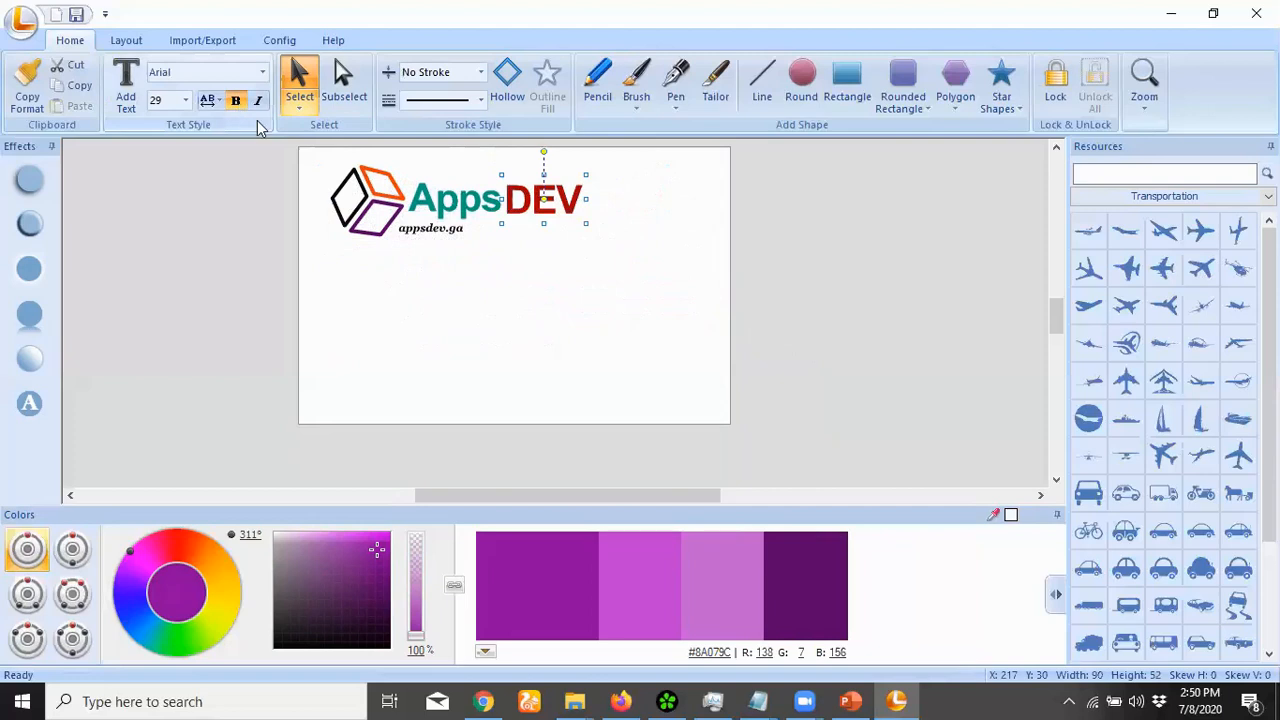
Stretch the appsdev.ga text wider and position it under Apps
{"action": "left_click", "coordinate": [451, 230]}
{"action": "mouse_move", "coordinate": [468, 229]}
{"action": "left_mouse_down"}
{"action": "mouse_move", "coordinate": [503, 229]}
{"action": "mouse_move", "coordinate": [489, 228]}
{"action": "left_mouse_up"}
{"action": "left_click", "coordinate": [266, 265]}
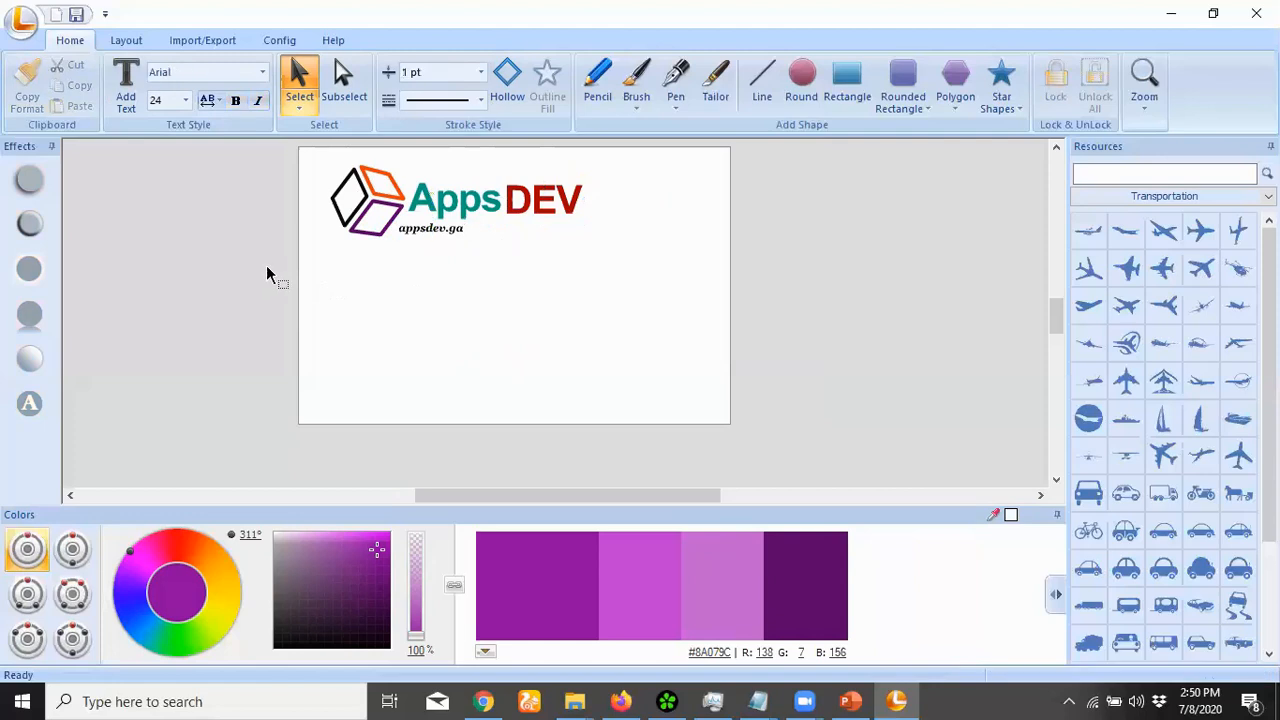
{"action": "left_click", "coordinate": [432, 235]}
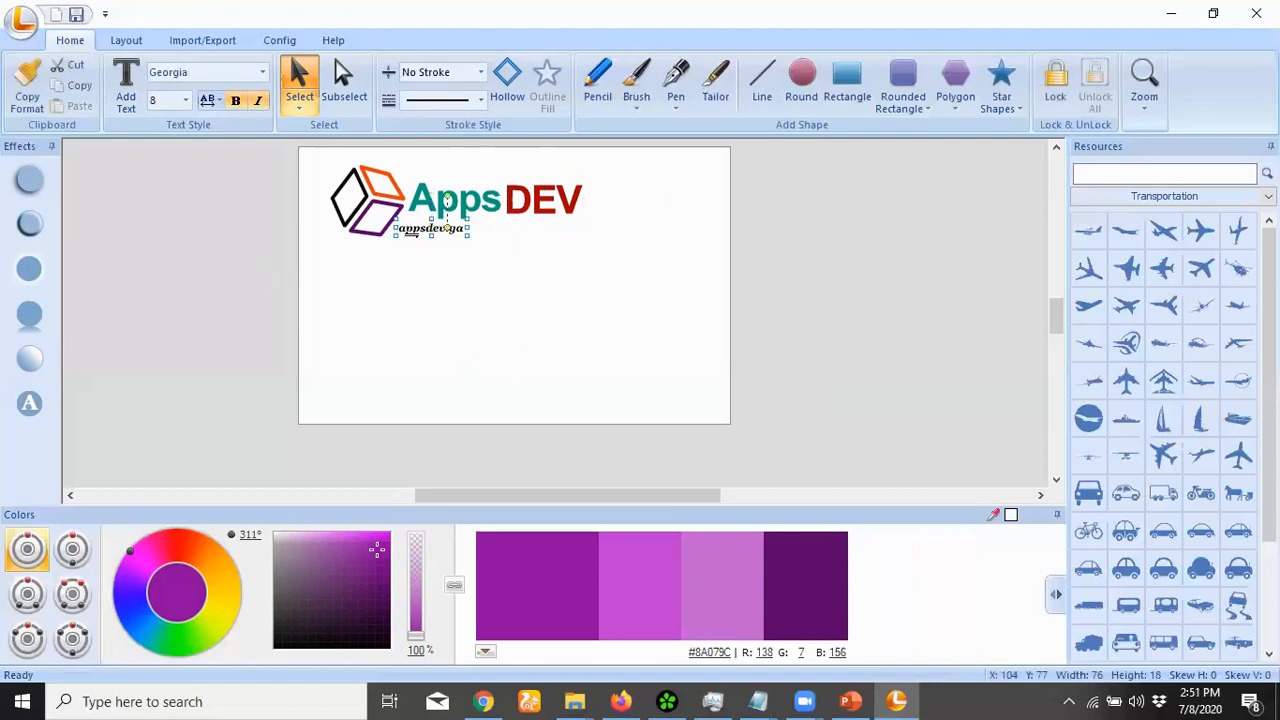
{"action": "left_click_drag", "start_coordinate": [418, 234], "coordinate": [442, 237]}
{"action": "left_click", "coordinate": [293, 256]}
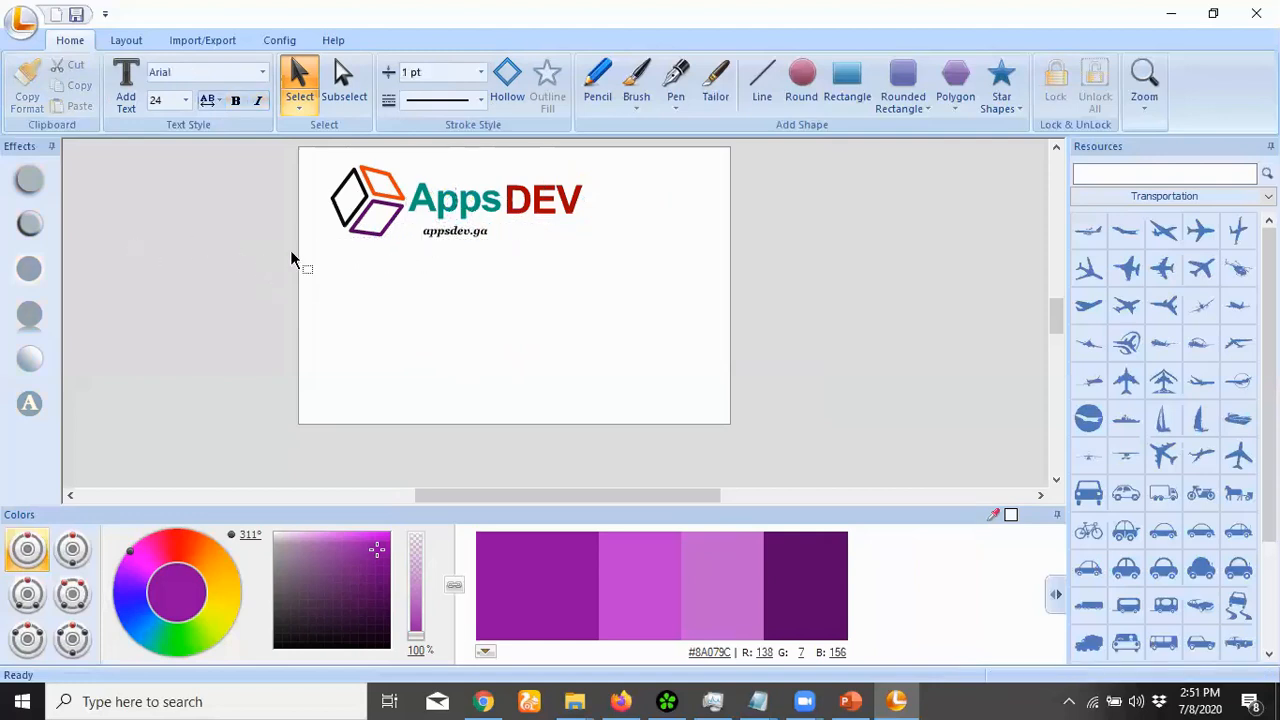
Change the tagline to '...appsdev.ga' and crop the page tightly around the logo
{"action": "double_click", "coordinate": [425, 234]}
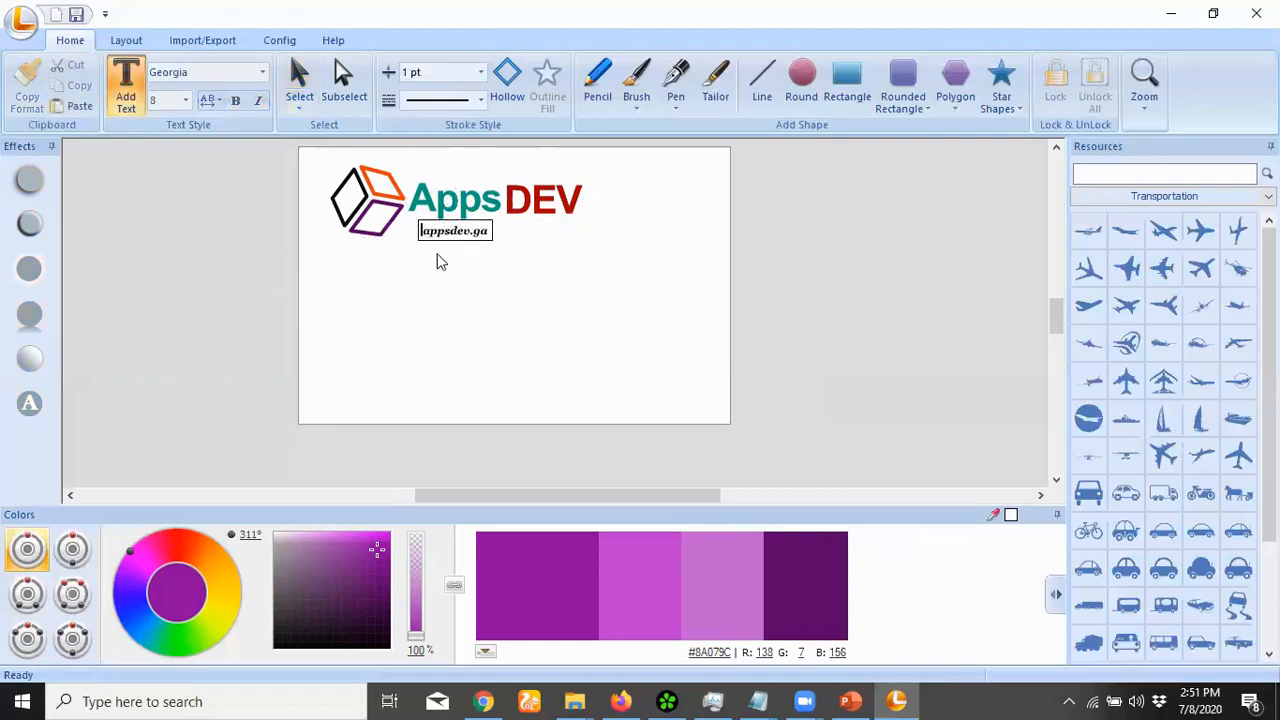
{"action": "type", "text": "..."}
{"action": "left_click", "coordinate": [242, 215]}
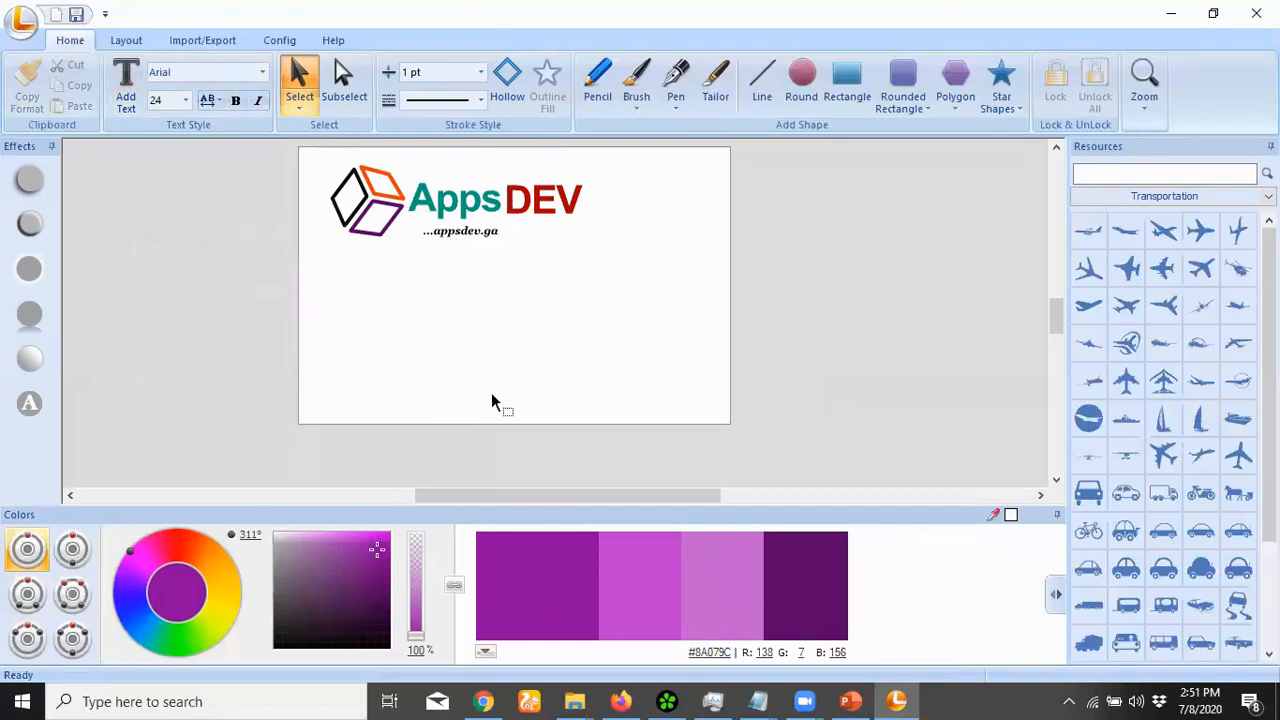
{"action": "left_click_drag", "start_coordinate": [493, 400], "coordinate": [500, 262]}
{"action": "left_click_drag", "start_coordinate": [724, 209], "coordinate": [605, 214]}
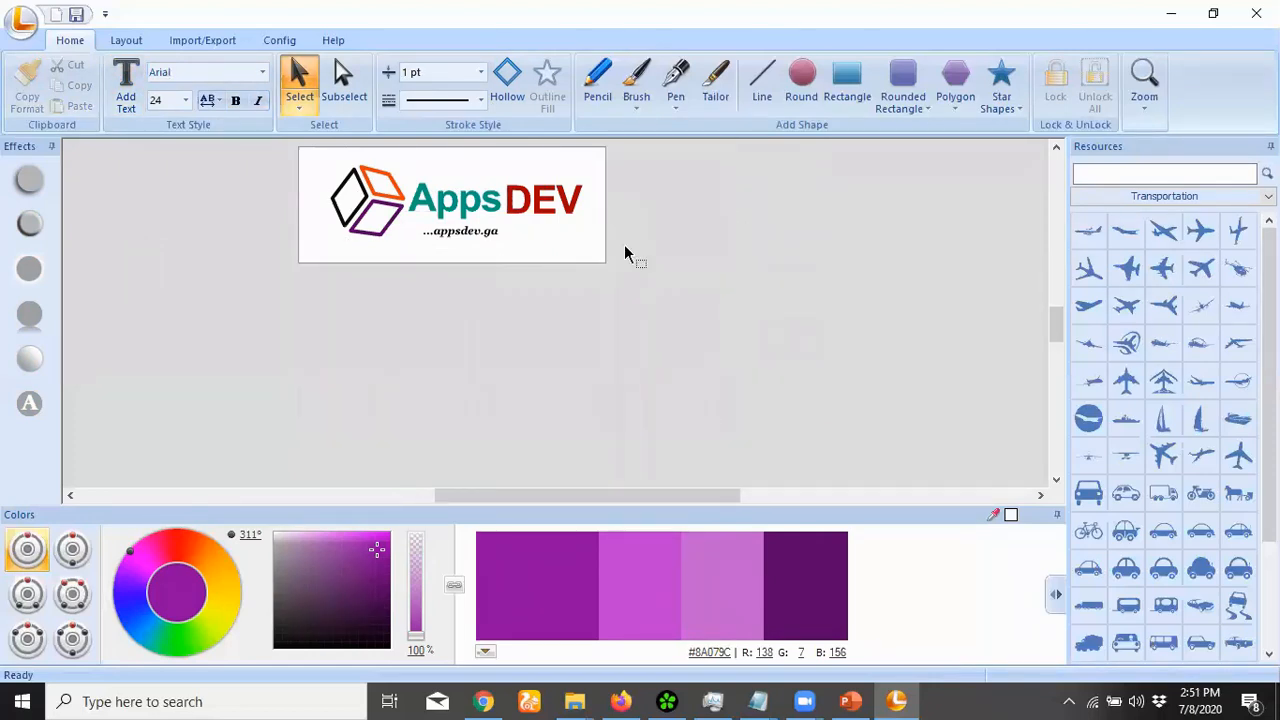
Export the logo as a 329×125 transparent PNG named appsdev in Downloads
{"action": "left_click", "coordinate": [22, 20]}
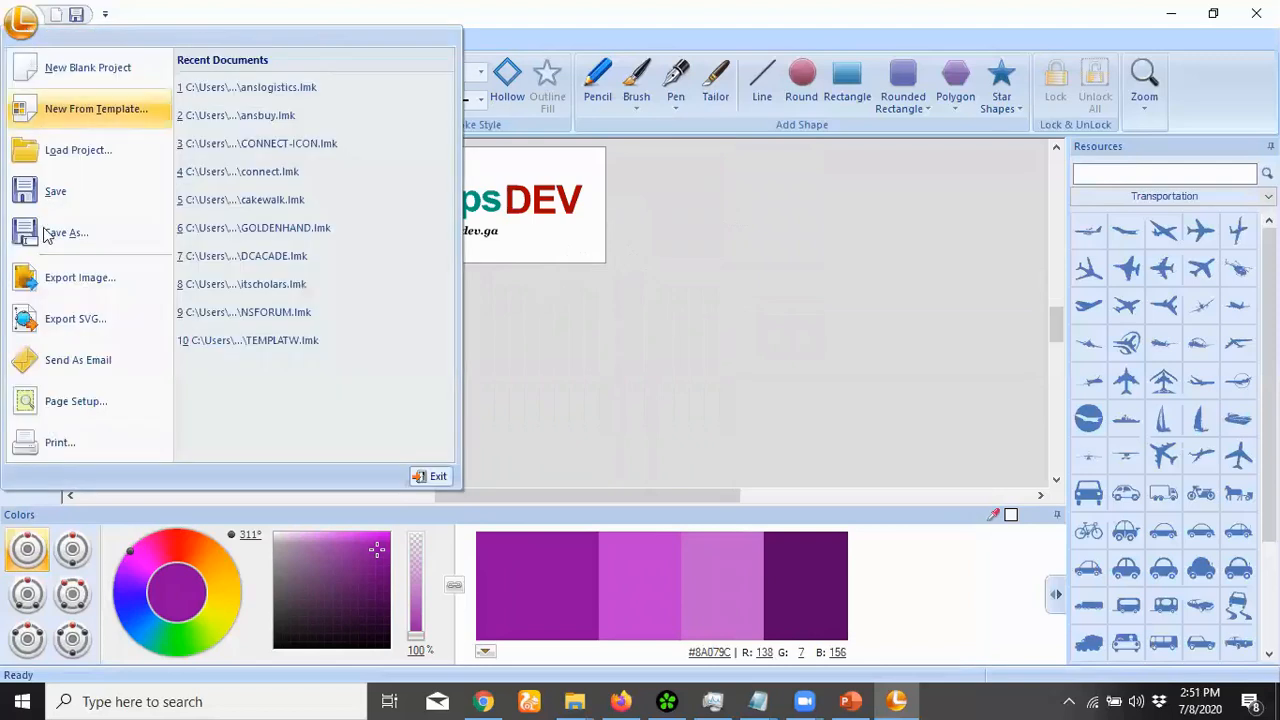
{"action": "left_click", "coordinate": [52, 276]}
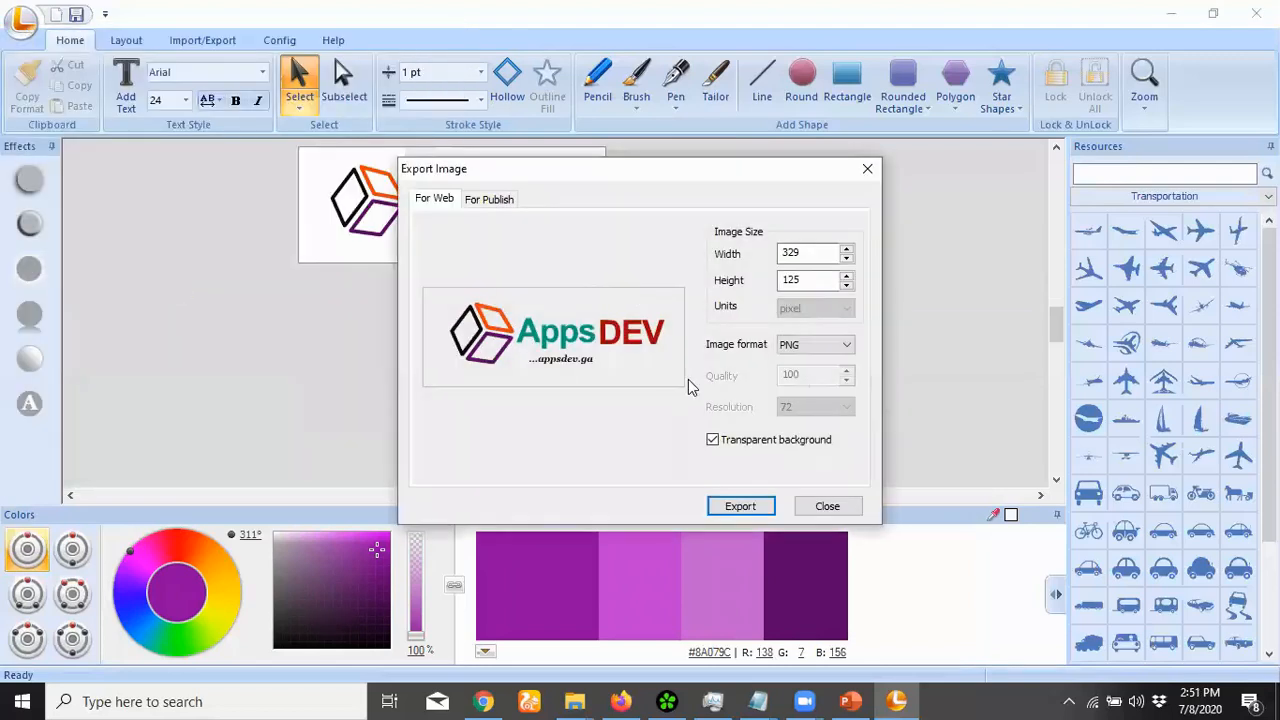
{"action": "left_click", "coordinate": [741, 508]}
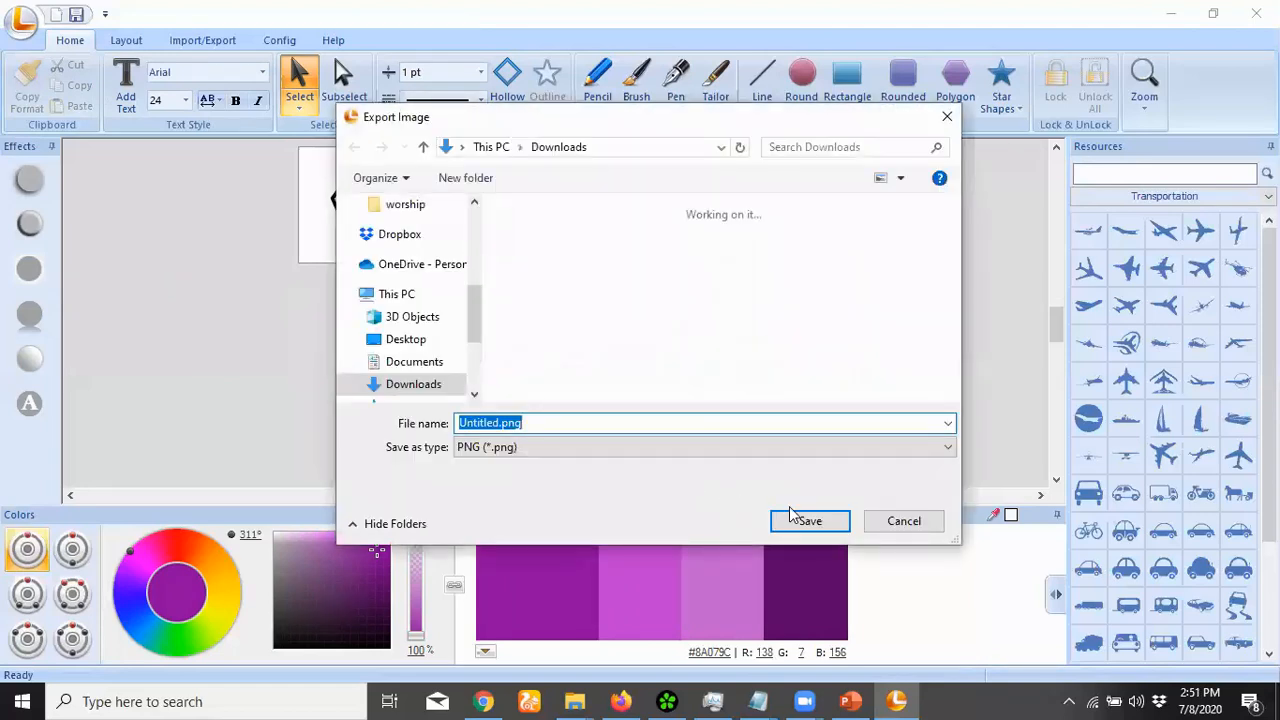
{"action": "type", "text": "apss"}
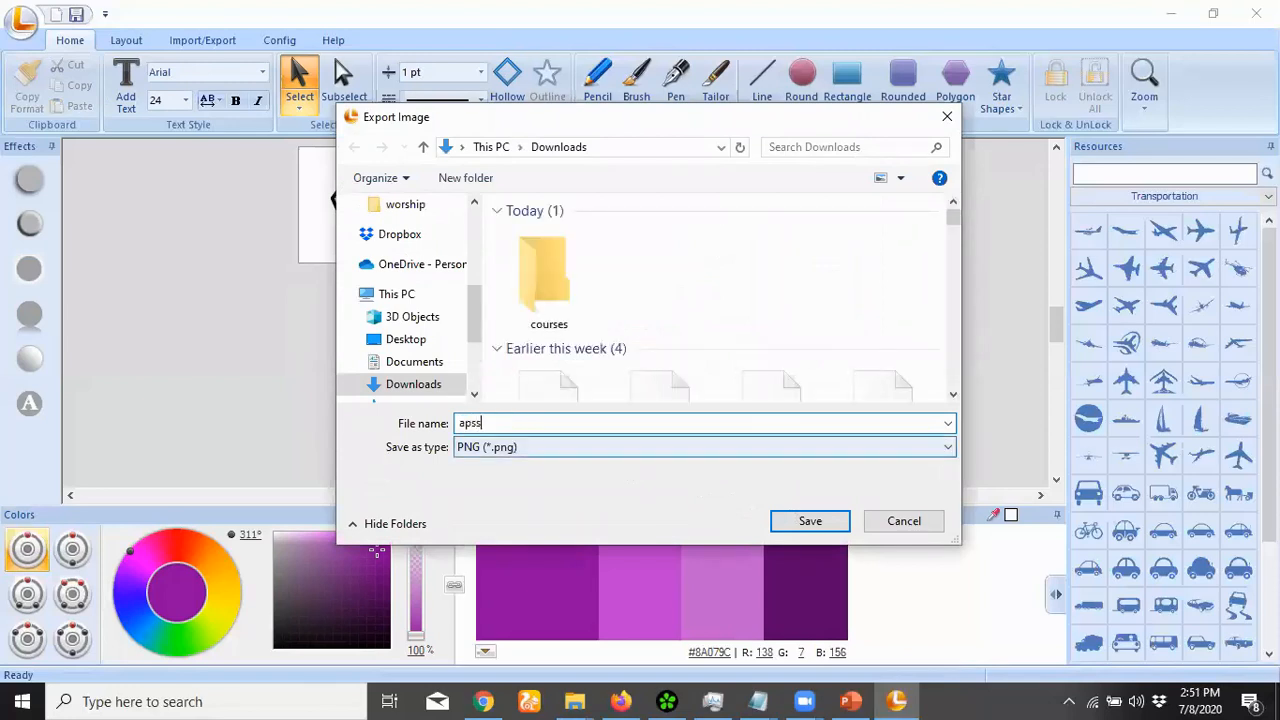
{"action": "key", "text": "BackSpace"}
{"action": "key", "text": "BackSpace"}
{"action": "type", "text": "psde"}
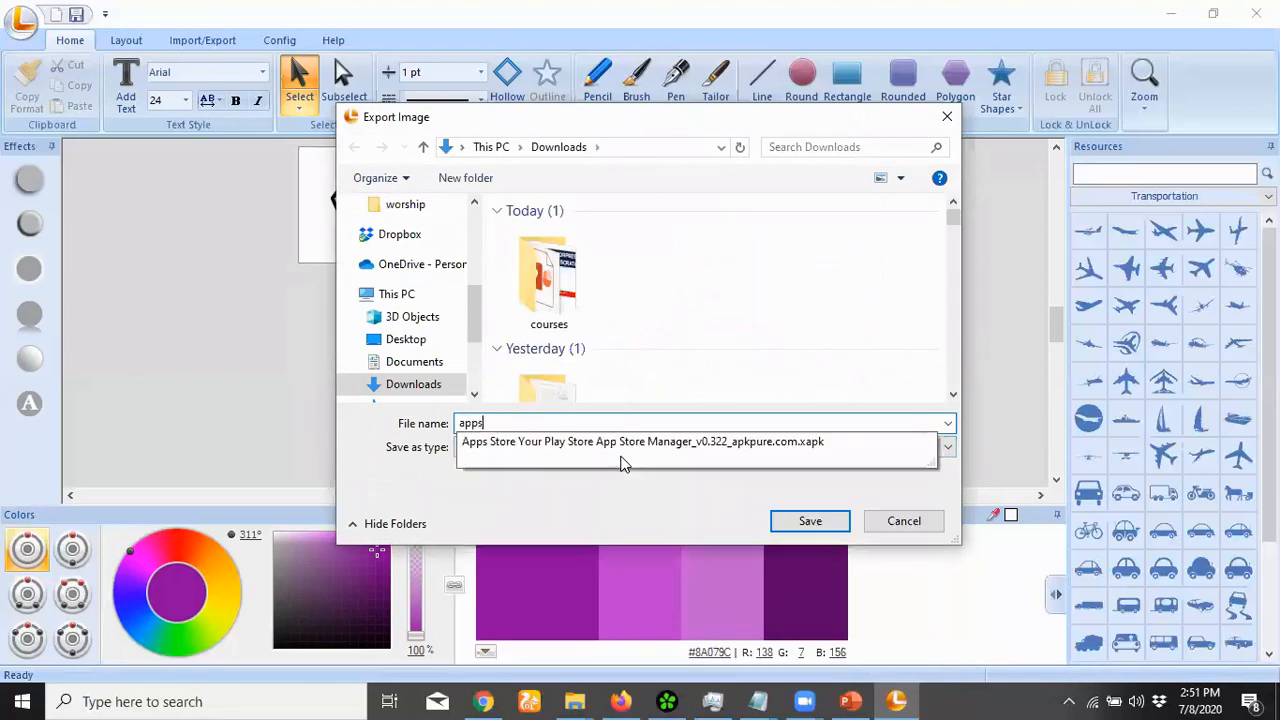
{"action": "key", "text": "Return"}
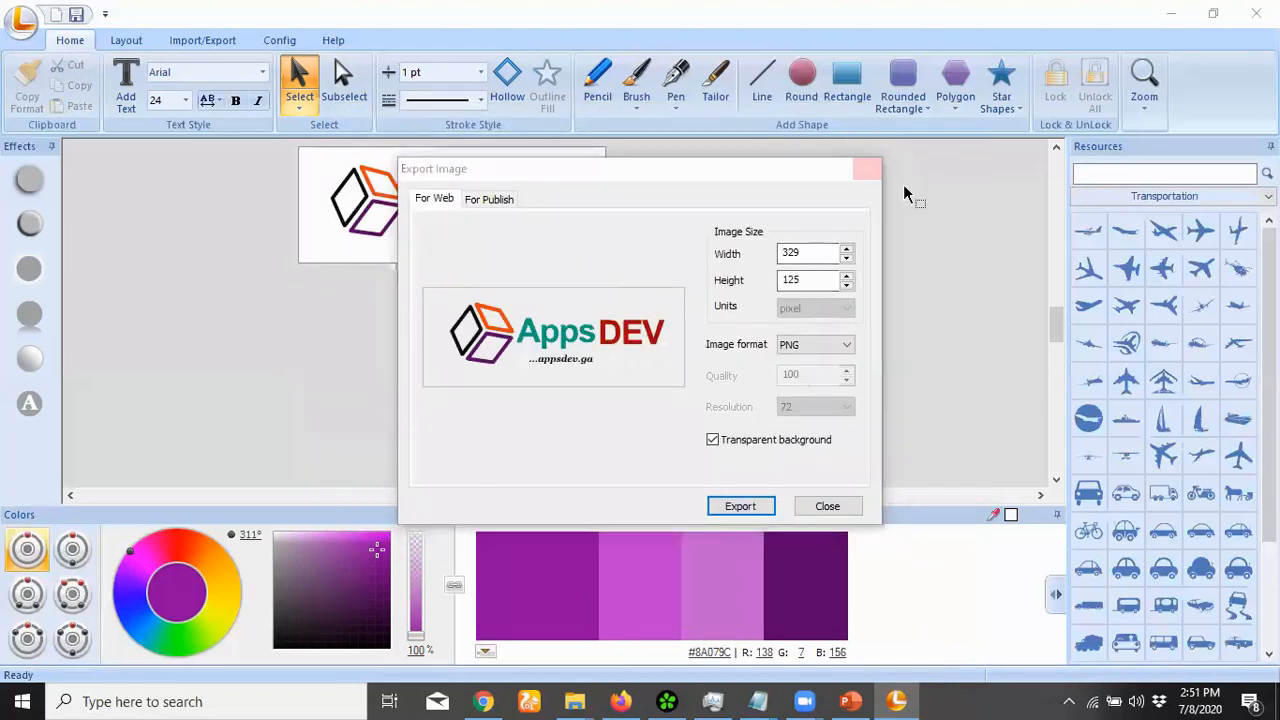
{"action": "left_click", "coordinate": [867, 168]}
{"action": "left_click", "coordinate": [1168, 12]}
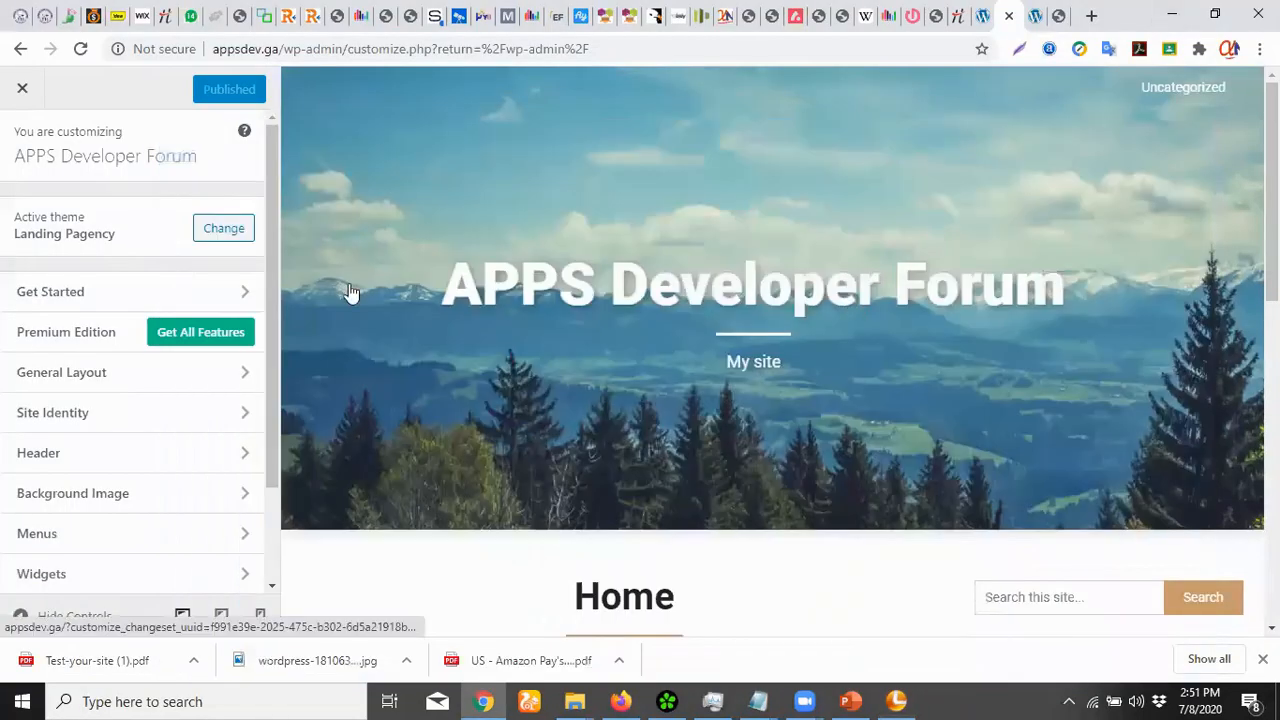
Set the General Layout primary colour scheme to blue #1e73be
{"action": "left_click", "coordinate": [63, 292]}
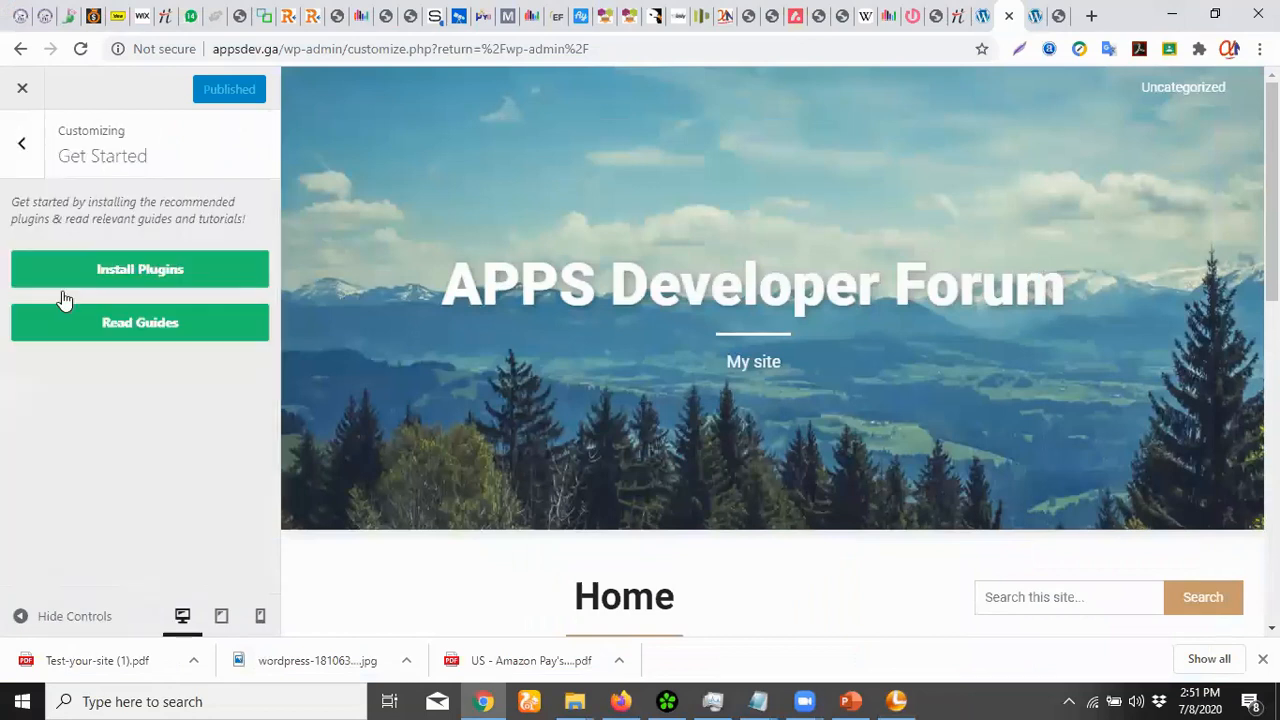
{"action": "left_click", "coordinate": [27, 143]}
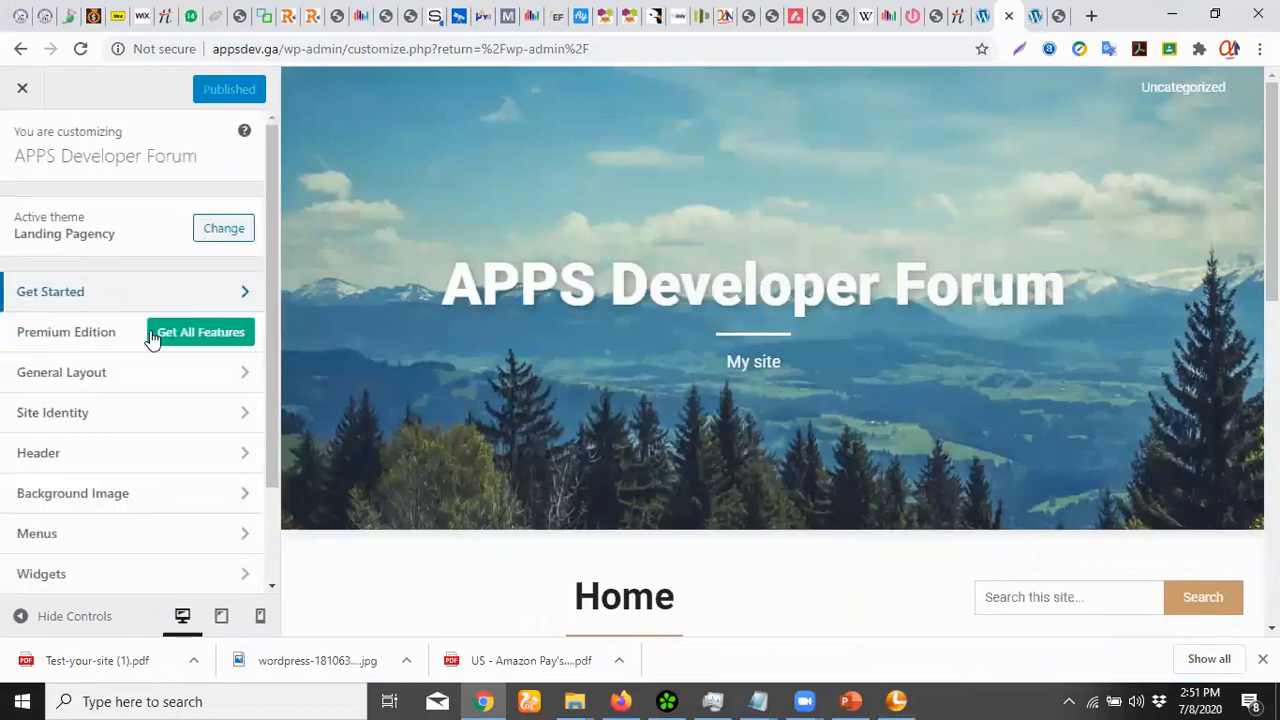
{"action": "left_click", "coordinate": [86, 375]}
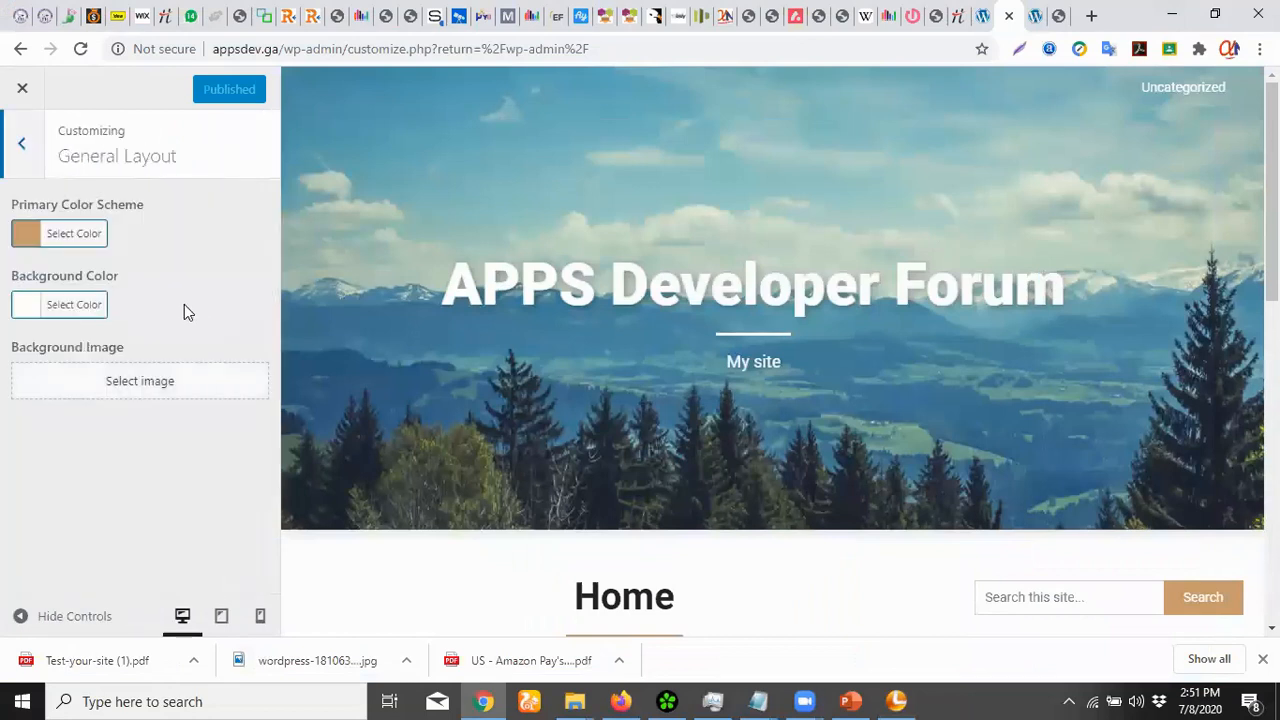
{"action": "left_click", "coordinate": [26, 236]}
{"action": "left_click", "coordinate": [161, 452]}
{"action": "left_click", "coordinate": [214, 191]}
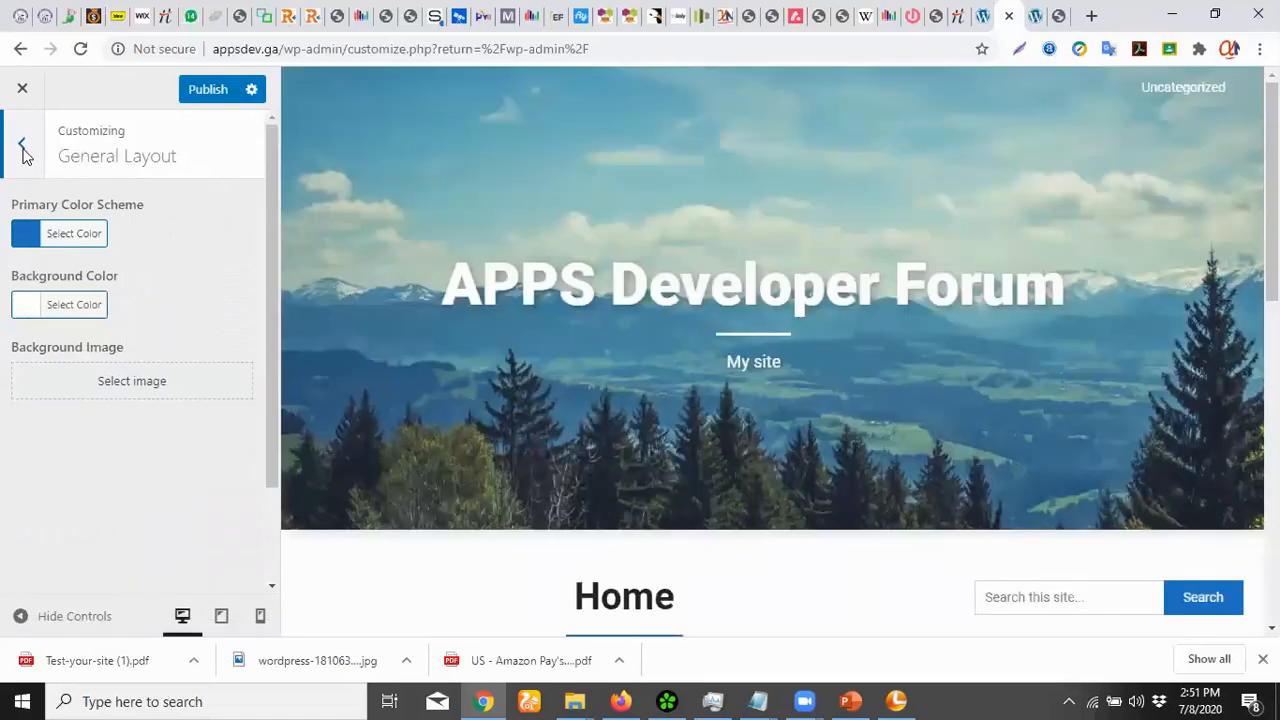
{"action": "left_click", "coordinate": [22, 148]}
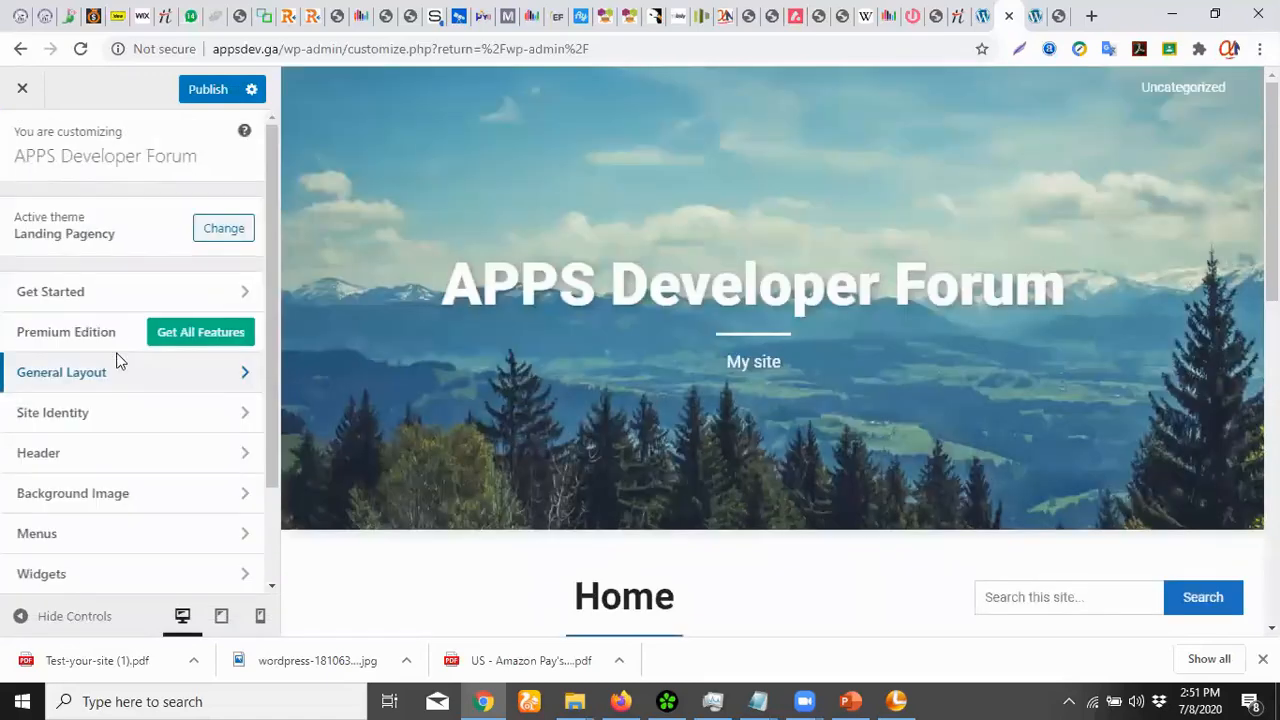
{"action": "left_click", "coordinate": [66, 422]}
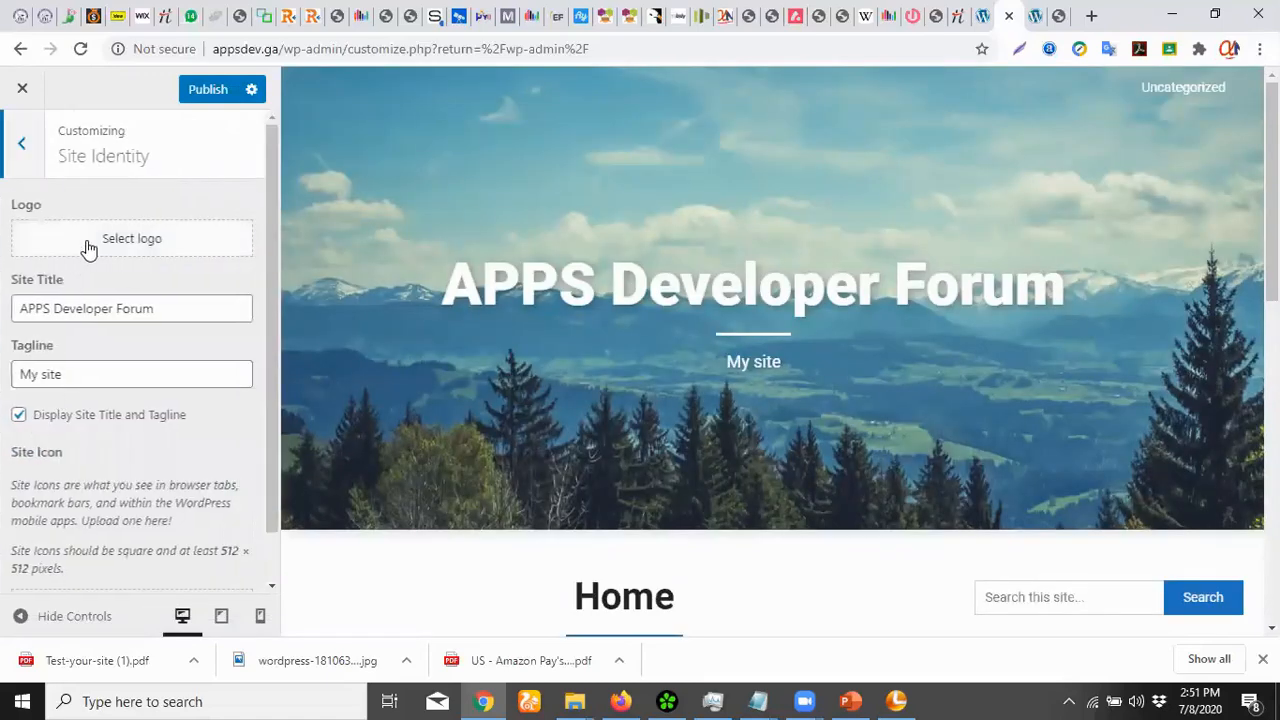
Upload appsdev.png and crop it as the site logo
{"action": "left_click", "coordinate": [88, 250]}
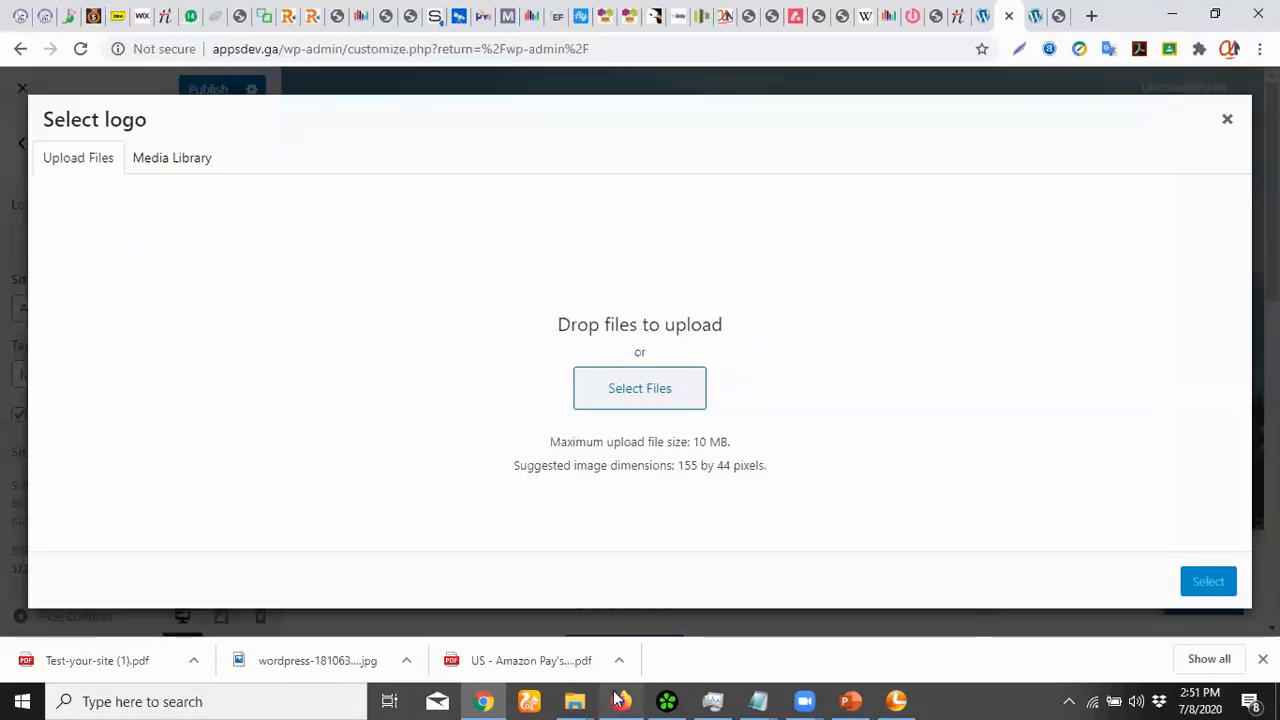
{"action": "mouse_move", "coordinate": [579, 699]}
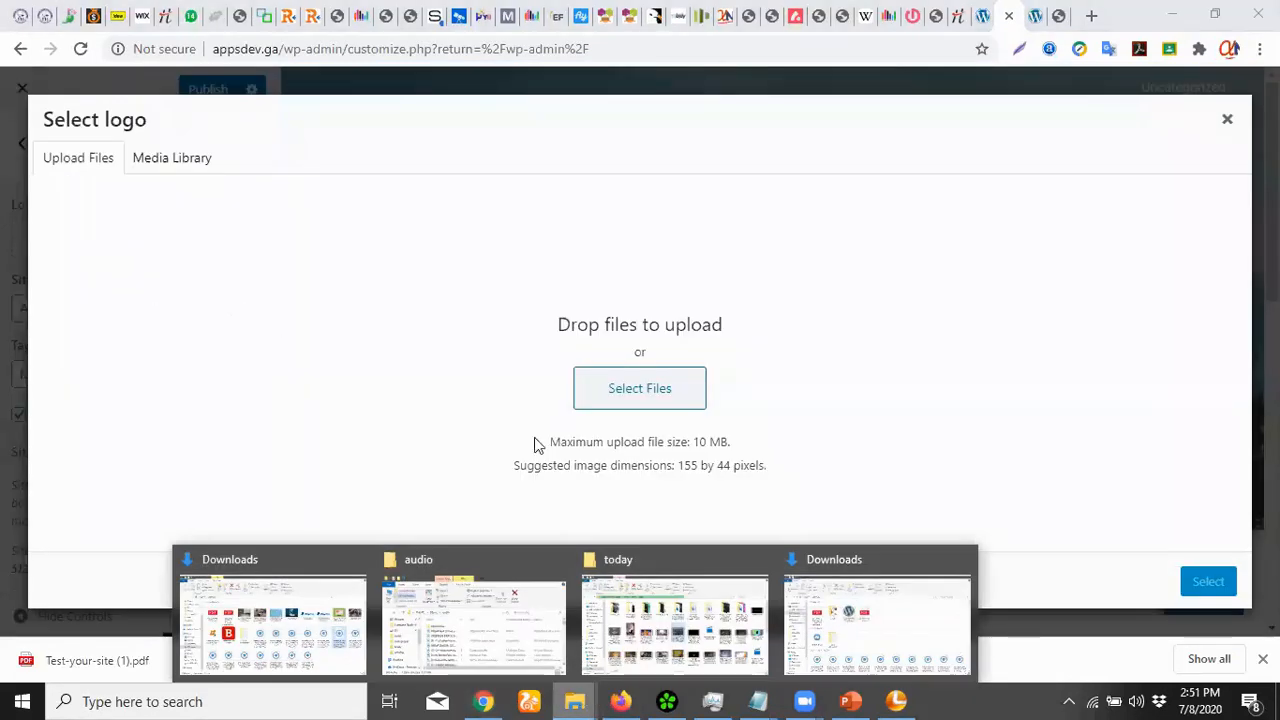
{"action": "left_click", "coordinate": [652, 389]}
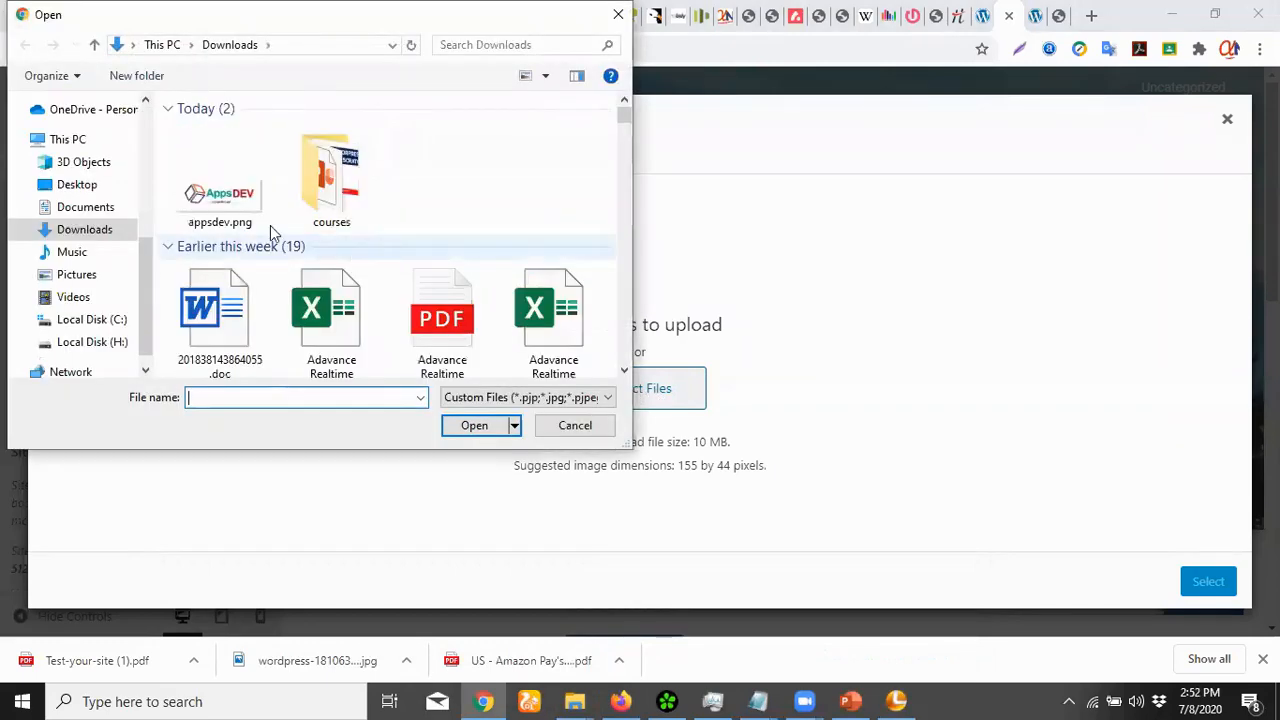
{"action": "left_click", "coordinate": [231, 205]}
{"action": "left_click", "coordinate": [480, 428]}
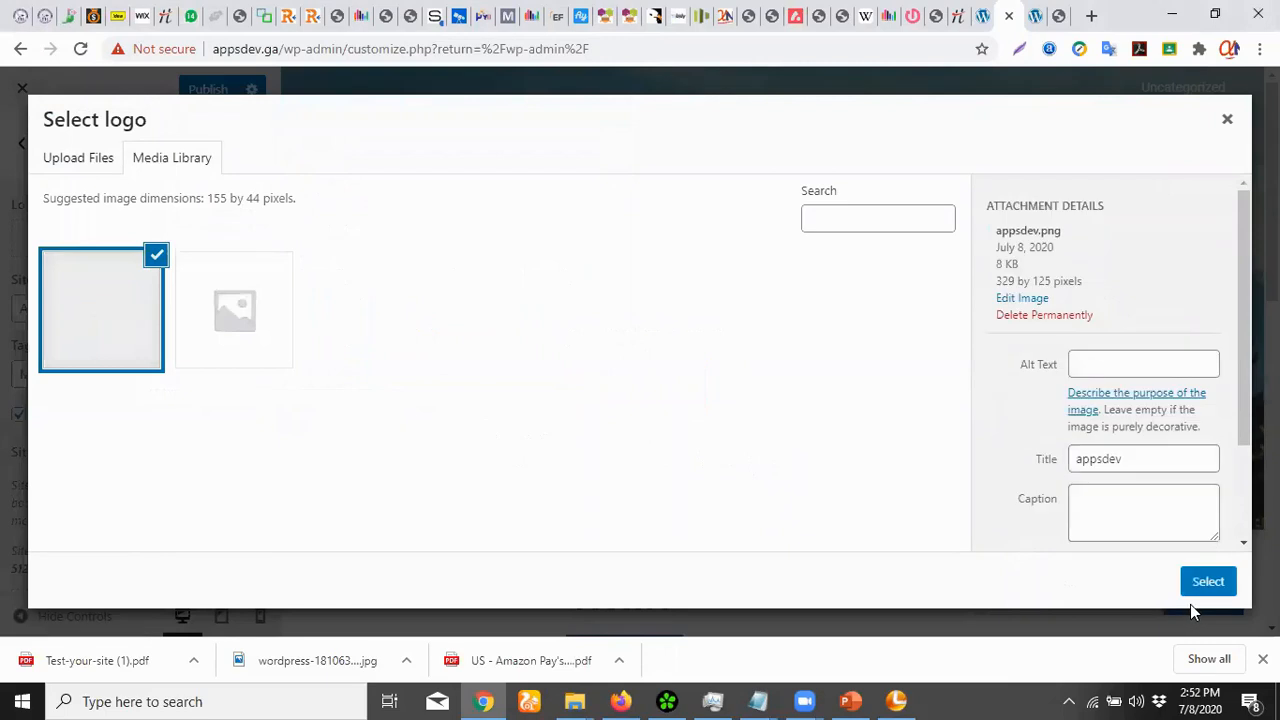
{"action": "left_click", "coordinate": [1208, 583]}
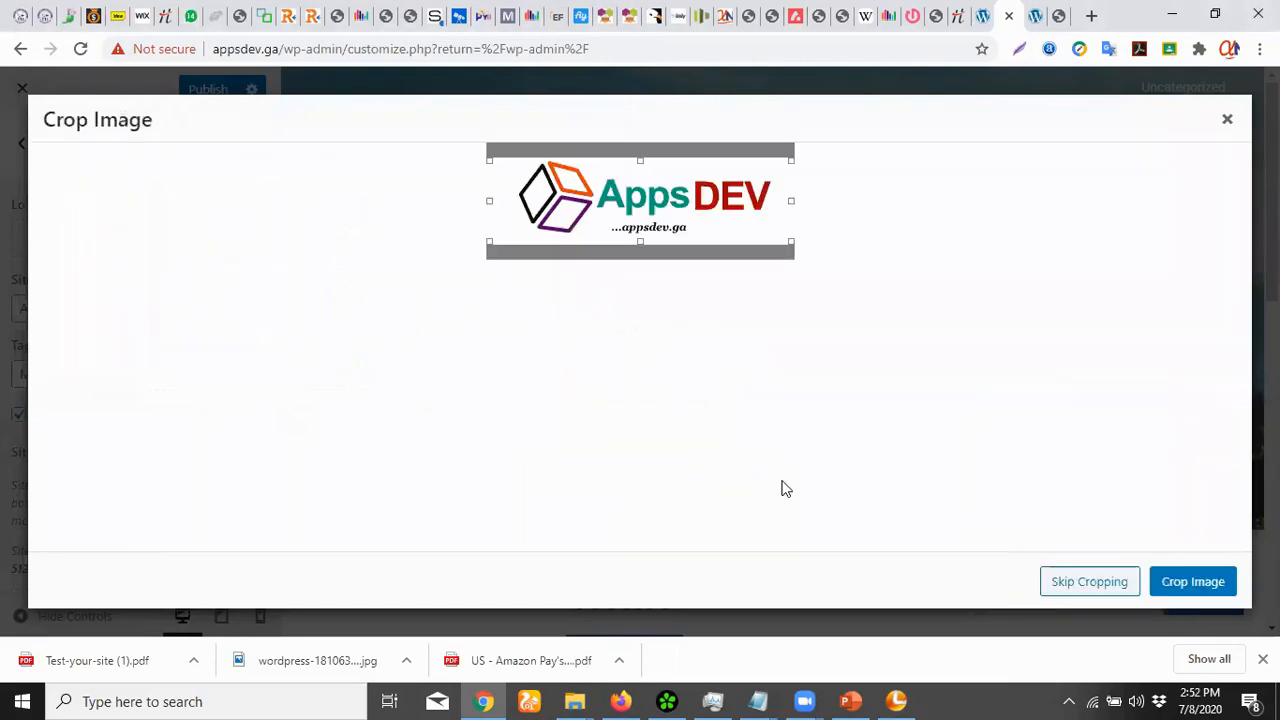
{"action": "left_click", "coordinate": [1182, 586]}
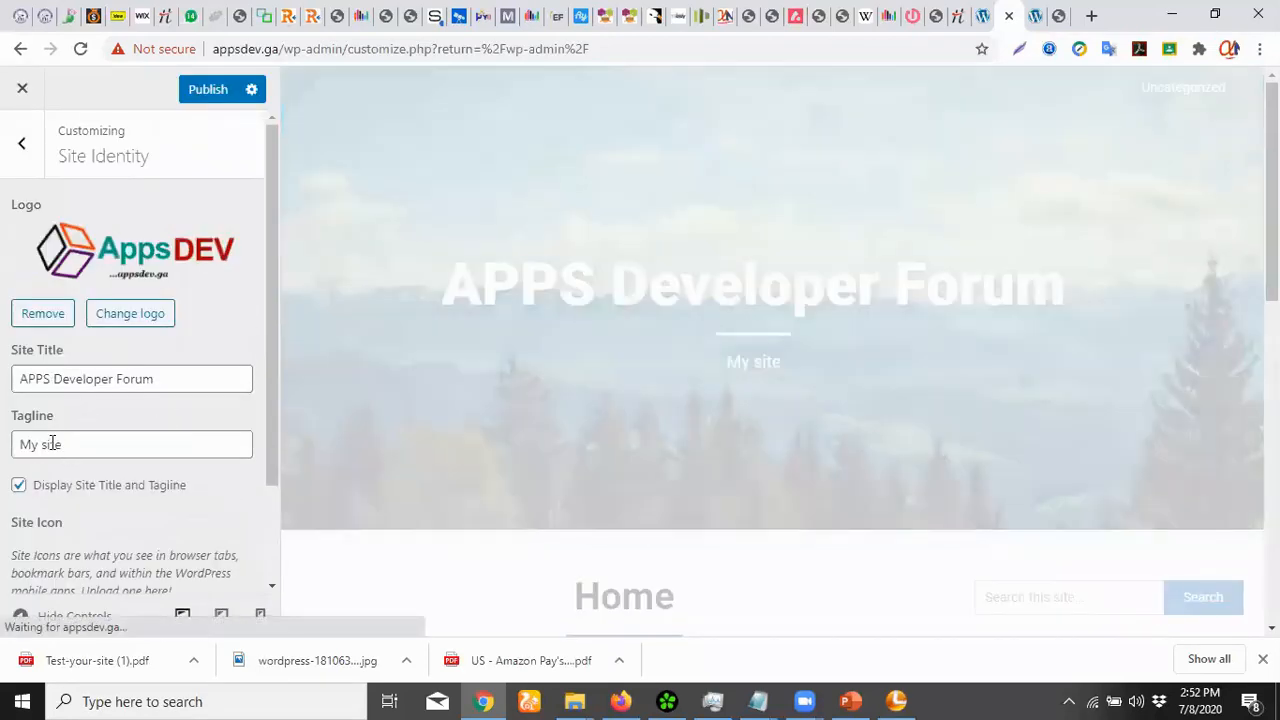
Replace the 'My site' tagline with 'development, coding and outsourcing'
{"action": "triple_click", "coordinate": [50, 443]}
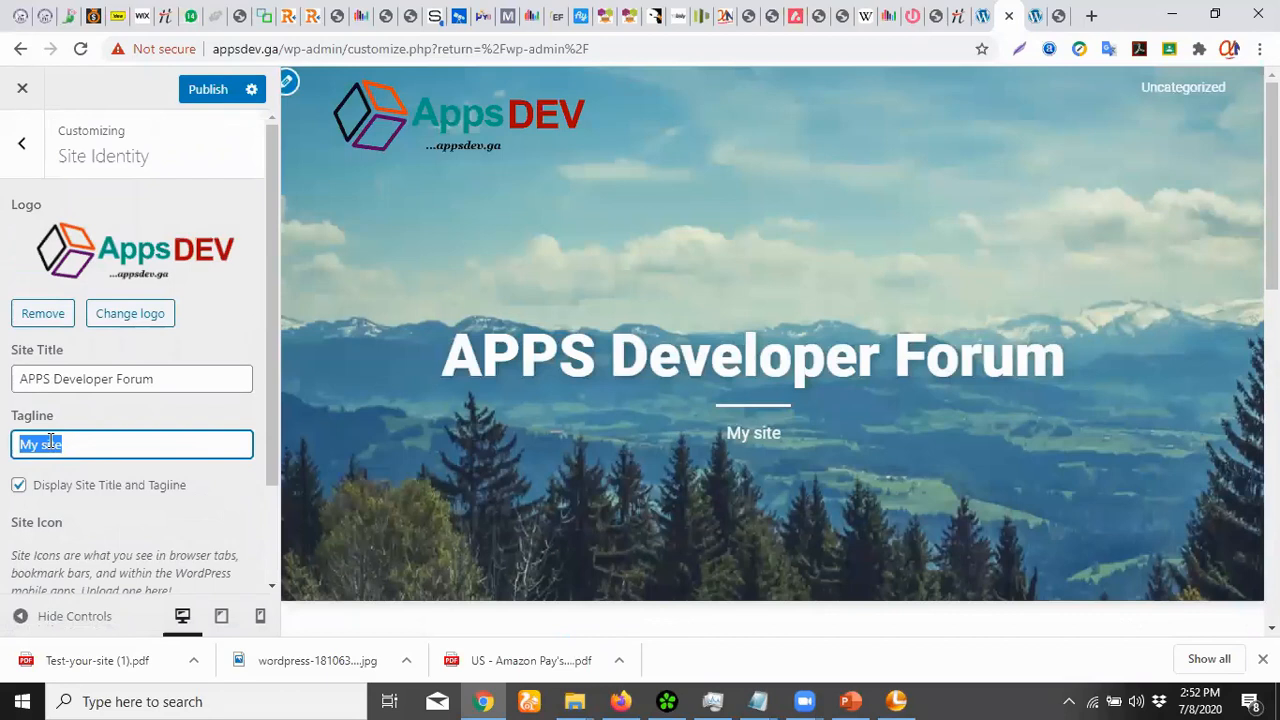
{"action": "type", "text": "de"}
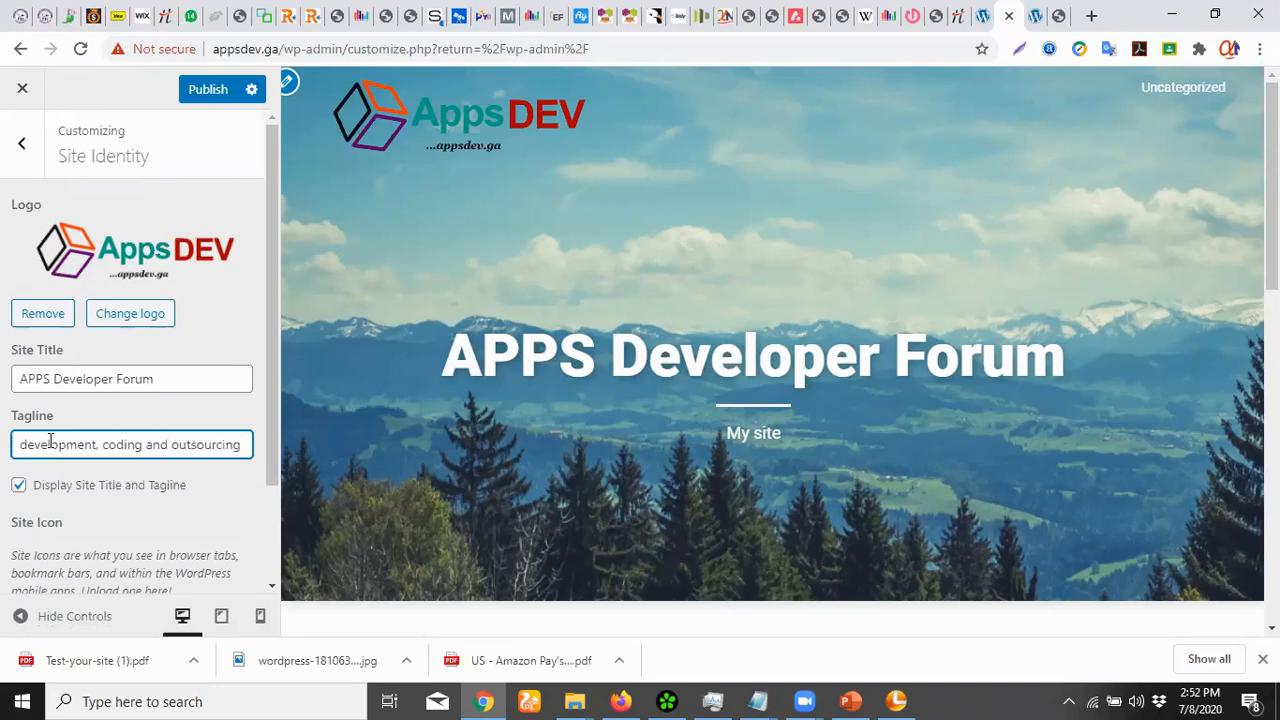
{"action": "scroll", "coordinate": [122, 491], "scroll_direction": "down", "scroll_amount": 2}
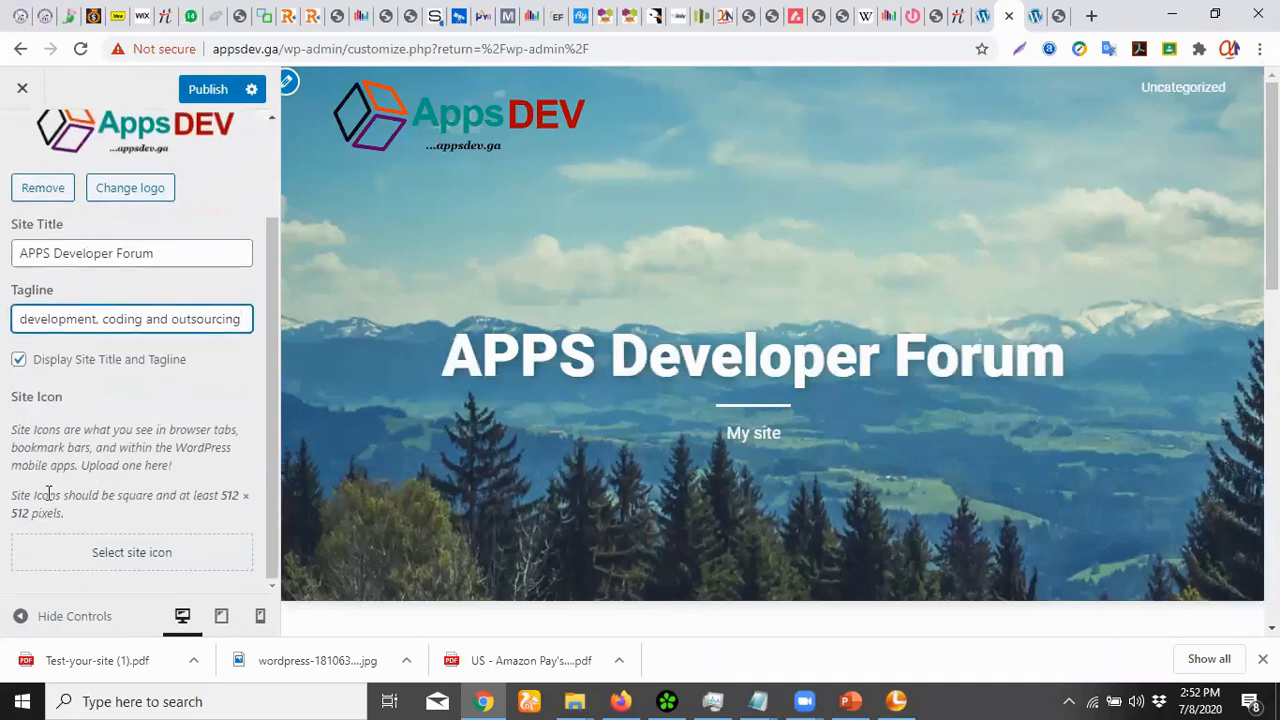
{"action": "scroll", "coordinate": [70, 500], "scroll_direction": "up", "scroll_amount": 2}
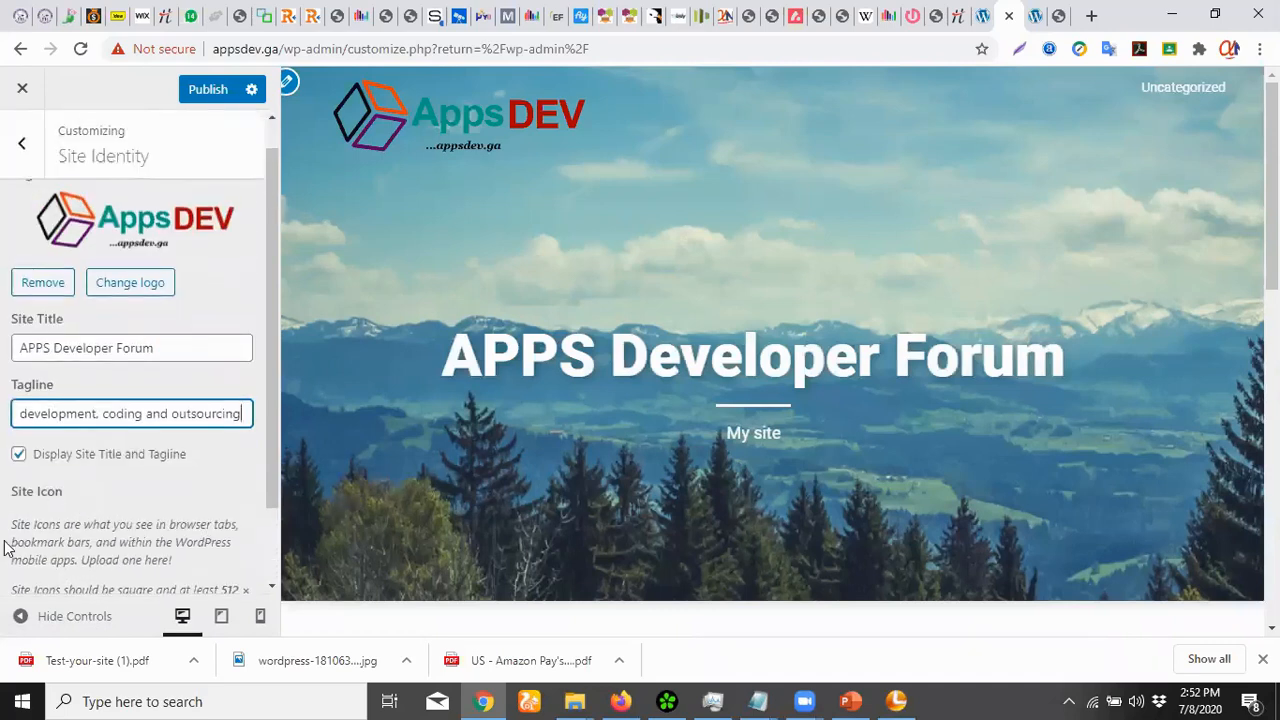
{"action": "scroll", "coordinate": [137, 490], "scroll_direction": "down", "scroll_amount": 2}
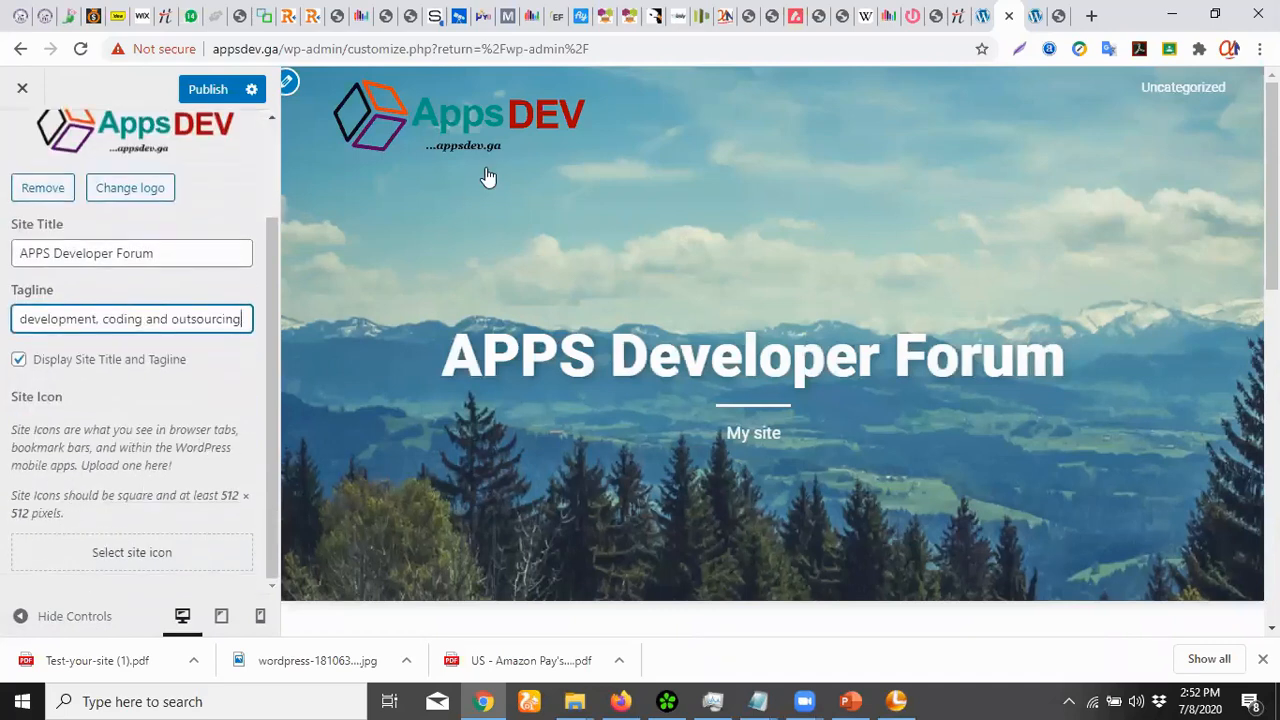
Crop the cube from the appsdev image as the site icon, then publish the changes
{"action": "left_click", "coordinate": [115, 556]}
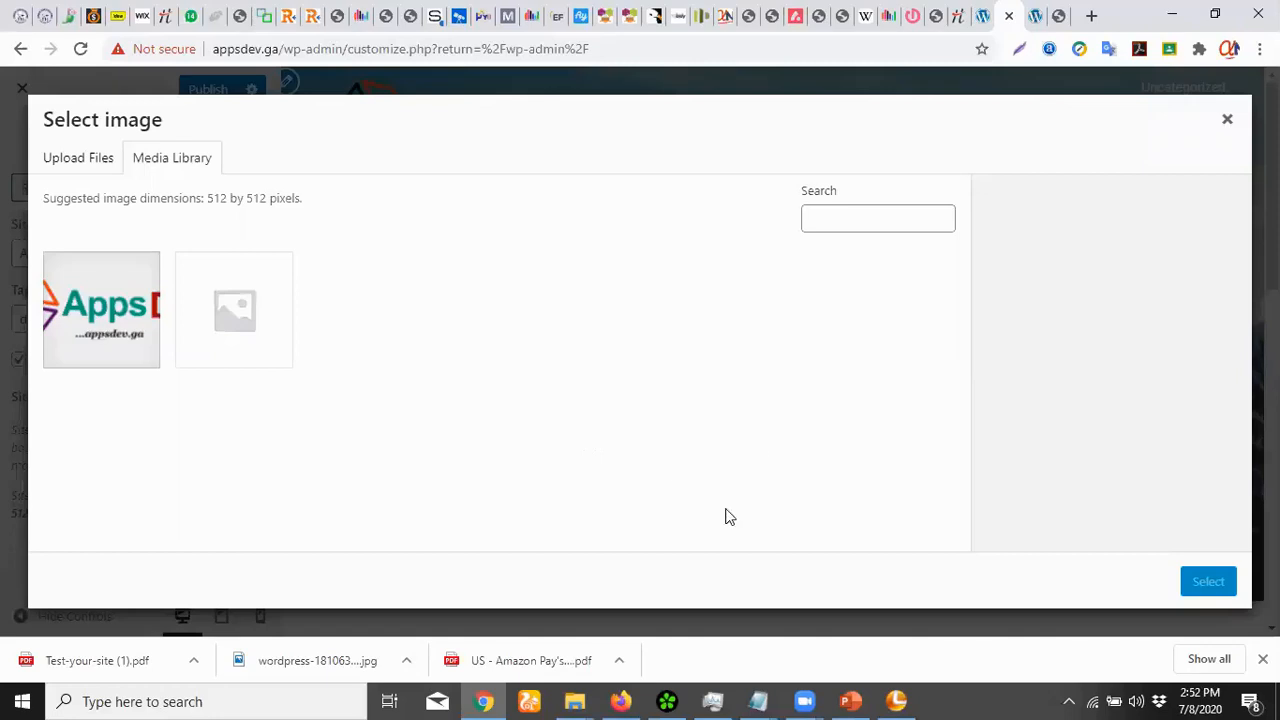
{"action": "left_click", "coordinate": [62, 330]}
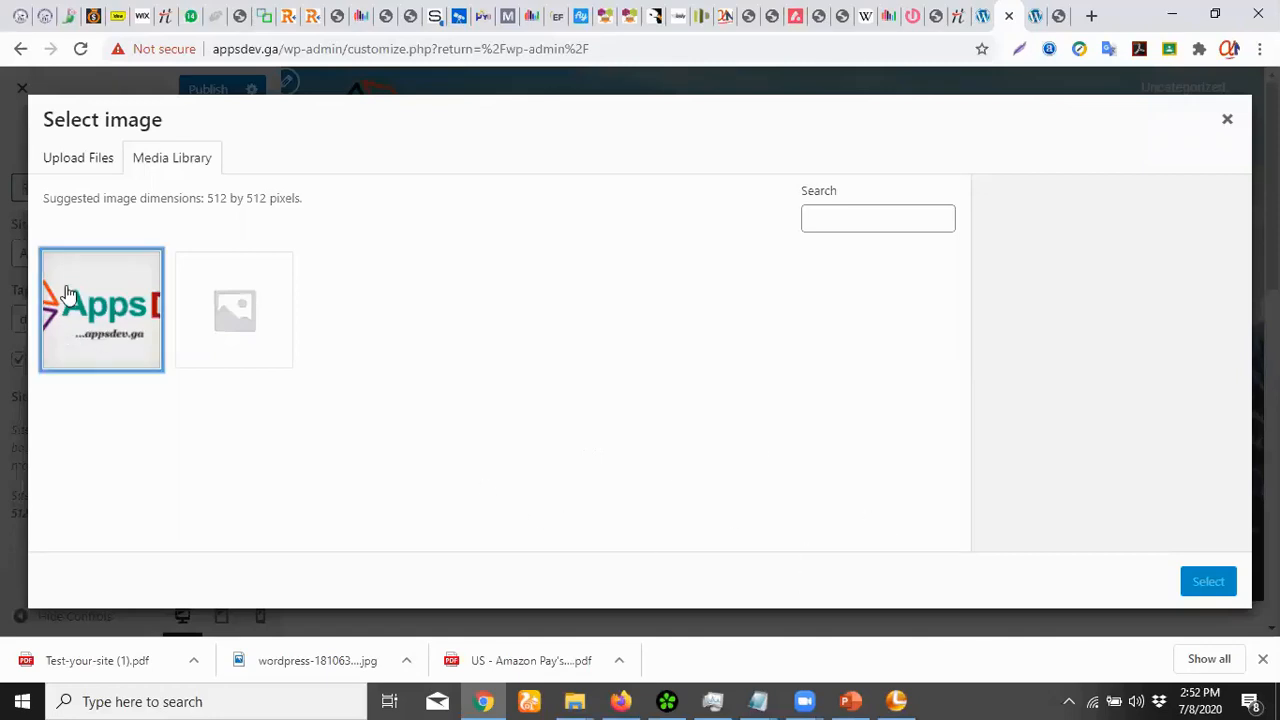
{"action": "left_click", "coordinate": [1207, 582]}
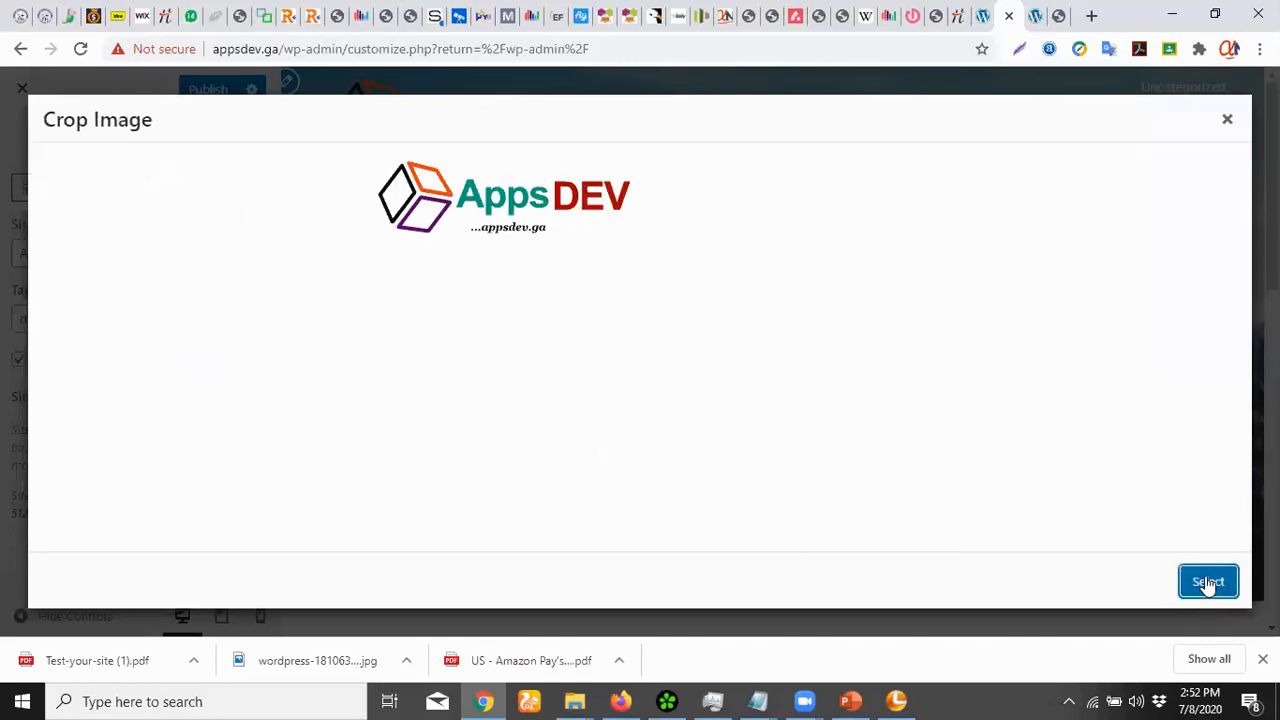
{"action": "left_click_drag", "start_coordinate": [509, 177], "coordinate": [411, 167]}
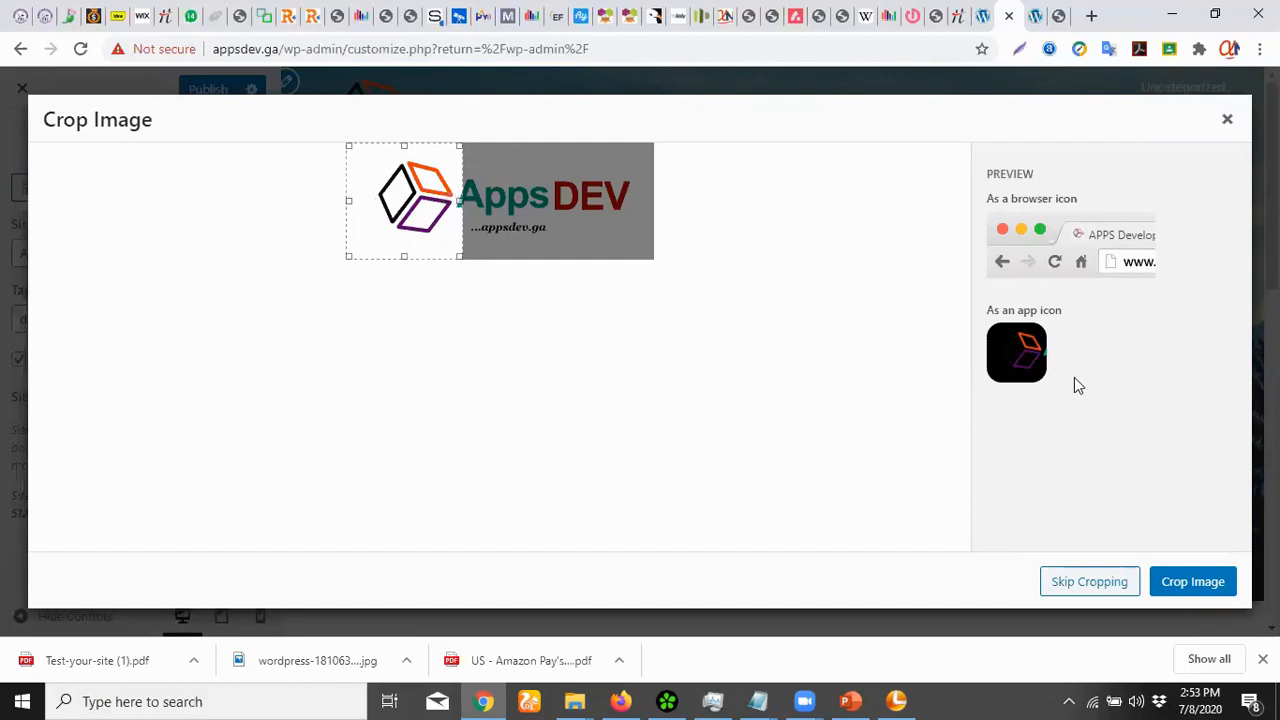
{"action": "left_click", "coordinate": [1170, 582]}
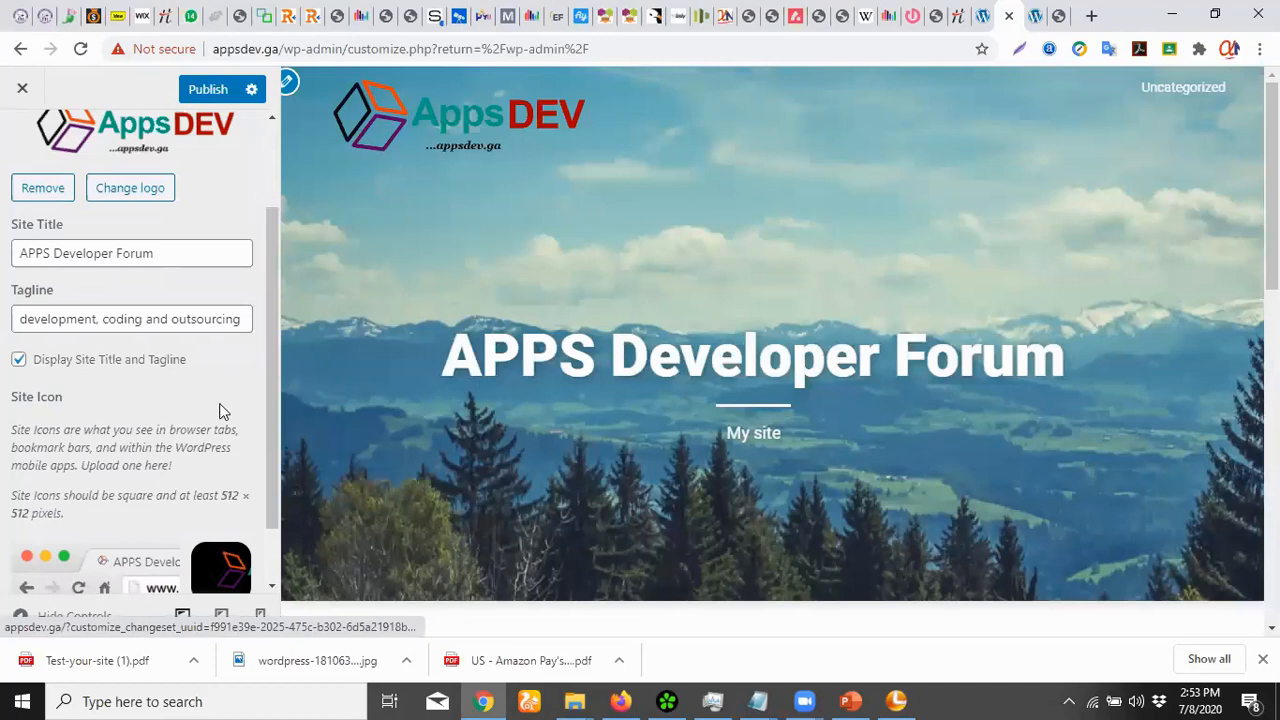
{"action": "left_click_drag", "start_coordinate": [278, 366], "coordinate": [270, 429]}
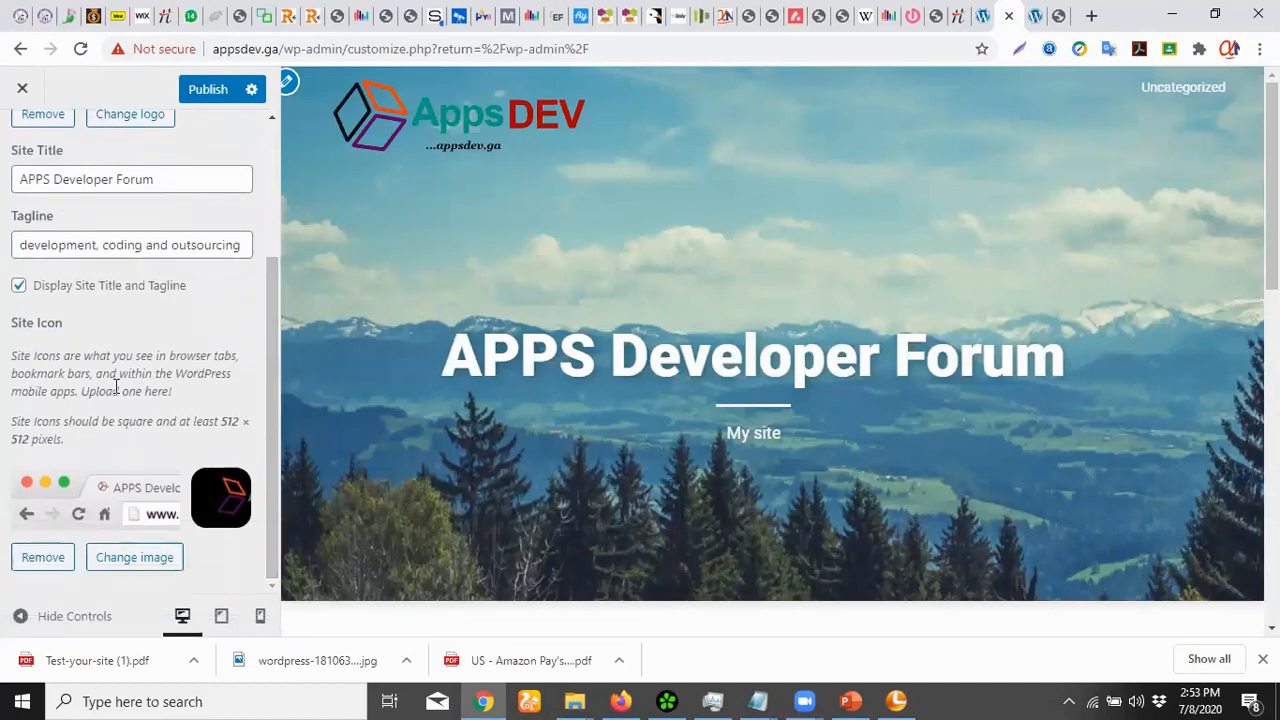
{"action": "scroll", "coordinate": [116, 387], "scroll_direction": "up", "scroll_amount": 3}
{"action": "left_click", "coordinate": [208, 89]}
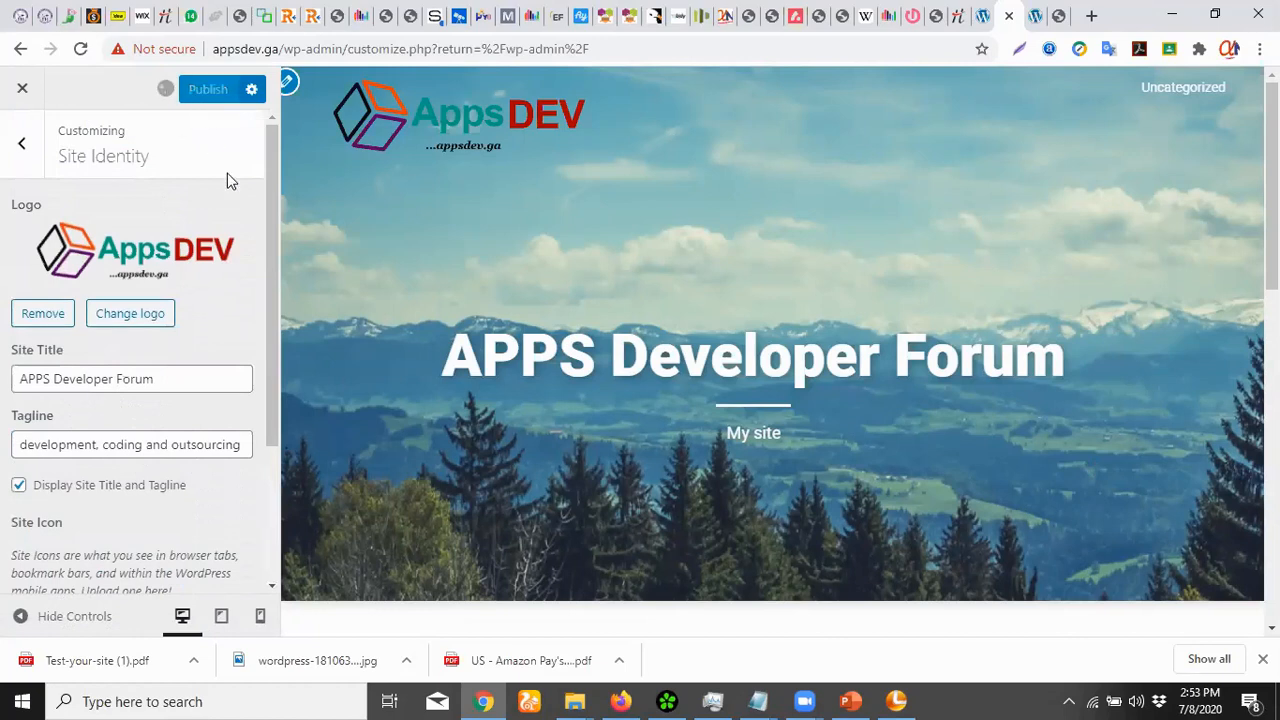
Open the Customizer's Header settings with the mountain landscape header image
{"action": "left_click", "coordinate": [19, 150]}
{"action": "left_click", "coordinate": [107, 458]}
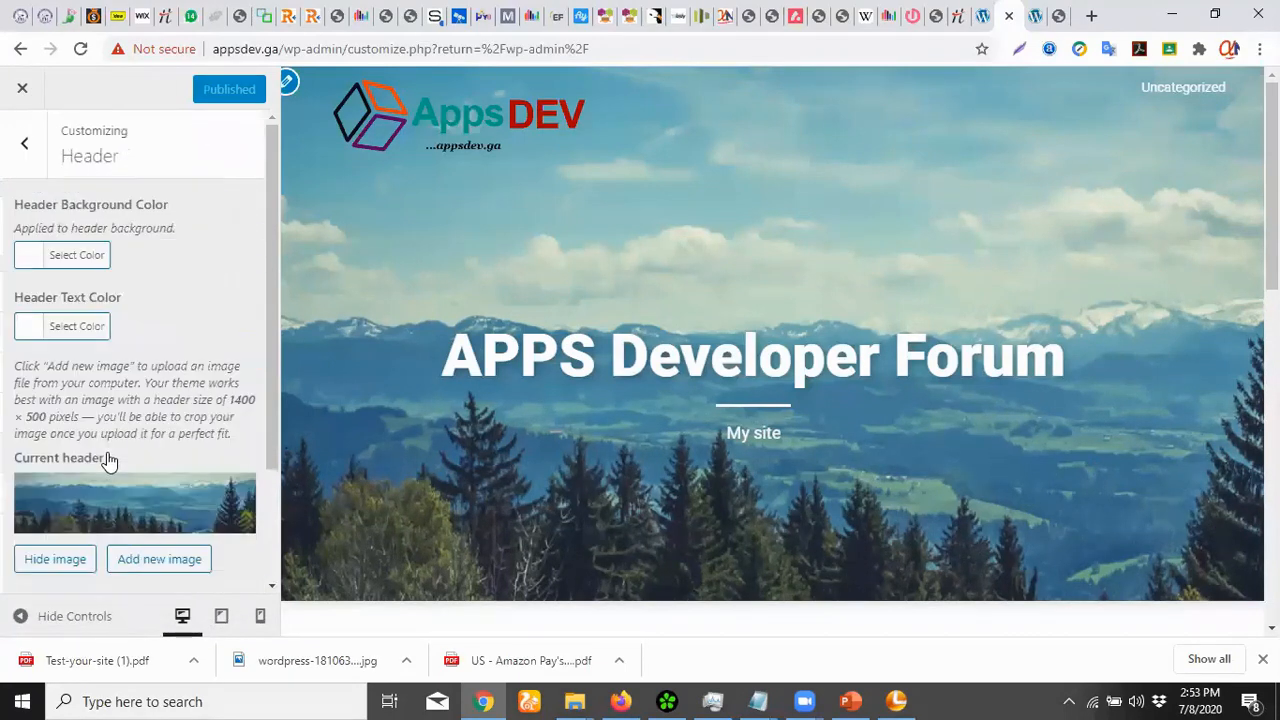
{"action": "scroll", "coordinate": [268, 298], "scroll_direction": "down", "scroll_amount": 1}
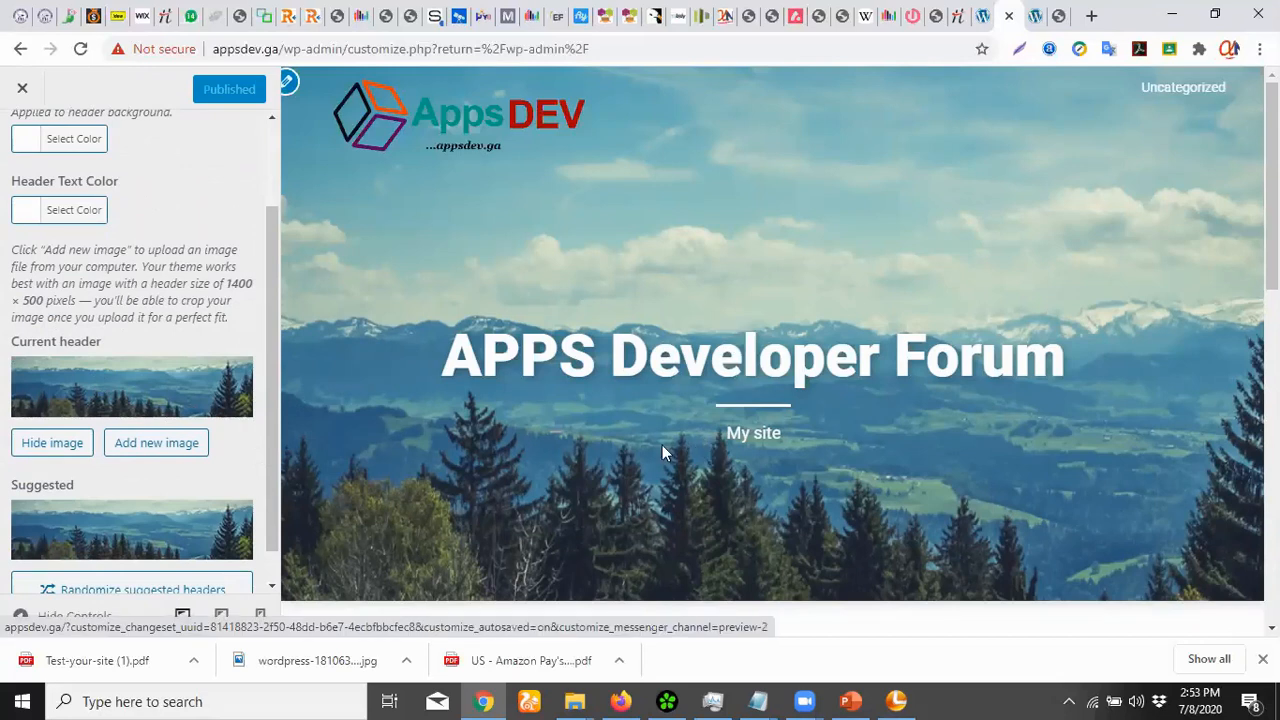
Upload web-1045994_640.jpg from the computer as a new header image
{"action": "left_click", "coordinate": [143, 443]}
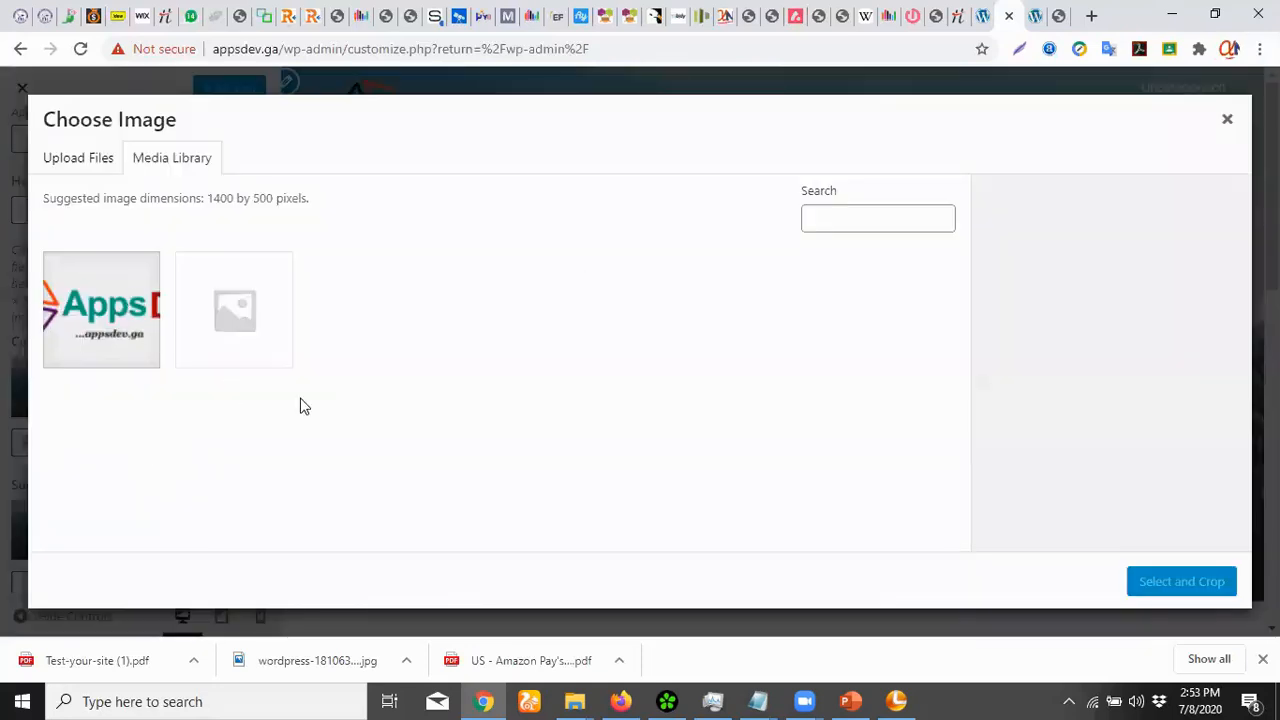
{"action": "left_click", "coordinate": [86, 160]}
{"action": "left_click", "coordinate": [662, 395]}
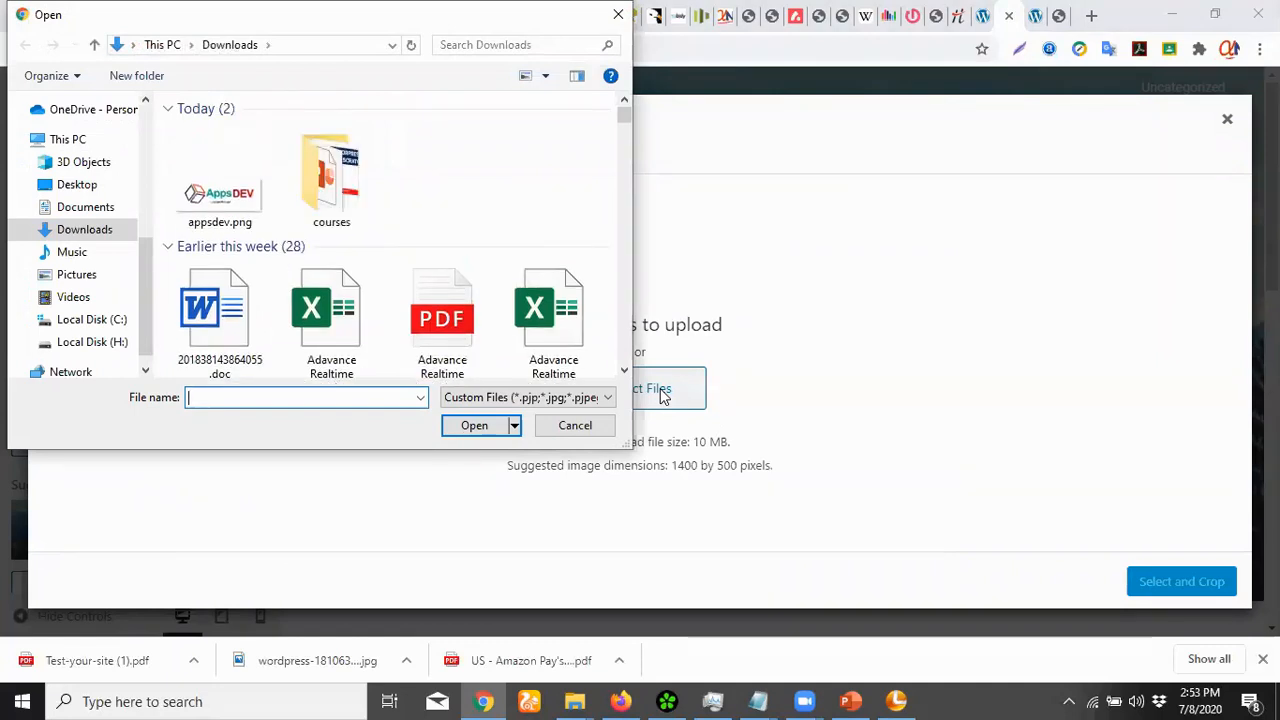
{"action": "type", "text": "web"}
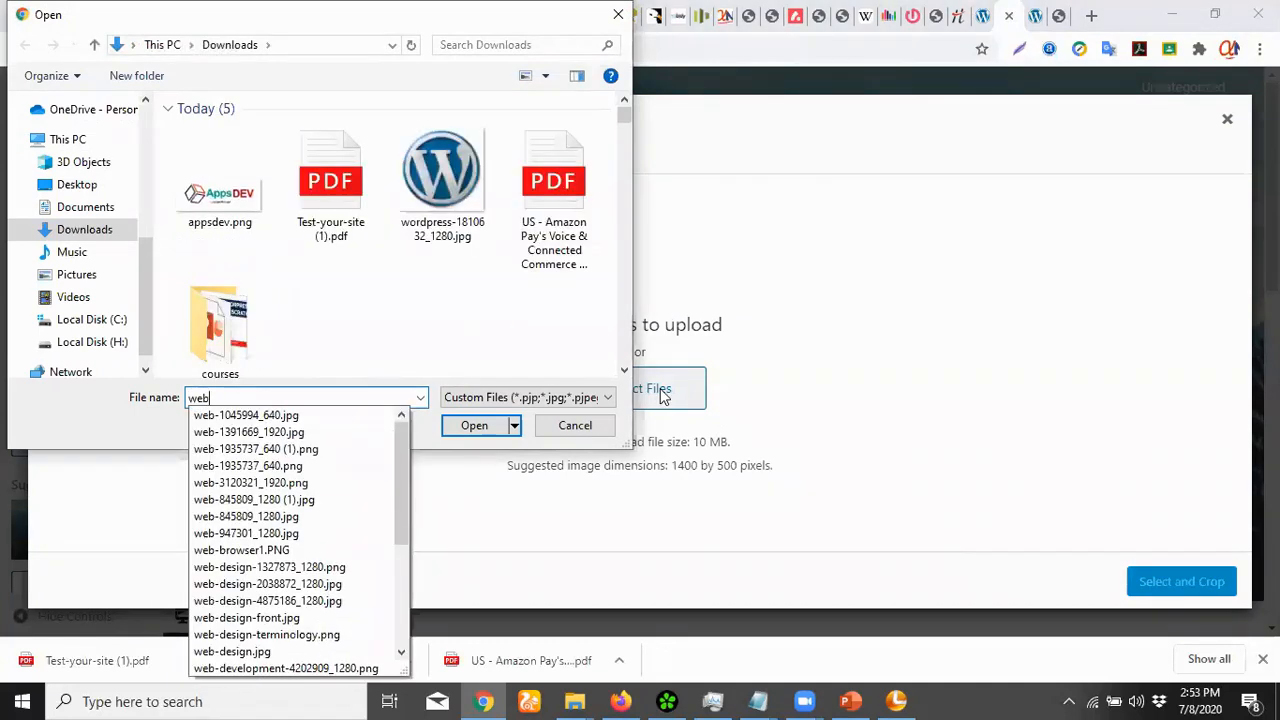
{"action": "type", "text": "des"}
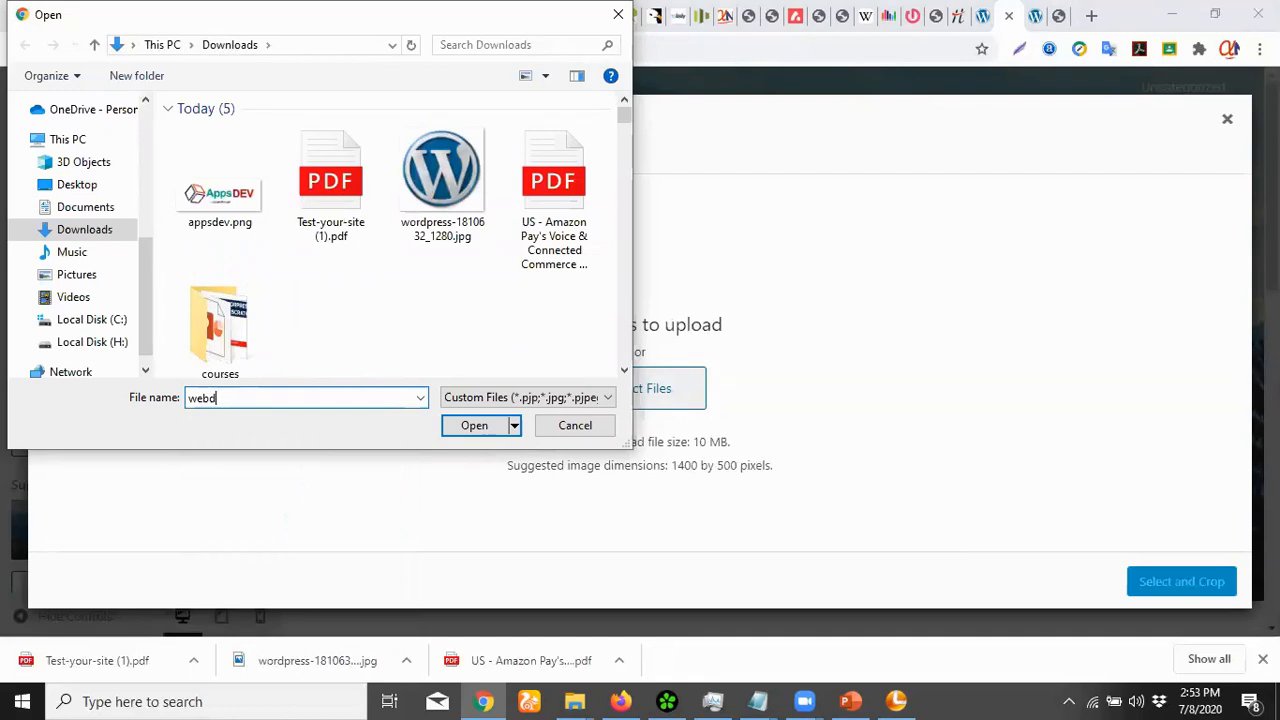
{"action": "key", "text": "BackSpace"}
{"action": "key", "text": "BackSpace"}
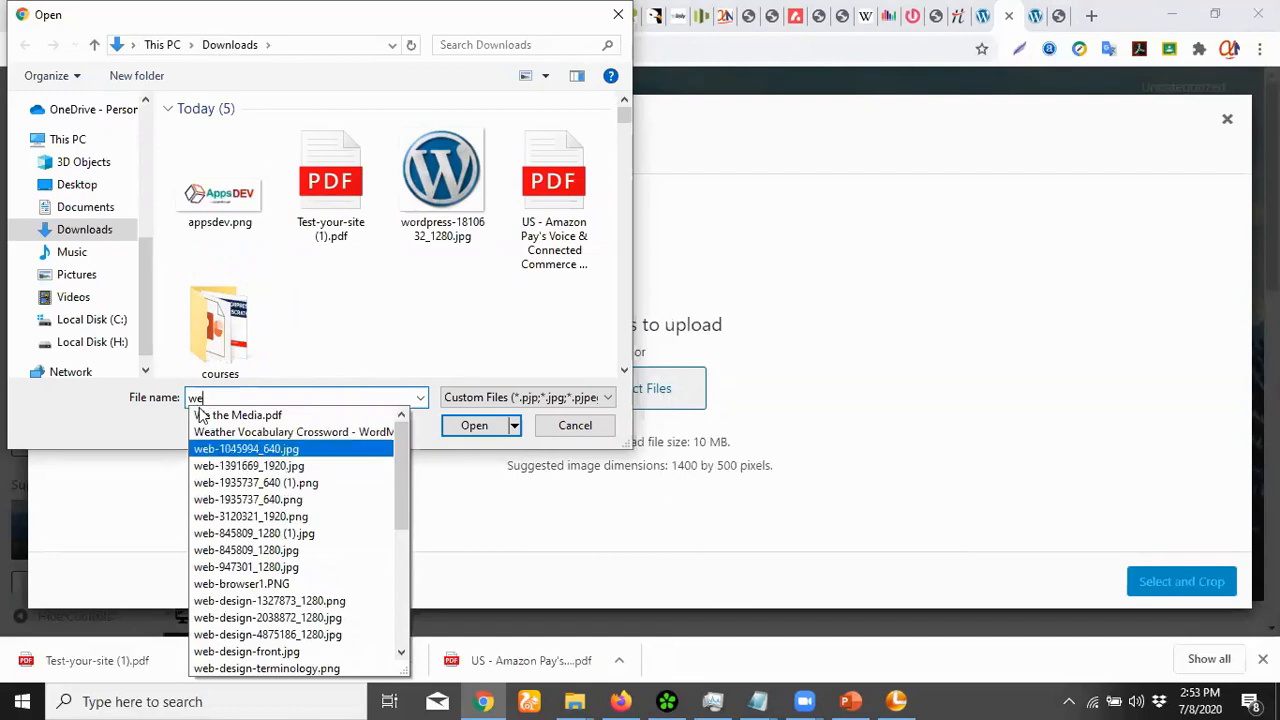
{"action": "left_click", "coordinate": [281, 448]}
{"action": "left_click", "coordinate": [480, 426]}
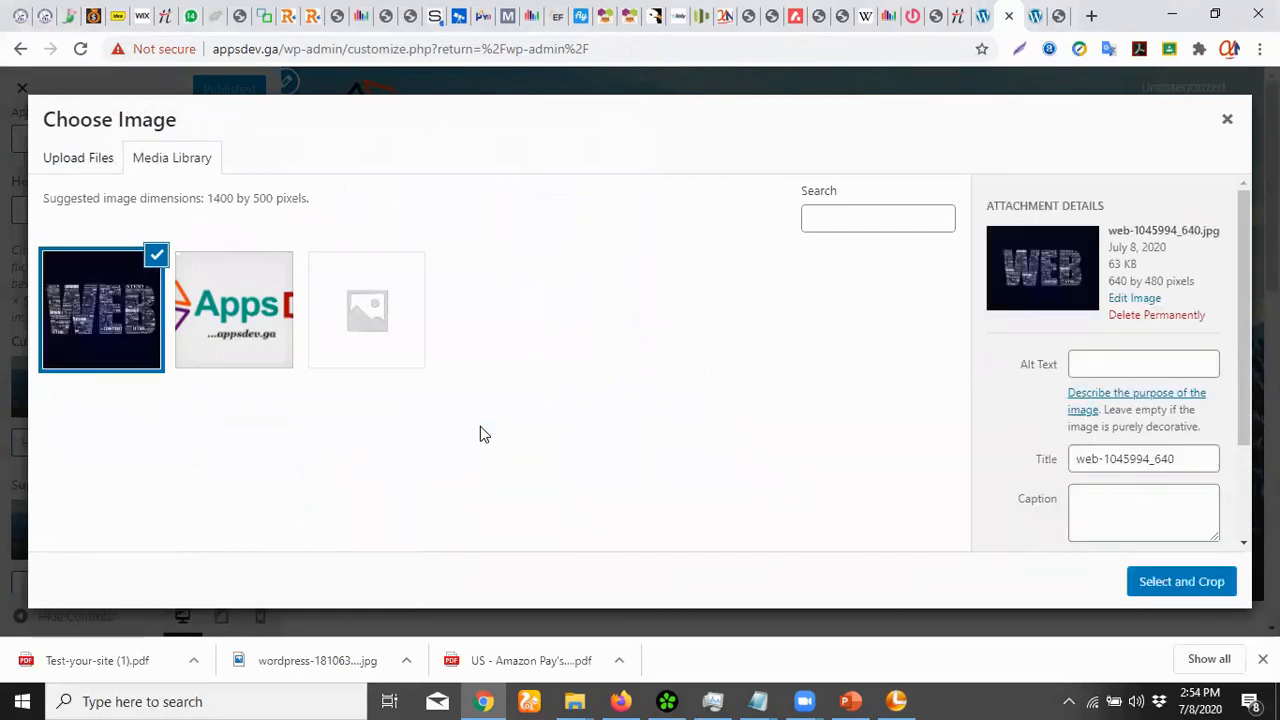
Crop the WEB image to a horizontal band and apply it as the header
{"action": "left_click", "coordinate": [1155, 583]}
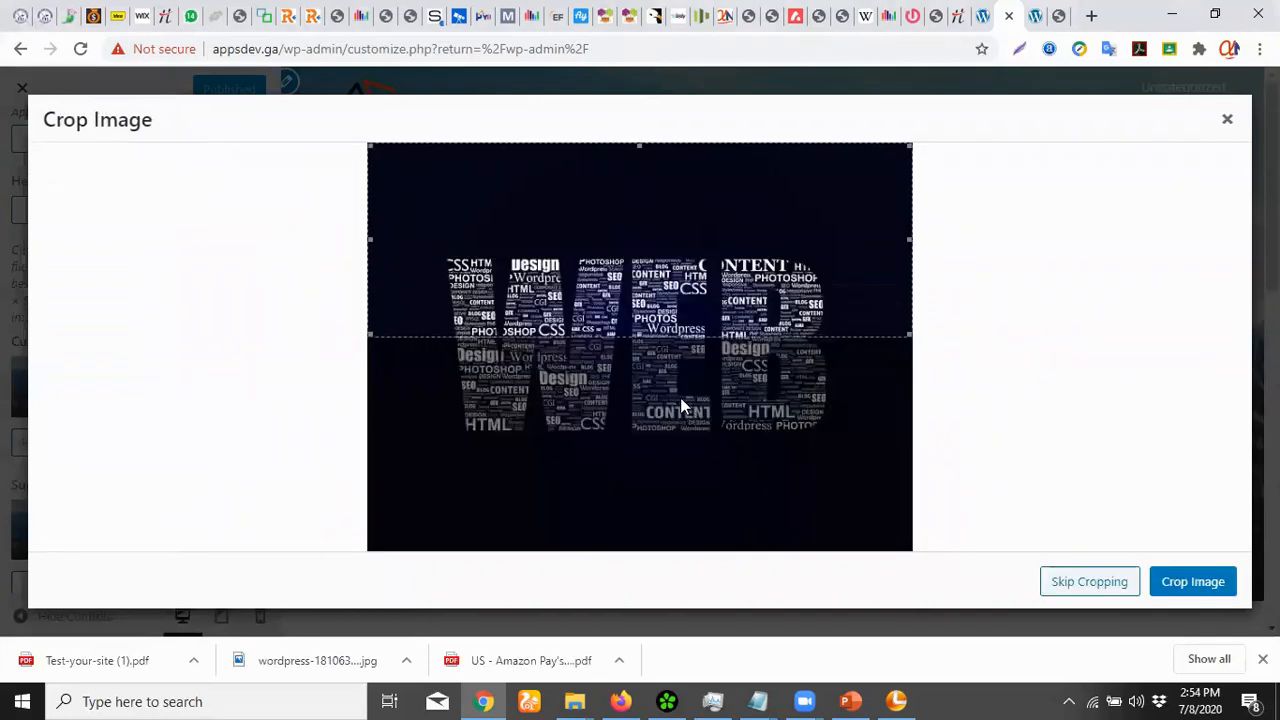
{"action": "left_click_drag", "start_coordinate": [639, 337], "coordinate": [634, 437]}
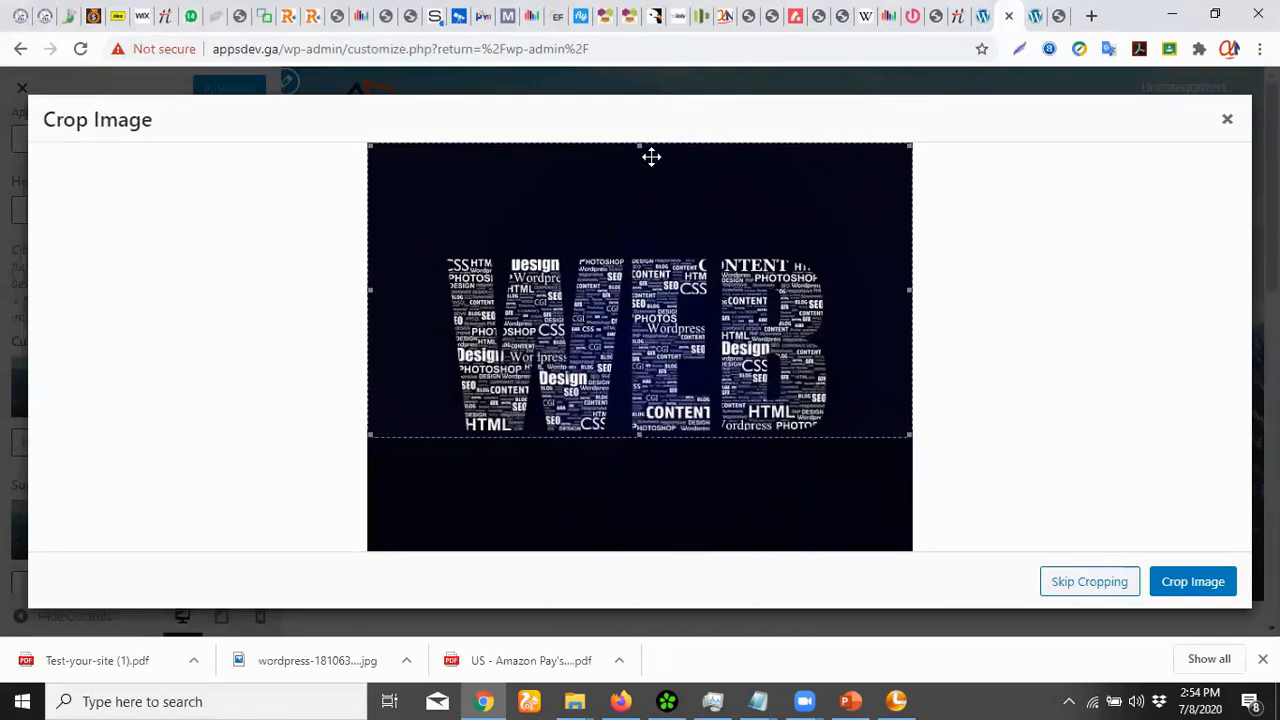
{"action": "left_click_drag", "start_coordinate": [639, 437], "coordinate": [640, 357]}
{"action": "left_click_drag", "start_coordinate": [640, 149], "coordinate": [643, 198]}
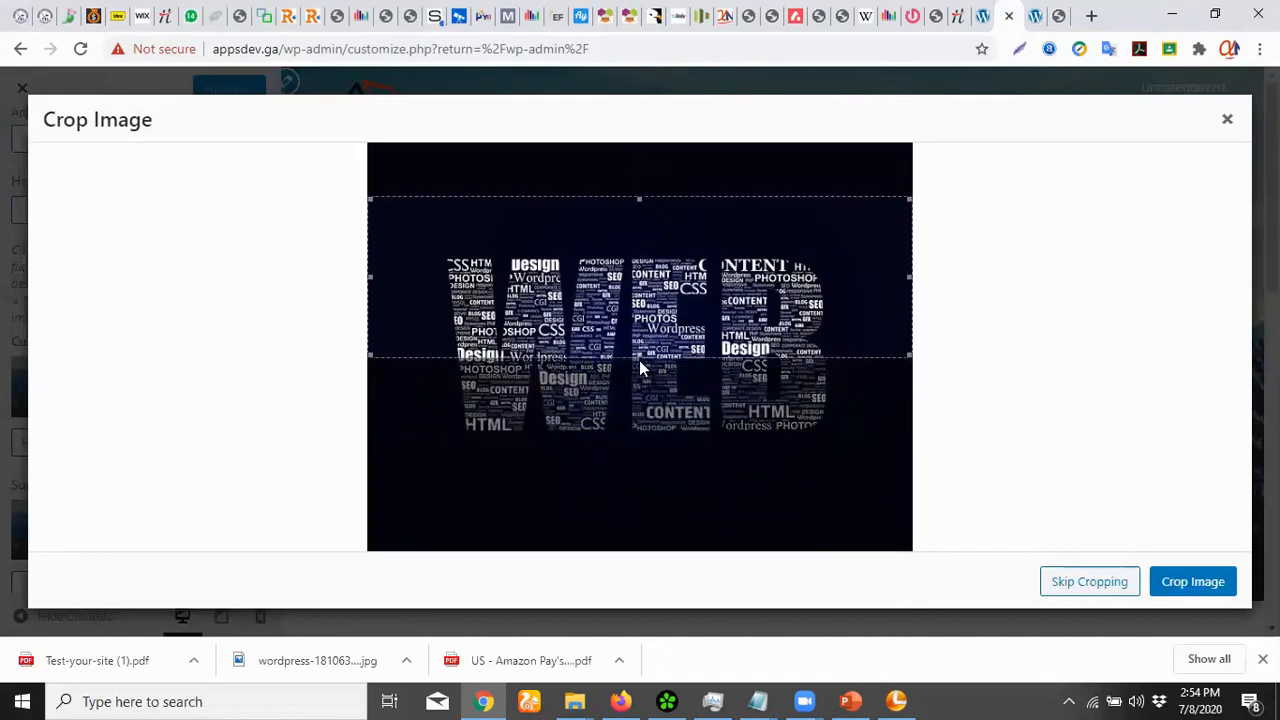
{"action": "left_click_drag", "start_coordinate": [640, 357], "coordinate": [639, 372]}
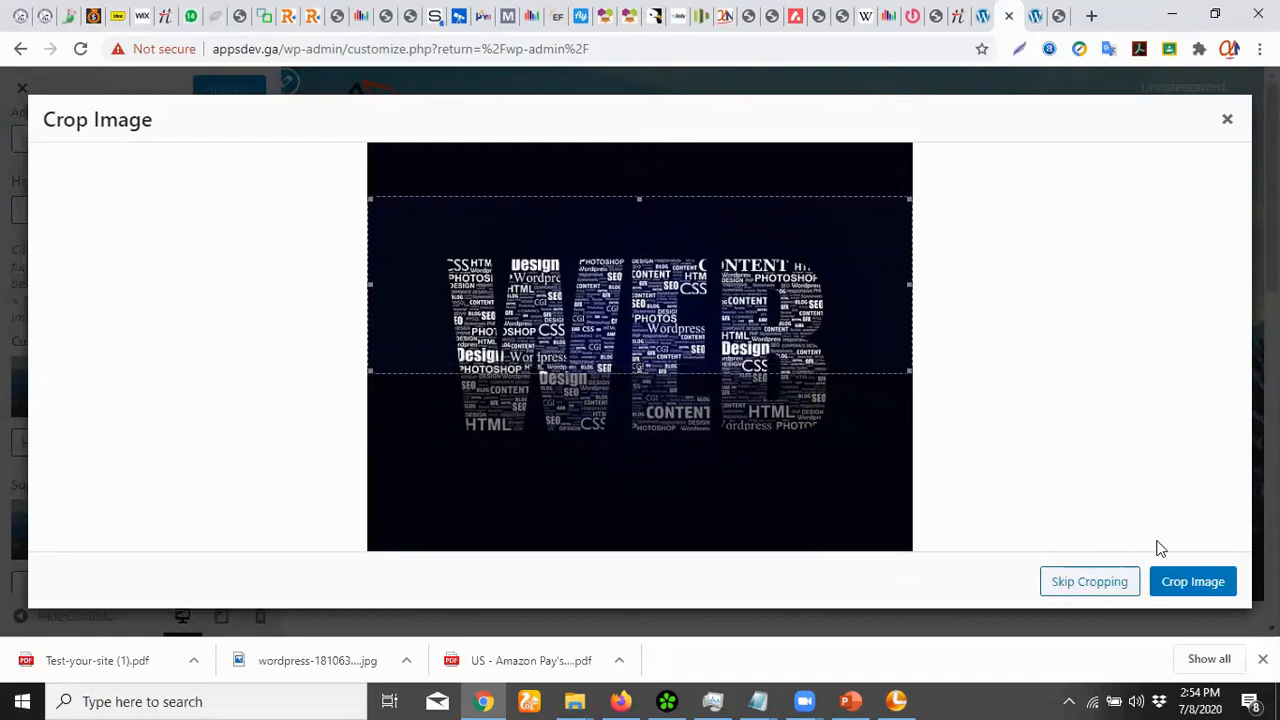
{"action": "left_click", "coordinate": [1189, 590]}
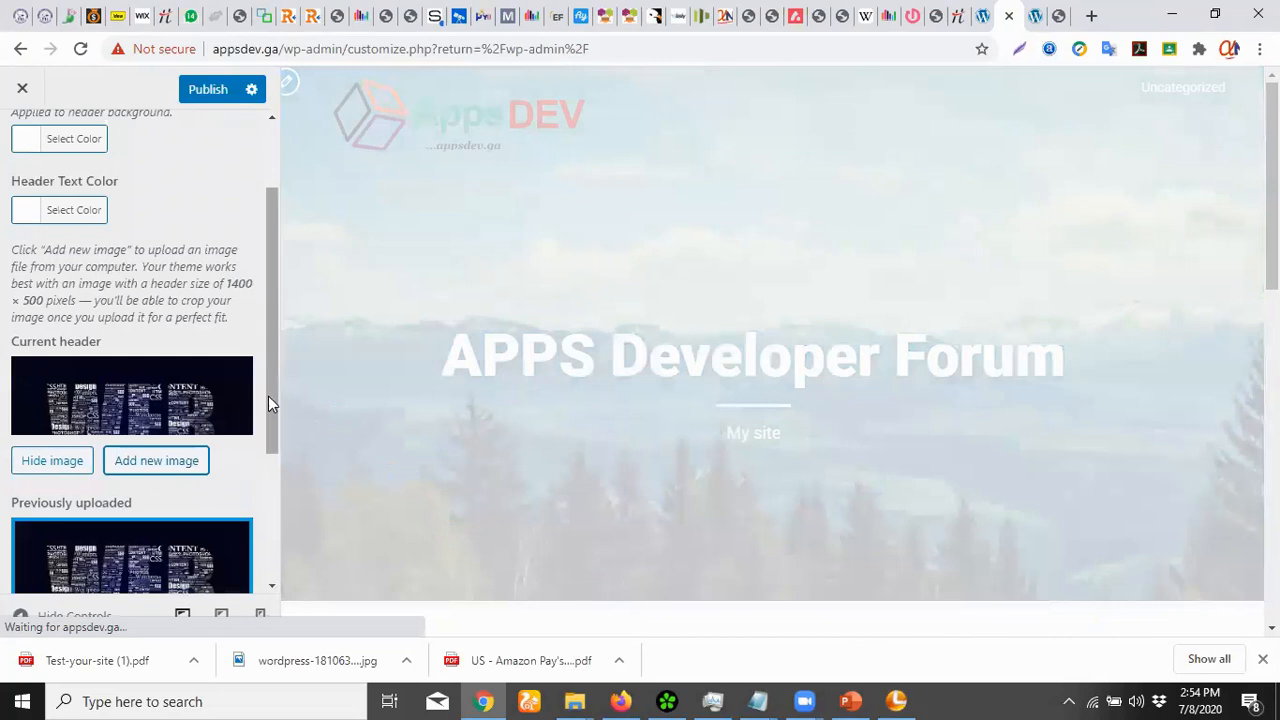
{"action": "left_click_drag", "start_coordinate": [272, 386], "coordinate": [261, 516]}
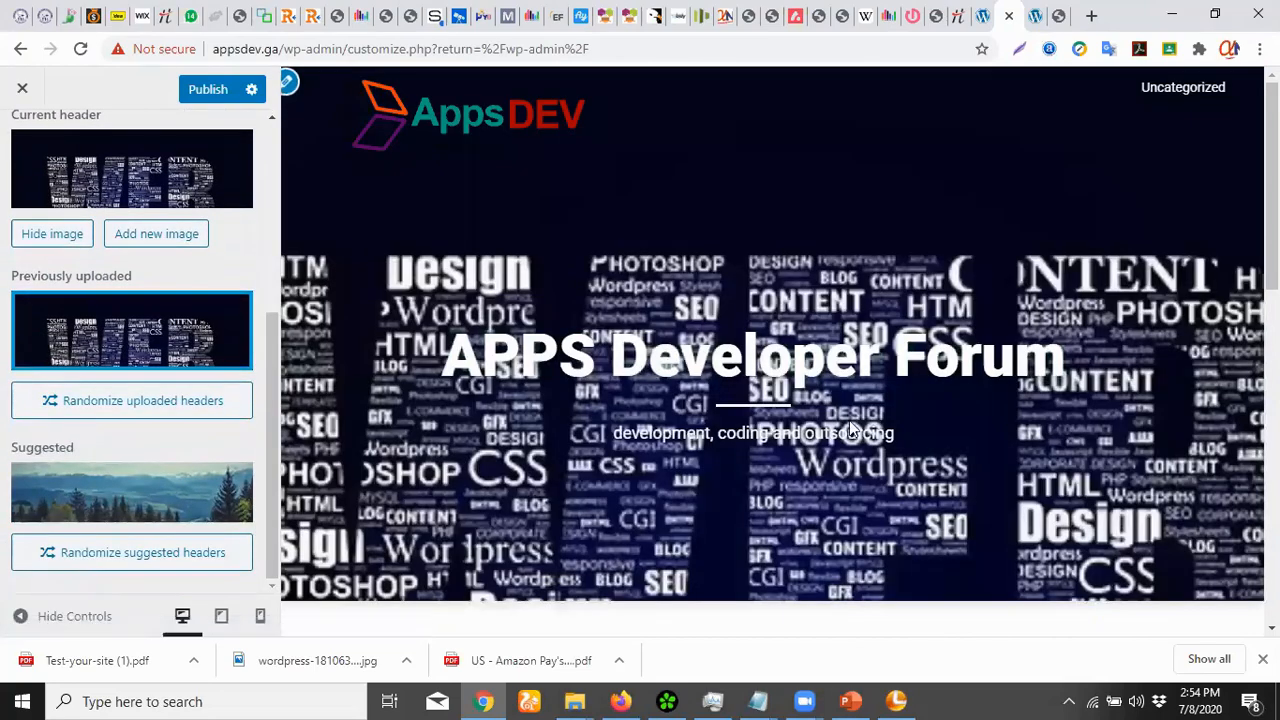
{"action": "mouse_move", "coordinate": [1272, 258]}
{"action": "left_mouse_down"}
{"action": "mouse_move", "coordinate": [1272, 378]}
{"action": "mouse_move", "coordinate": [1272, 256]}
{"action": "left_mouse_up"}
{"action": "scroll", "coordinate": [75, 242], "scroll_direction": "up", "scroll_amount": 2}
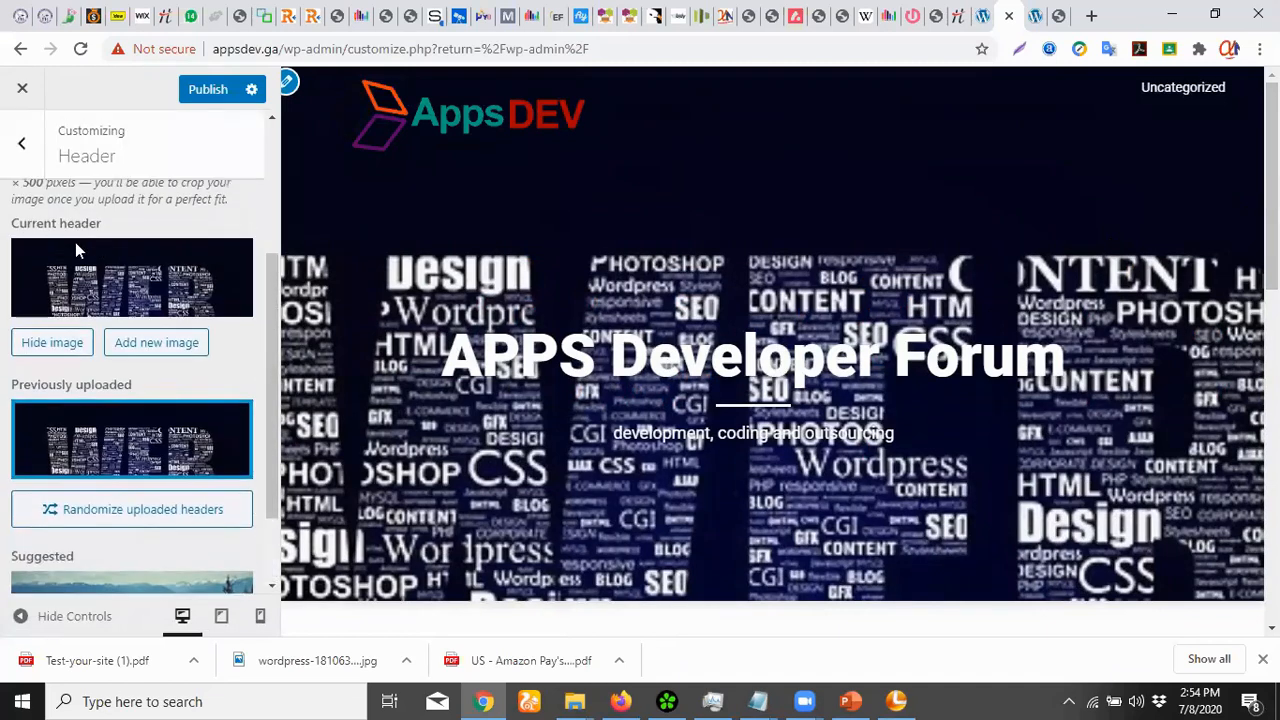
Pick the WEB image from the media library as another new header image
{"action": "left_click", "coordinate": [144, 344]}
{"action": "left_click", "coordinate": [130, 287]}
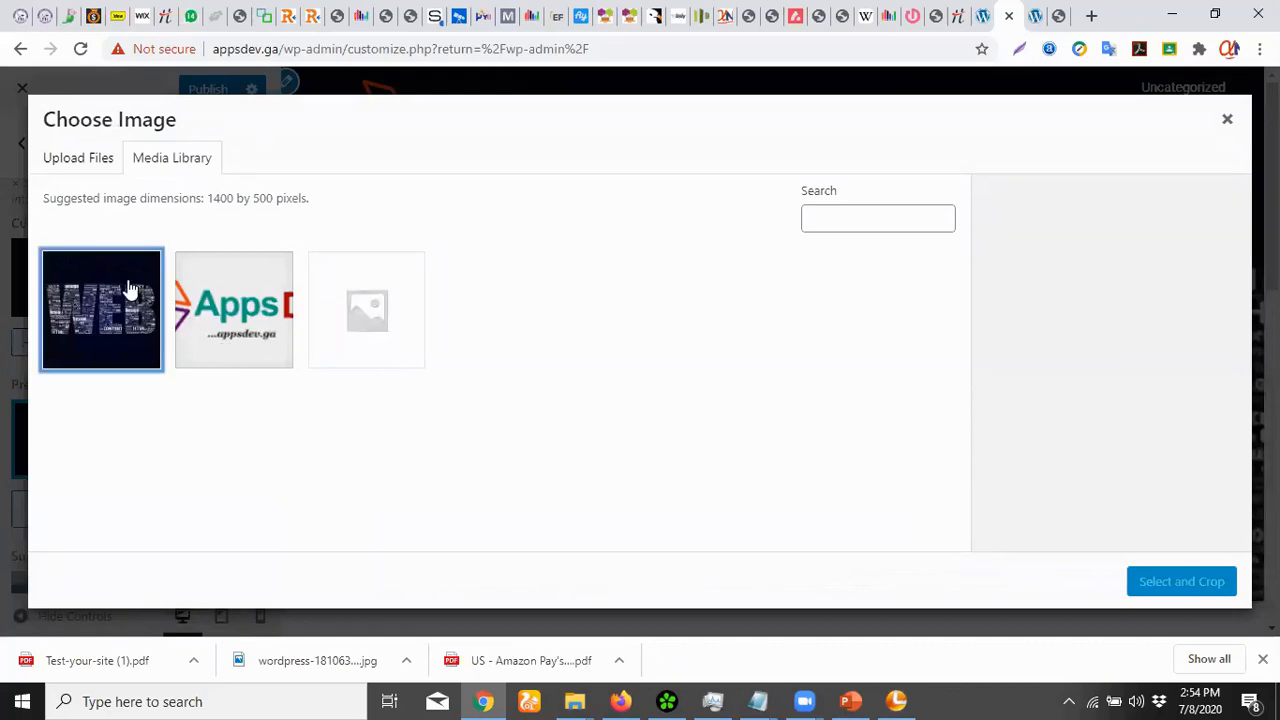
{"action": "left_click", "coordinate": [1165, 584]}
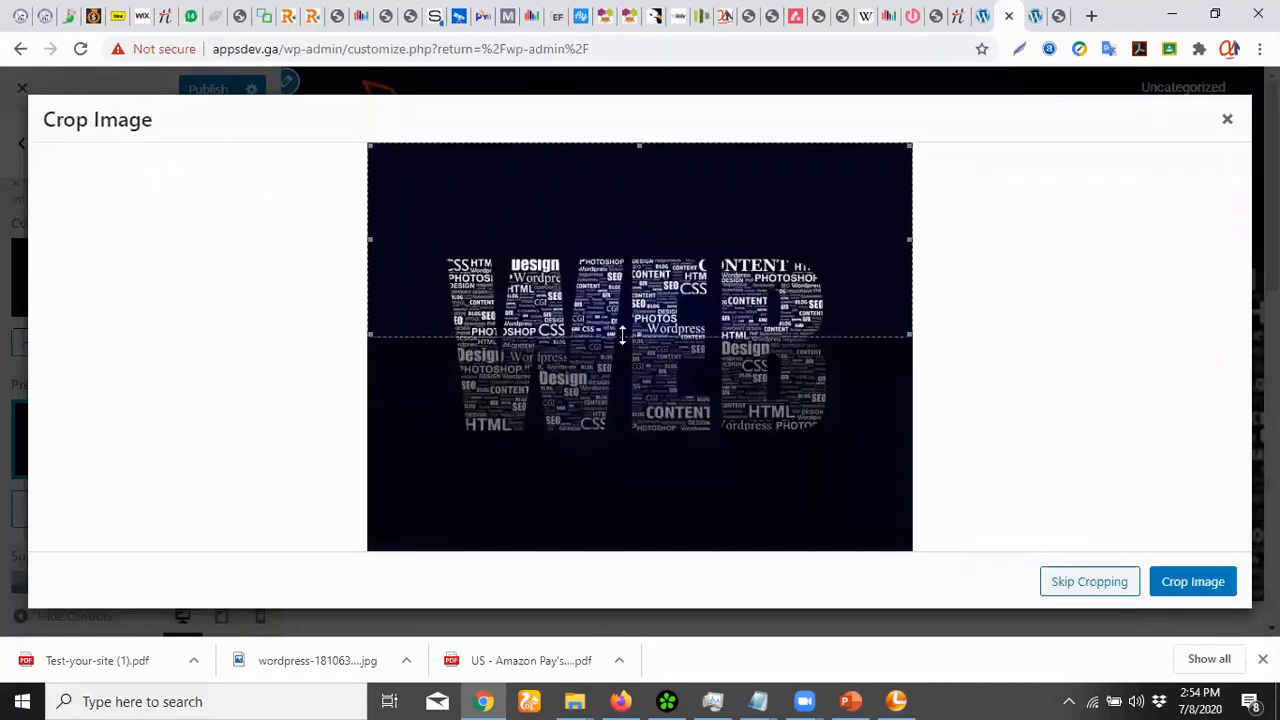
Crop it to the top strip, then reload the Customizer when the crop fails
{"action": "left_click_drag", "start_coordinate": [622, 335], "coordinate": [626, 246]}
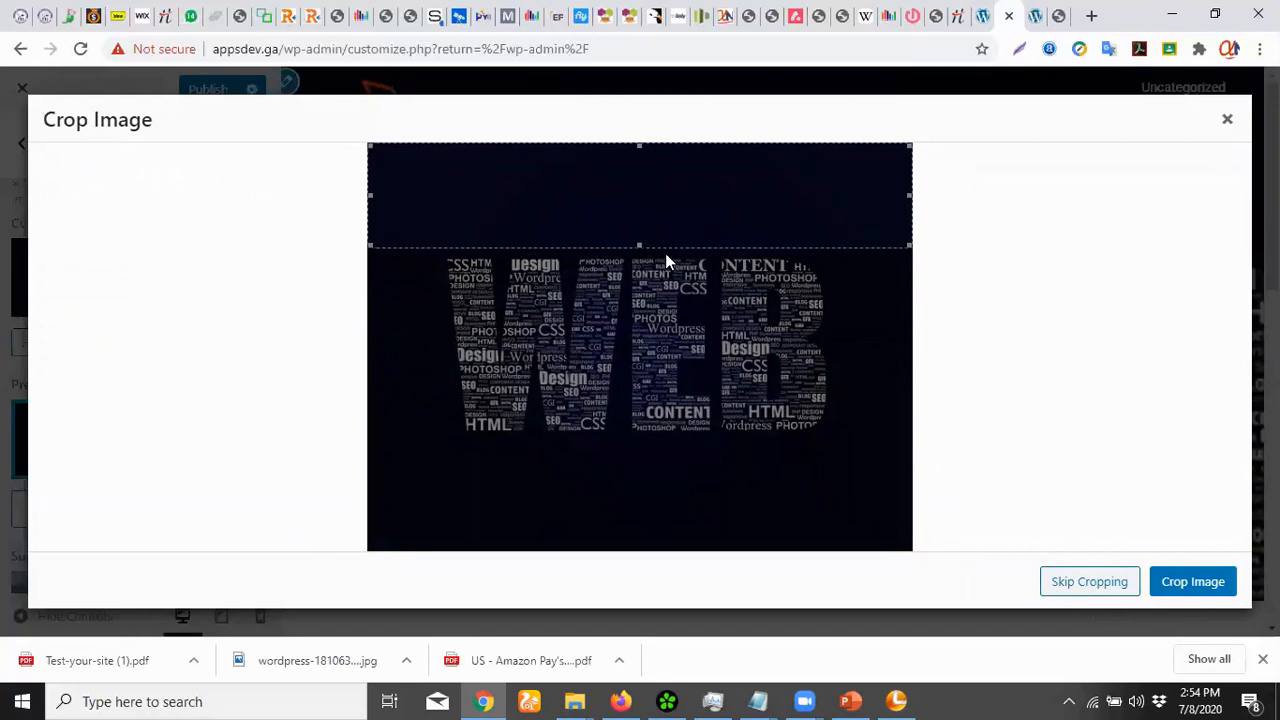
{"action": "left_click_drag", "start_coordinate": [640, 246], "coordinate": [635, 252]}
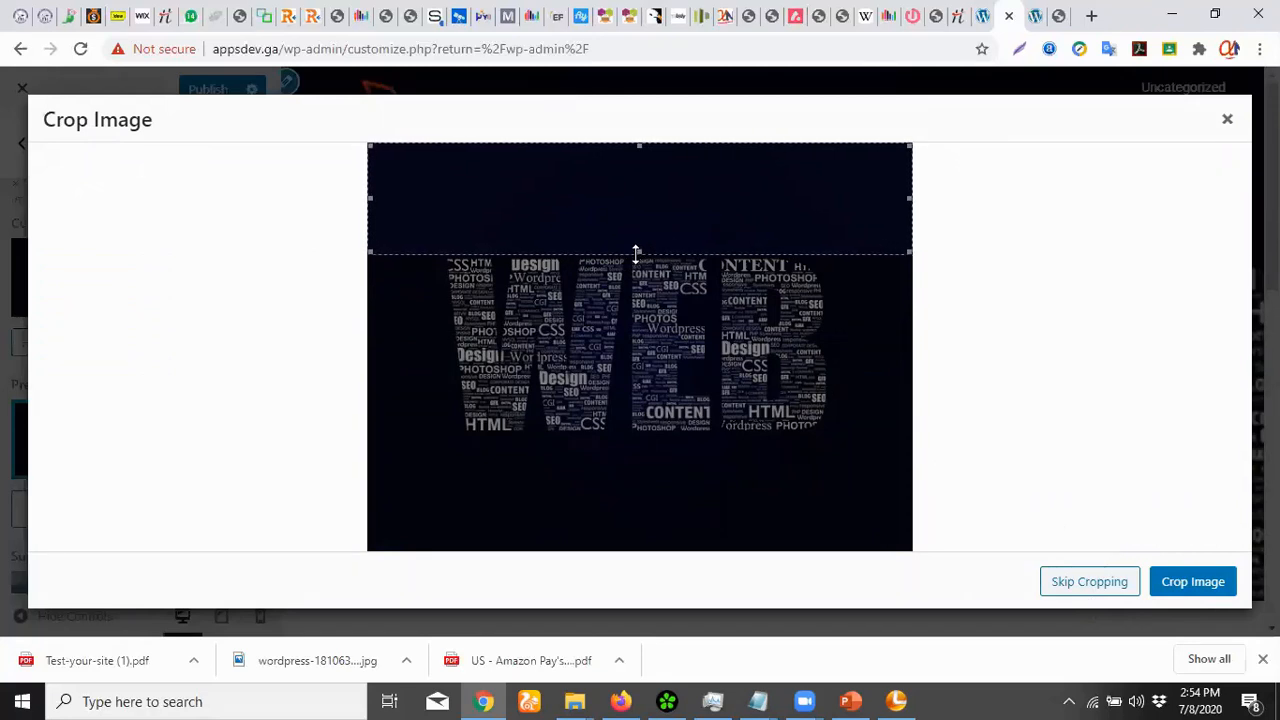
{"action": "left_click", "coordinate": [1196, 587]}
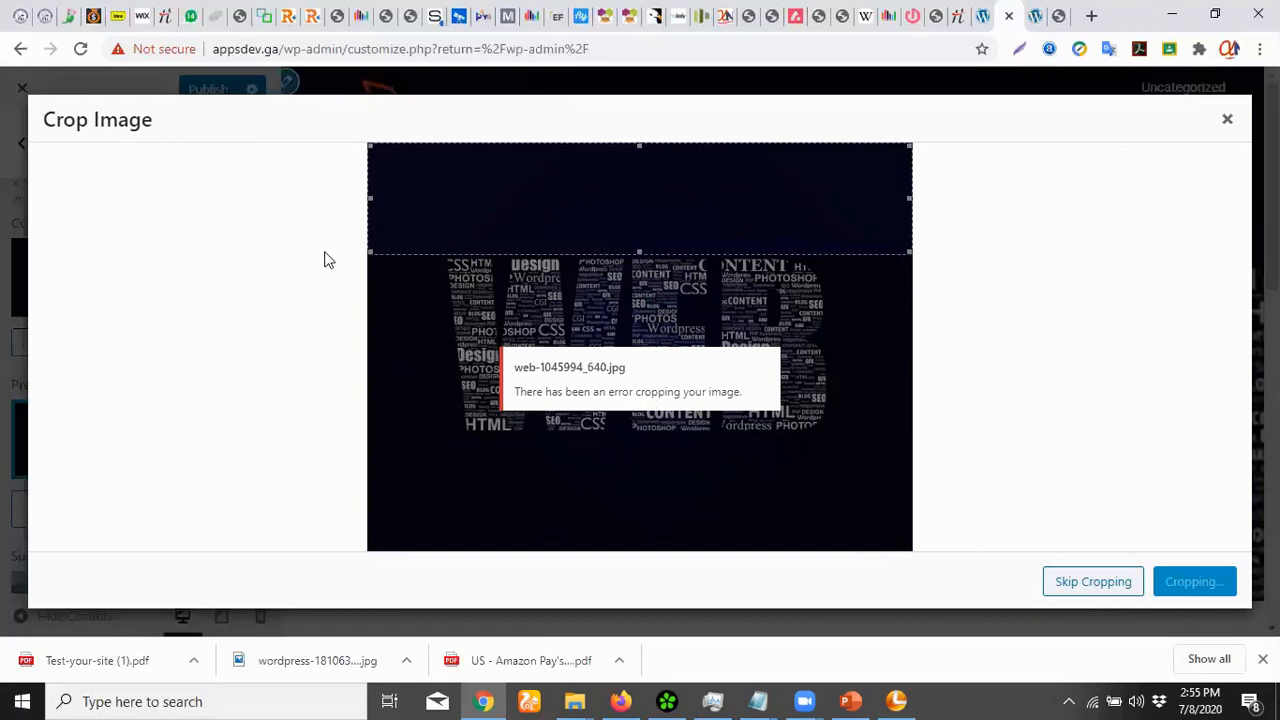
{"action": "left_click_drag", "start_coordinate": [640, 252], "coordinate": [639, 270]}
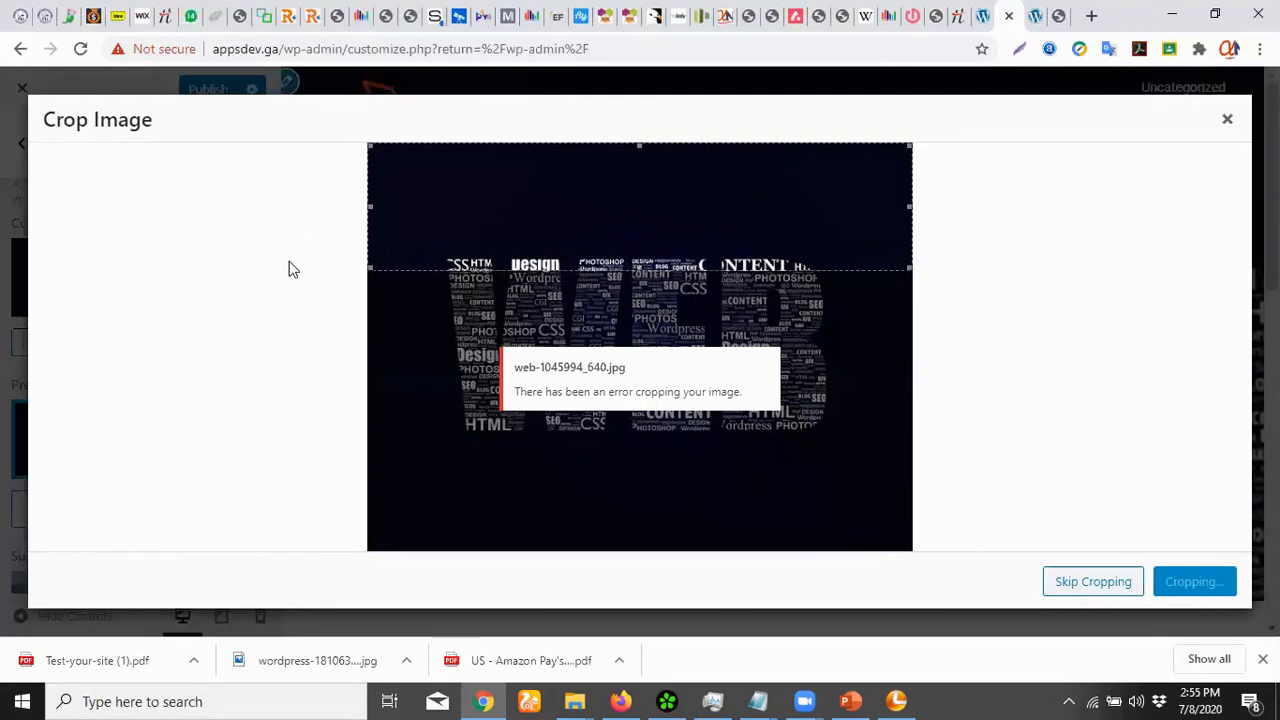
{"action": "key", "text": "F5"}
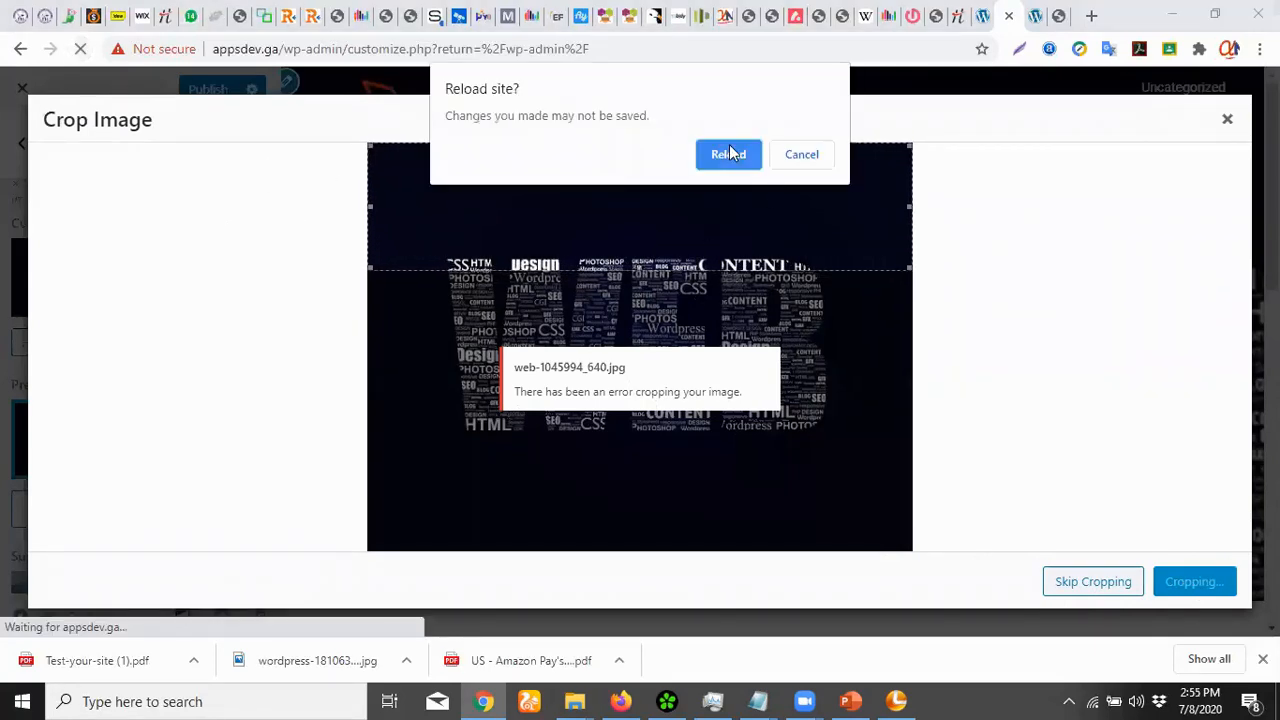
{"action": "left_click", "coordinate": [729, 153]}
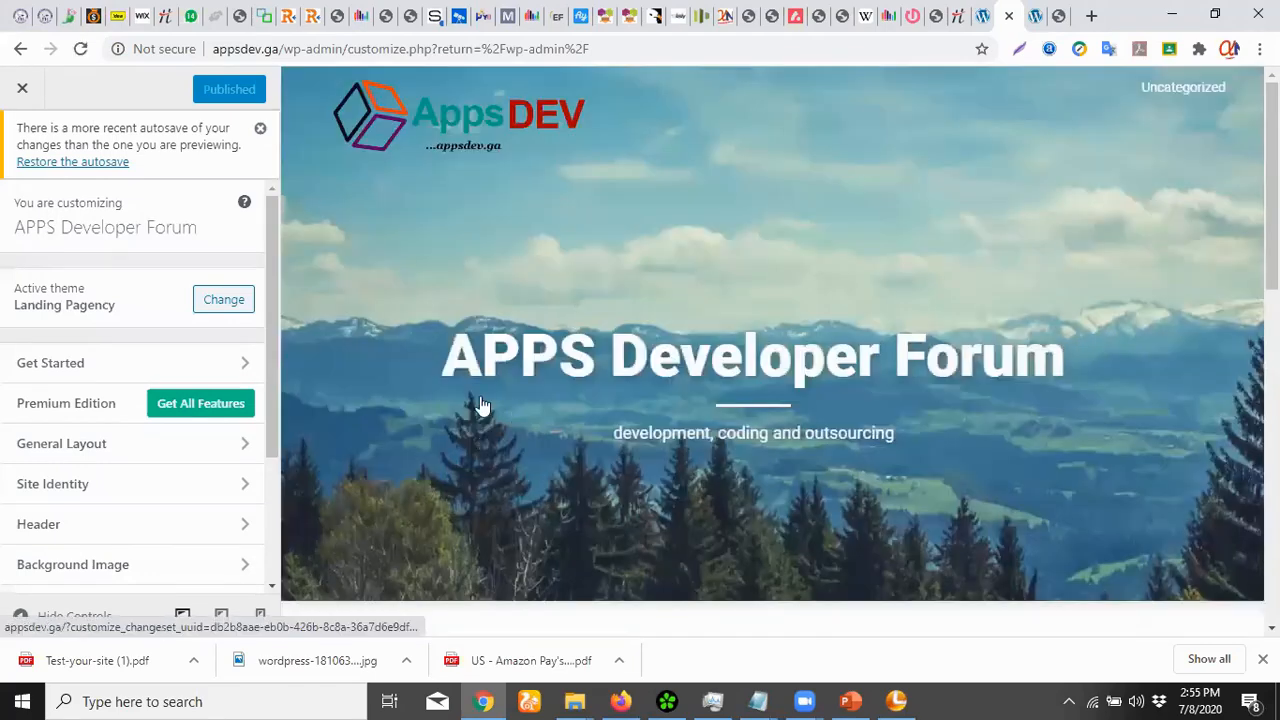
Look through the General Layout and Site Identity sections and reach the Header settings
{"action": "left_click", "coordinate": [120, 446]}
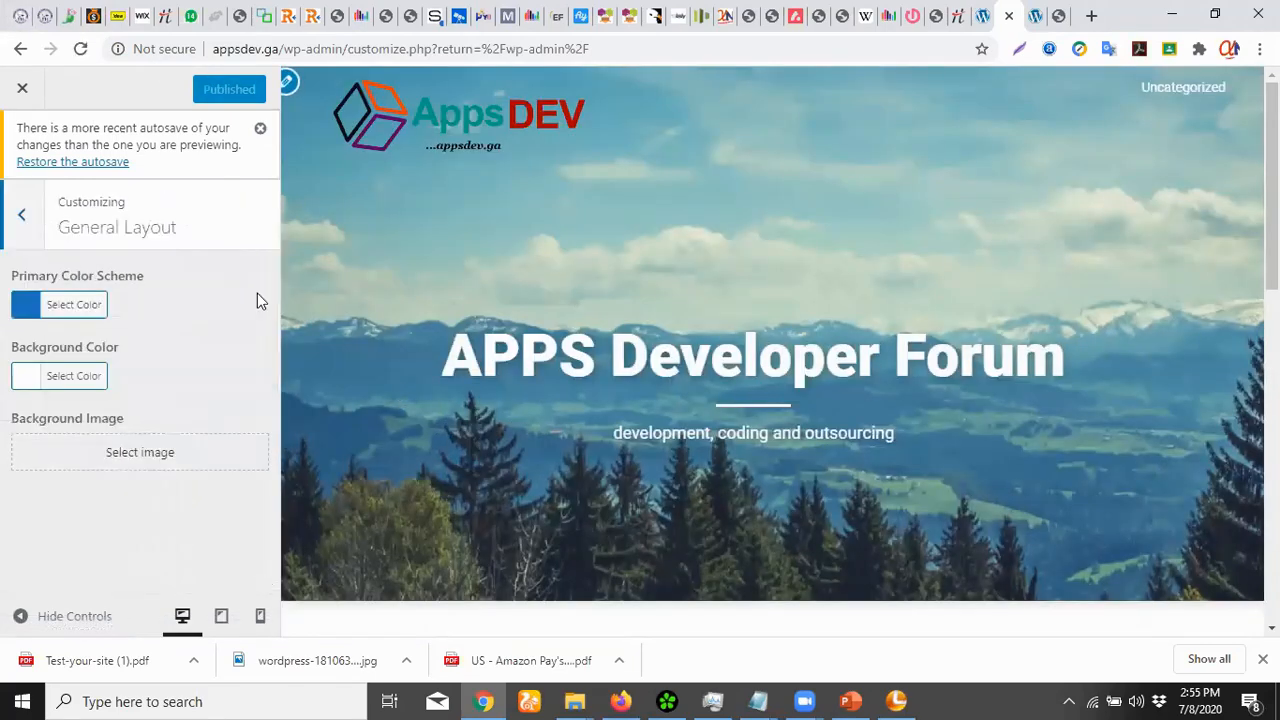
{"action": "left_click", "coordinate": [23, 215]}
{"action": "left_click", "coordinate": [111, 483]}
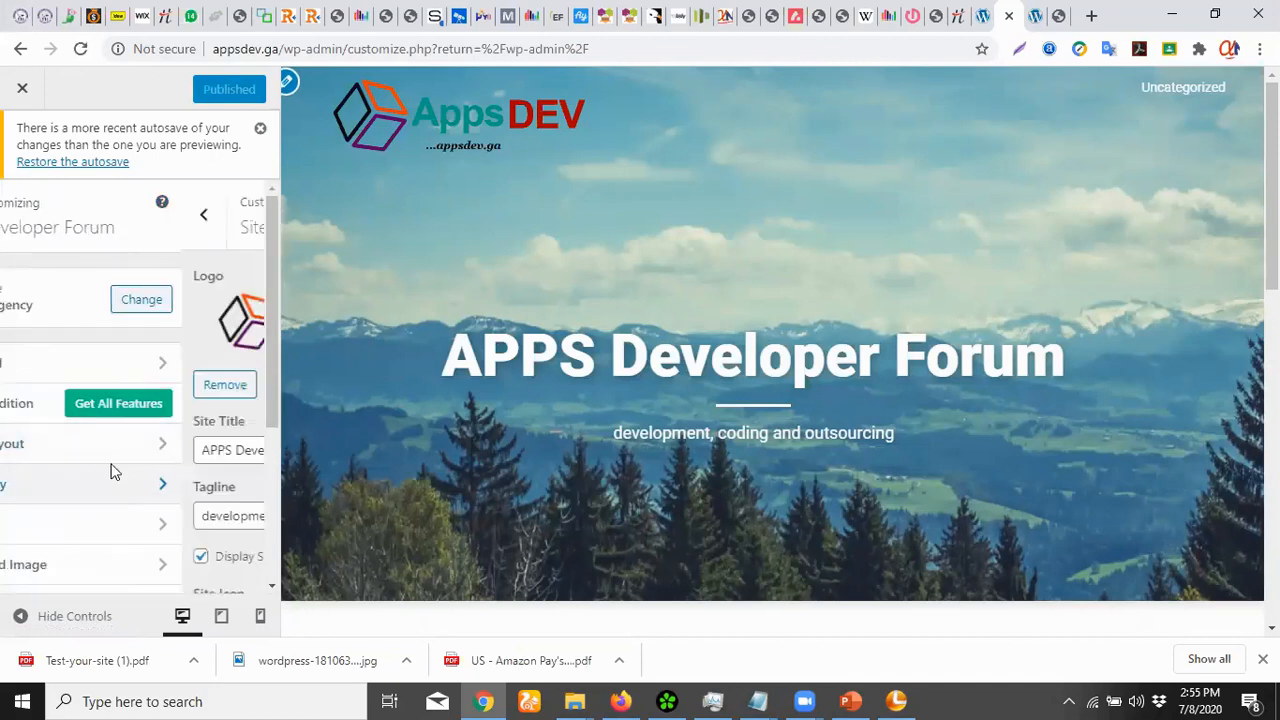
{"action": "scroll", "coordinate": [112, 401], "scroll_direction": "down", "scroll_amount": 2}
{"action": "scroll", "coordinate": [112, 401], "scroll_direction": "down", "scroll_amount": 1}
{"action": "scroll", "coordinate": [122, 411], "scroll_direction": "up", "scroll_amount": 5}
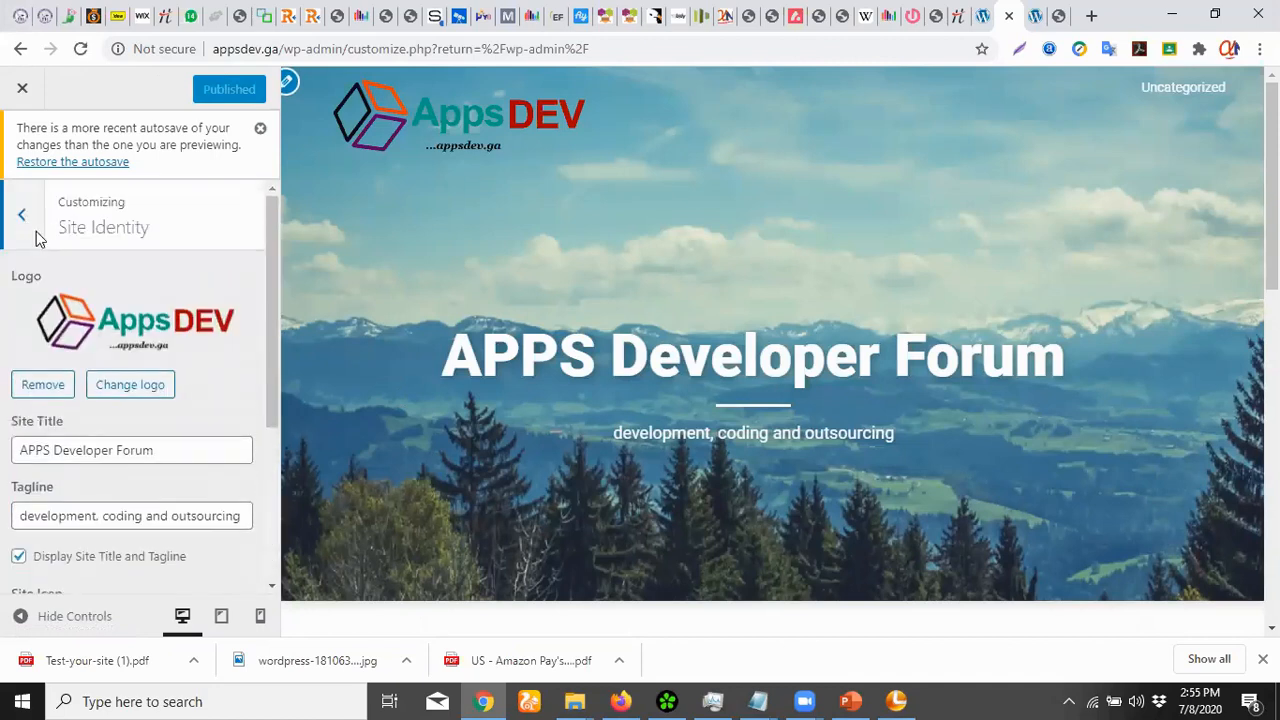
{"action": "left_click", "coordinate": [23, 218]}
{"action": "scroll", "coordinate": [120, 378], "scroll_direction": "down", "scroll_amount": 2}
{"action": "left_click", "coordinate": [100, 340]}
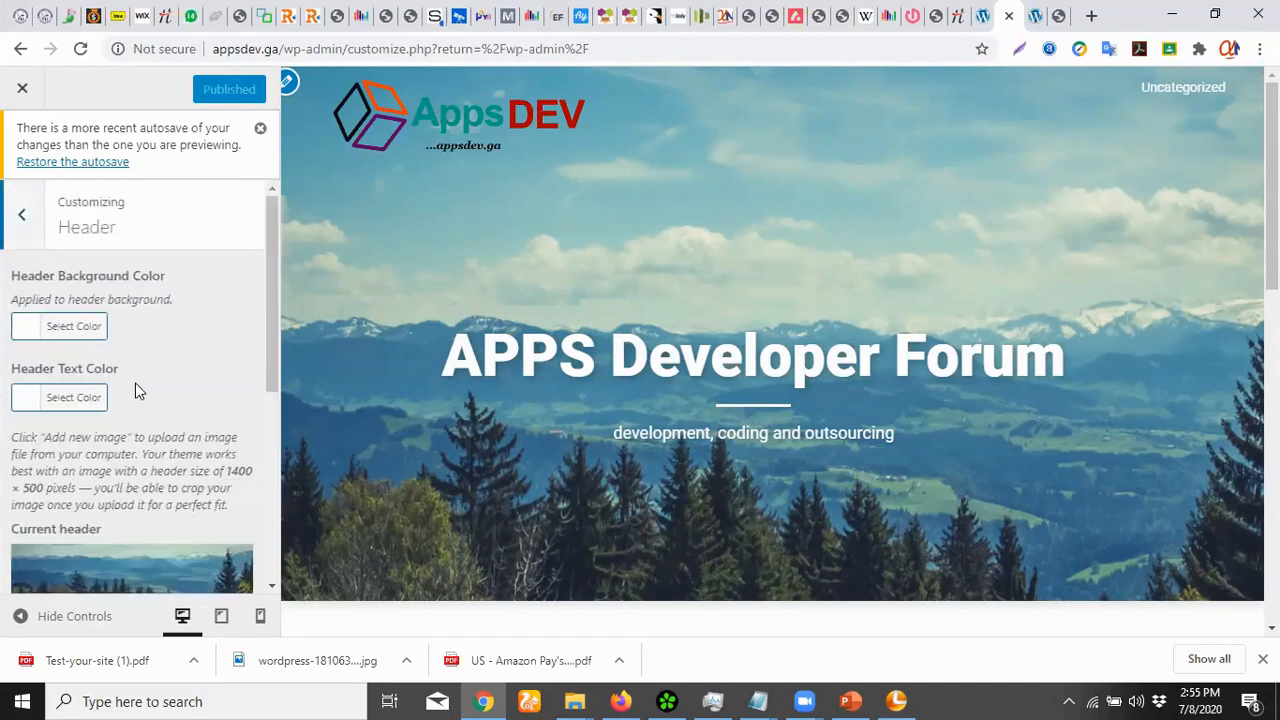
{"action": "scroll", "coordinate": [78, 472], "scroll_direction": "down", "scroll_amount": 4}
{"action": "scroll", "coordinate": [118, 424], "scroll_direction": "up", "scroll_amount": 2}
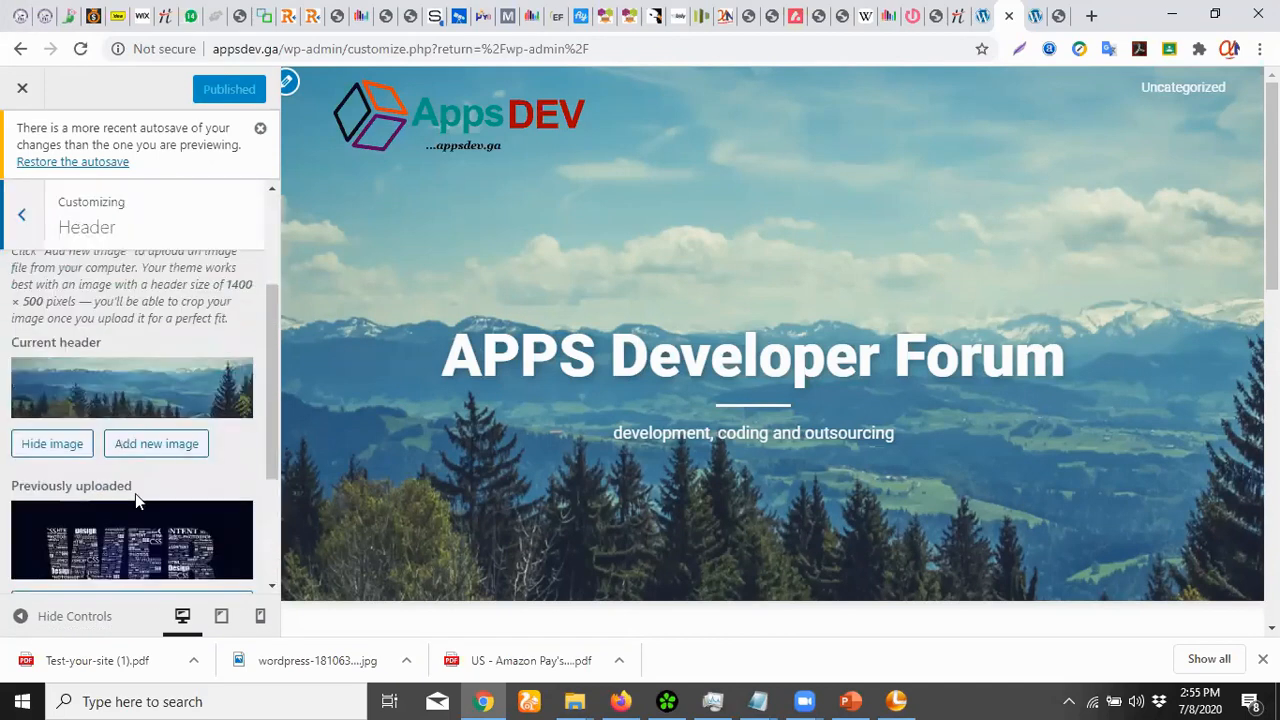
Crop the WEB image to its top strip and set it as the header image
{"action": "left_click", "coordinate": [163, 446]}
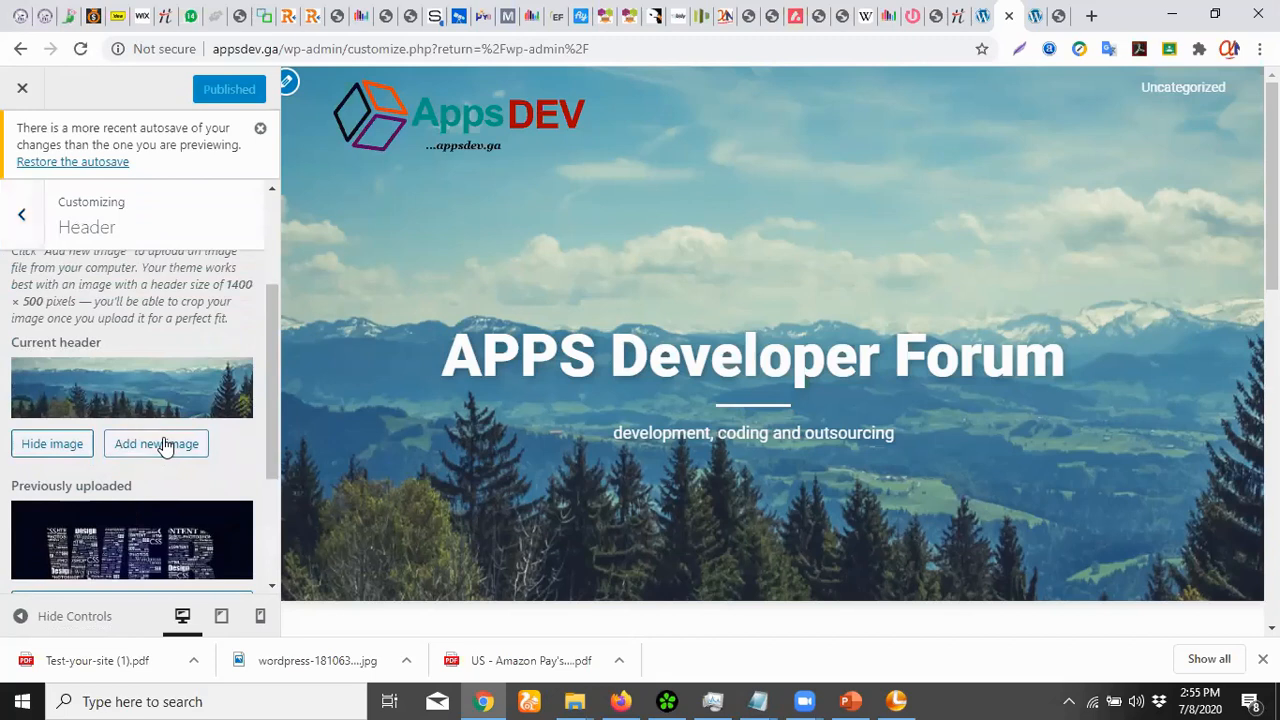
{"action": "left_click", "coordinate": [145, 298]}
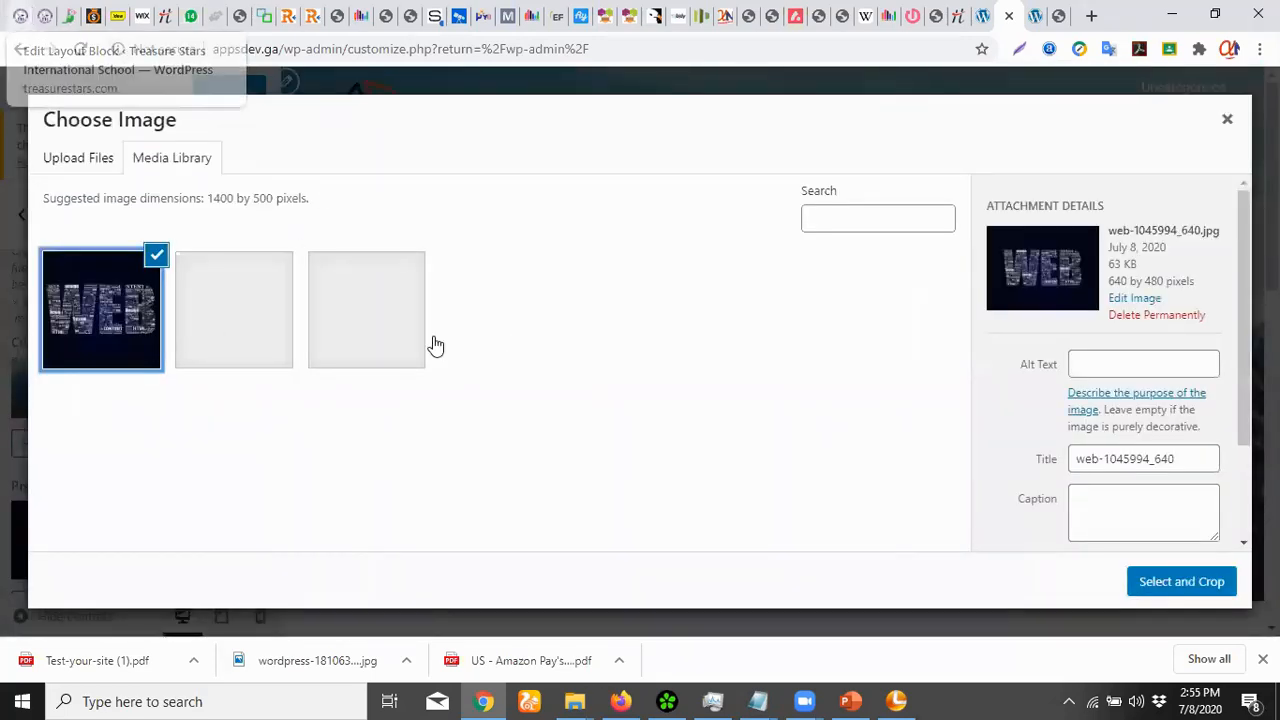
{"action": "left_click", "coordinate": [1157, 586]}
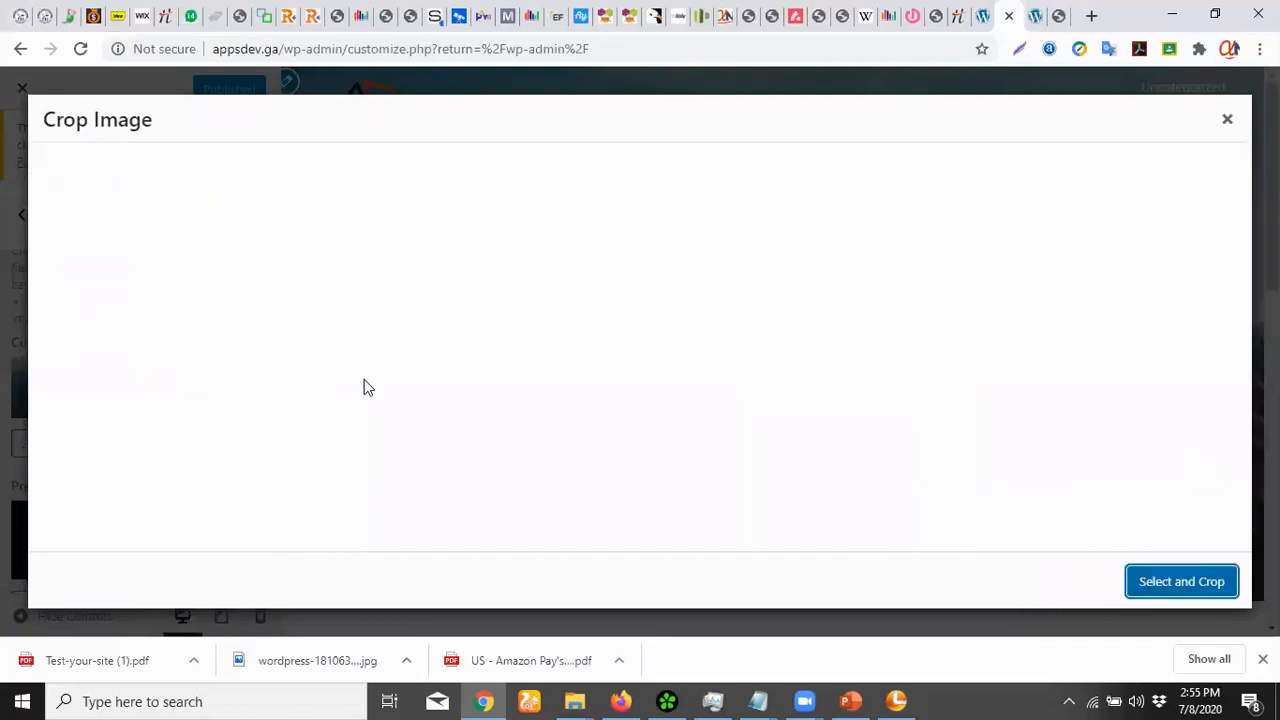
{"action": "left_click_drag", "start_coordinate": [639, 334], "coordinate": [639, 265]}
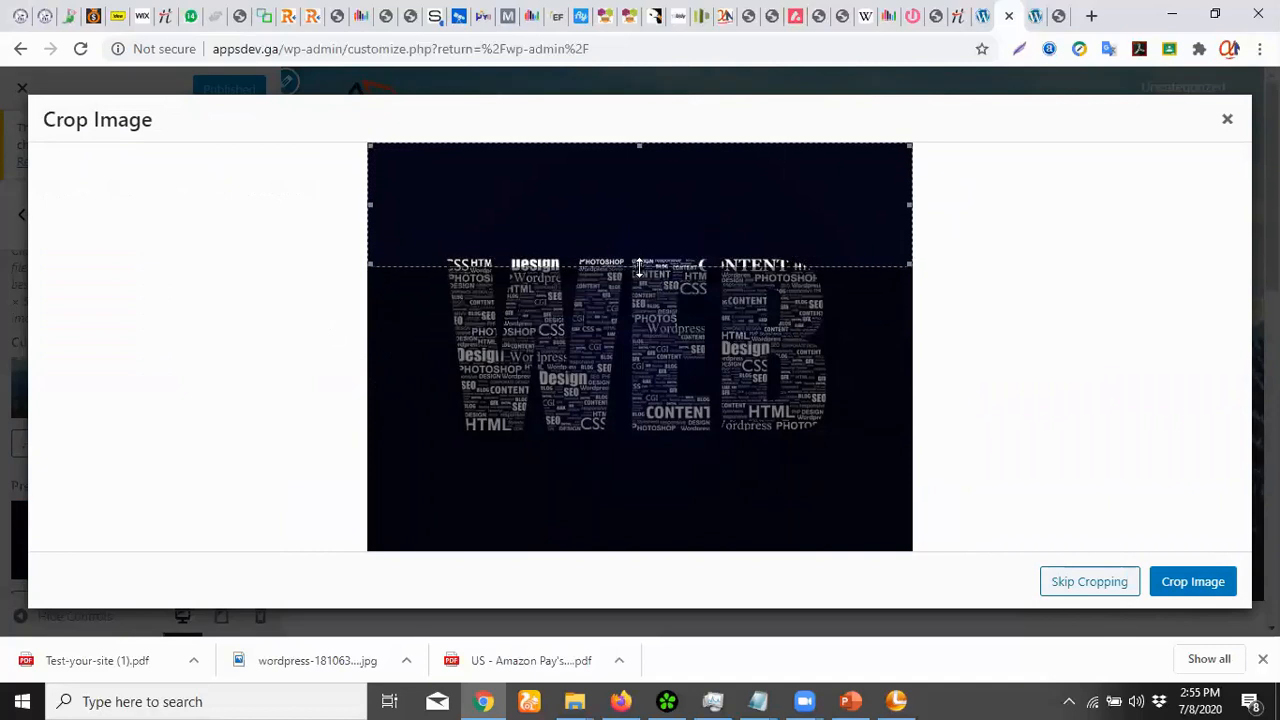
{"action": "left_click", "coordinate": [1212, 587]}
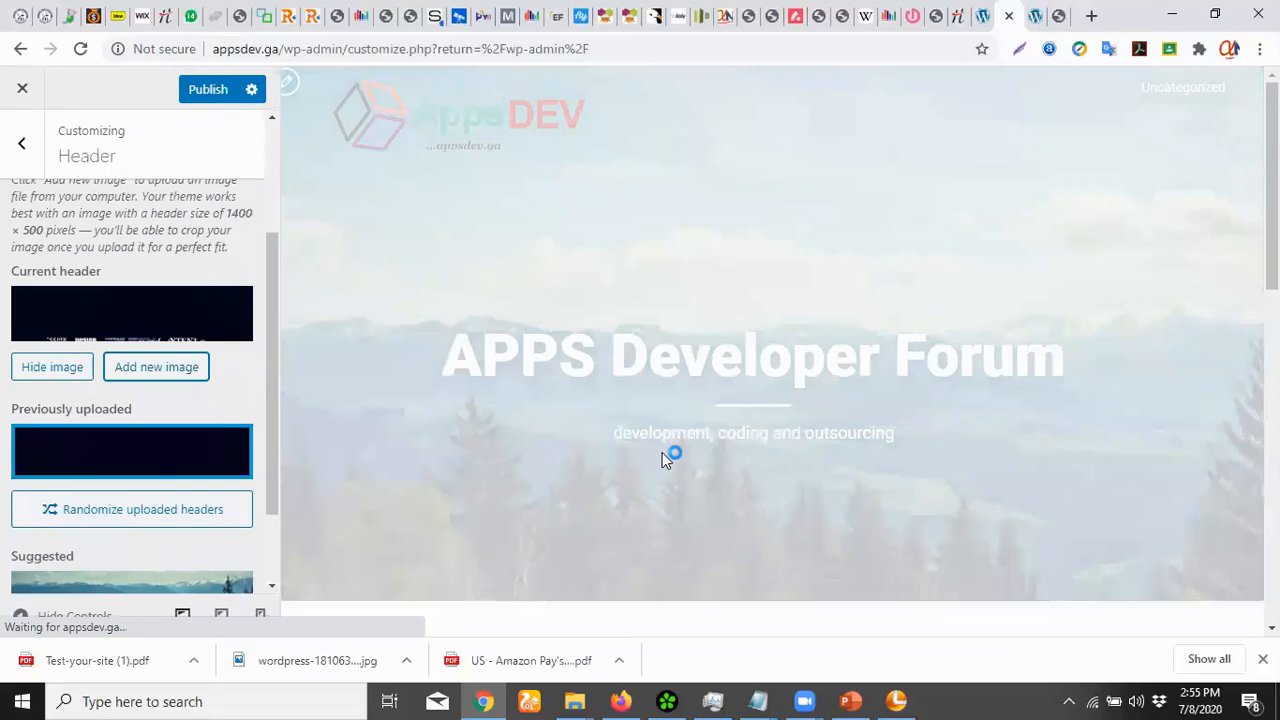
{"action": "left_click_drag", "start_coordinate": [274, 488], "coordinate": [251, 418]}
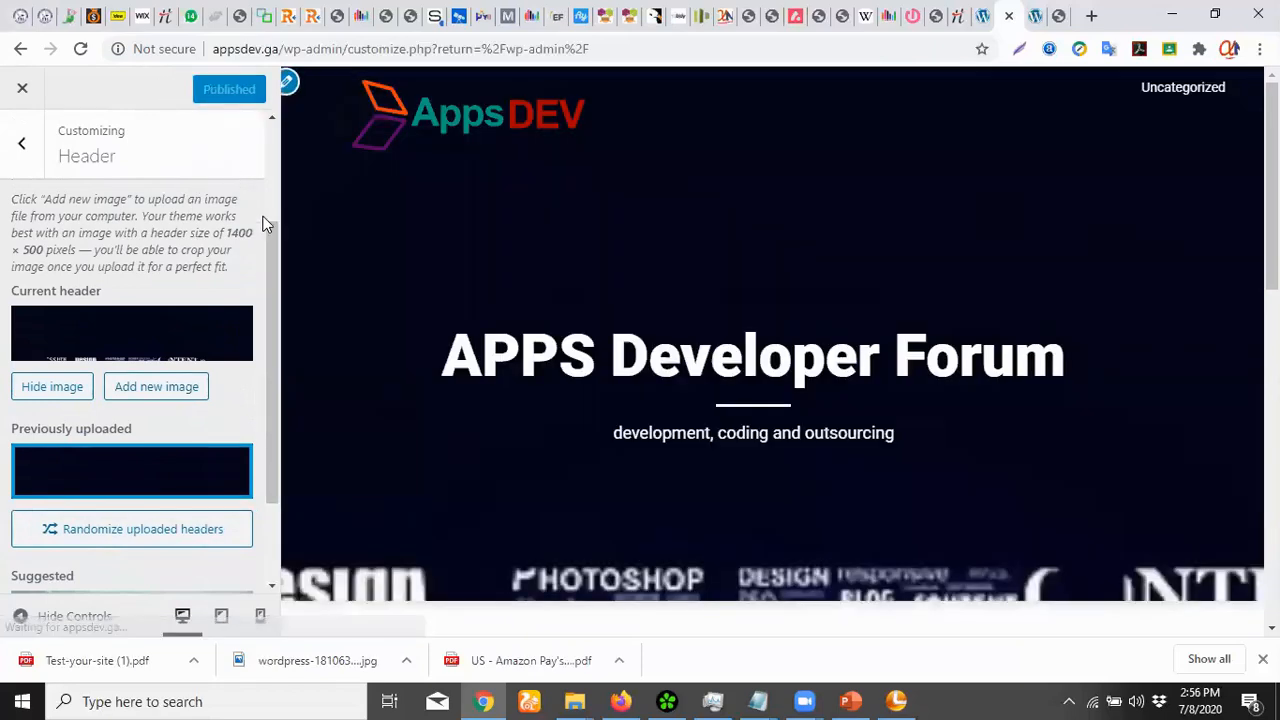
Browse the Background Image, Menus and Widgets panels, then switch to the live appsdev.ga tab
{"action": "left_click", "coordinate": [25, 147]}
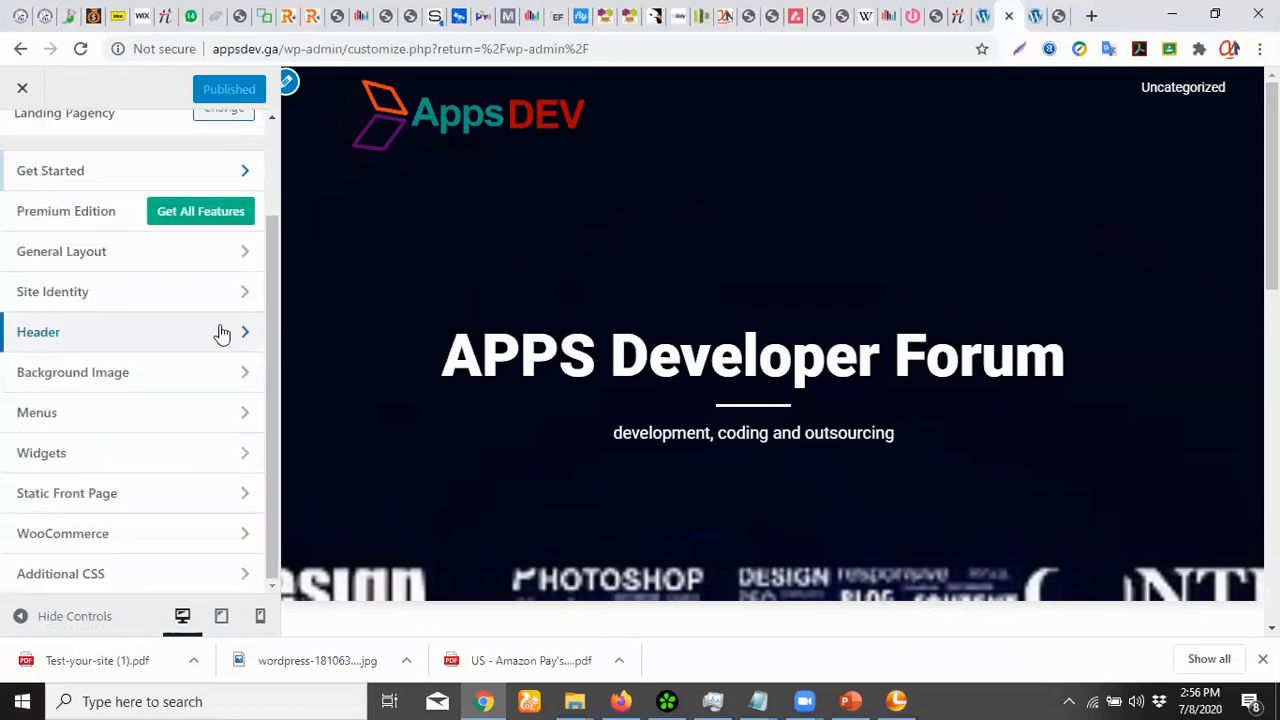
{"action": "left_click", "coordinate": [132, 373]}
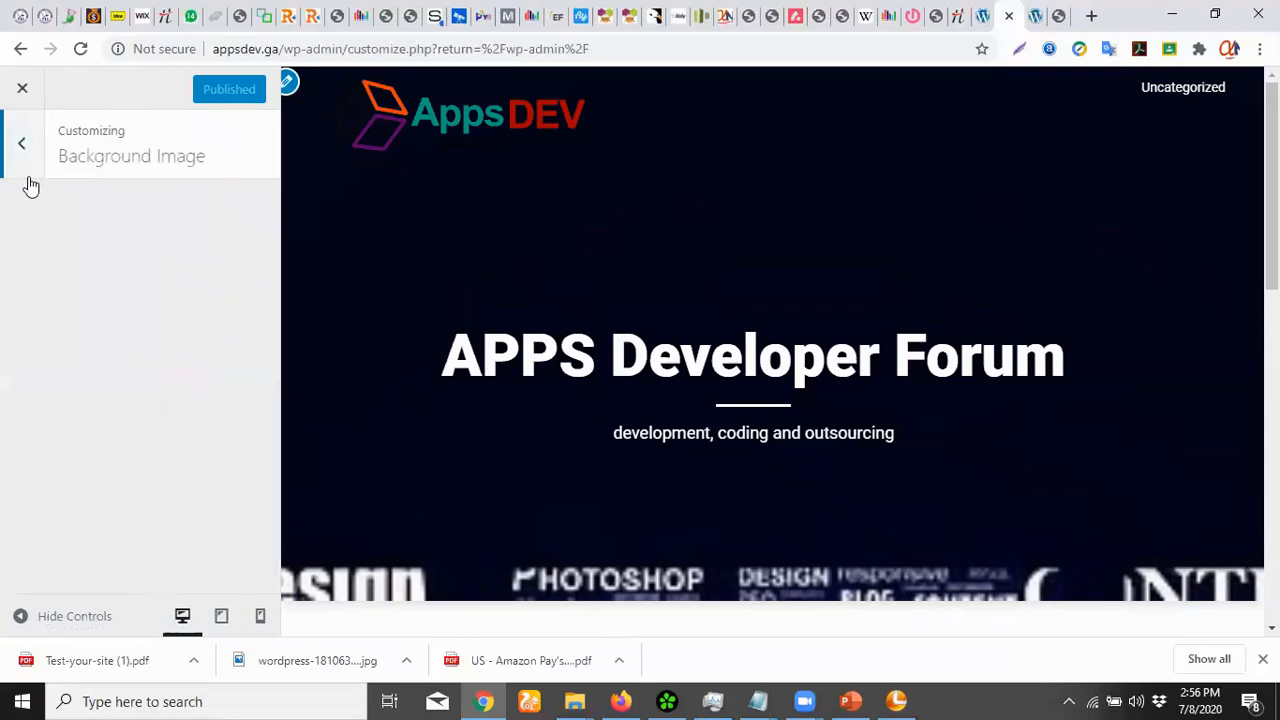
{"action": "left_click", "coordinate": [22, 144]}
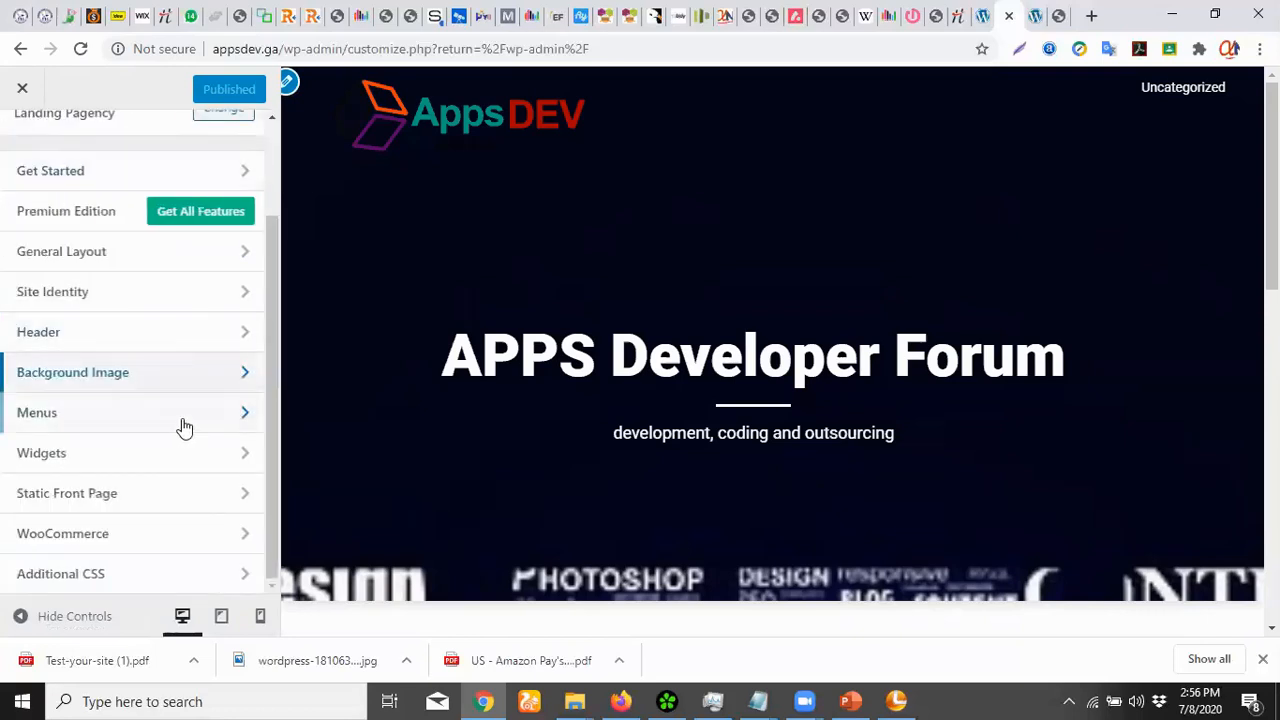
{"action": "left_click", "coordinate": [100, 414]}
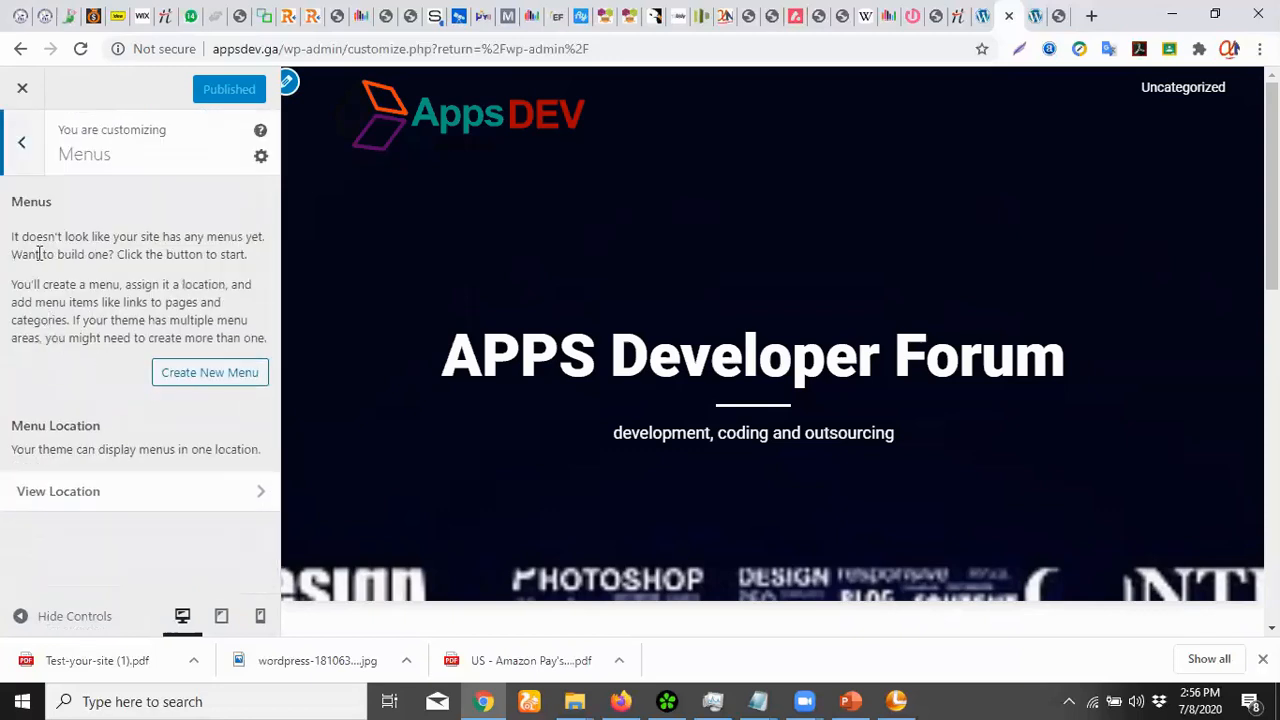
{"action": "left_click", "coordinate": [28, 160]}
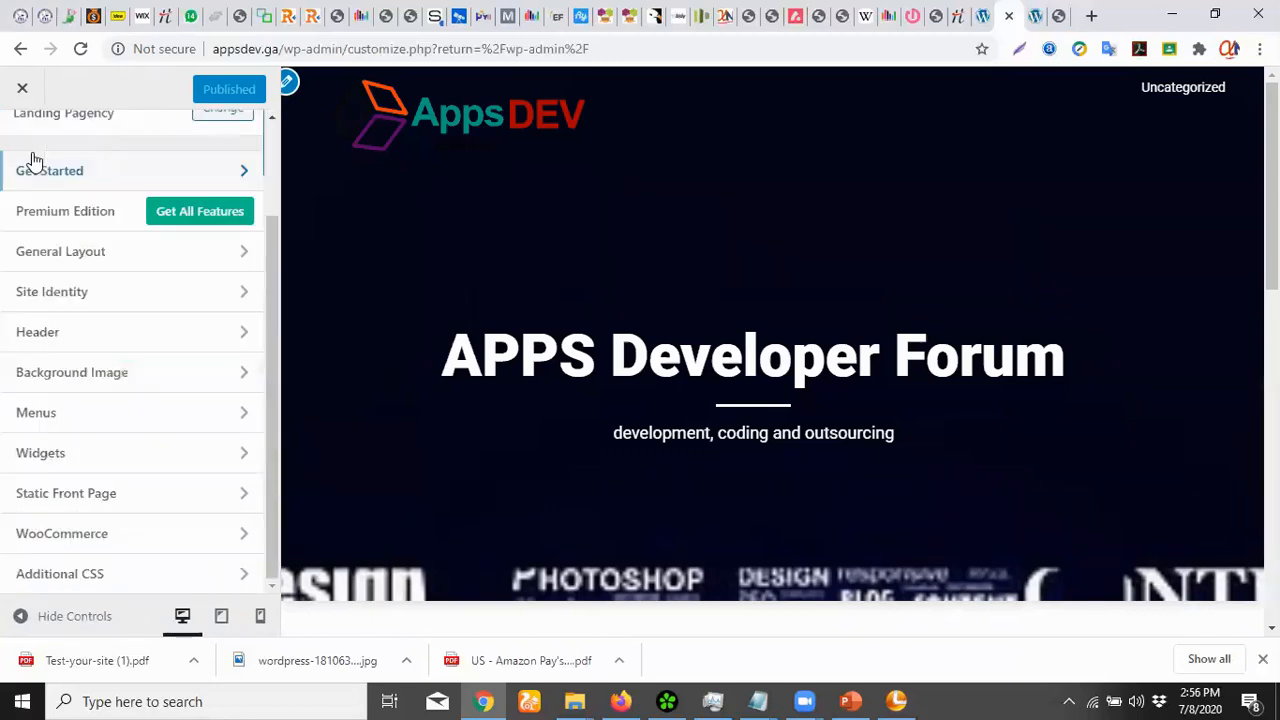
{"action": "left_click", "coordinate": [111, 458]}
{"action": "left_click_drag", "start_coordinate": [270, 291], "coordinate": [272, 323]}
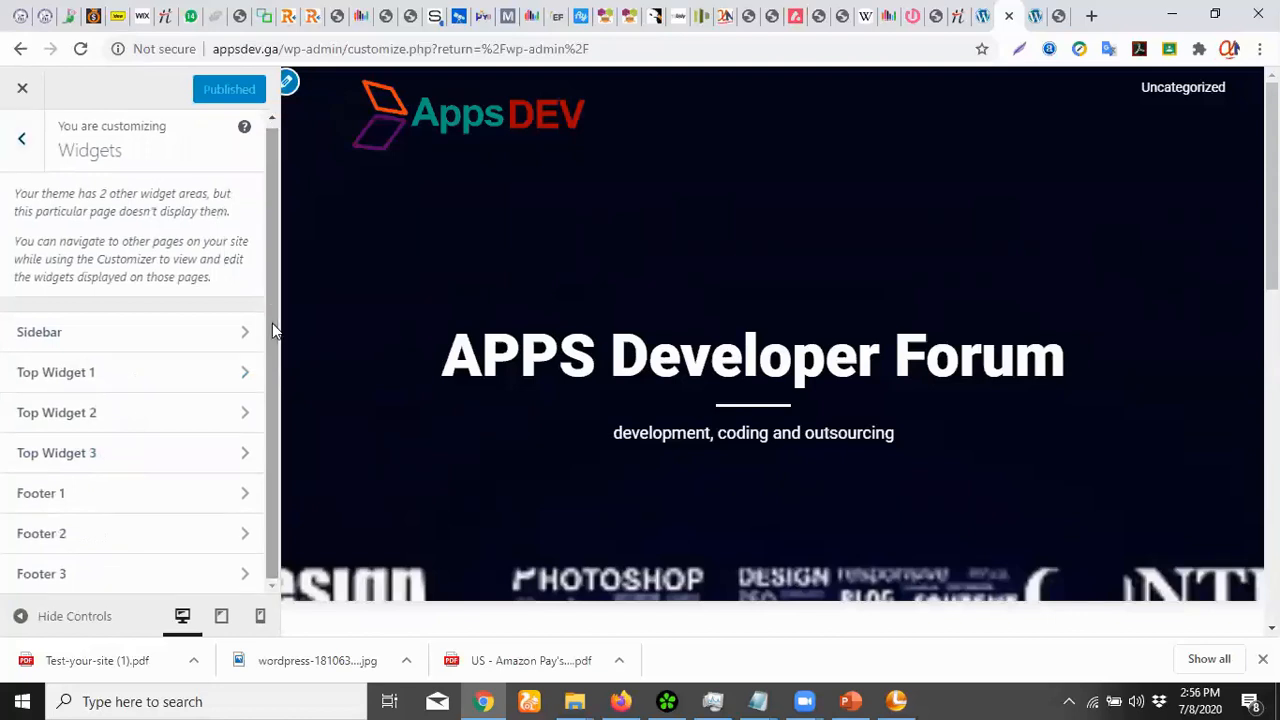
{"action": "left_click", "coordinate": [1034, 15]}
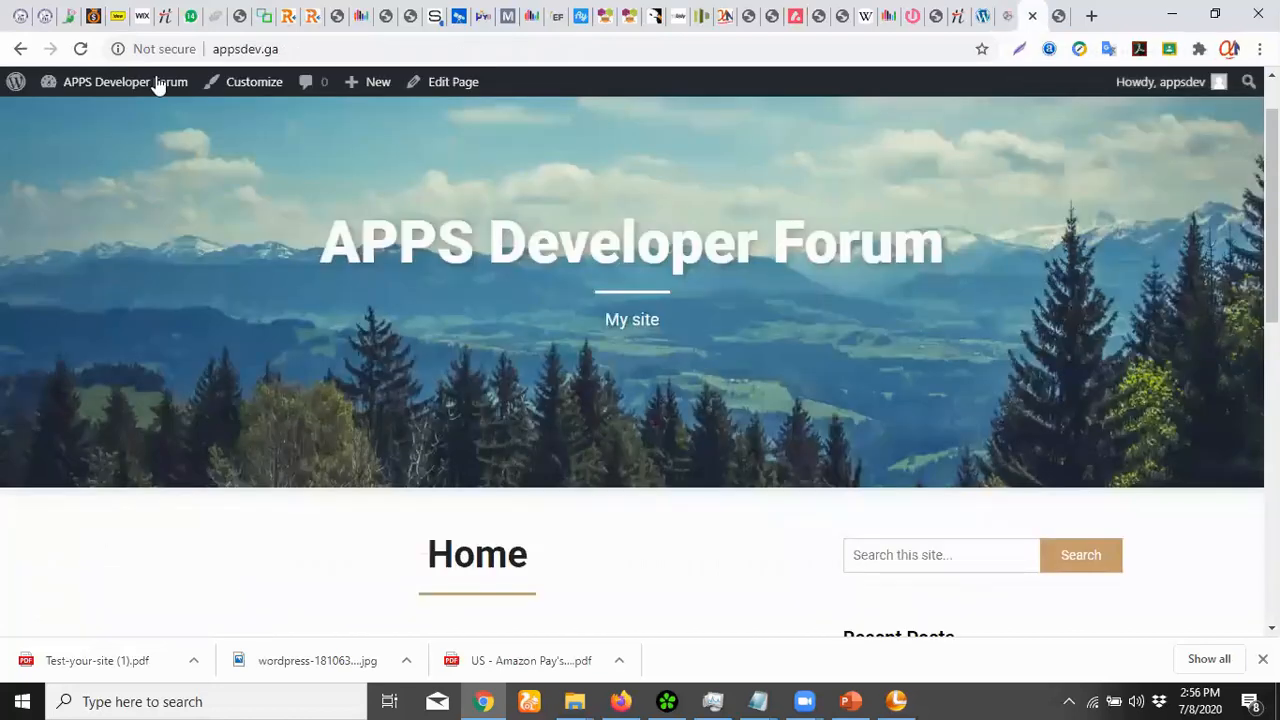
{"action": "left_click", "coordinate": [83, 49]}
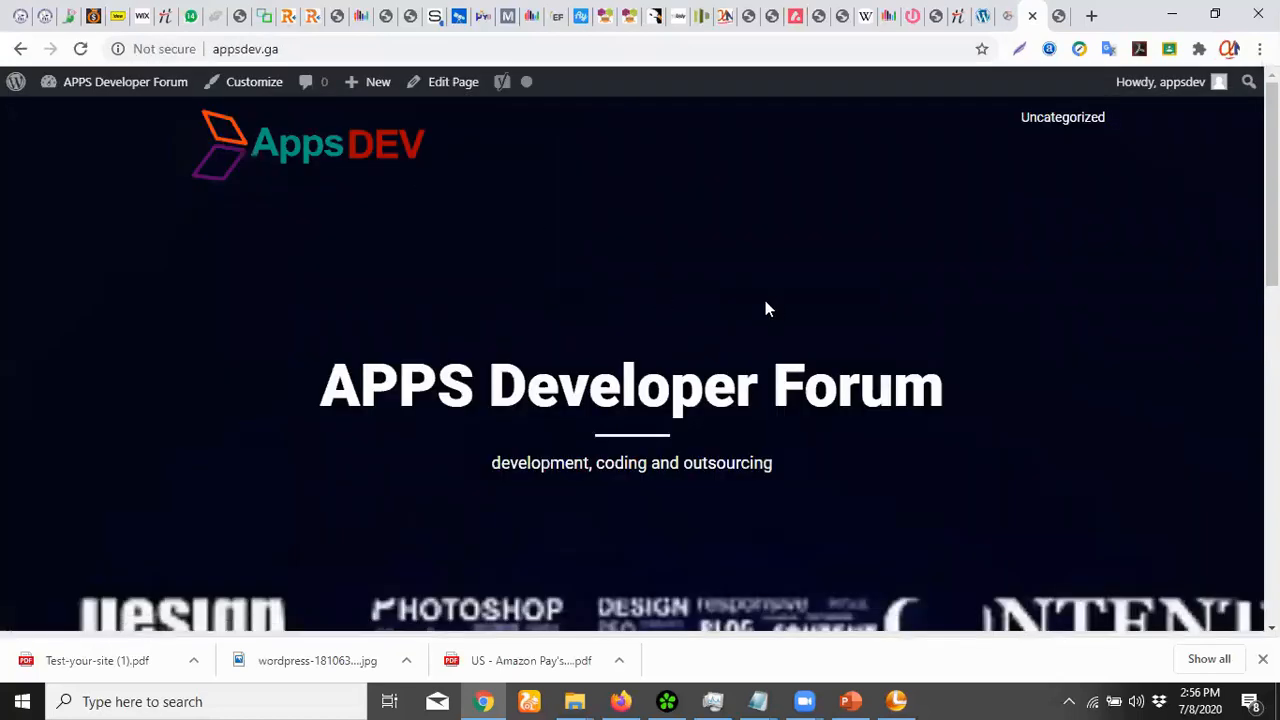
{"action": "scroll", "coordinate": [890, 330], "scroll_direction": "down", "scroll_amount": 5}
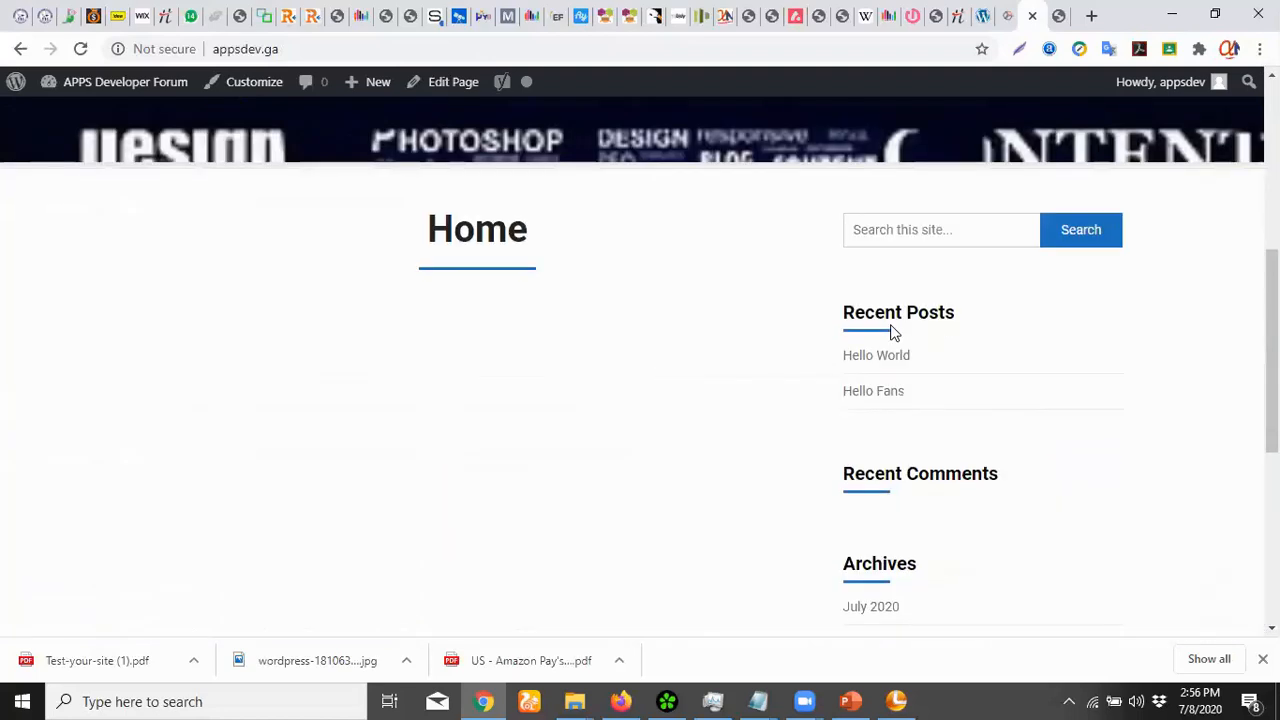
{"action": "scroll", "coordinate": [893, 333], "scroll_direction": "down", "scroll_amount": 4}
{"action": "scroll", "coordinate": [893, 333], "scroll_direction": "up", "scroll_amount": 10}
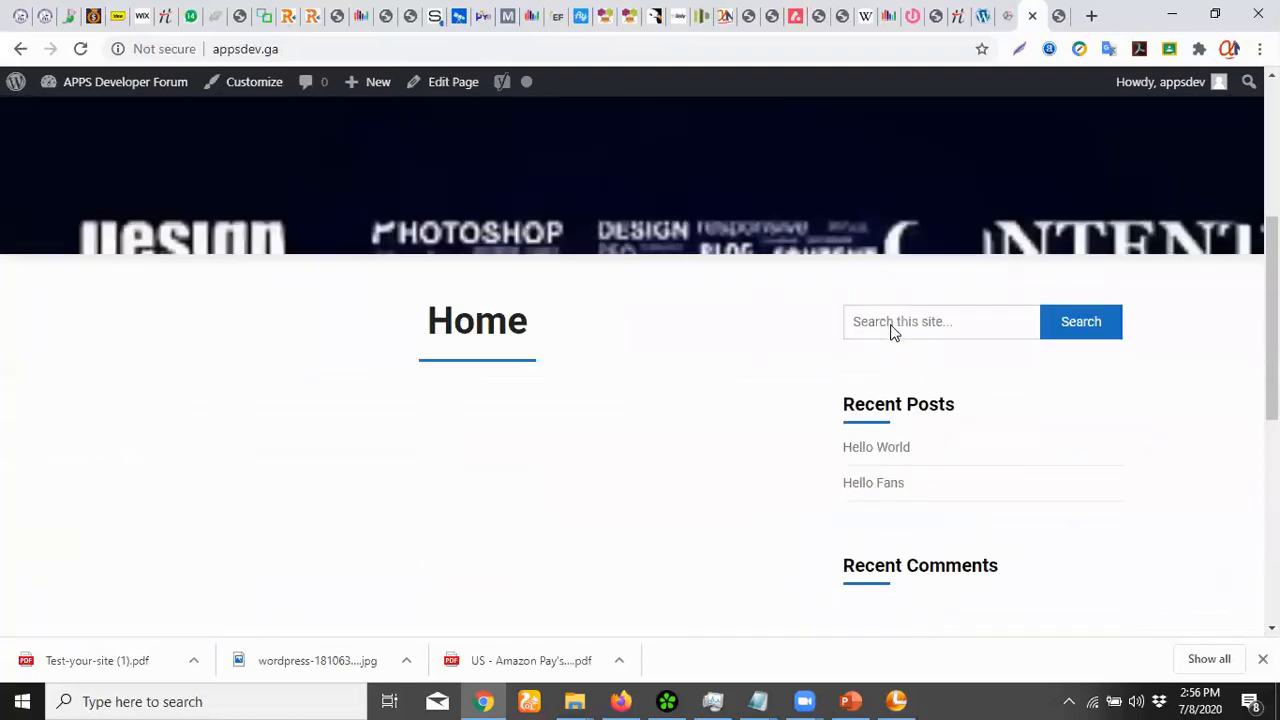
{"action": "scroll", "coordinate": [890, 330], "scroll_direction": "down", "scroll_amount": 3}
{"action": "scroll", "coordinate": [890, 328], "scroll_direction": "up", "scroll_amount": 3}
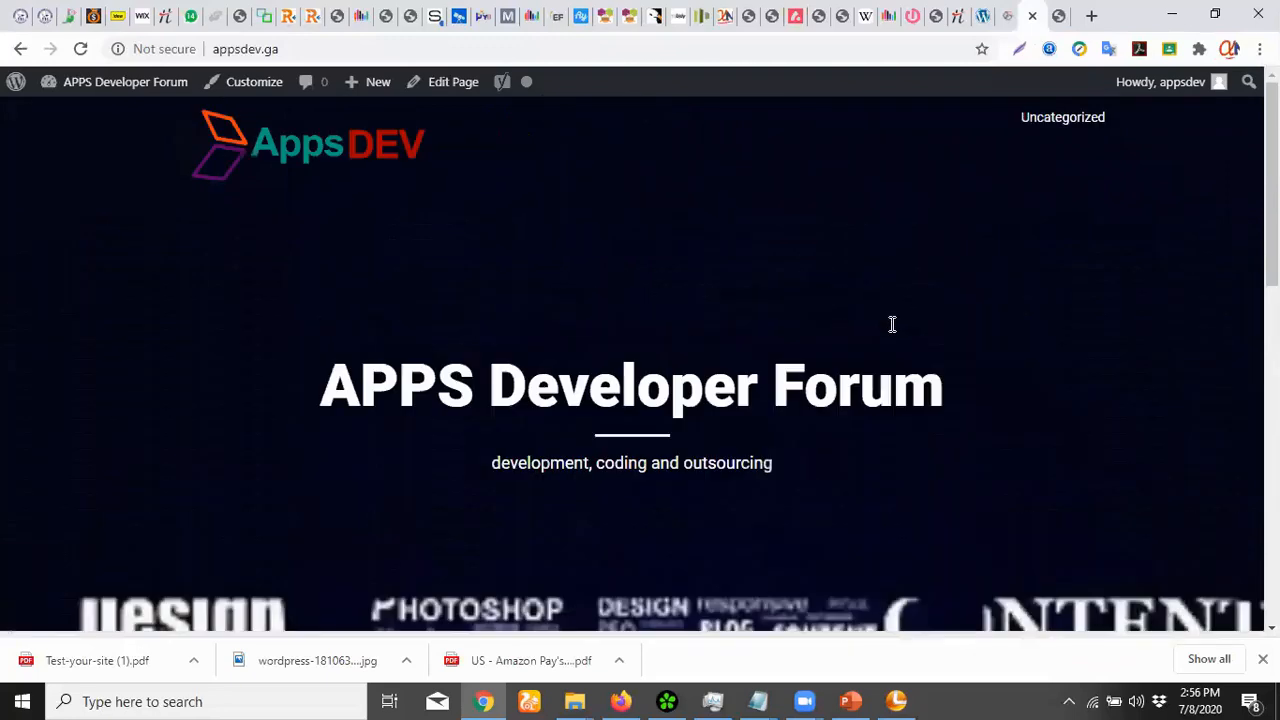
{"action": "scroll", "coordinate": [893, 333], "scroll_direction": "down", "scroll_amount": 9}
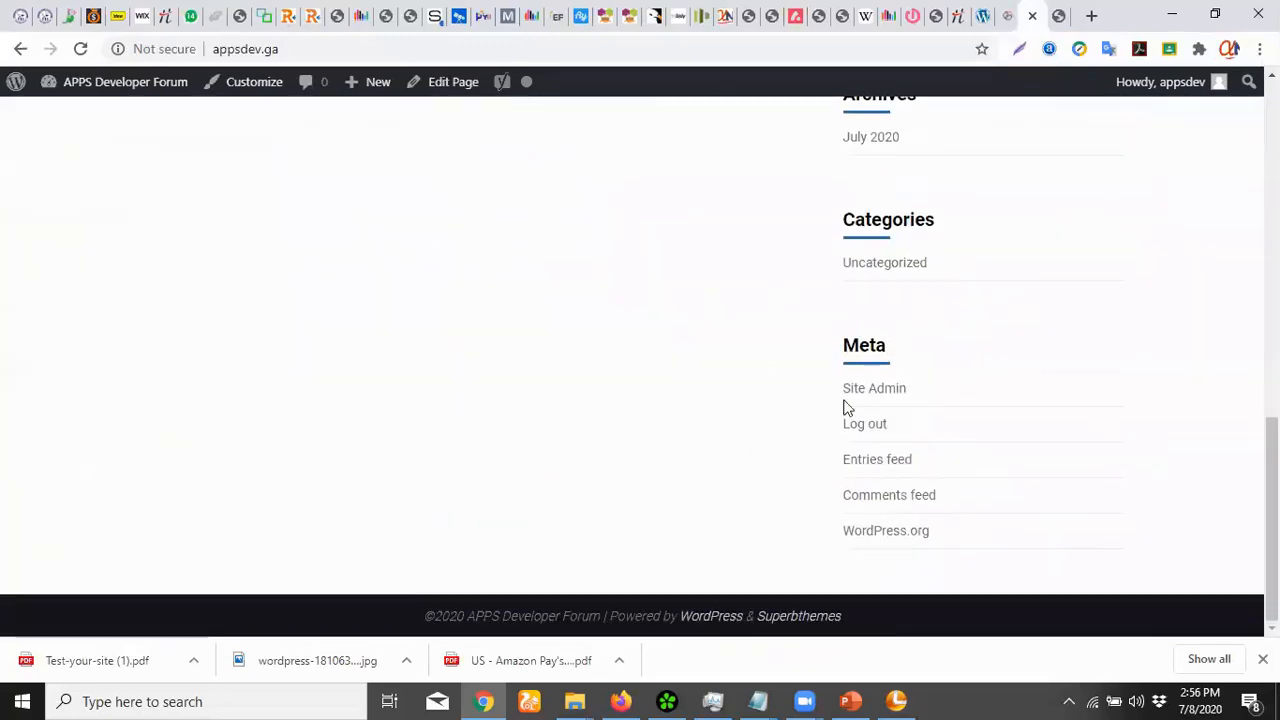
{"action": "scroll", "coordinate": [866, 410], "scroll_direction": "up", "scroll_amount": 10}
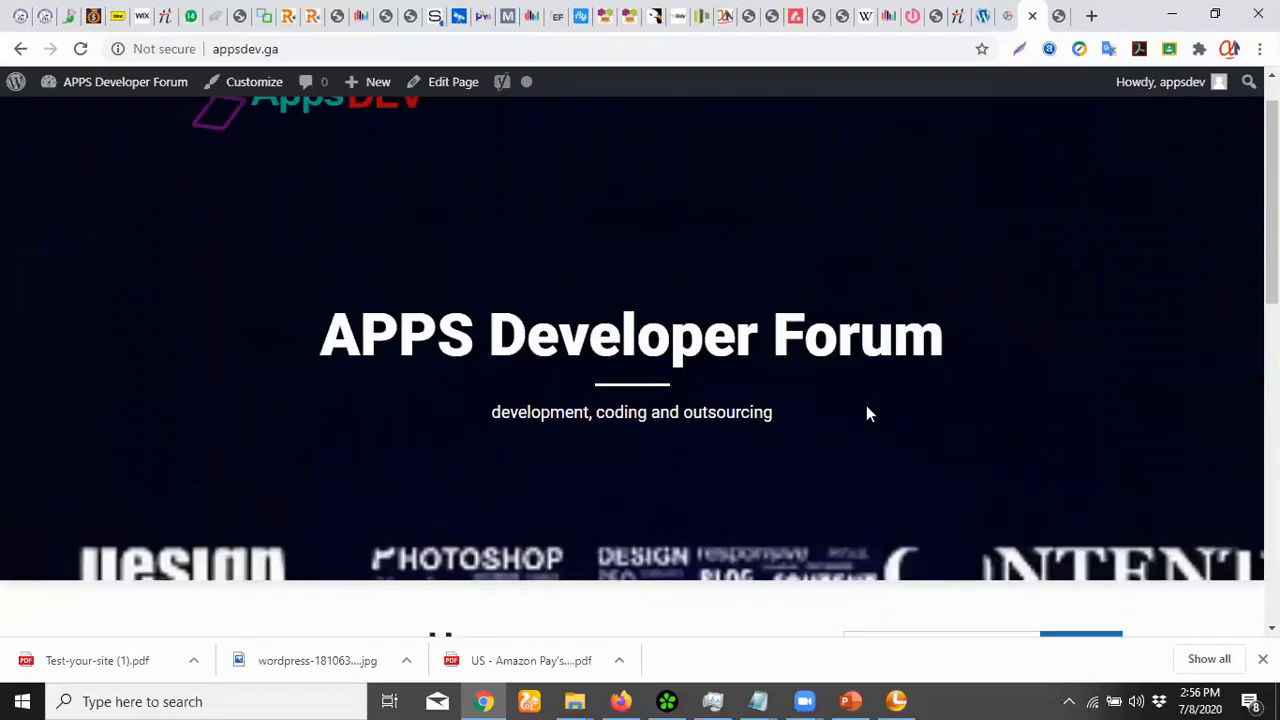
{"action": "scroll", "coordinate": [868, 410], "scroll_direction": "down", "scroll_amount": 6}
{"action": "scroll", "coordinate": [872, 395], "scroll_direction": "up", "scroll_amount": 3}
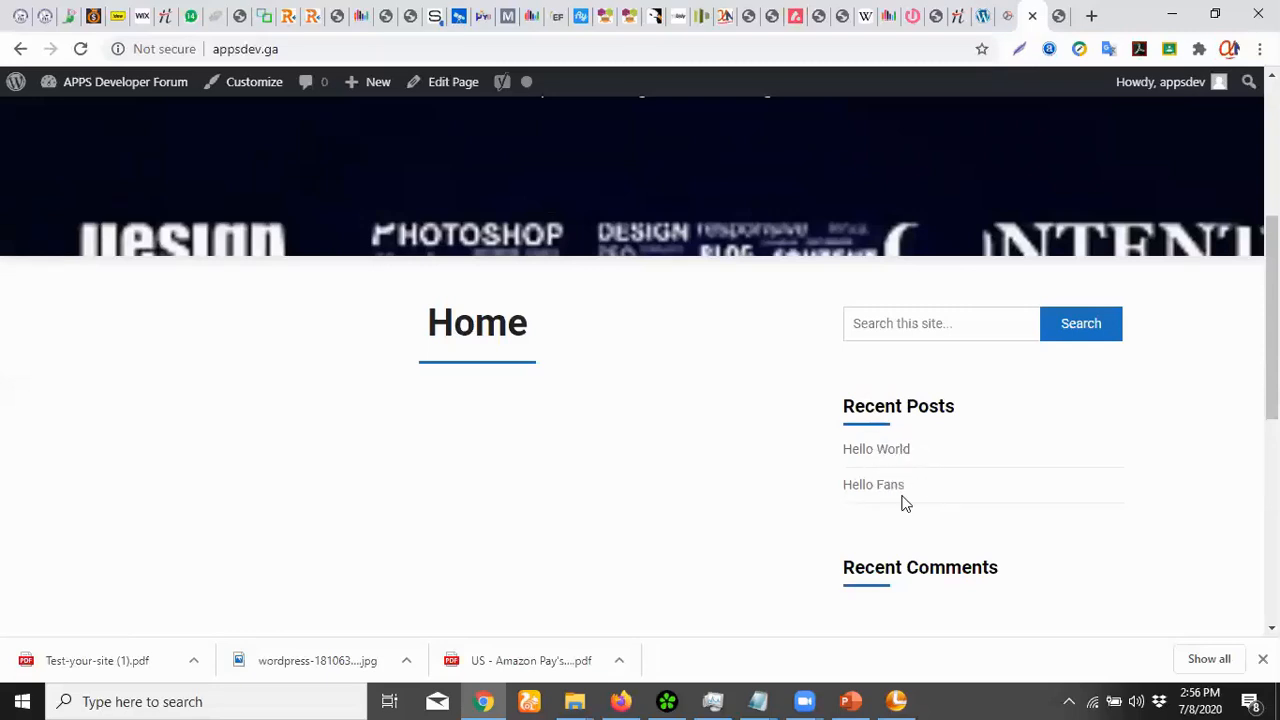
{"action": "scroll", "coordinate": [905, 503], "scroll_direction": "down", "scroll_amount": 3}
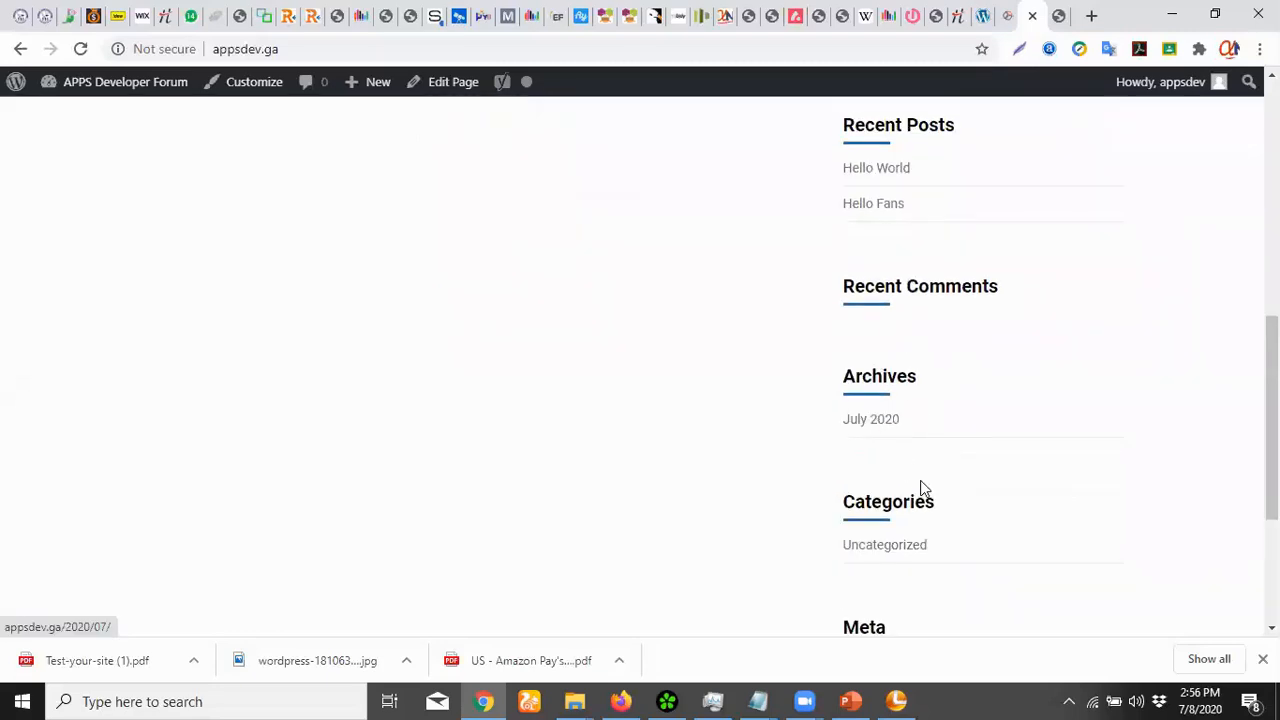
{"action": "scroll", "coordinate": [905, 400], "scroll_direction": "down", "scroll_amount": 3}
{"action": "scroll", "coordinate": [906, 580], "scroll_direction": "up", "scroll_amount": 8}
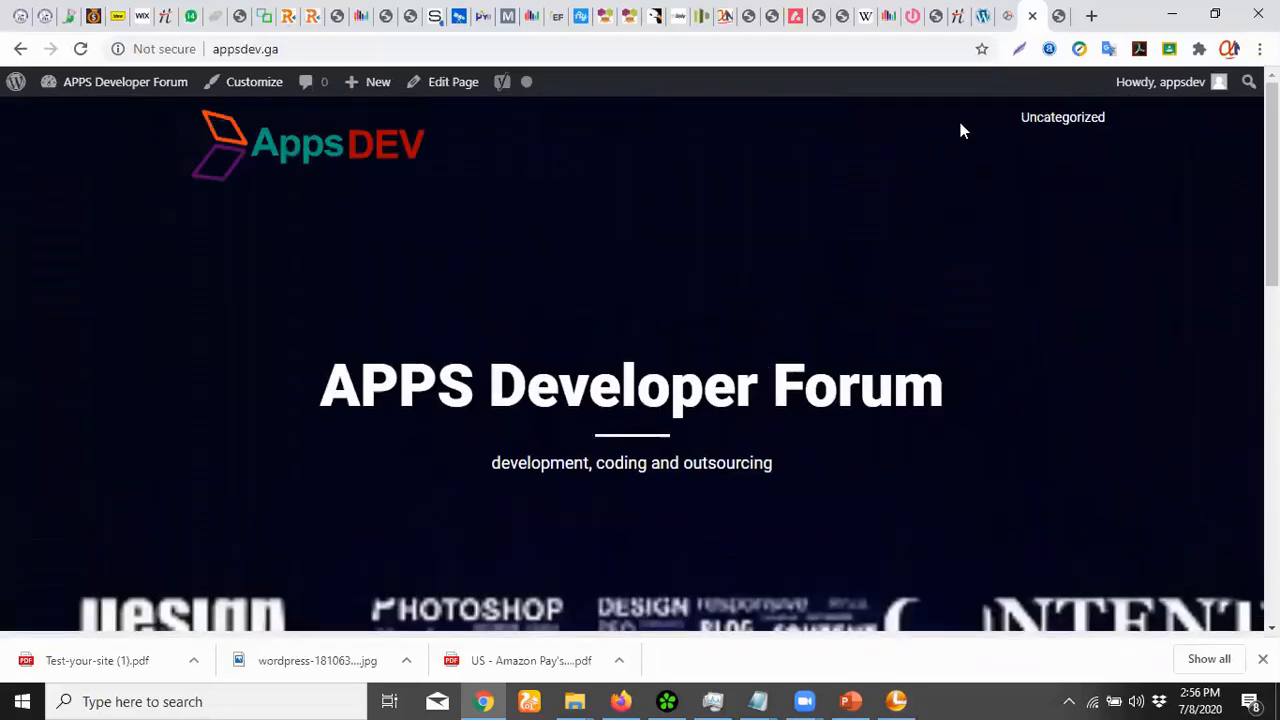
Return to the Customizer and review the Header and Background Image panels
{"action": "left_click", "coordinate": [980, 24]}
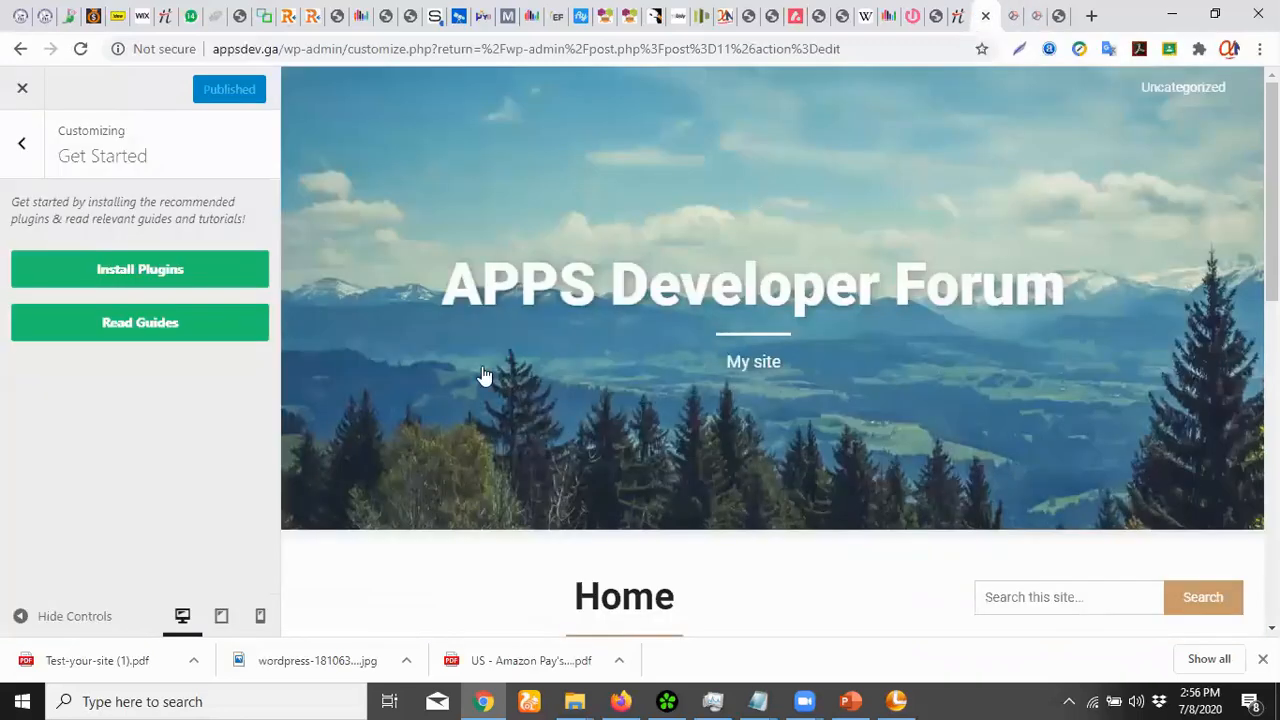
{"action": "left_click", "coordinate": [16, 147]}
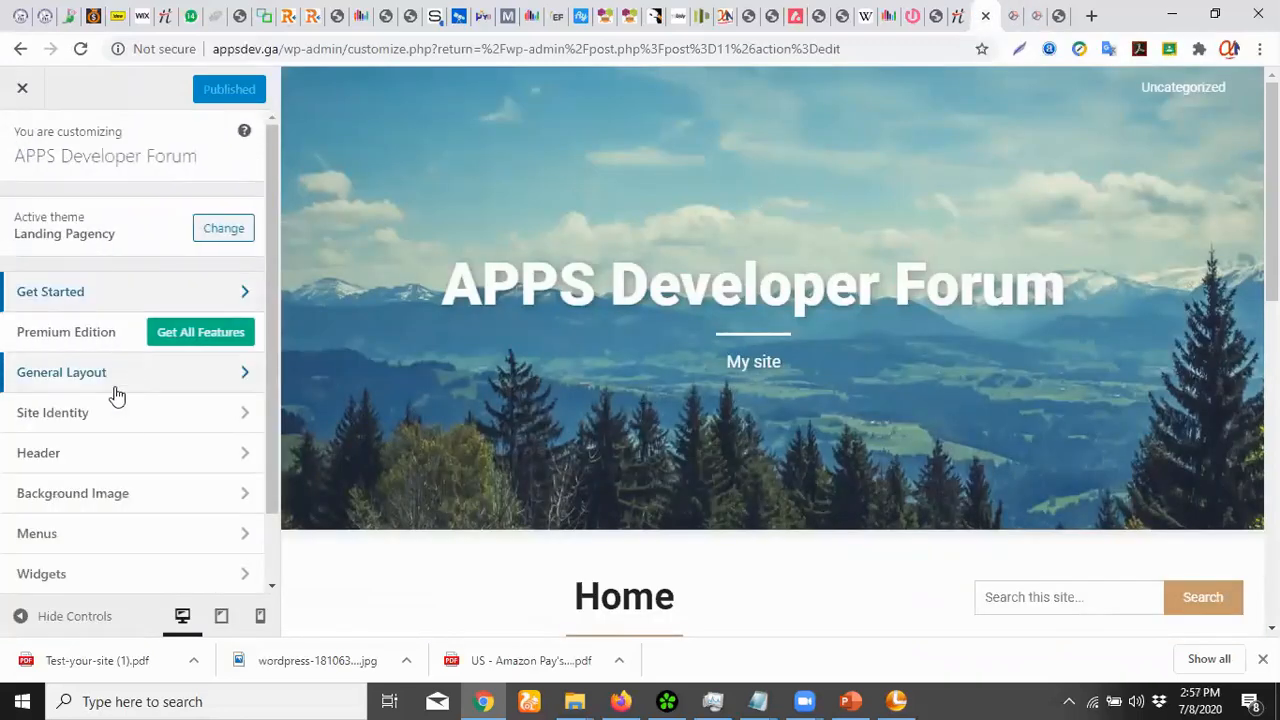
{"action": "left_click", "coordinate": [74, 460]}
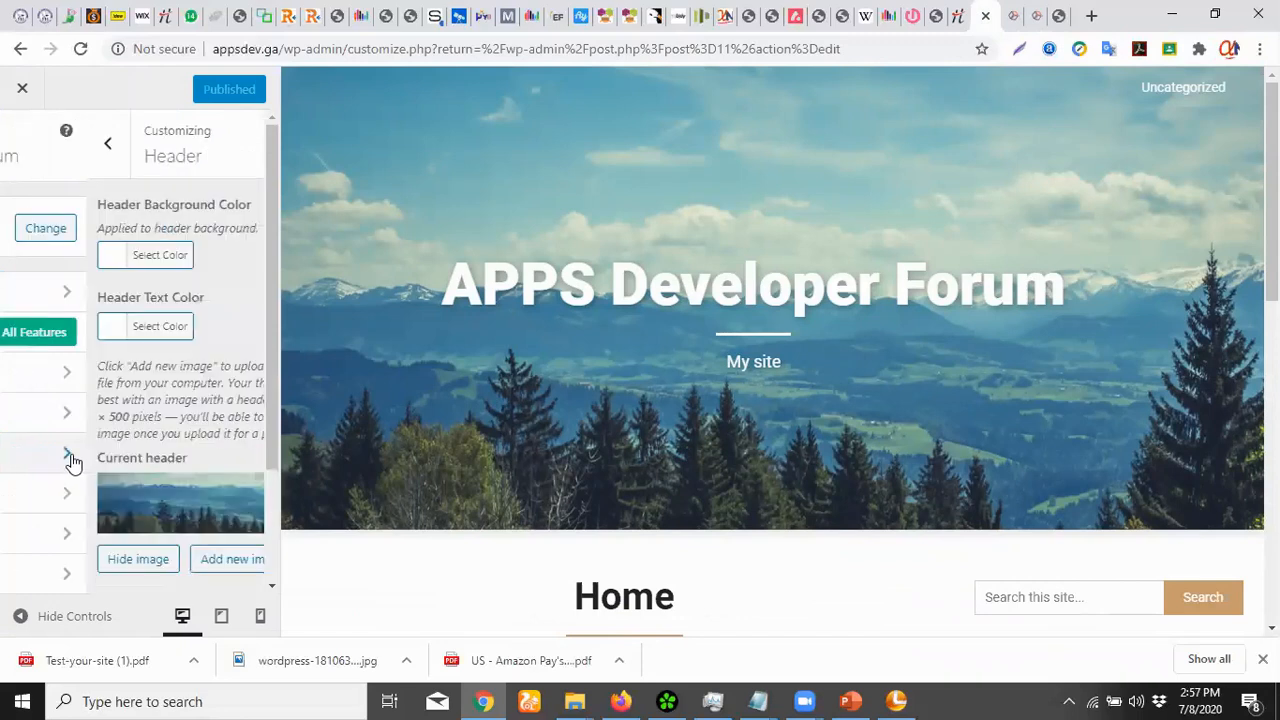
{"action": "left_click", "coordinate": [24, 150]}
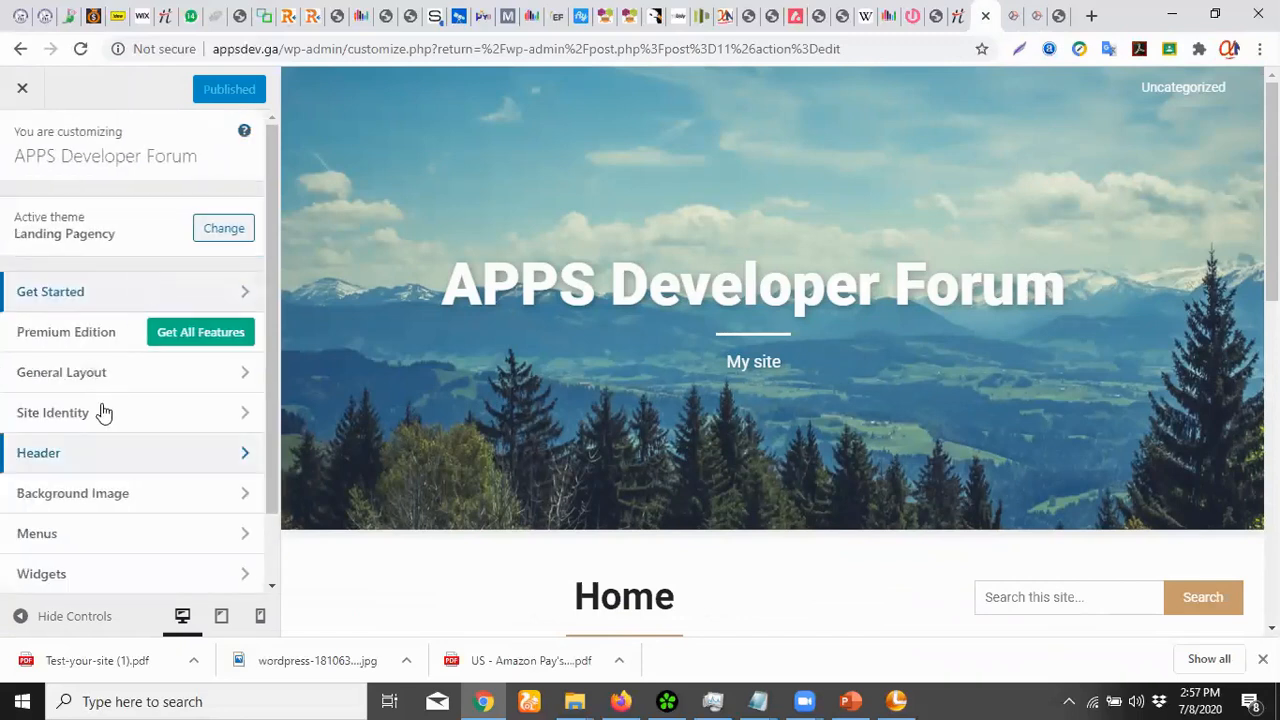
{"action": "left_click", "coordinate": [79, 503]}
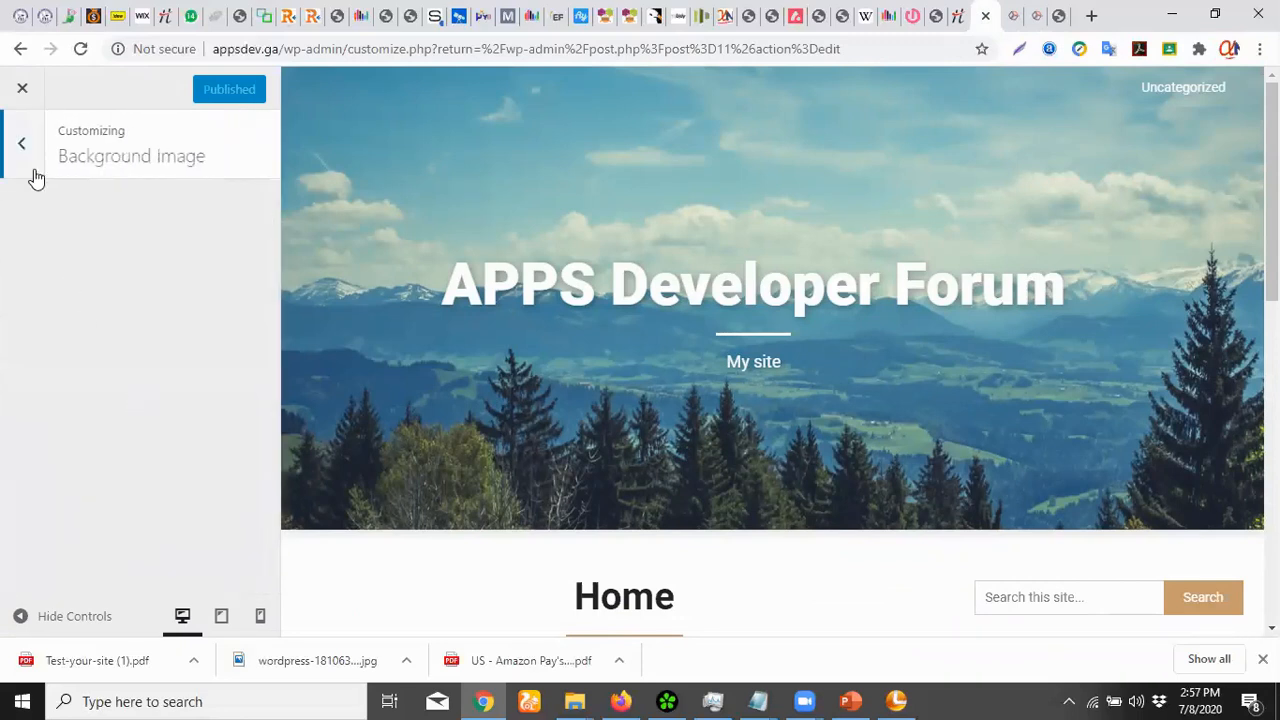
{"action": "left_click", "coordinate": [30, 180]}
{"action": "left_click", "coordinate": [74, 458]}
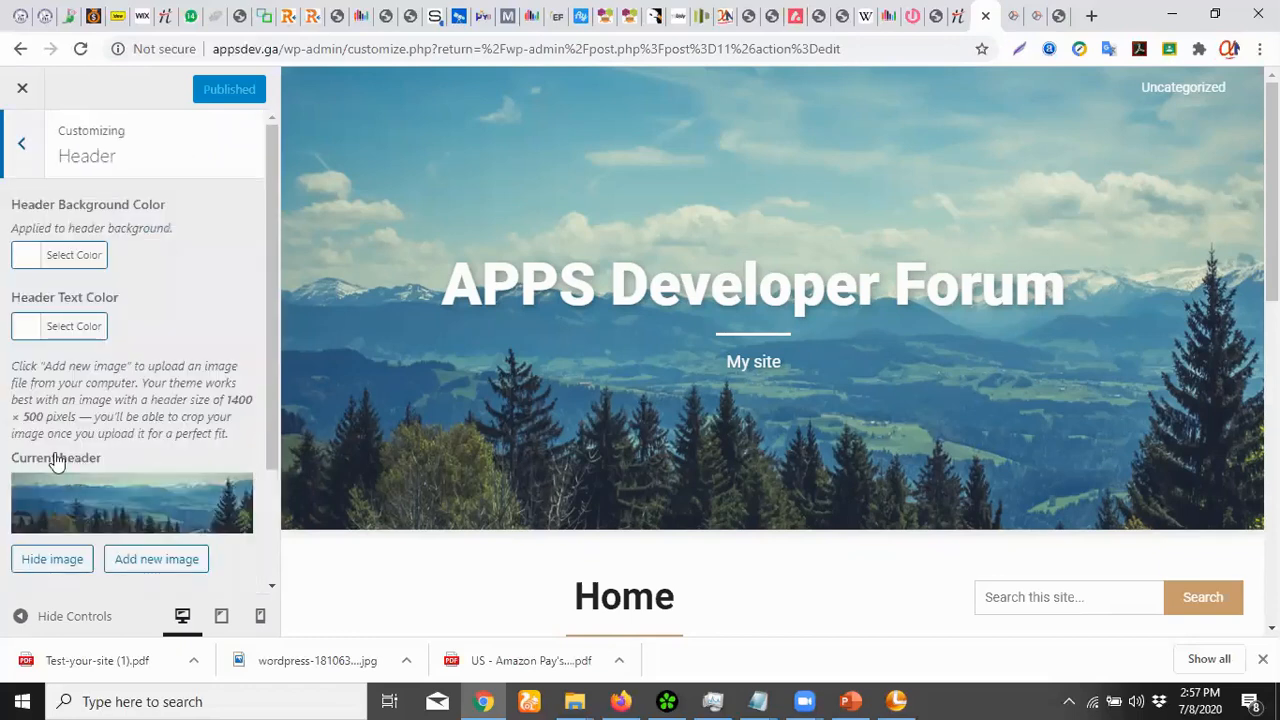
{"action": "scroll", "coordinate": [180, 450], "scroll_direction": "down", "scroll_amount": 3}
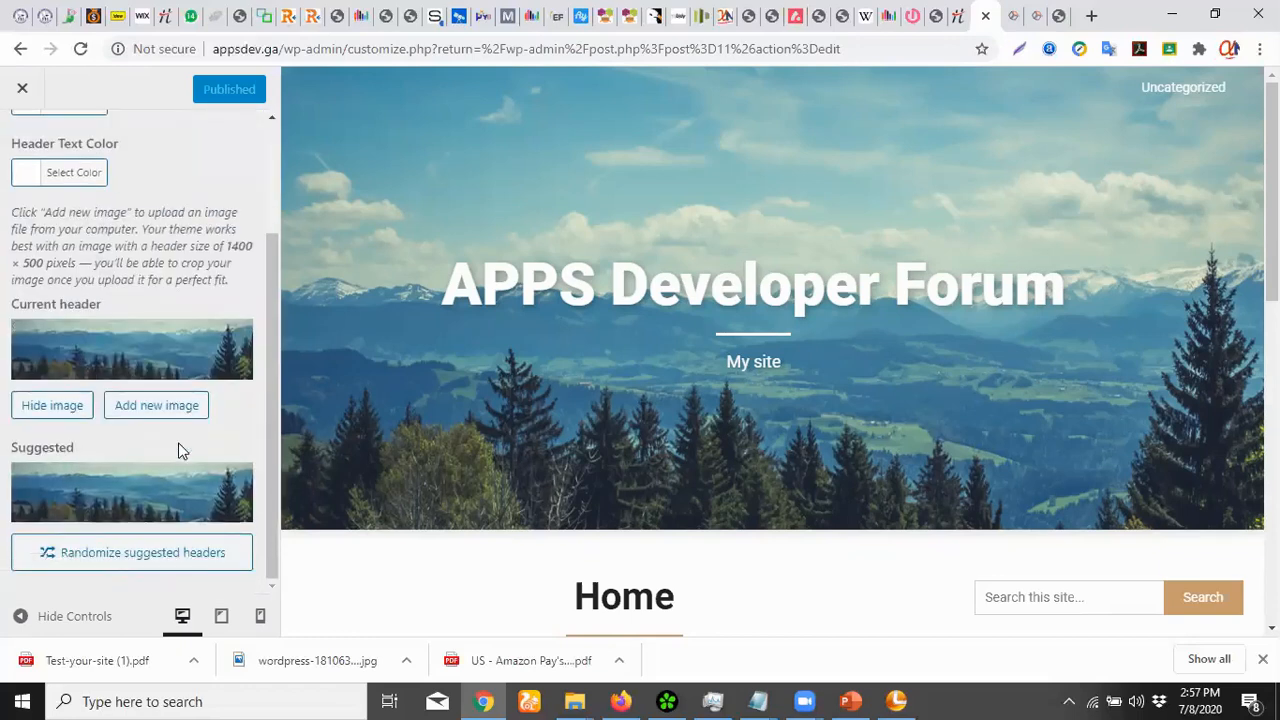
{"action": "scroll", "coordinate": [180, 451], "scroll_direction": "up", "scroll_amount": 3}
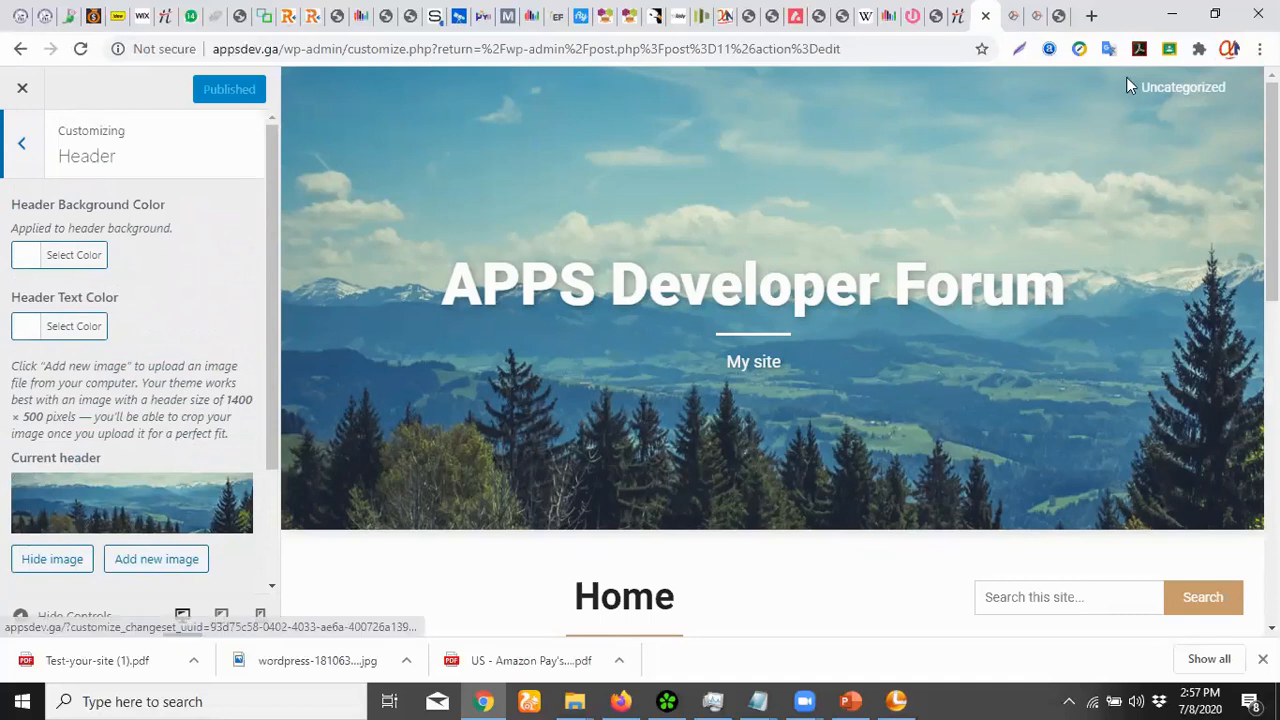
Move to the Customizer tab showing widgets and inspect the Sidebar's widget list
{"action": "left_click", "coordinate": [1013, 15]}
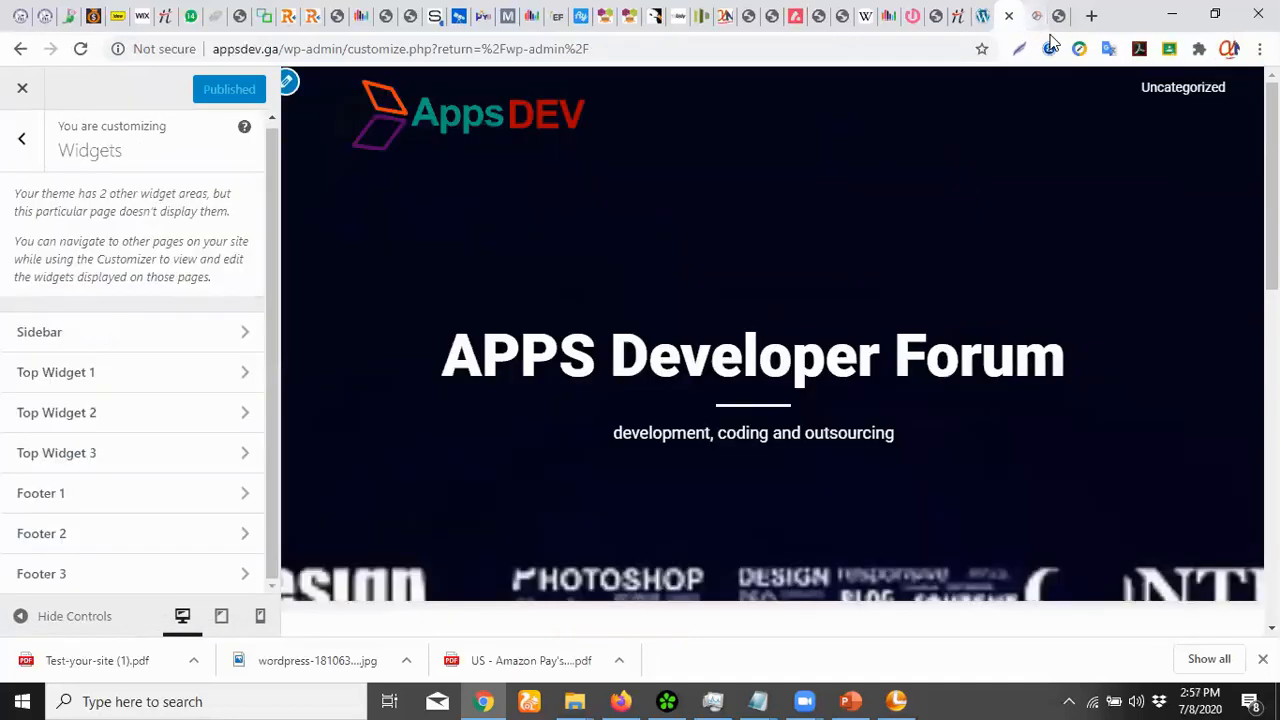
{"action": "left_click", "coordinate": [1050, 38]}
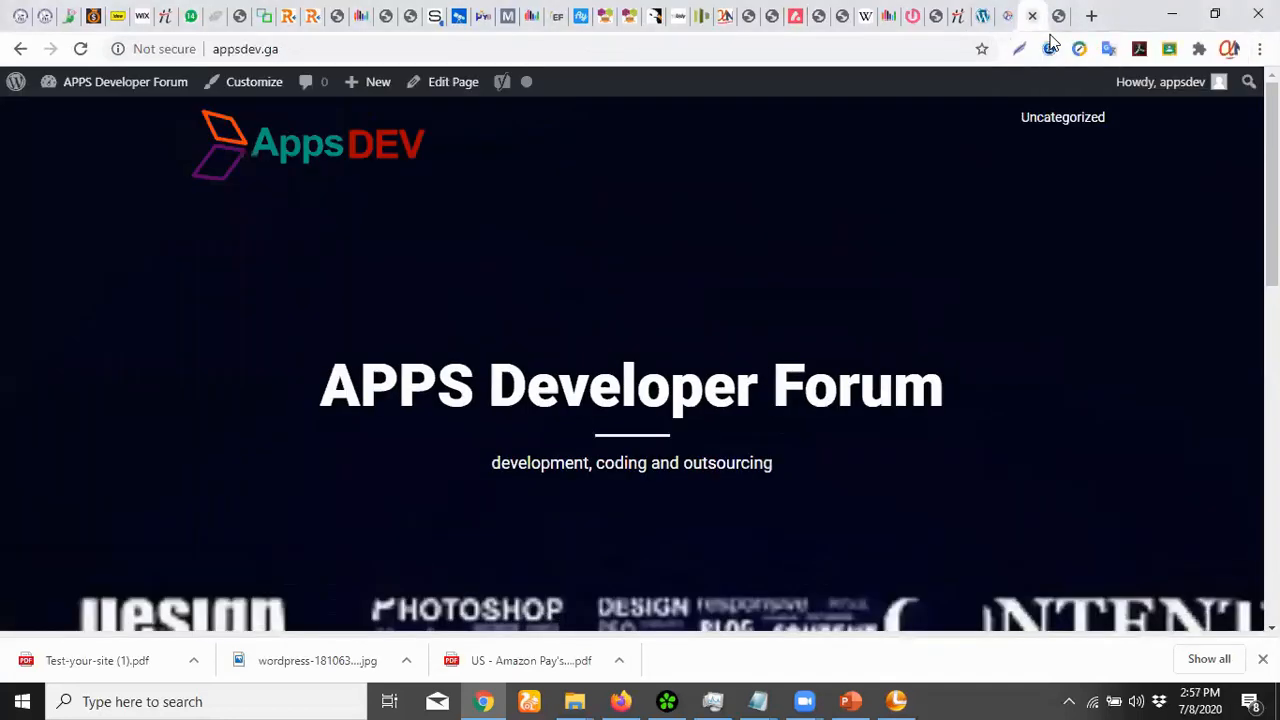
{"action": "key", "text": "ctrl+shift+Tab"}
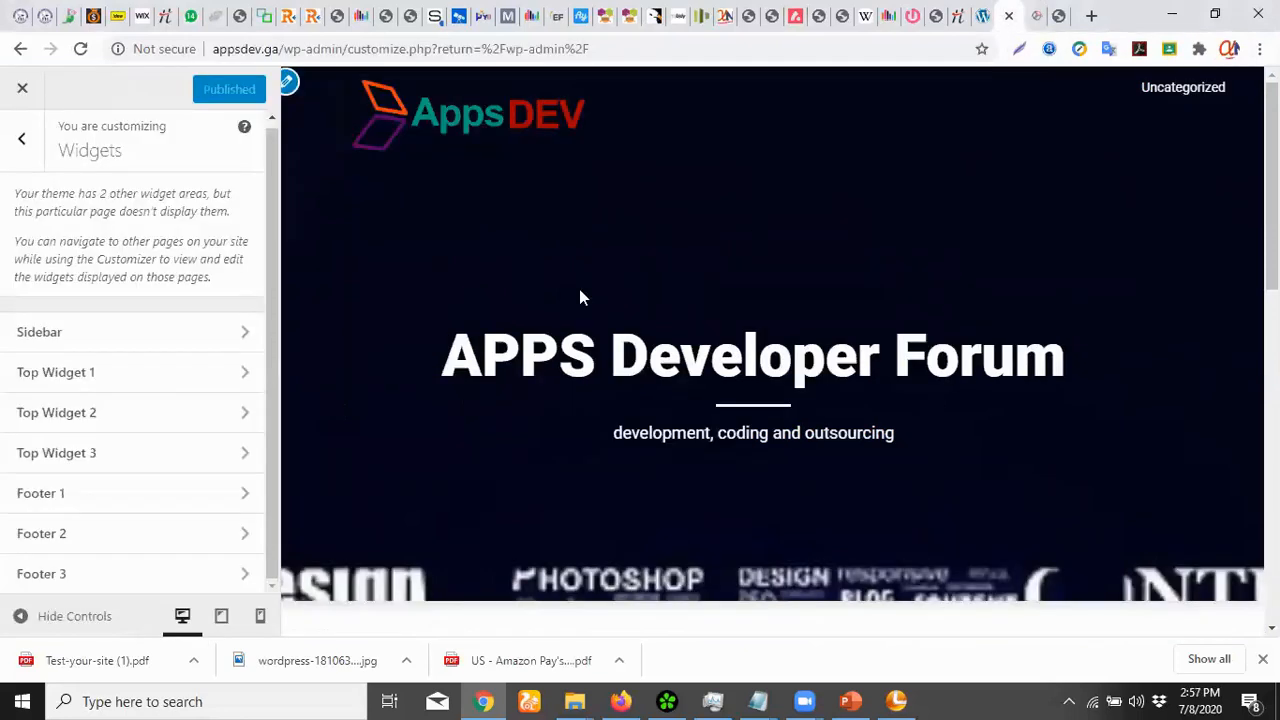
{"action": "key", "text": "ctrl+shift+Tab"}
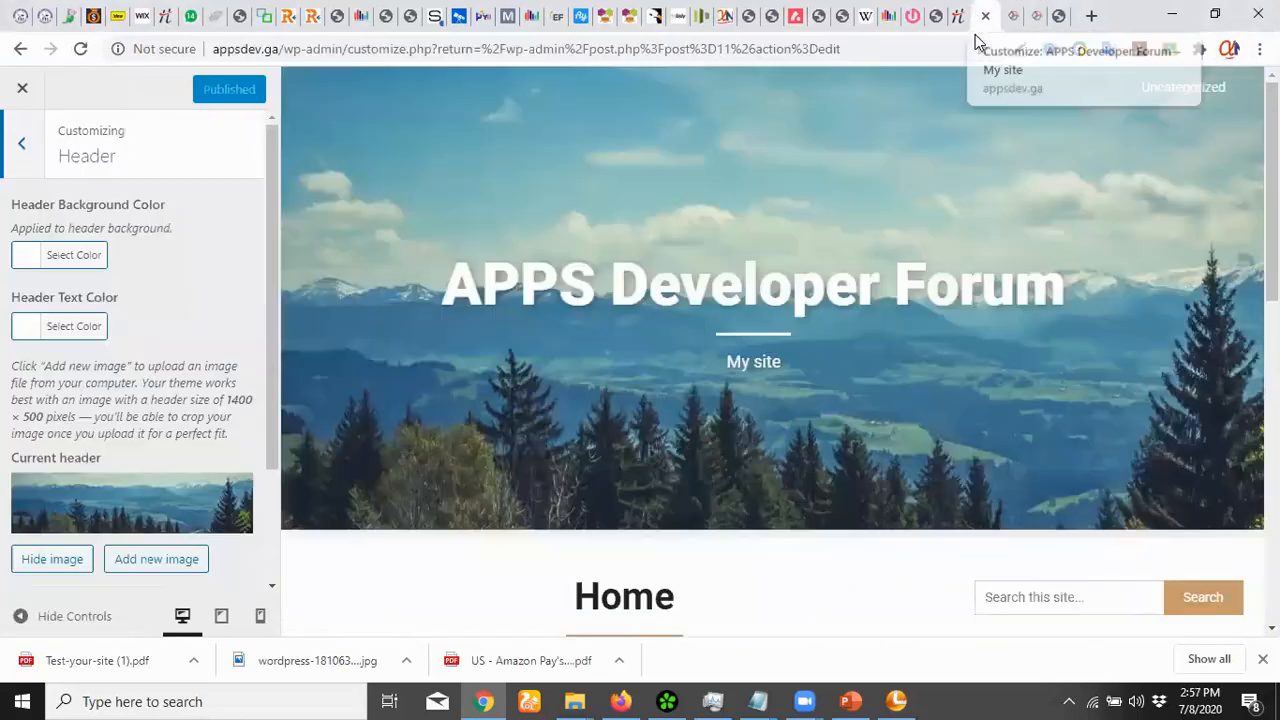
{"action": "key", "text": "ctrl+Tab"}
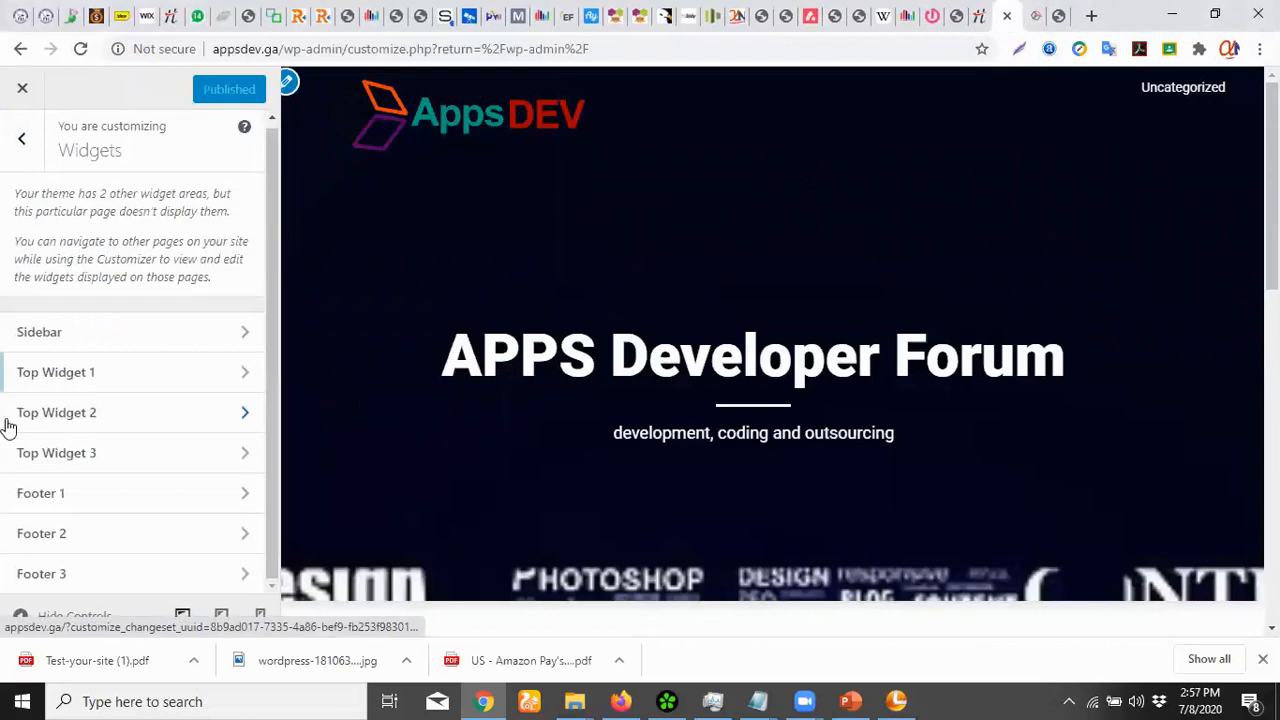
{"action": "left_click", "coordinate": [136, 335]}
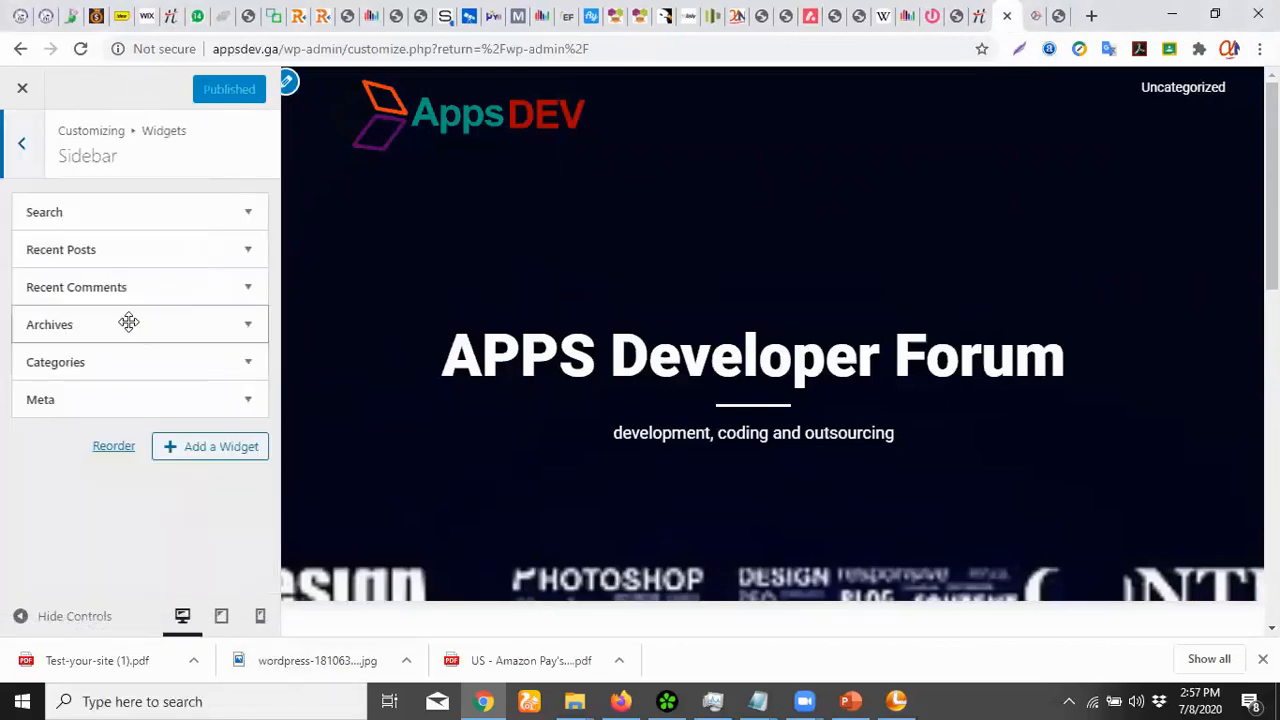
{"action": "left_click", "coordinate": [24, 142]}
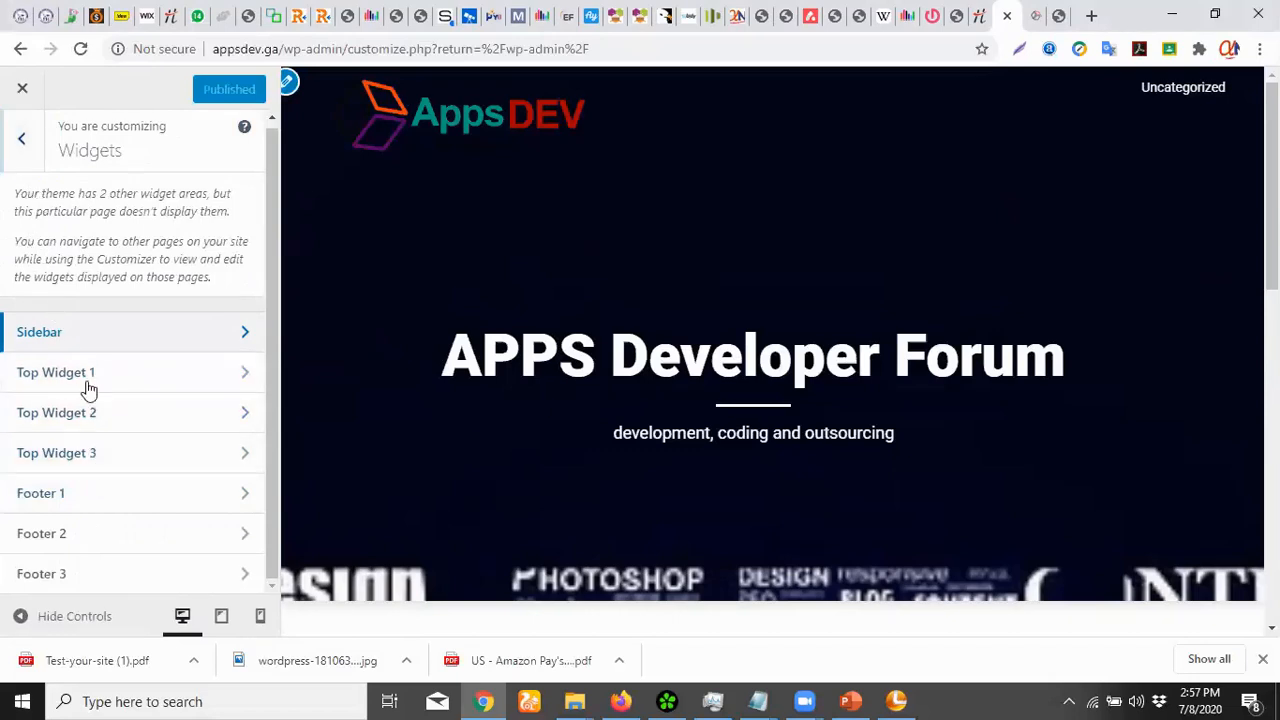
Check the Static Front Page and WooCommerce settings, then close the Customizer
{"action": "left_click", "coordinate": [21, 146]}
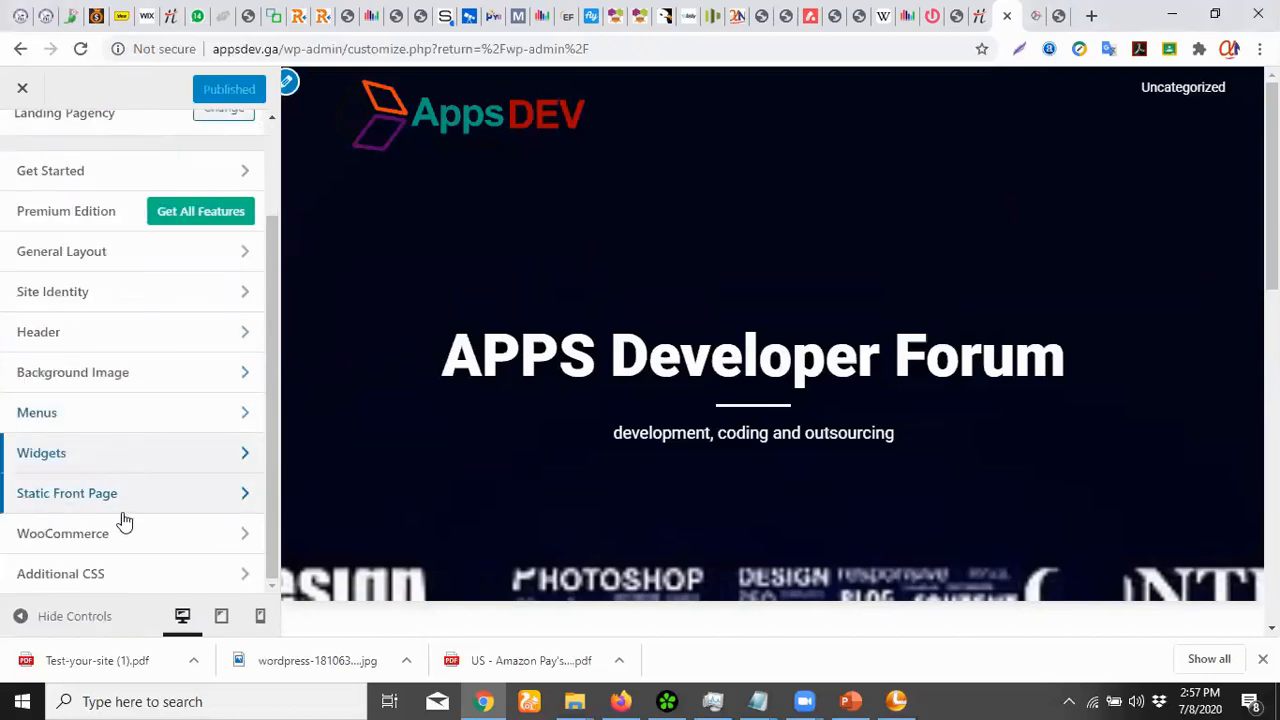
{"action": "left_click", "coordinate": [137, 508]}
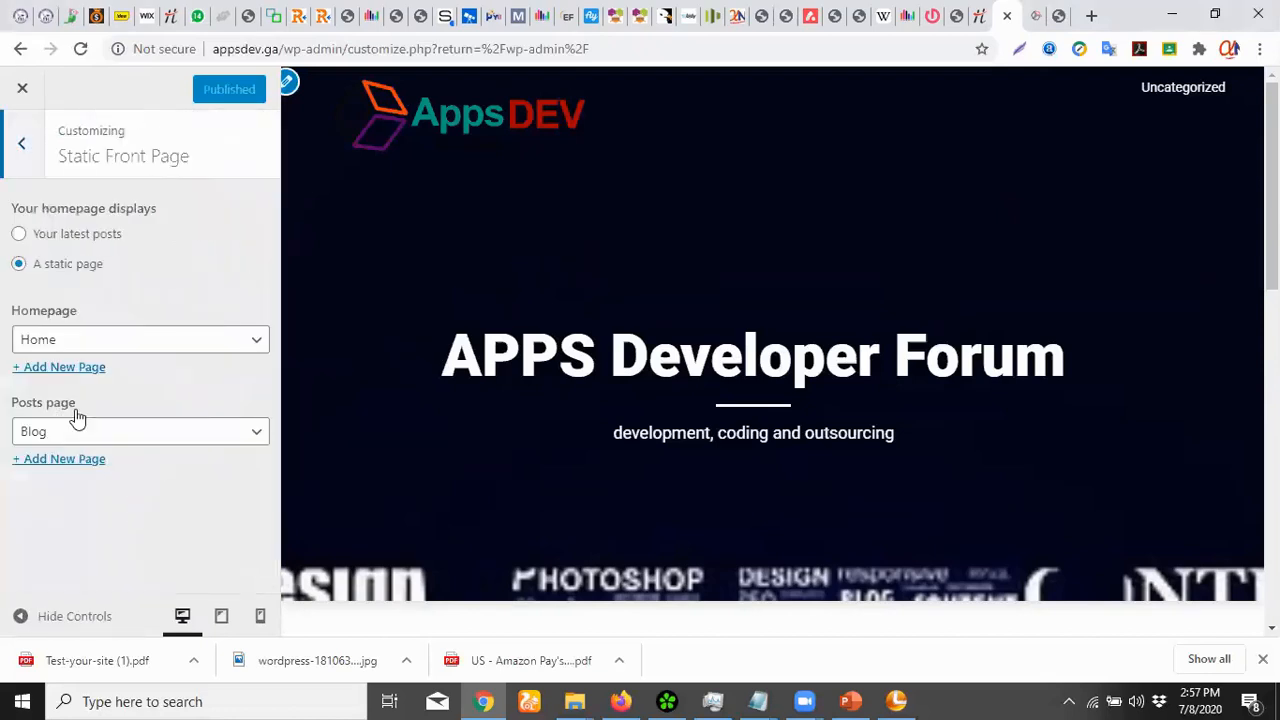
{"action": "left_click", "coordinate": [22, 152]}
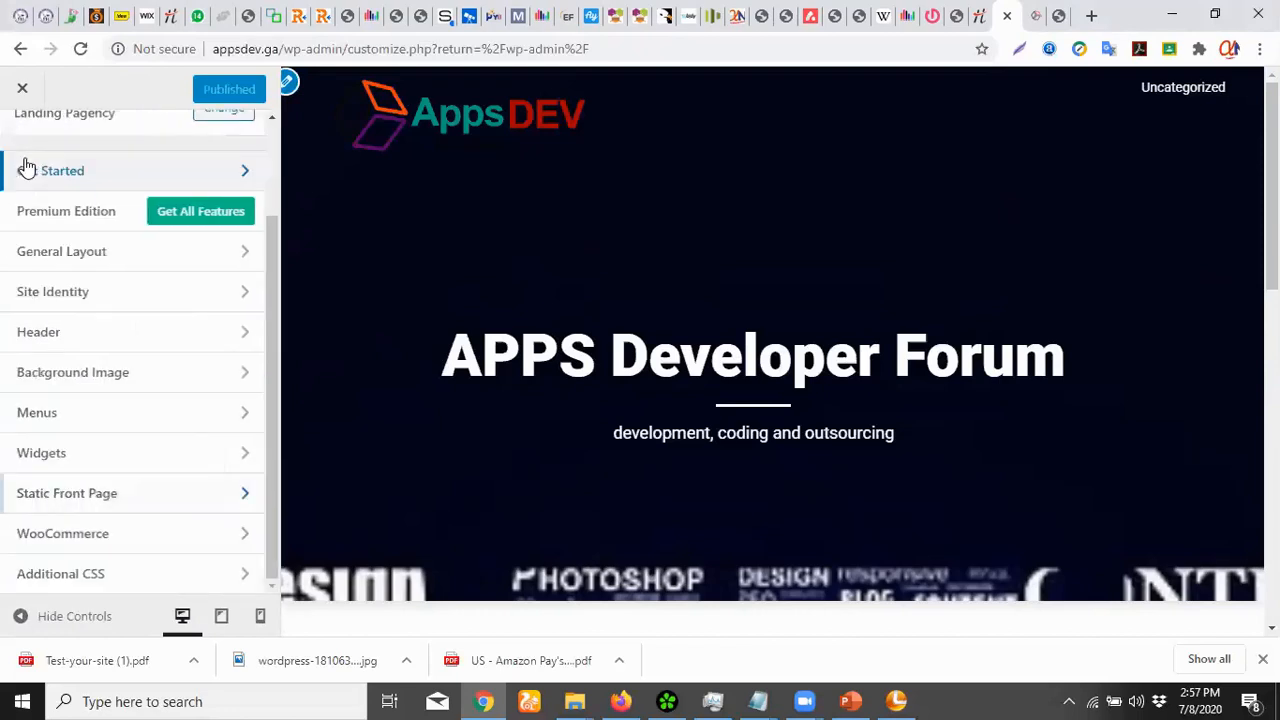
{"action": "left_click", "coordinate": [106, 540]}
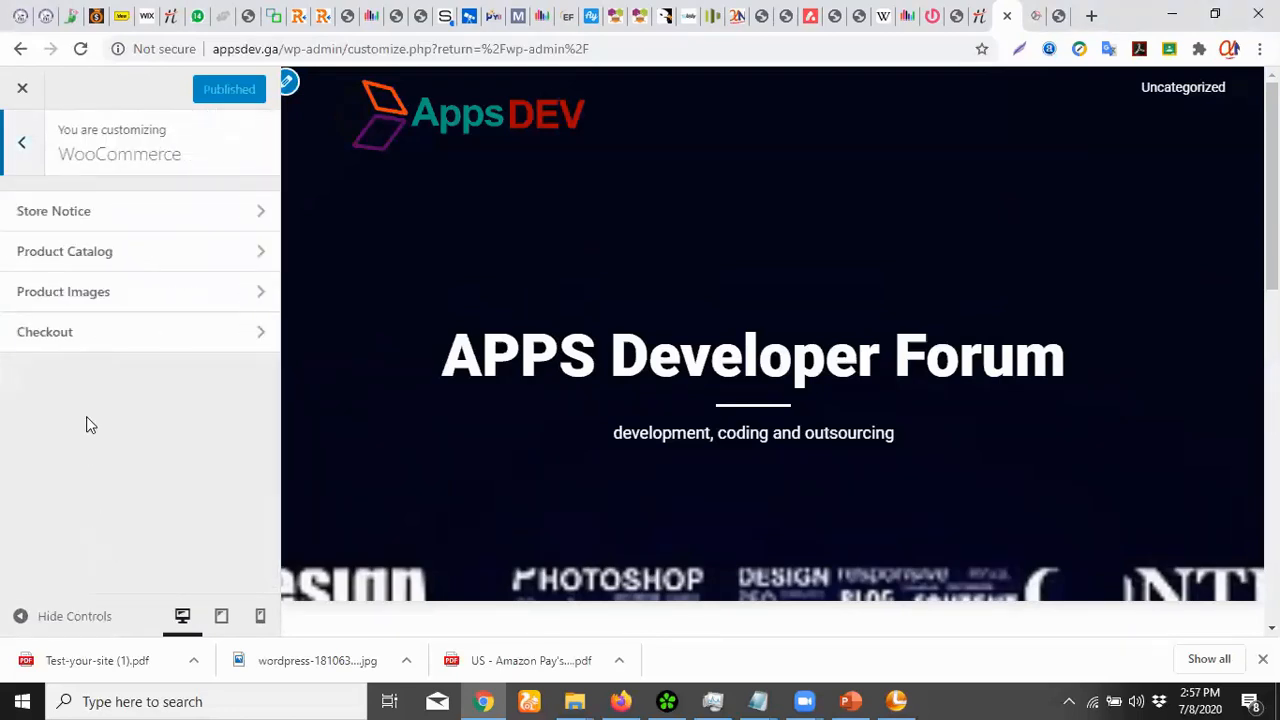
{"action": "left_click", "coordinate": [22, 142]}
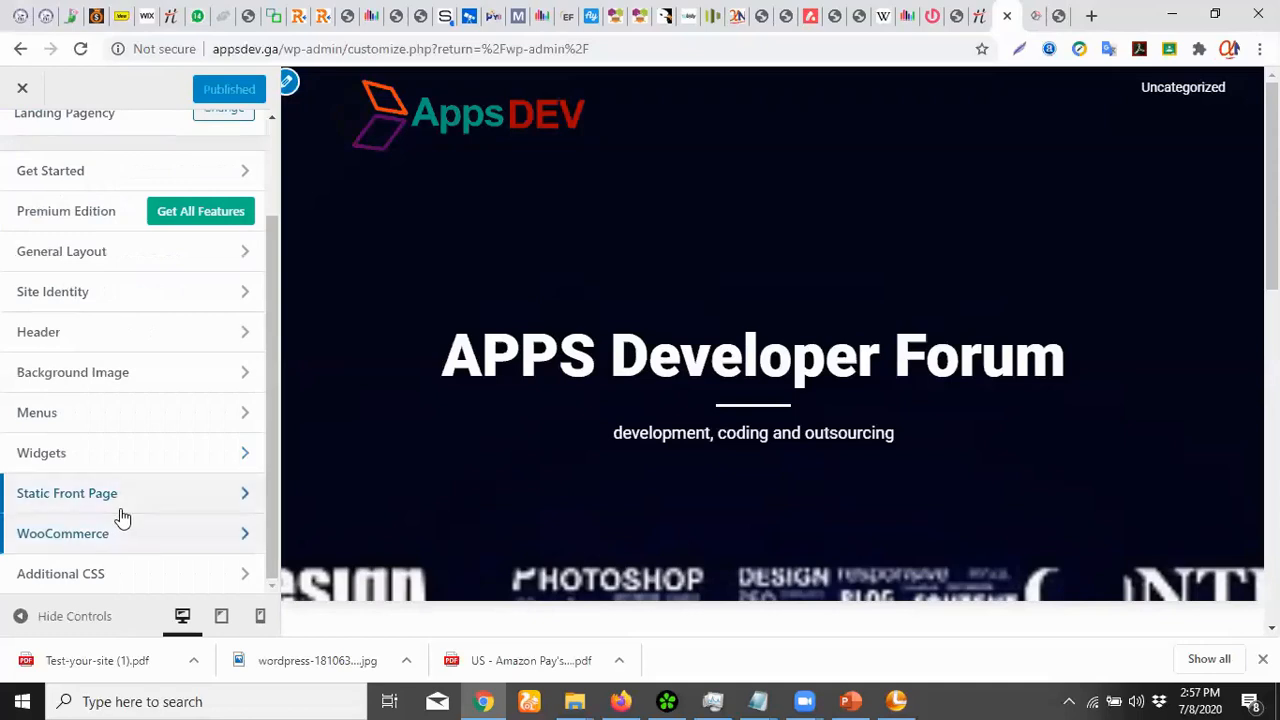
{"action": "scroll", "coordinate": [55, 371], "scroll_direction": "up", "scroll_amount": 2}
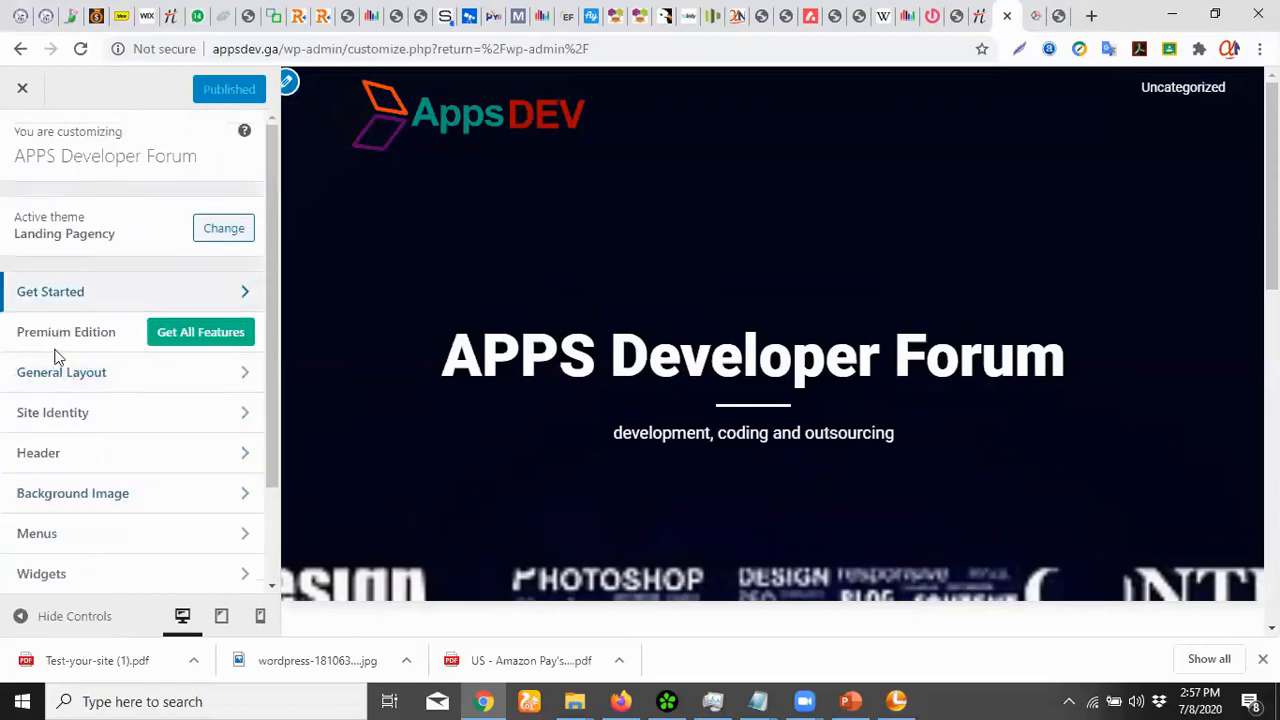
{"action": "left_click", "coordinate": [24, 92]}
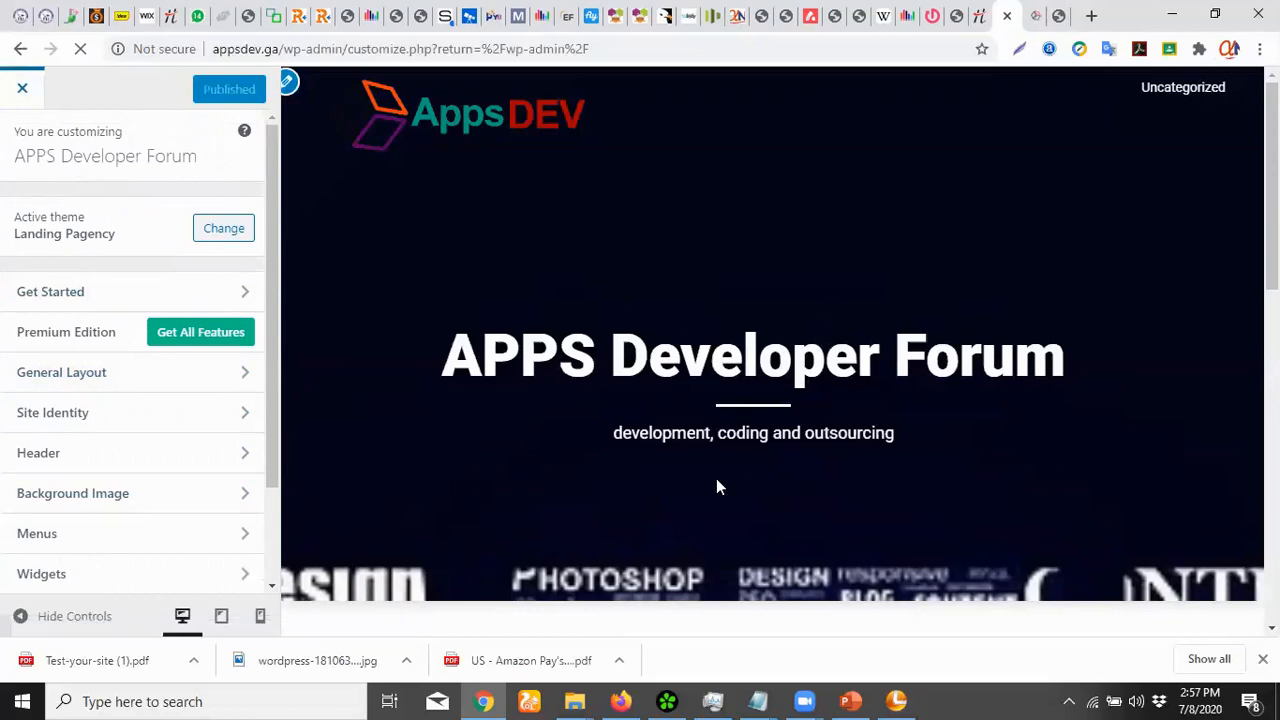
Go from the Dashboard to Appearance > Widgets and scan the available widgets
{"action": "scroll", "coordinate": [117, 520], "scroll_direction": "down", "scroll_amount": 1}
{"action": "scroll", "coordinate": [117, 520], "scroll_direction": "down", "scroll_amount": 1}
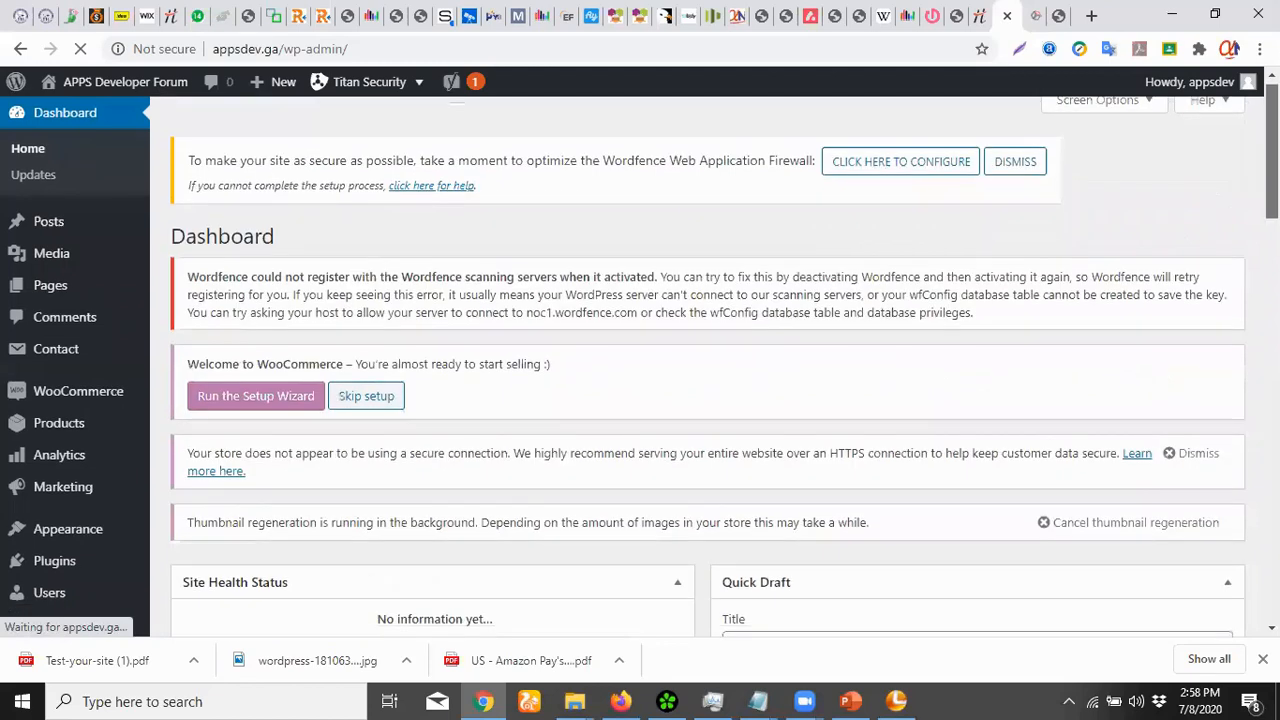
{"action": "scroll", "coordinate": [1247, 177], "scroll_direction": "down", "scroll_amount": 3}
{"action": "left_click_drag", "start_coordinate": [1272, 245], "coordinate": [1272, 215]}
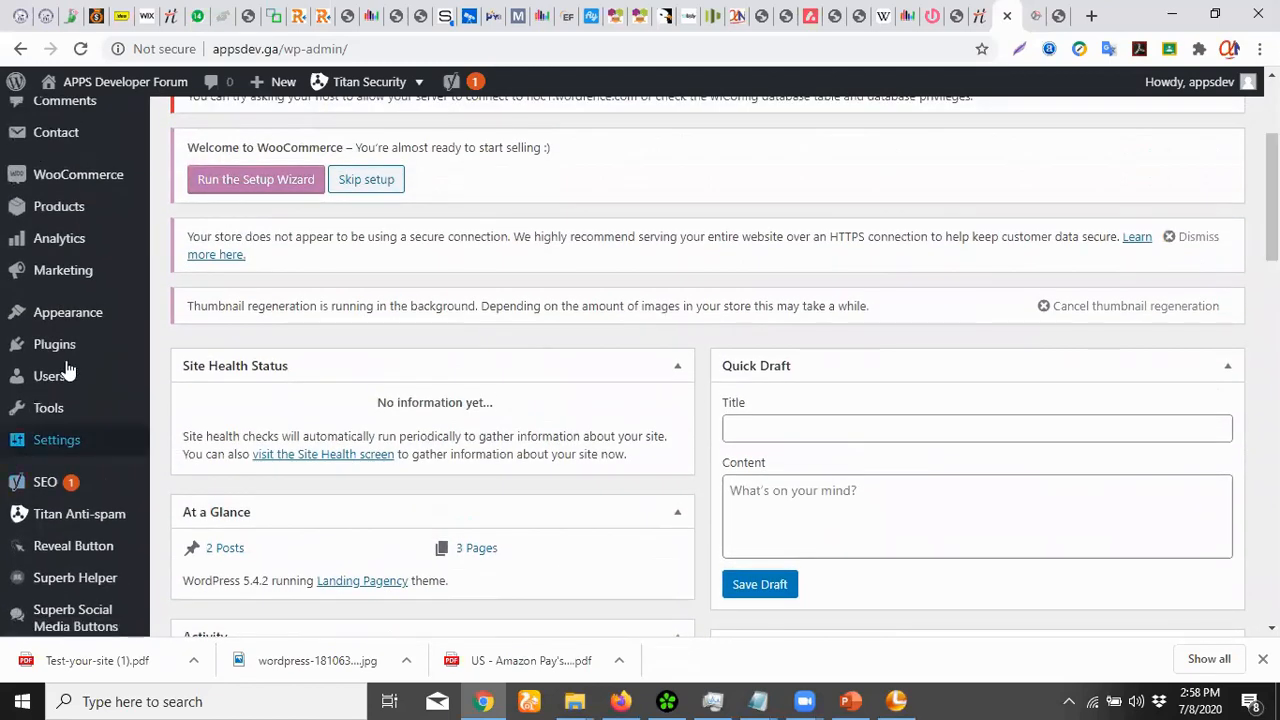
{"action": "mouse_move", "coordinate": [71, 323]}
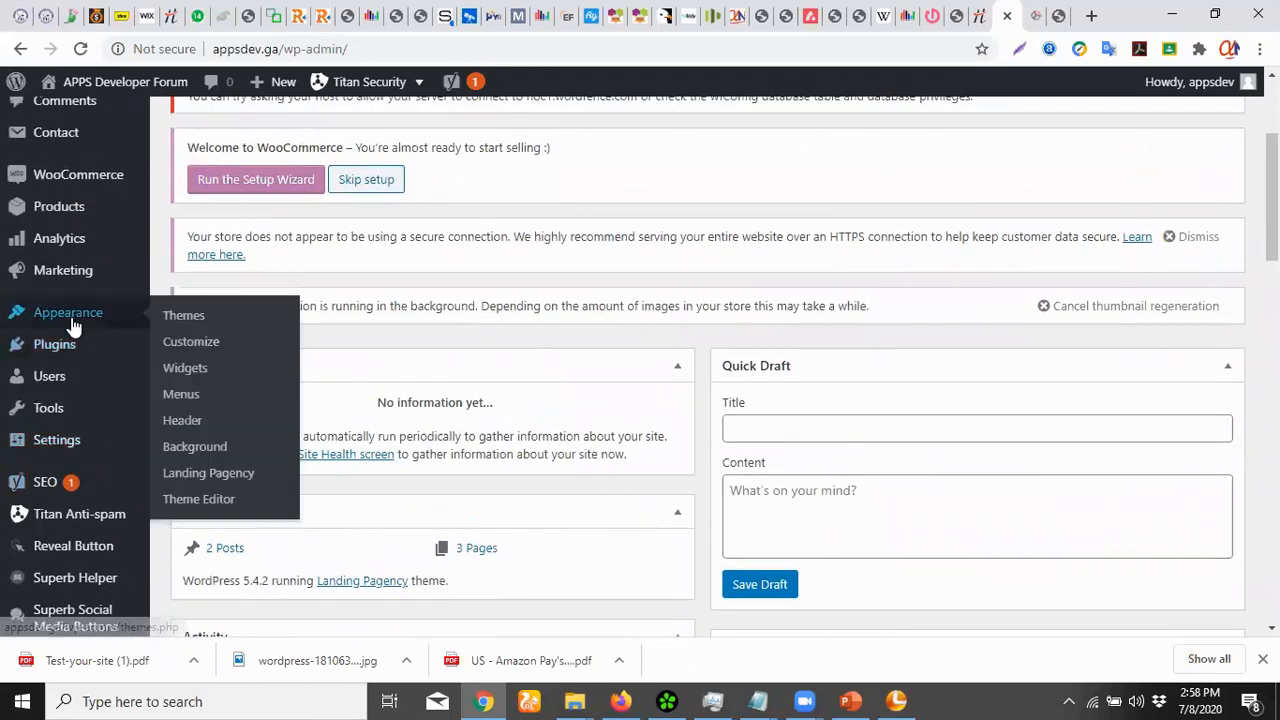
{"action": "left_click", "coordinate": [196, 380]}
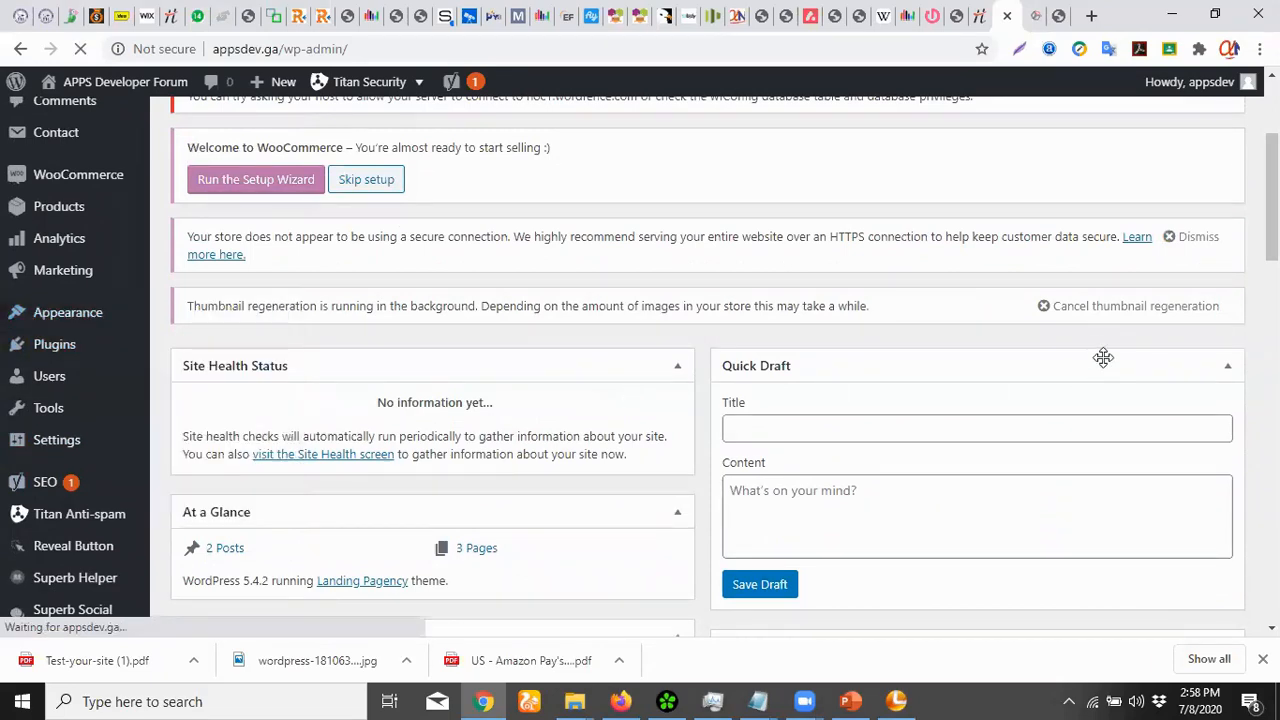
{"action": "scroll", "coordinate": [1100, 358], "scroll_direction": "down", "scroll_amount": 3}
{"action": "scroll", "coordinate": [1100, 358], "scroll_direction": "down", "scroll_amount": 4}
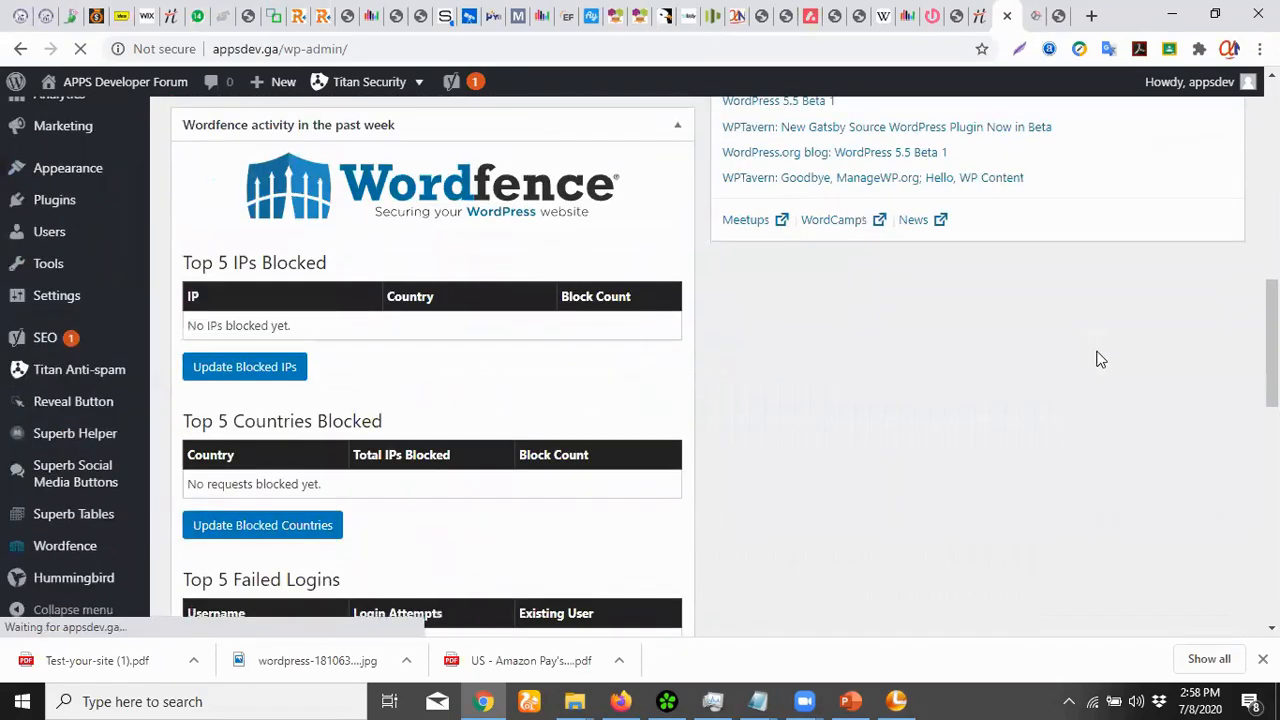
{"action": "scroll", "coordinate": [1096, 350], "scroll_direction": "up", "scroll_amount": 4}
{"action": "scroll", "coordinate": [1096, 350], "scroll_direction": "up", "scroll_amount": 3}
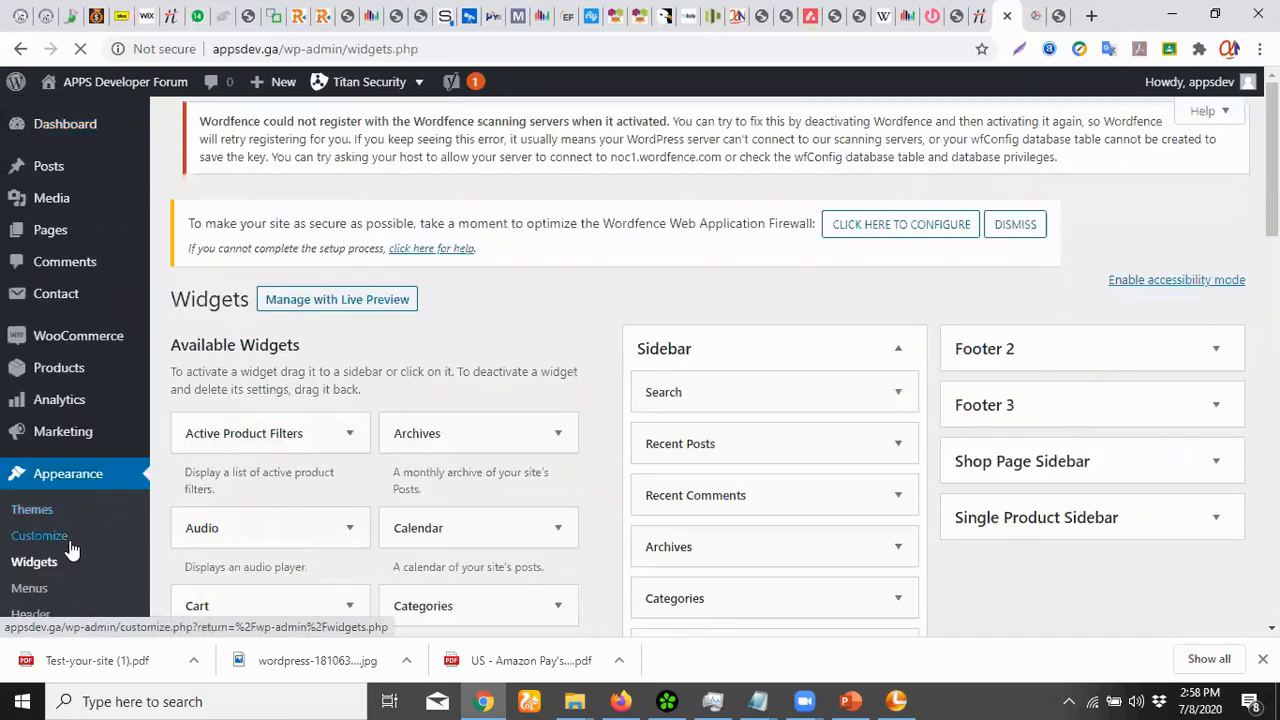
Delete the Meta widget from the Sidebar
{"action": "scroll", "coordinate": [1146, 394], "scroll_direction": "down", "scroll_amount": 2}
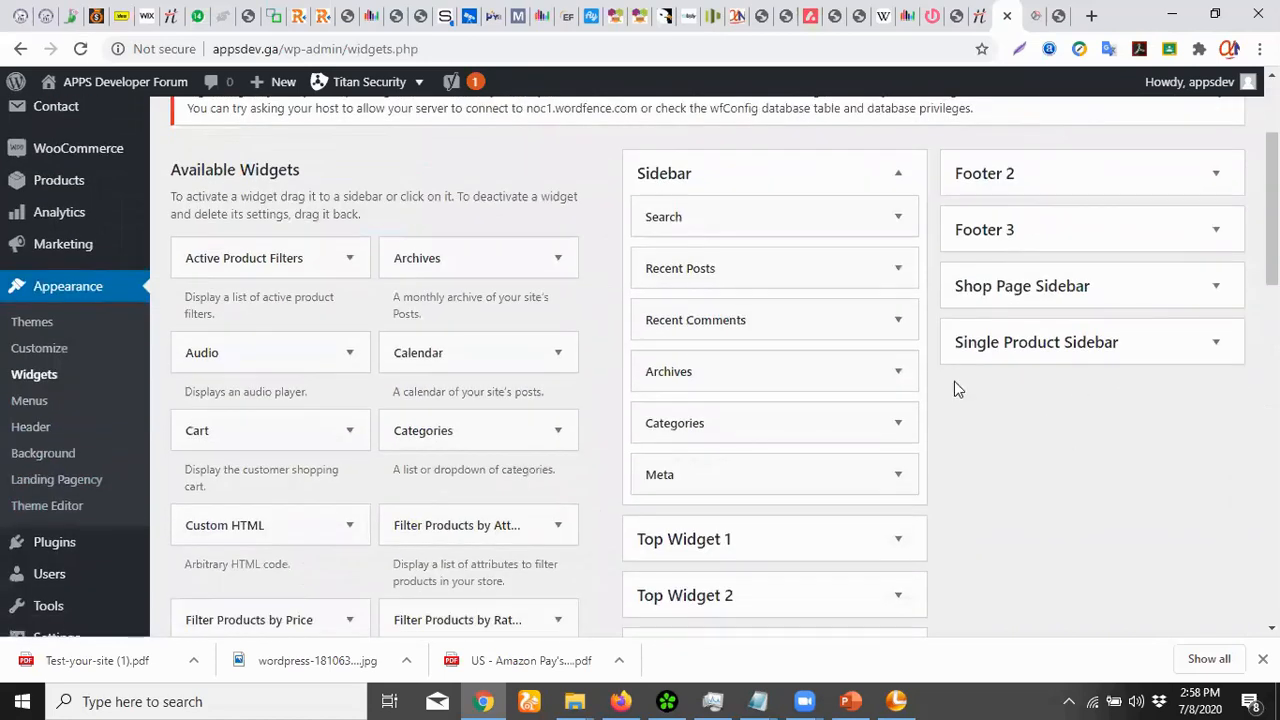
{"action": "scroll", "coordinate": [822, 348], "scroll_direction": "down", "scroll_amount": 3}
{"action": "scroll", "coordinate": [830, 357], "scroll_direction": "up", "scroll_amount": 3}
{"action": "left_click", "coordinate": [898, 476]}
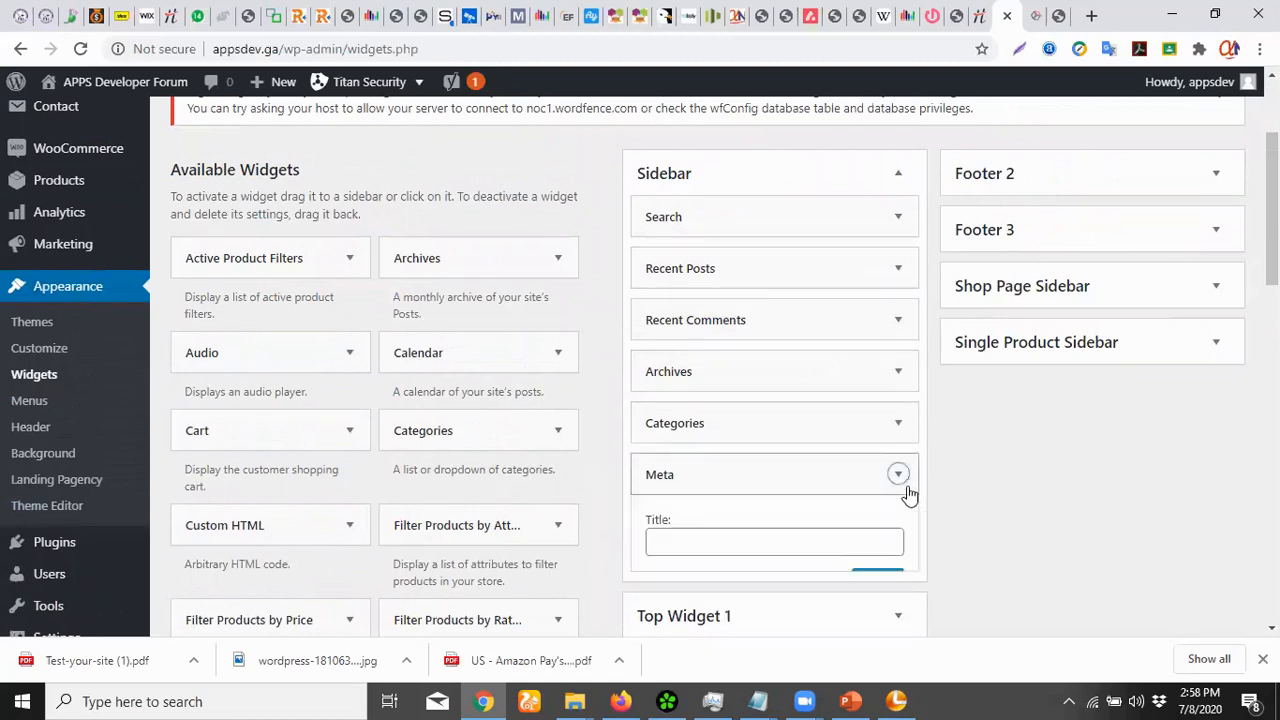
{"action": "left_click", "coordinate": [704, 580]}
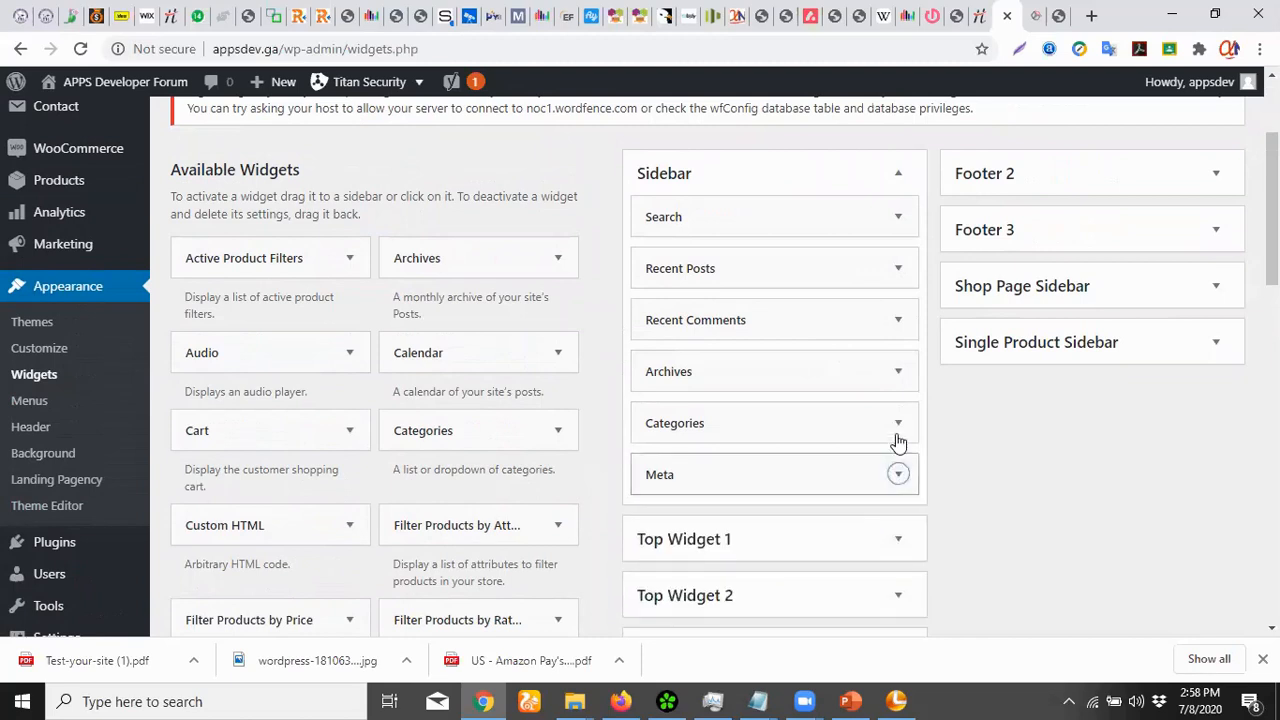
{"action": "left_click", "coordinate": [900, 476]}
{"action": "left_click", "coordinate": [704, 580]}
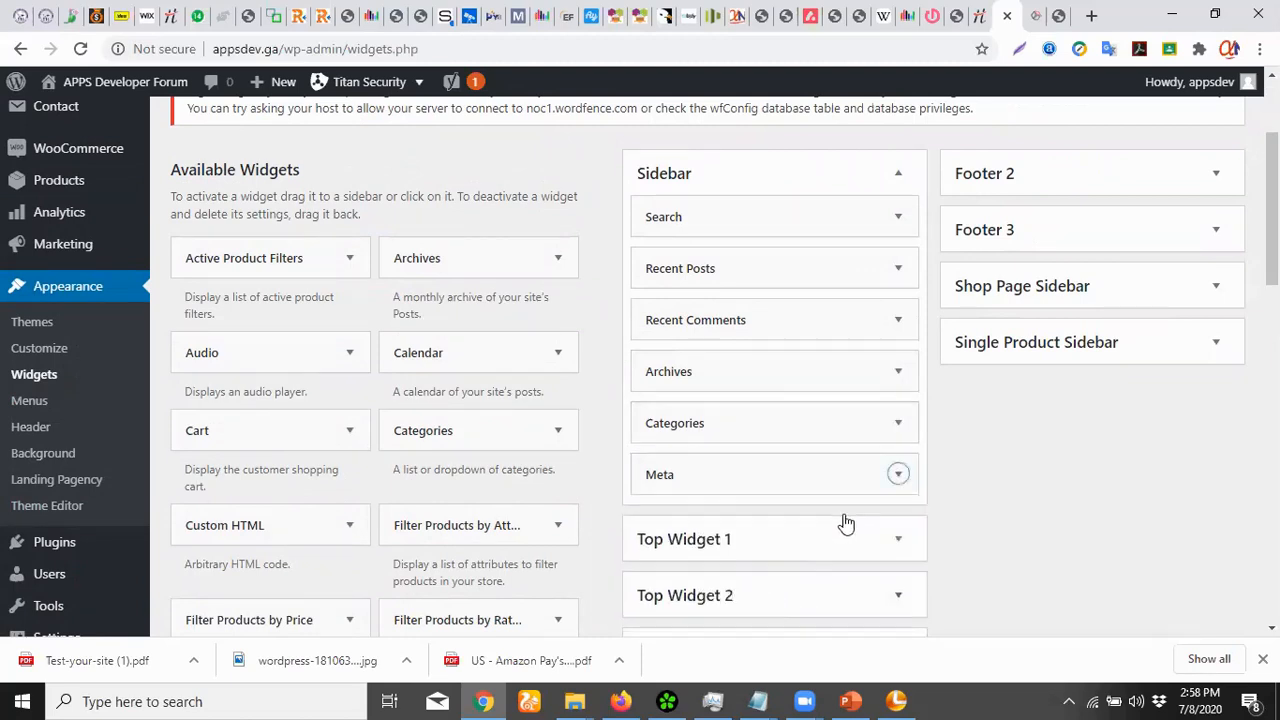
{"action": "left_click", "coordinate": [900, 478]}
{"action": "left_click", "coordinate": [704, 582]}
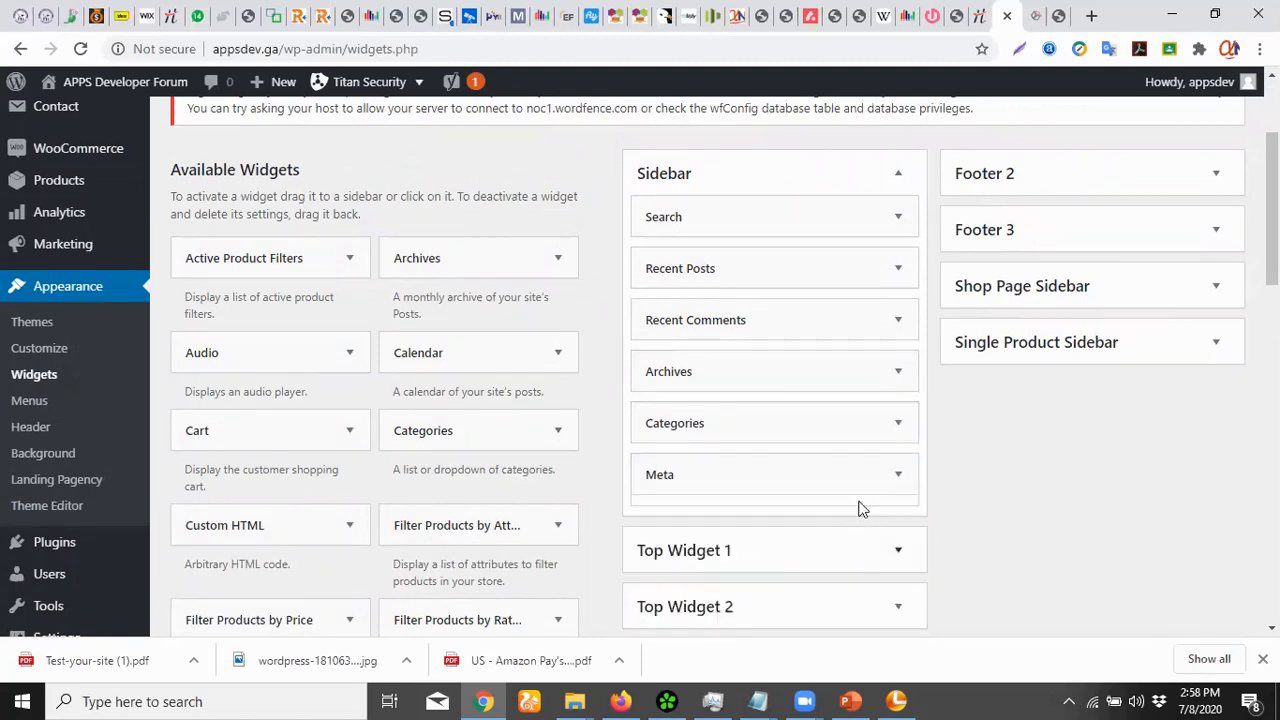
{"action": "left_click", "coordinate": [902, 478]}
{"action": "left_click", "coordinate": [660, 580]}
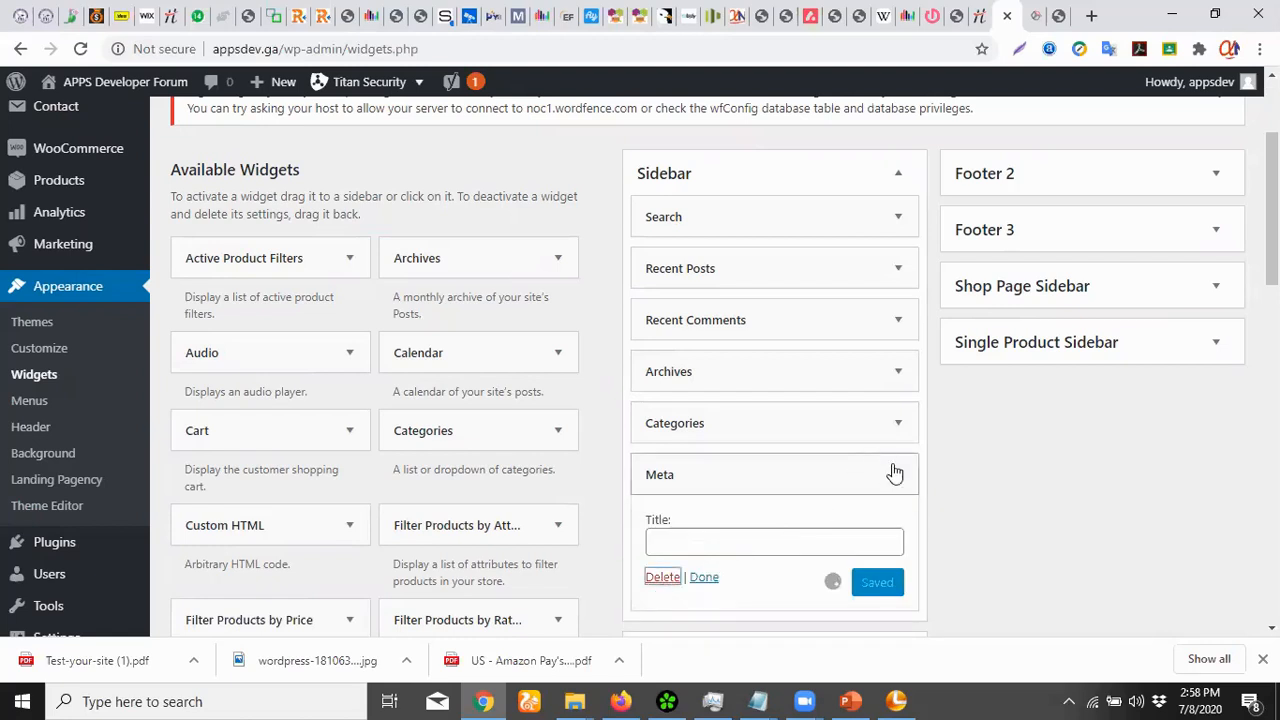
Delete the Categories, Archives, Recent Comments and Recent Posts widgets from the Sidebar
{"action": "left_click", "coordinate": [898, 424]}
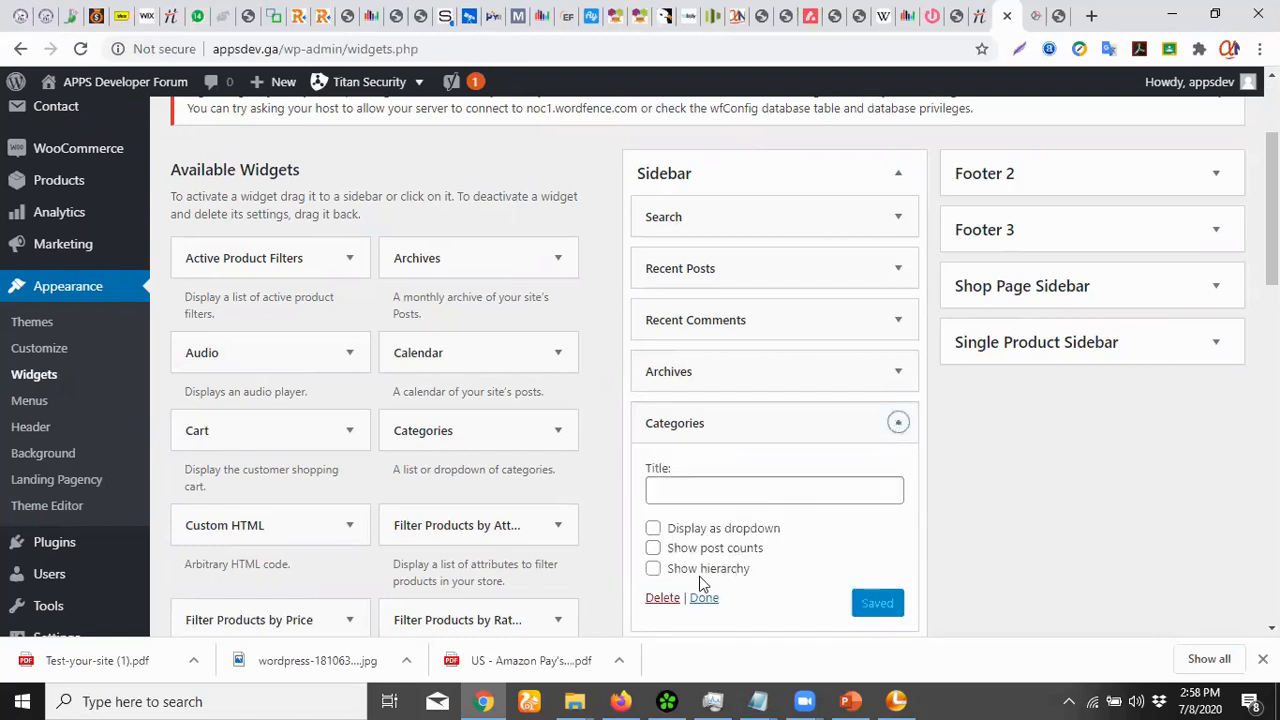
{"action": "left_click", "coordinate": [664, 599]}
{"action": "left_click", "coordinate": [898, 371]}
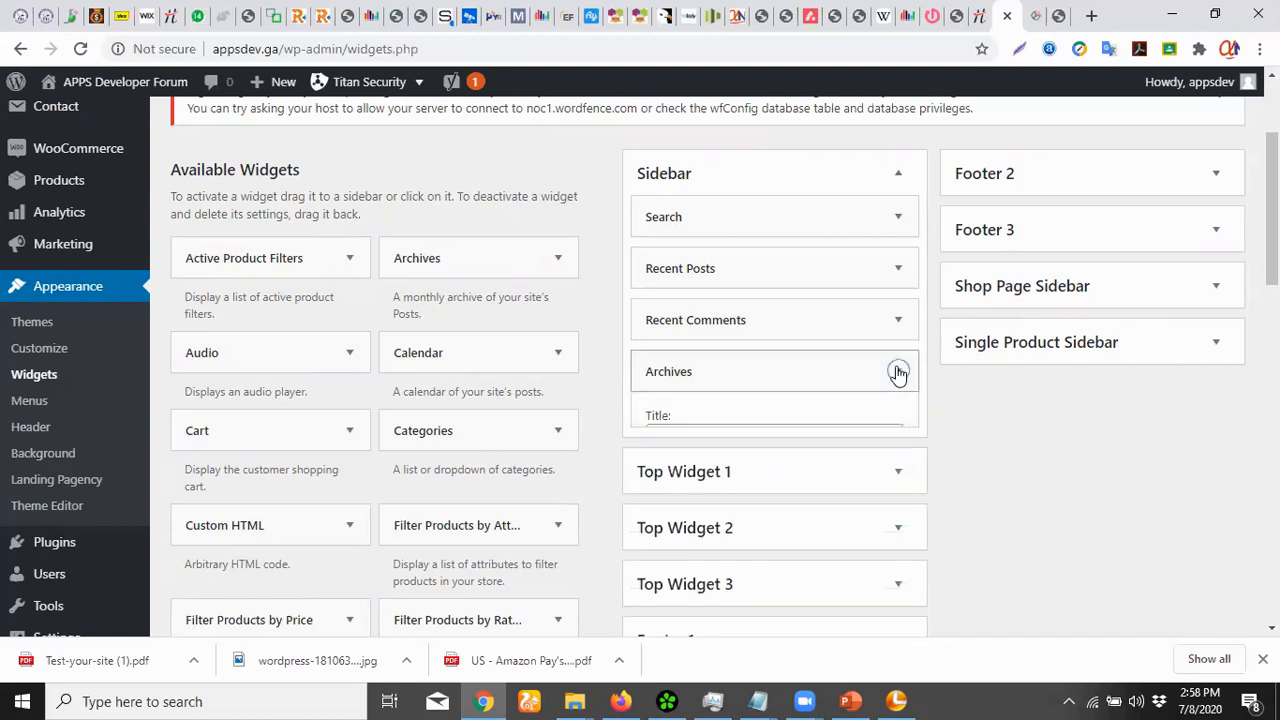
{"action": "left_click", "coordinate": [662, 527]}
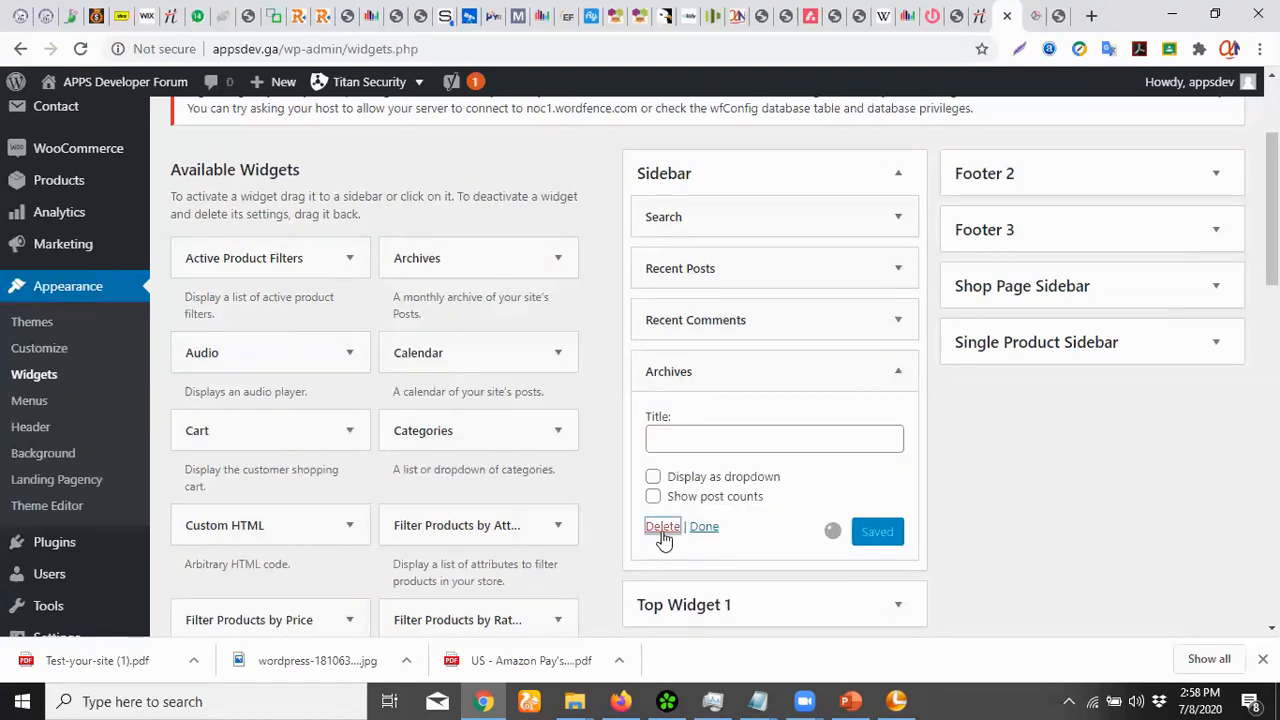
{"action": "left_click", "coordinate": [898, 320]}
{"action": "left_click", "coordinate": [660, 465]}
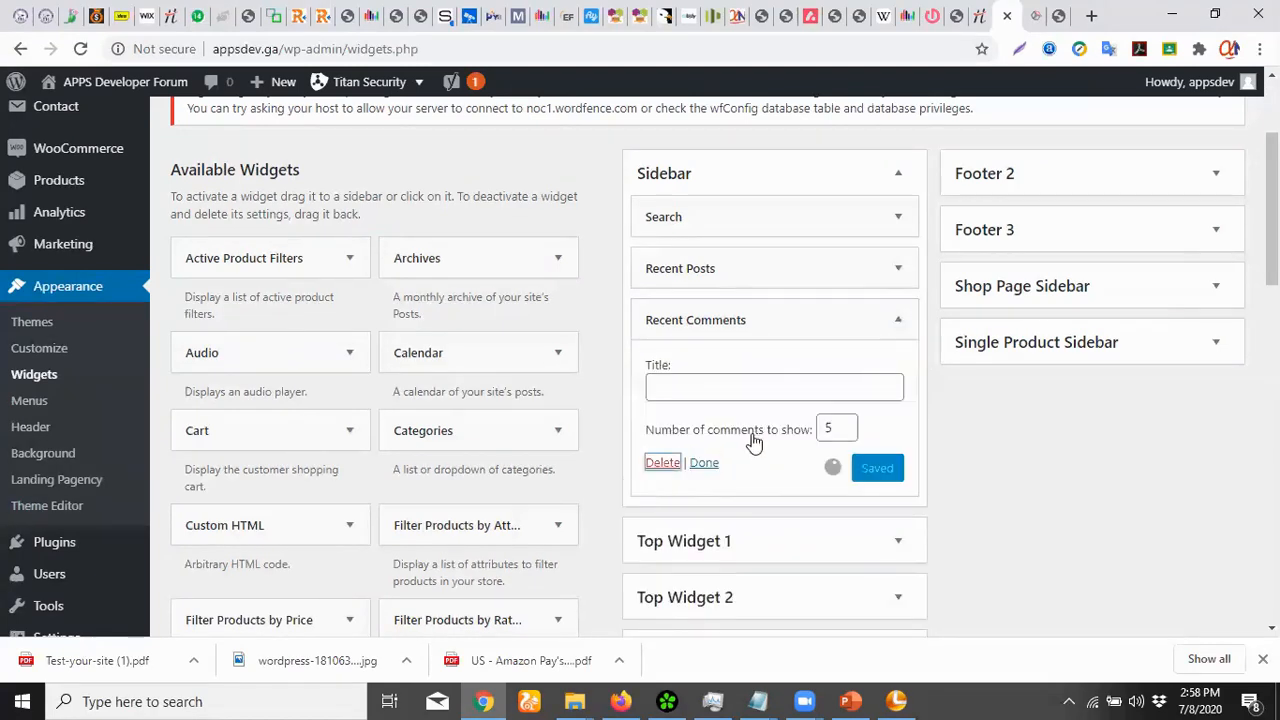
{"action": "left_click", "coordinate": [898, 270]}
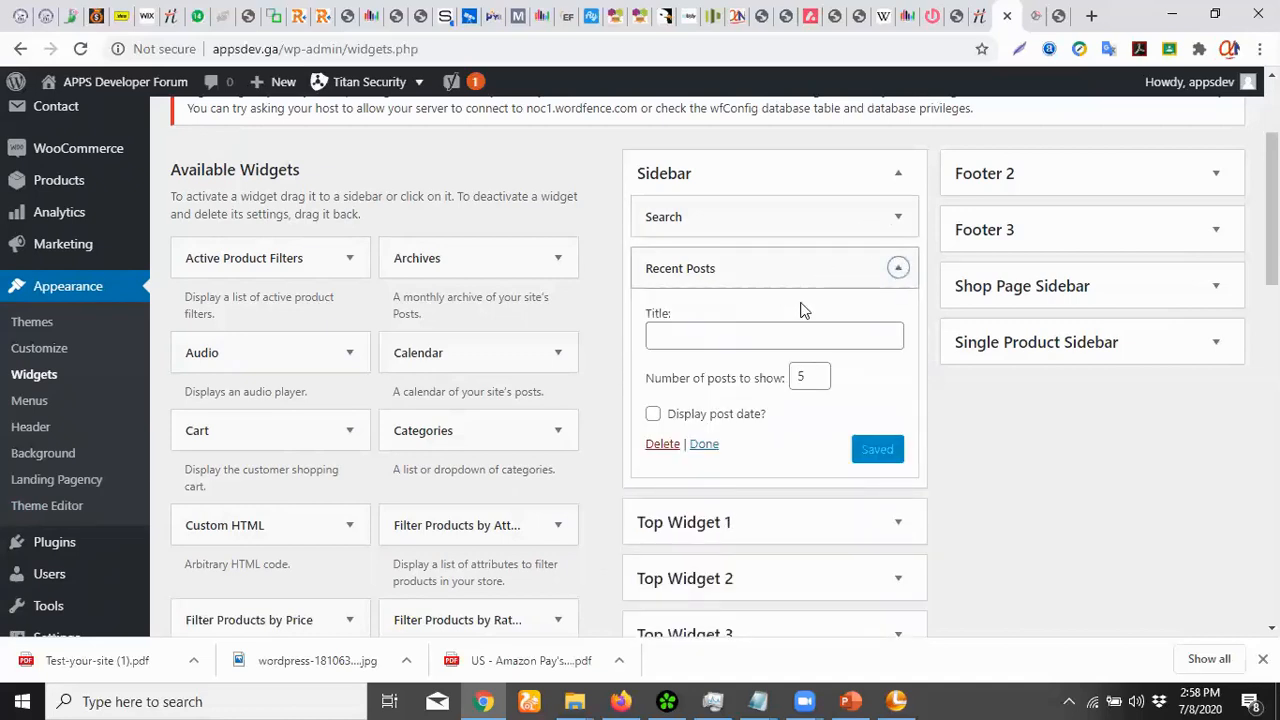
{"action": "left_click", "coordinate": [661, 444]}
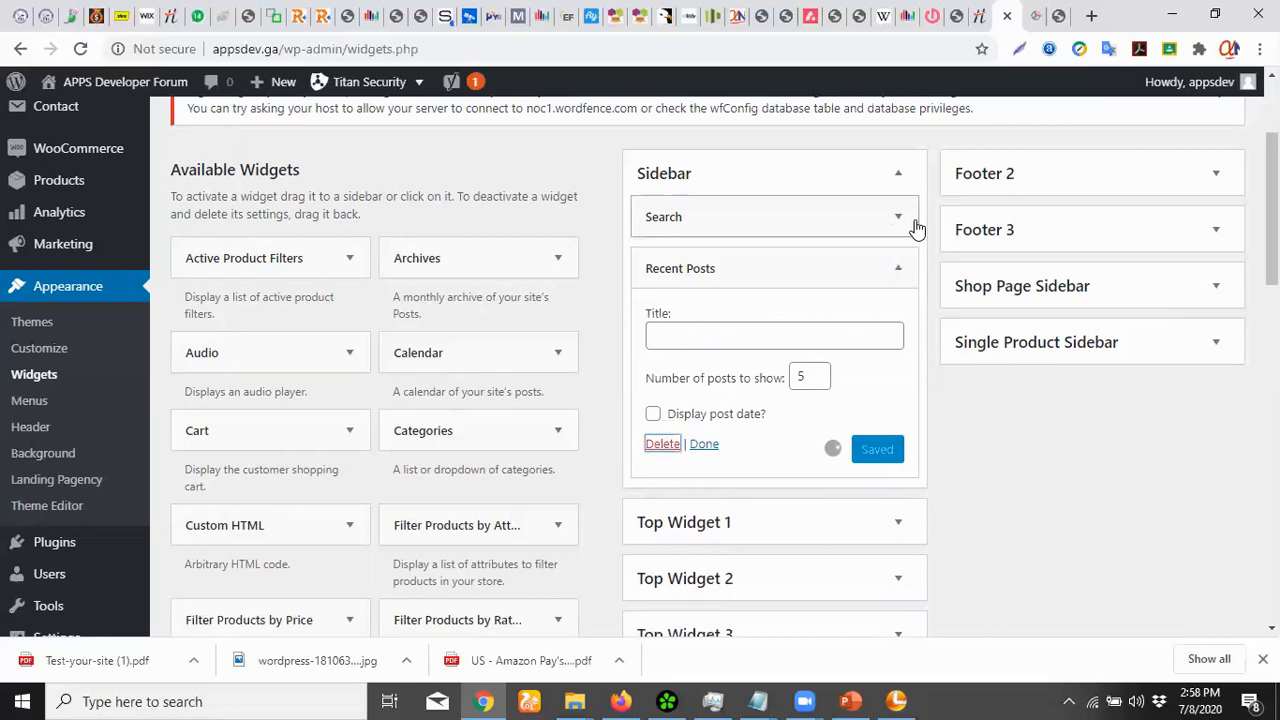
Expand and collapse the Footer, Shop Page Sidebar and Top Widget areas to check their contents
{"action": "left_click", "coordinate": [1225, 183]}
{"action": "left_click", "coordinate": [1225, 183]}
{"action": "left_click", "coordinate": [1218, 237]}
{"action": "left_click", "coordinate": [1218, 237]}
{"action": "left_click", "coordinate": [1212, 290]}
{"action": "left_click", "coordinate": [1209, 291]}
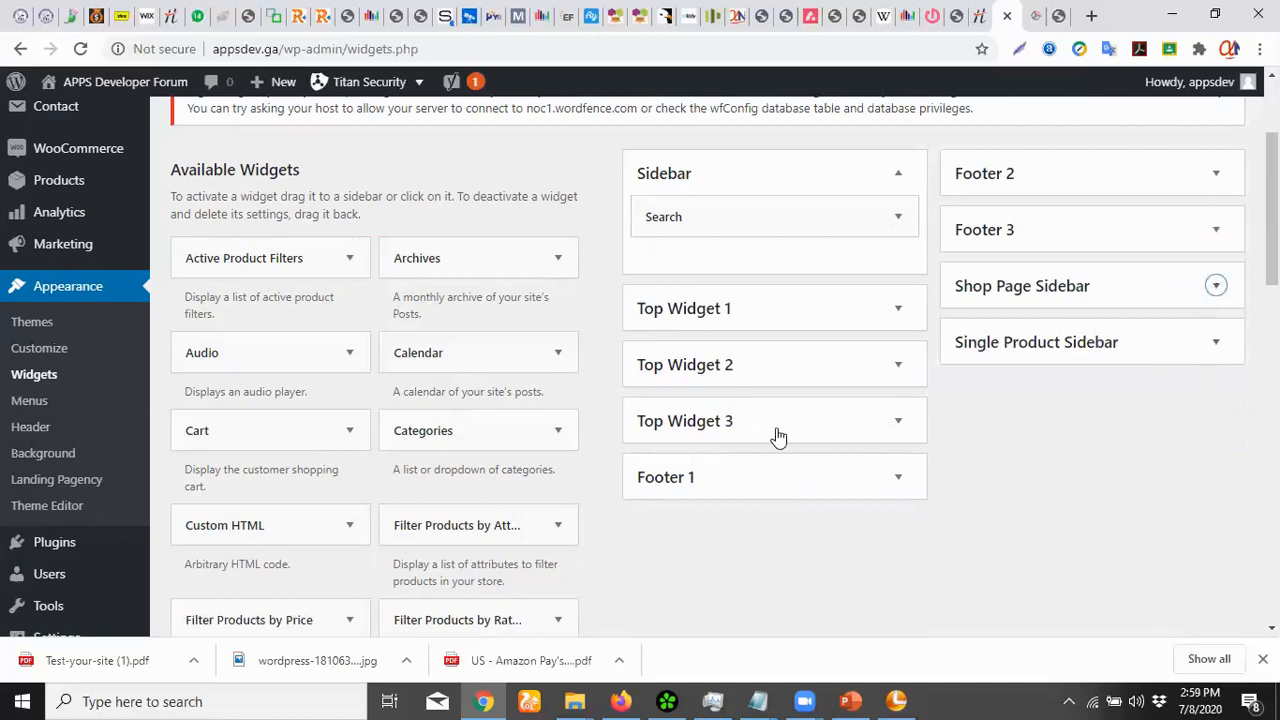
{"action": "left_click", "coordinate": [898, 366]}
{"action": "left_click", "coordinate": [896, 500]}
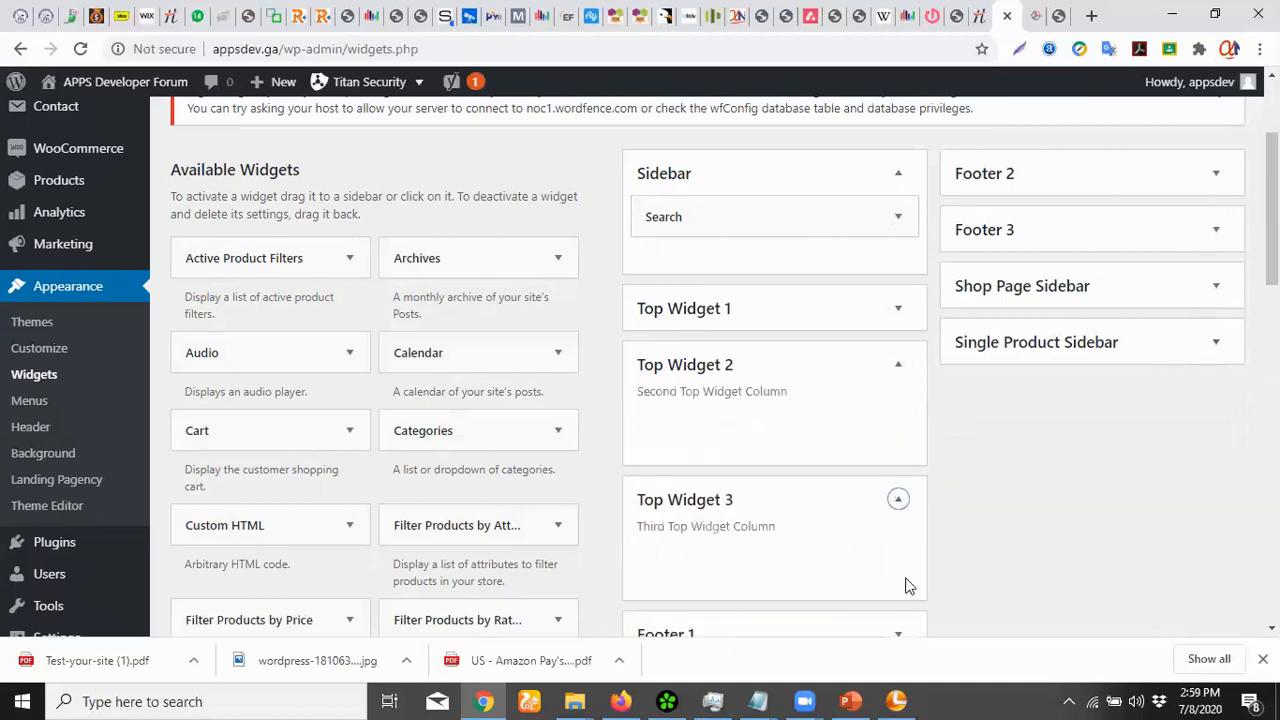
{"action": "scroll", "coordinate": [1000, 400], "scroll_direction": "down", "scroll_amount": 4}
{"action": "left_click", "coordinate": [899, 258]}
{"action": "left_click", "coordinate": [899, 258]}
{"action": "scroll", "coordinate": [1020, 283], "scroll_direction": "up", "scroll_amount": 6}
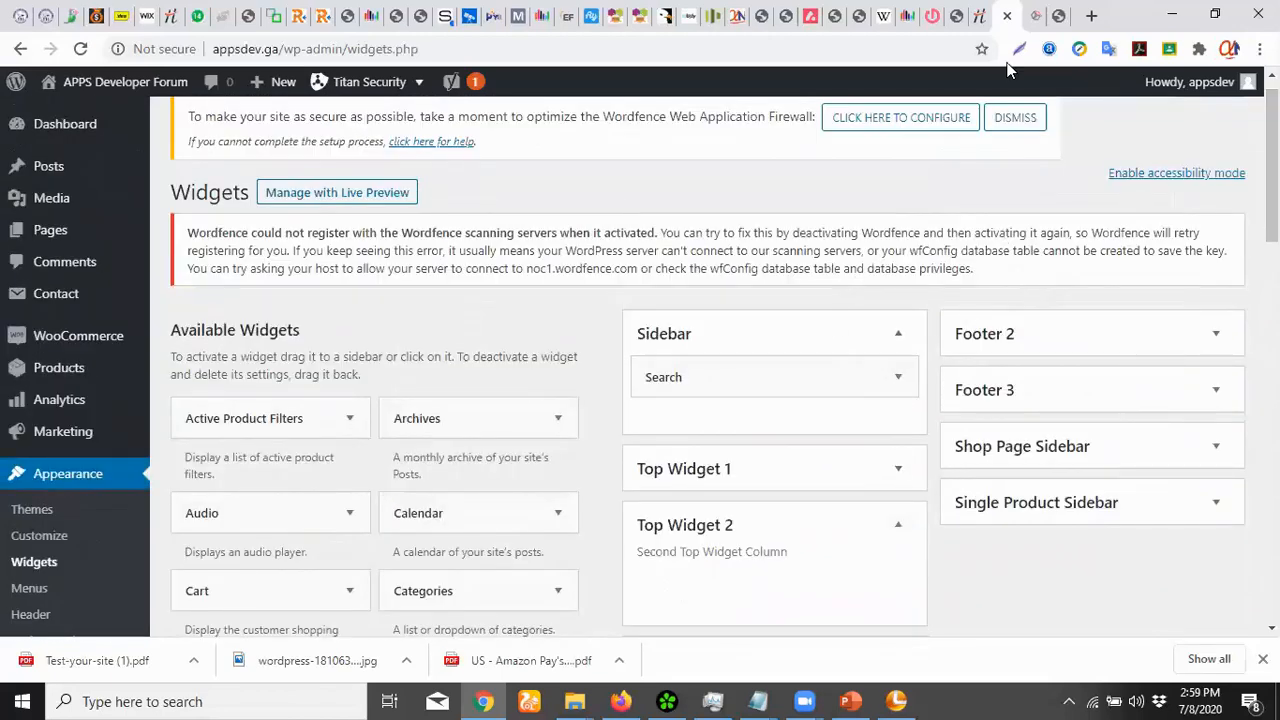
{"action": "left_click", "coordinate": [1034, 15]}
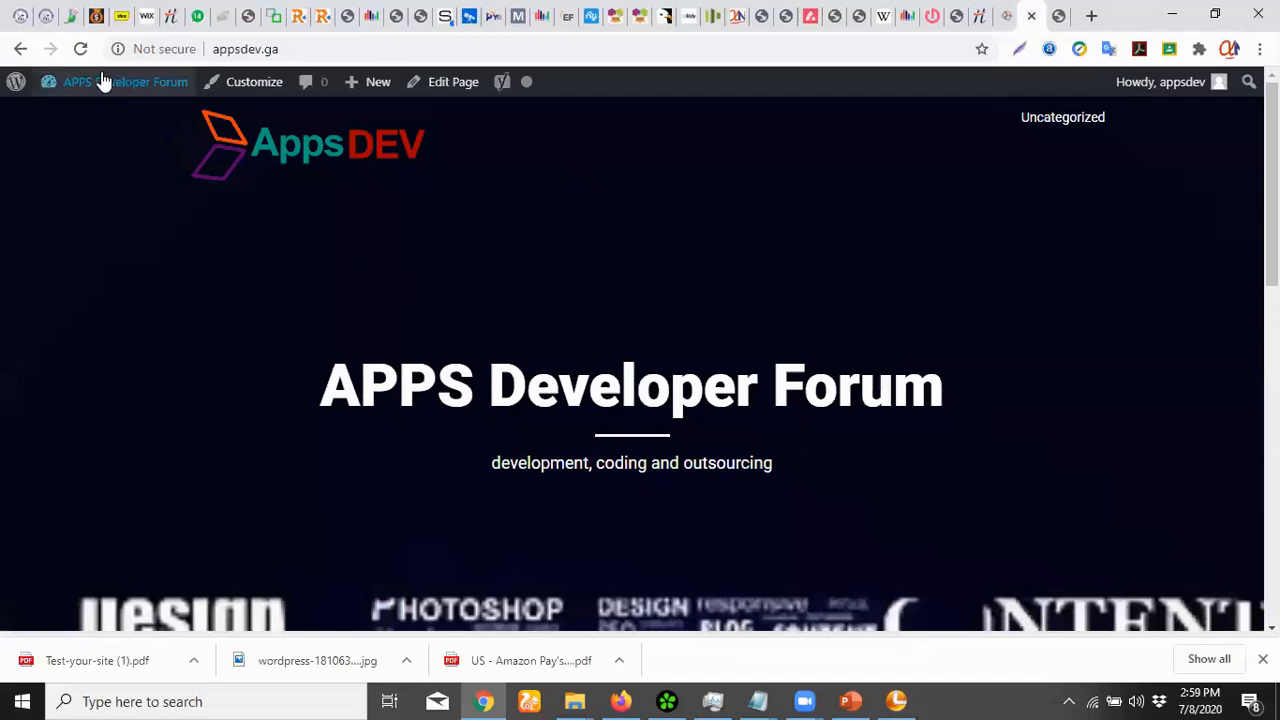
{"action": "left_click", "coordinate": [80, 48]}
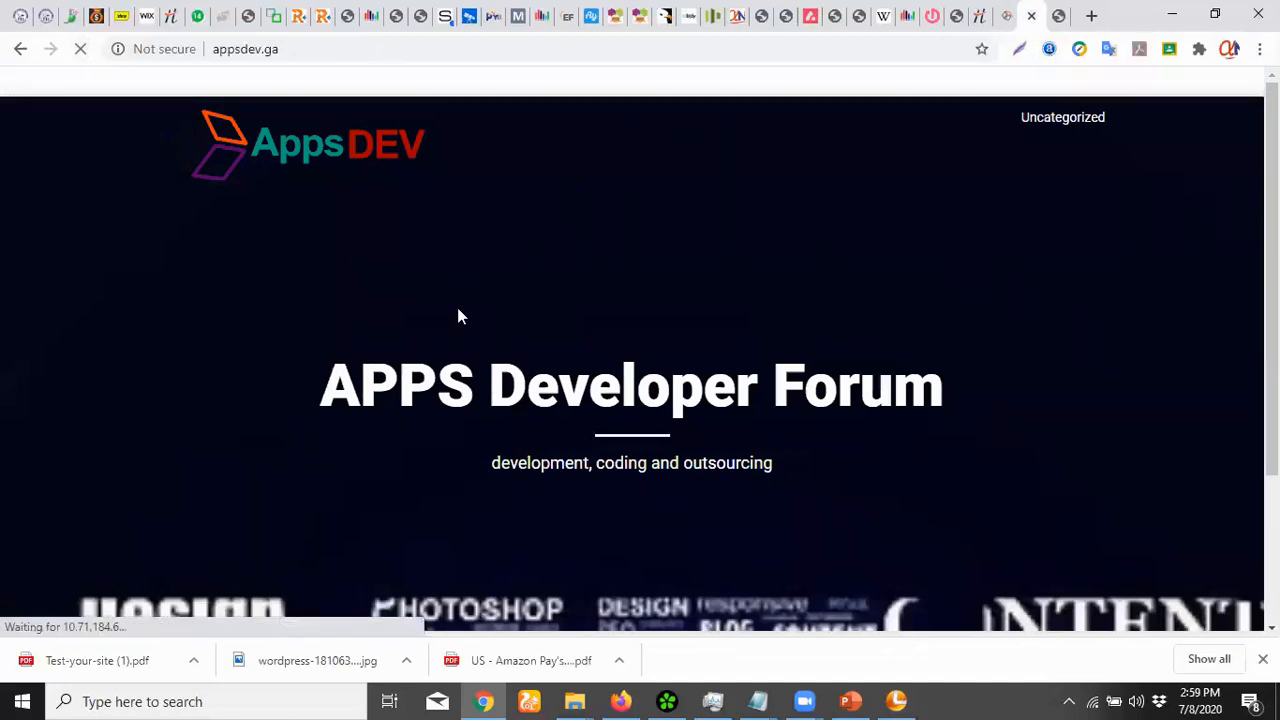
{"action": "scroll", "coordinate": [457, 316], "scroll_direction": "down", "scroll_amount": 2}
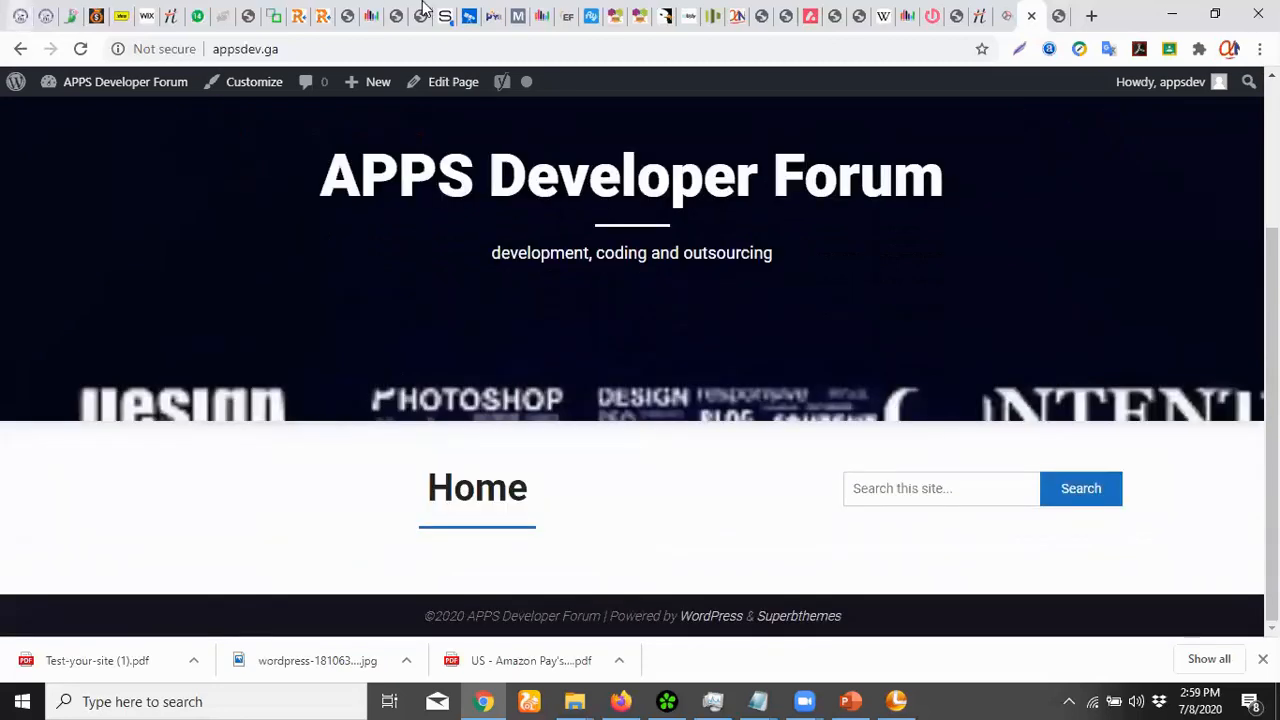
{"action": "scroll", "coordinate": [935, 72], "scroll_direction": "up", "scroll_amount": 2}
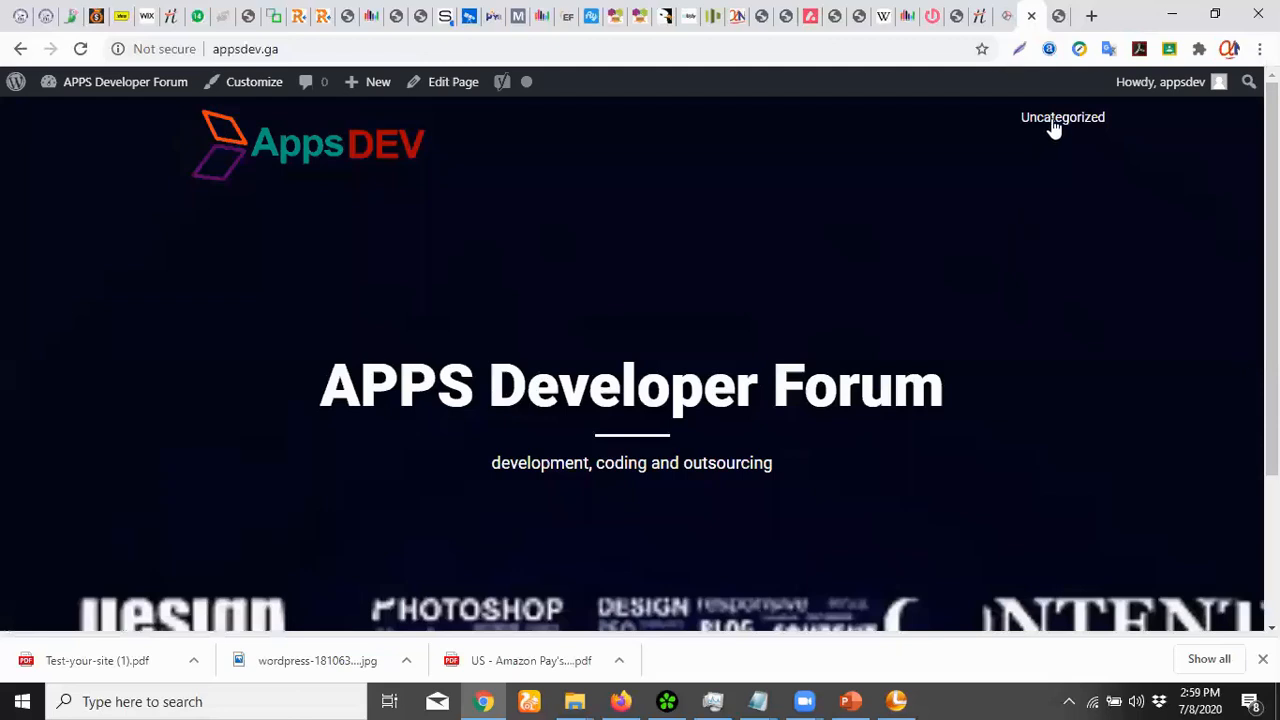
{"action": "left_click", "coordinate": [1006, 16]}
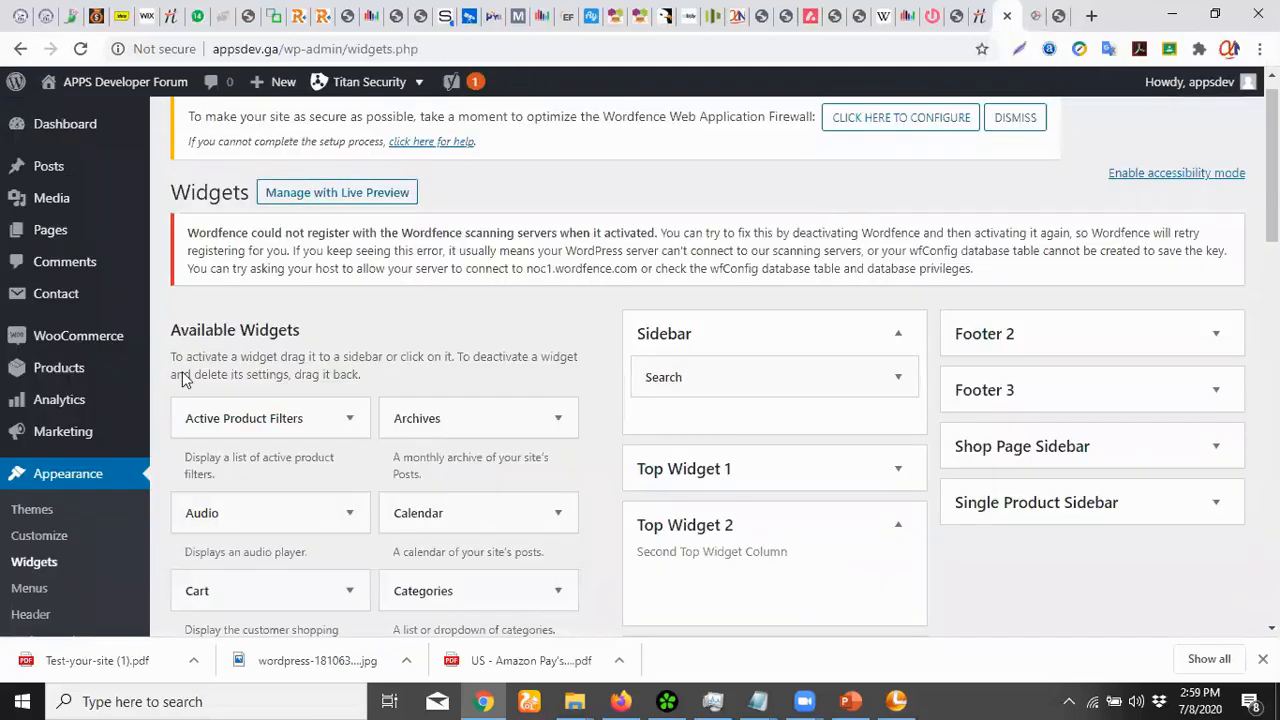
Go to Pages > All Pages in the admin sidebar
{"action": "mouse_move", "coordinate": [65, 232]}
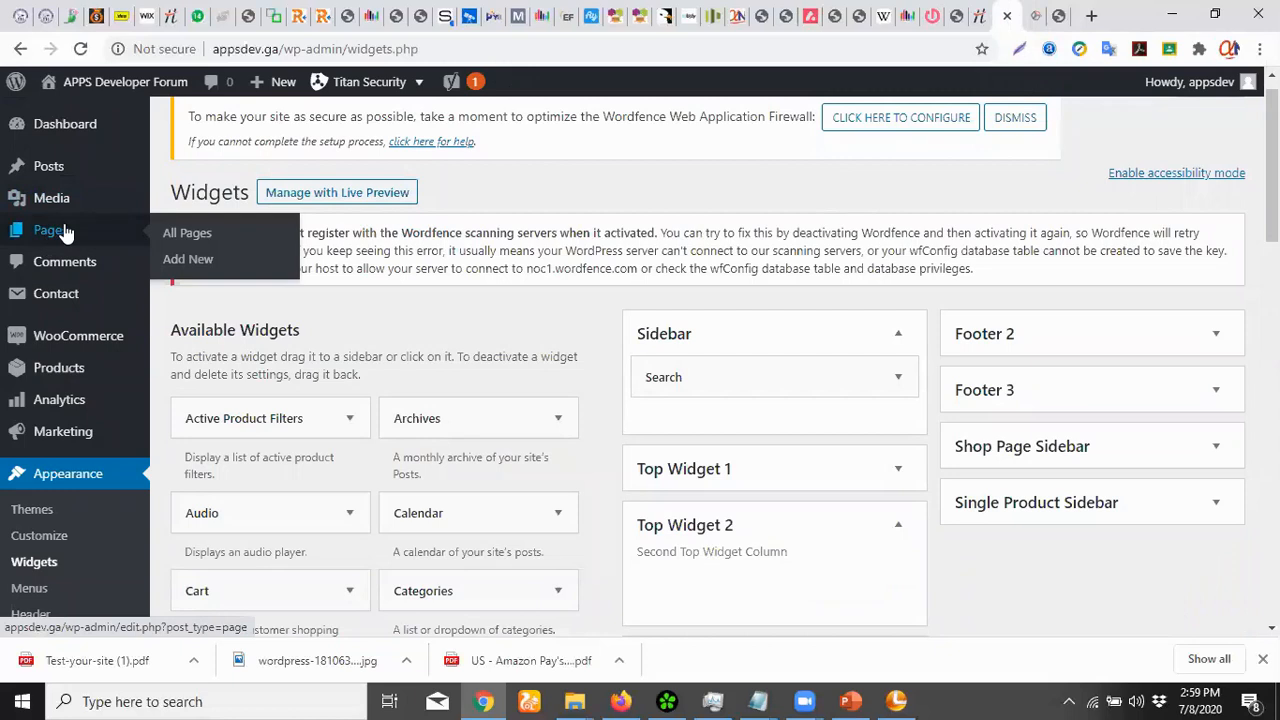
{"action": "left_click", "coordinate": [180, 236]}
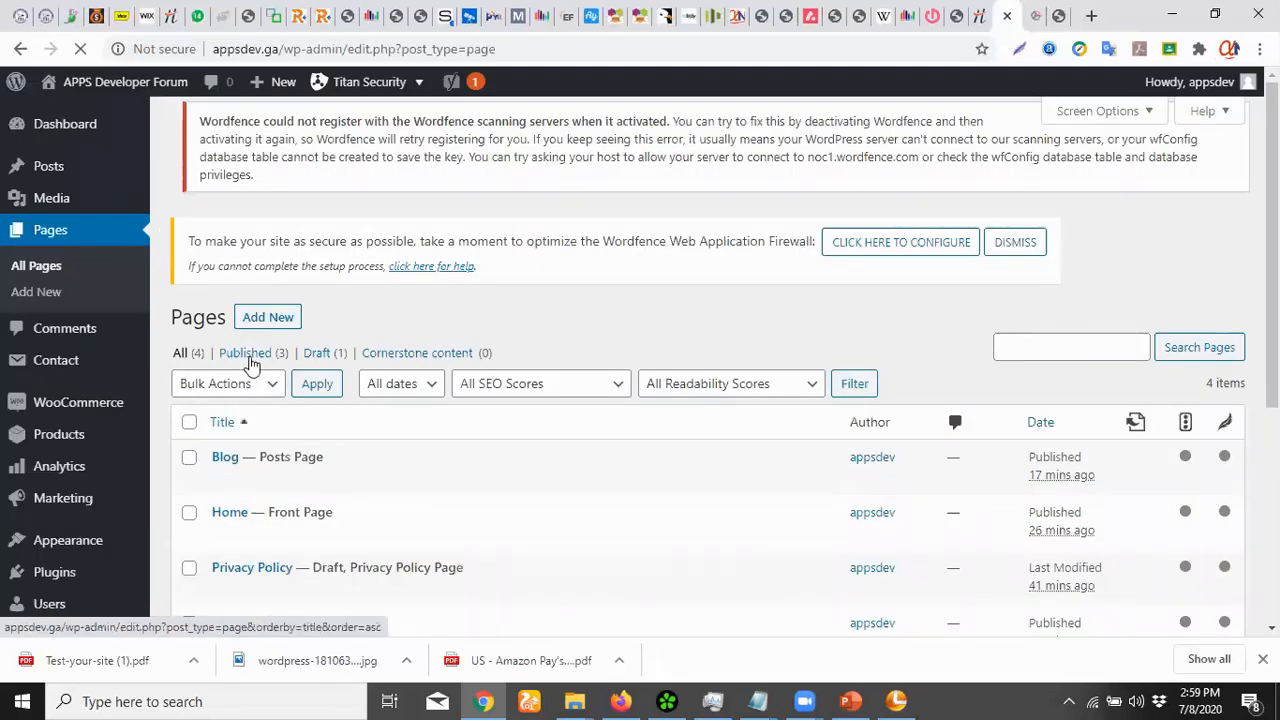
Add a new page from the Pages list
{"action": "left_click", "coordinate": [264, 318]}
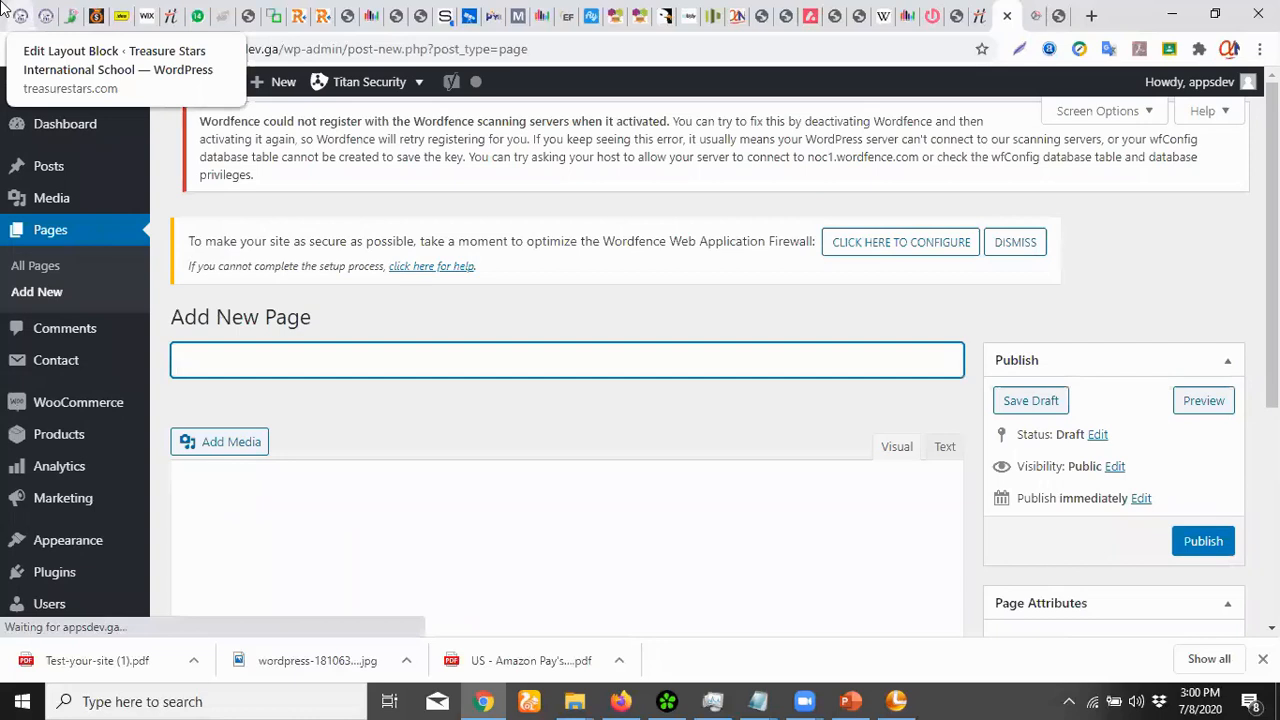
Publish a page titled 'Contact Us', resubmitting after the empty-response error
{"action": "type", "text": "Contact"}
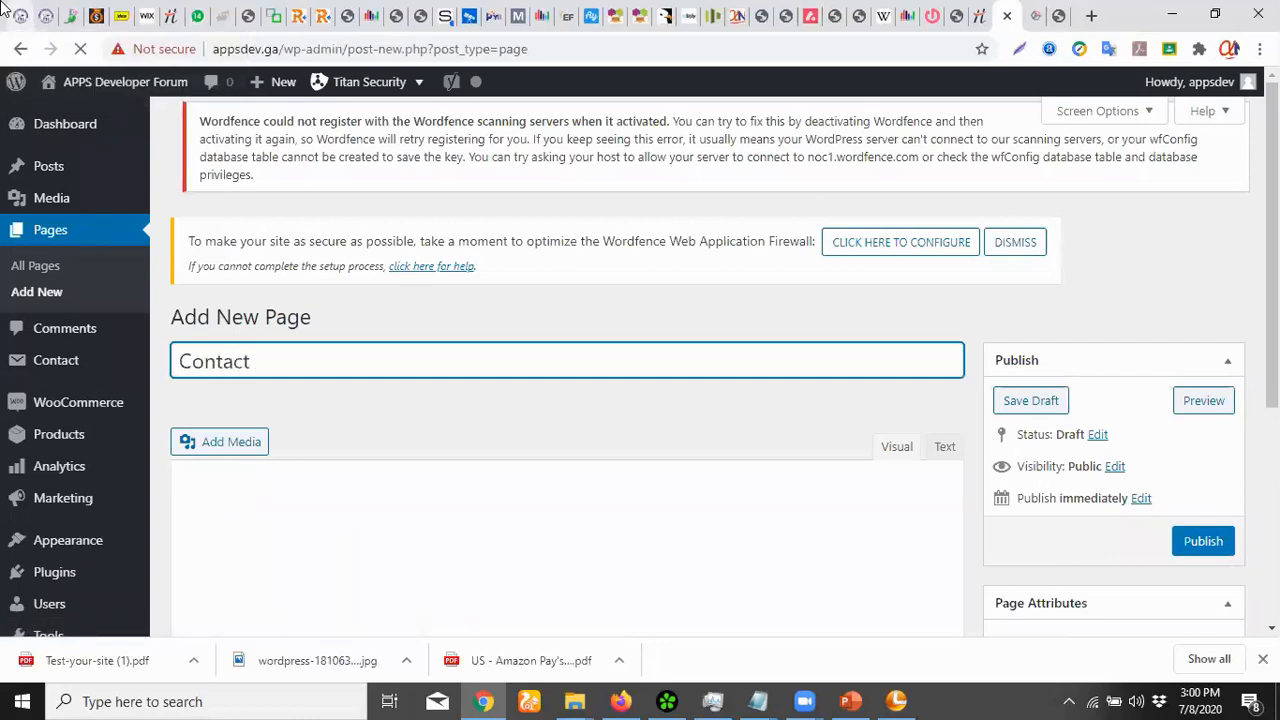
{"action": "type", "text": " Us"}
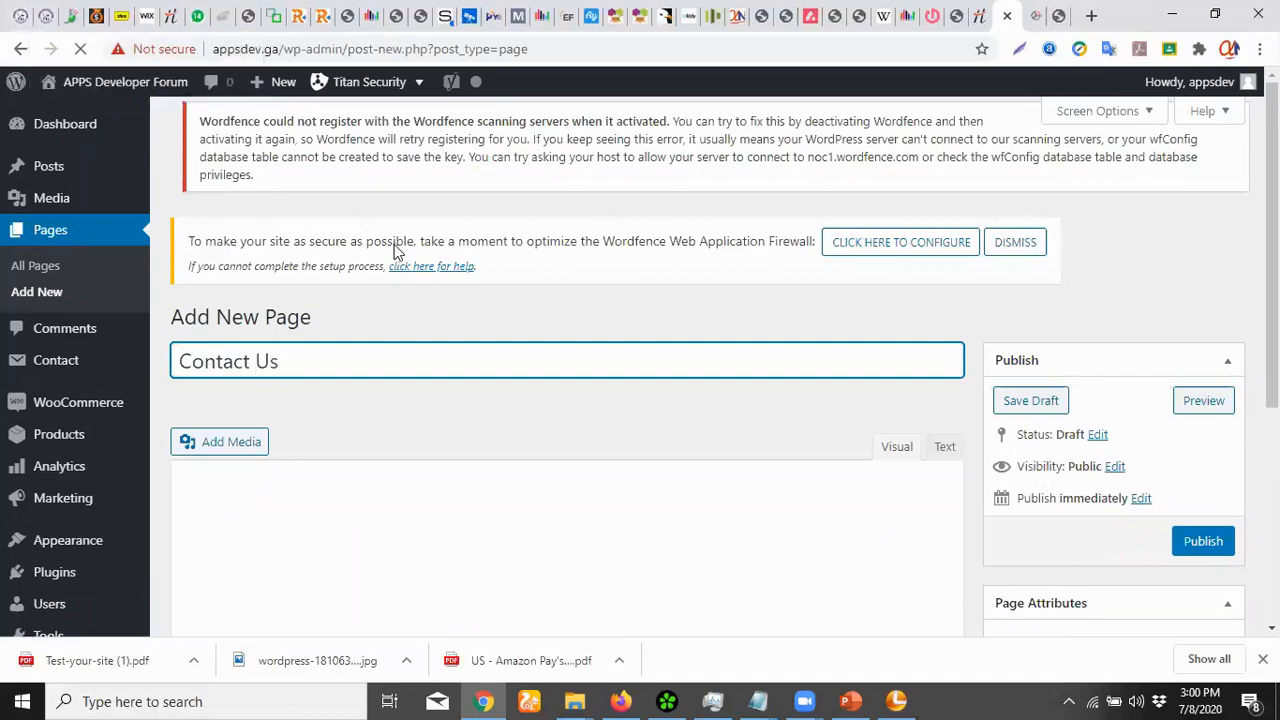
{"action": "scroll", "coordinate": [960, 545], "scroll_direction": "down", "scroll_amount": 3}
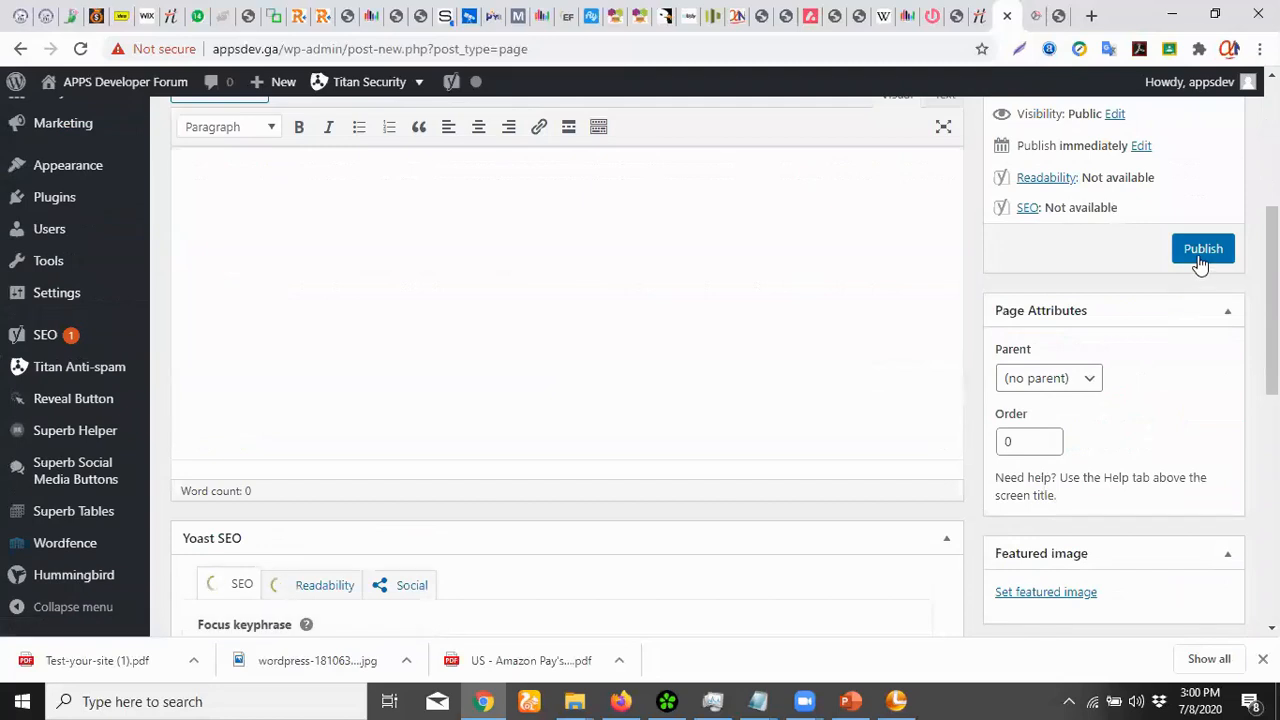
{"action": "left_click", "coordinate": [1202, 250]}
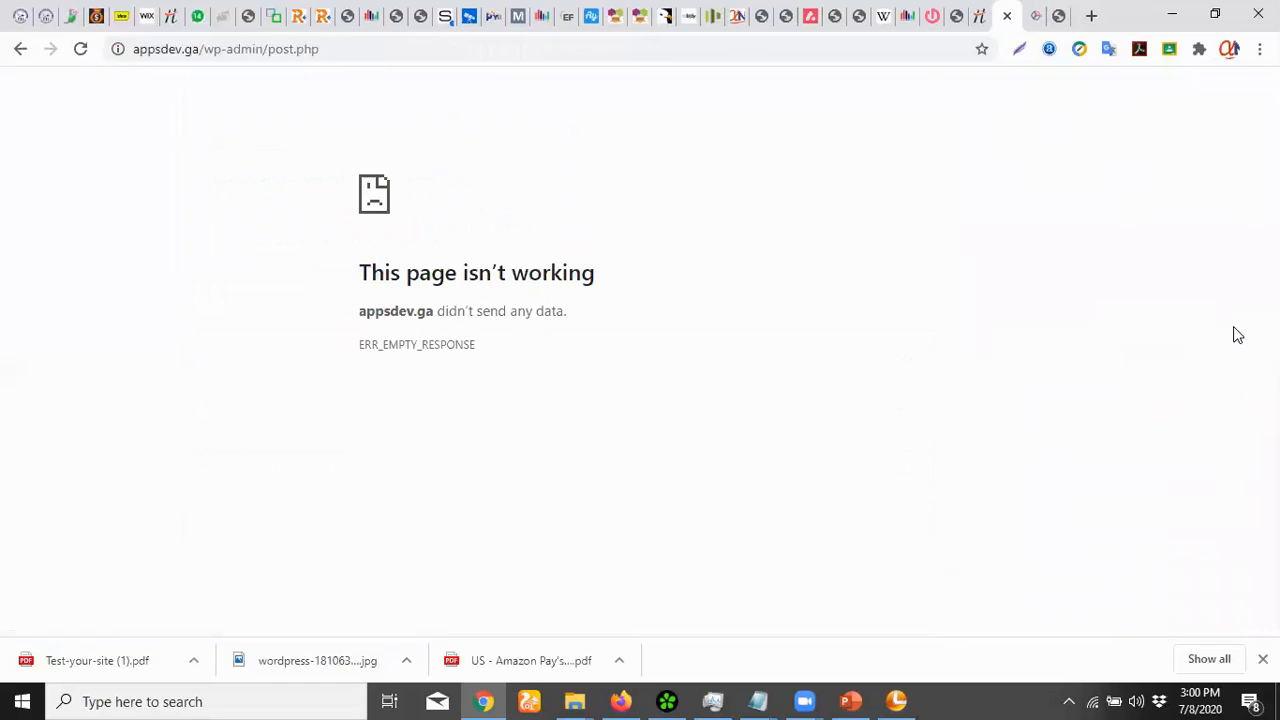
{"action": "left_click", "coordinate": [80, 48]}
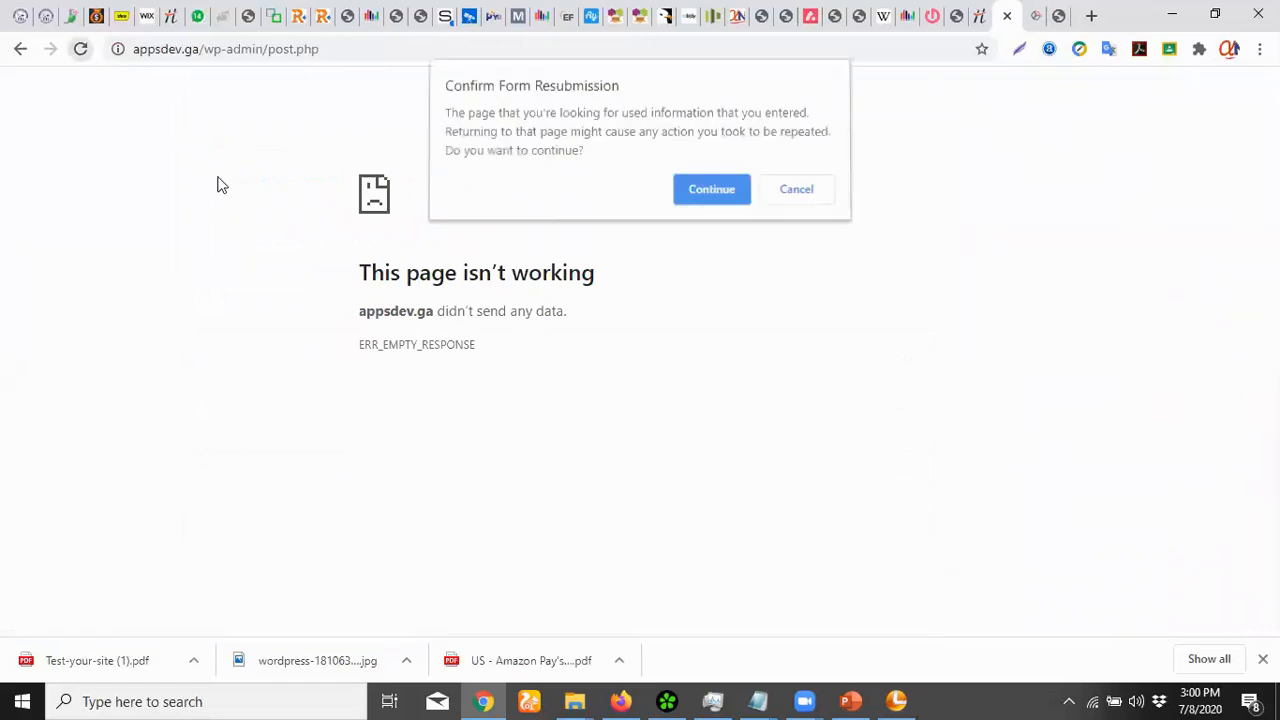
{"action": "left_click", "coordinate": [711, 192]}
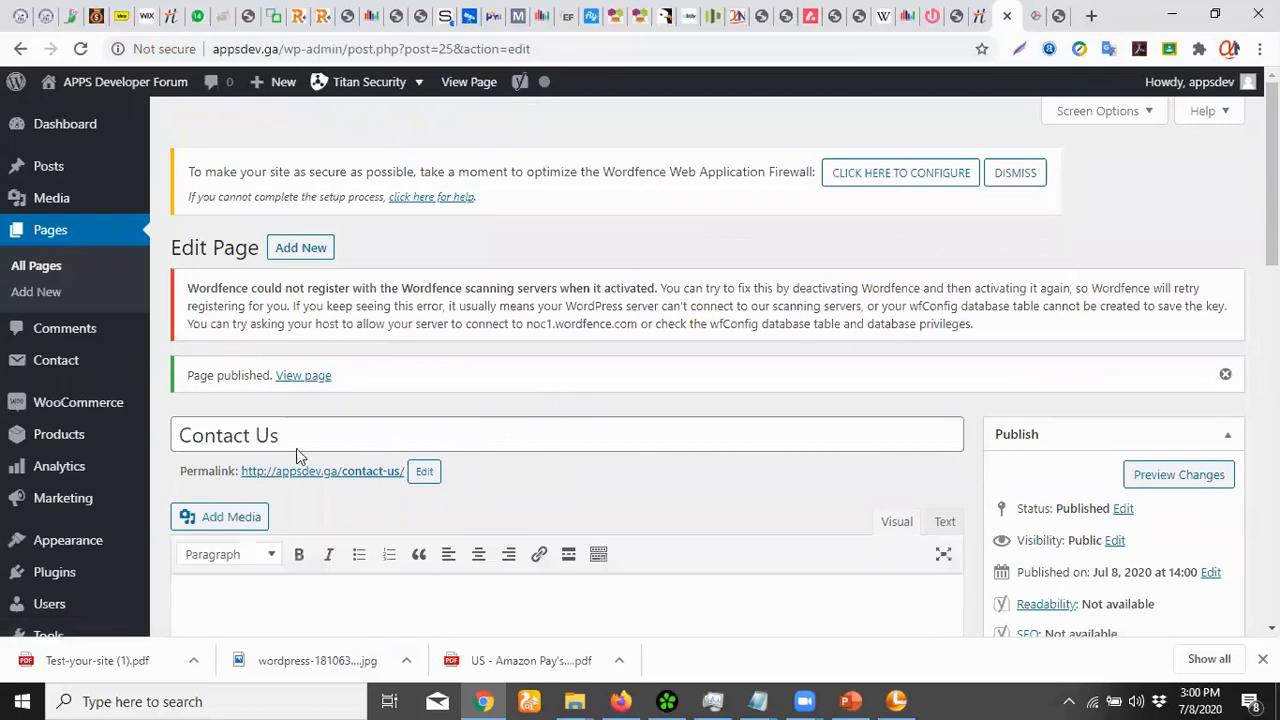
In the navigation menus editor, rename the default menu to 'Main Menu'
{"action": "mouse_move", "coordinate": [65, 545]}
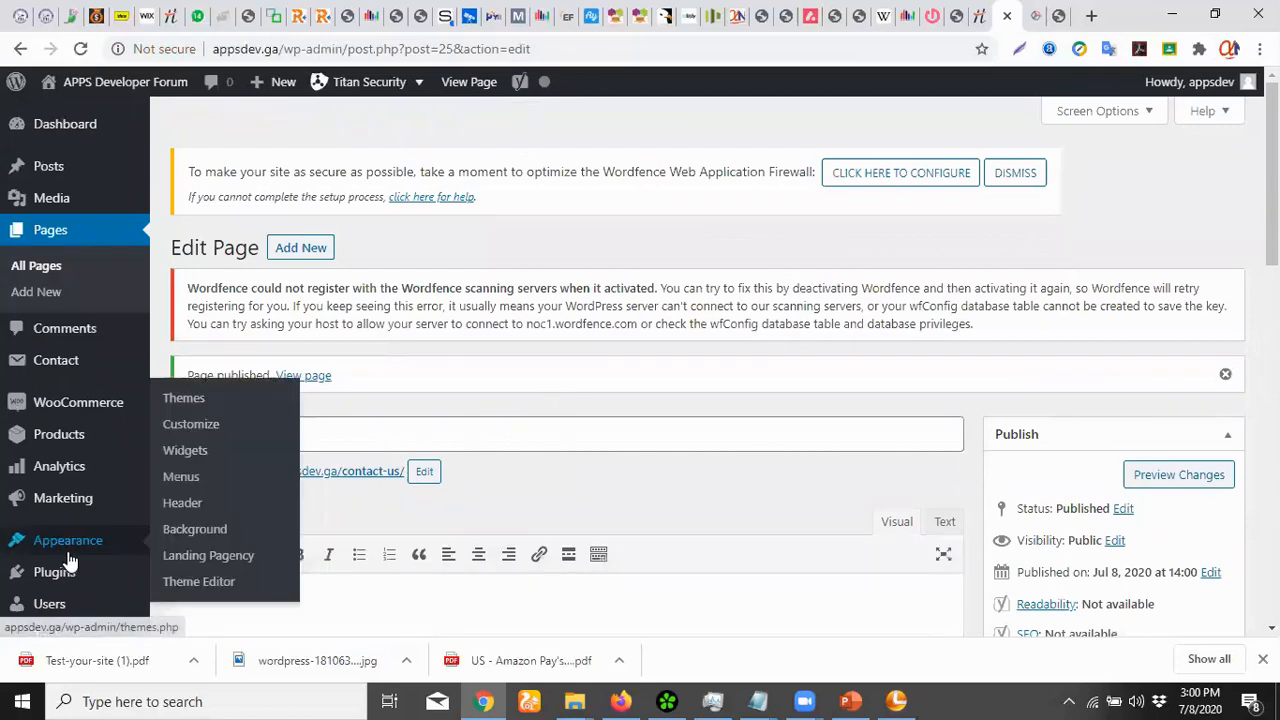
{"action": "left_click", "coordinate": [186, 476]}
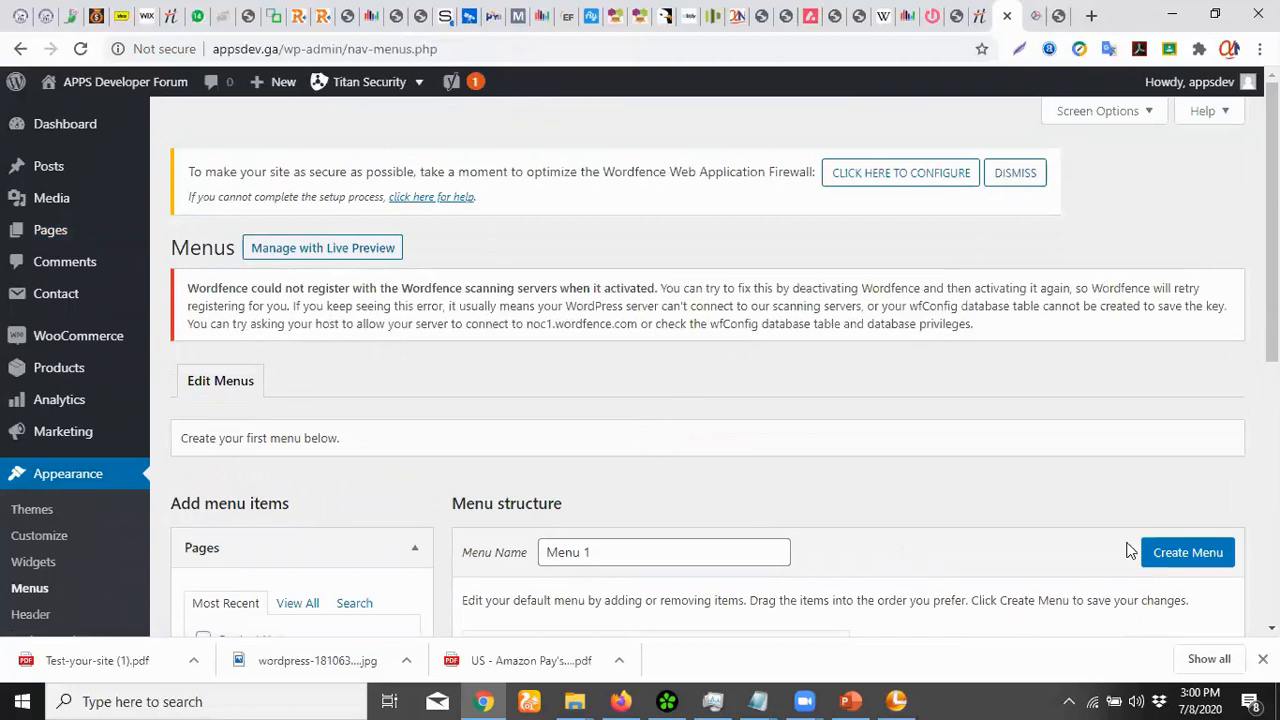
{"action": "triple_click", "coordinate": [681, 547]}
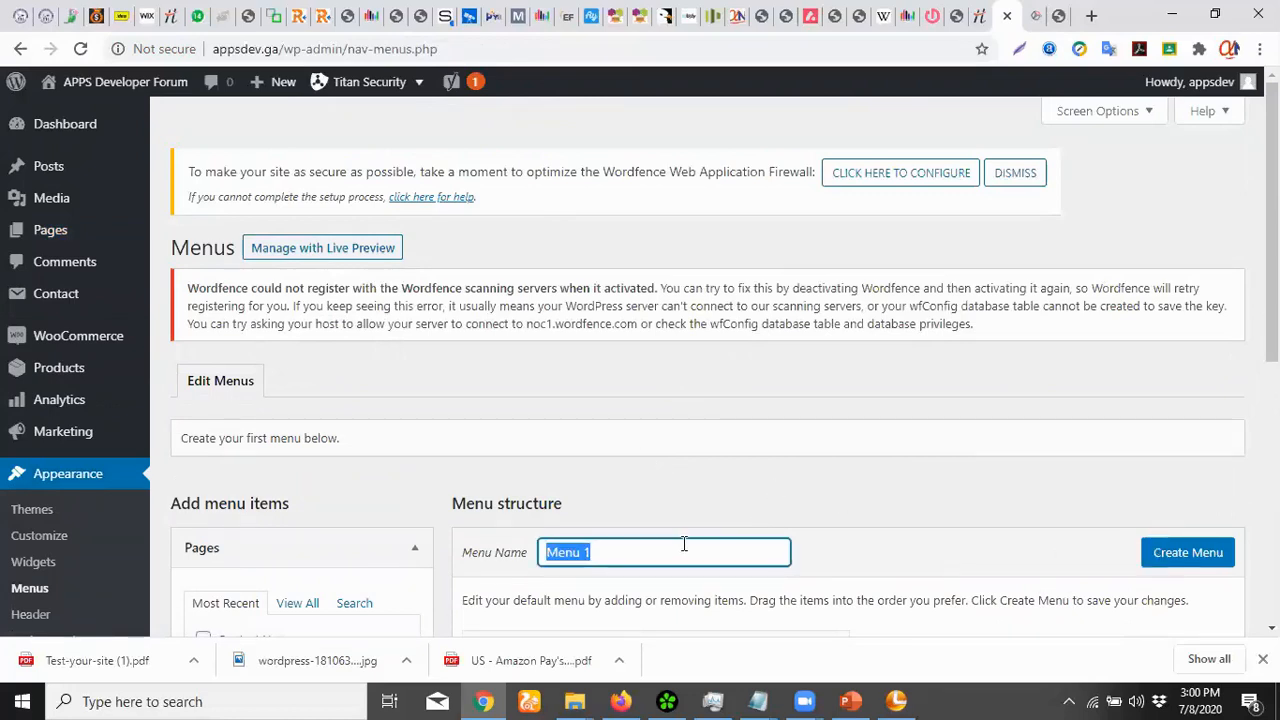
{"action": "scroll", "coordinate": [1176, 363], "scroll_direction": "down", "scroll_amount": 3}
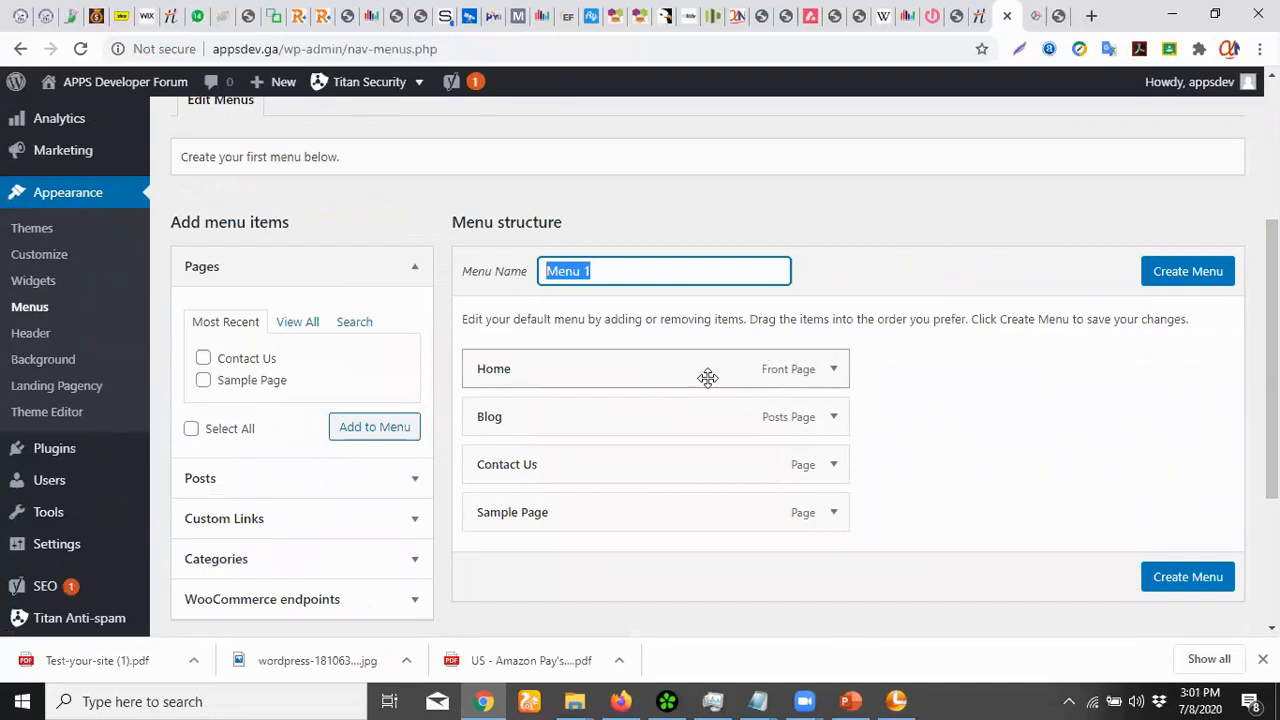
{"action": "type", "text": "Ma"}
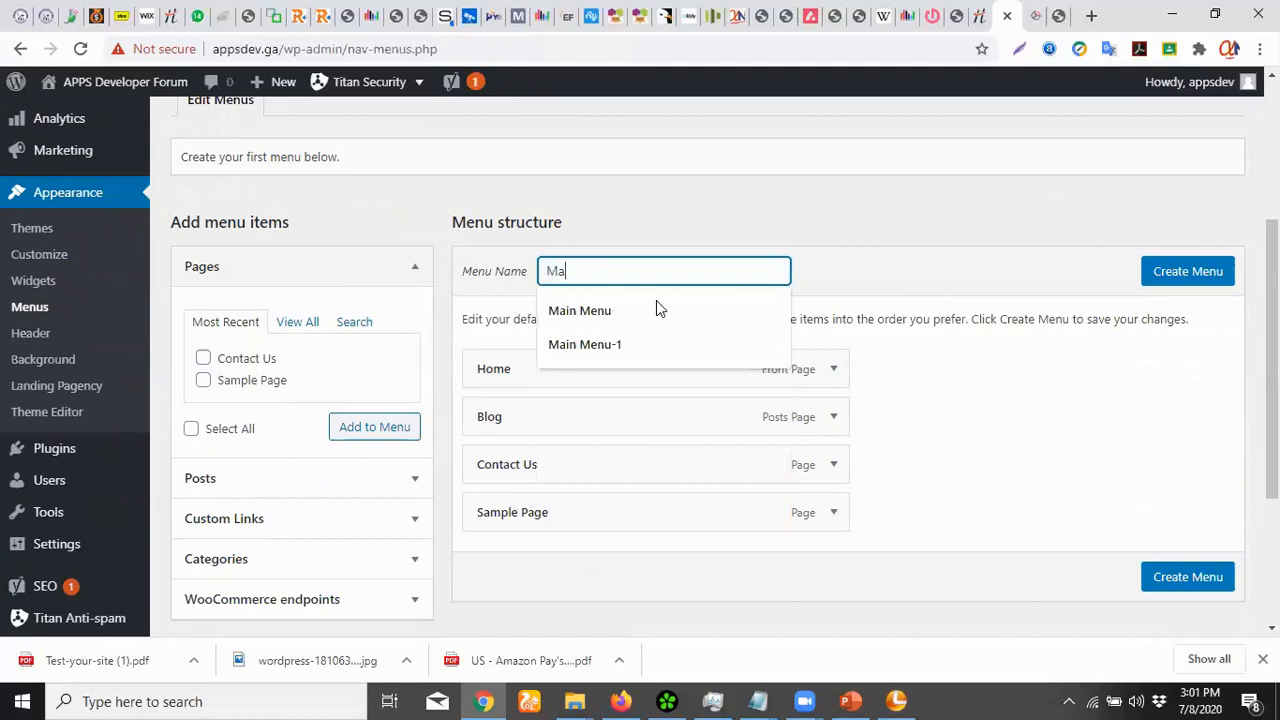
{"action": "type", "text": "in Menu"}
{"action": "key", "text": "Tab"}
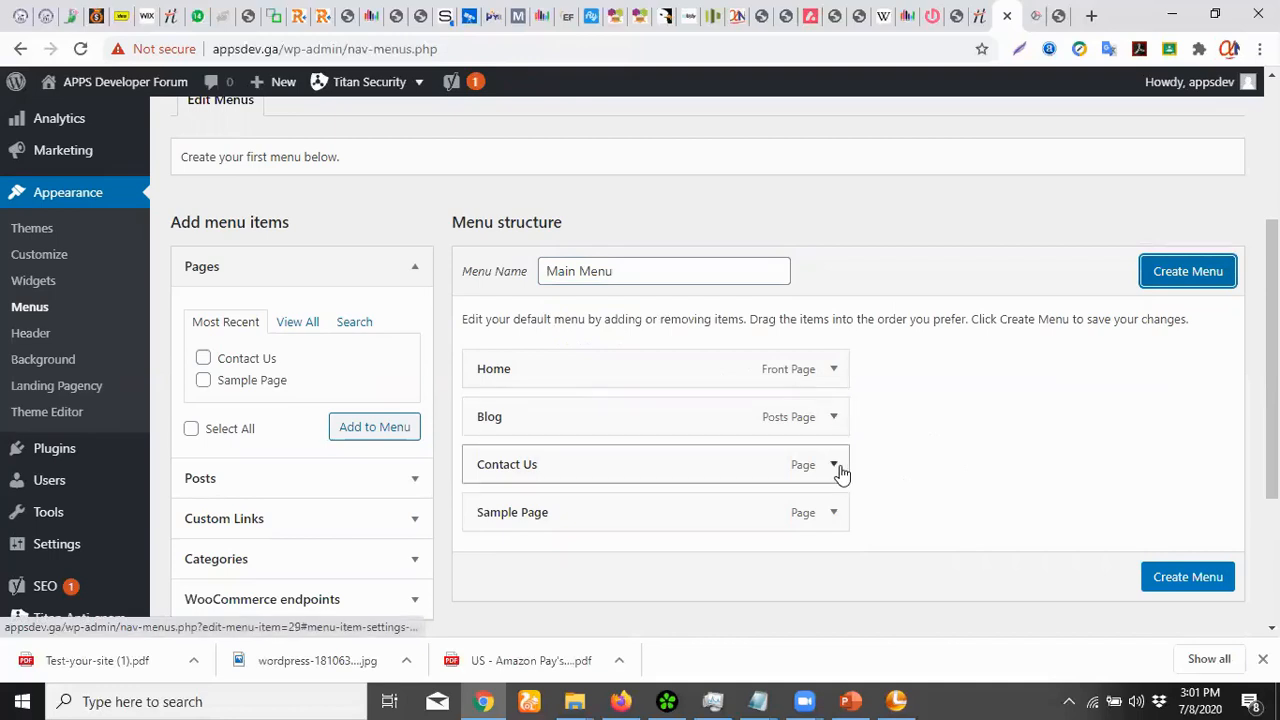
Remove Sample Page, keep Home, Blog and Contact Us, and create the menu
{"action": "left_click", "coordinate": [835, 513]}
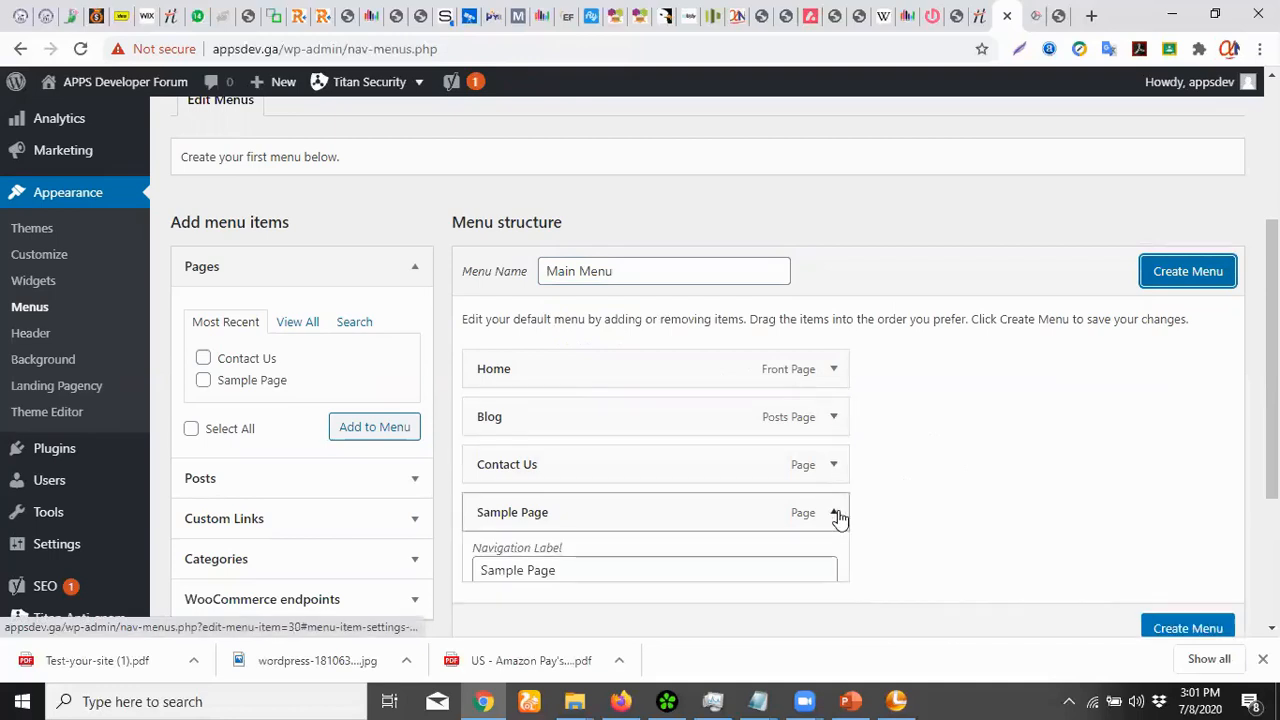
{"action": "scroll", "coordinate": [926, 488], "scroll_direction": "down", "scroll_amount": 3}
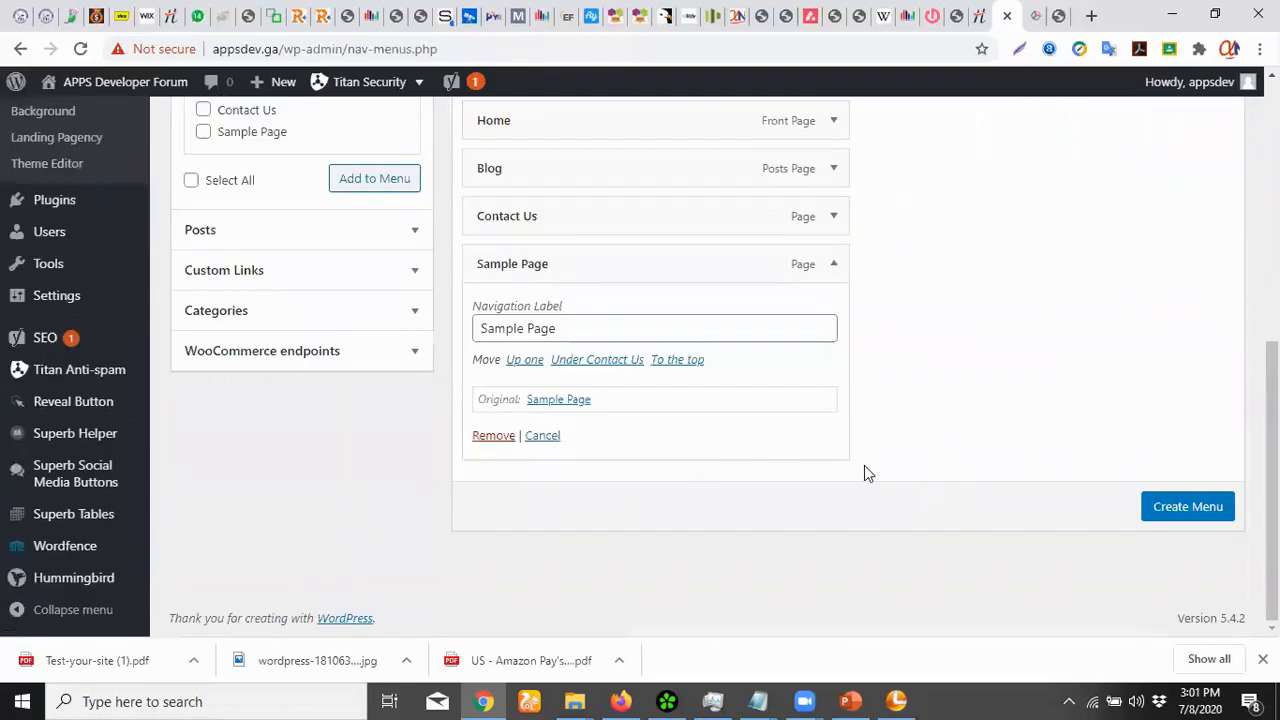
{"action": "left_click", "coordinate": [491, 435]}
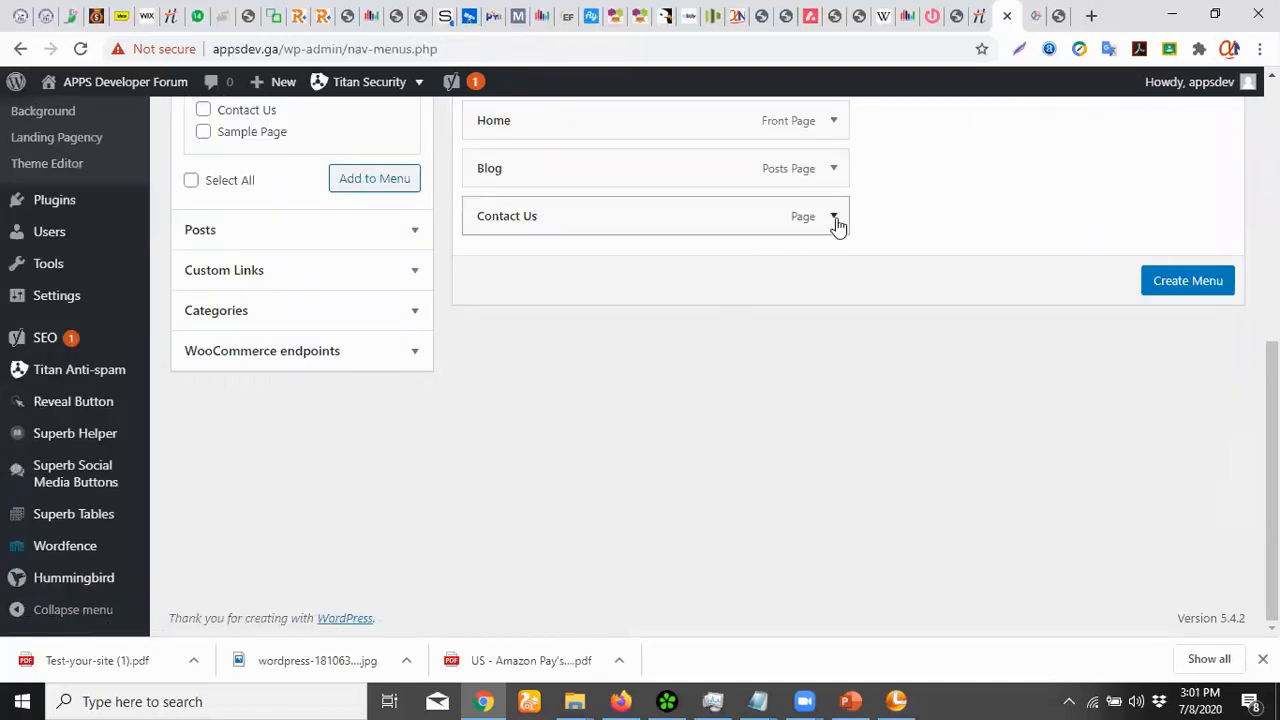
{"action": "left_click", "coordinate": [835, 218]}
{"action": "left_click", "coordinate": [835, 218]}
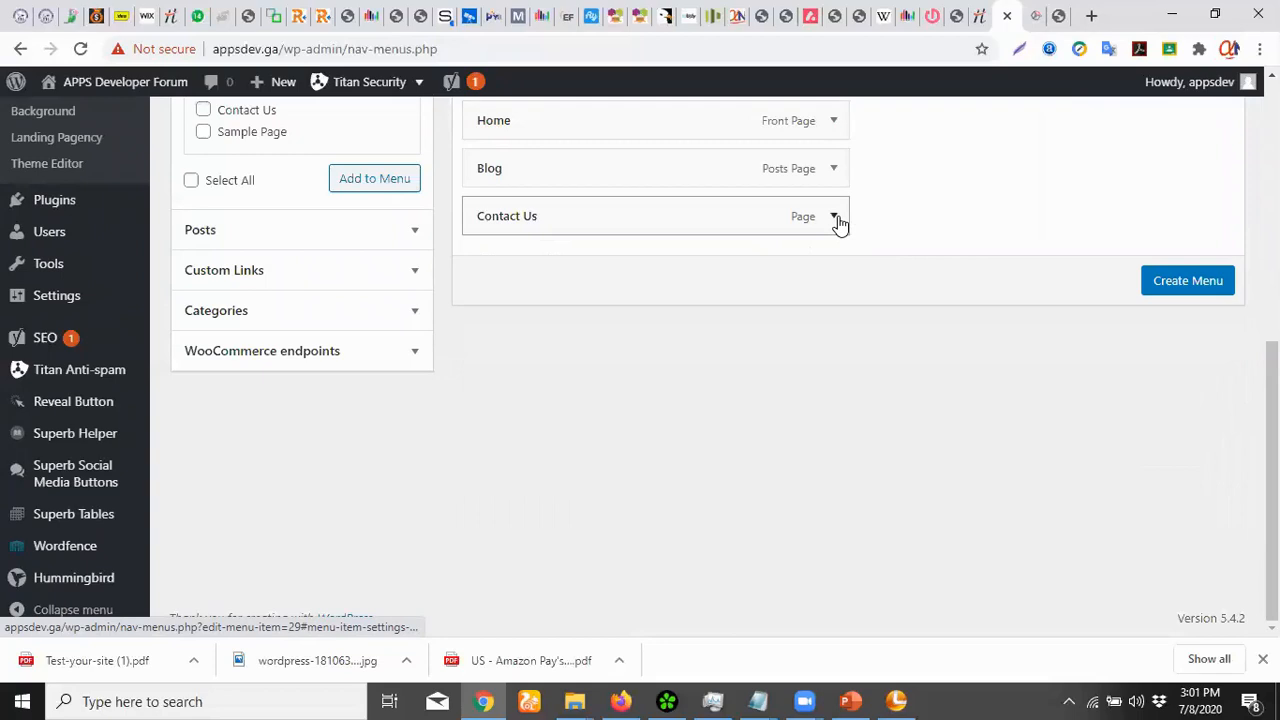
{"action": "scroll", "coordinate": [880, 323], "scroll_direction": "up", "scroll_amount": 2}
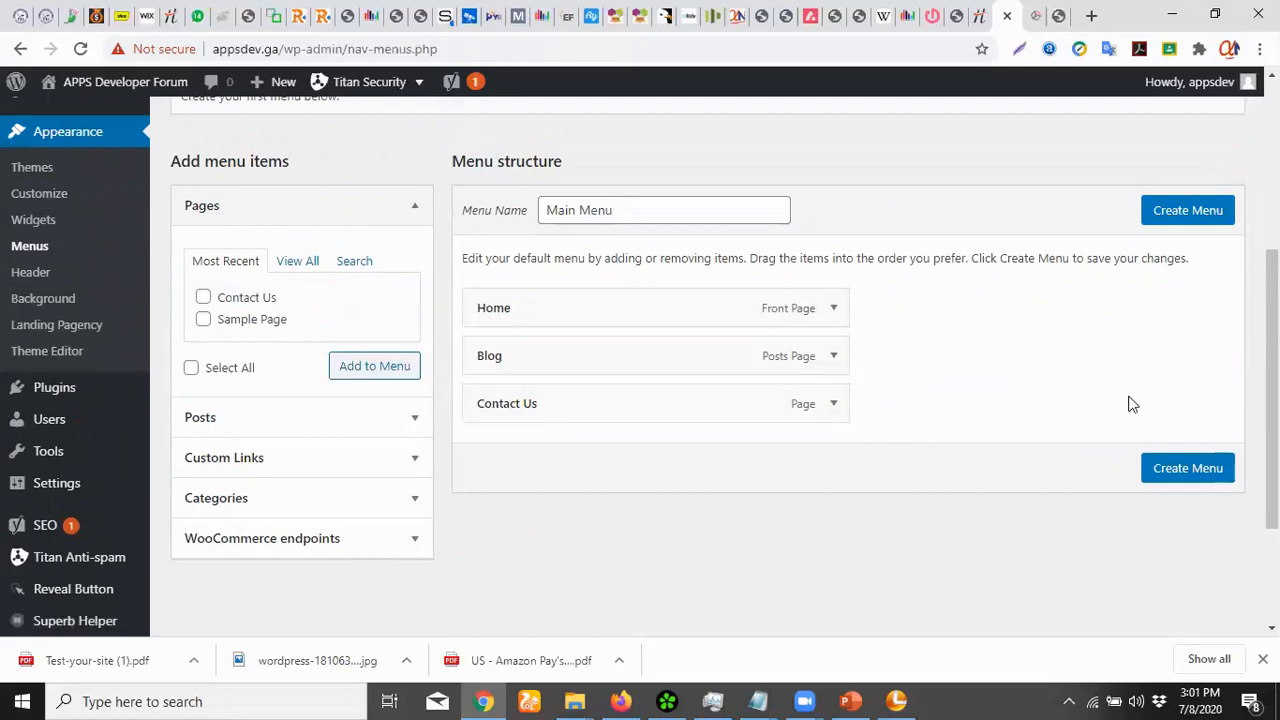
{"action": "left_click", "coordinate": [1185, 478]}
{"action": "scroll", "coordinate": [986, 433], "scroll_direction": "down", "scroll_amount": 2}
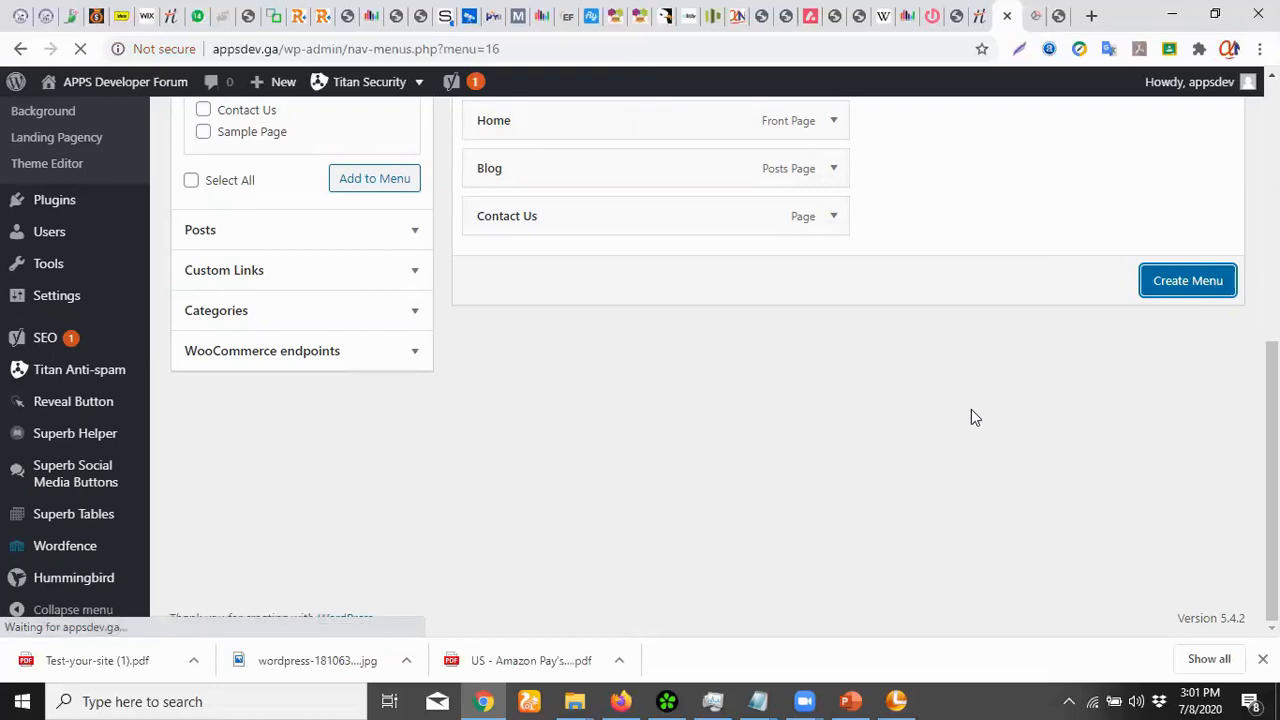
{"action": "scroll", "coordinate": [965, 420], "scroll_direction": "down", "scroll_amount": 5}
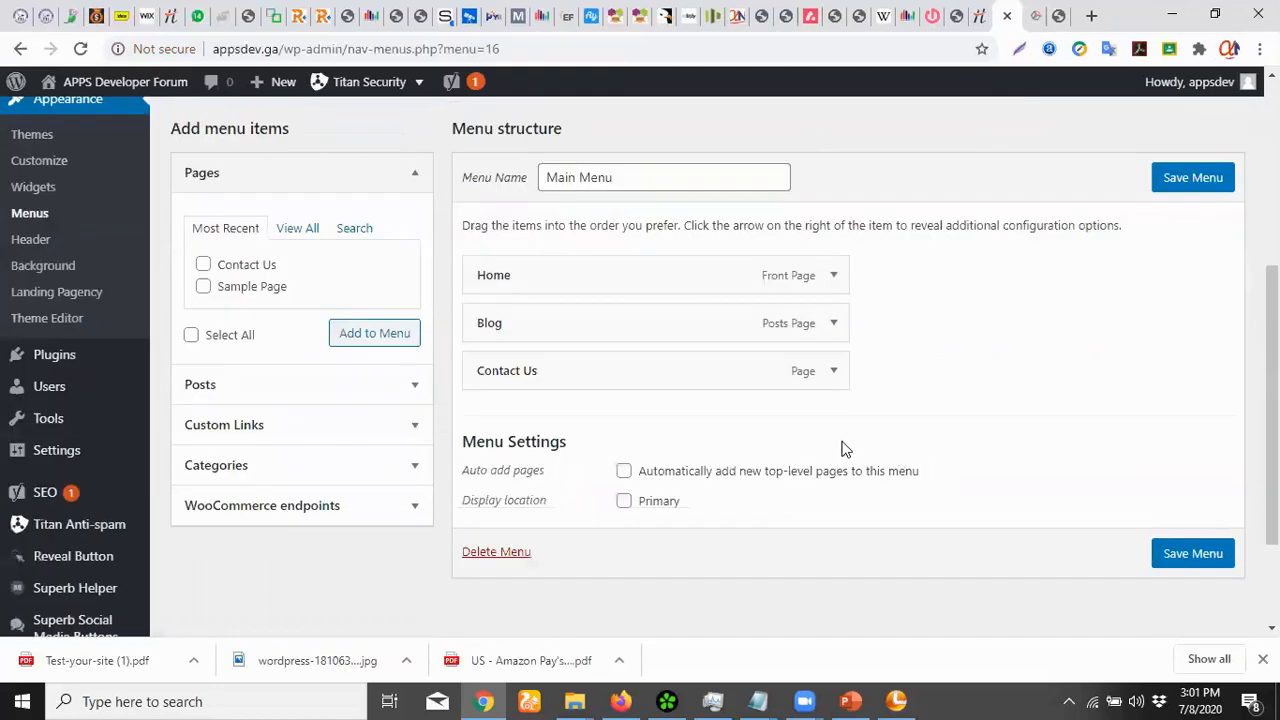
Assign Main Menu to the Primary location, save it, and reload the site's home page
{"action": "left_click", "coordinate": [624, 503]}
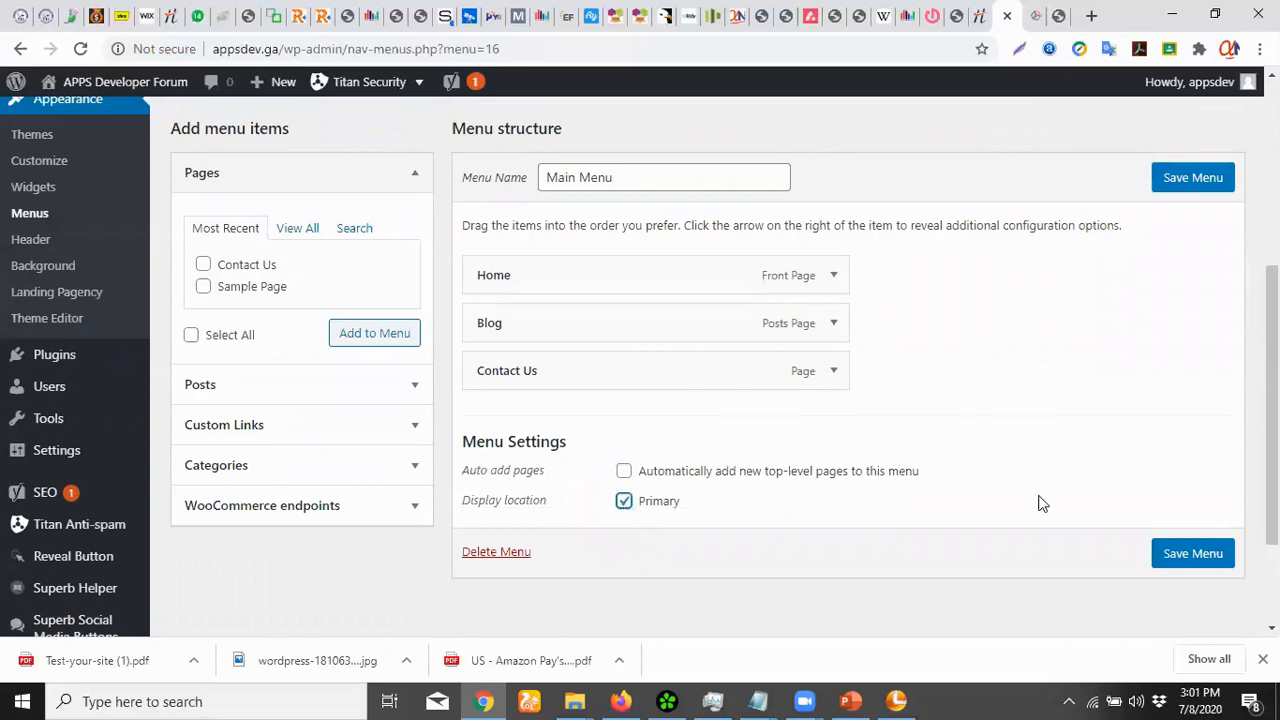
{"action": "left_click", "coordinate": [1175, 555]}
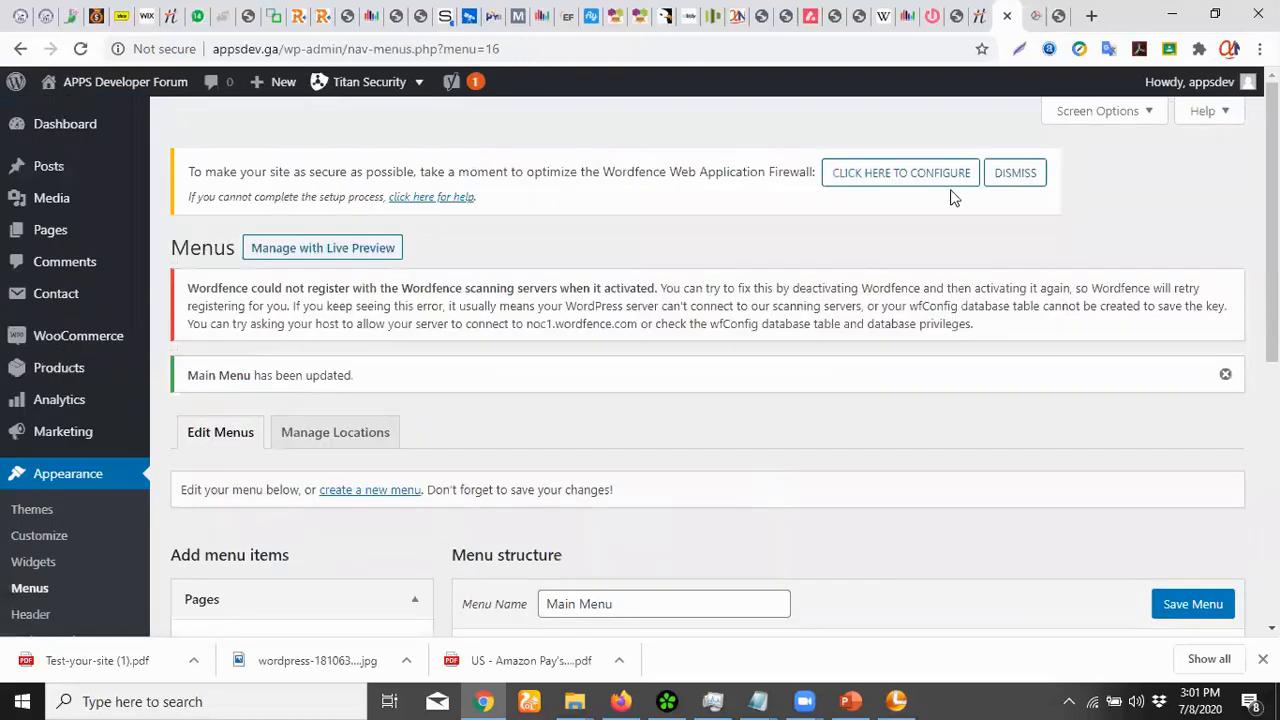
{"action": "scroll", "coordinate": [1104, 237], "scroll_direction": "down", "scroll_amount": 3}
{"action": "scroll", "coordinate": [1104, 237], "scroll_direction": "down", "scroll_amount": 1}
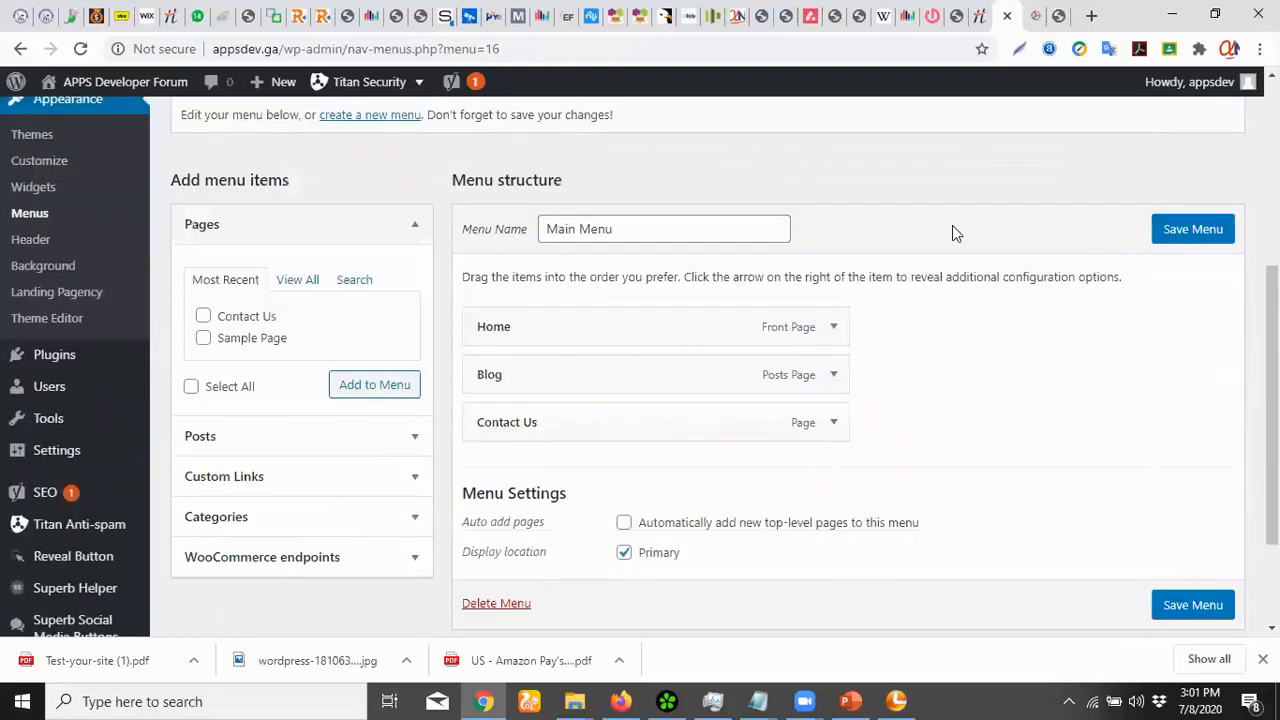
{"action": "scroll", "coordinate": [952, 225], "scroll_direction": "up", "scroll_amount": 2}
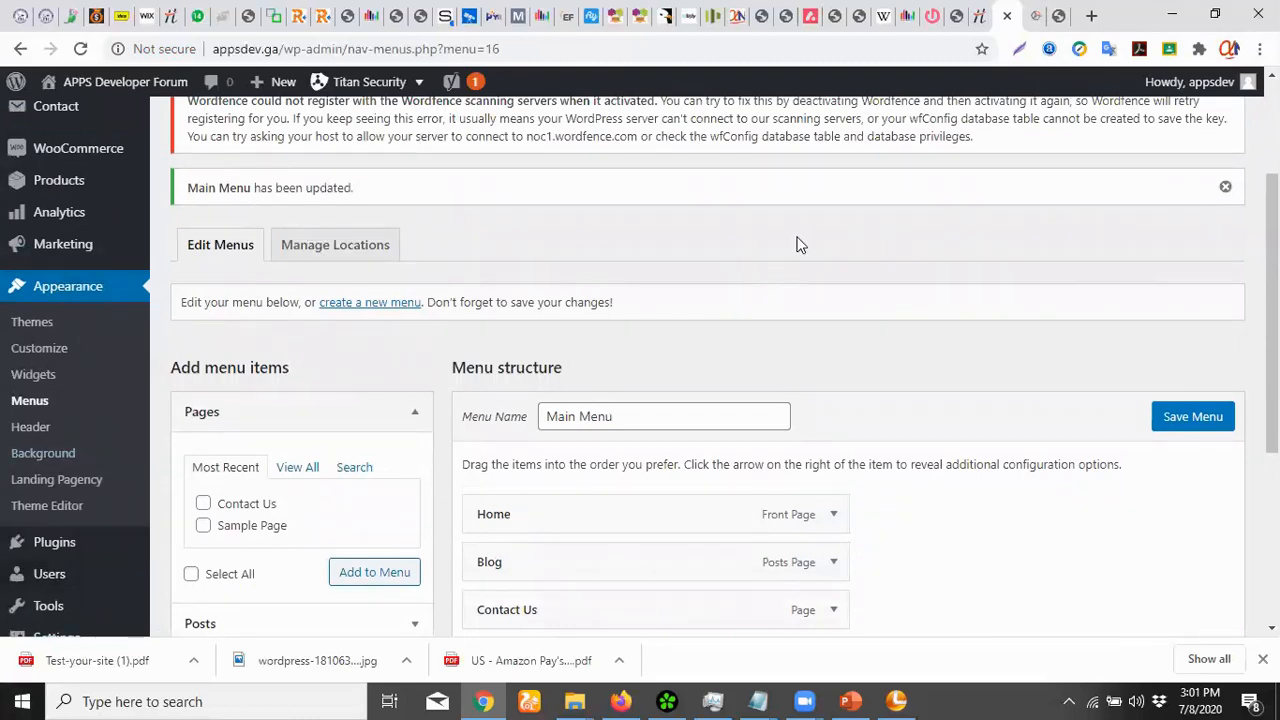
{"action": "left_click", "coordinate": [1035, 16]}
{"action": "left_click", "coordinate": [82, 49]}
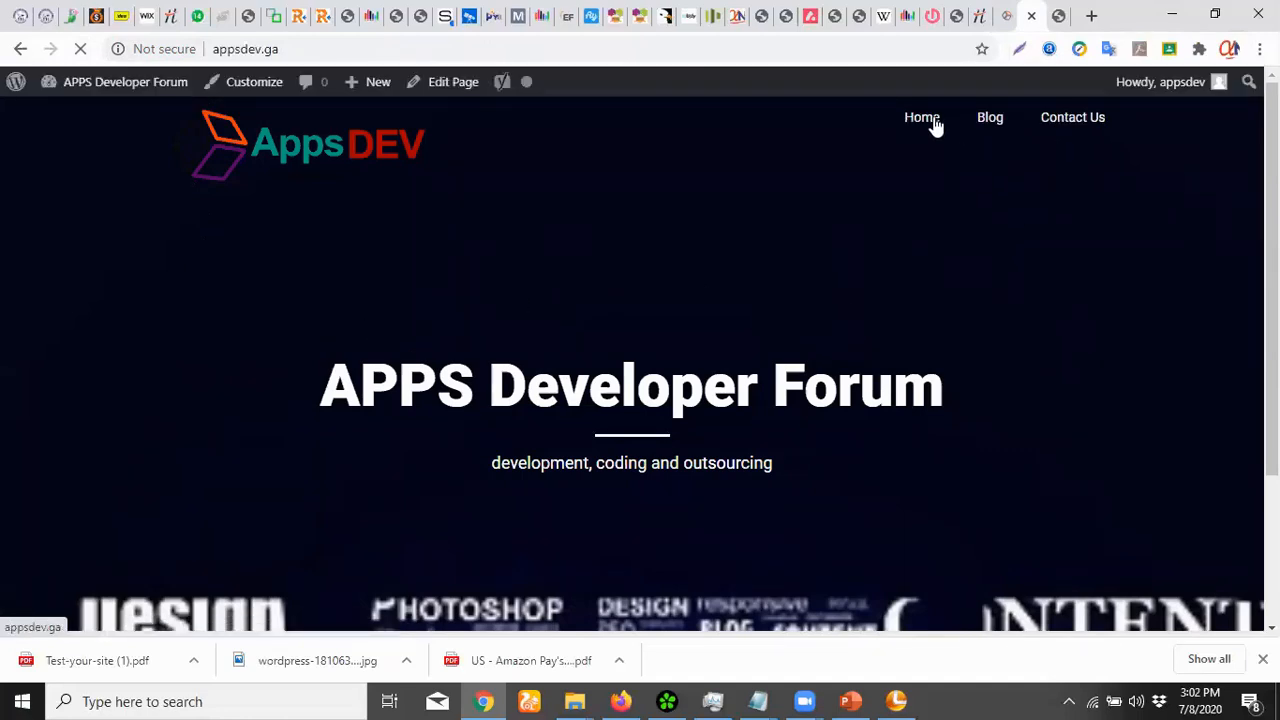
Test the Blog, Home and Contact Us header links, ending on appsdev.ga/contact-us/
{"action": "mouse_move", "coordinate": [1271, 200]}
{"action": "left_mouse_down"}
{"action": "mouse_move", "coordinate": [1271, 348]}
{"action": "mouse_move", "coordinate": [1271, 200]}
{"action": "left_mouse_up"}
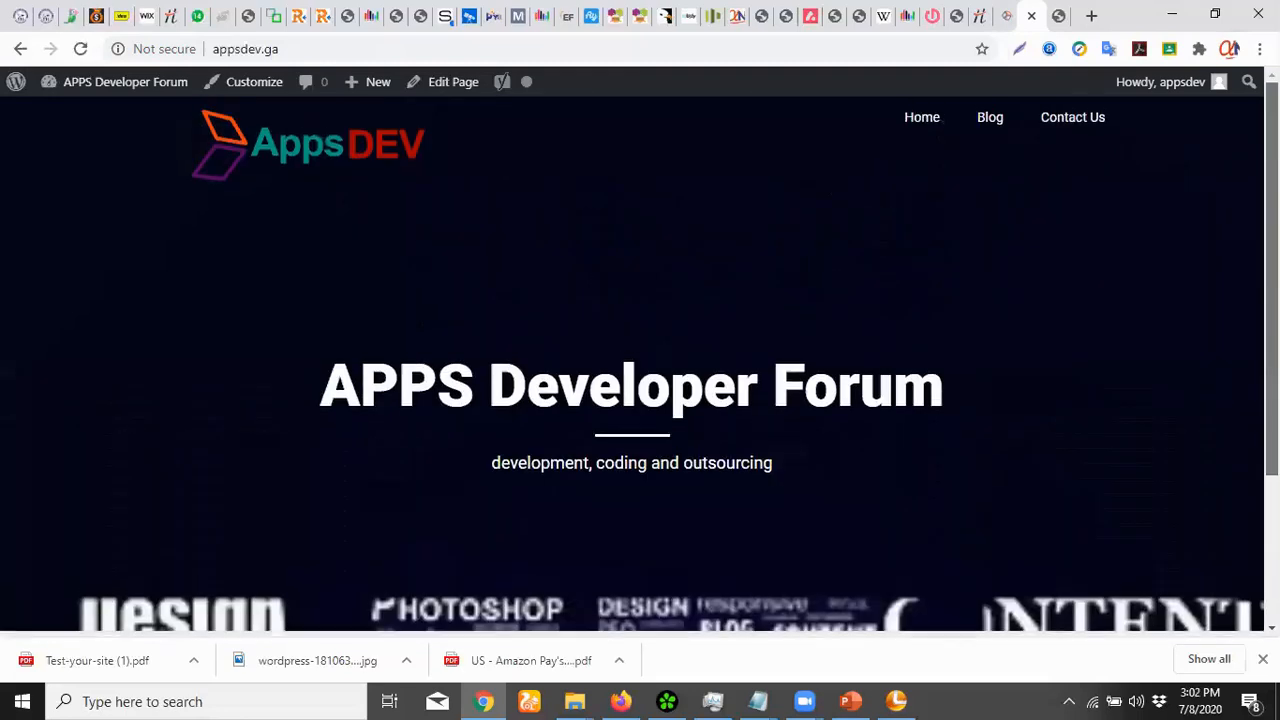
{"action": "left_click", "coordinate": [994, 120]}
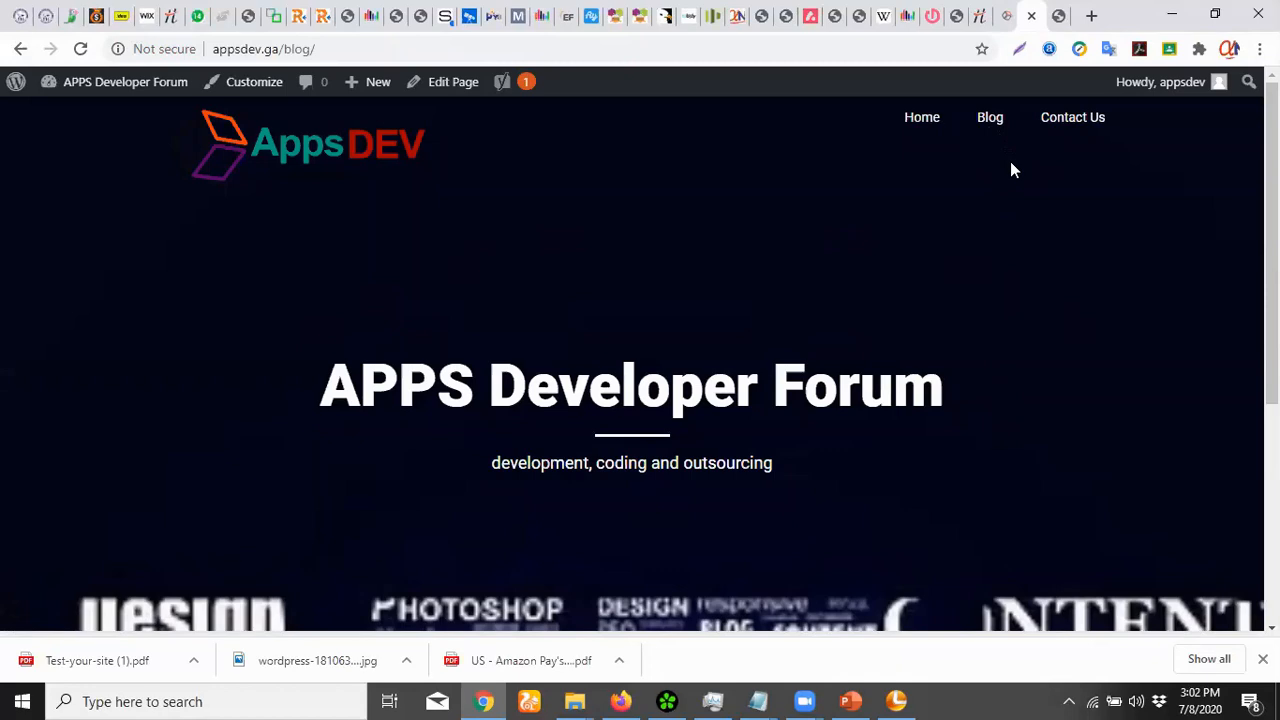
{"action": "scroll", "coordinate": [1003, 185], "scroll_direction": "down", "scroll_amount": 4}
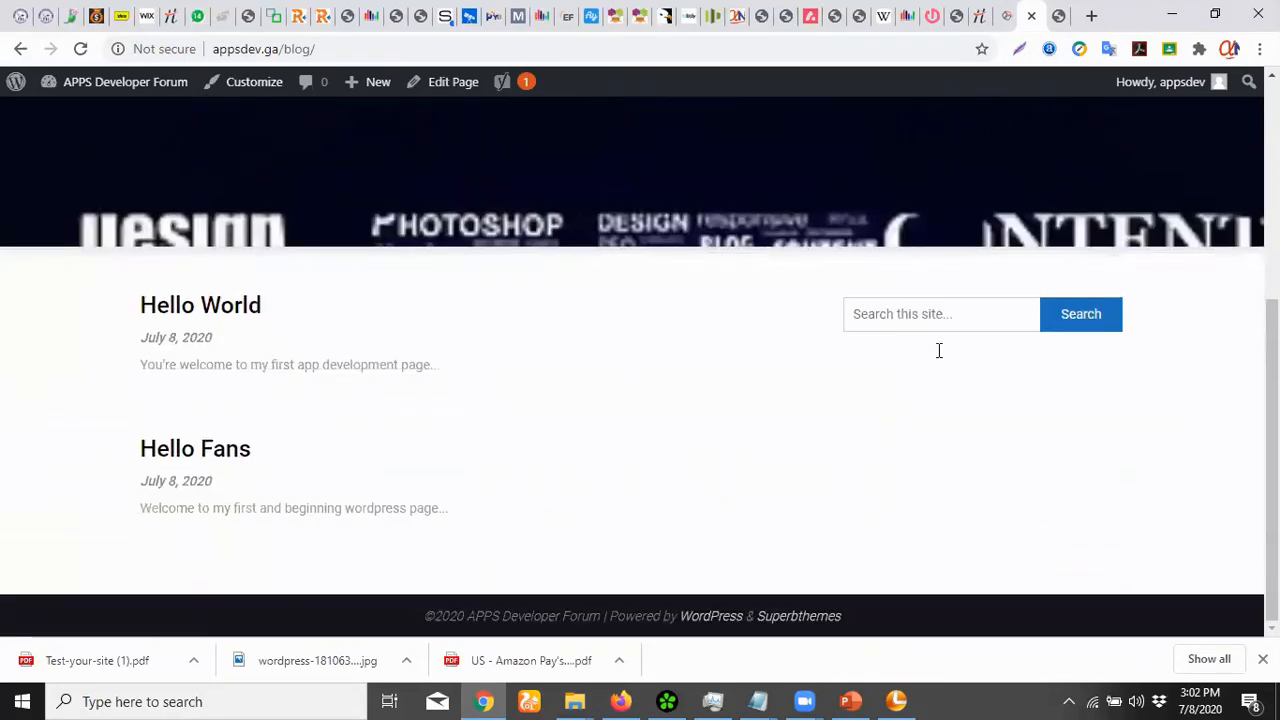
{"action": "scroll", "coordinate": [608, 430], "scroll_direction": "up", "scroll_amount": 4}
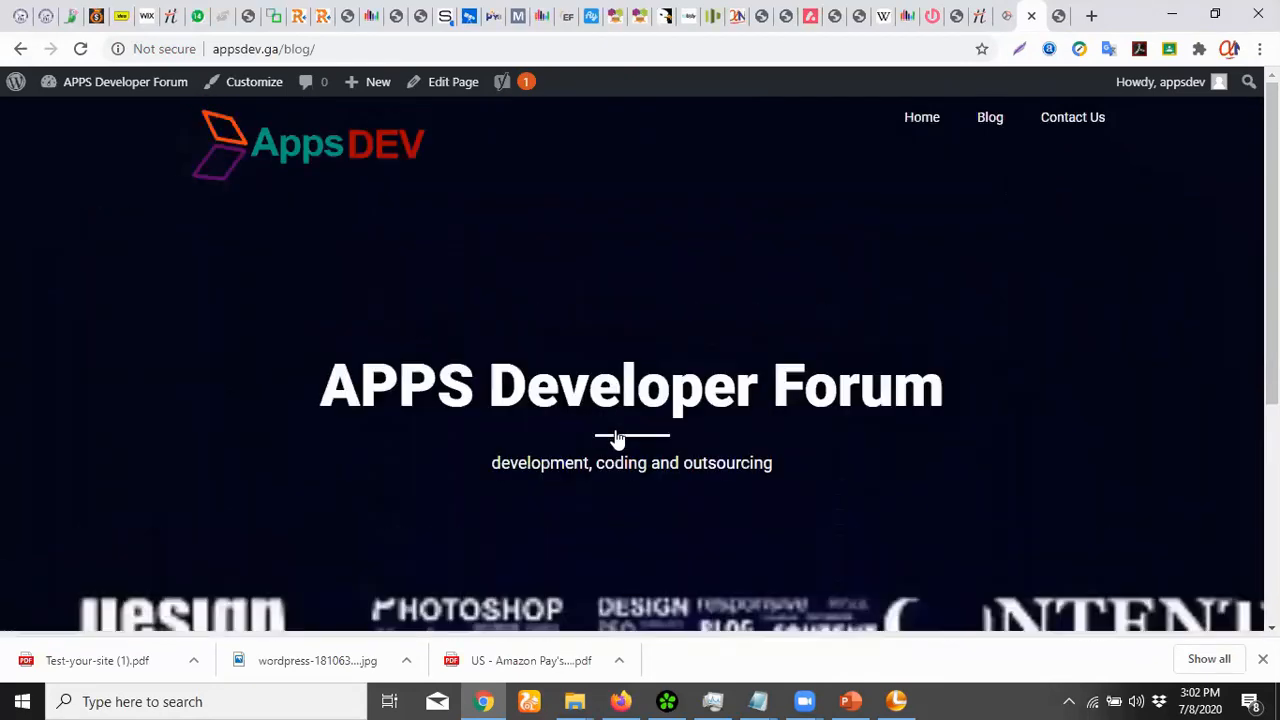
{"action": "left_click", "coordinate": [931, 128]}
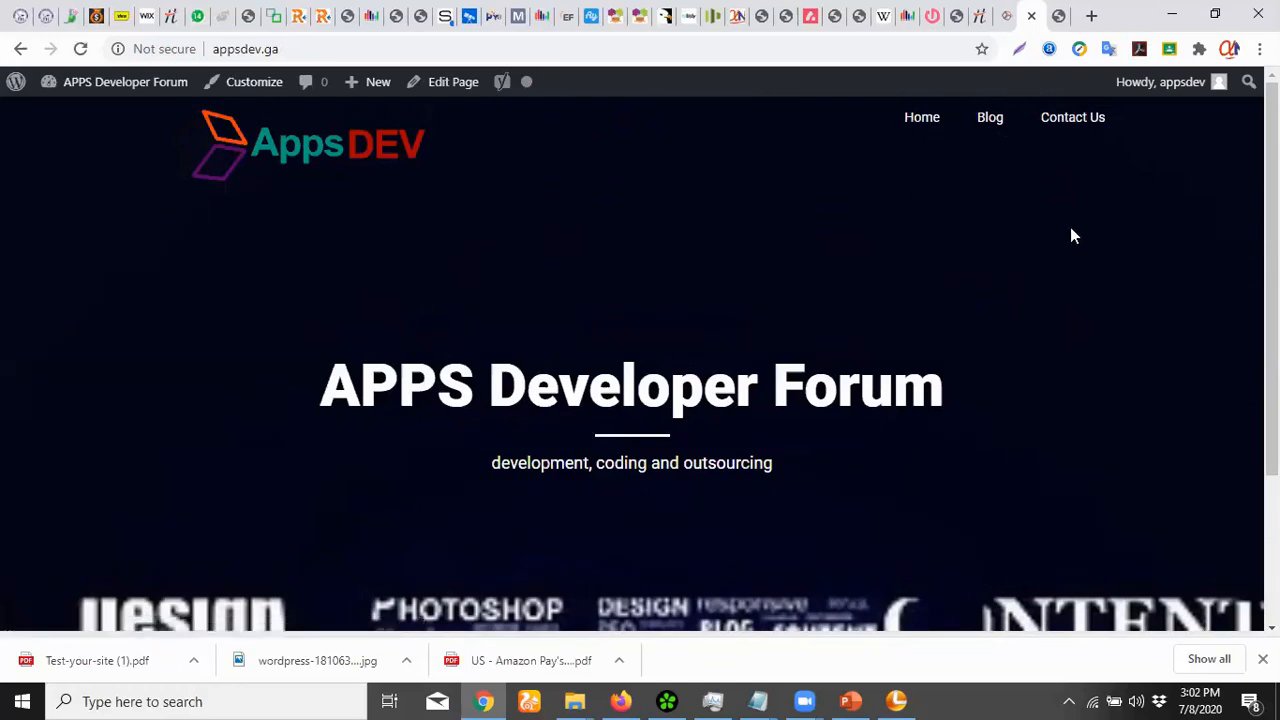
{"action": "left_click", "coordinate": [1076, 117]}
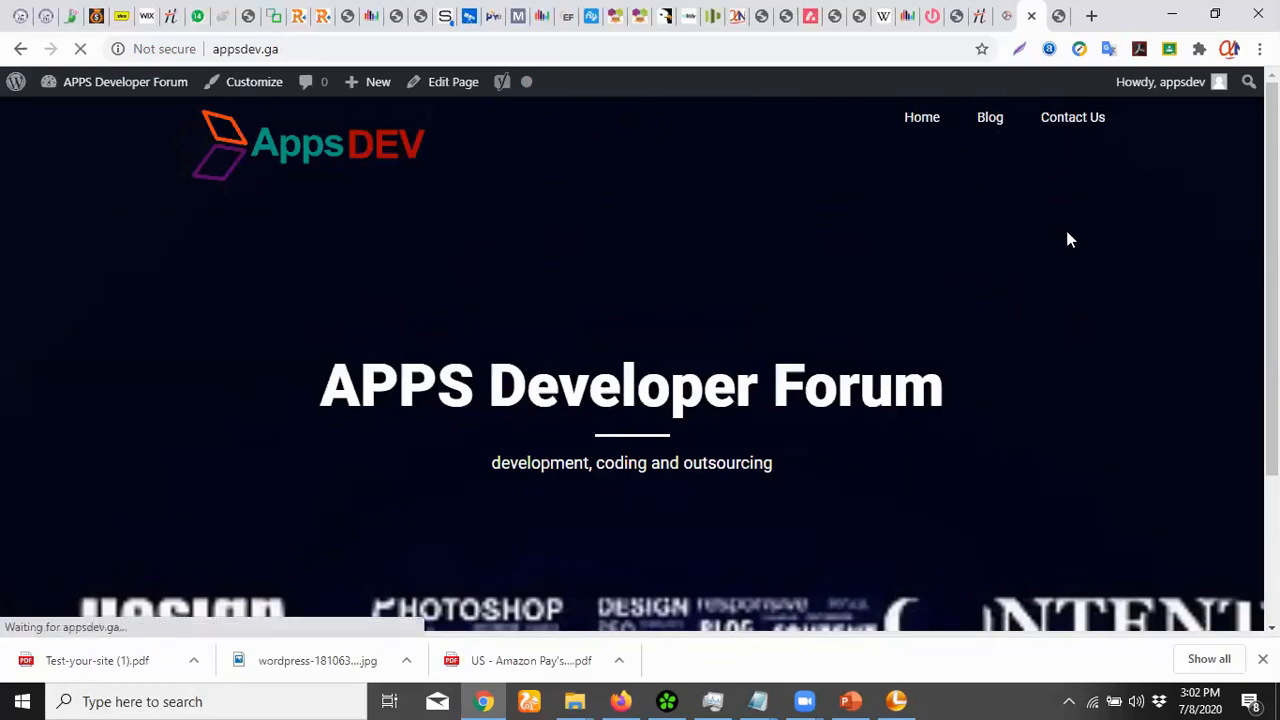
{"action": "scroll", "coordinate": [1059, 321], "scroll_direction": "down", "scroll_amount": 3}
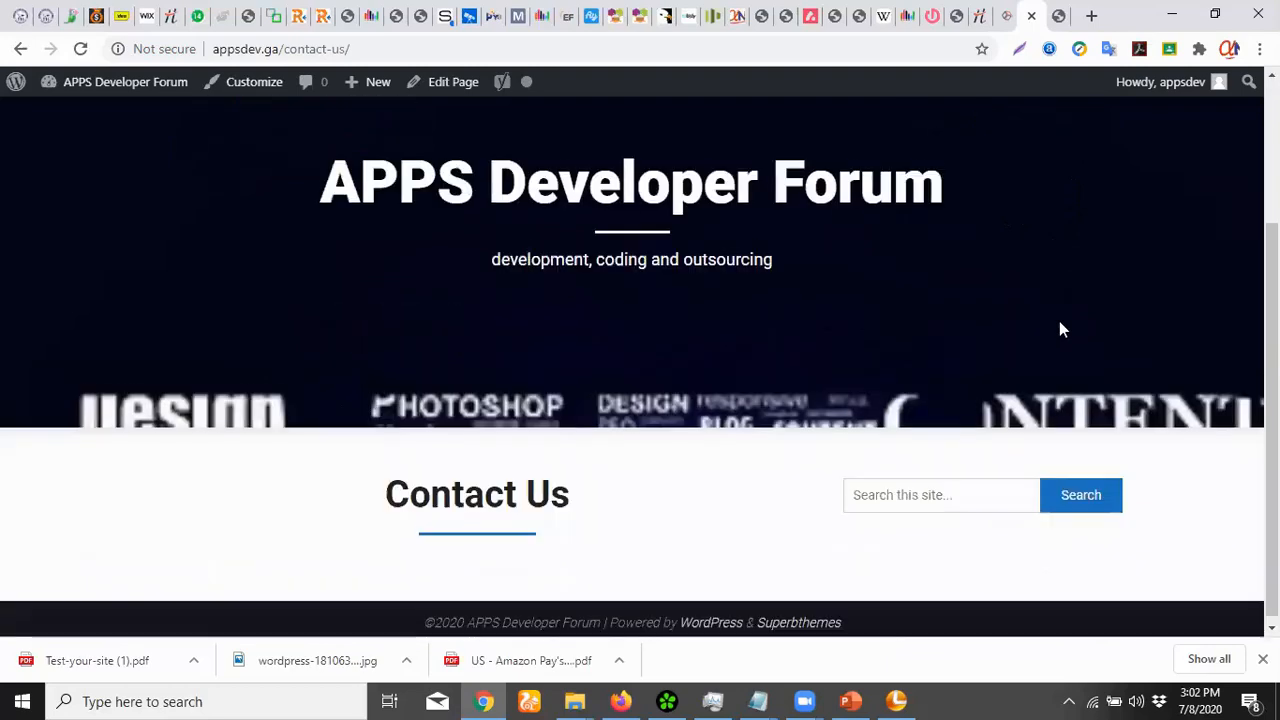
{"action": "scroll", "coordinate": [1046, 289], "scroll_direction": "up", "scroll_amount": 3}
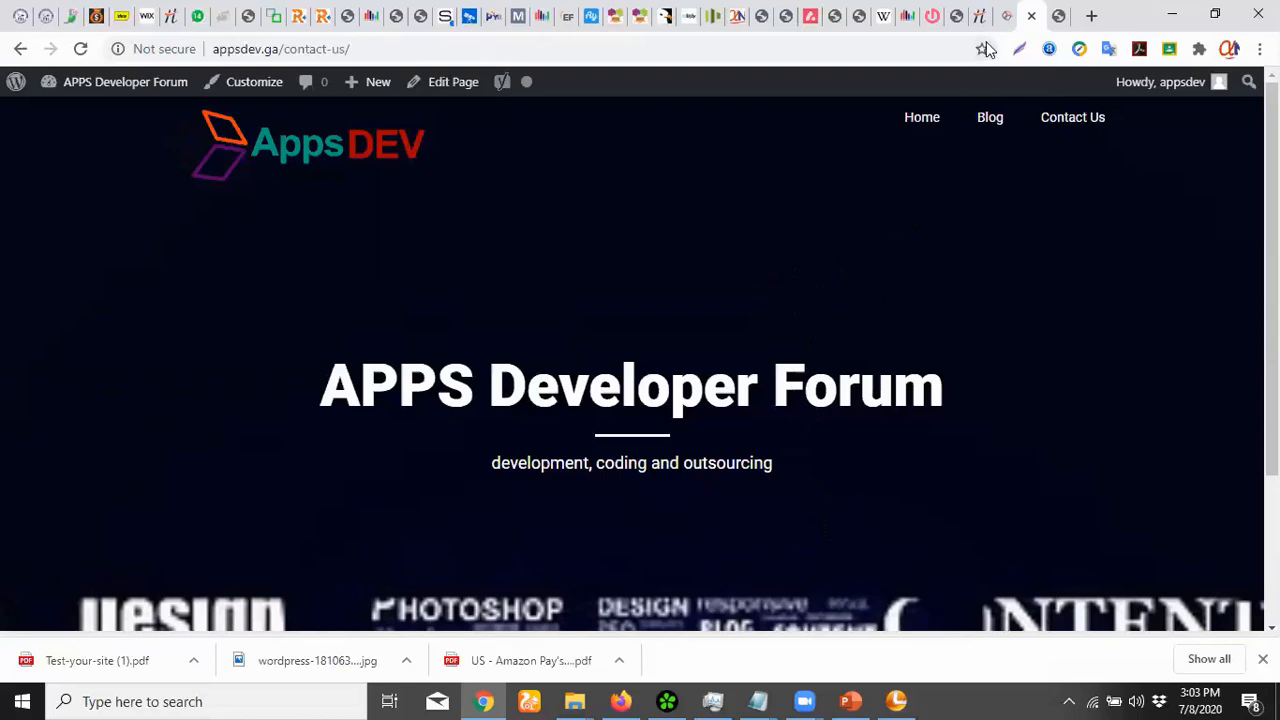
Load anstechclick.online in a new tab, then return to the appsdev.ga 'Hello world!' tab
{"action": "key", "text": "ctrl+t"}
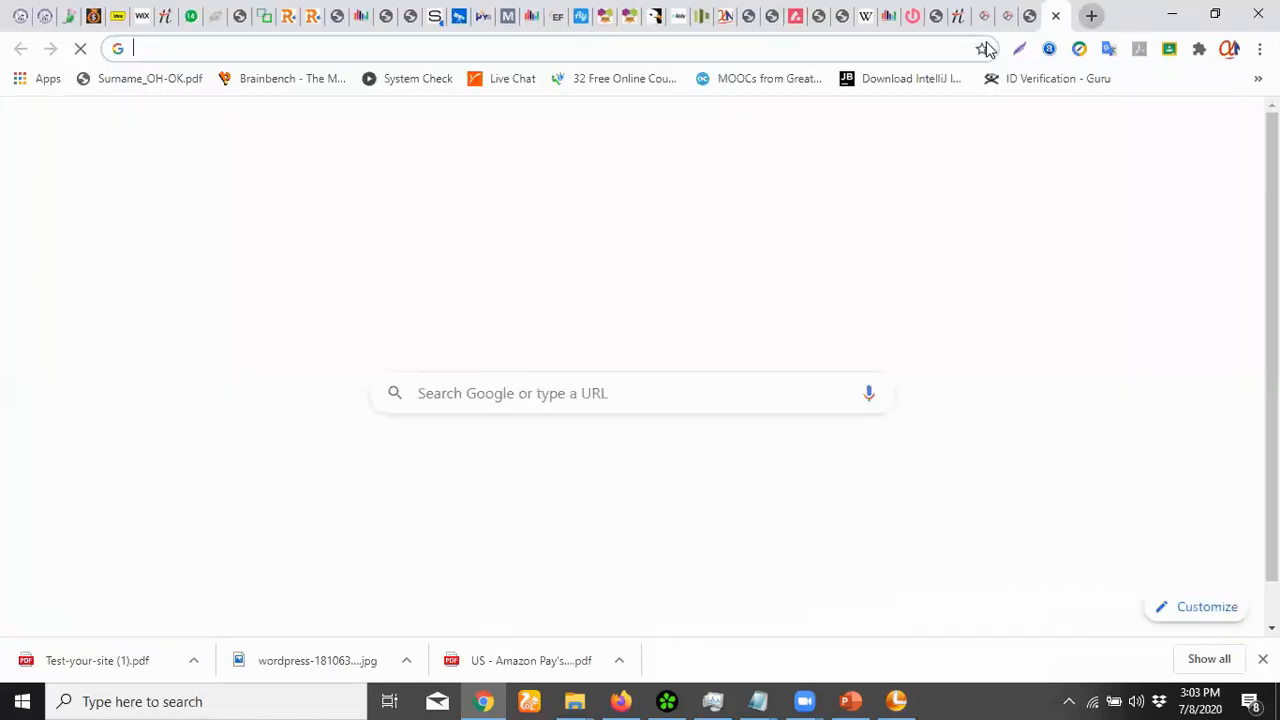
{"action": "type", "text": "anstechclick.online"}
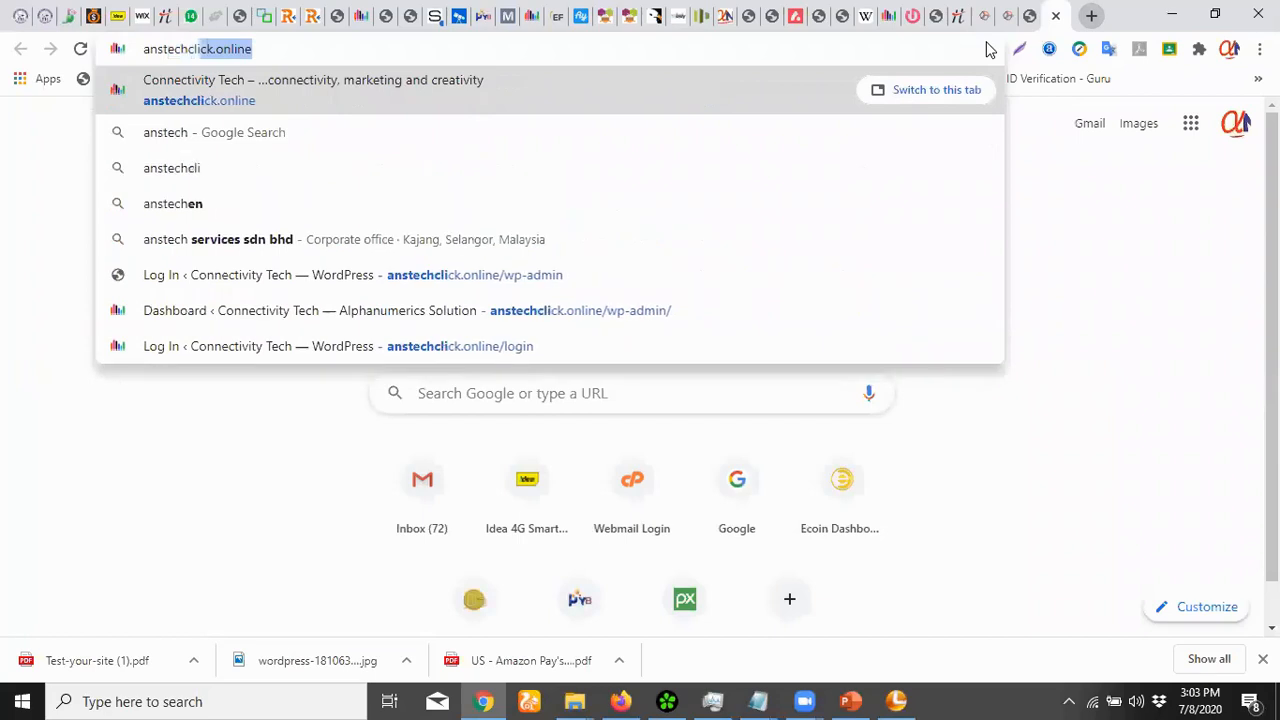
{"action": "key", "text": "Return"}
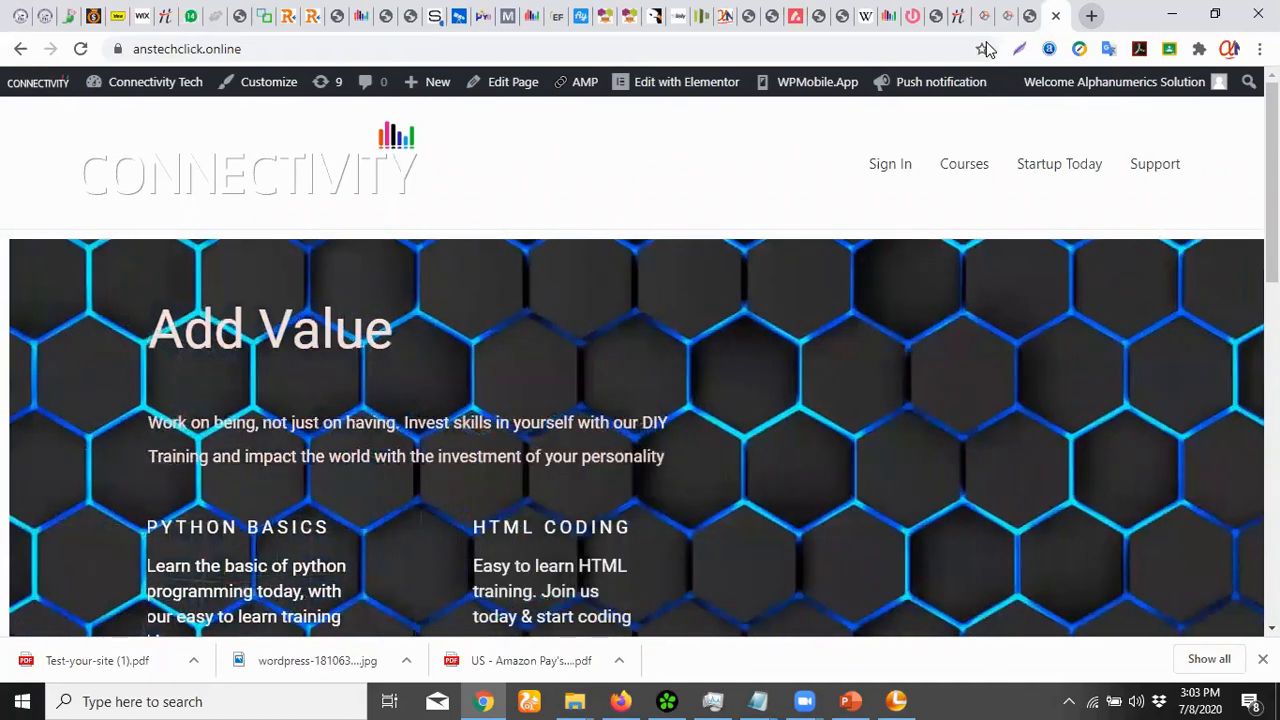
{"action": "left_click", "coordinate": [1030, 16]}
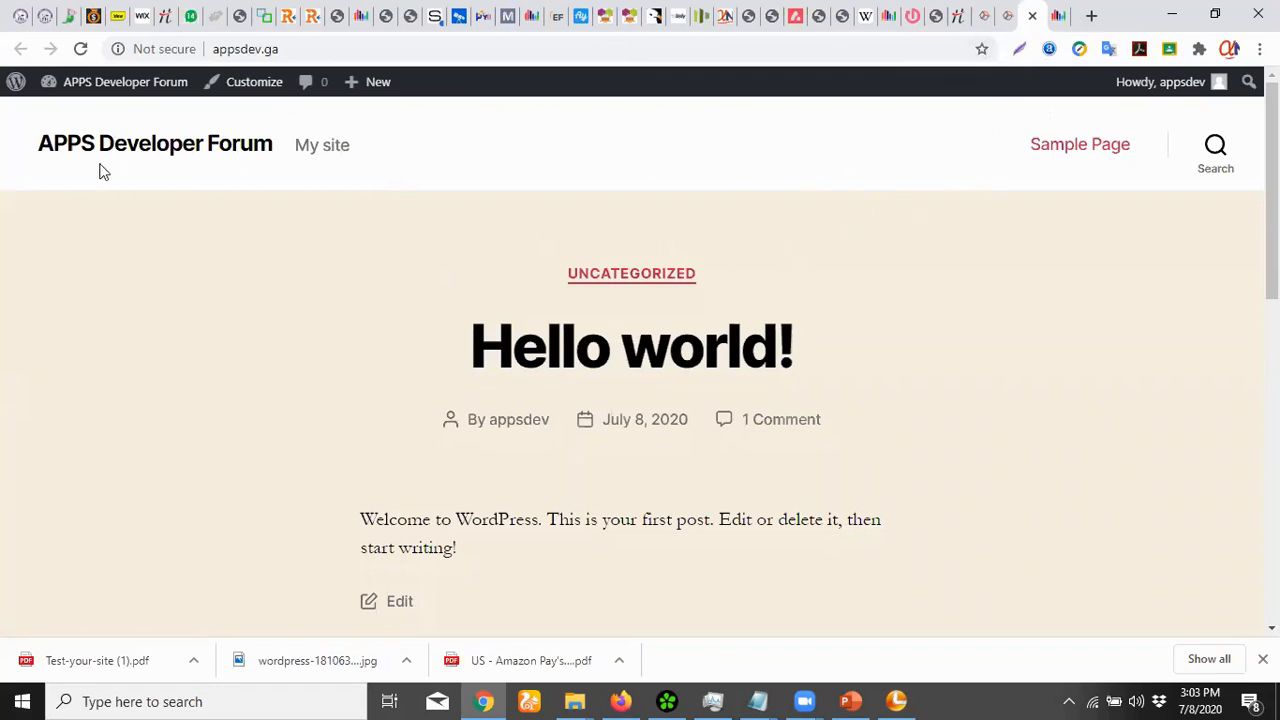
{"action": "left_click_drag", "start_coordinate": [38, 130], "coordinate": [455, 176]}
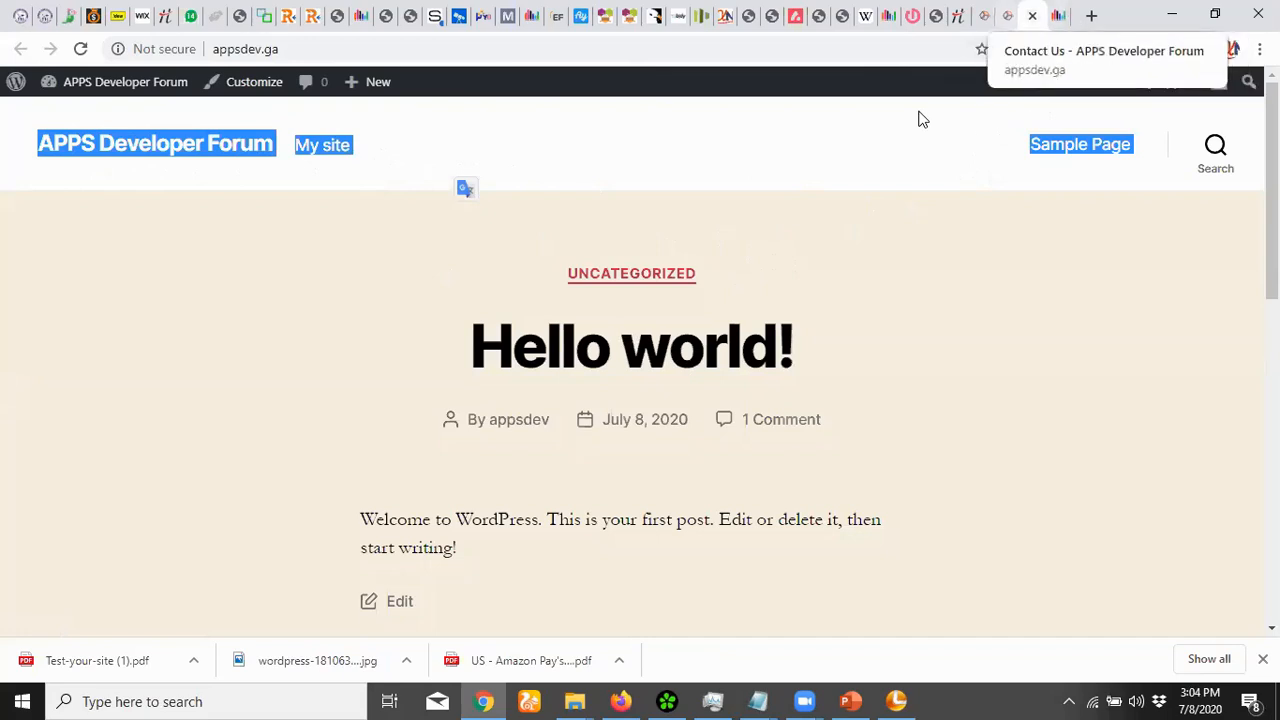
{"action": "left_click", "coordinate": [1008, 16]}
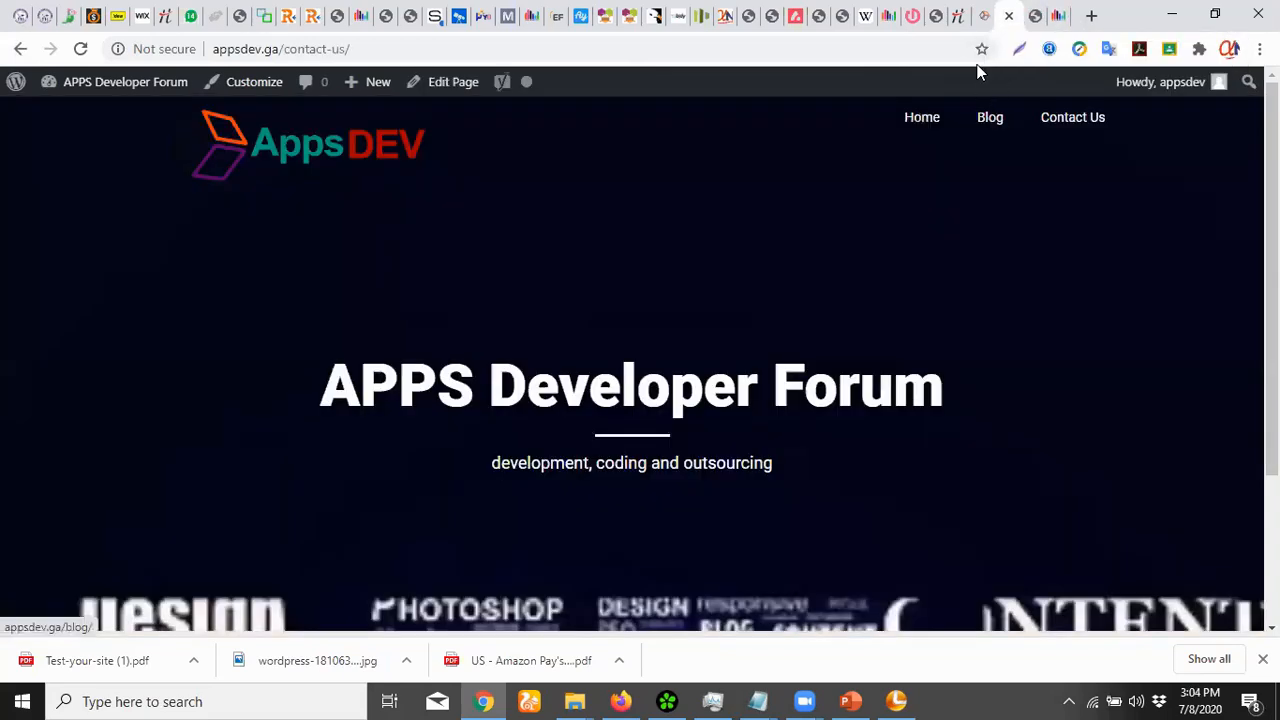
{"action": "scroll", "coordinate": [999, 169], "scroll_direction": "down", "scroll_amount": 2}
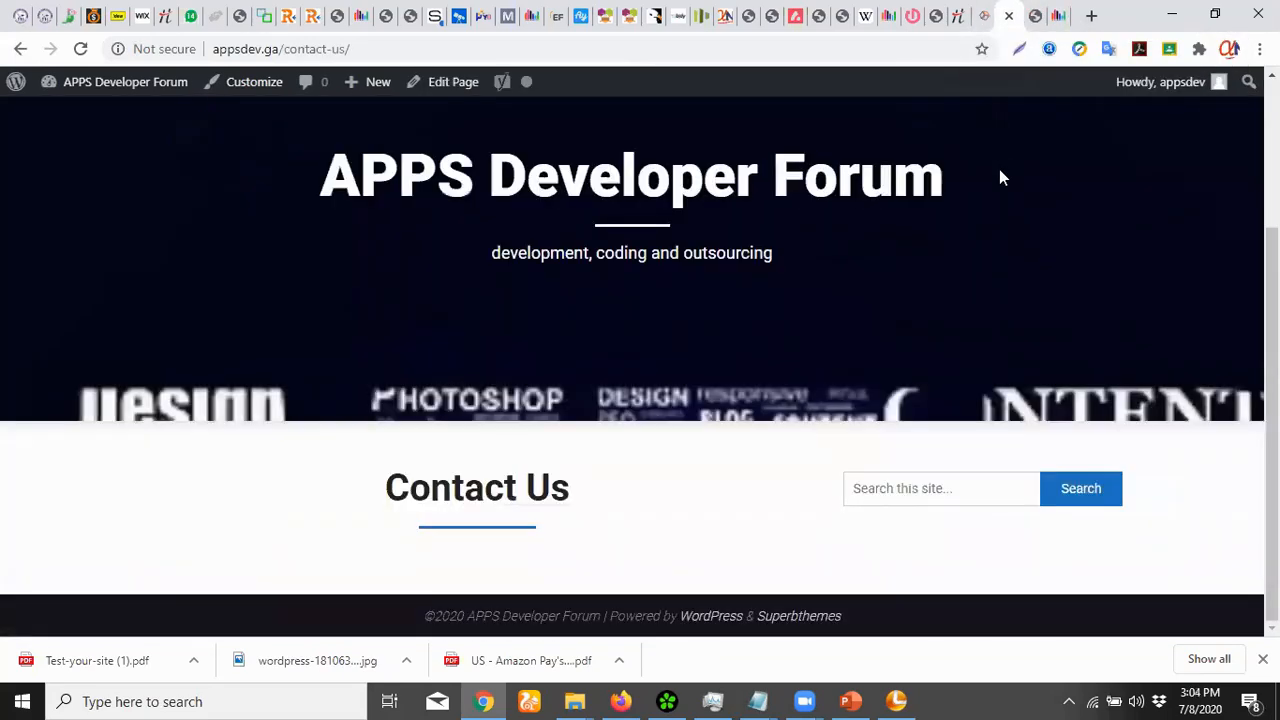
{"action": "left_click", "coordinate": [1033, 17]}
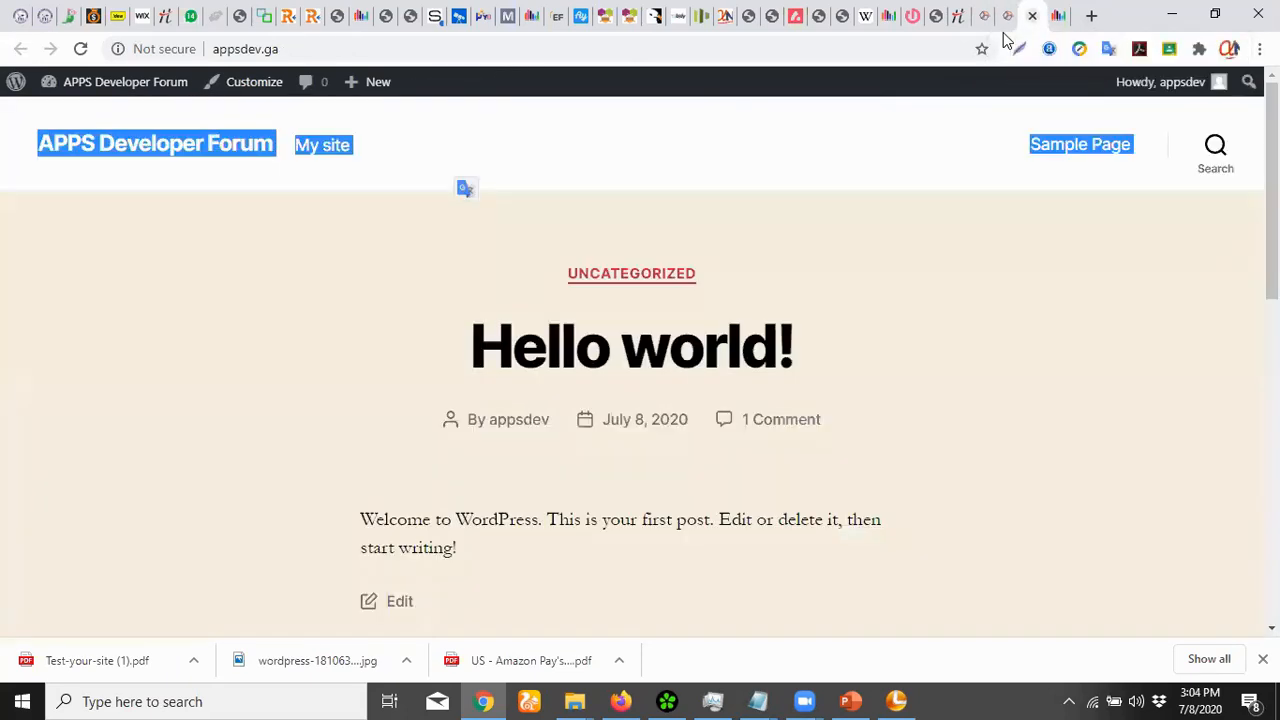